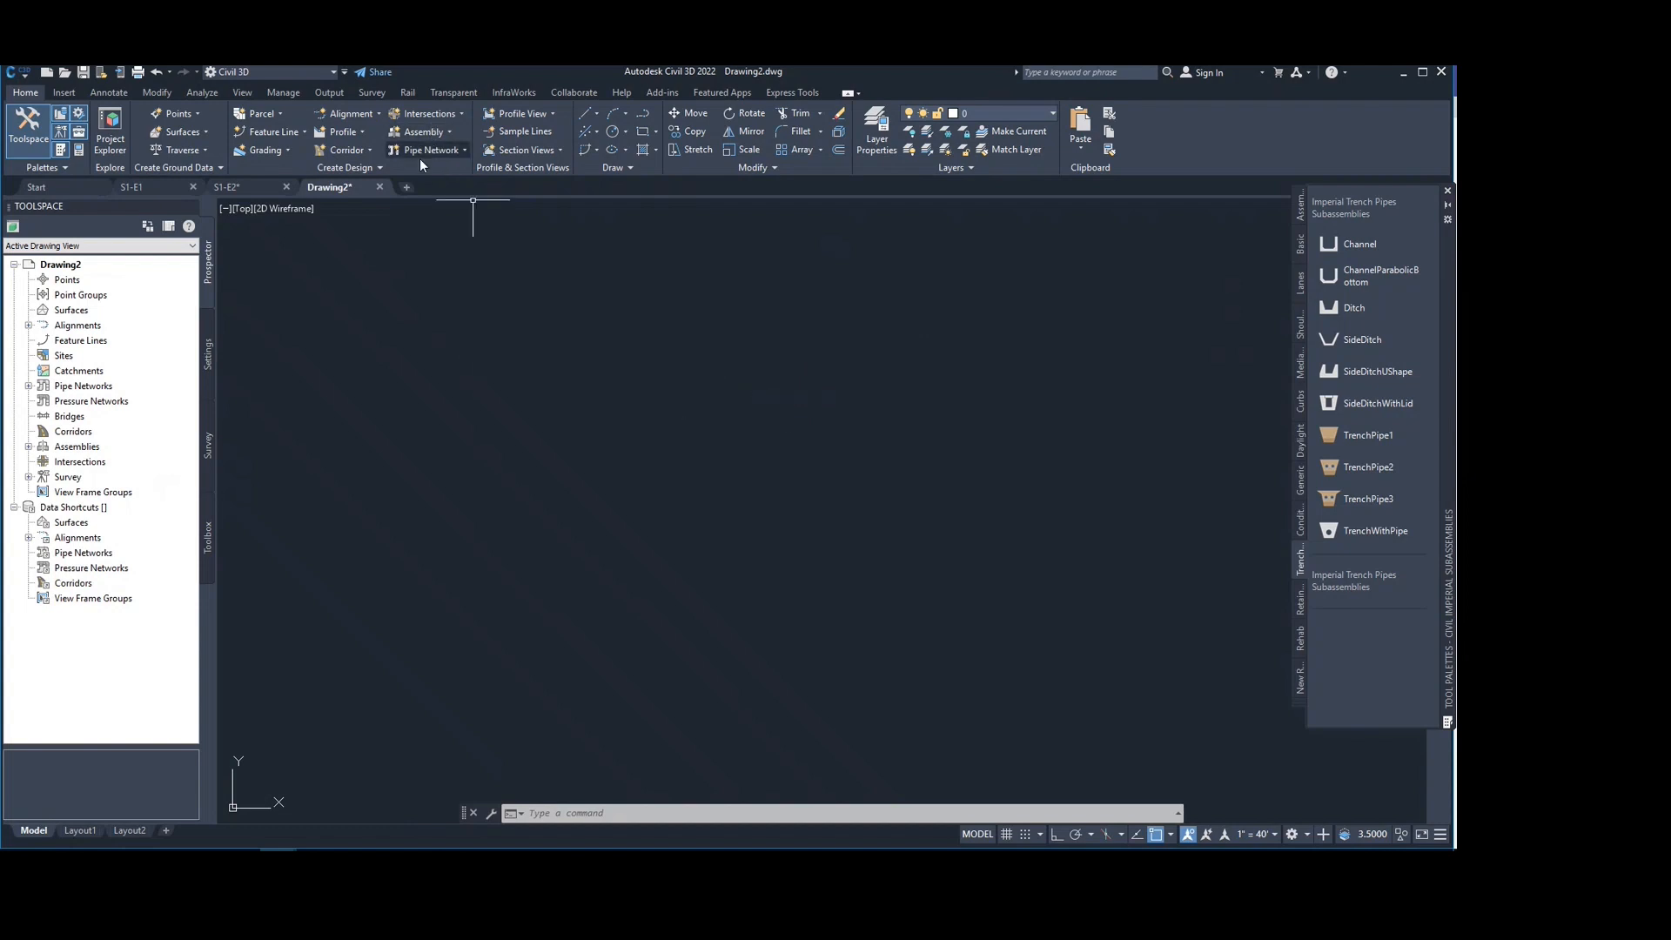
Step: Toggle the Tool Palettes window closed and open again, leaving it displayed
middle_click_drag(657, 314, 557, 296)
left_click(62, 150)
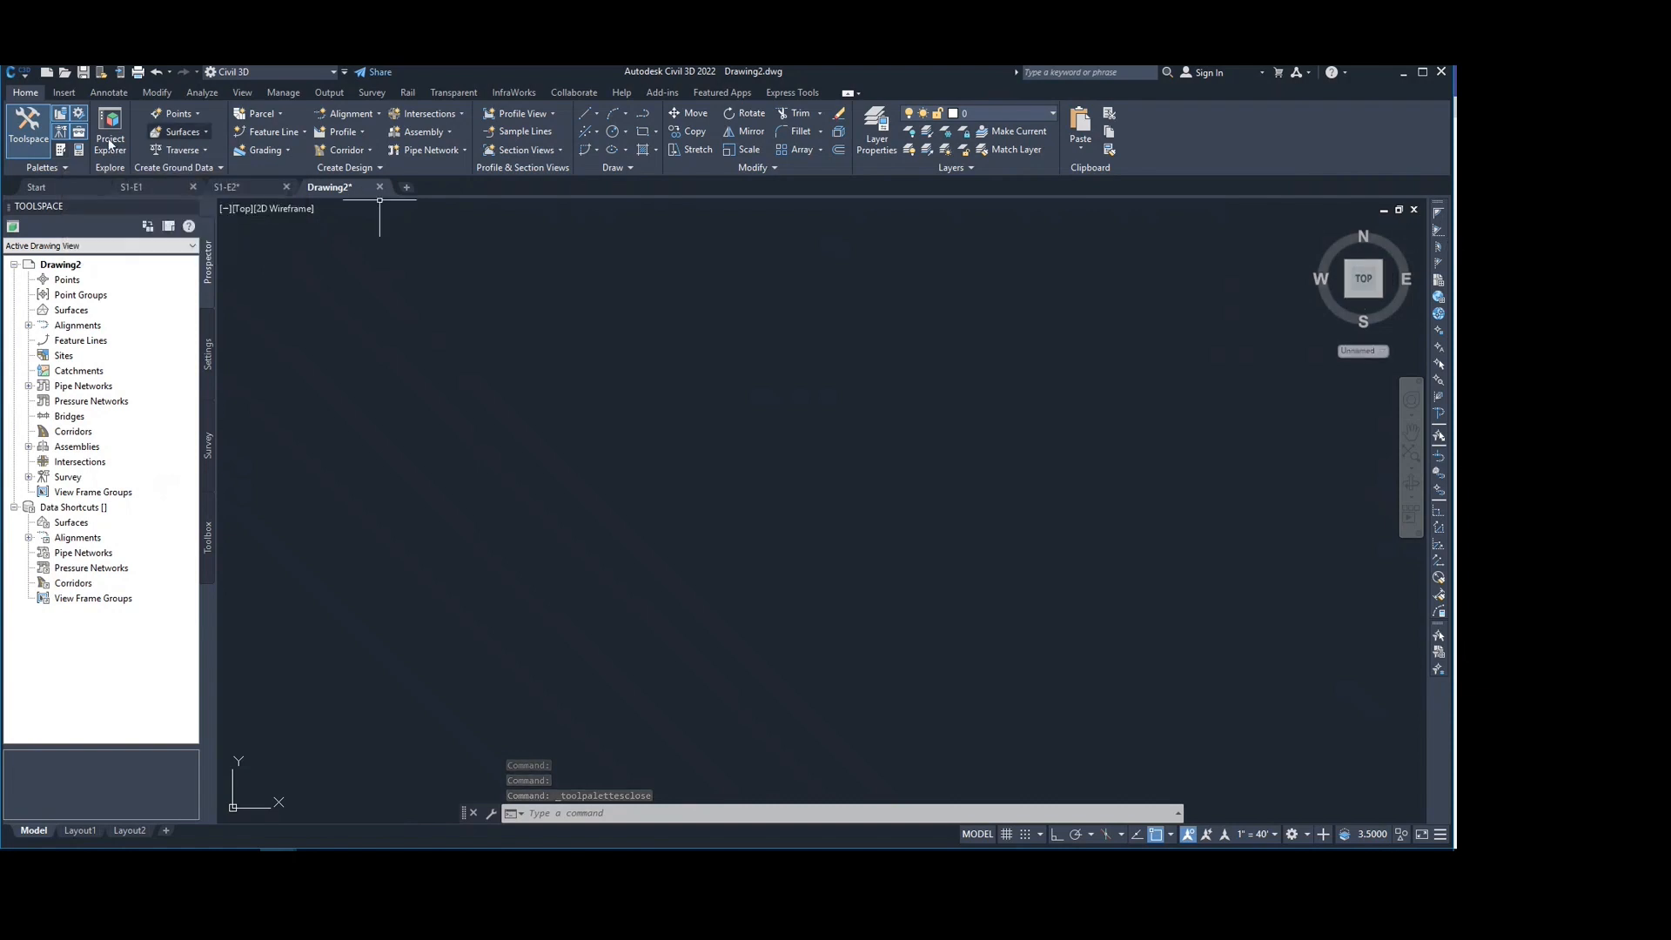
left_click(60, 153)
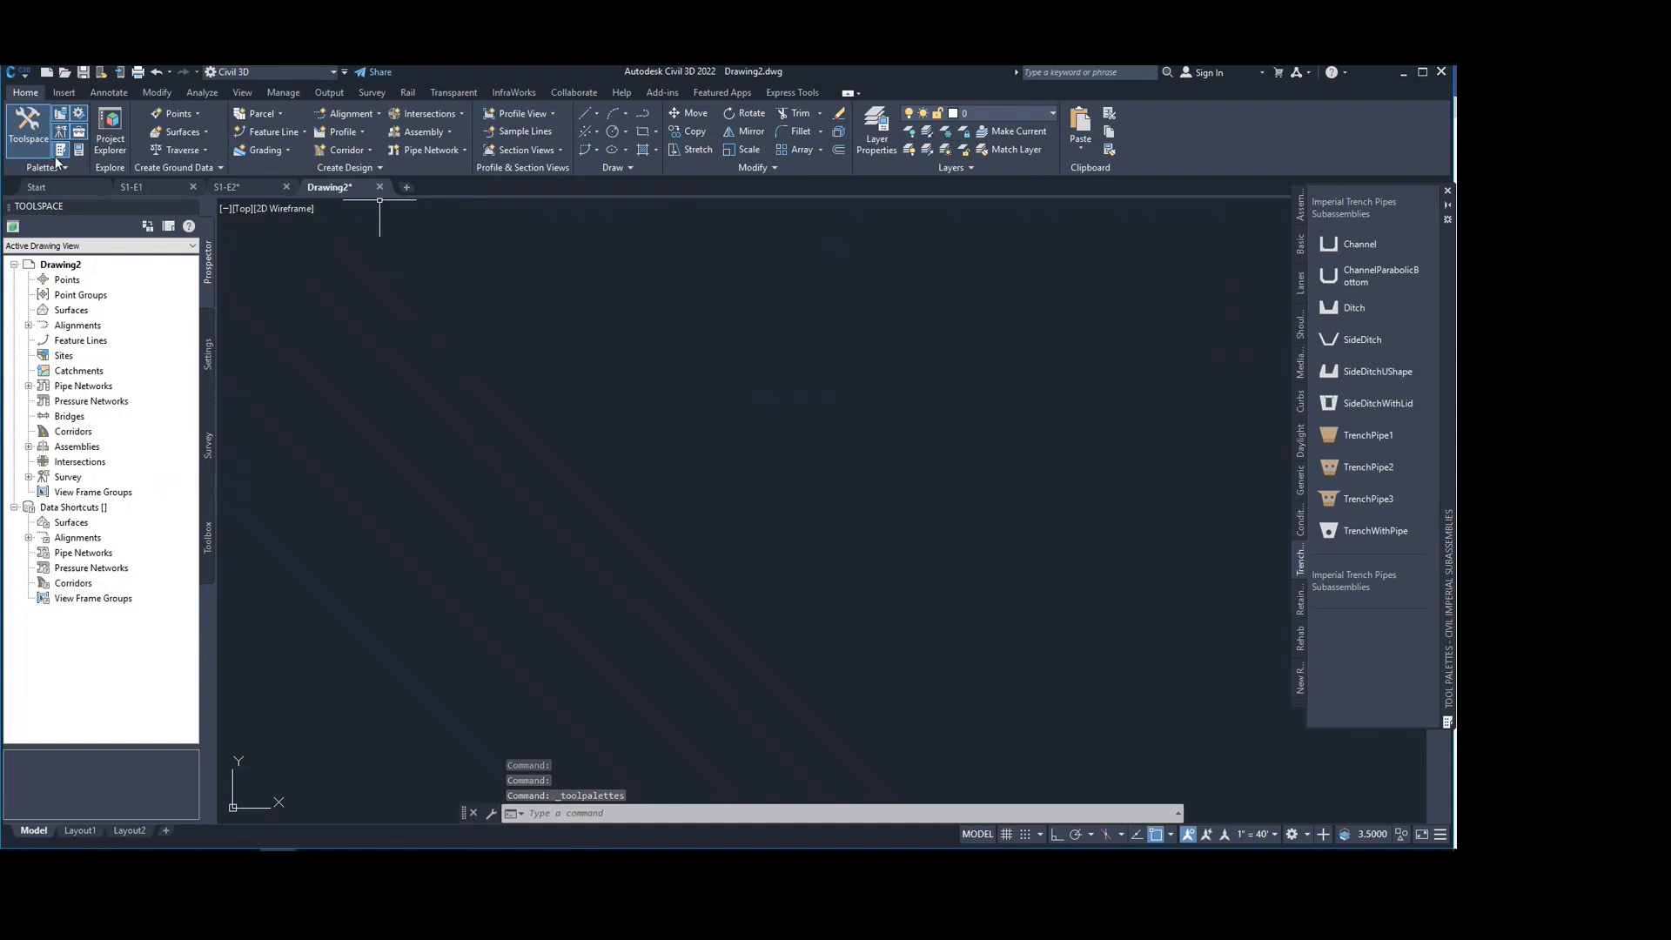
left_click(62, 153)
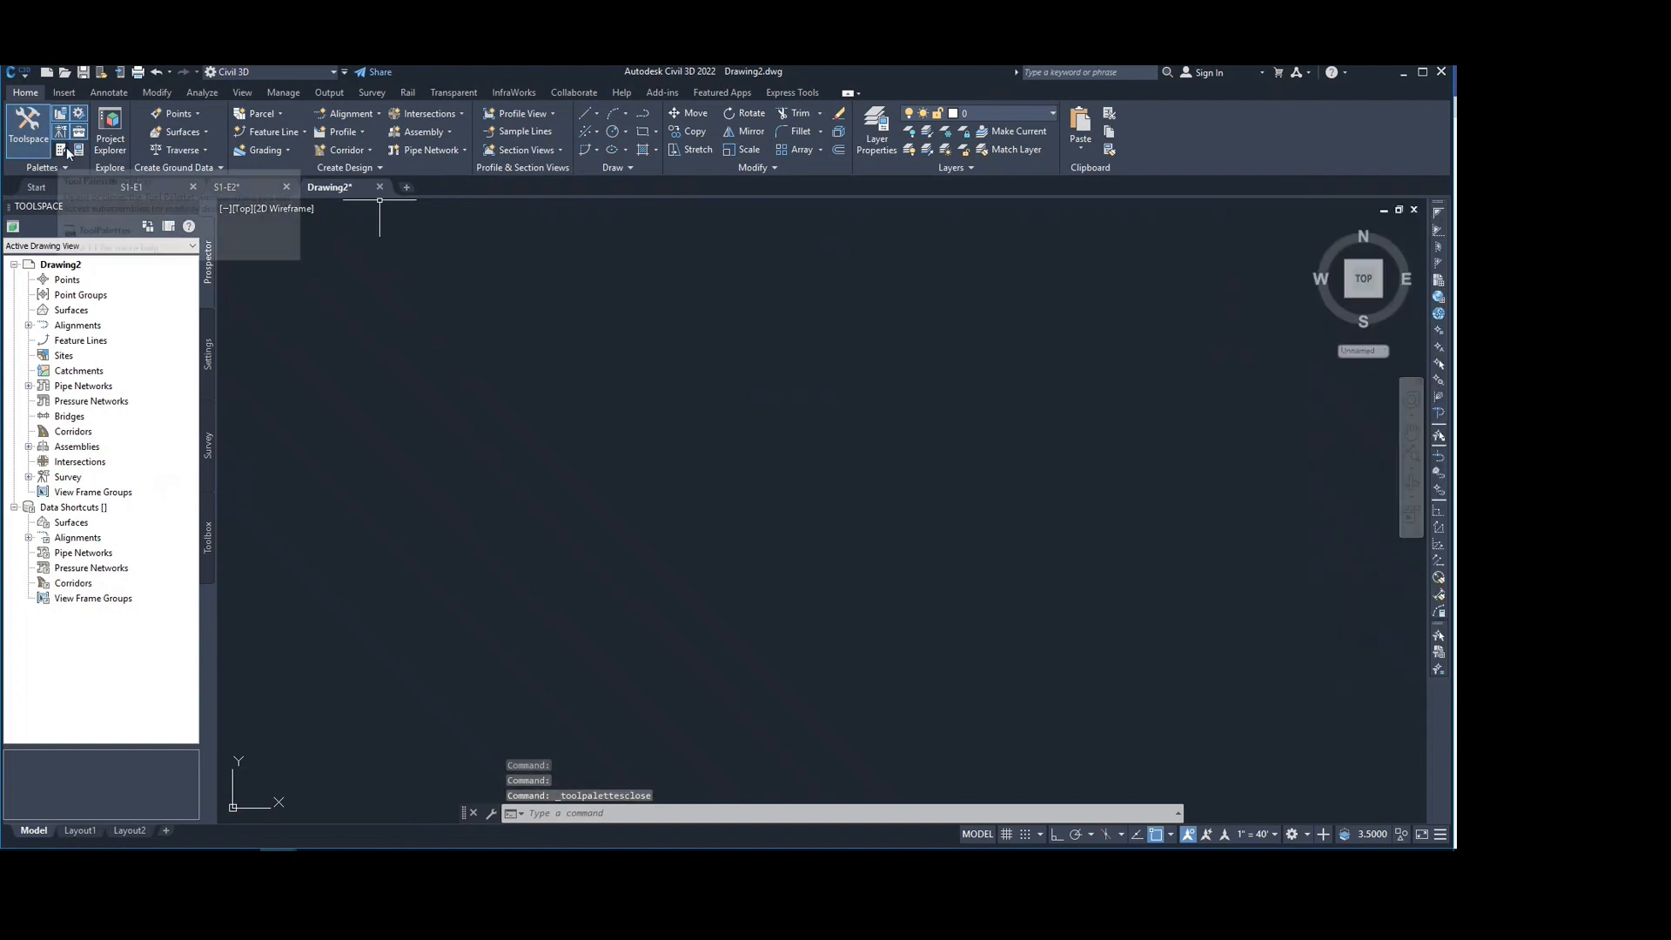
left_click(60, 149)
left_click(60, 149)
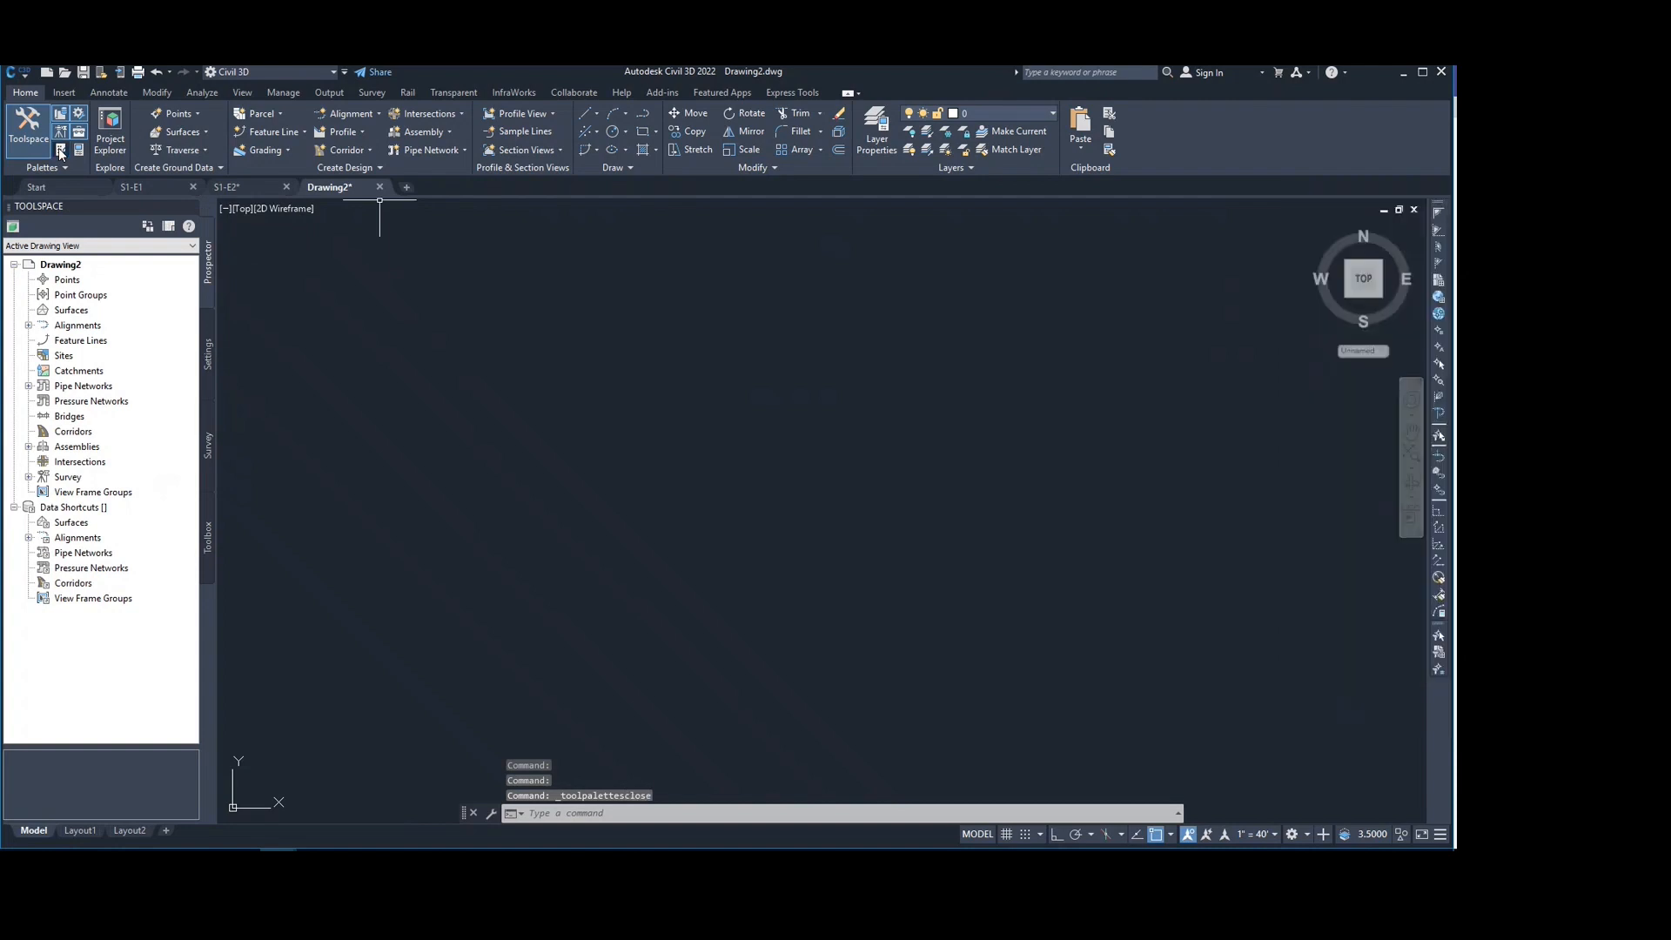
left_click(60, 150)
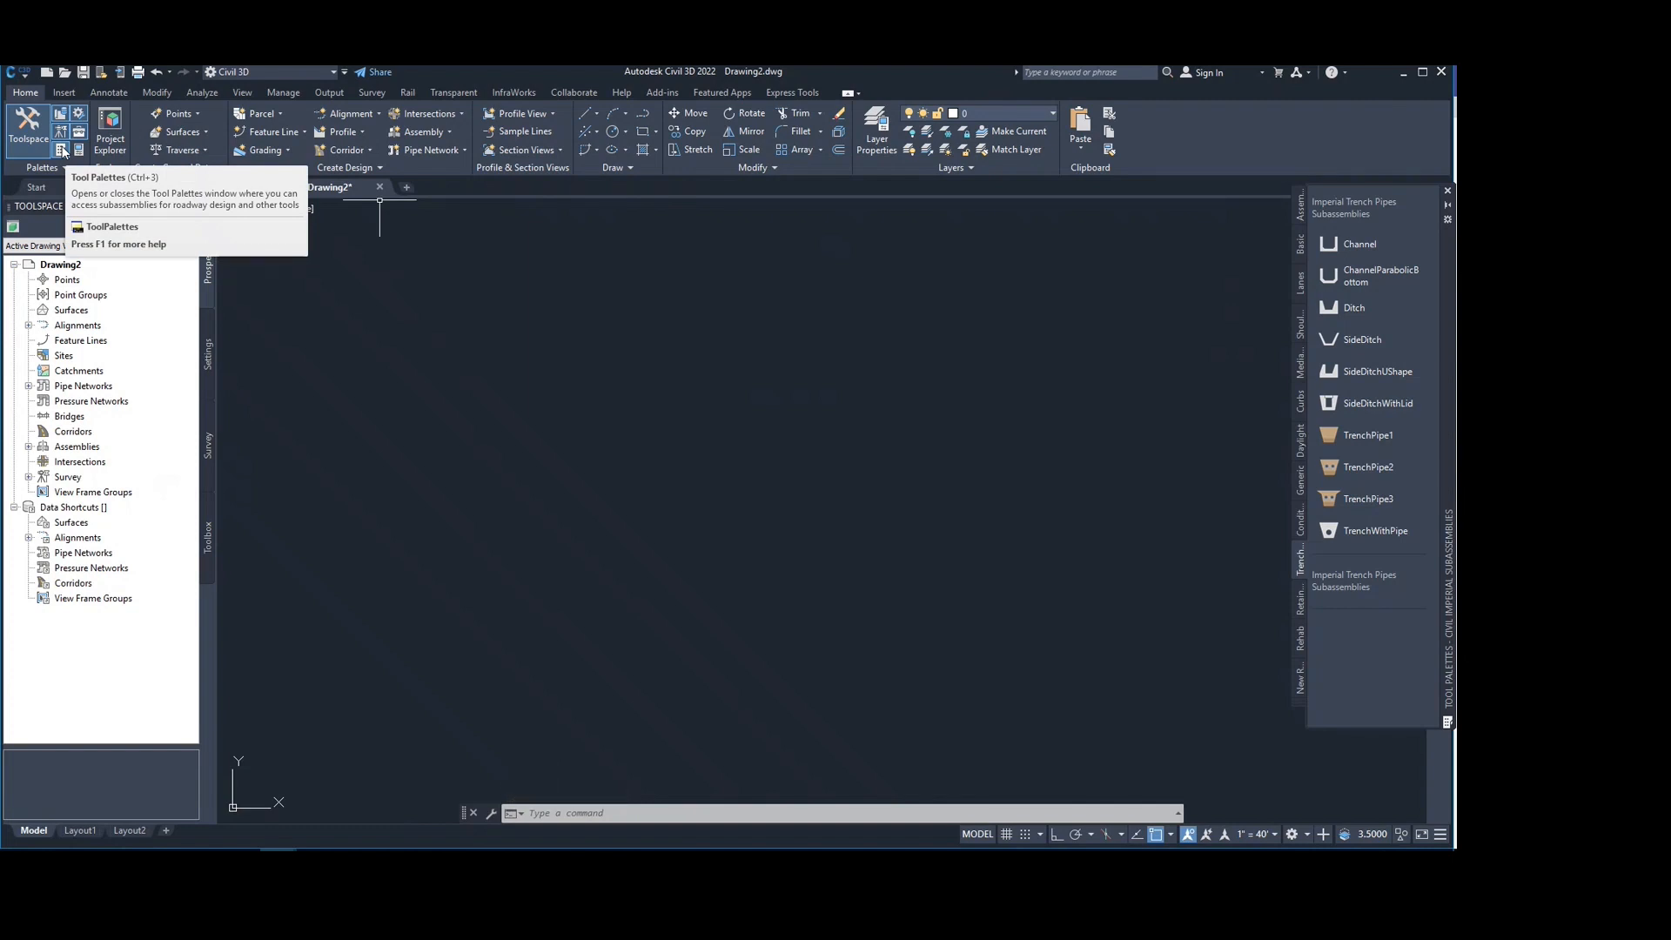
key("ctrl+3")
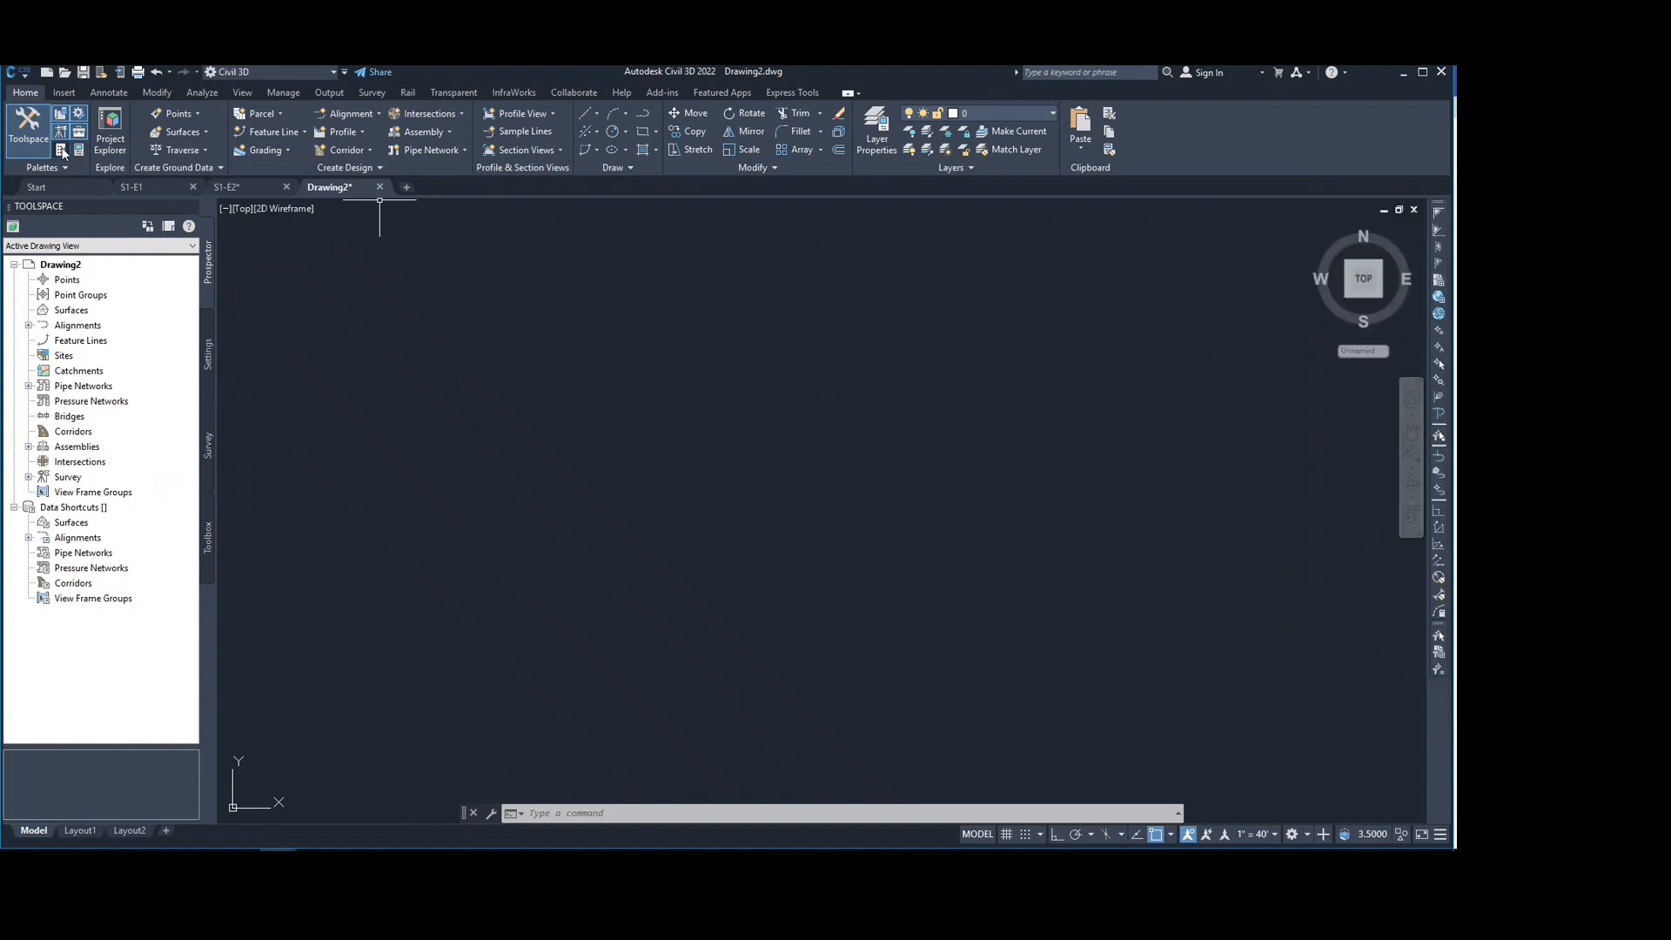
key("ctrl+3")
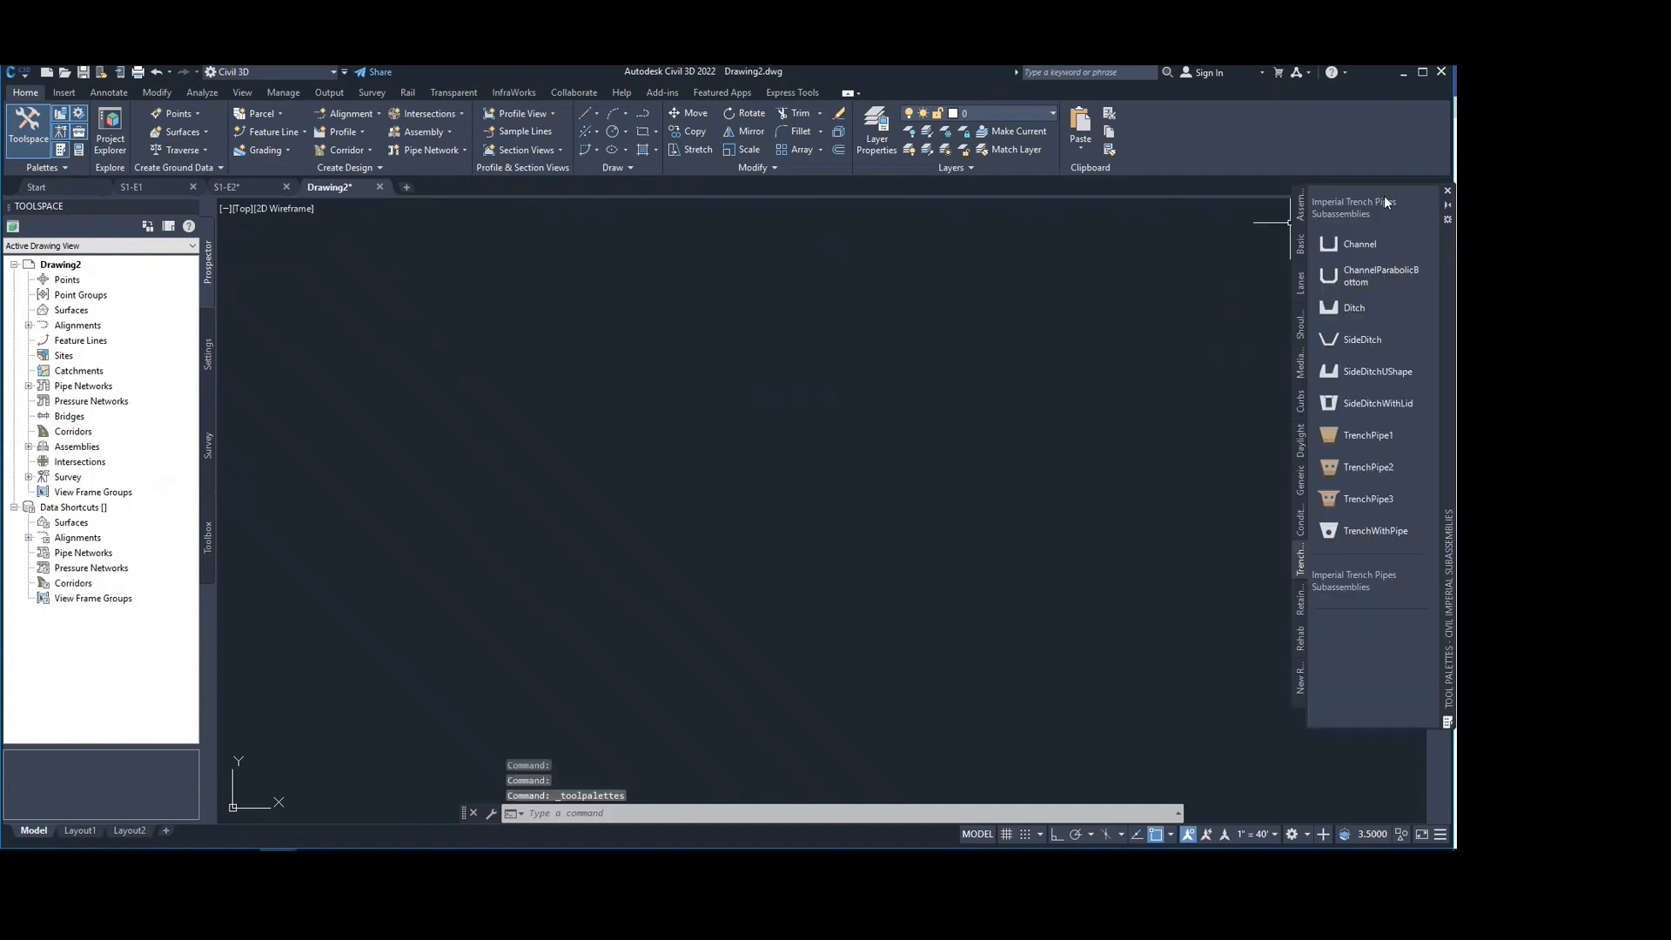
Step: Show the imperial assemblies palette and place a Basic Assembly in the empty drawing
left_click(1299, 213)
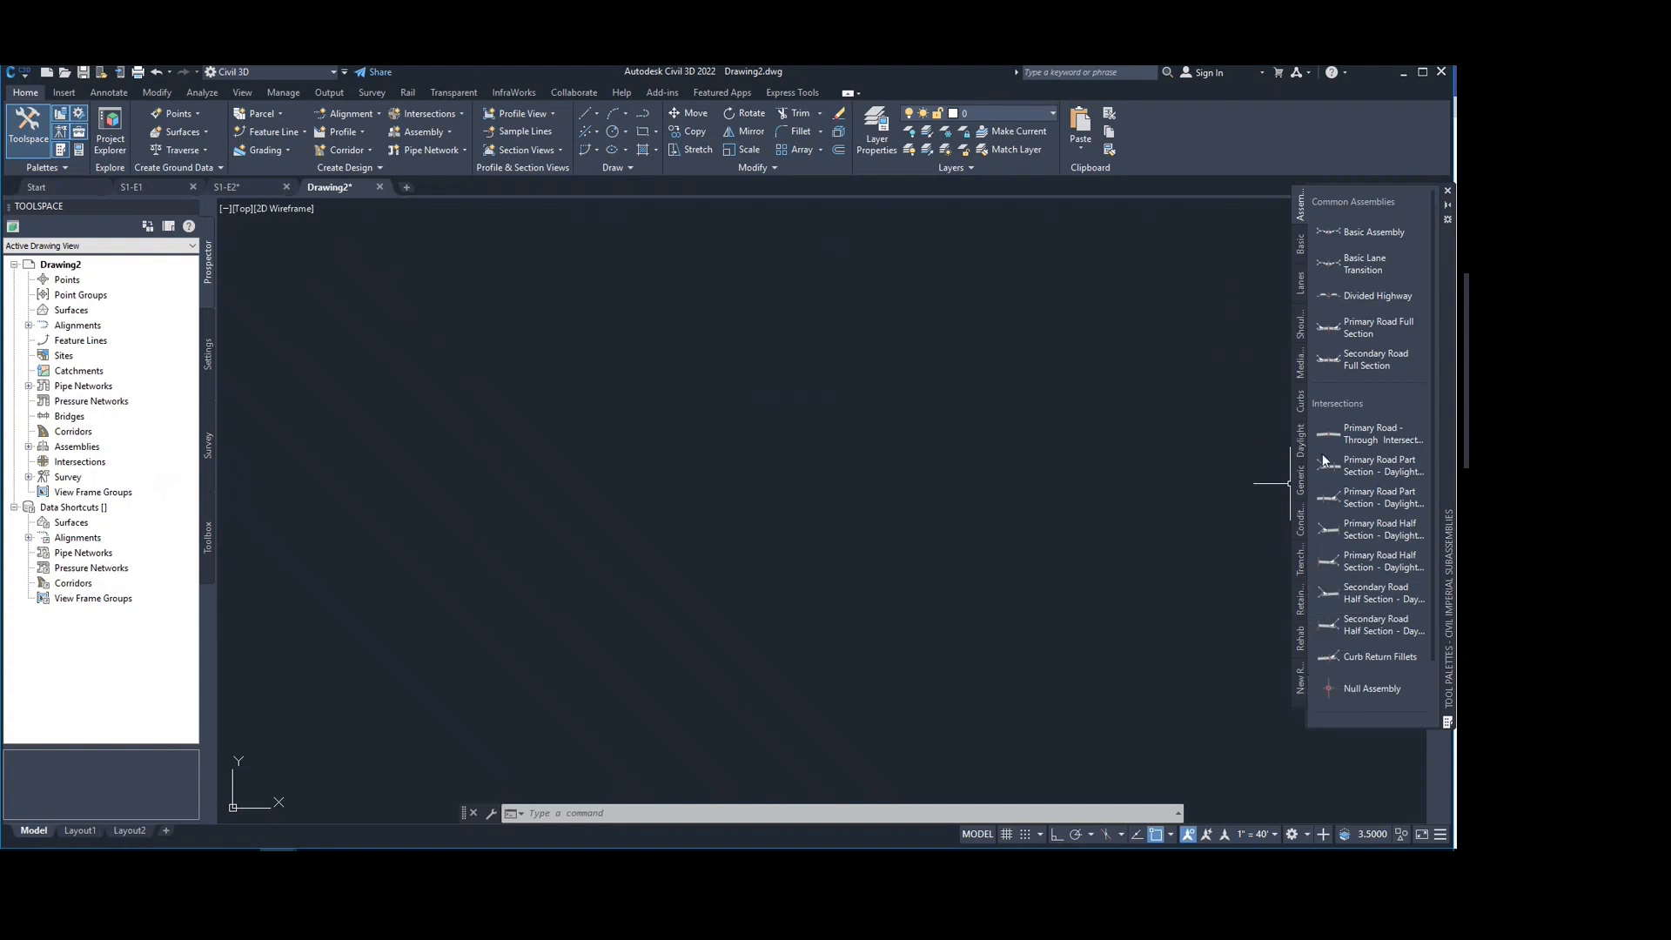
left_click(1298, 703)
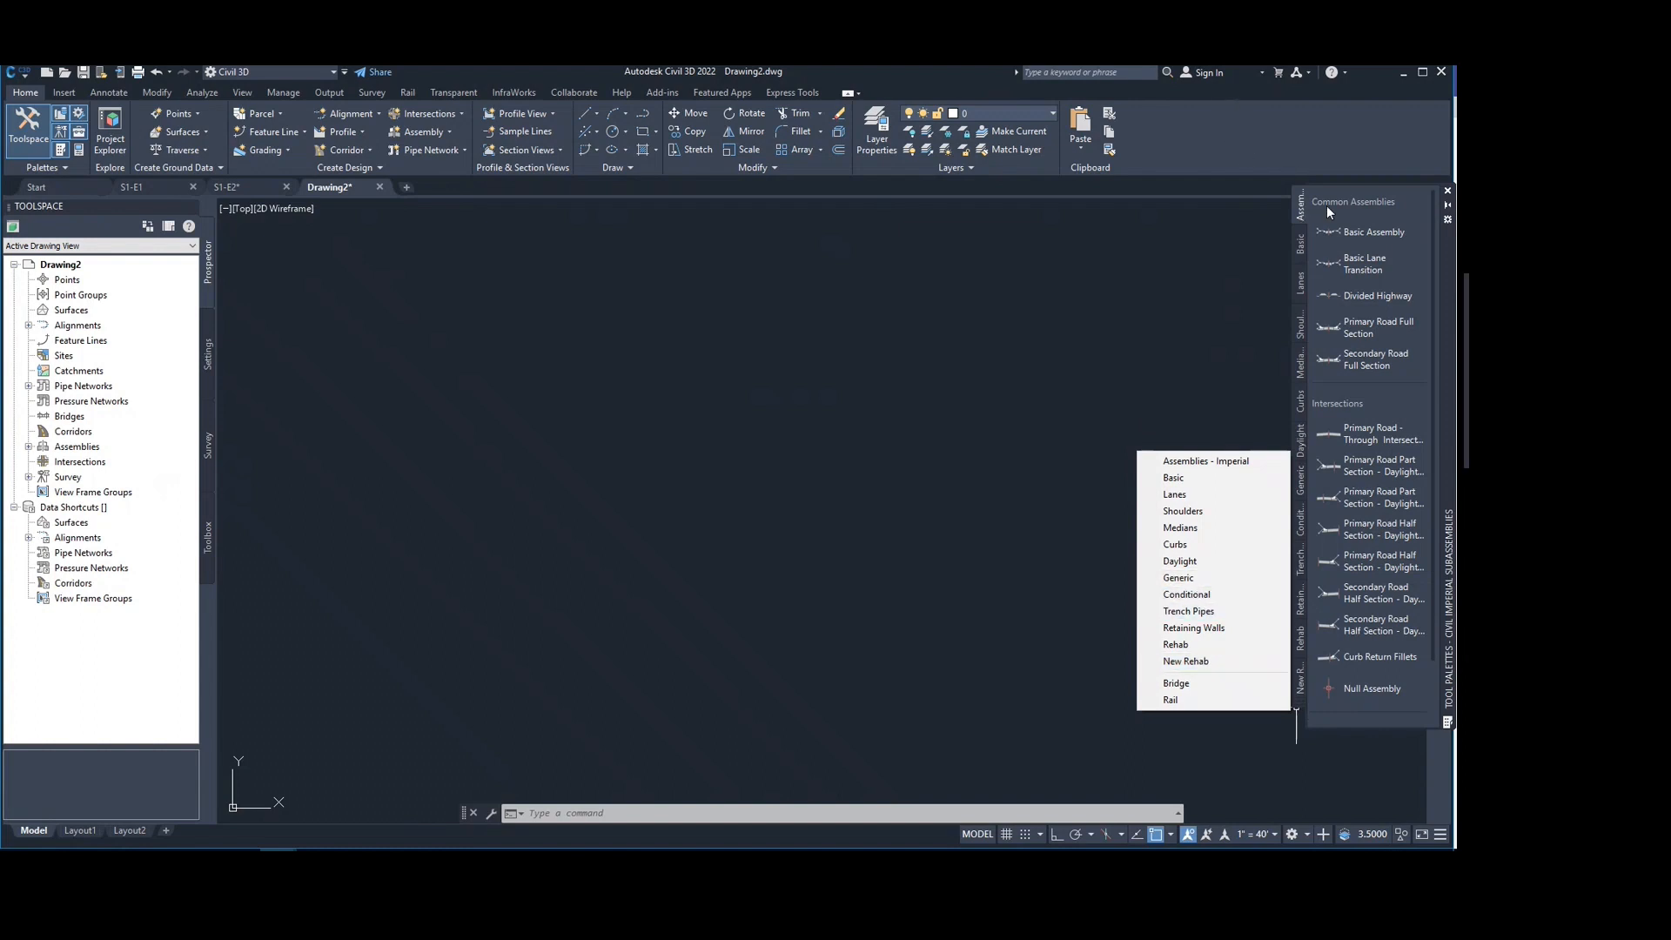
left_click(1302, 212)
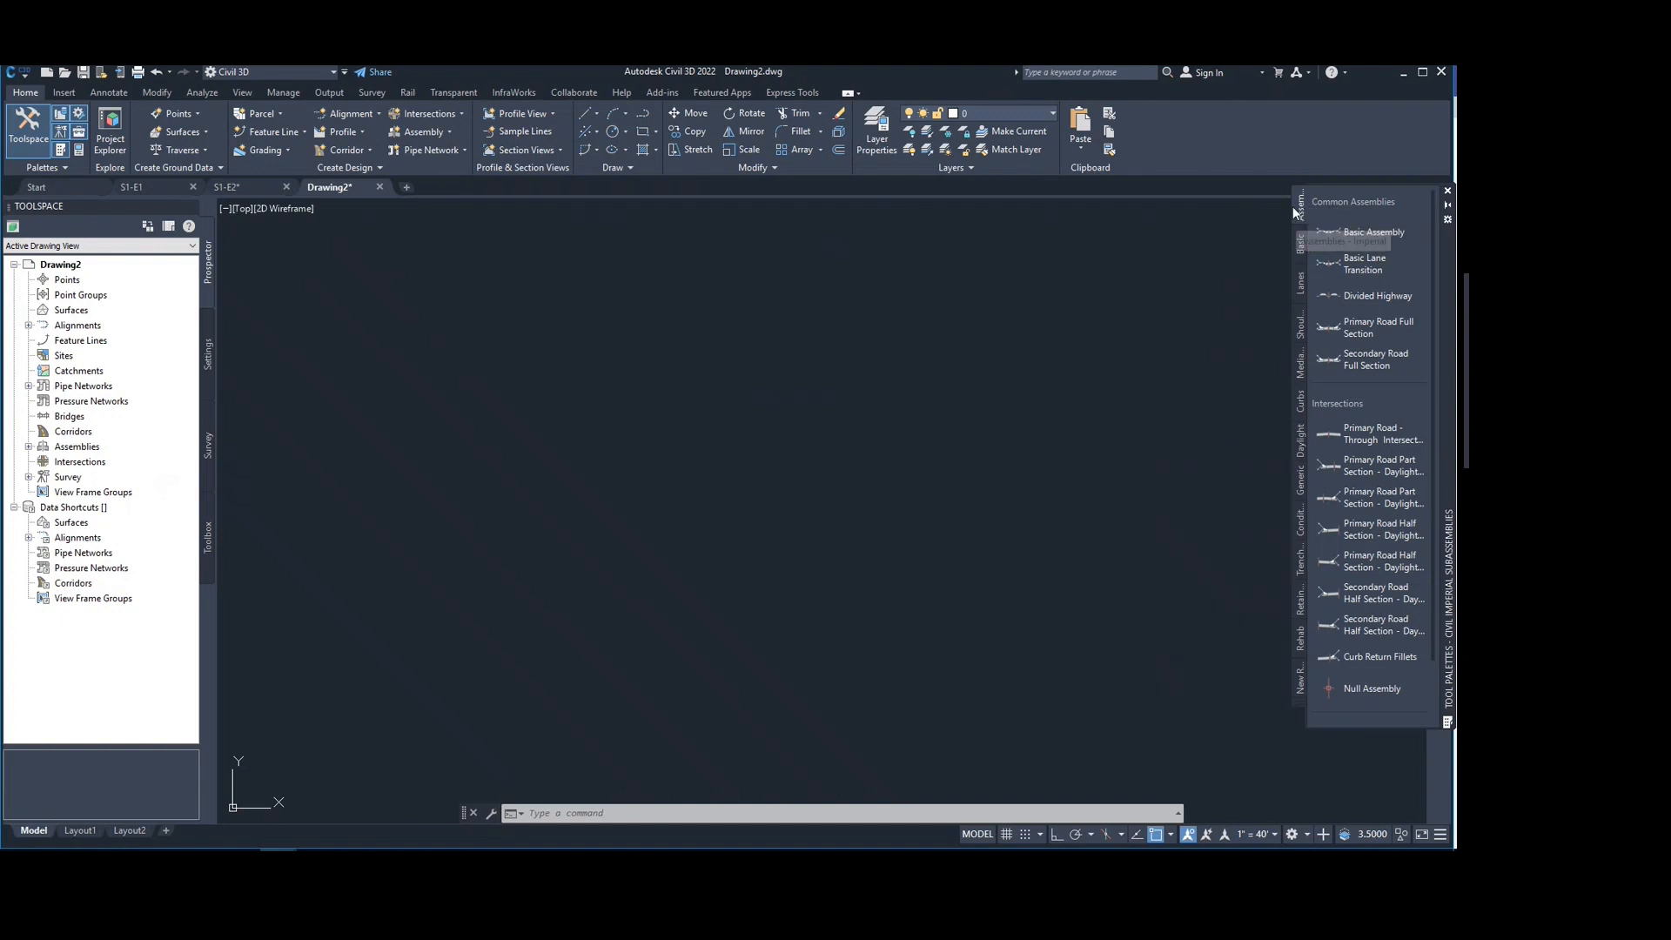
left_click(1392, 234)
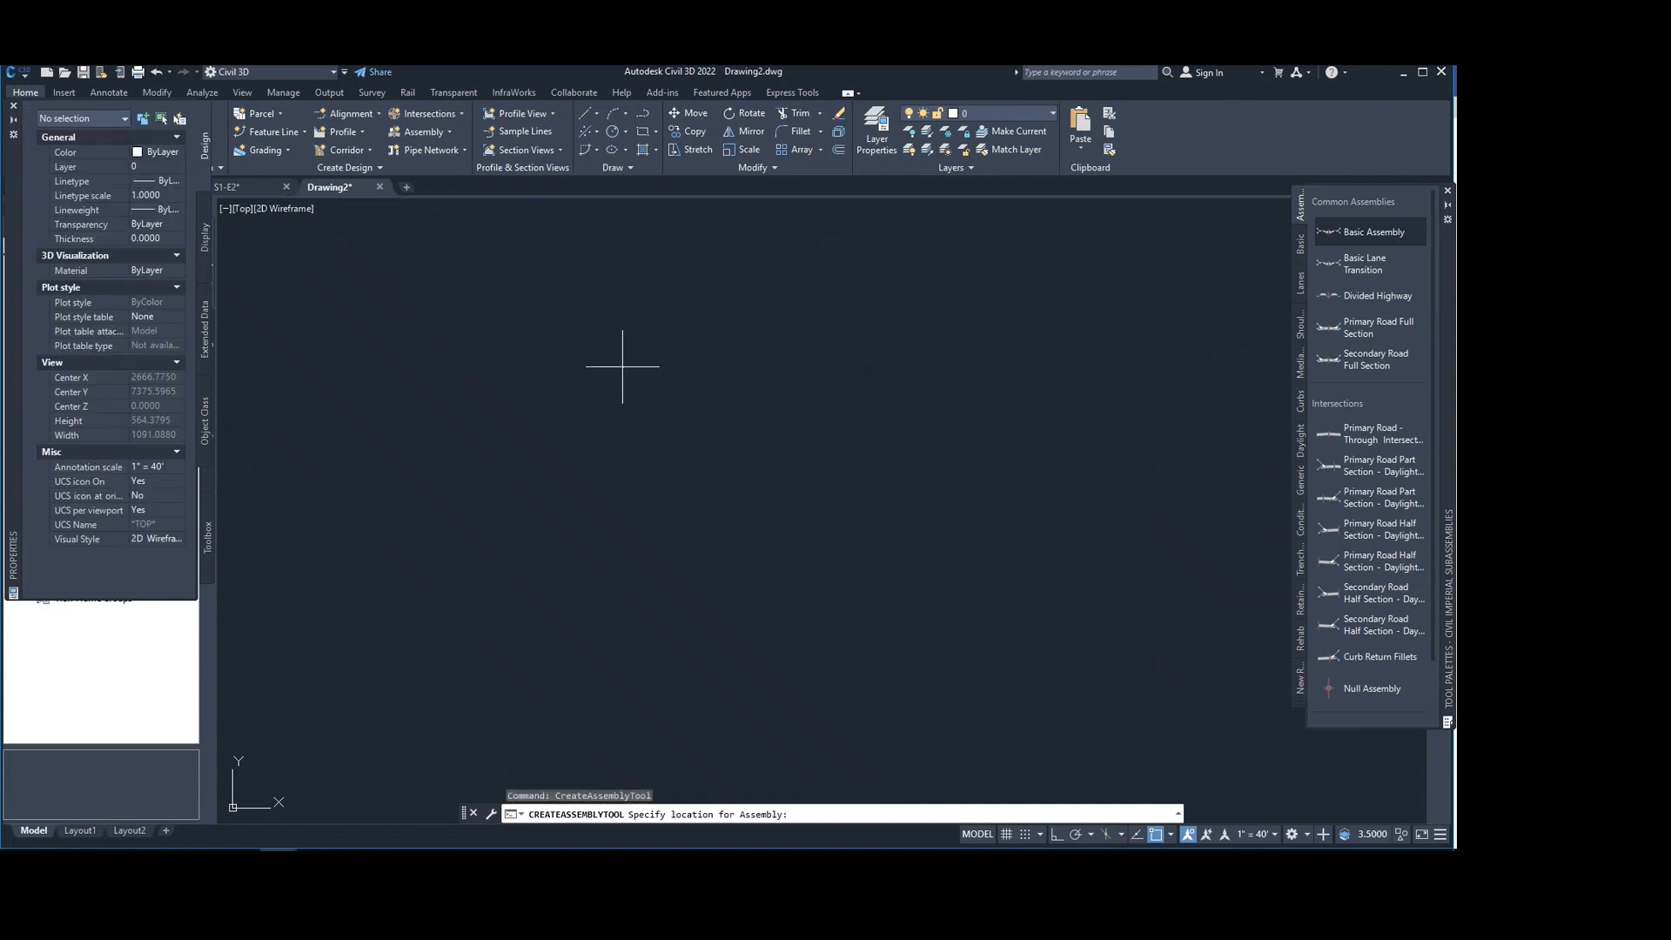
scroll(622, 366, "up", 10)
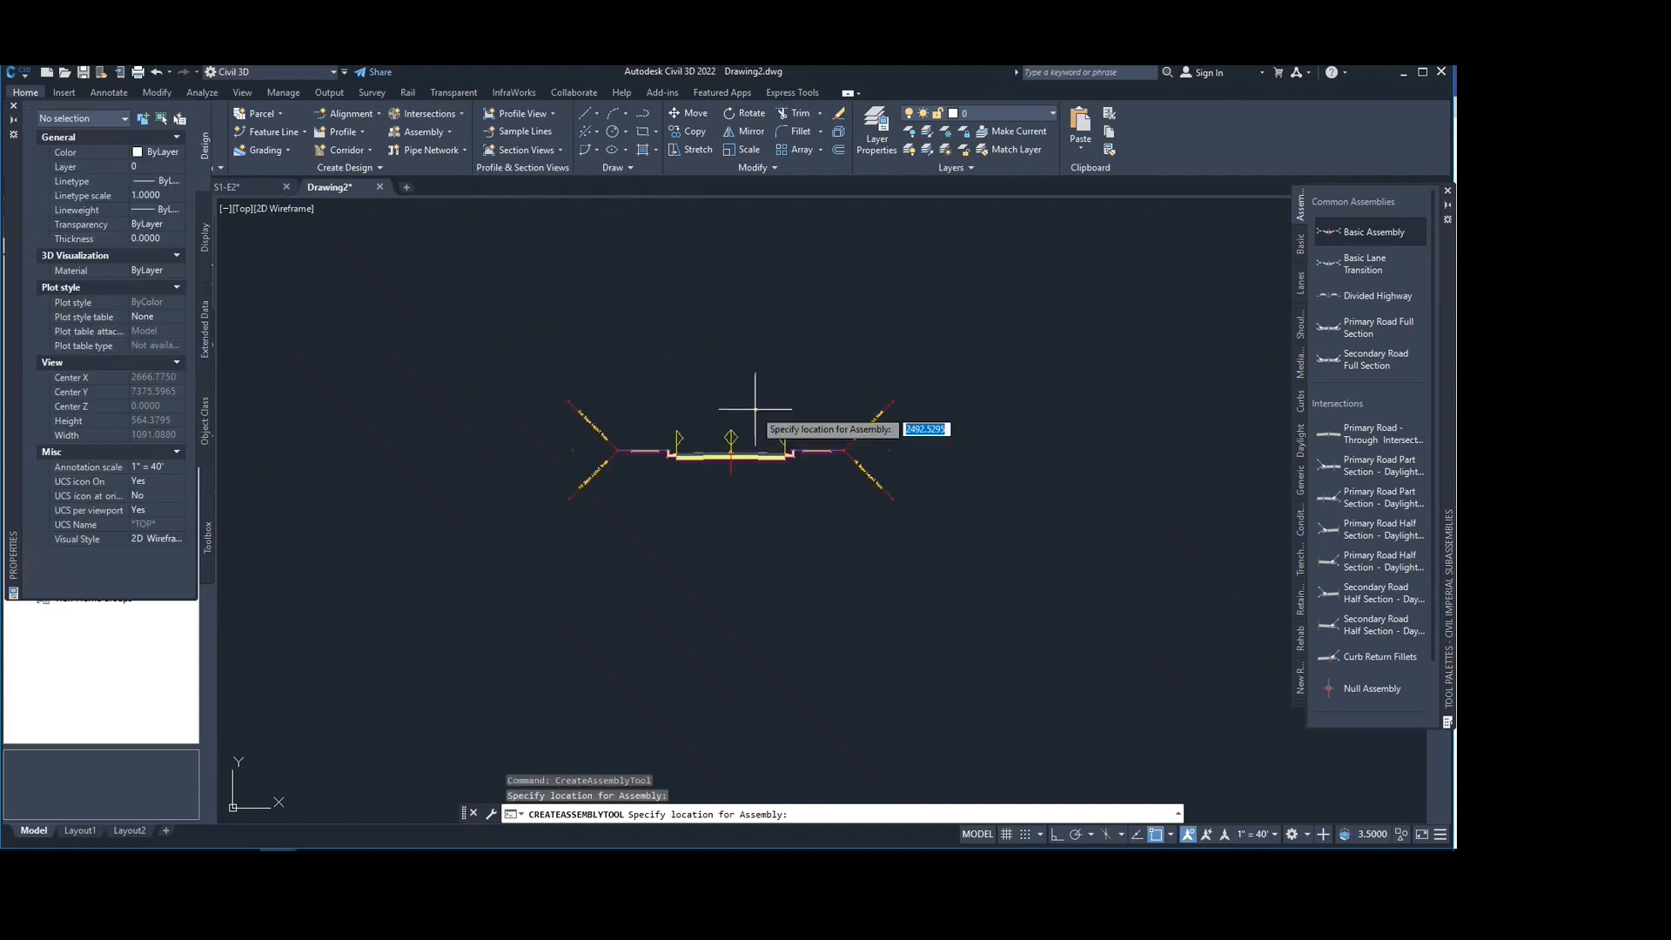
middle_click_drag(754, 408, 835, 366)
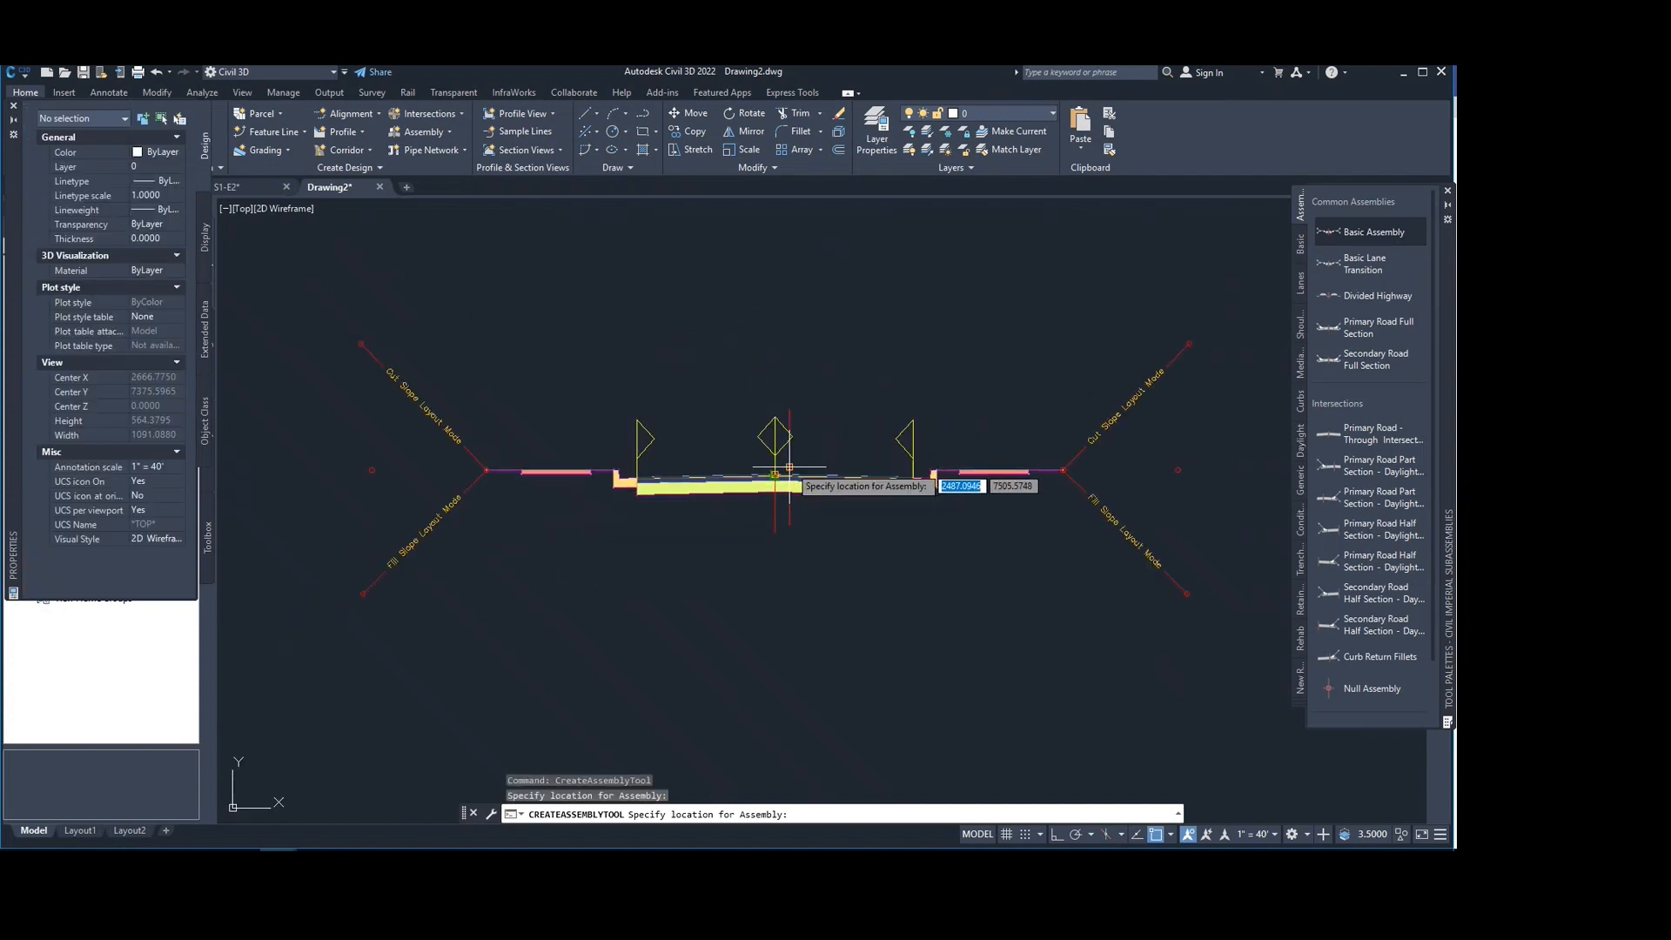
scroll(788, 463, "up", 2)
mouse_move(782, 460)
middle_mouse_down()
mouse_move(731, 431)
mouse_move(795, 405)
middle_mouse_up()
key("Escape")
scroll(712, 407, "down", 2)
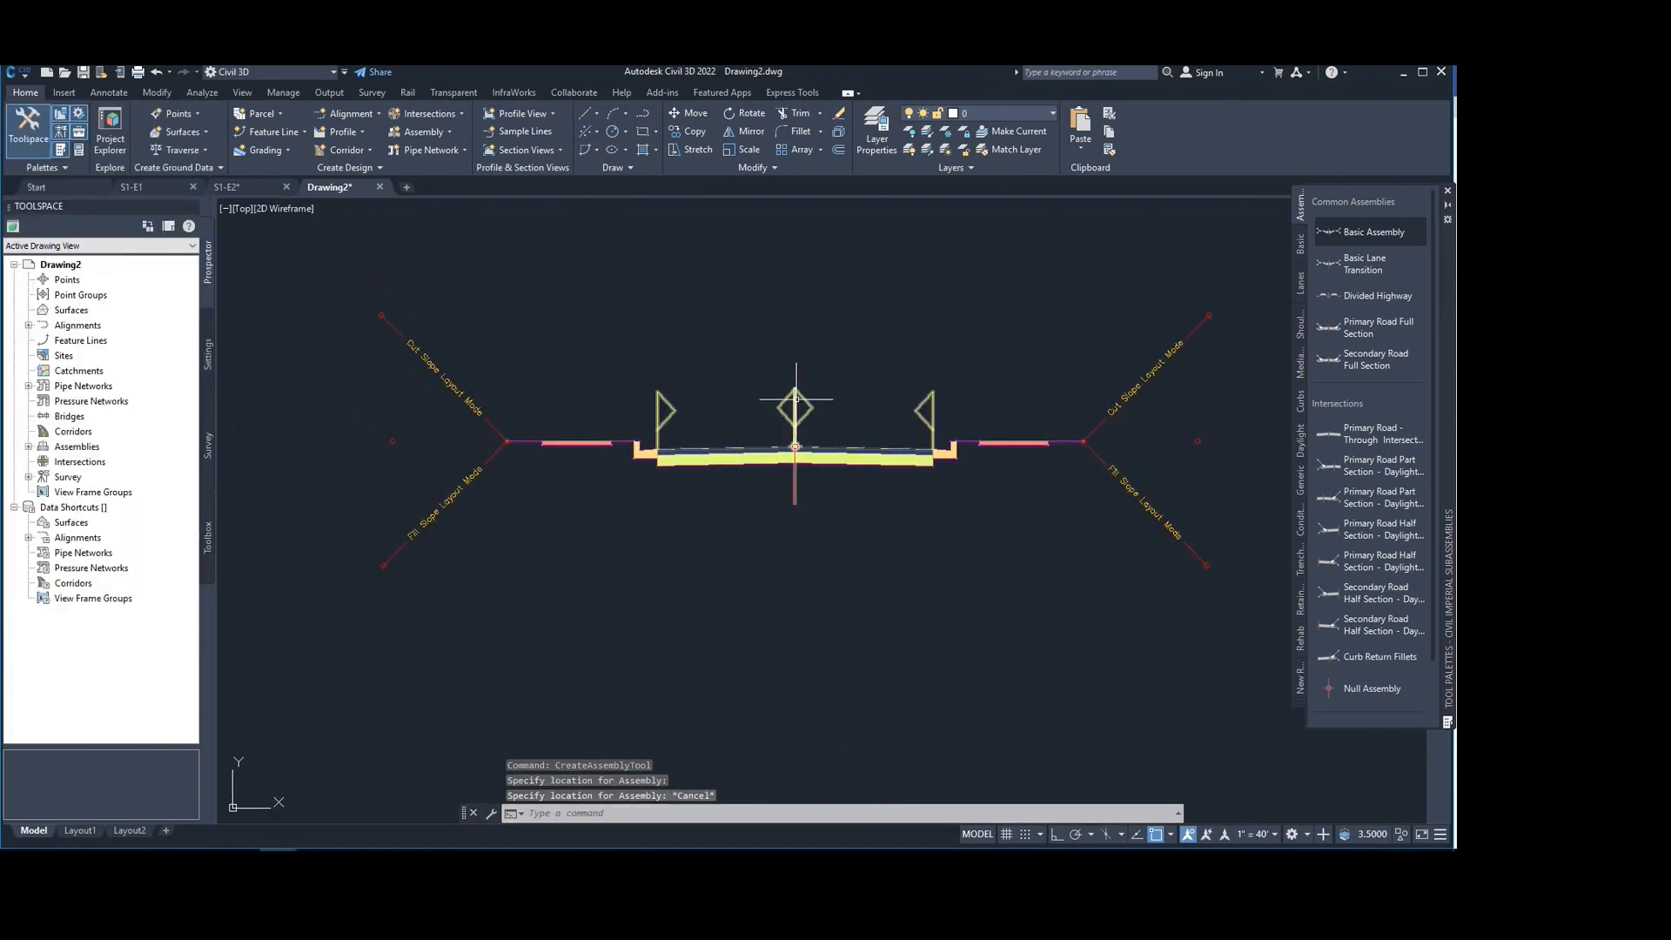
Step: Examine the Basic Assembly's lanes, curbs and gutters, sidewalks, and cut and fill slopes from the centre out to the edge
scroll(796, 399, "up", 2)
scroll(793, 441, "down", 2)
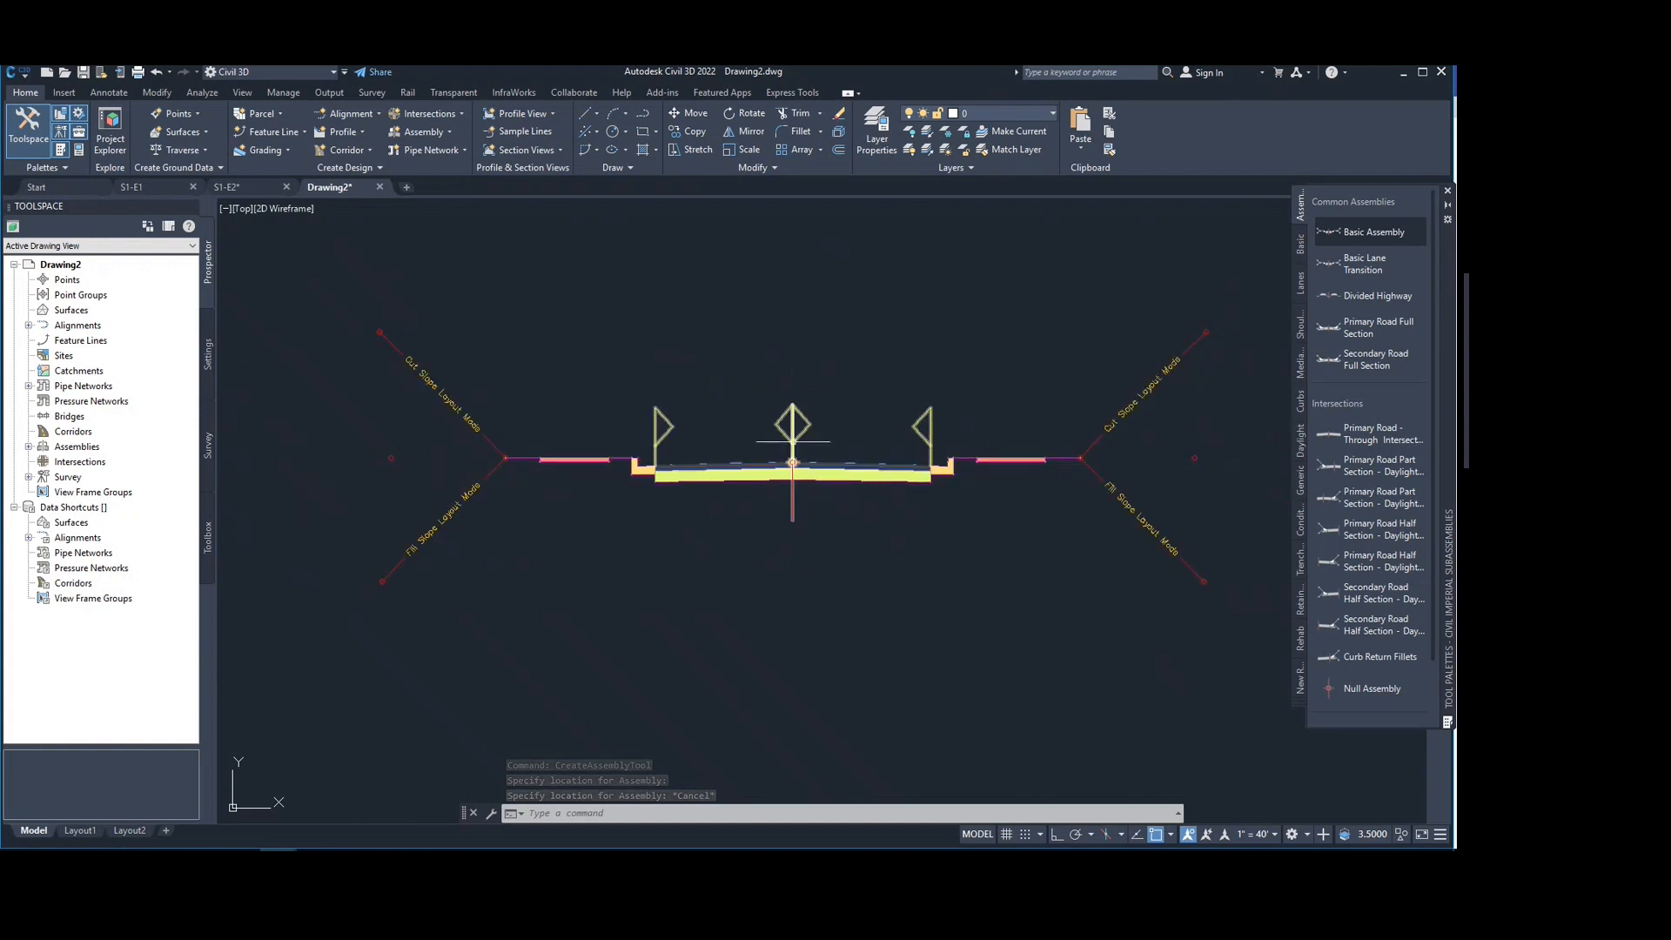
scroll(805, 462, "up", 3)
middle_click_drag(754, 466, 675, 432)
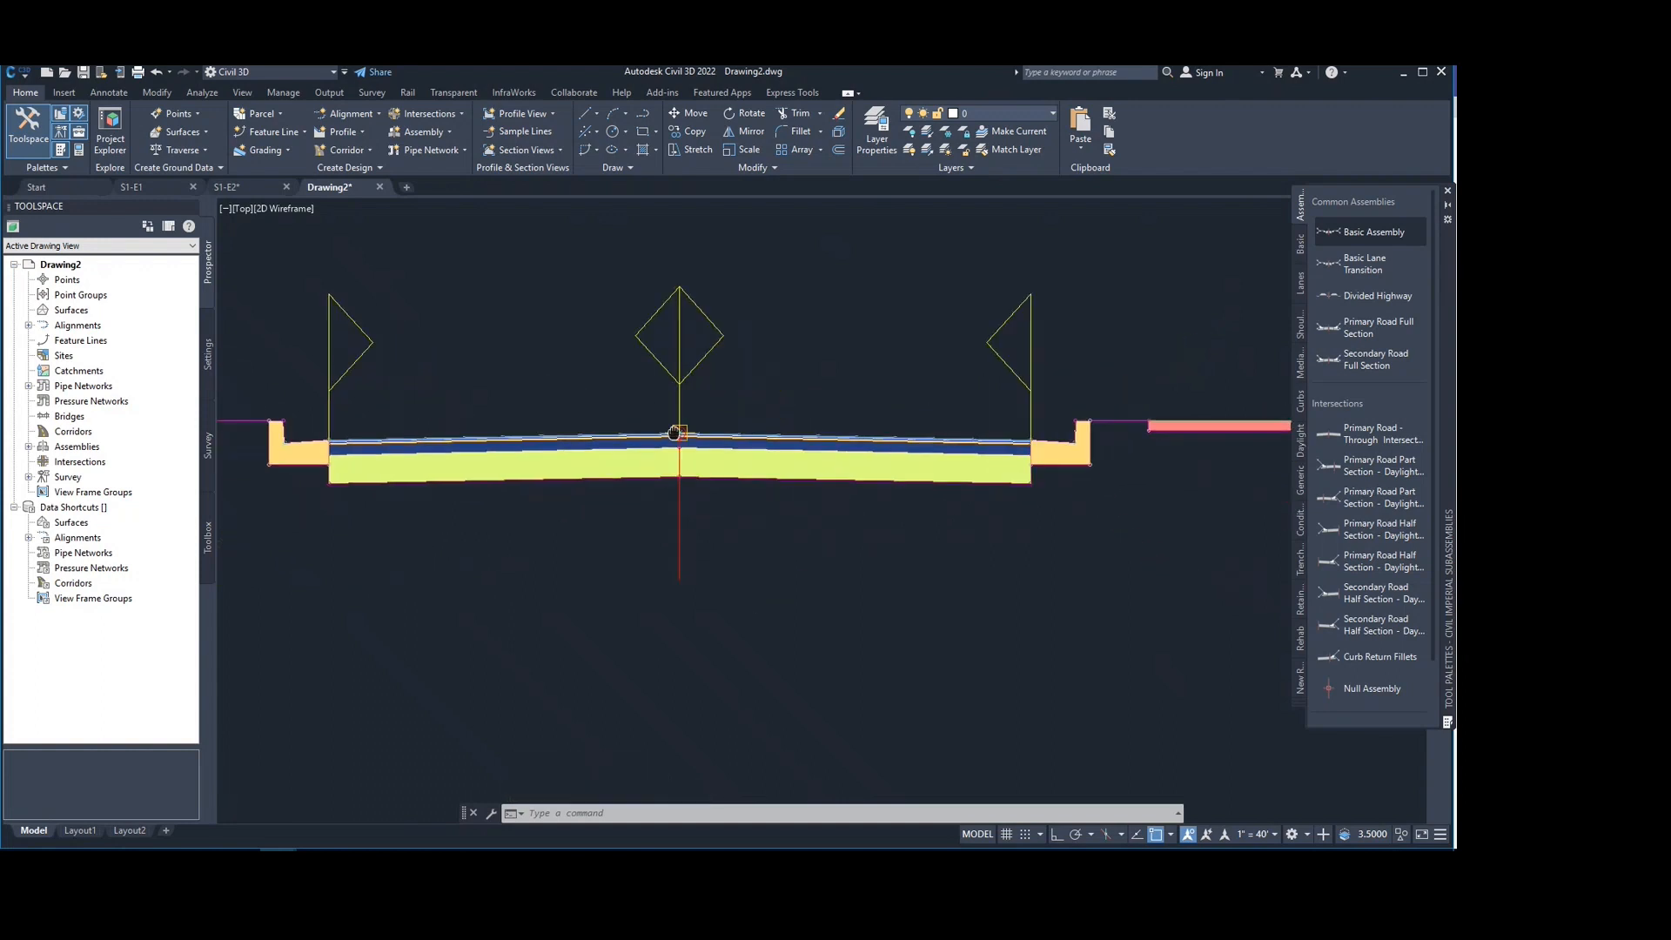
scroll(674, 432, "down", 3)
middle_click_drag(975, 582, 1028, 581)
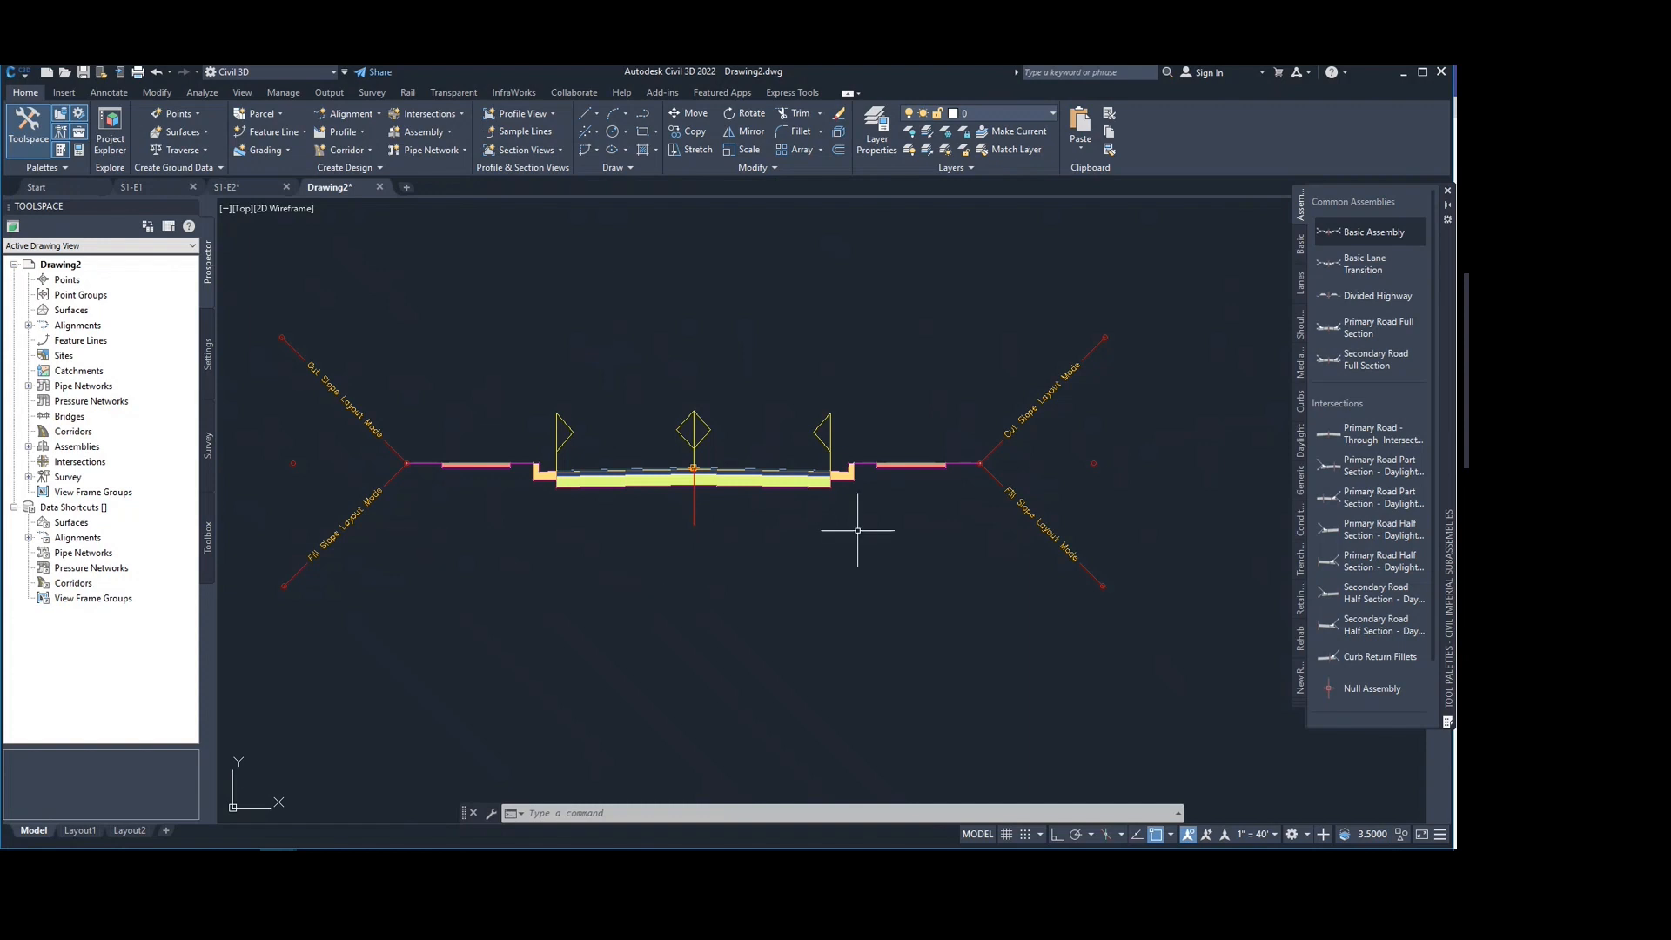
middle_click_drag(871, 467, 905, 443)
scroll(768, 453, "up", 3)
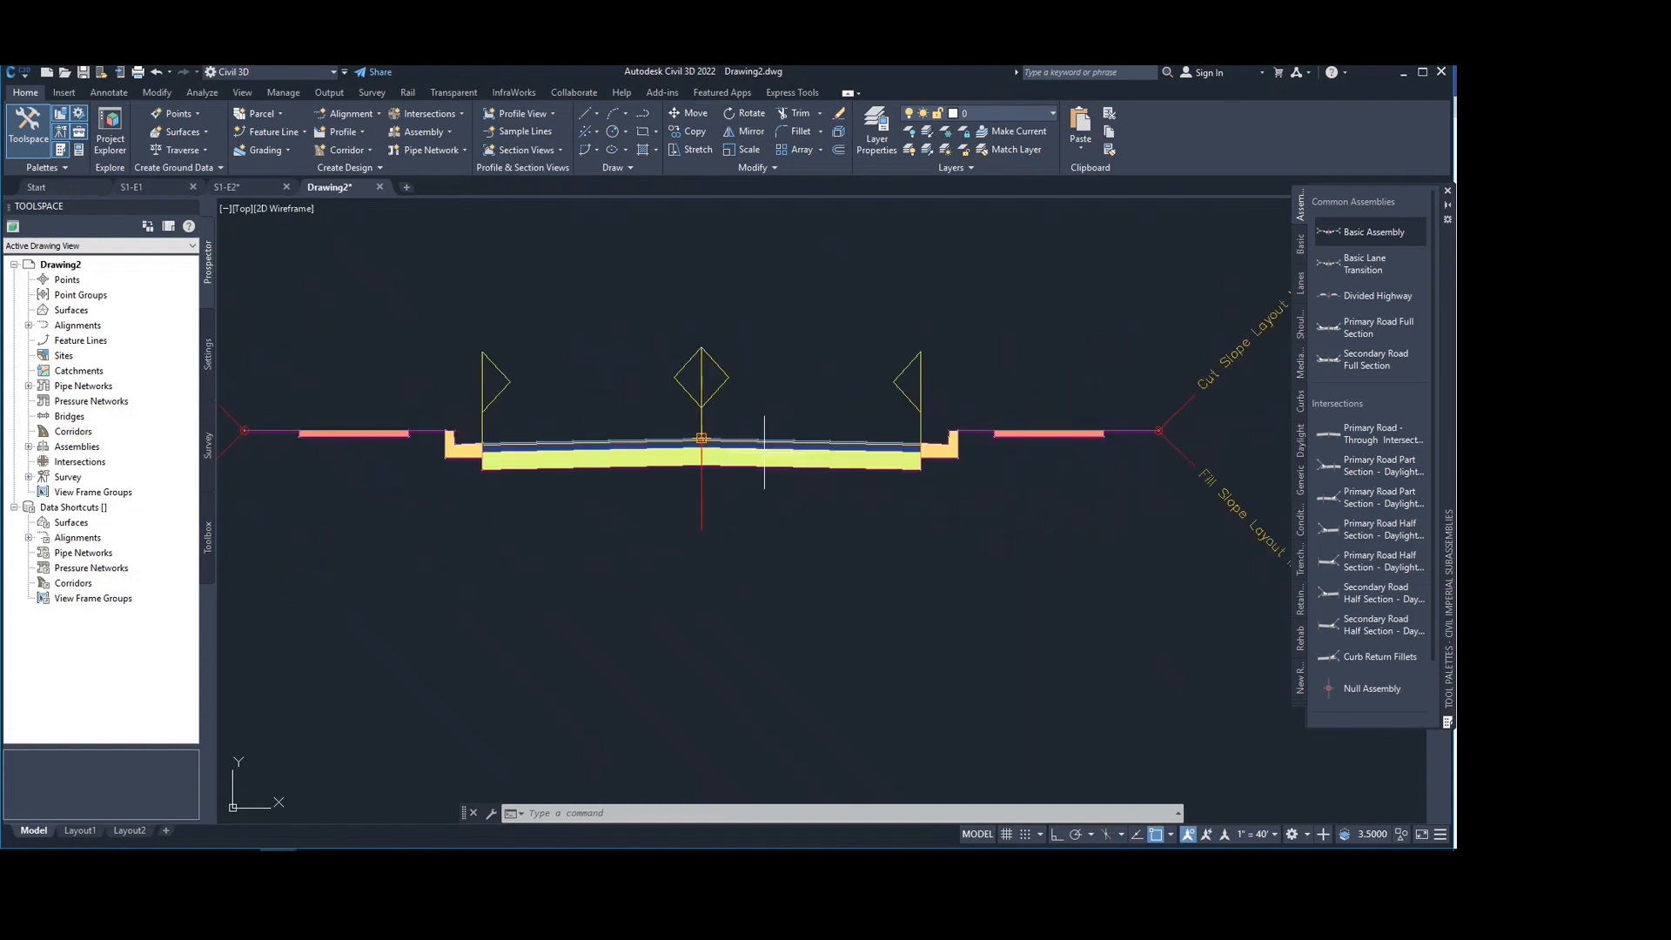
middle_click_drag(782, 451, 728, 447)
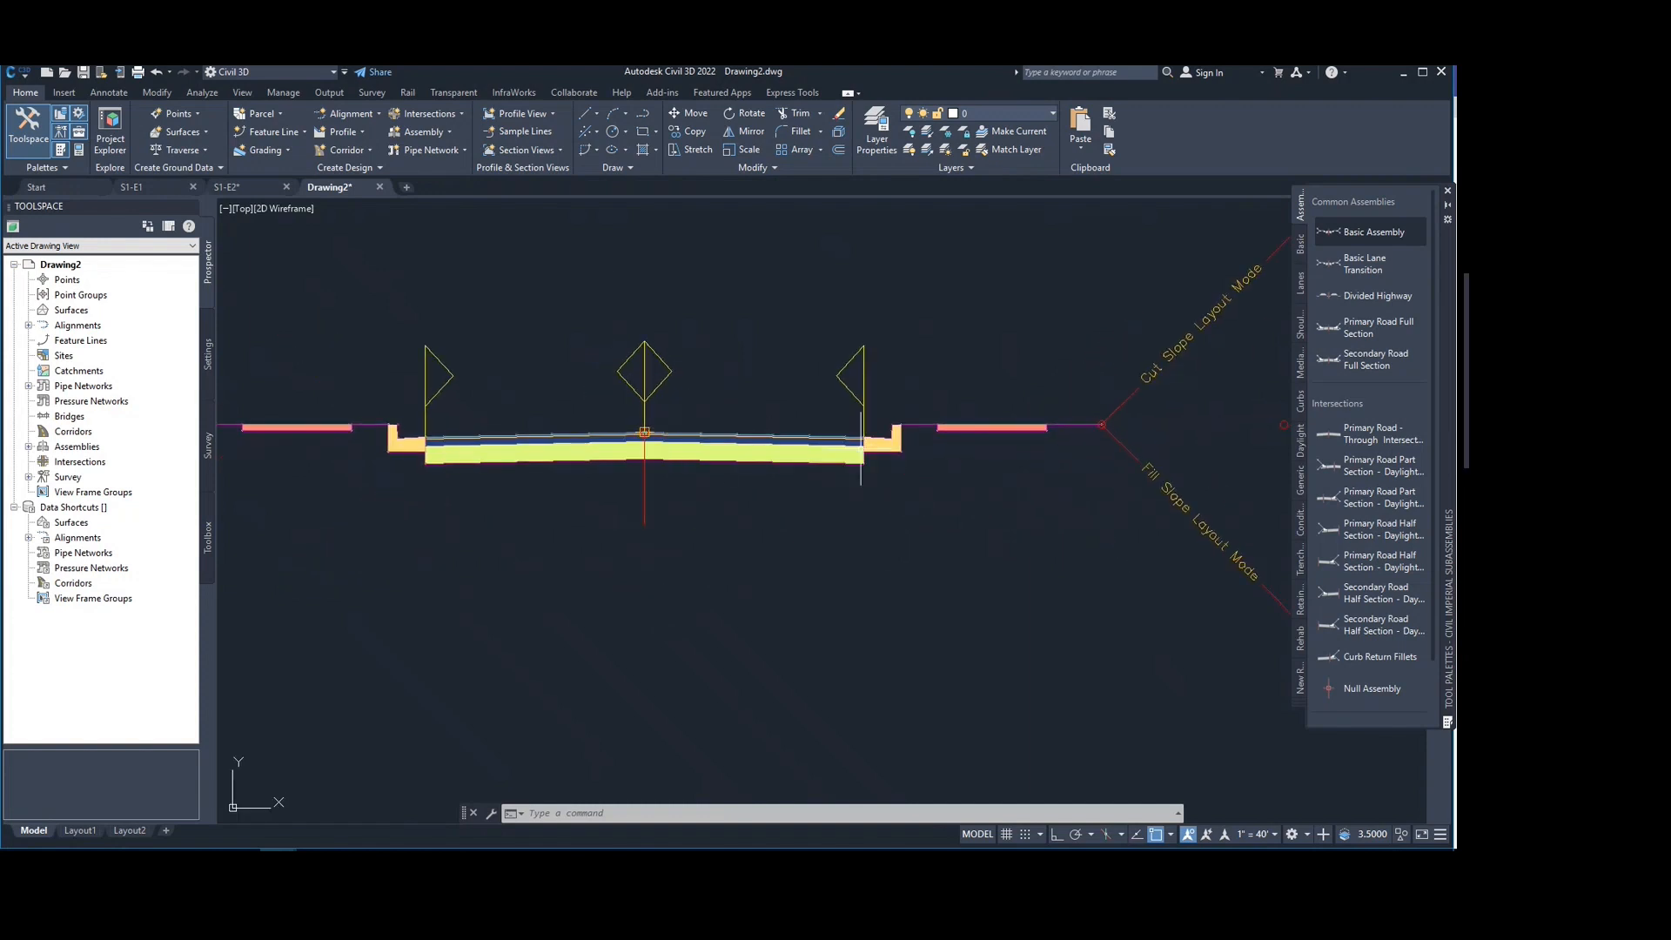
mouse_move(835, 446)
middle_mouse_down()
mouse_move(722, 466)
mouse_move(735, 484)
middle_mouse_up()
scroll(723, 469, "up", 4)
scroll(763, 442, "down", 4)
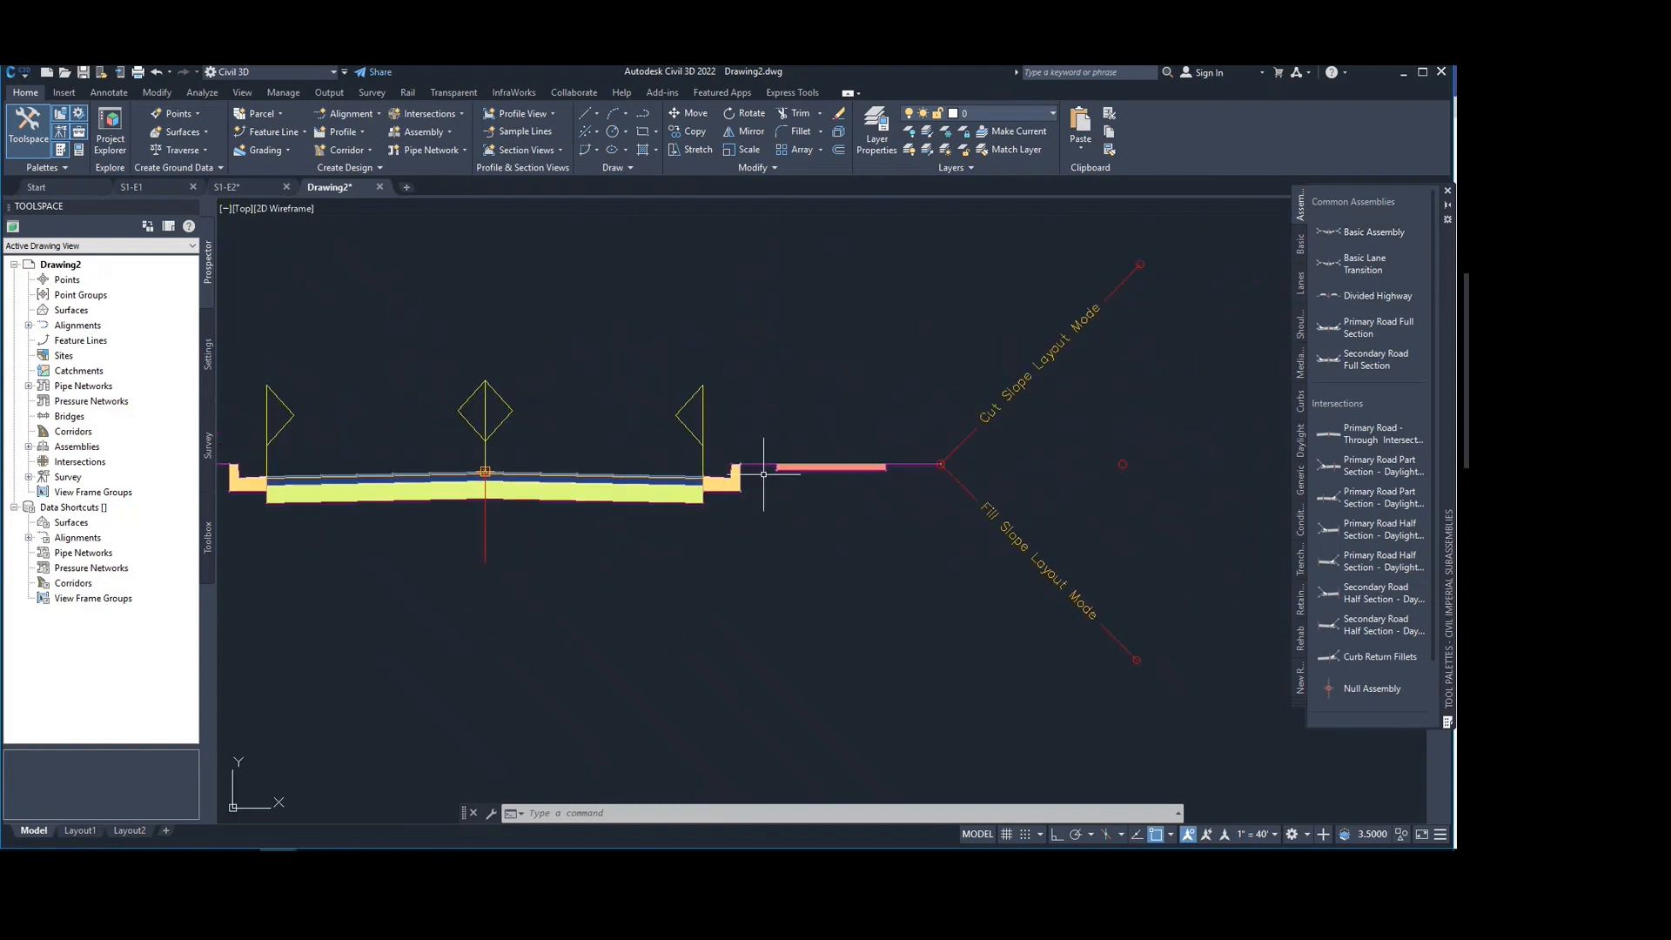
mouse_move(866, 465)
middle_mouse_down()
mouse_move(951, 465)
mouse_move(783, 462)
middle_mouse_up()
scroll(984, 447, "down", 2)
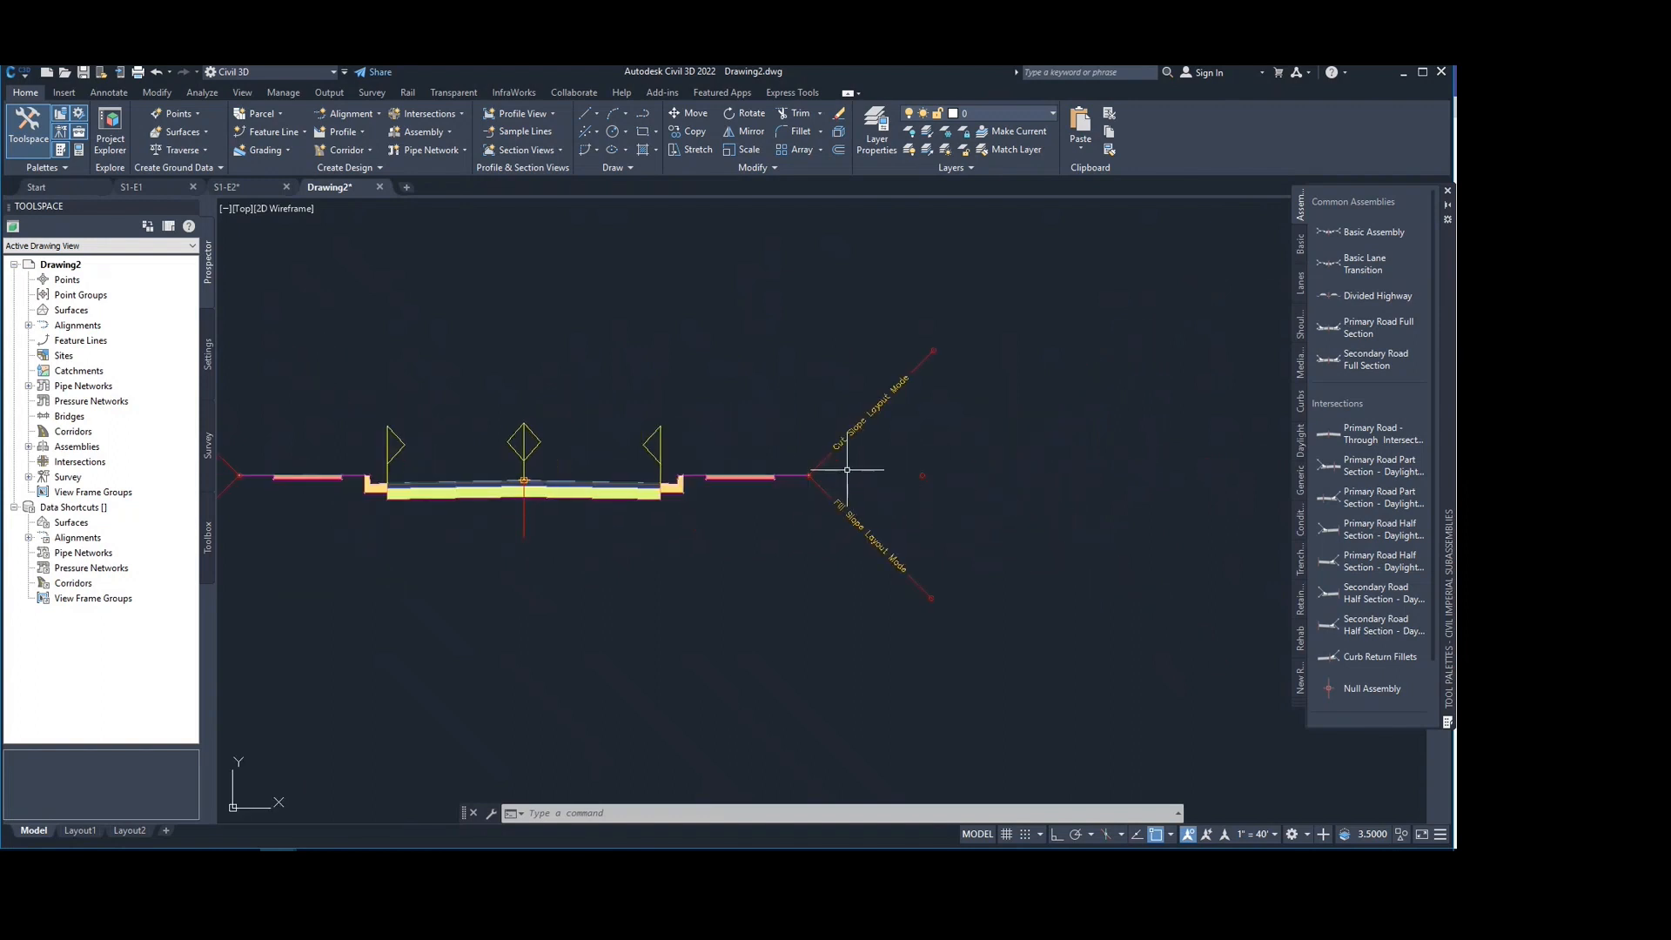
middle_click_drag(1030, 359, 1070, 320)
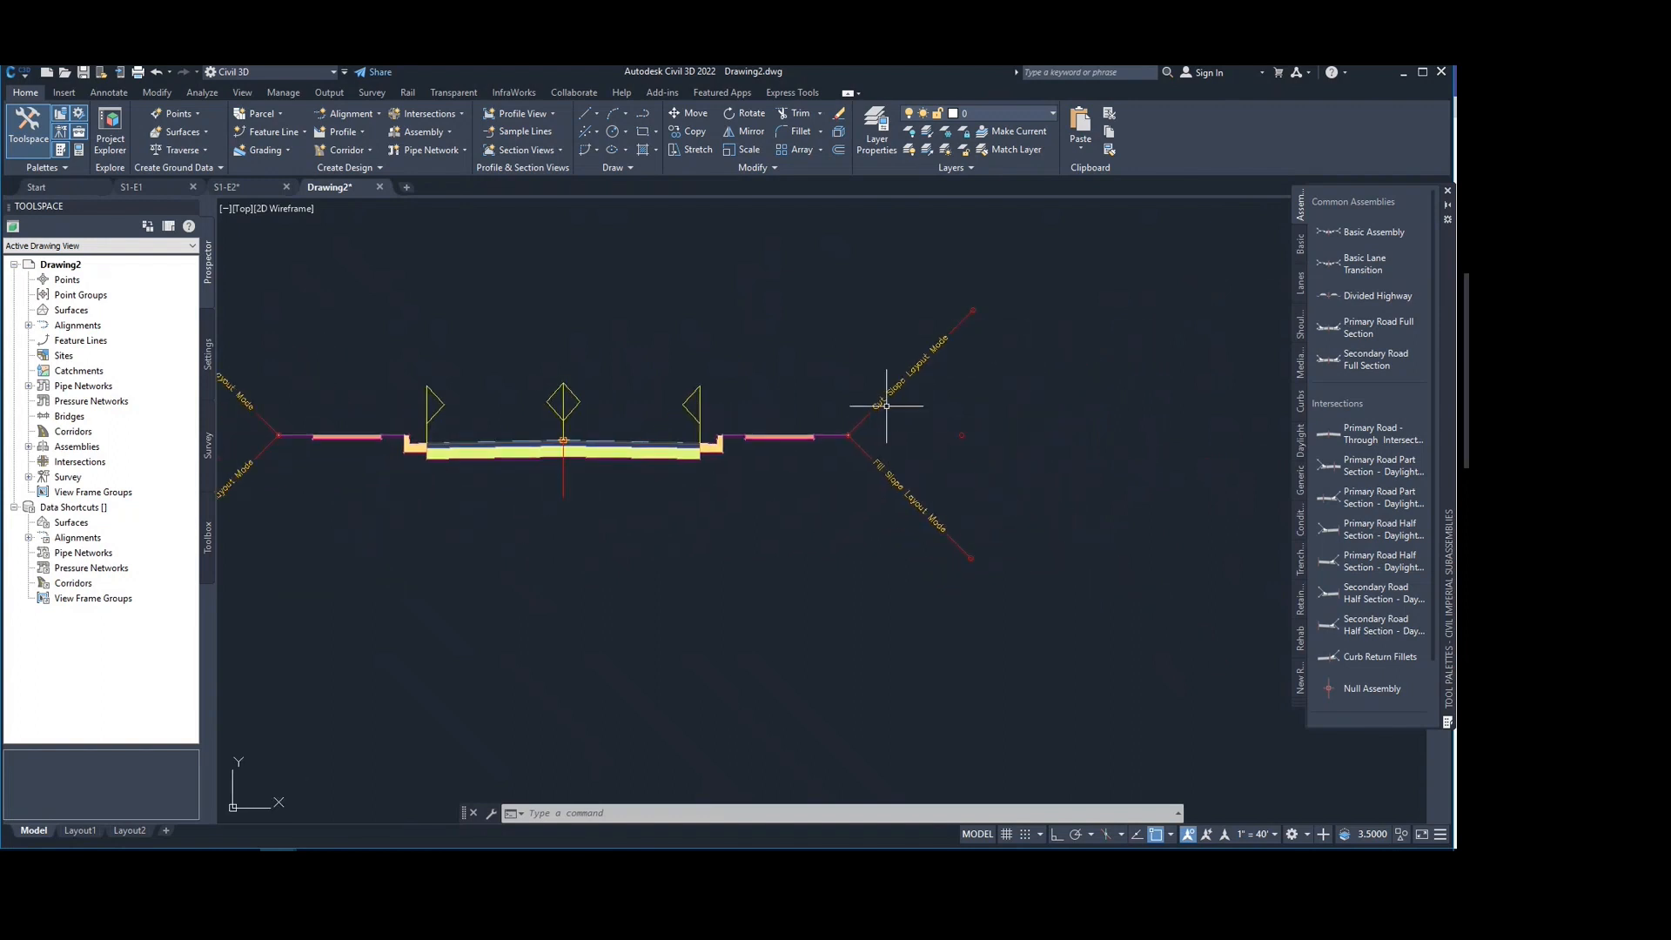
mouse_move(887, 497)
middle_mouse_down()
mouse_move(1243, 518)
mouse_move(884, 552)
middle_mouse_up()
scroll(894, 522, "down", 1)
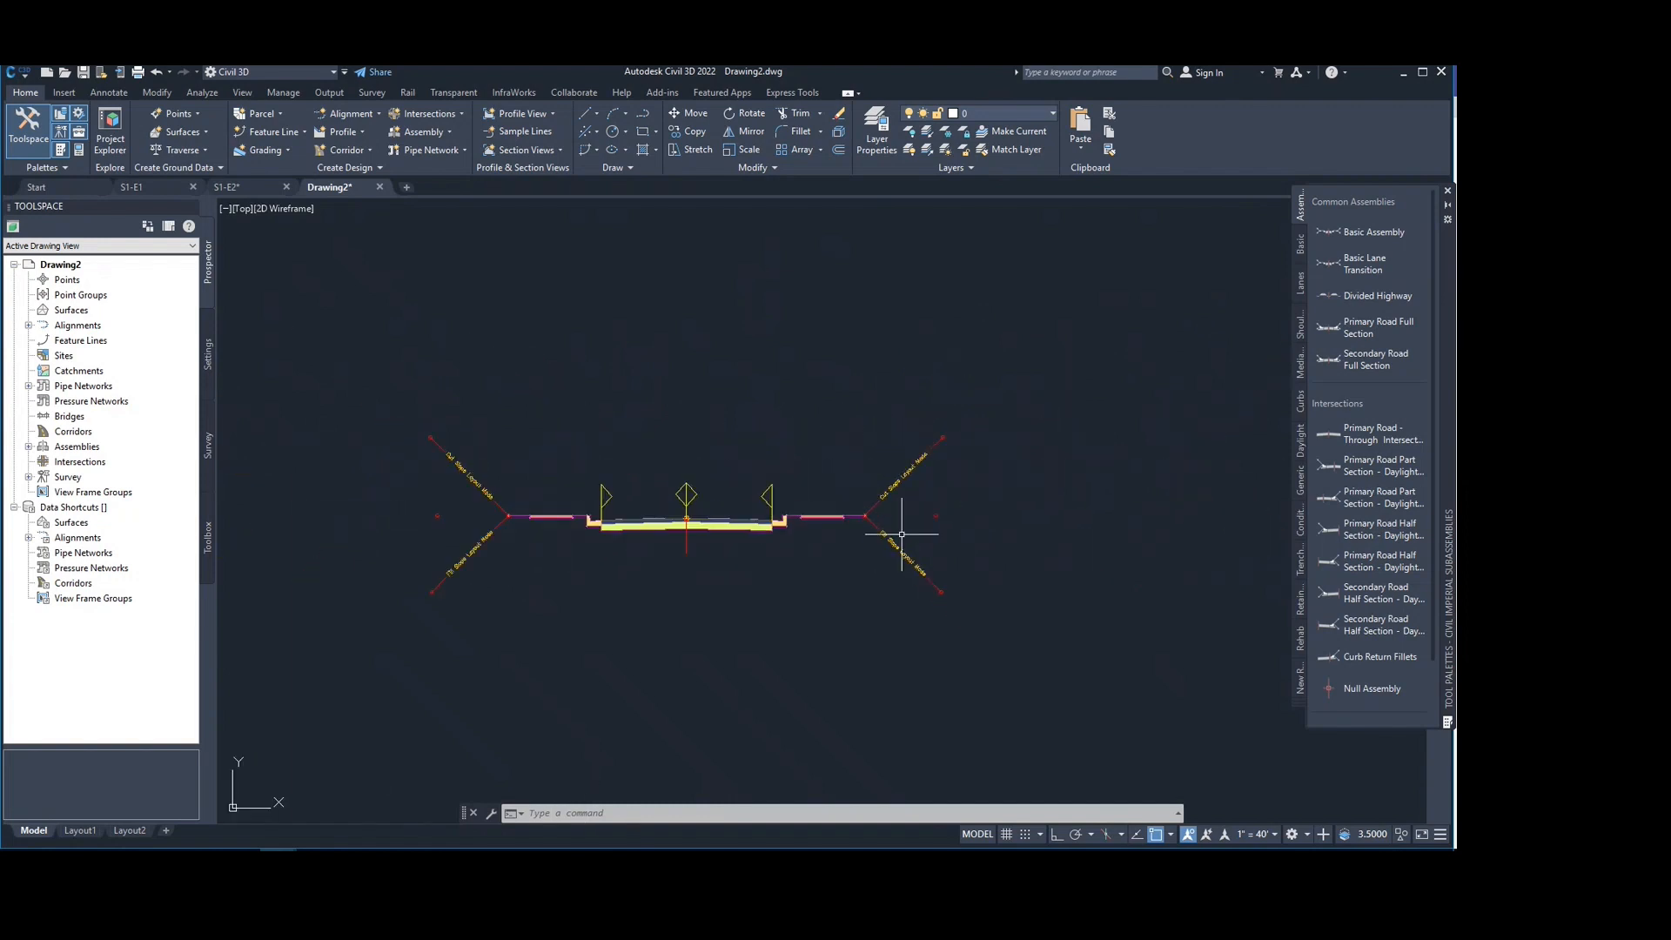
Step: Place a Basic Lane Transition assembly above the Basic Assembly, and a Divided Highway assembly above that
left_click(1368, 273)
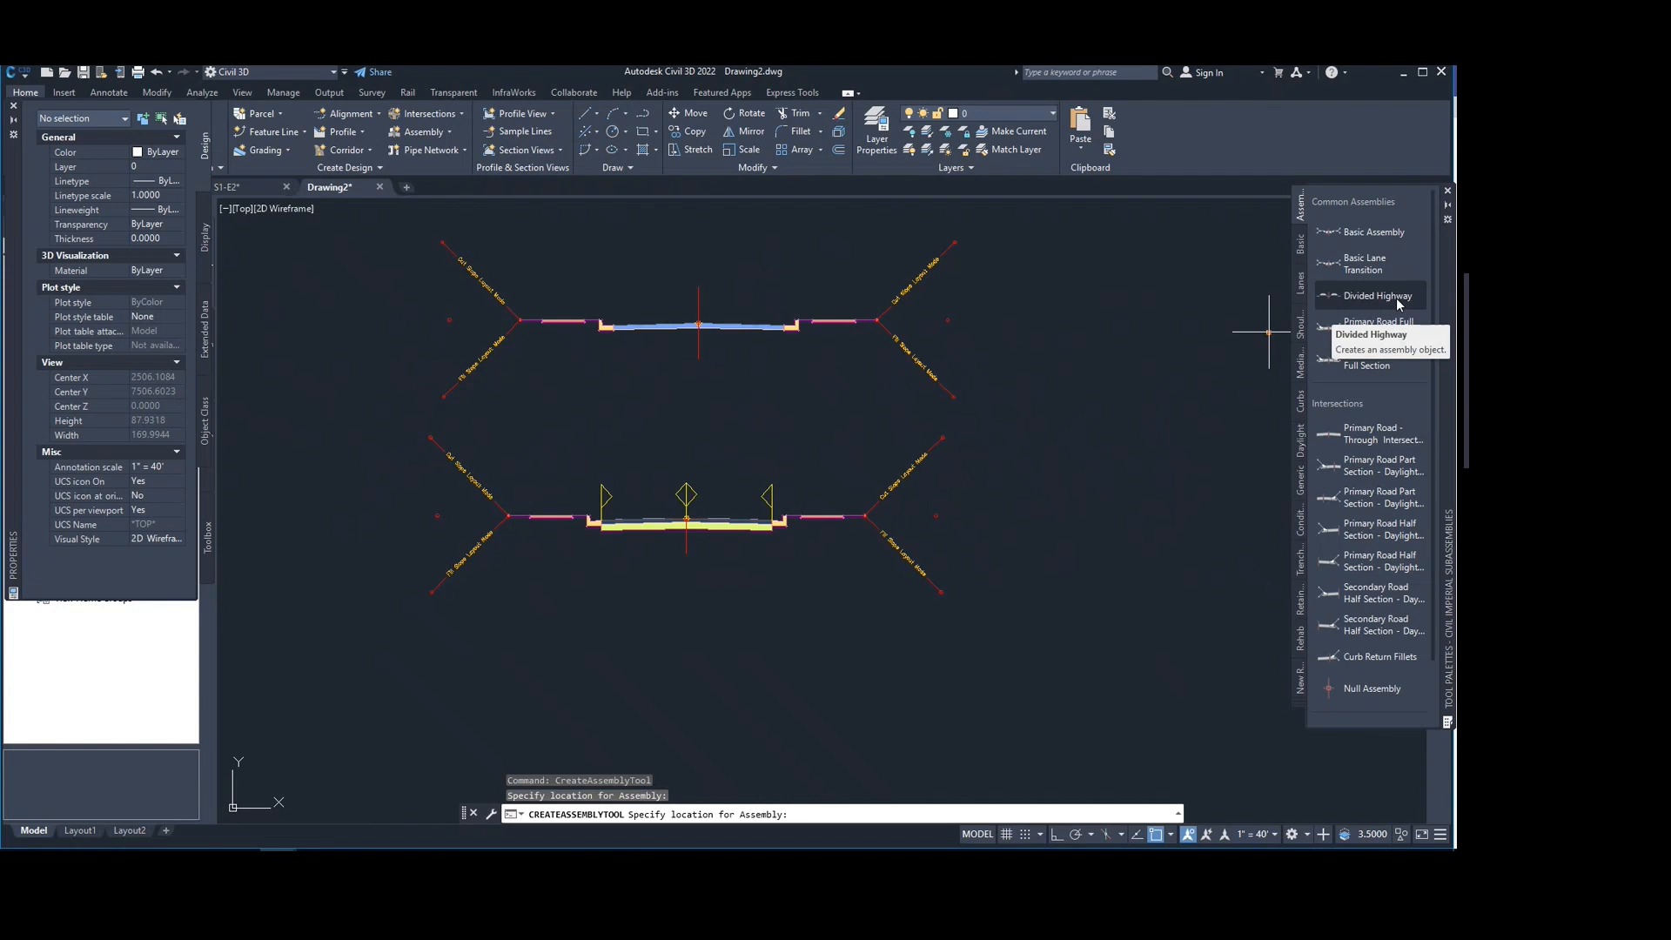
middle_click_drag(808, 249, 765, 466)
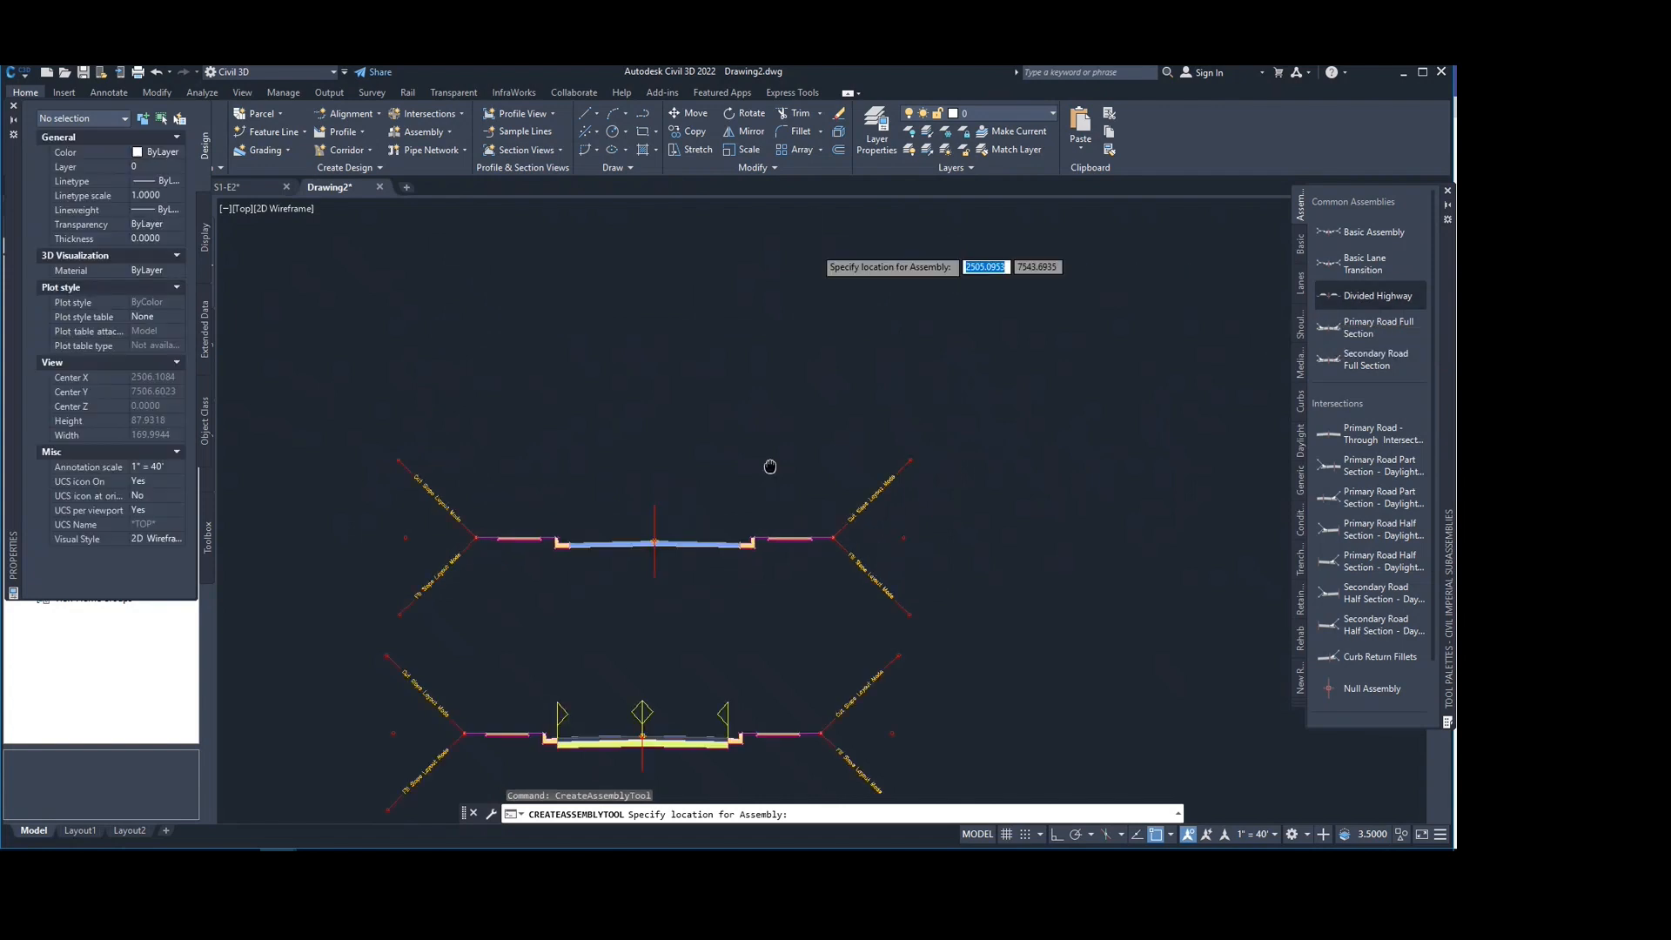
left_click(626, 342)
scroll(810, 384, "down", 2)
middle_click_drag(824, 389, 1043, 387)
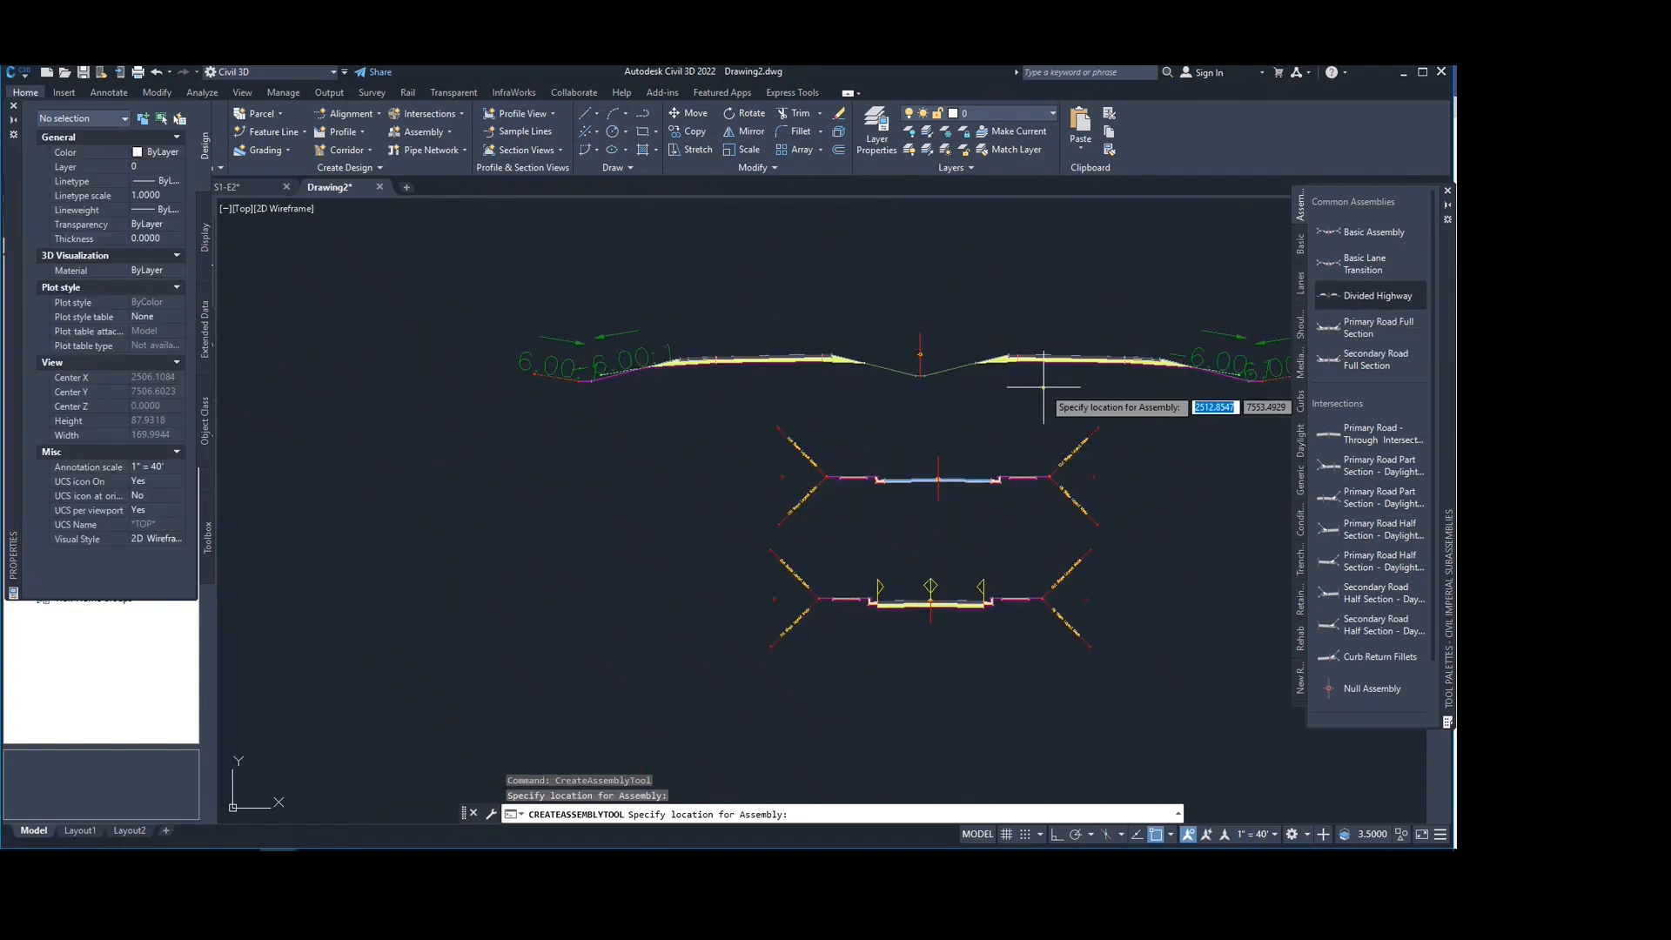
middle_click_drag(811, 366, 618, 387)
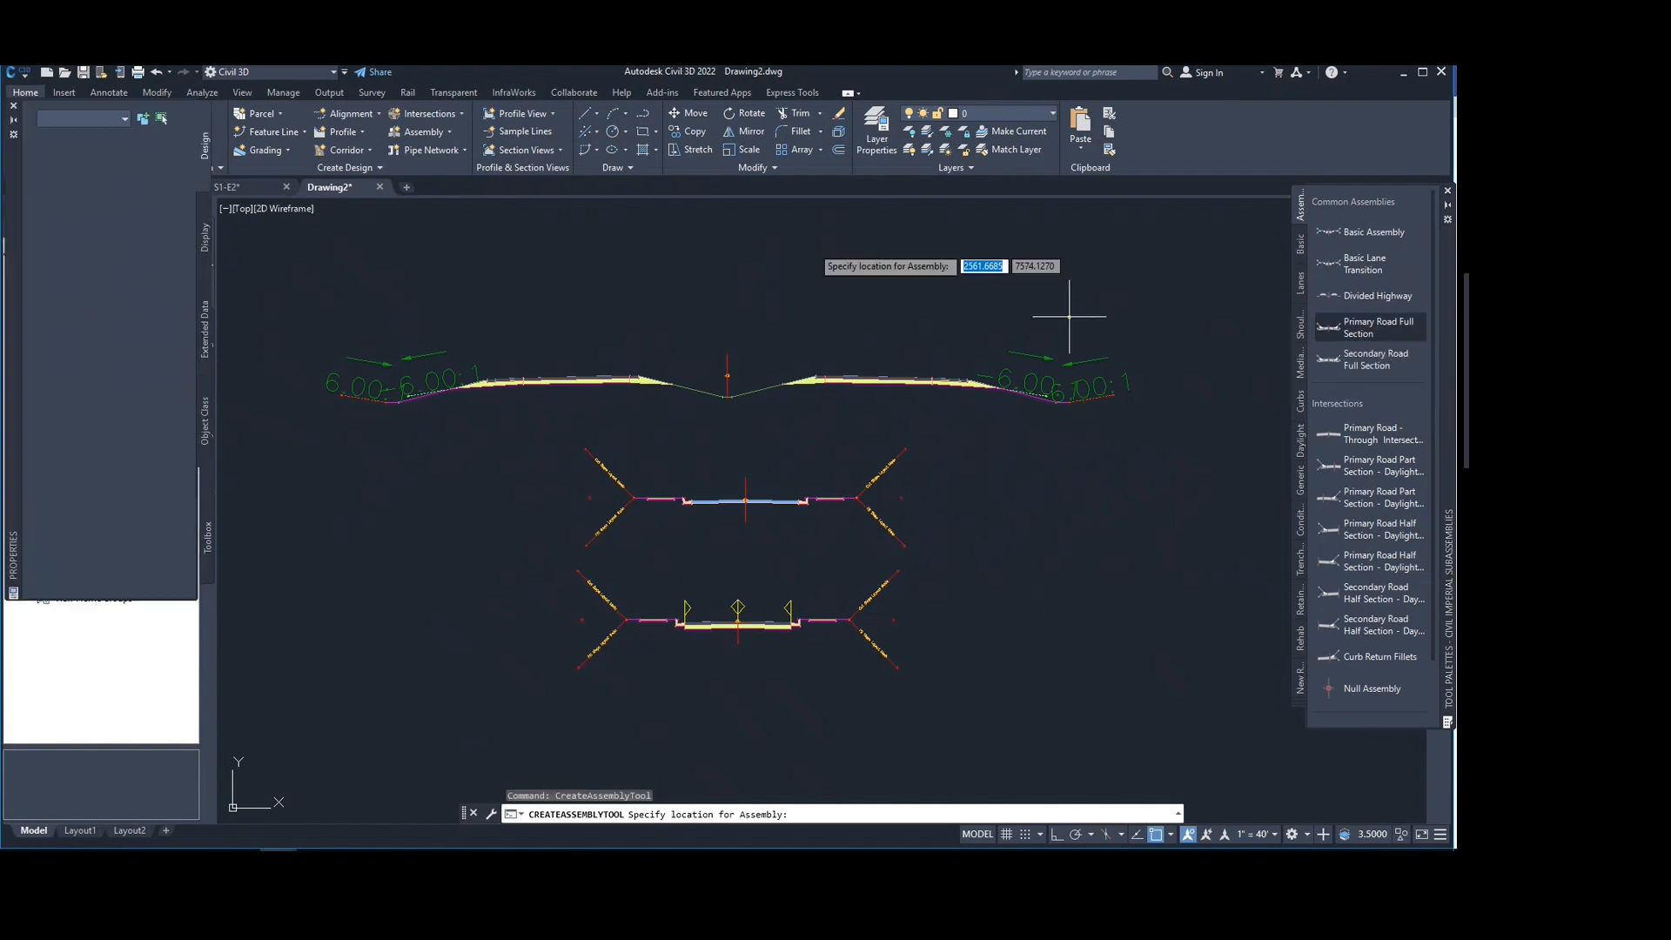
Step: Place a Primary Road Full Section assembly above the divided highway, with a Secondary Road Full Section assembly directly above it
left_click(749, 243)
scroll(803, 255, "up", 4)
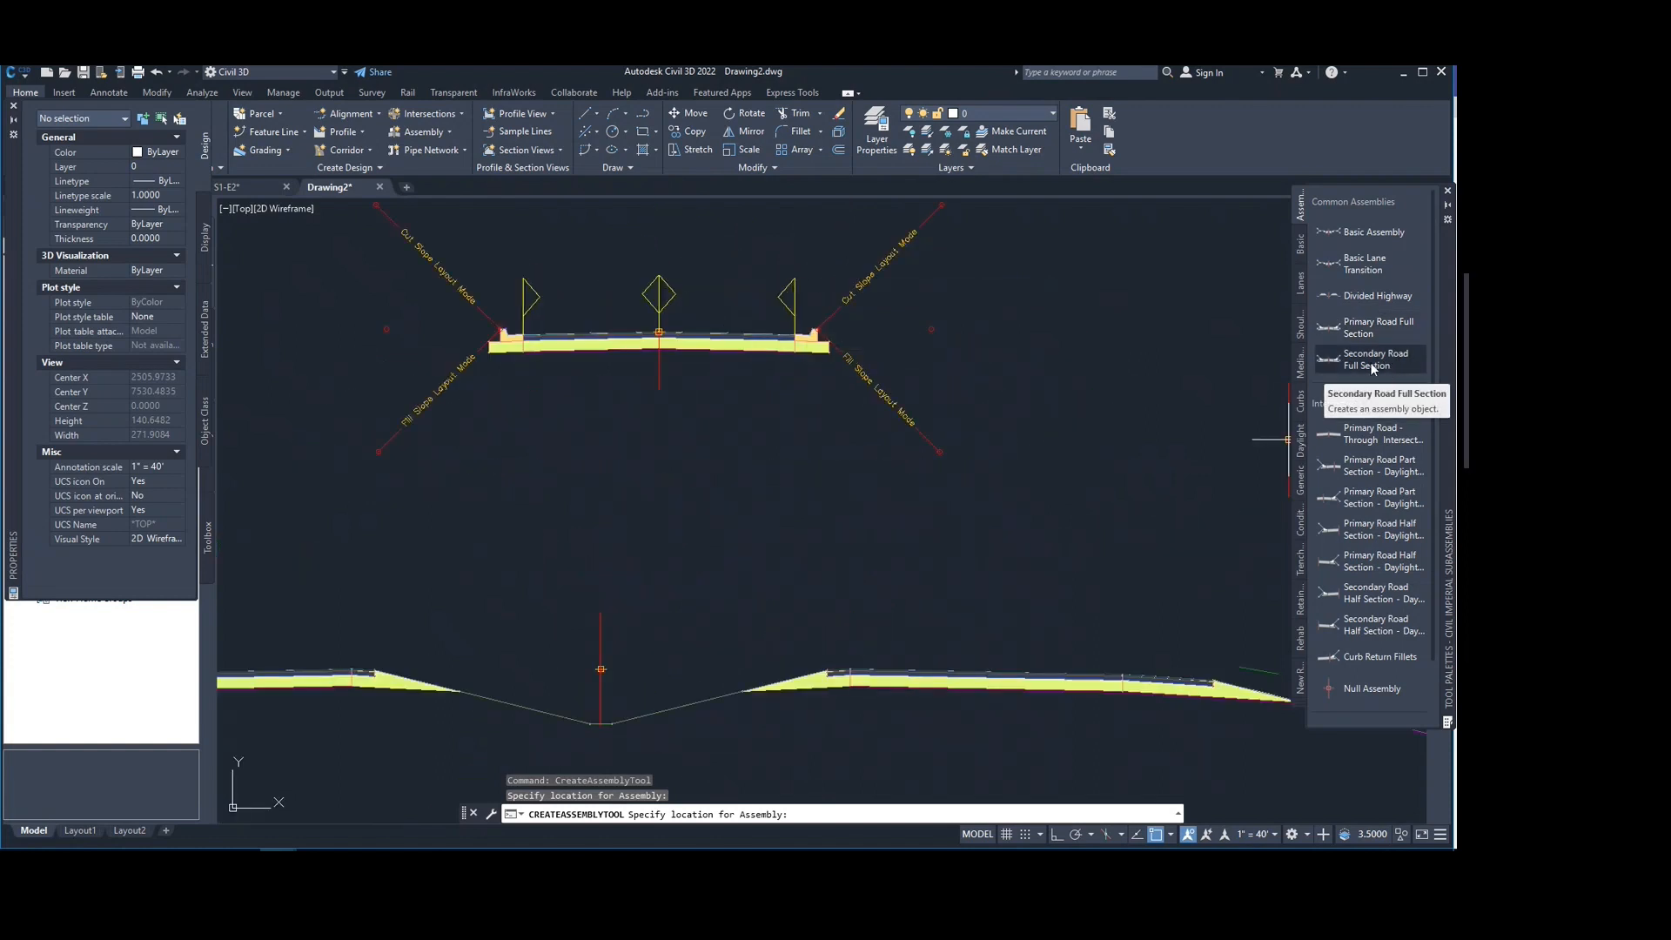
left_click(1393, 361)
middle_click_drag(868, 255, 884, 485)
left_click(682, 321)
scroll(770, 382, "down", 3)
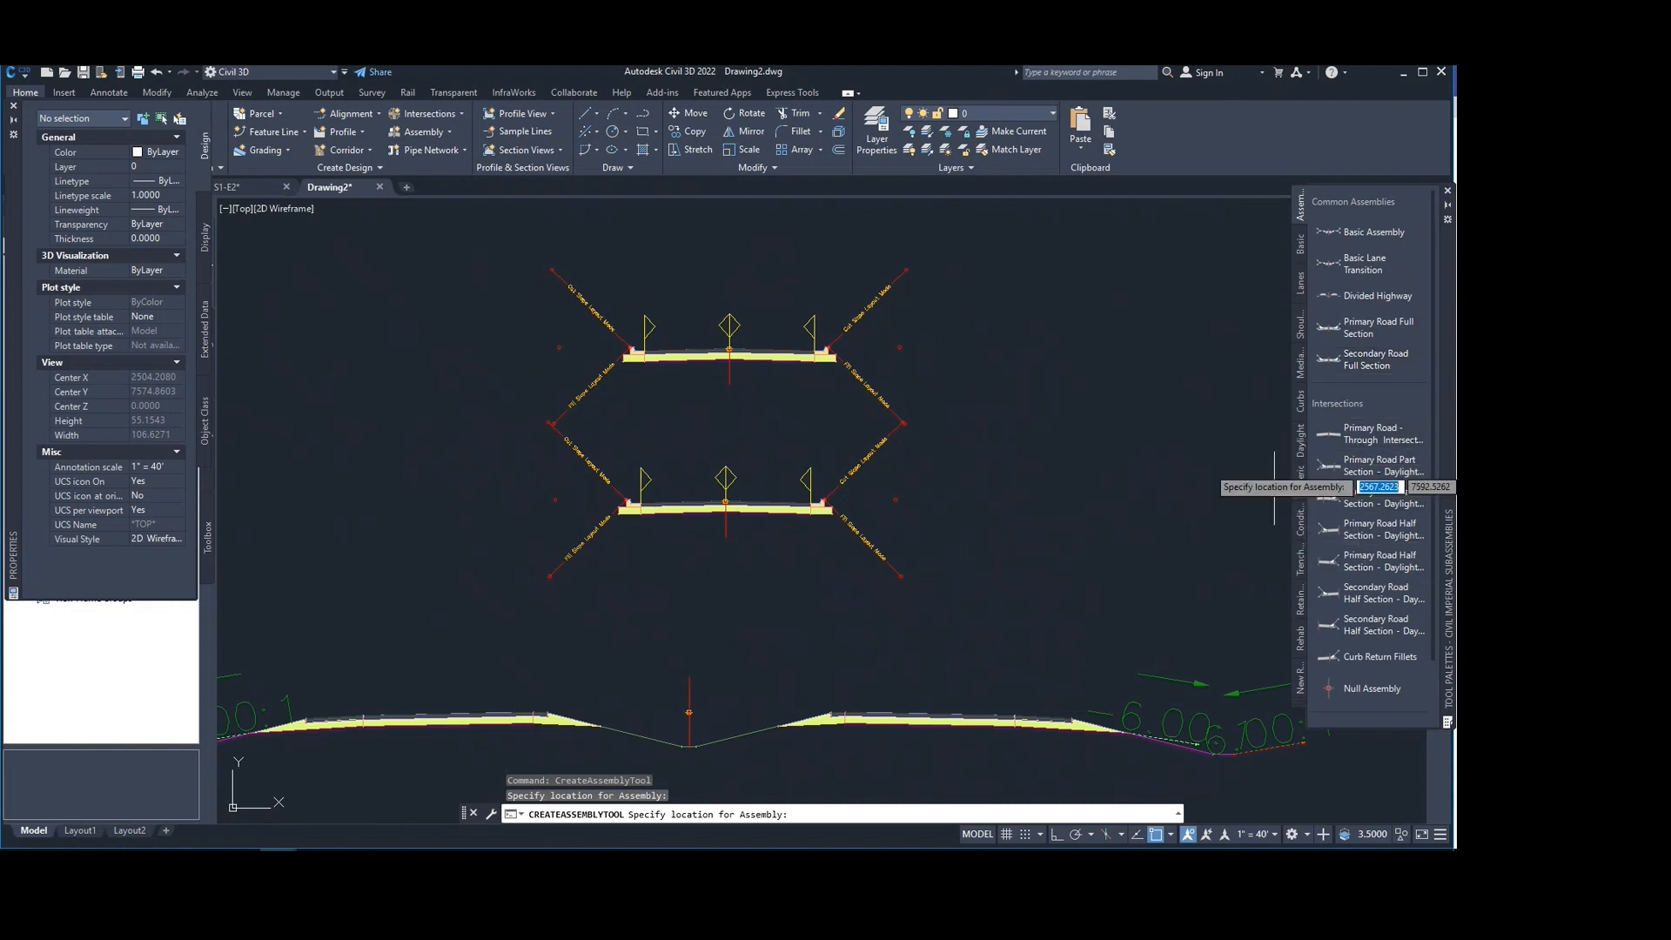
Step: Try to place a BasicLane subassembly from the imperial basic subassemblies in the empty area above the existing assemblies
scroll(1231, 374, "down", 4)
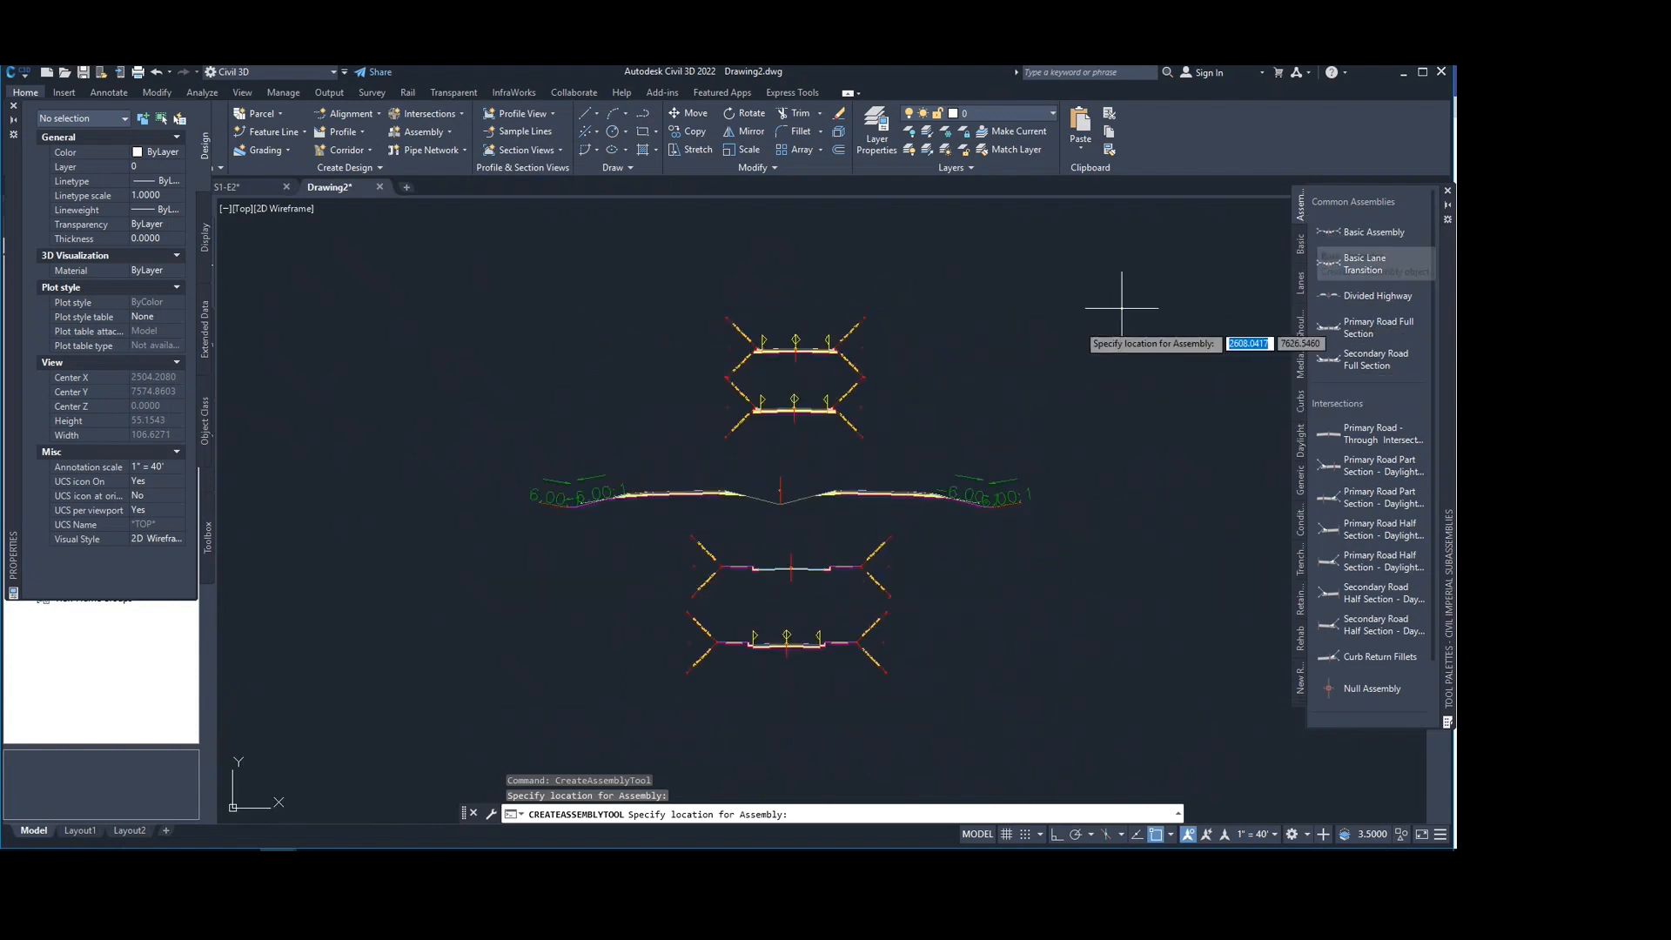
mouse_move(984, 357)
middle_mouse_down()
mouse_move(786, 365)
mouse_move(836, 384)
middle_mouse_up()
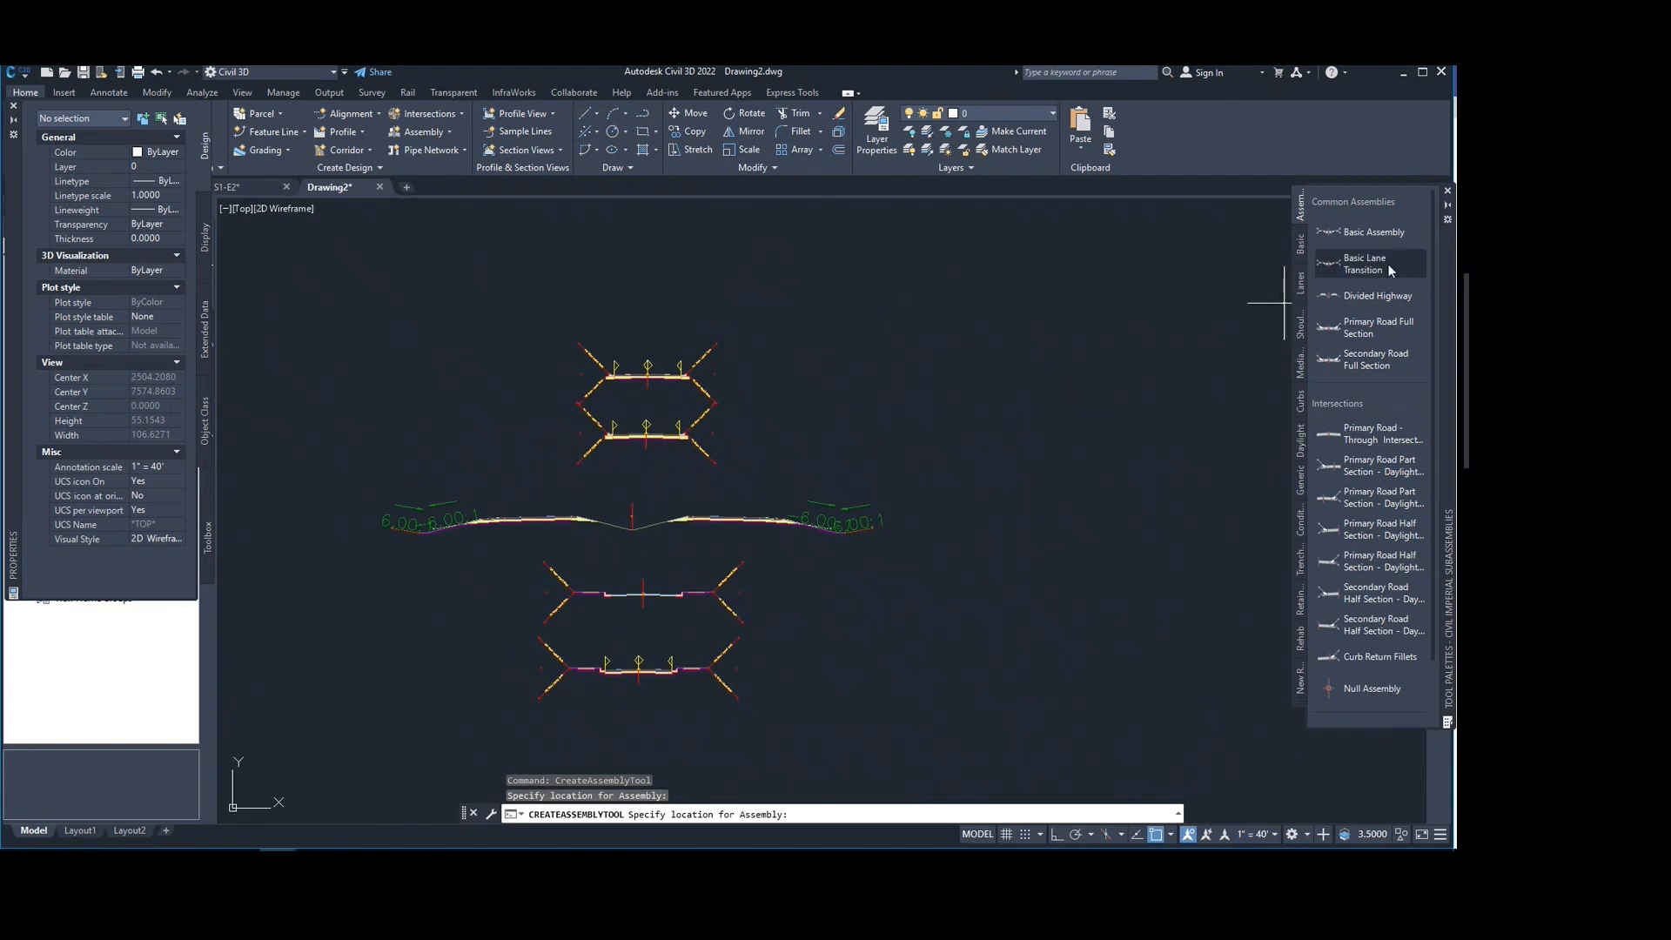
left_click(1300, 245)
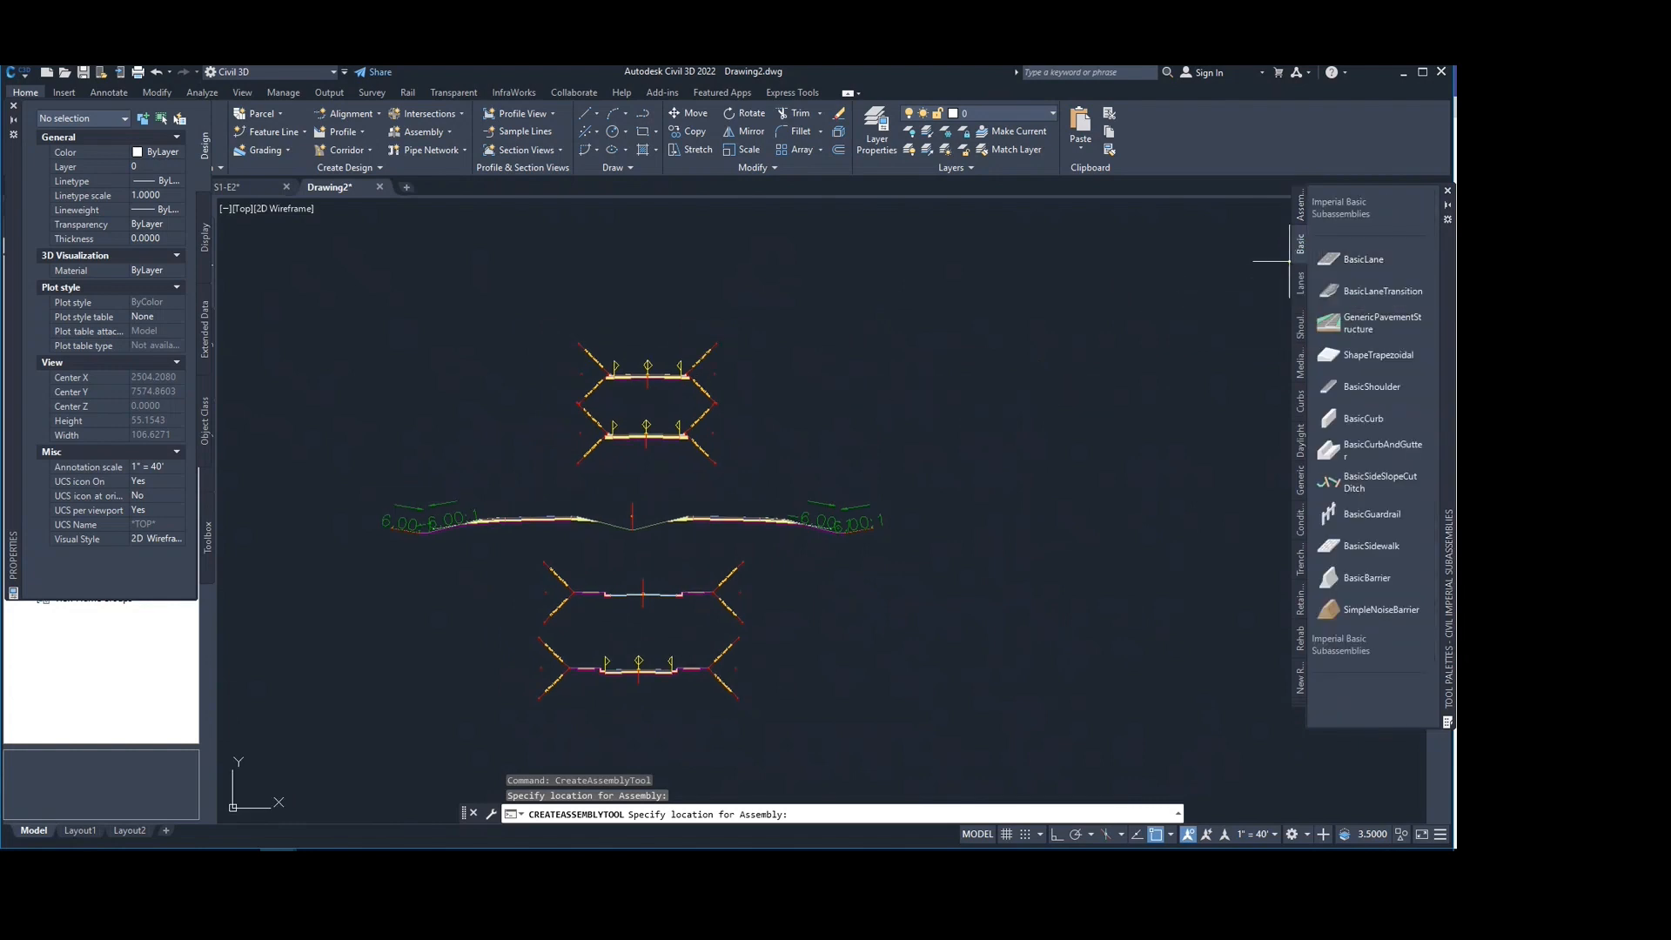
left_click(1358, 261)
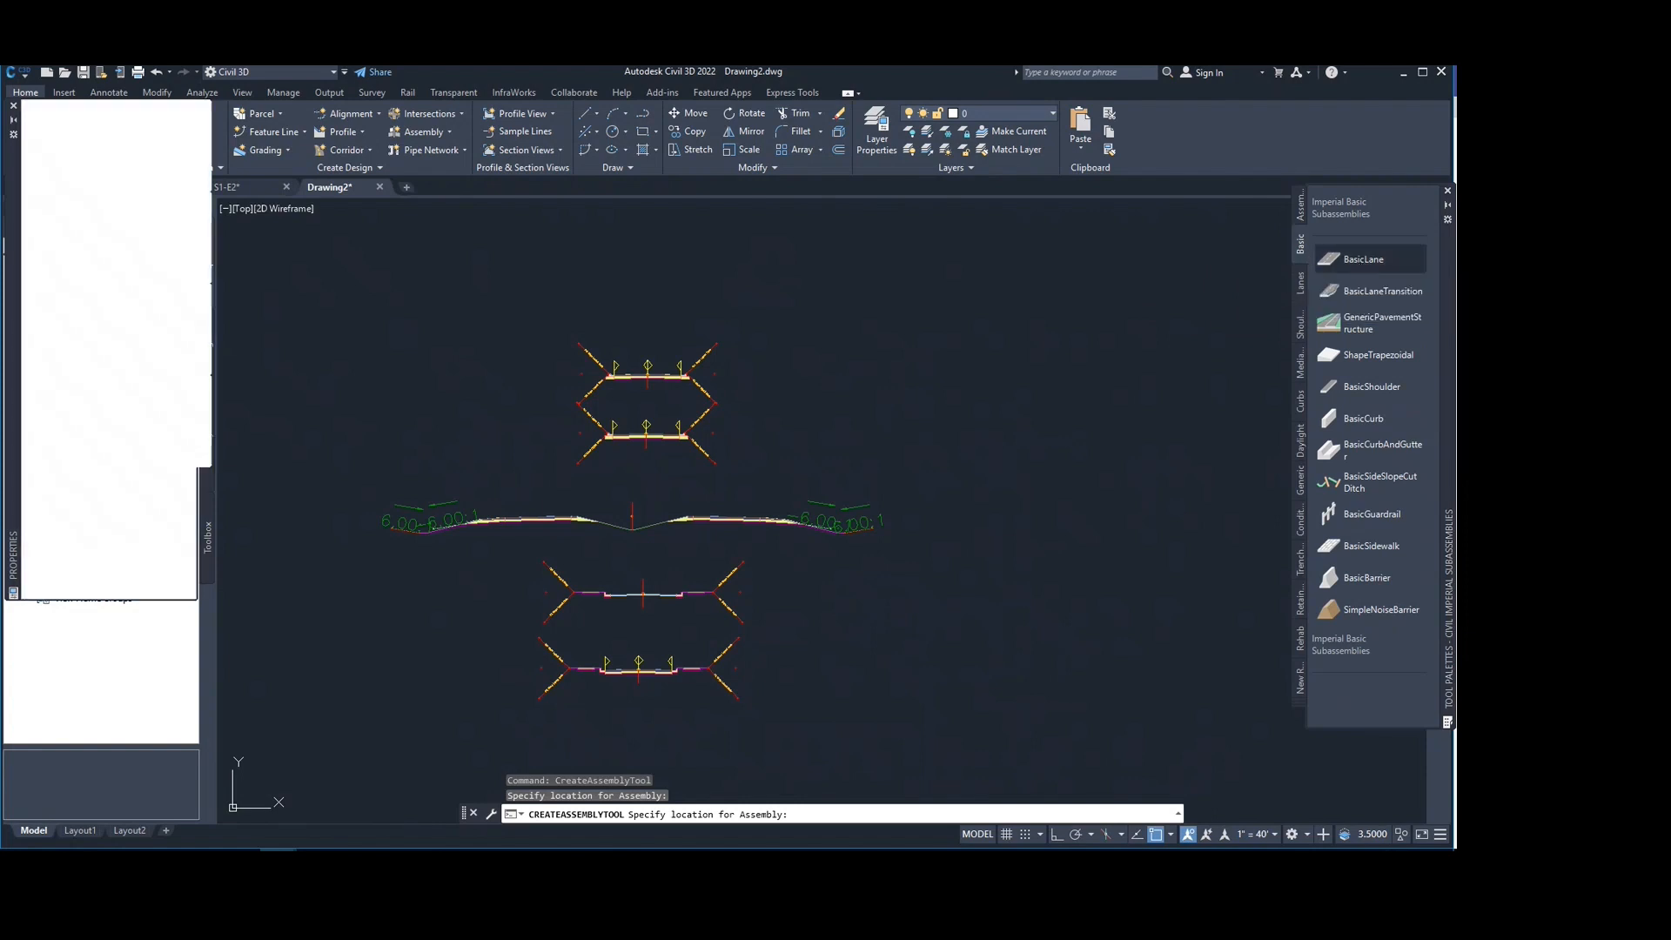
left_click(636, 251)
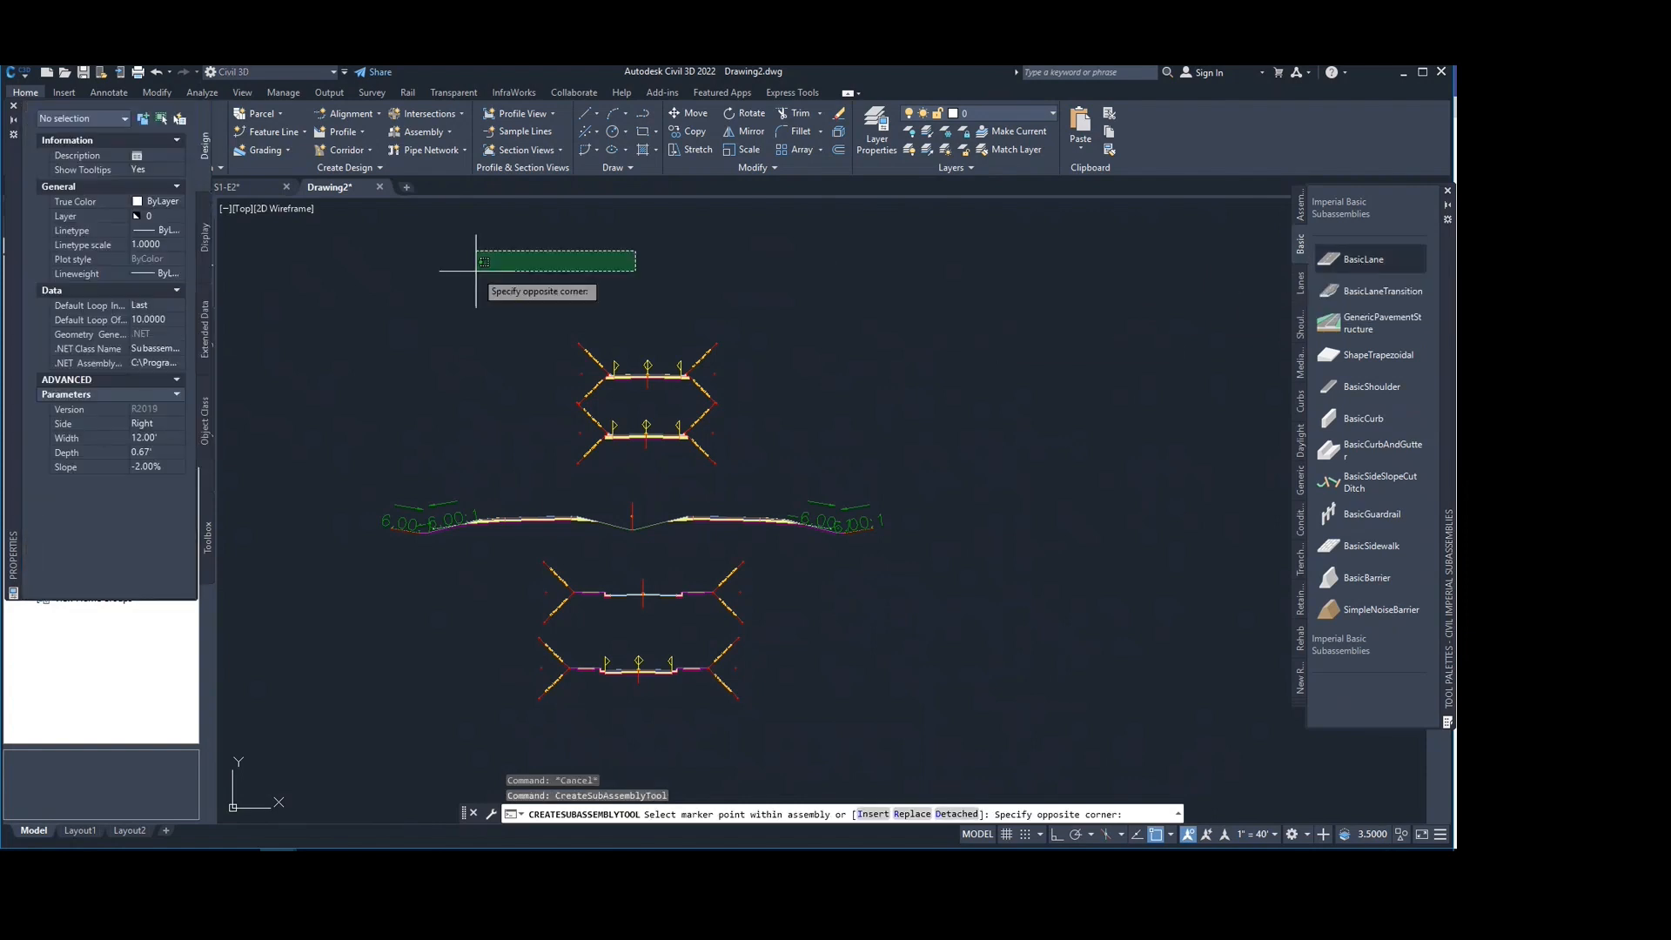
left_click(453, 248)
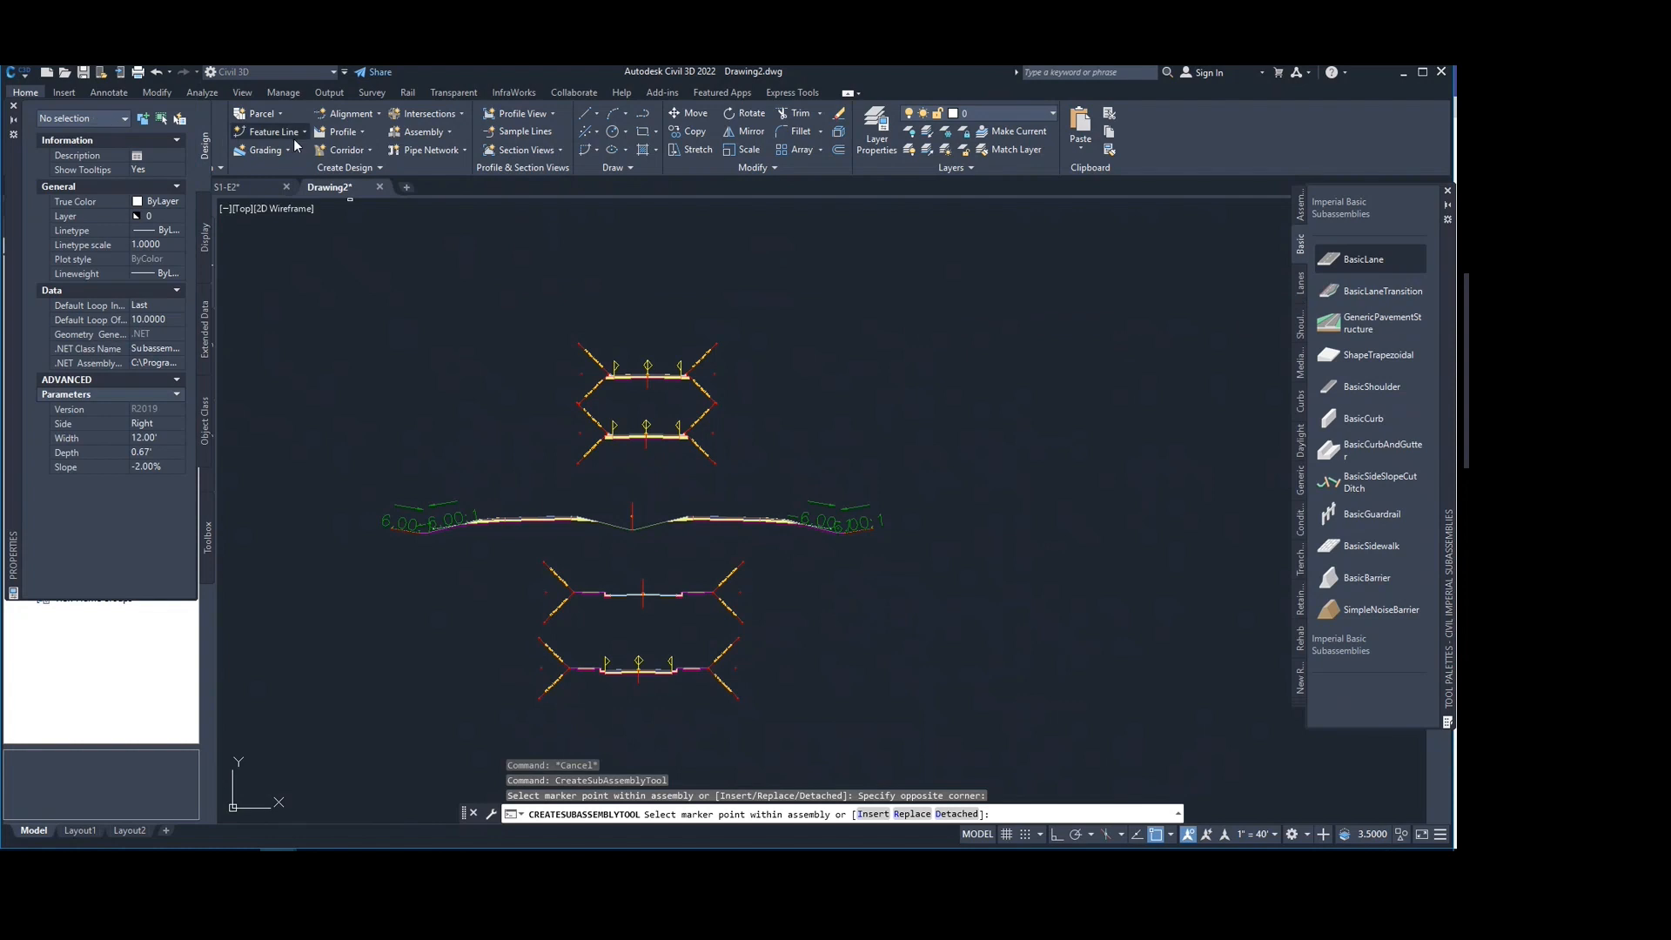
Step: Create an assembly named "Assembly -1" of type Other with Basic style and All Codes, placing its baseline beside the existing assemblies
left_click(447, 132)
left_click(476, 155)
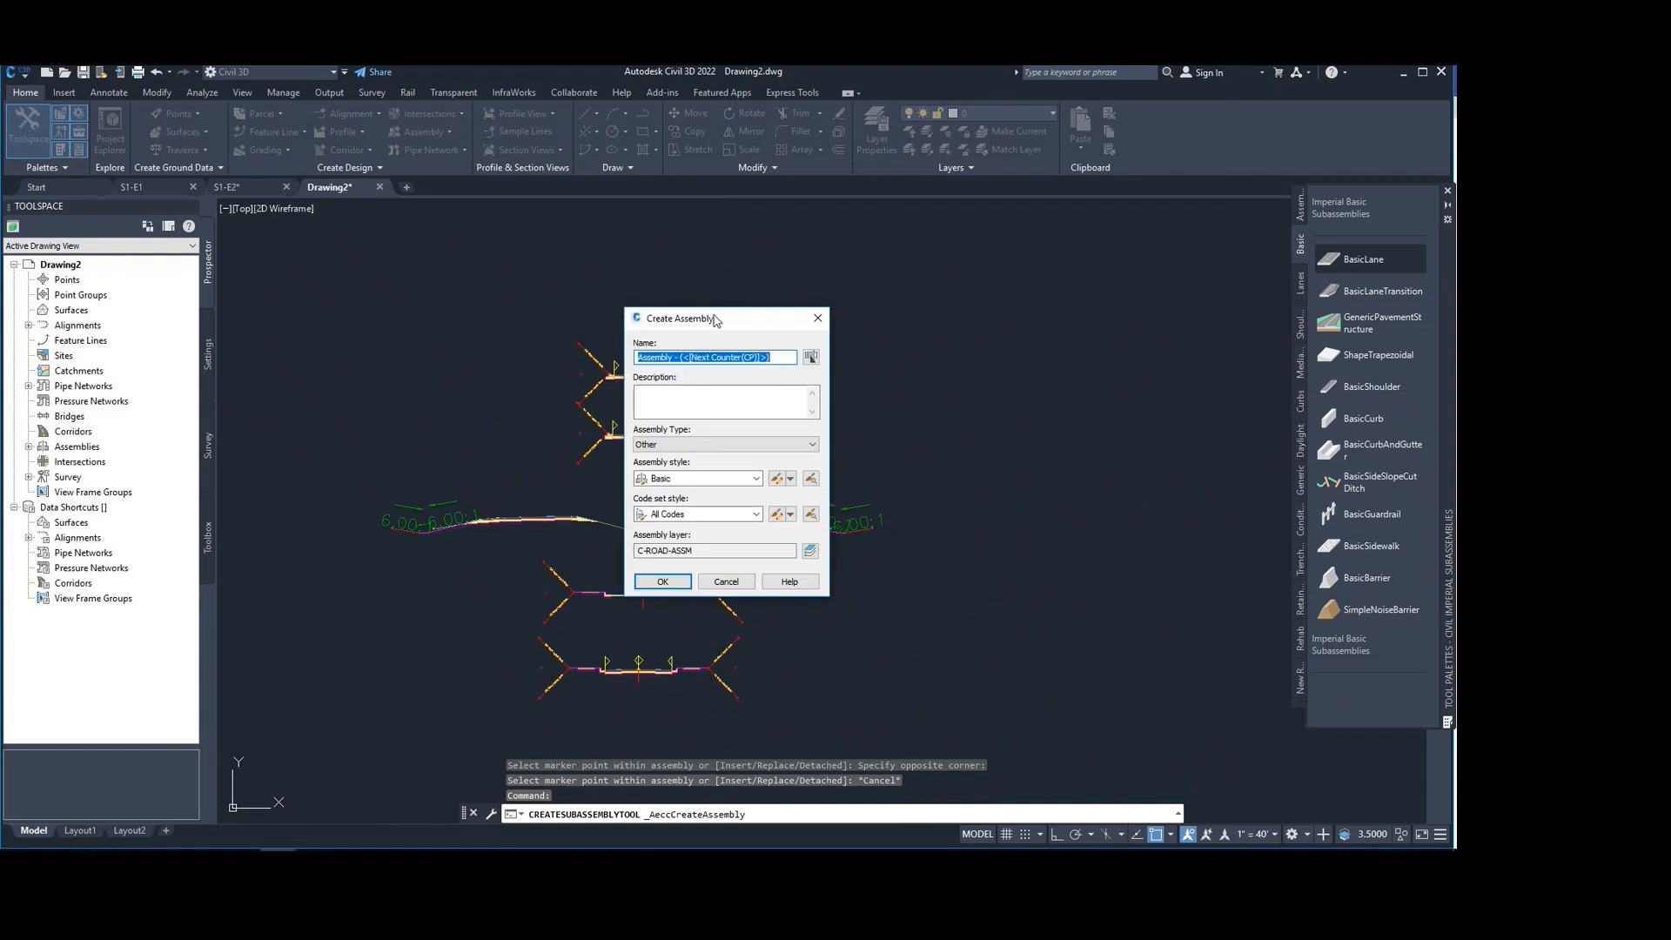
left_click_drag(716, 321, 795, 293)
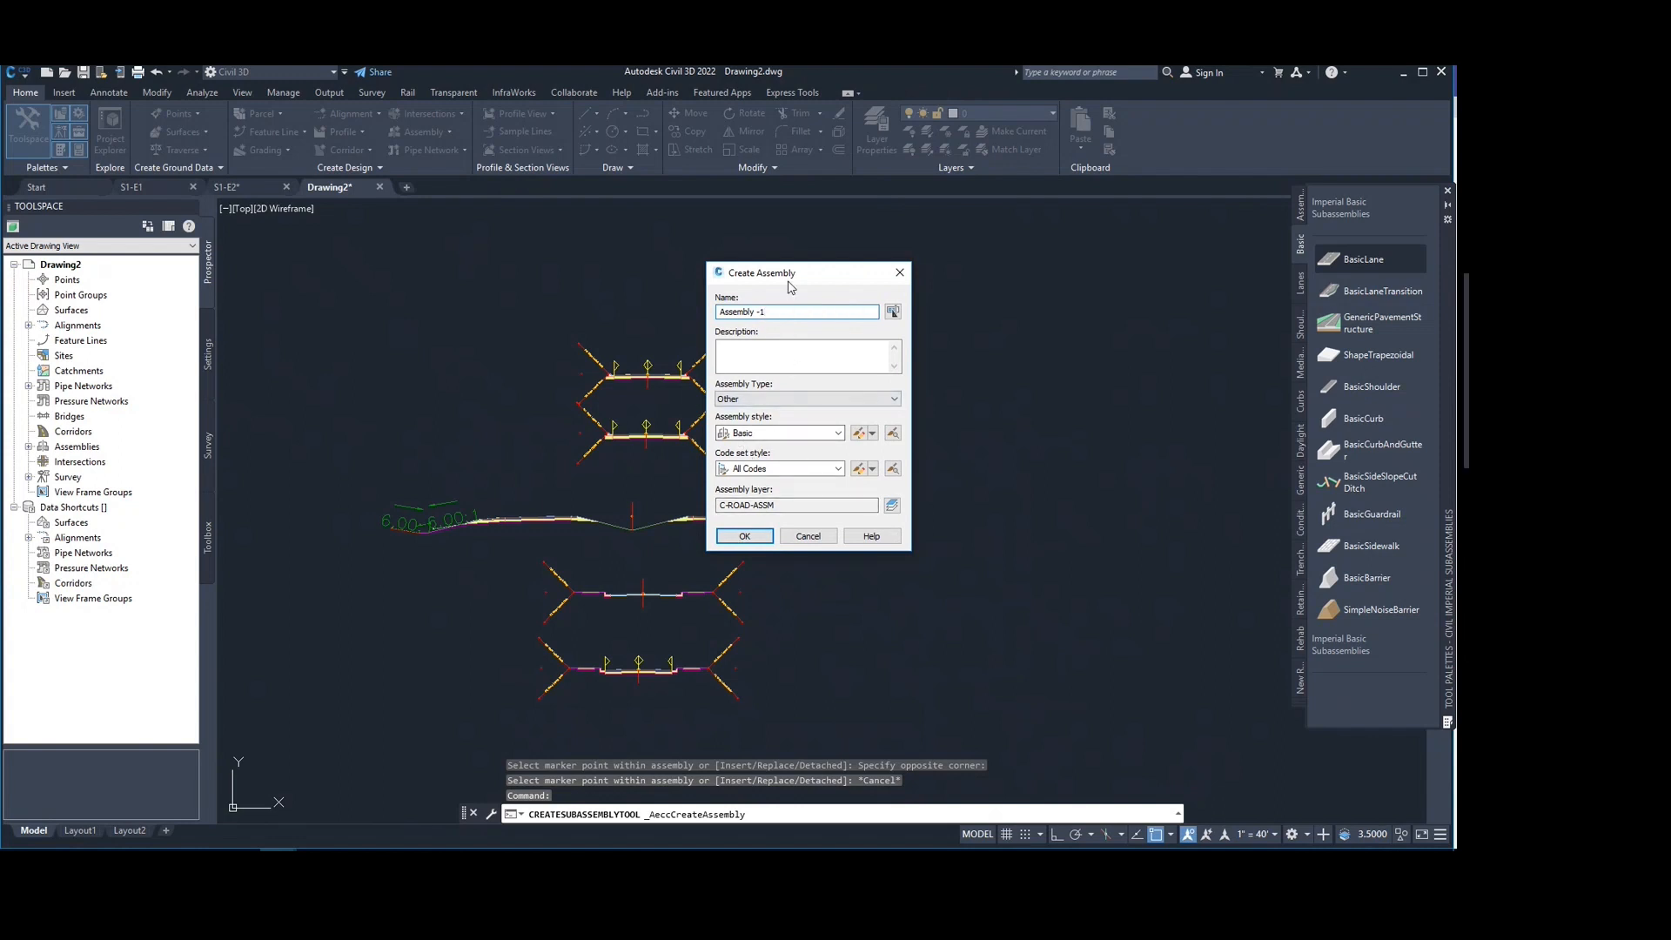
left_click_drag(786, 281, 832, 261)
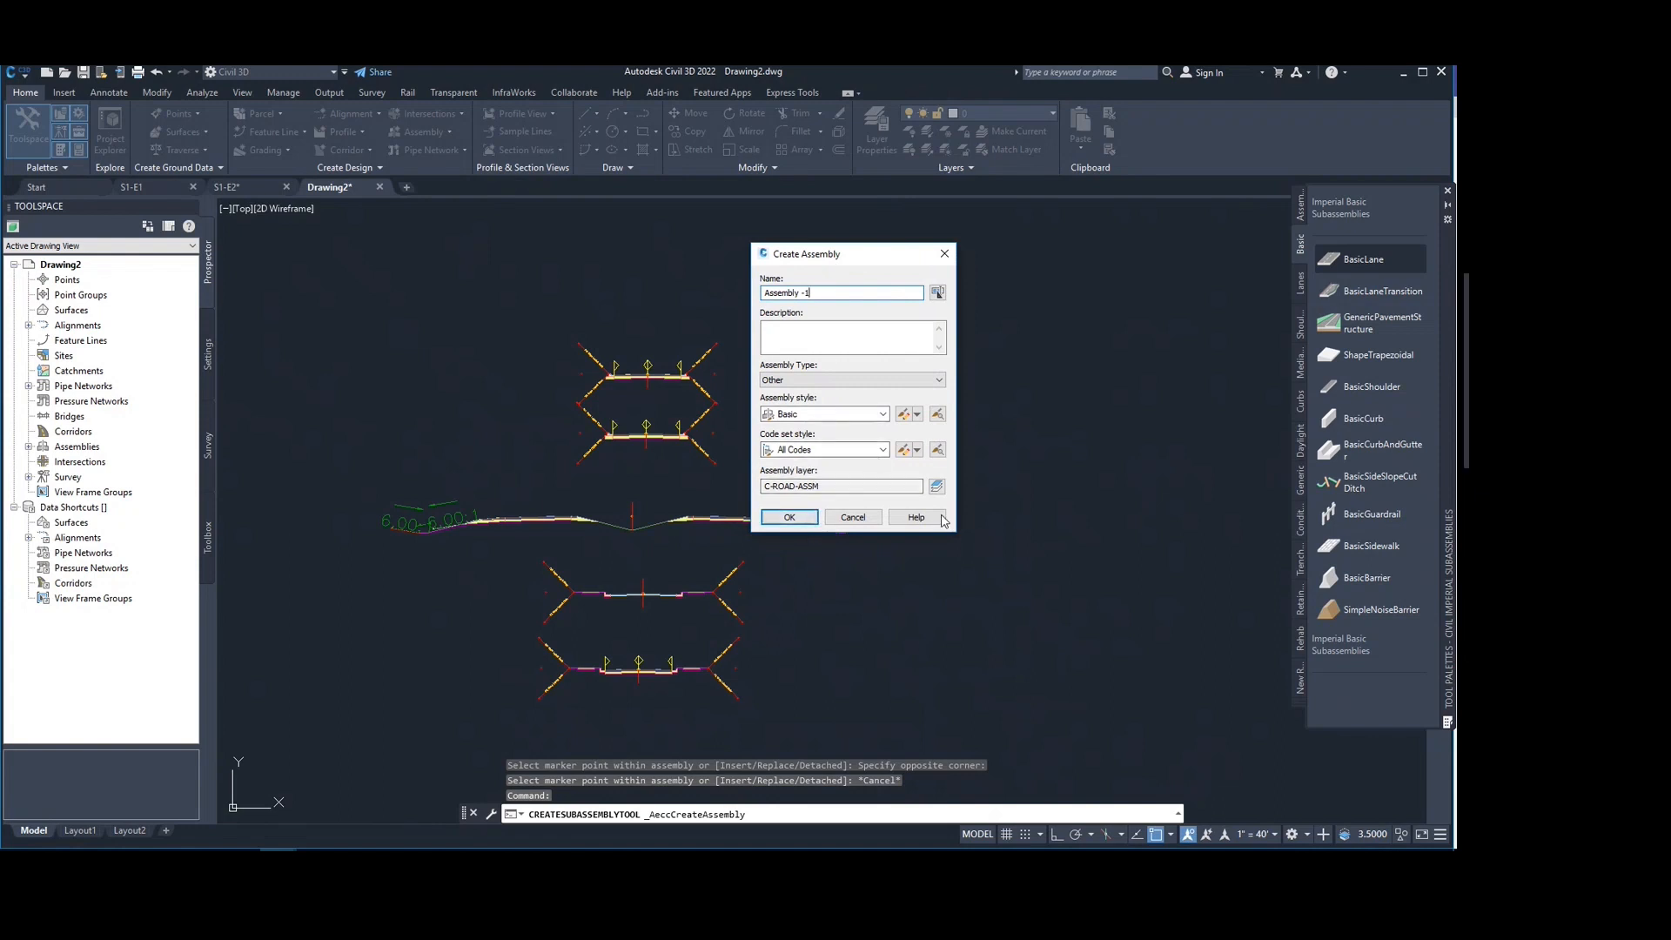
left_click(789, 517)
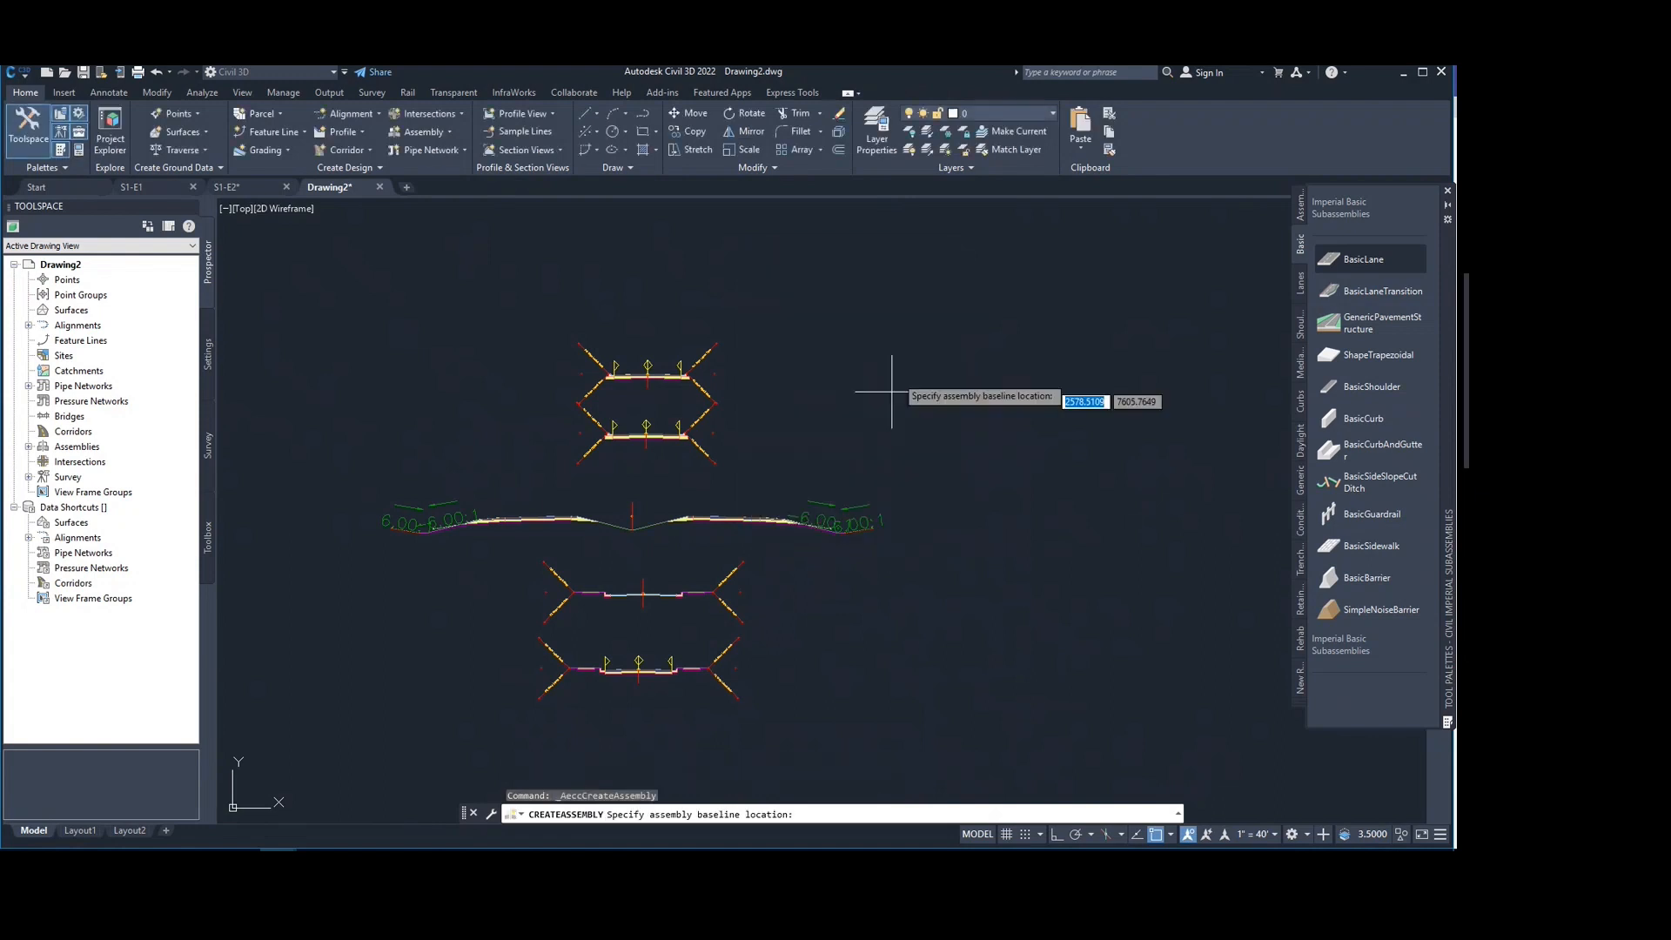
middle_click_drag(925, 326, 560, 347)
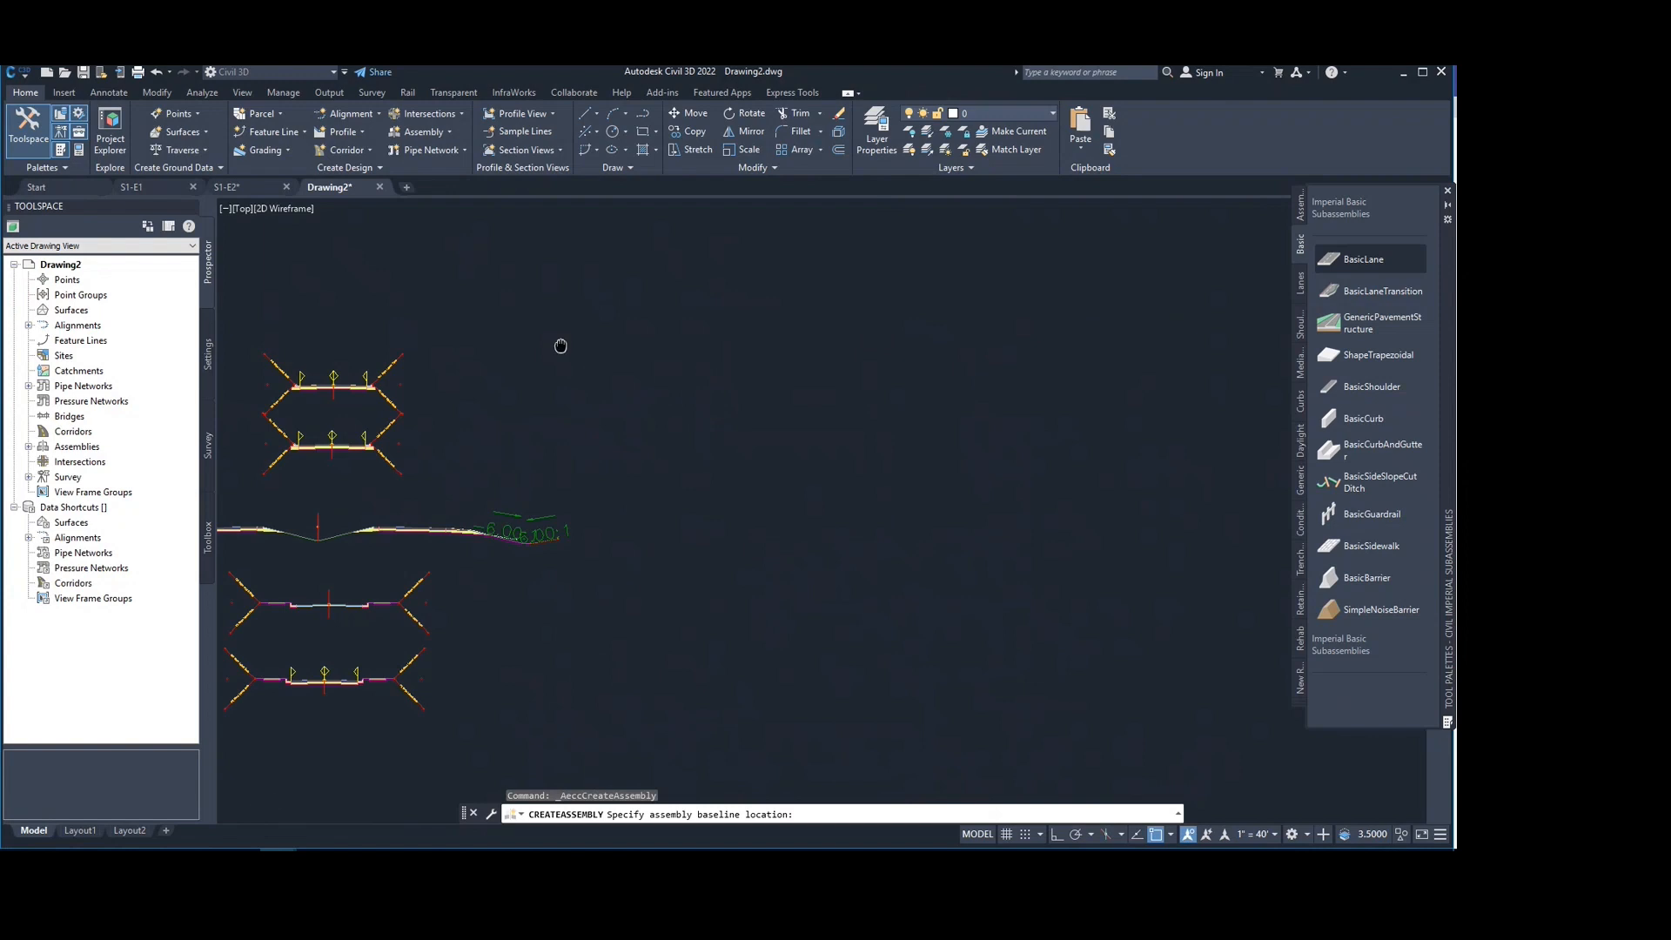
left_click(793, 366)
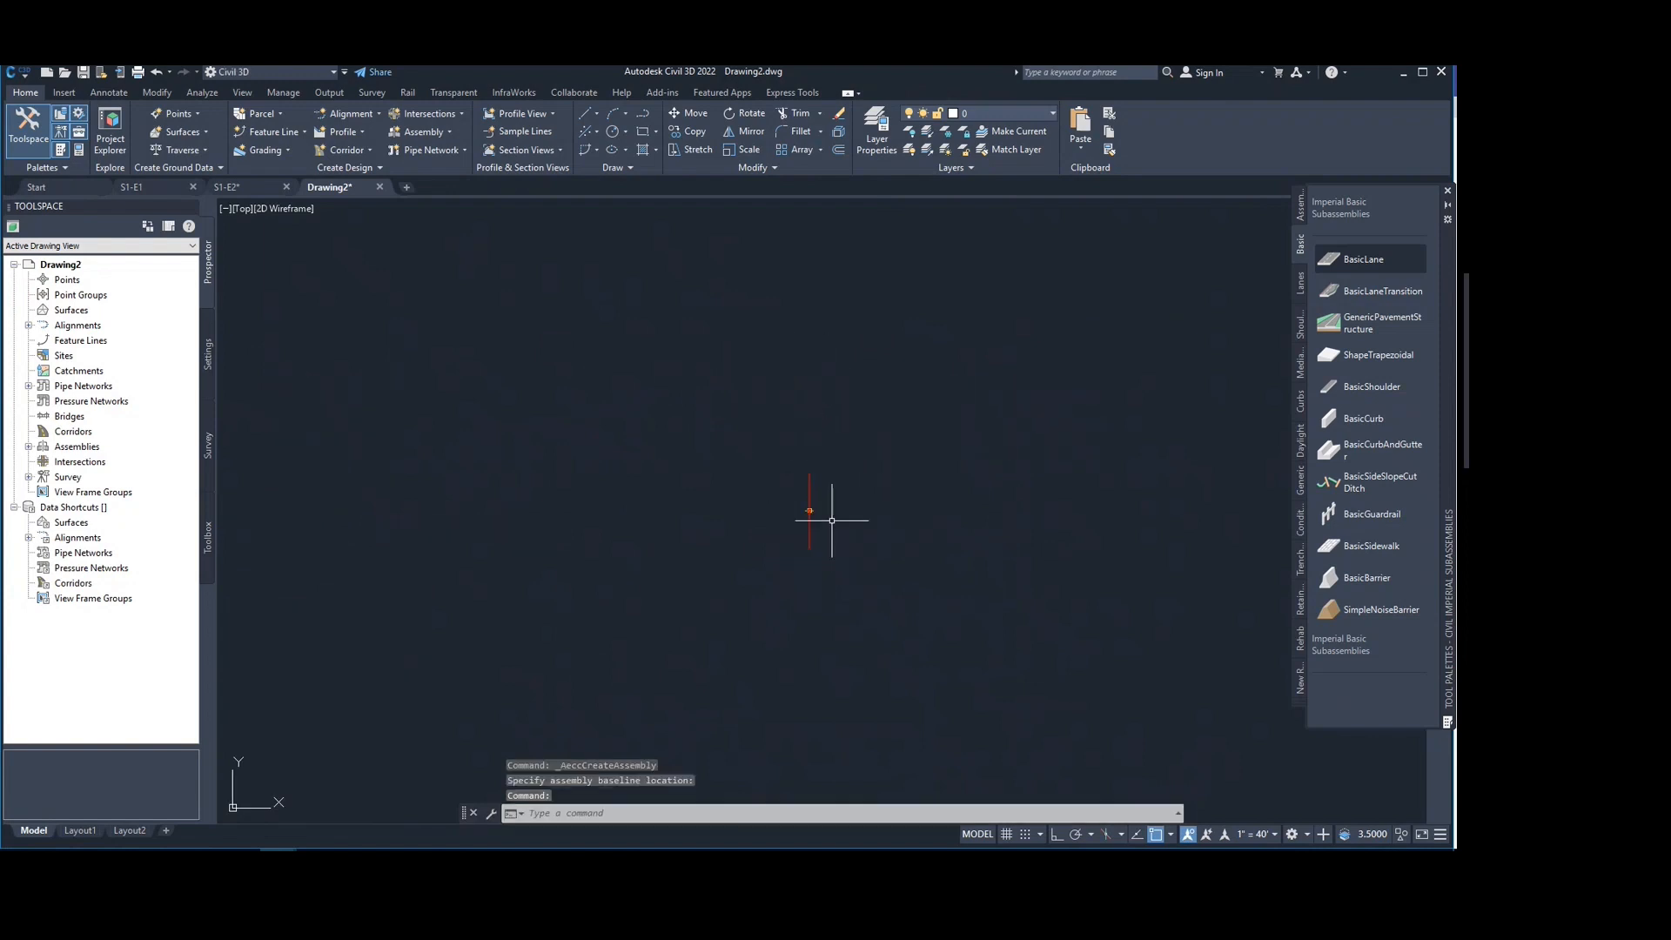
Step: Attach a right-side BasicLane subassembly, 12 ft wide with a -2% slope, to the new assembly's baseline marker
scroll(834, 522, "down", 2)
middle_click_drag(831, 529, 827, 421)
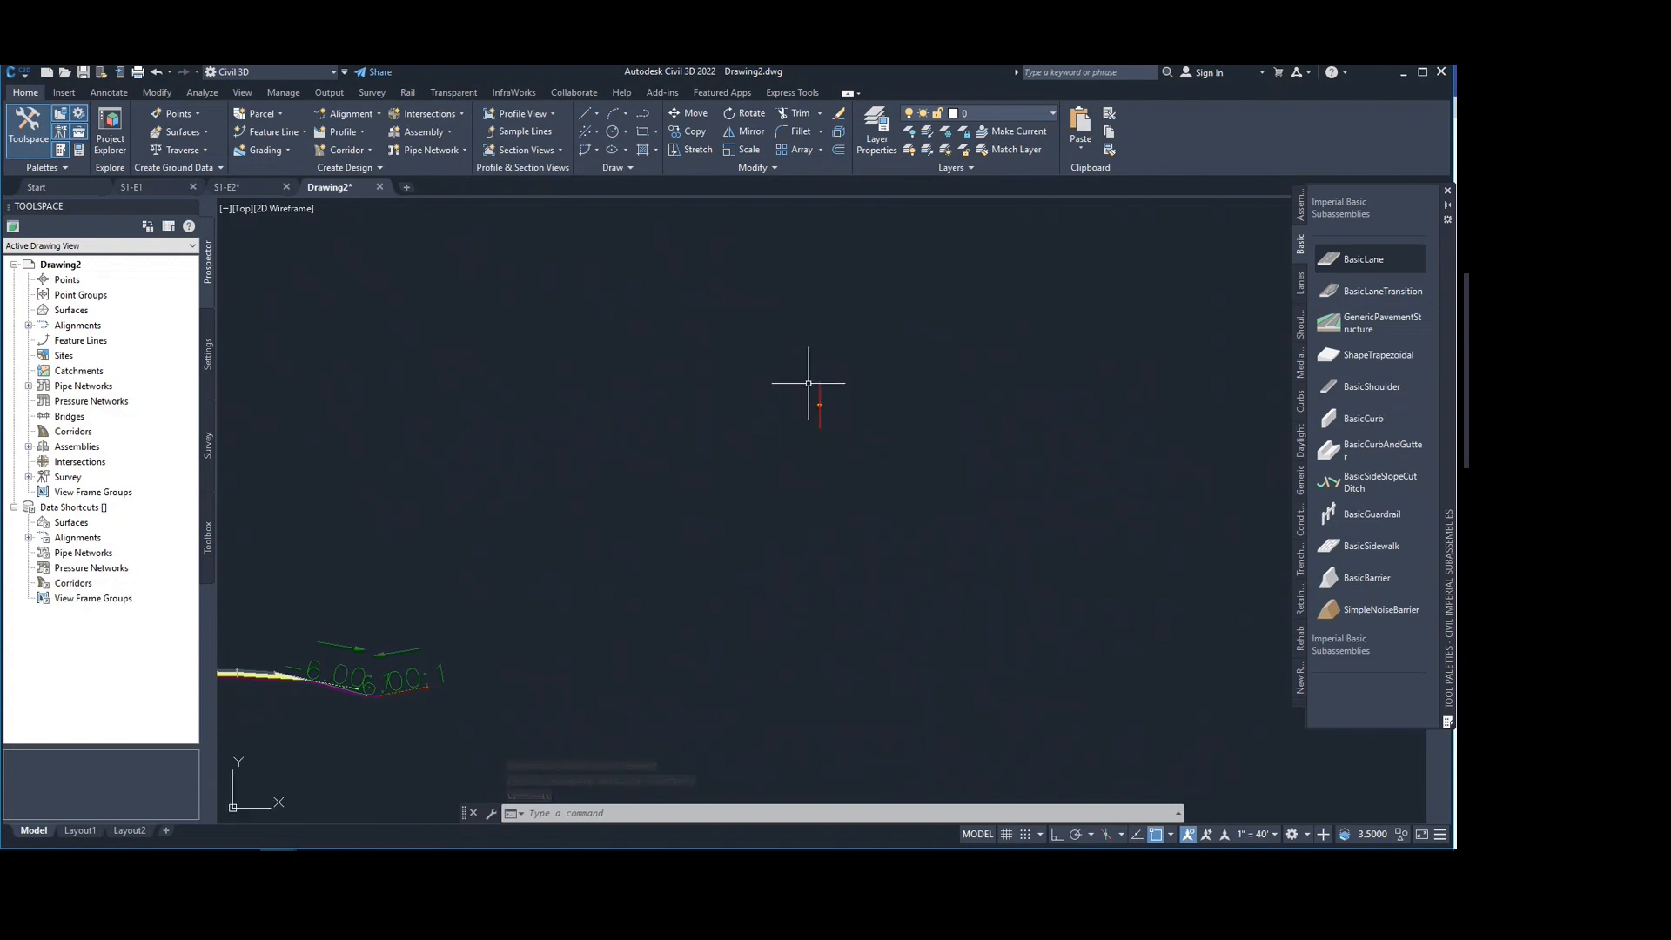
scroll(817, 426, "up", 3)
middle_click_drag(818, 373, 723, 393)
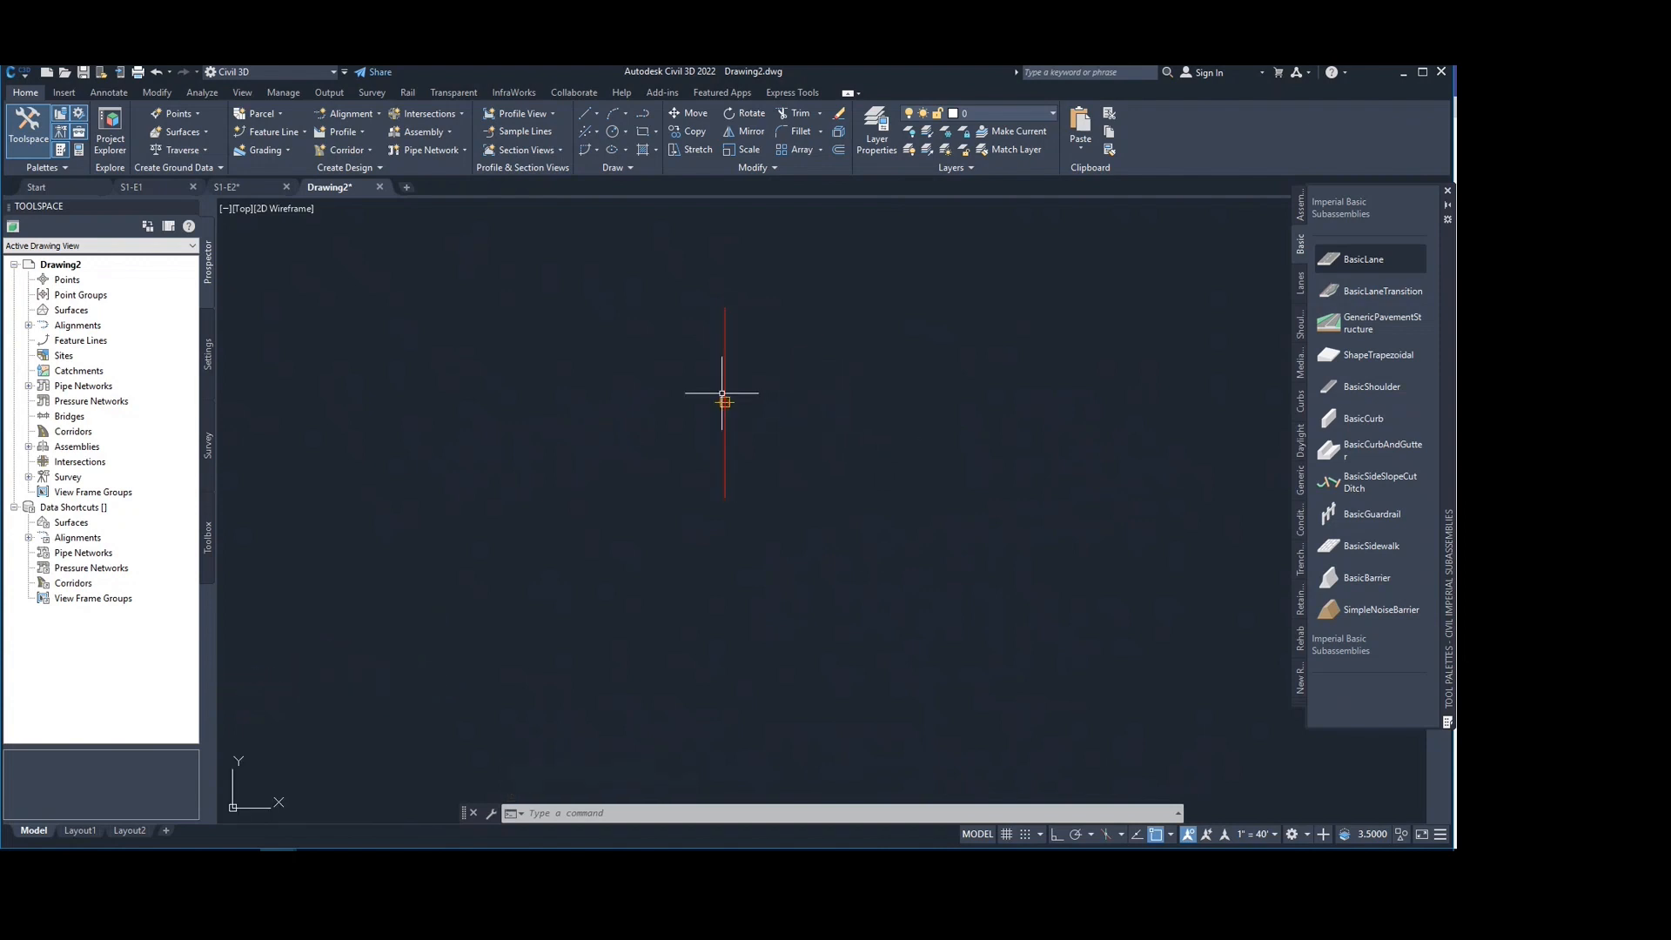
left_click(1369, 260)
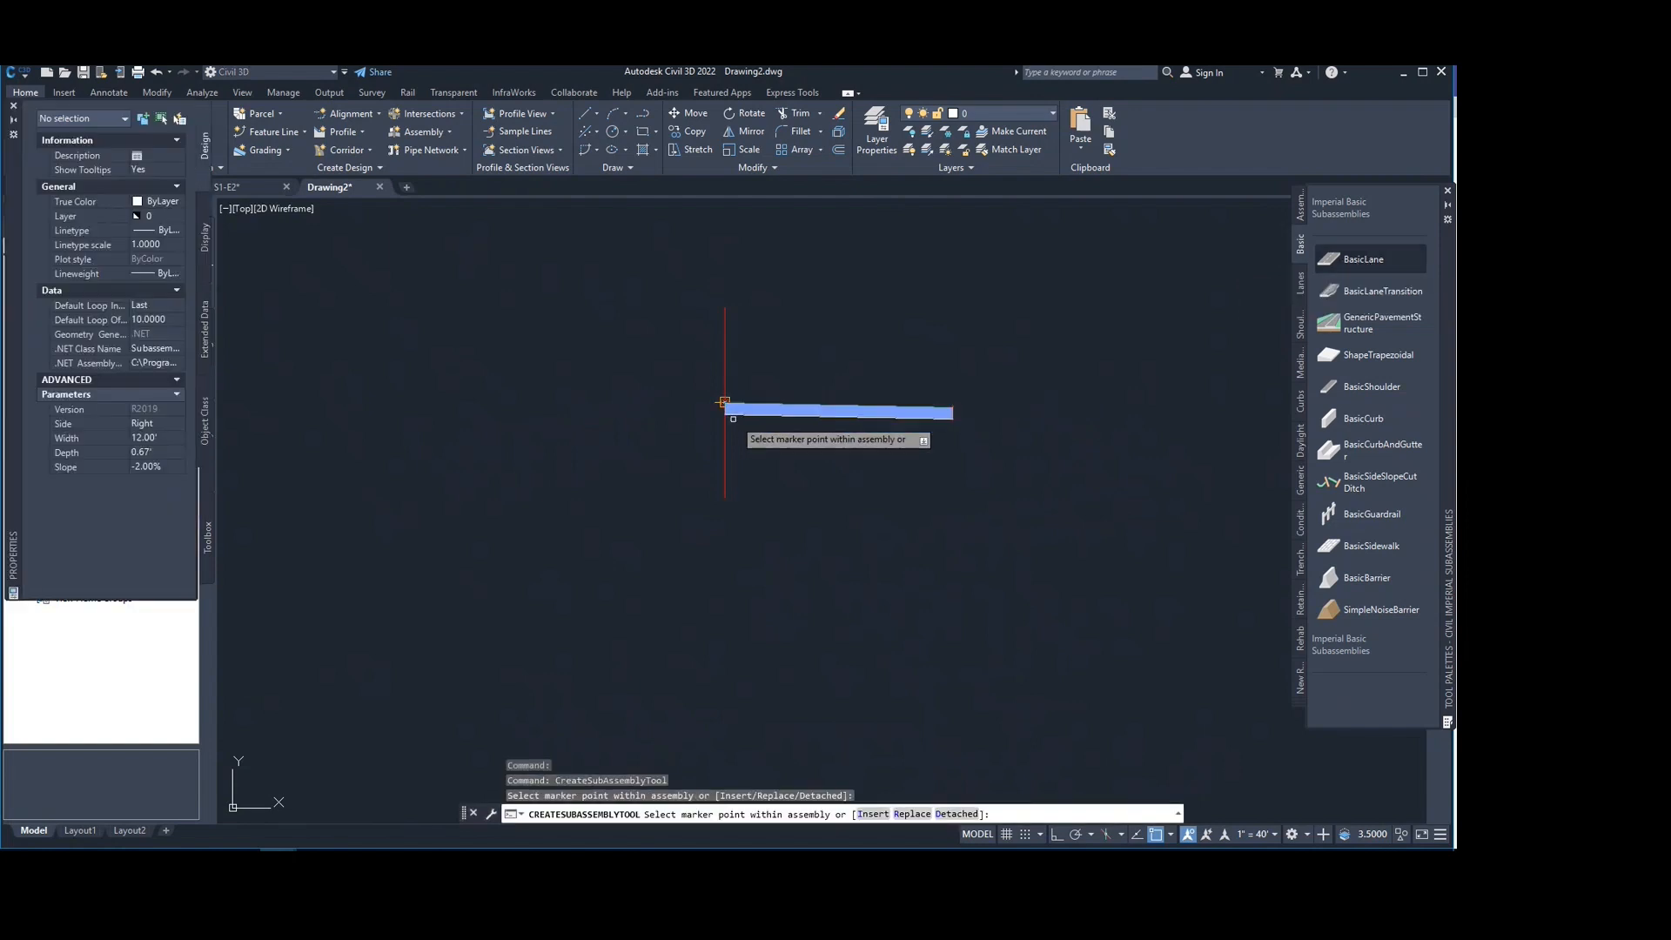
scroll(719, 393, "up", 2)
middle_click_drag(848, 432, 766, 450)
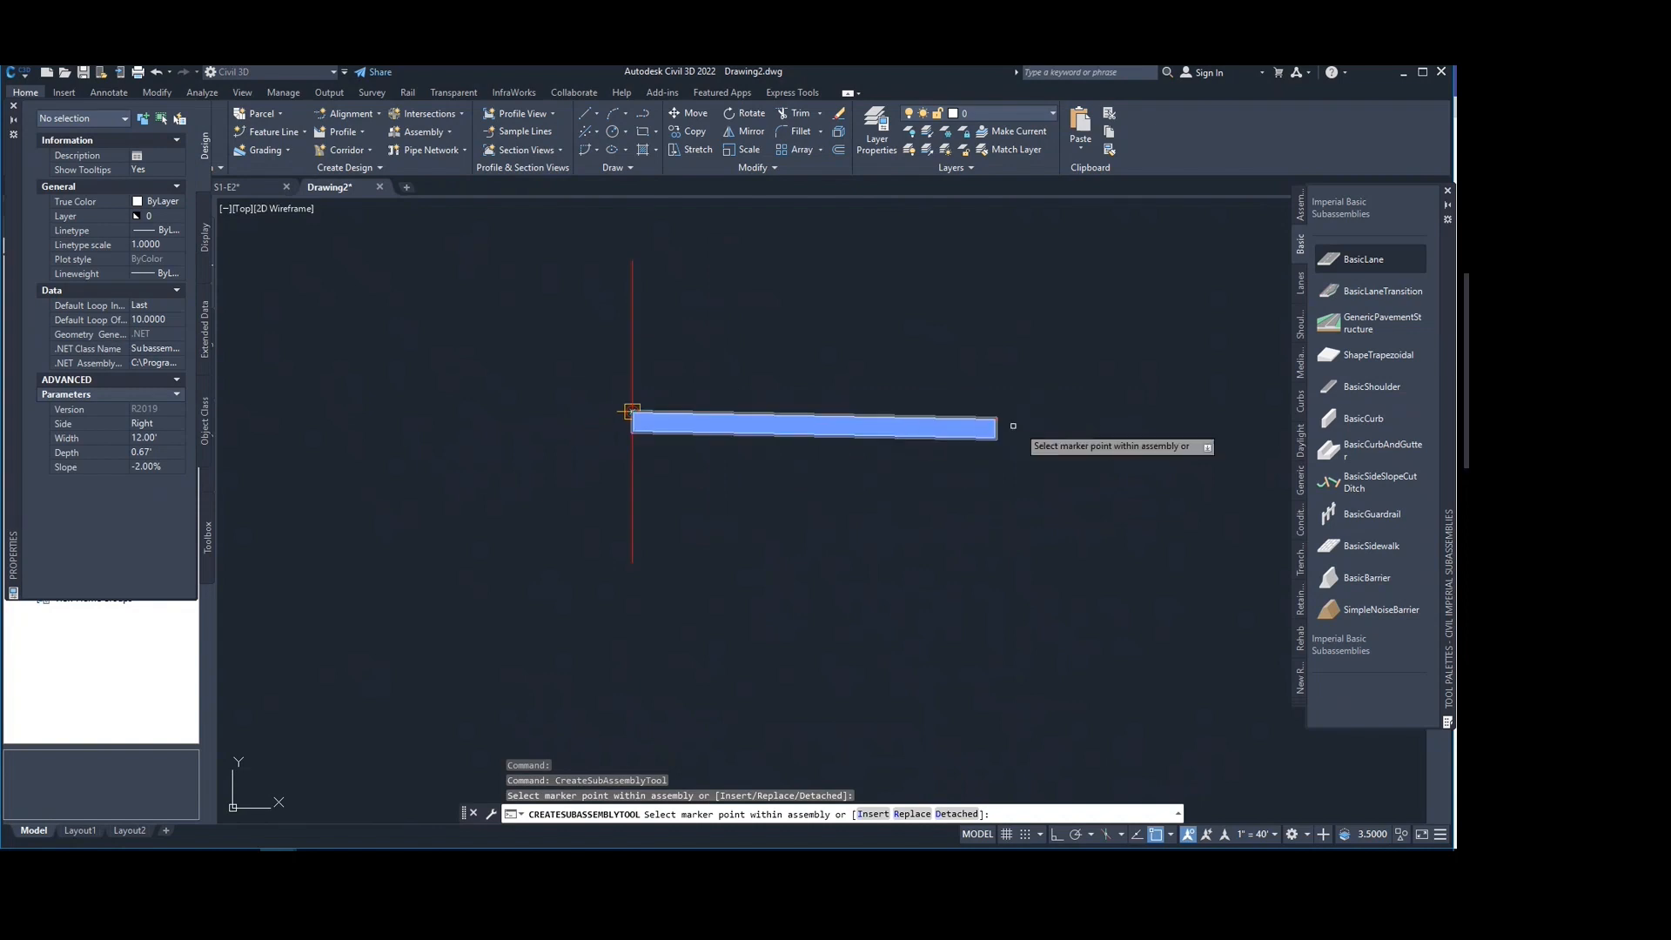
middle_click_drag(1009, 426, 926, 442)
key("Escape")
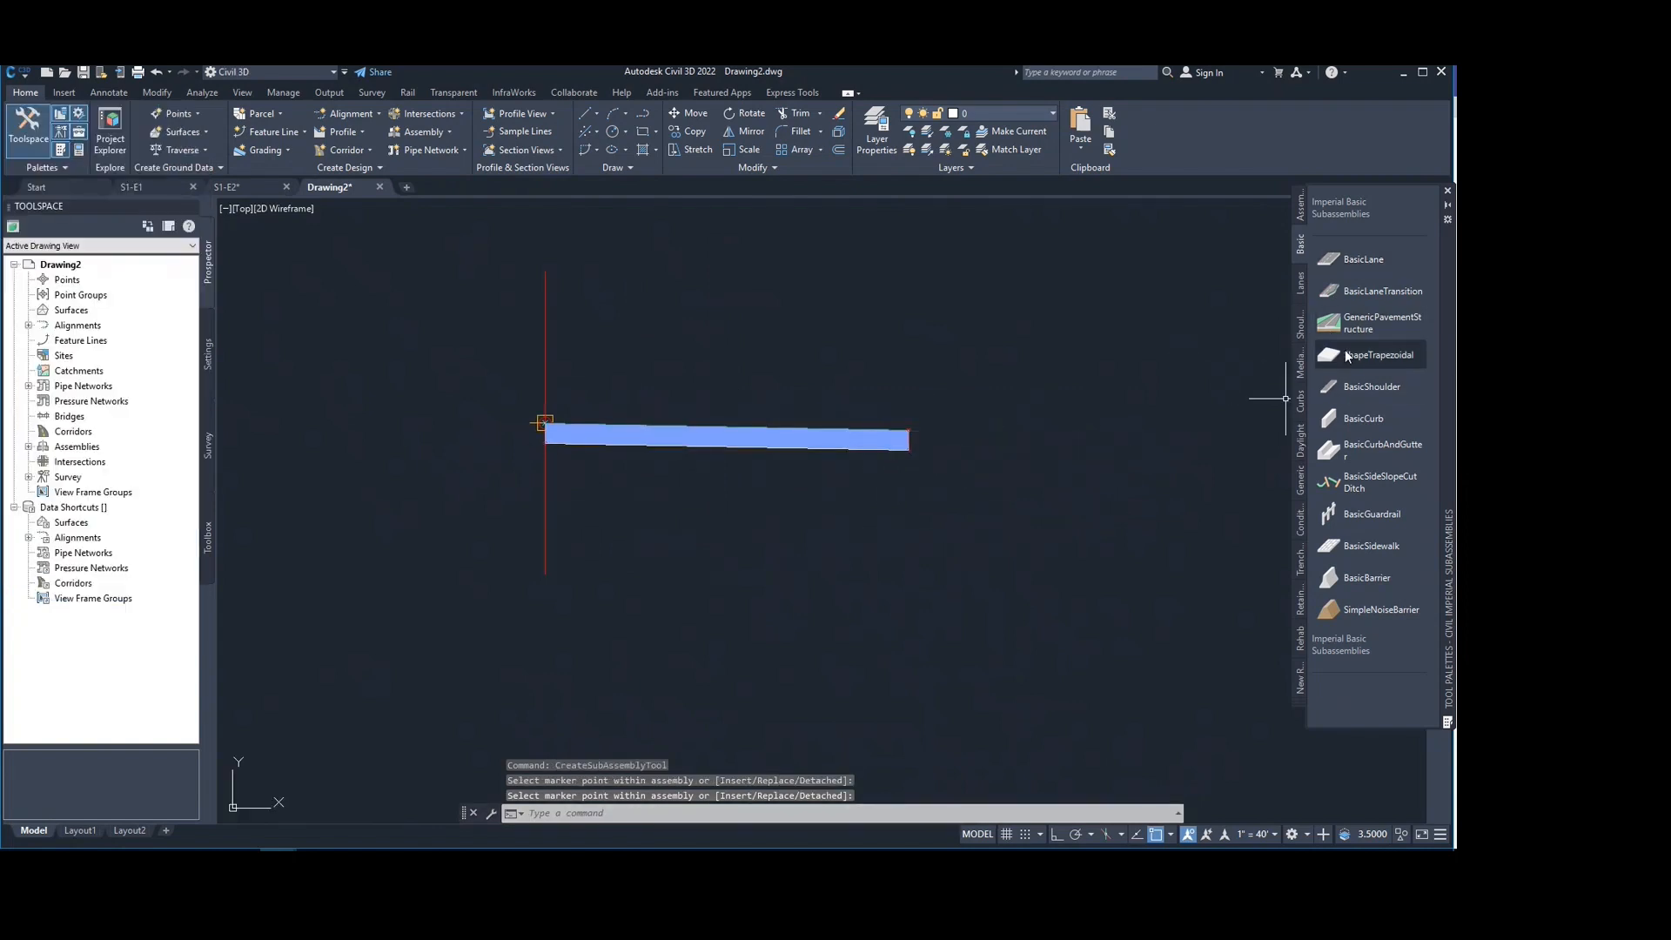
Step: Attach a right-side ShoulderExtendAll subassembly, 8 ft wide, from the imperial shoulders palette to the lane's top outer corner
left_click(1301, 284)
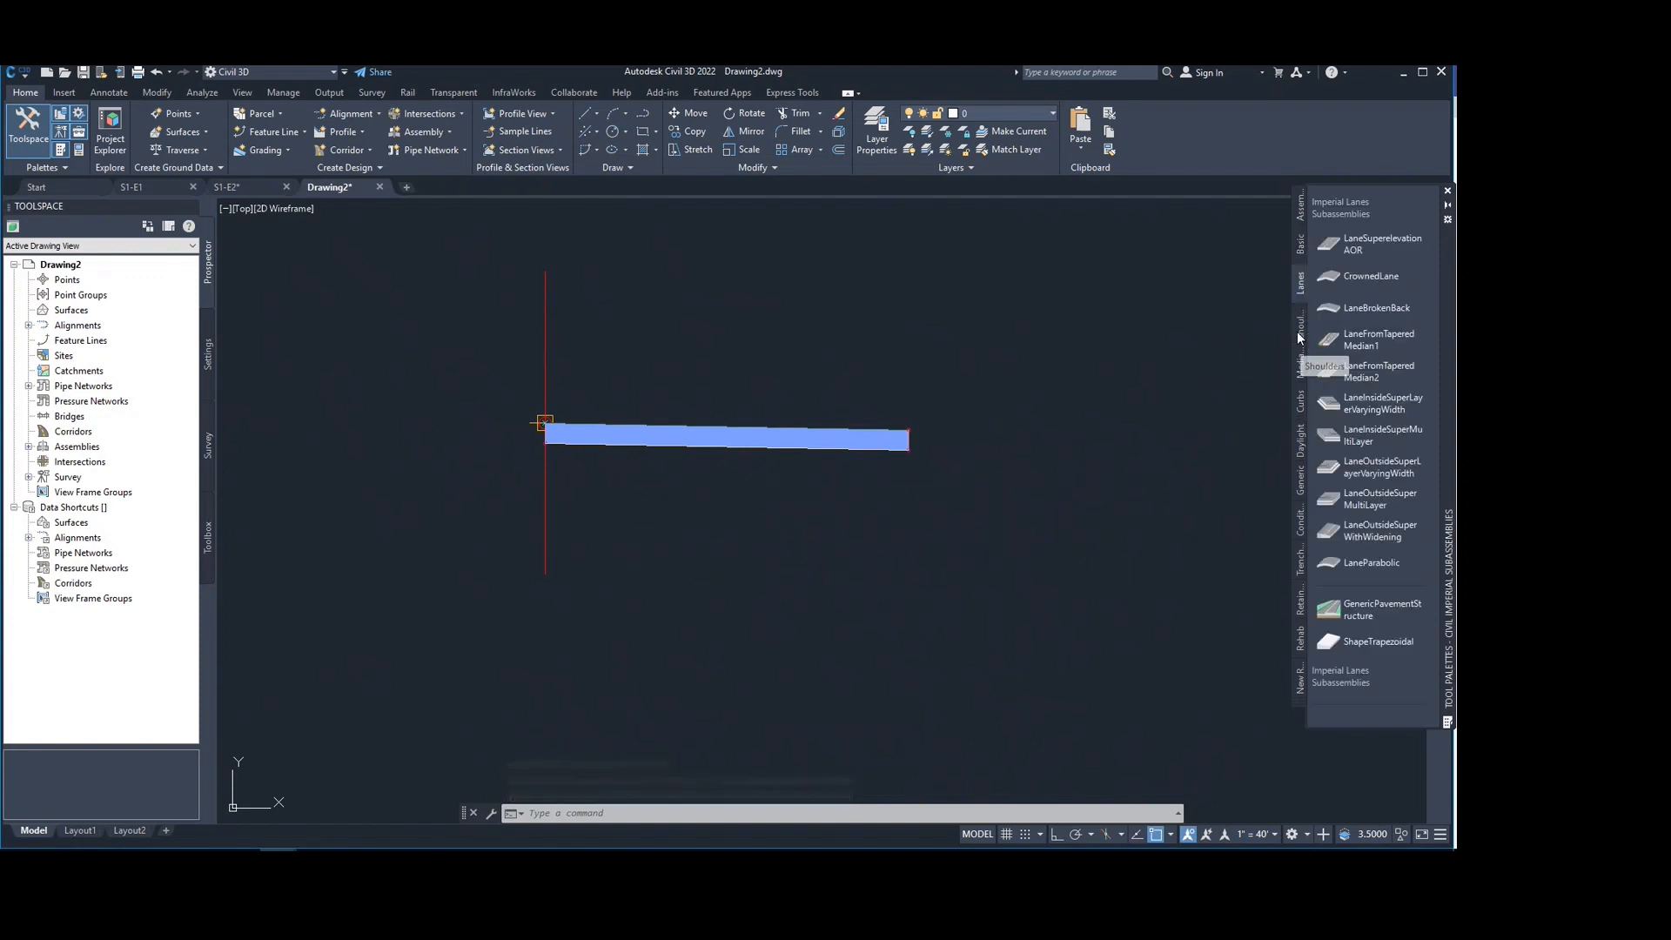
left_click(1301, 328)
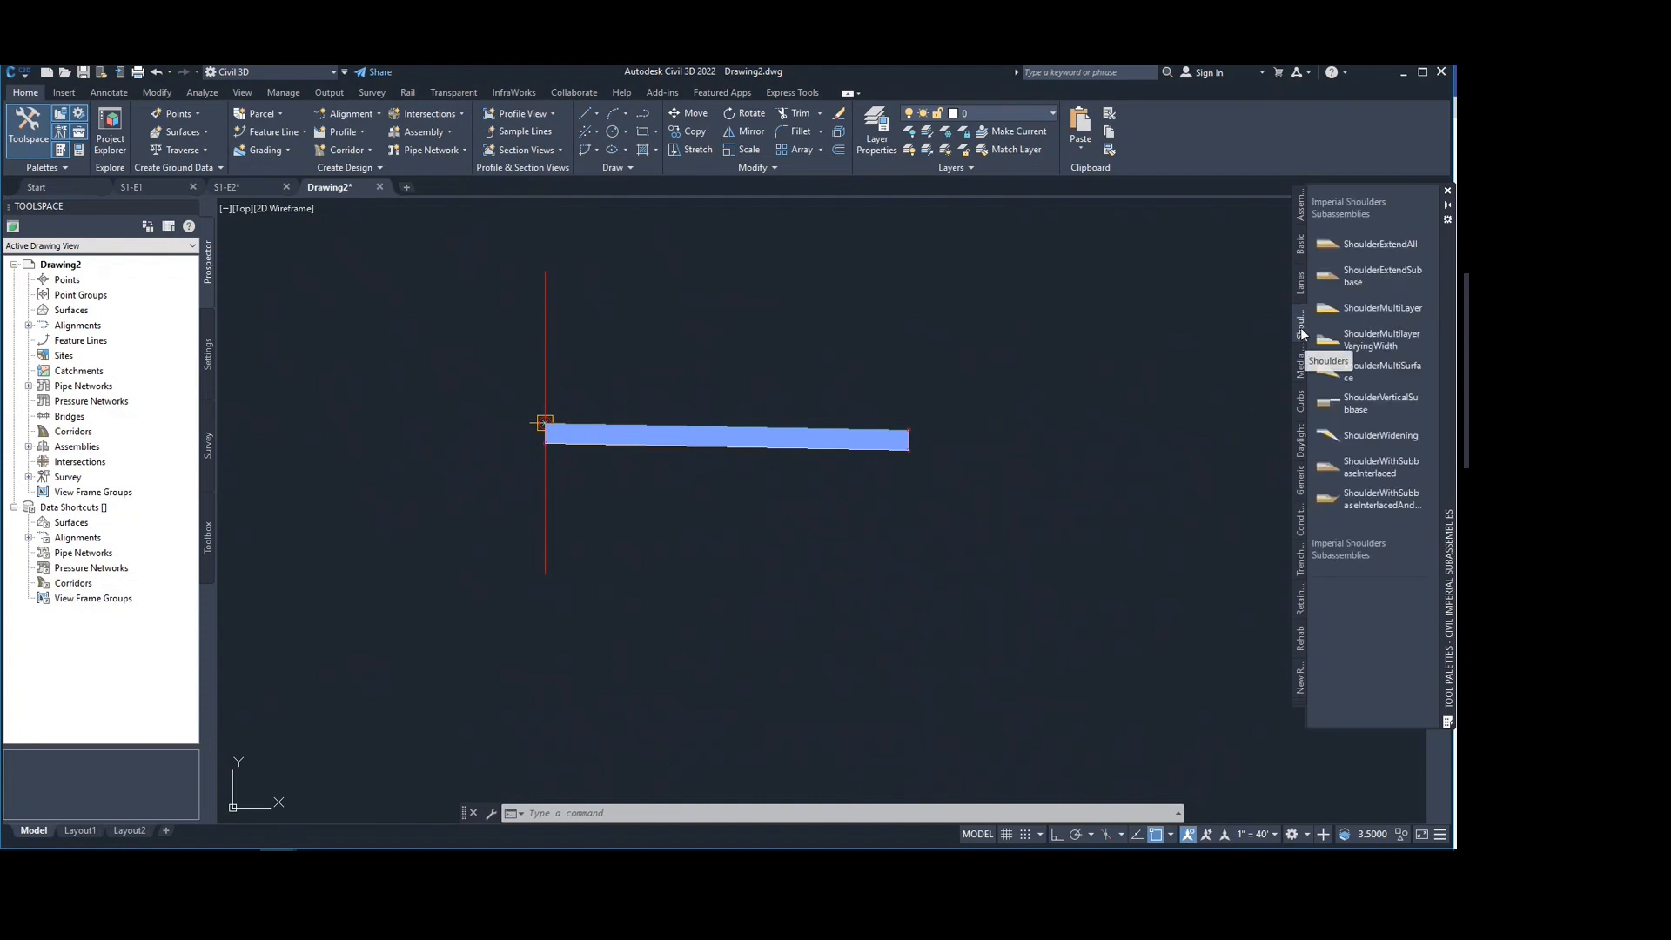
left_click(1375, 247)
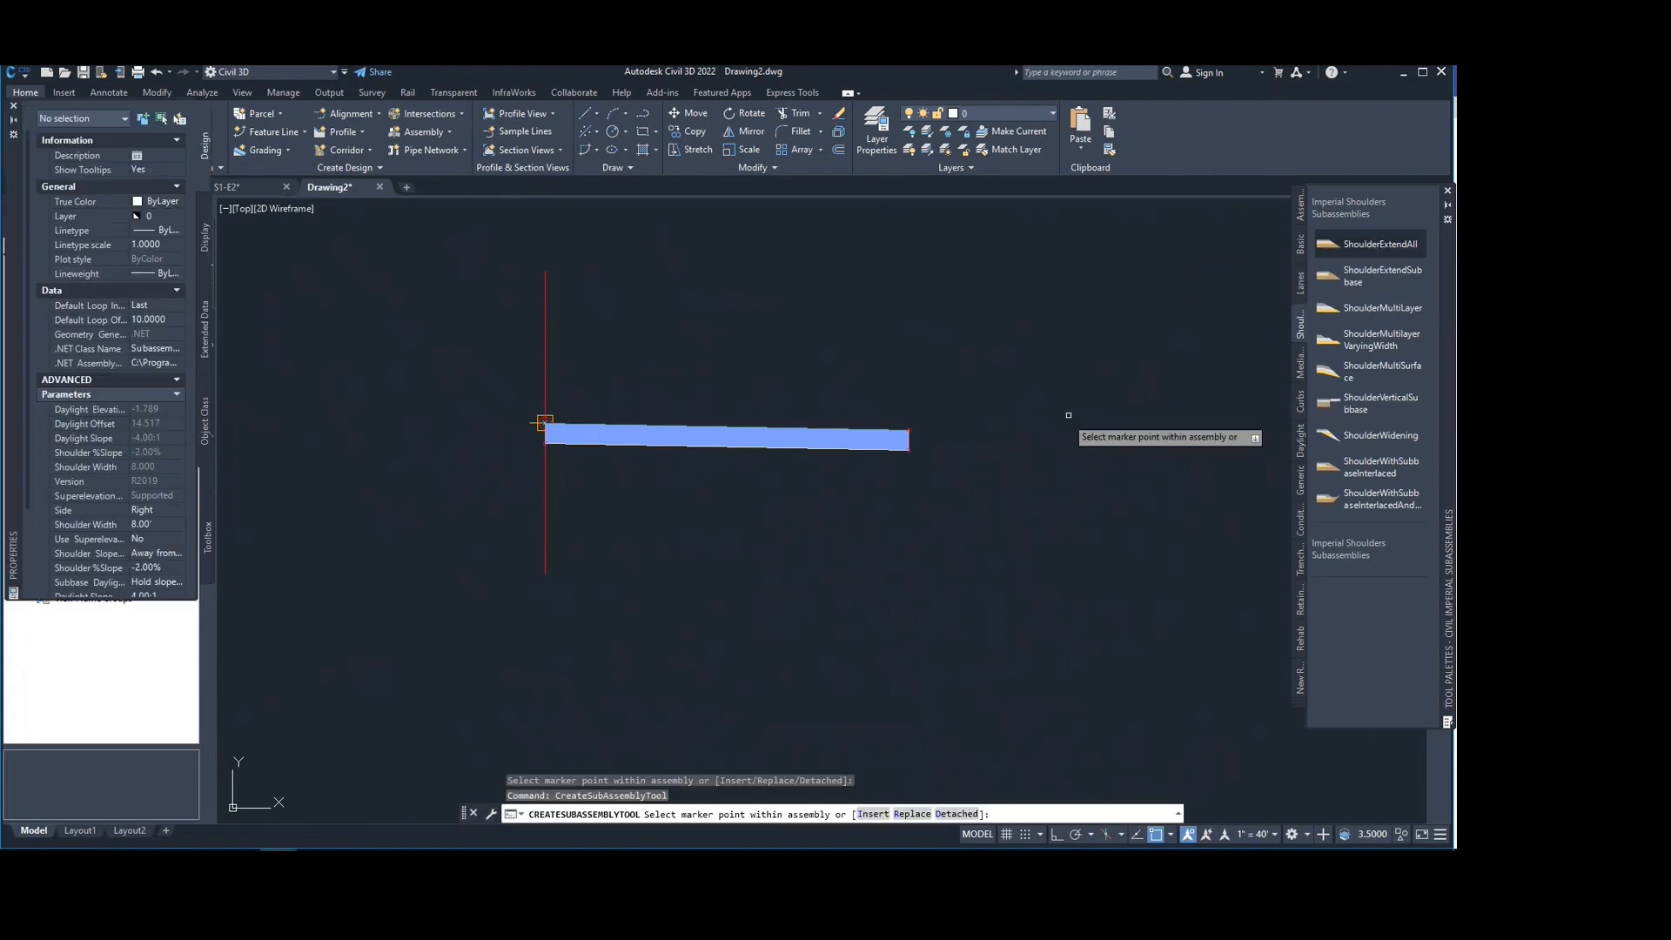
scroll(545, 423, "up", 4)
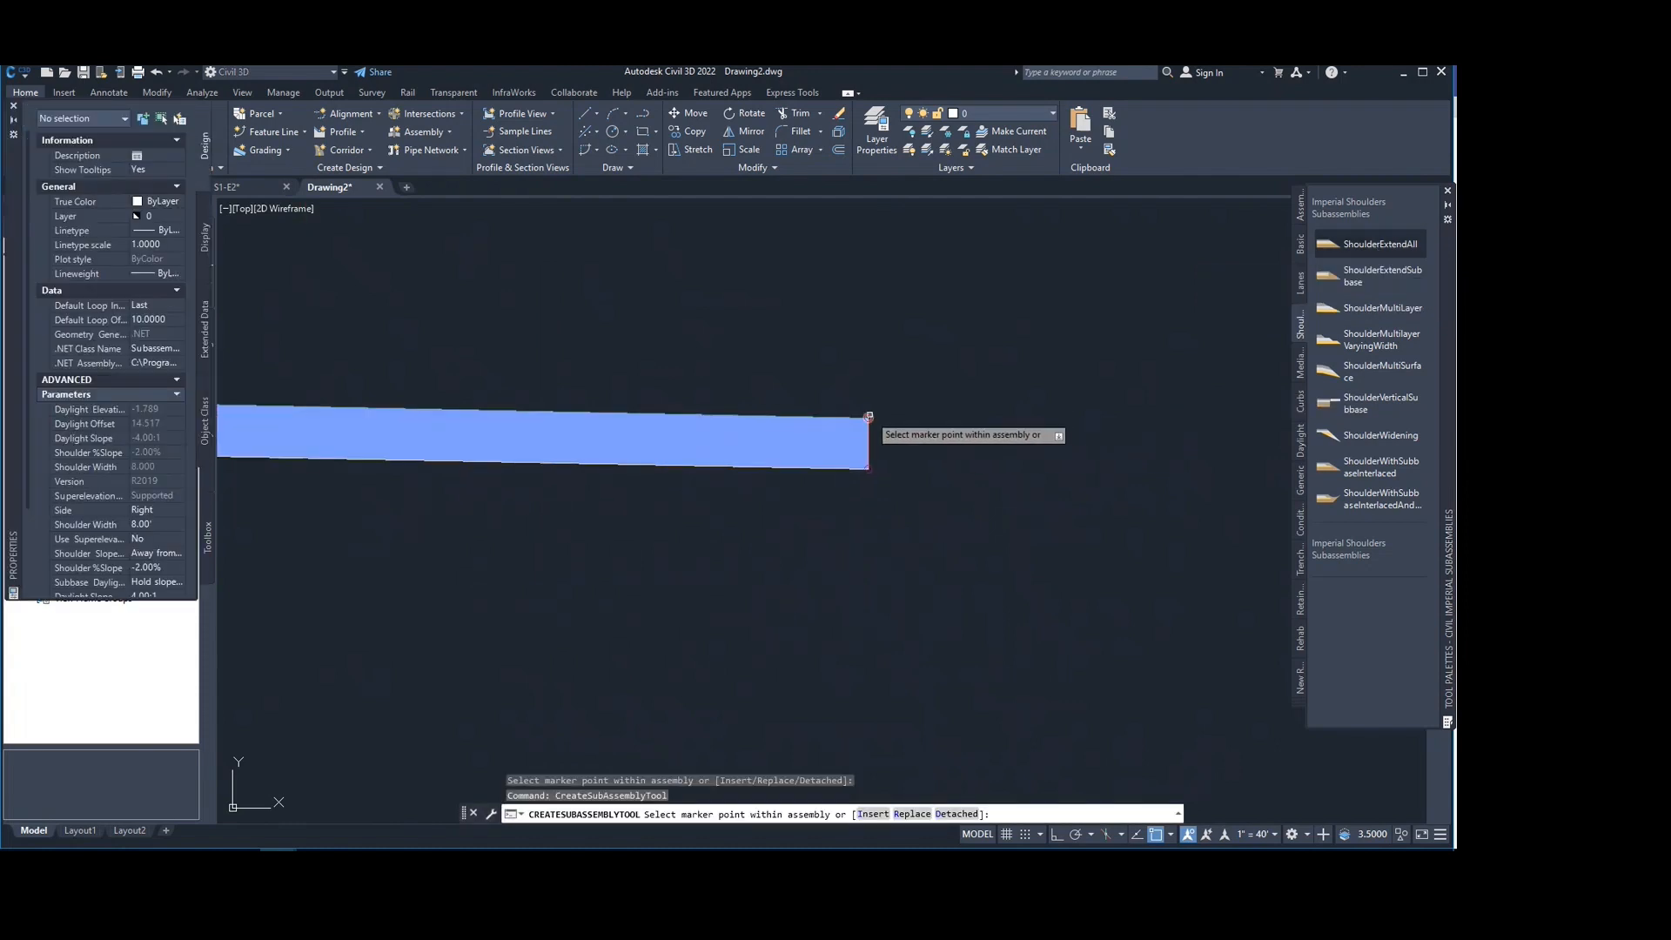
scroll(869, 419, "up", 6)
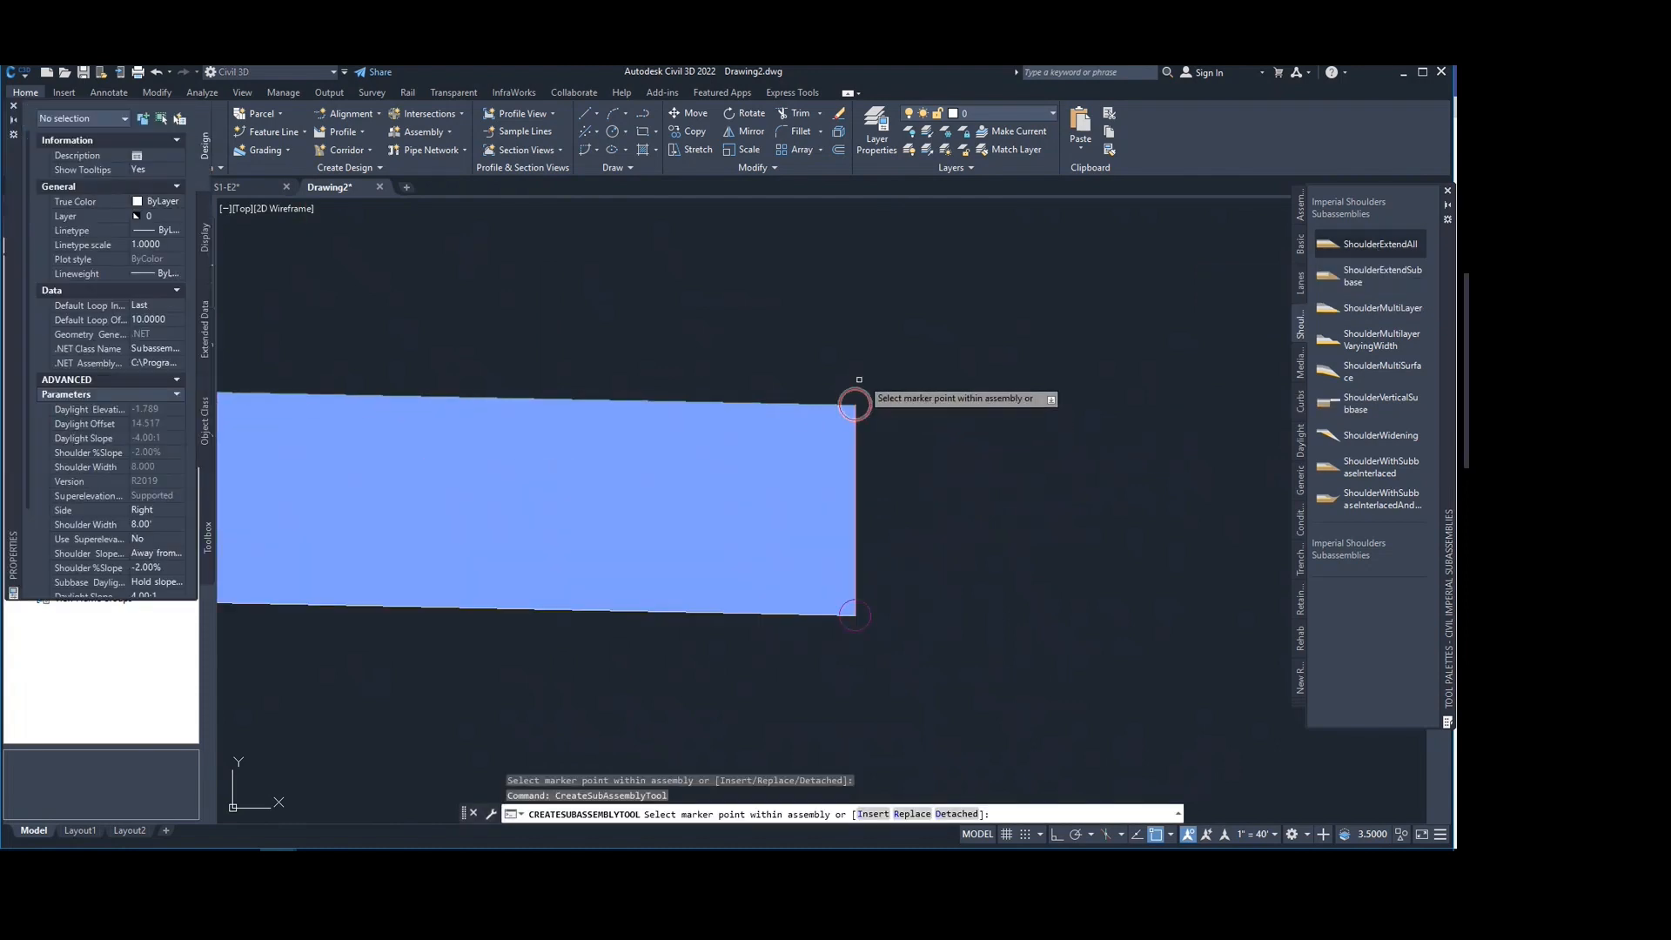
left_click(863, 401)
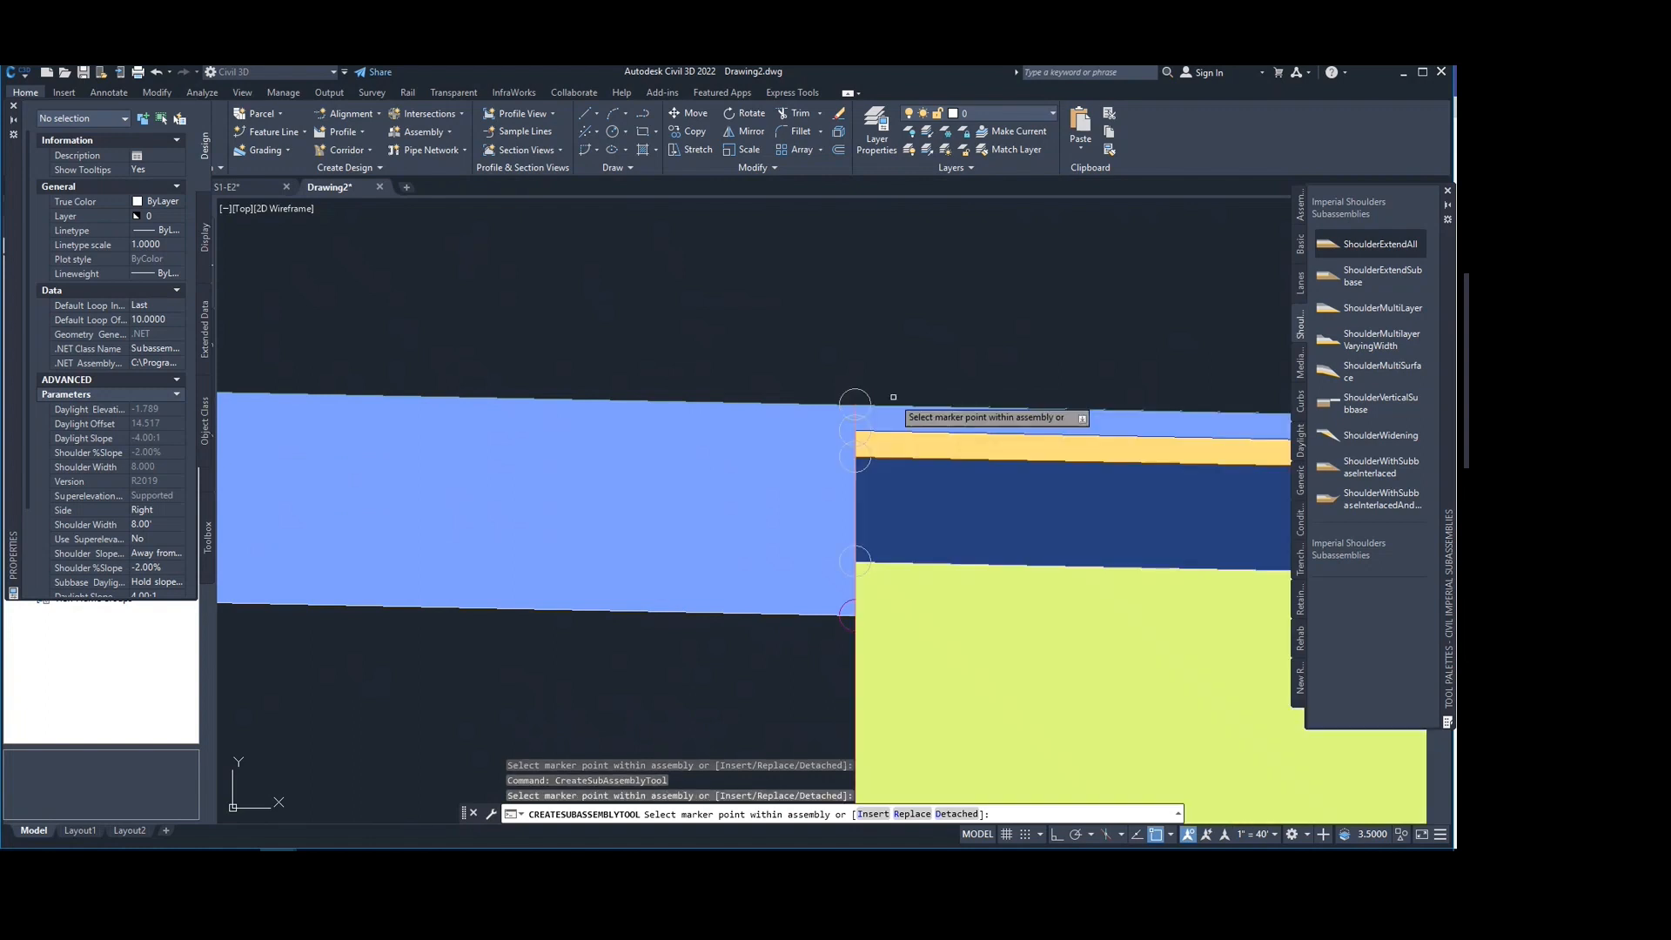
scroll(893, 397, "down", 5)
middle_click_drag(1288, 331, 939, 384)
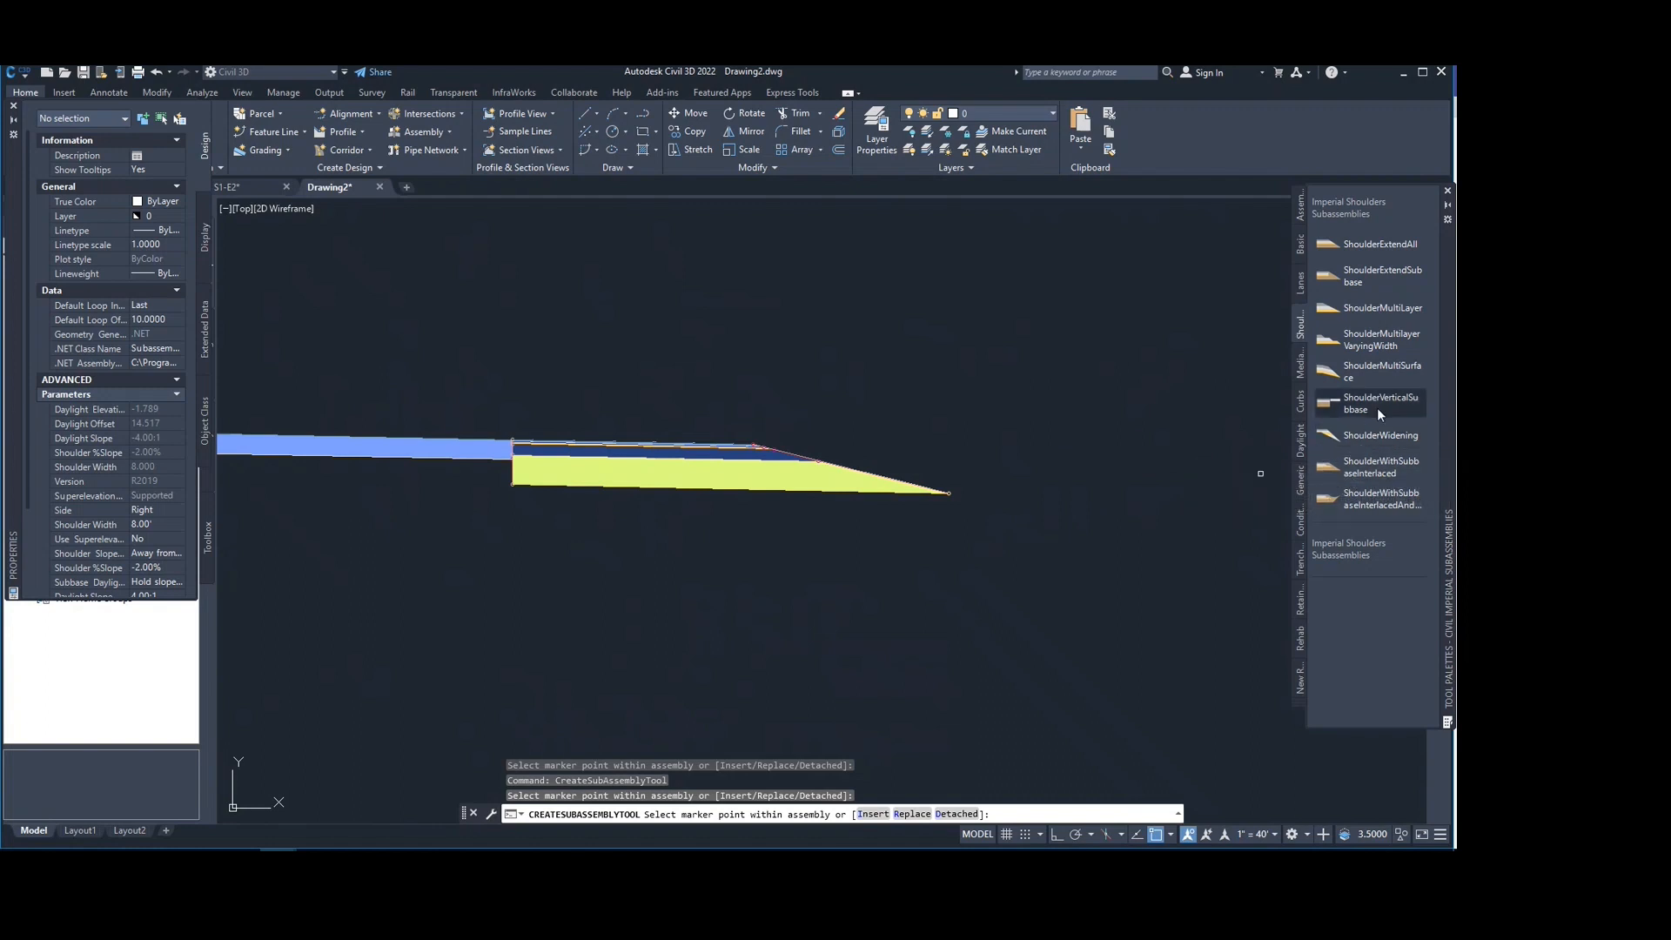
key("Escape")
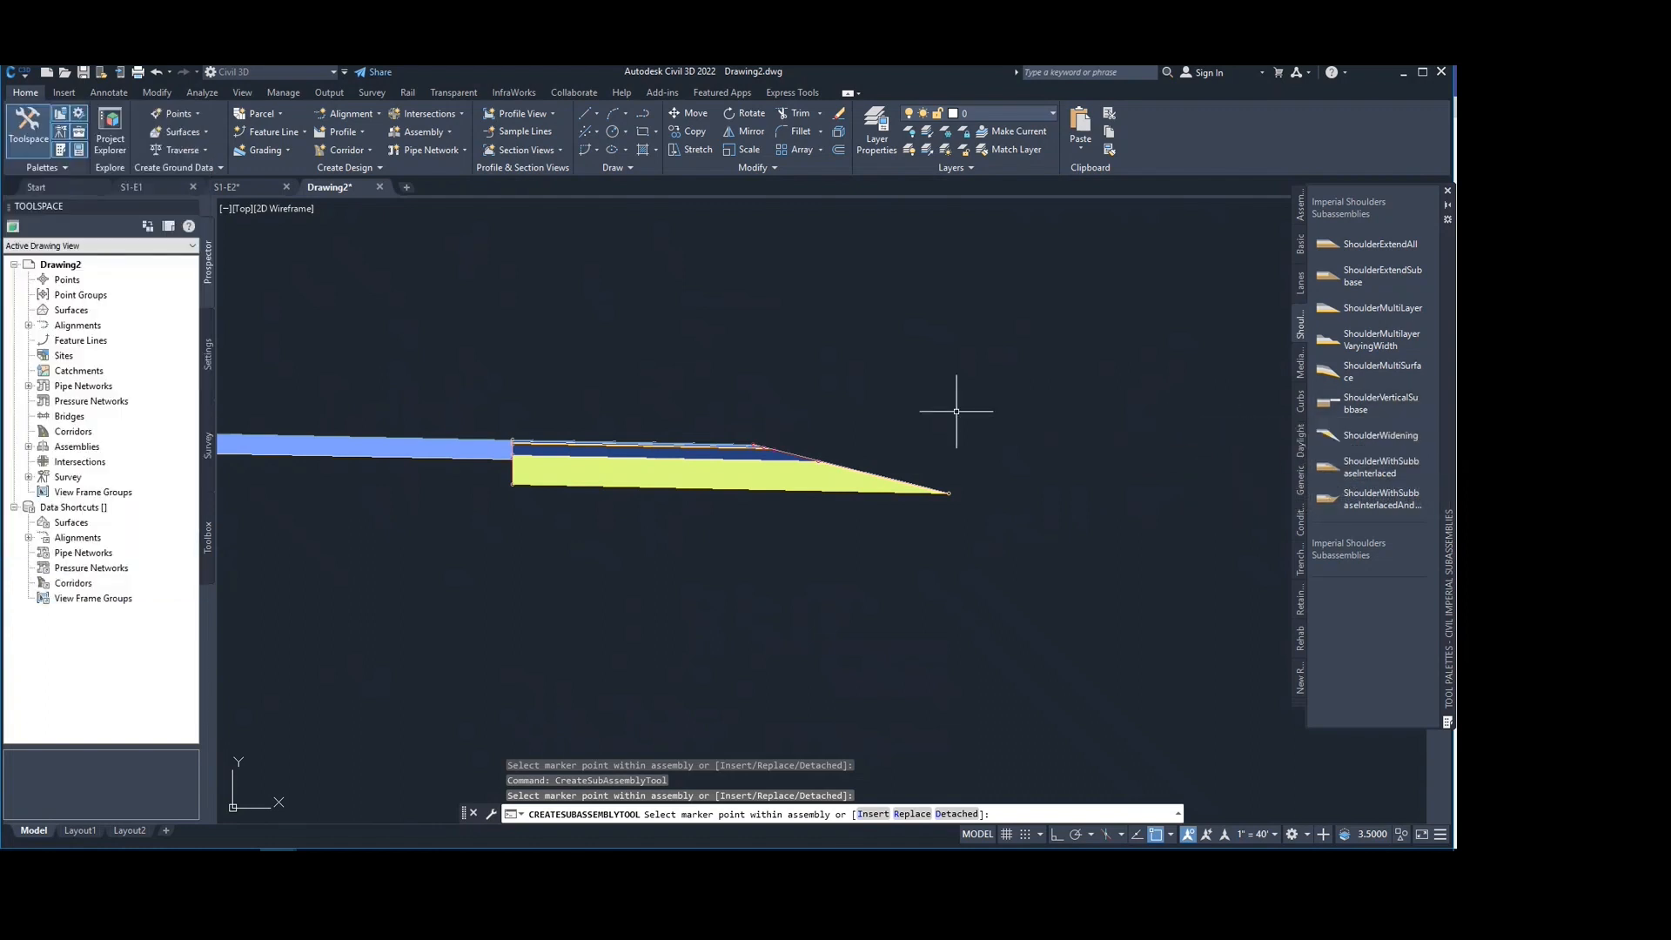
Step: Delete the ShoulderExtendAll subassembly from the outer edge of the lane
left_click(787, 448)
left_click(768, 474)
key("Delete")
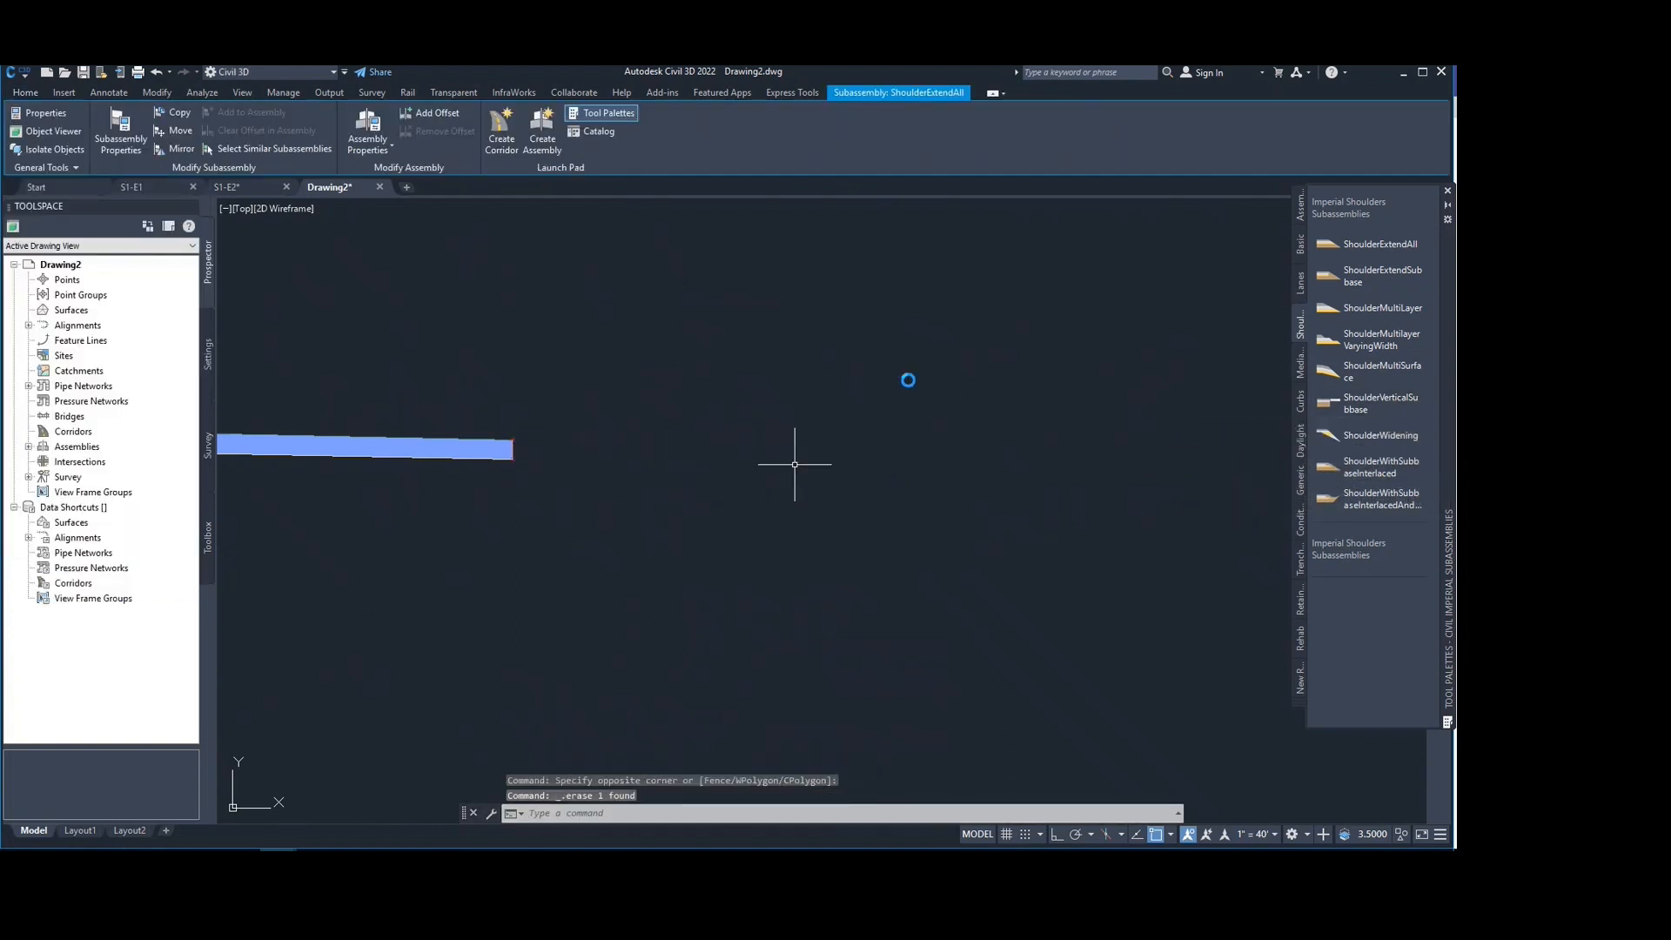
Step: Attach a right-side ShoulderVerticalSubbase subassembly, with 8 ft paved and 6 ft unpaved widths, to the lane's top outer corner
left_click(1381, 409)
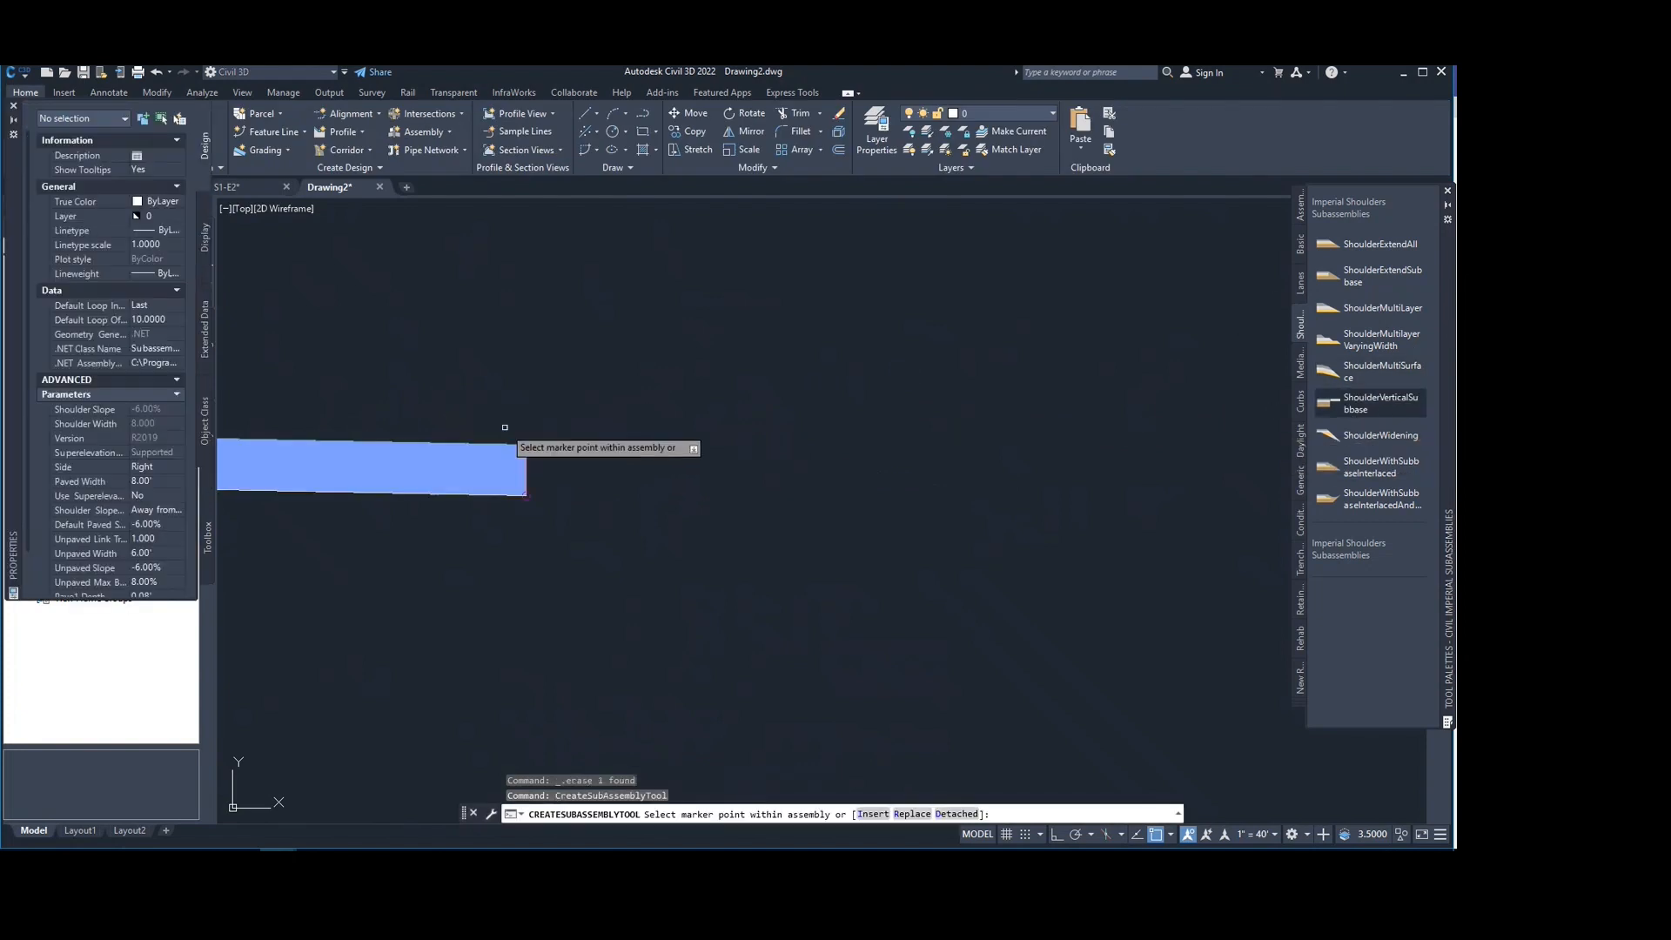
left_click(526, 443)
scroll(619, 421, "down", 2)
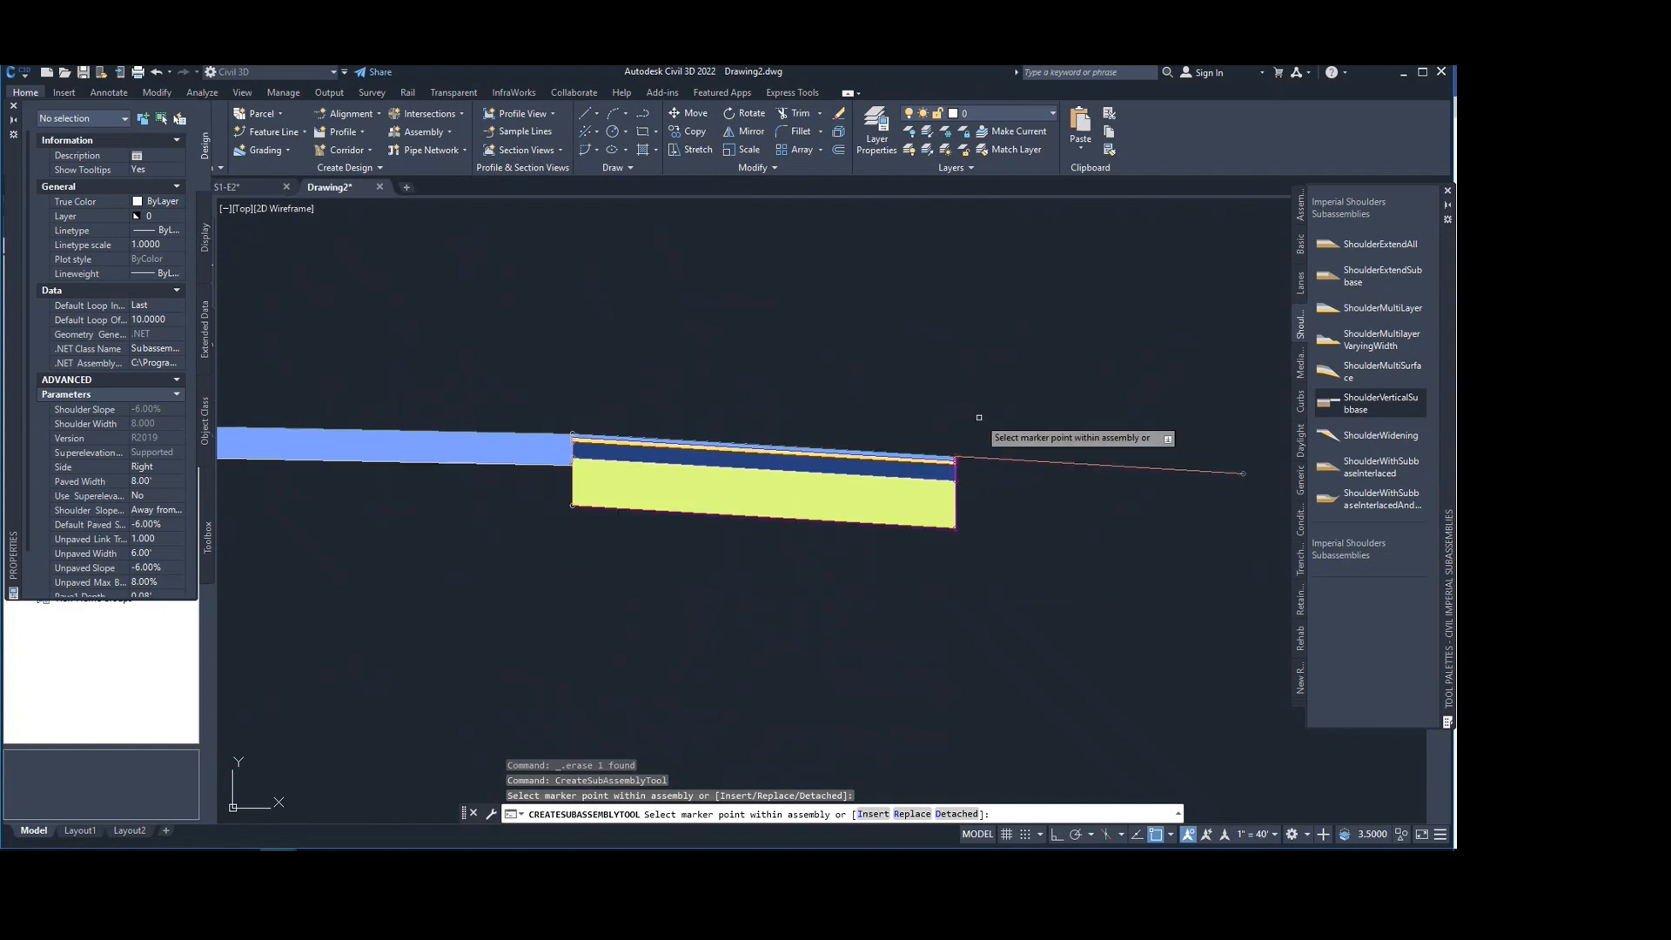
middle_click_drag(978, 421, 724, 406)
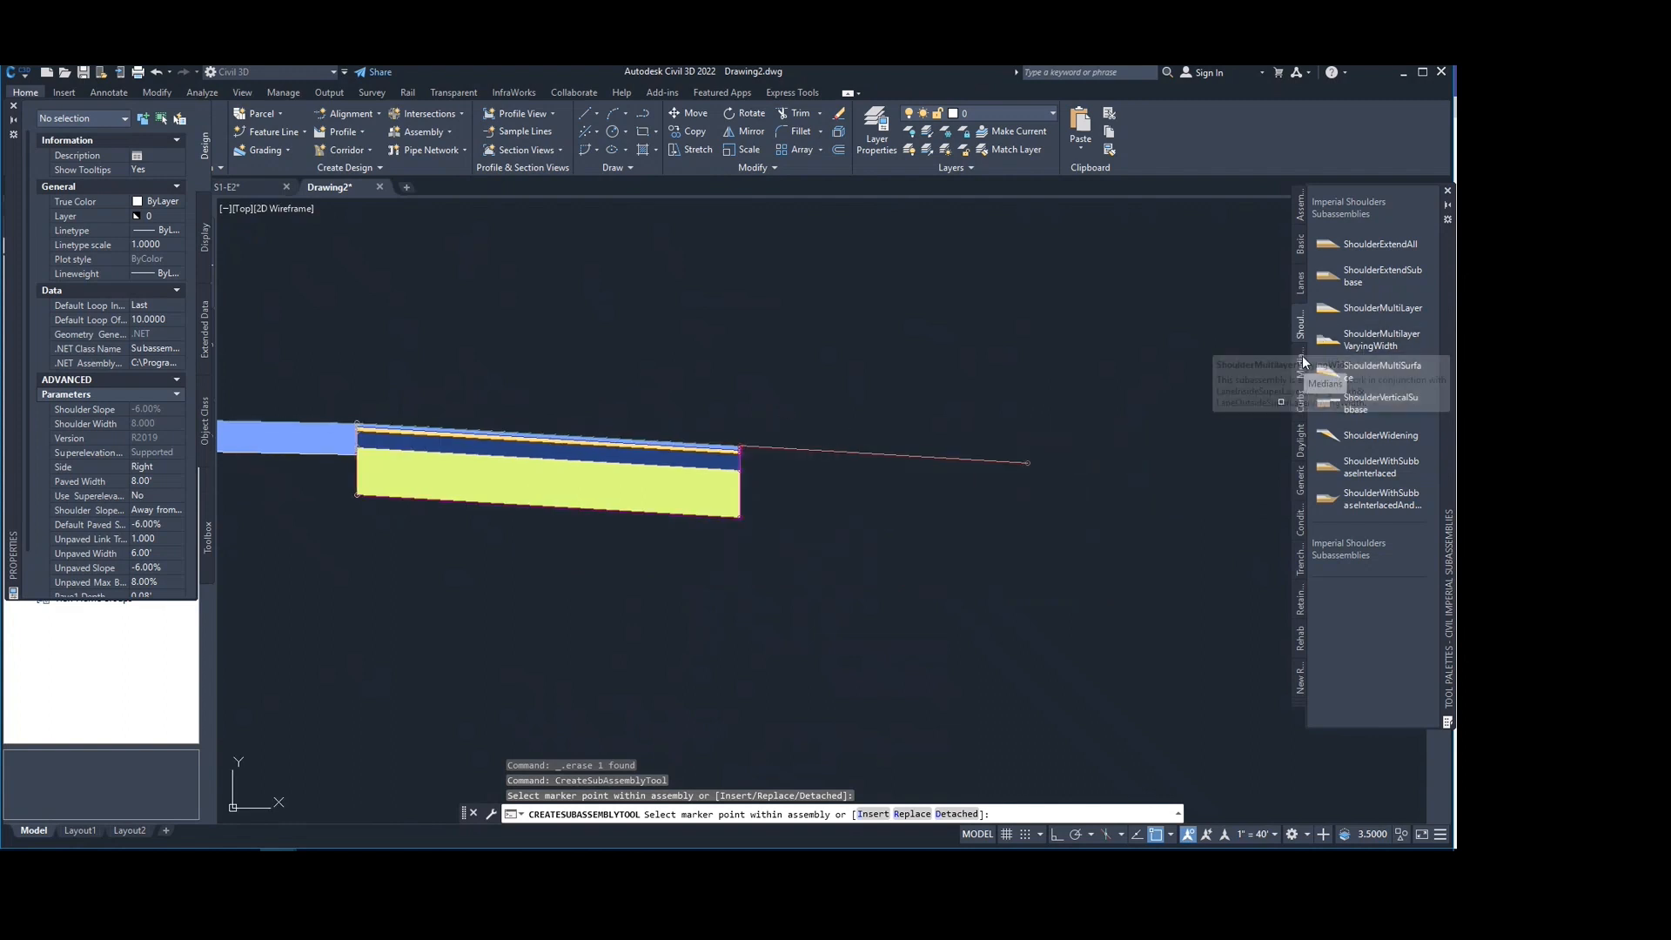
Step: Show the imperial curbs subassemblies and place a second ShoulderVerticalSubbase at the outer end of the first shoulder's unpaved link
left_click(1340, 403)
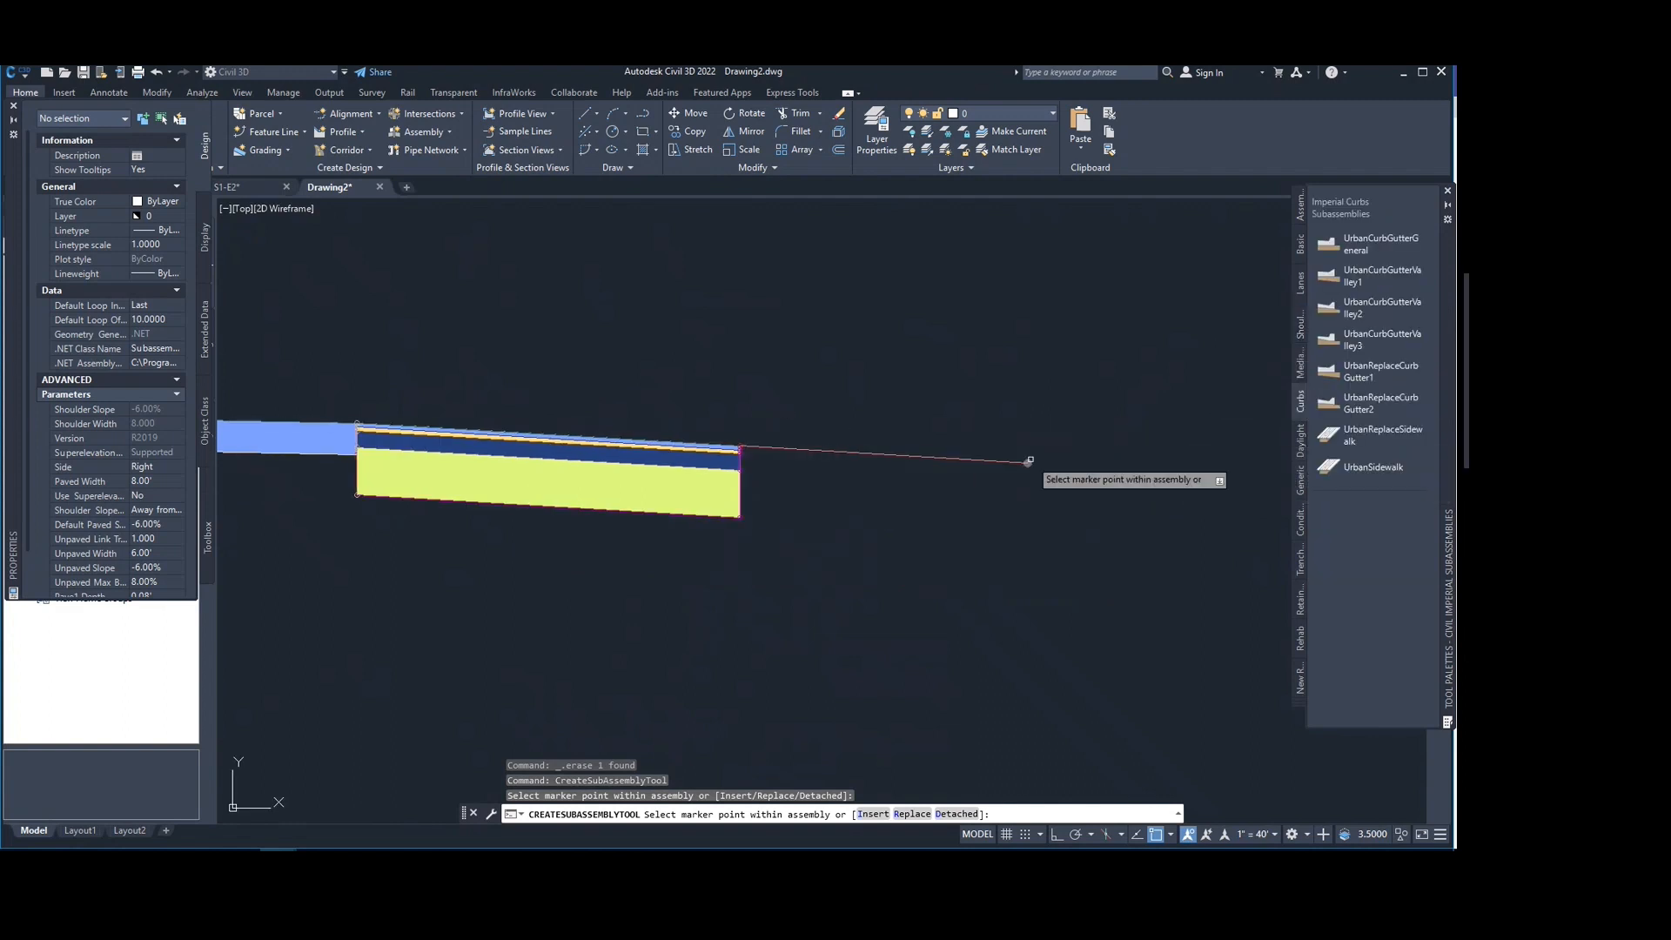
scroll(1030, 459, "up", 4)
left_click(1029, 456)
scroll(1030, 456, "down", 6)
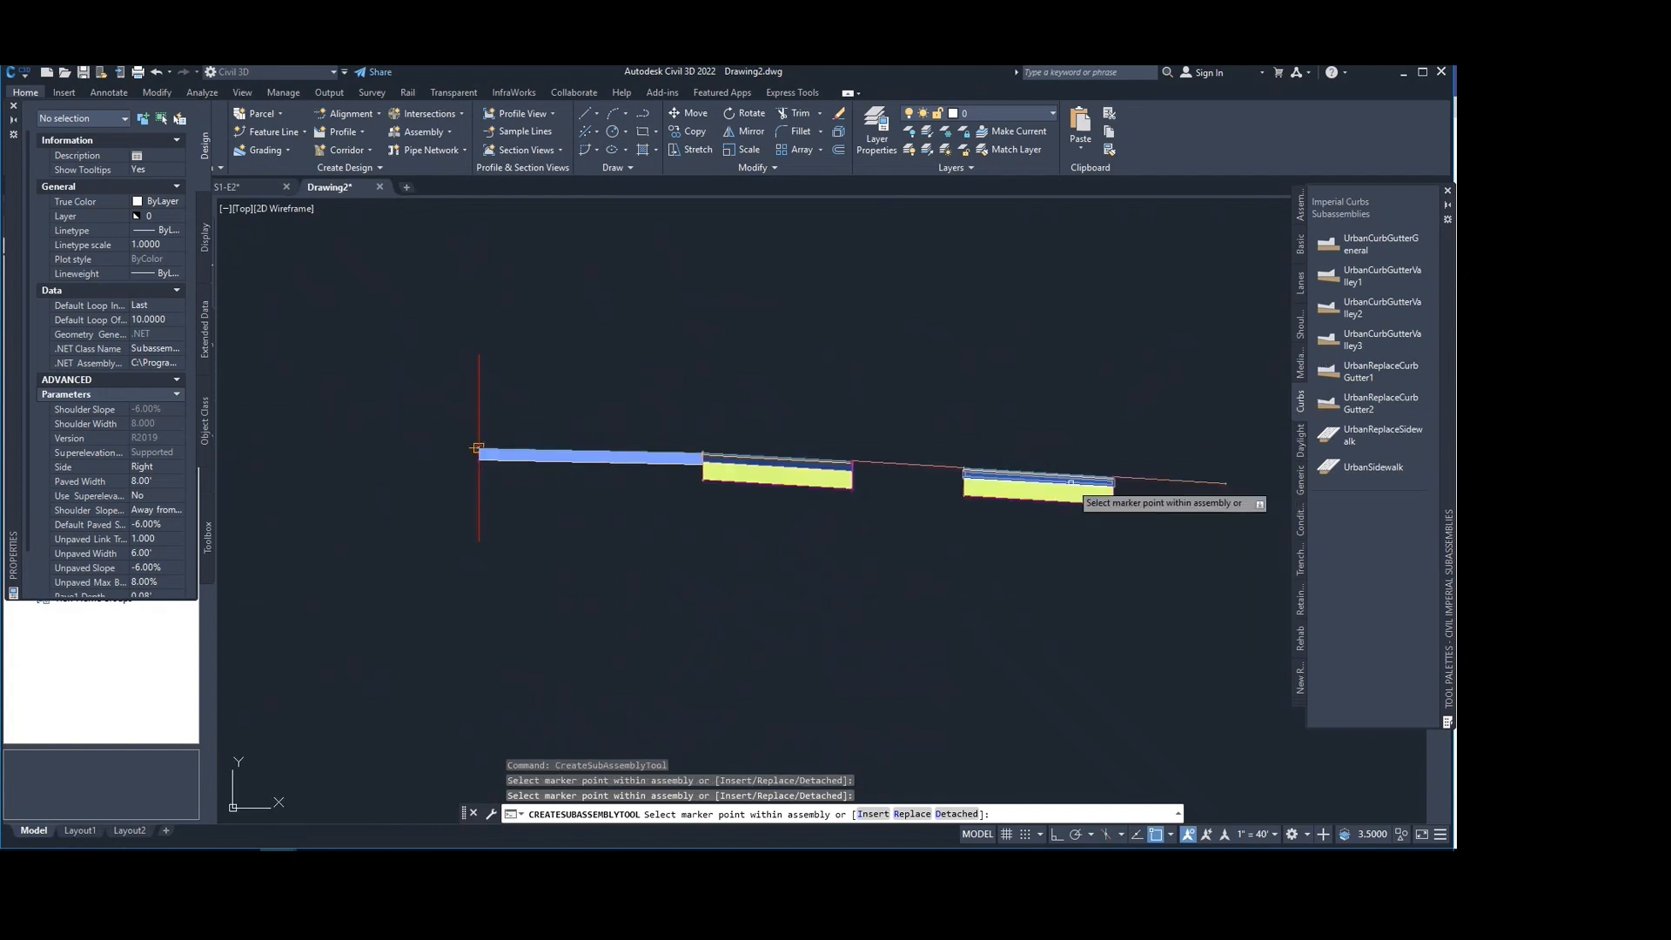
Step: Leave the placement command and delete the outer, duplicate ShoulderVerticalSubbase subassembly
key("ctrl+z")
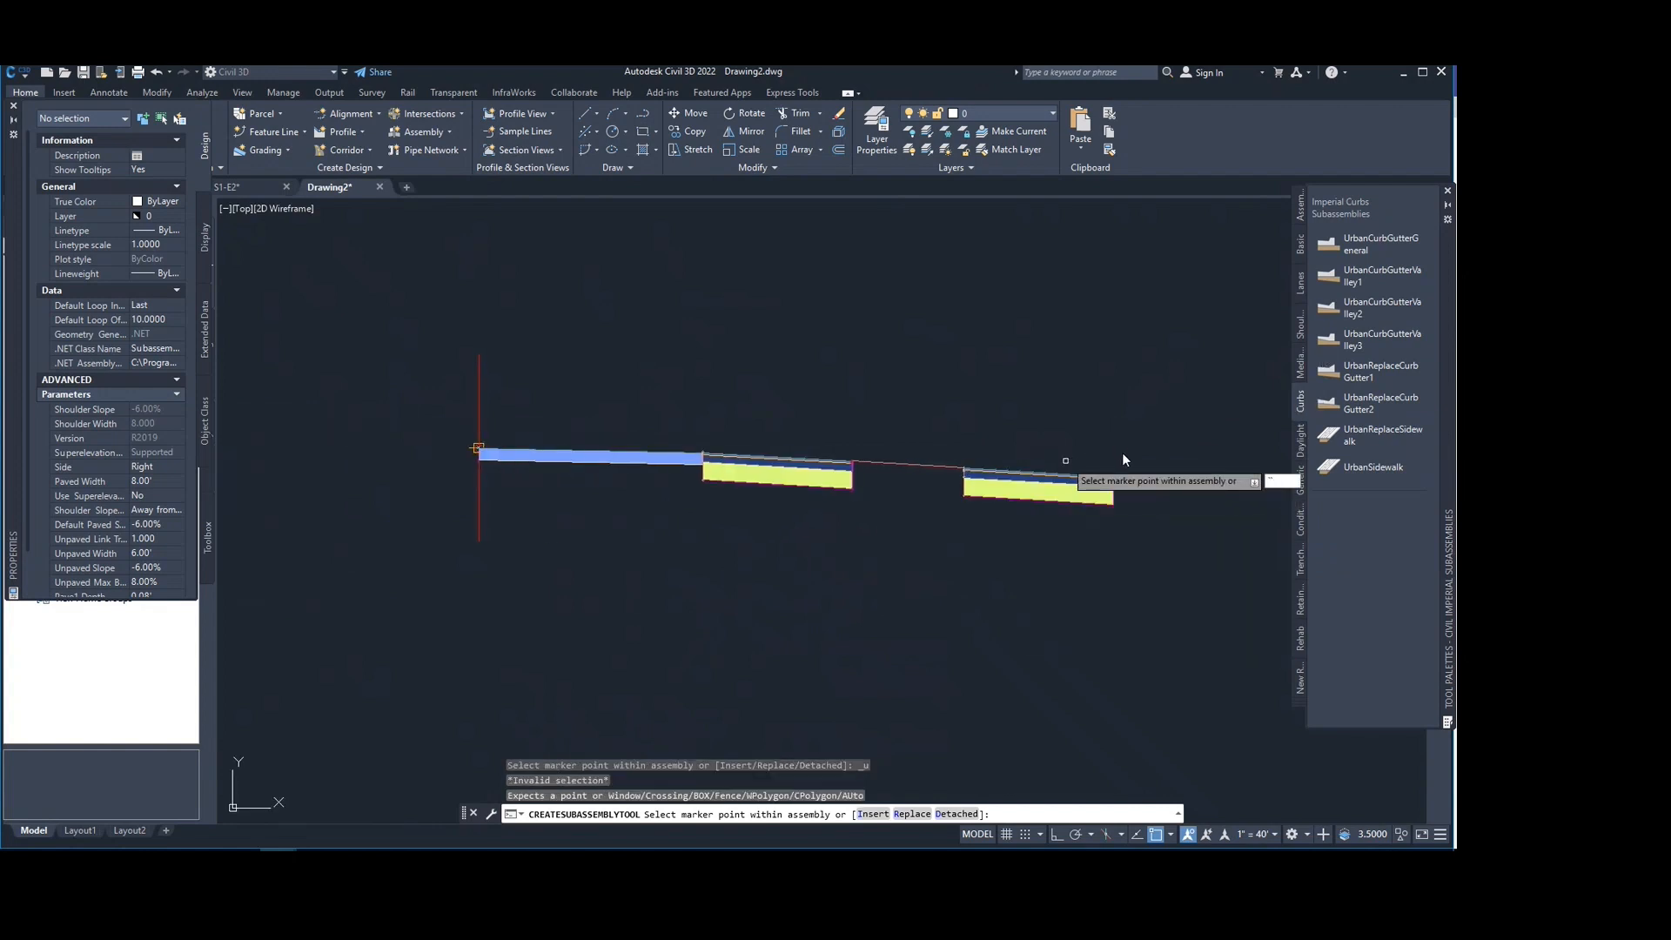
key("Escape")
key("Escape")
left_click(1148, 429)
left_click(1118, 514)
key("Delete")
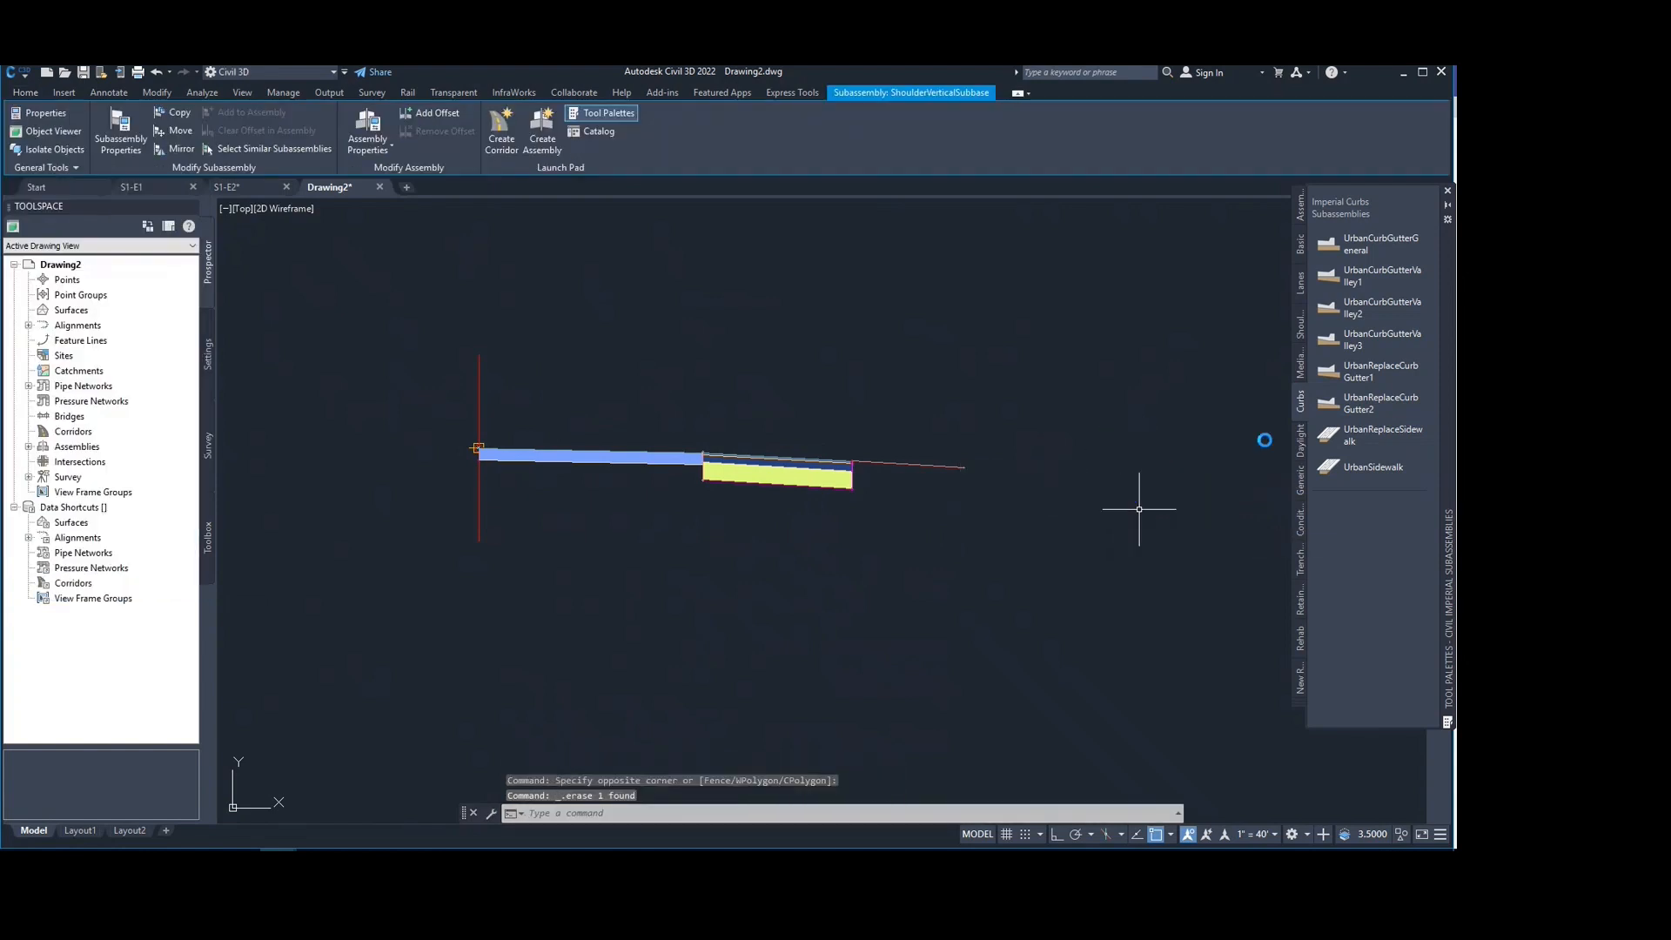
Step: Attach a right-side urban curb-and-gutter subassembly, inserted at its gutter edge, to the top outer corner of the paved shoulder
left_click(1373, 370)
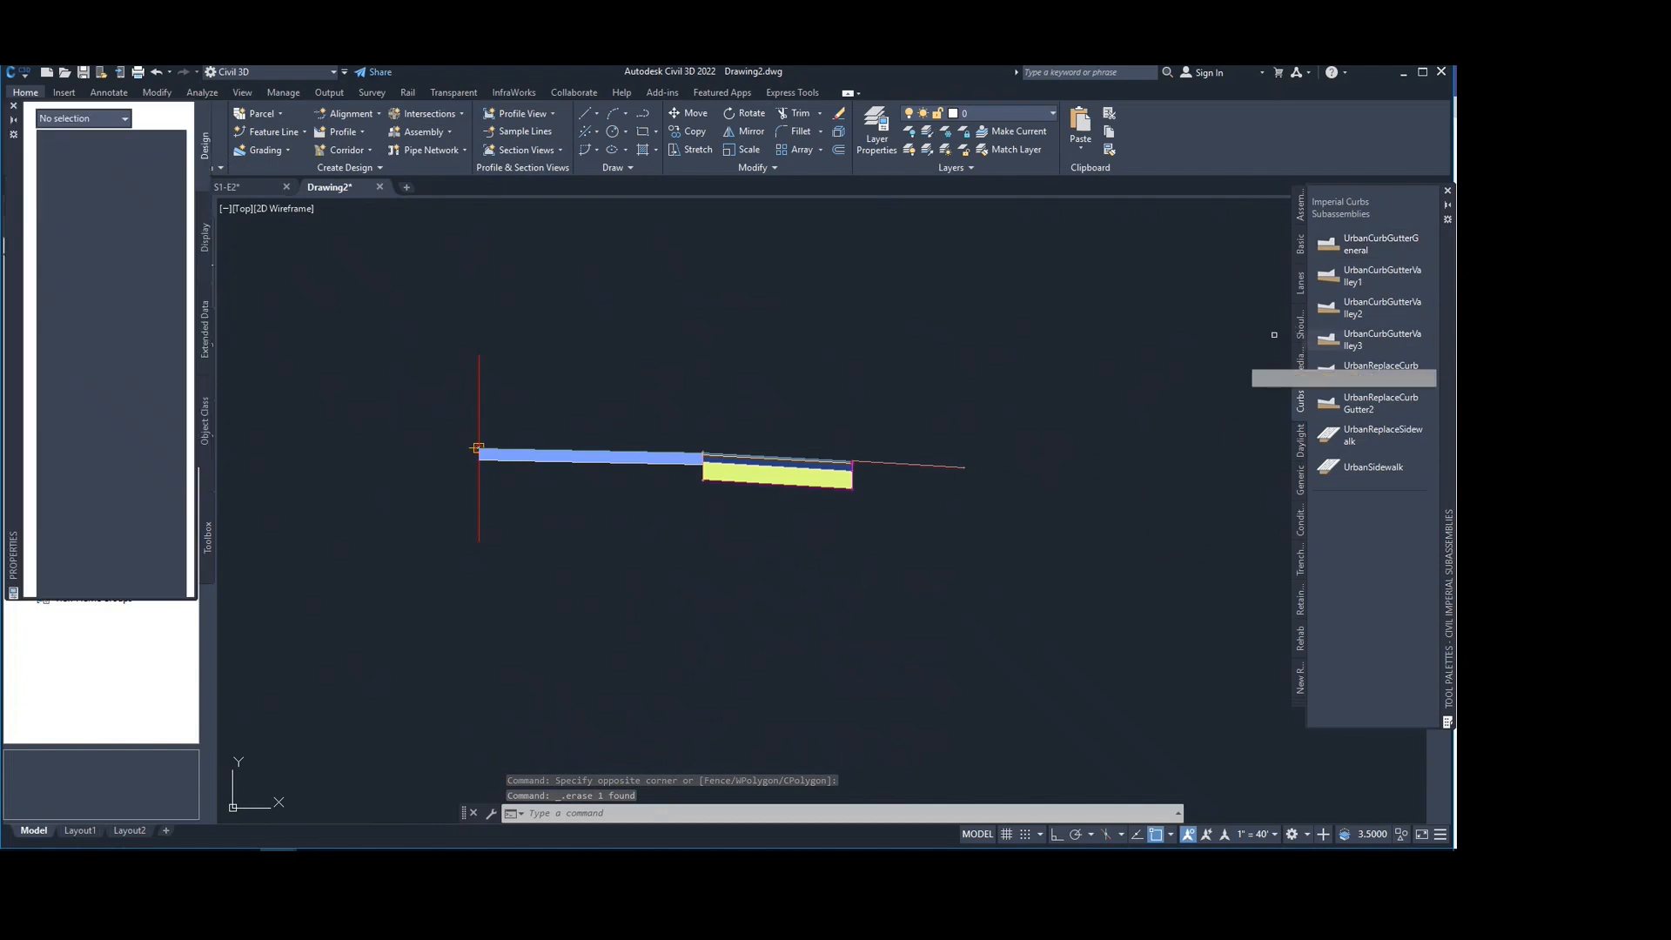
scroll(939, 461, "up", 5)
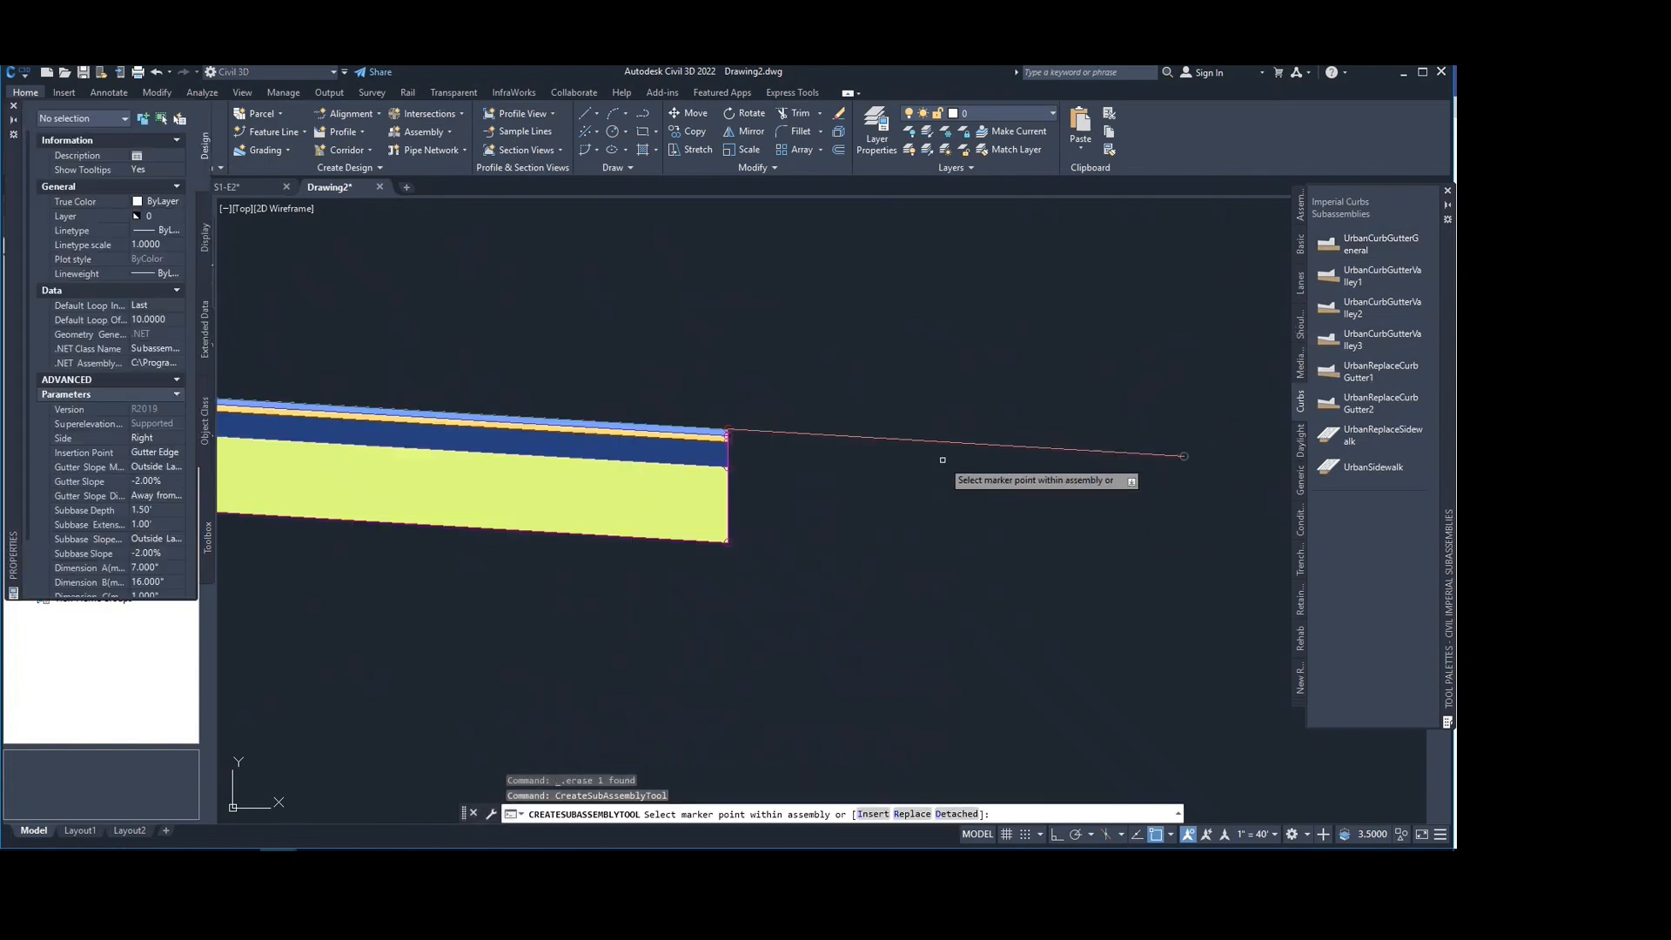
left_click(734, 432)
scroll(774, 442, "down", 5)
middle_click_drag(988, 409, 869, 433)
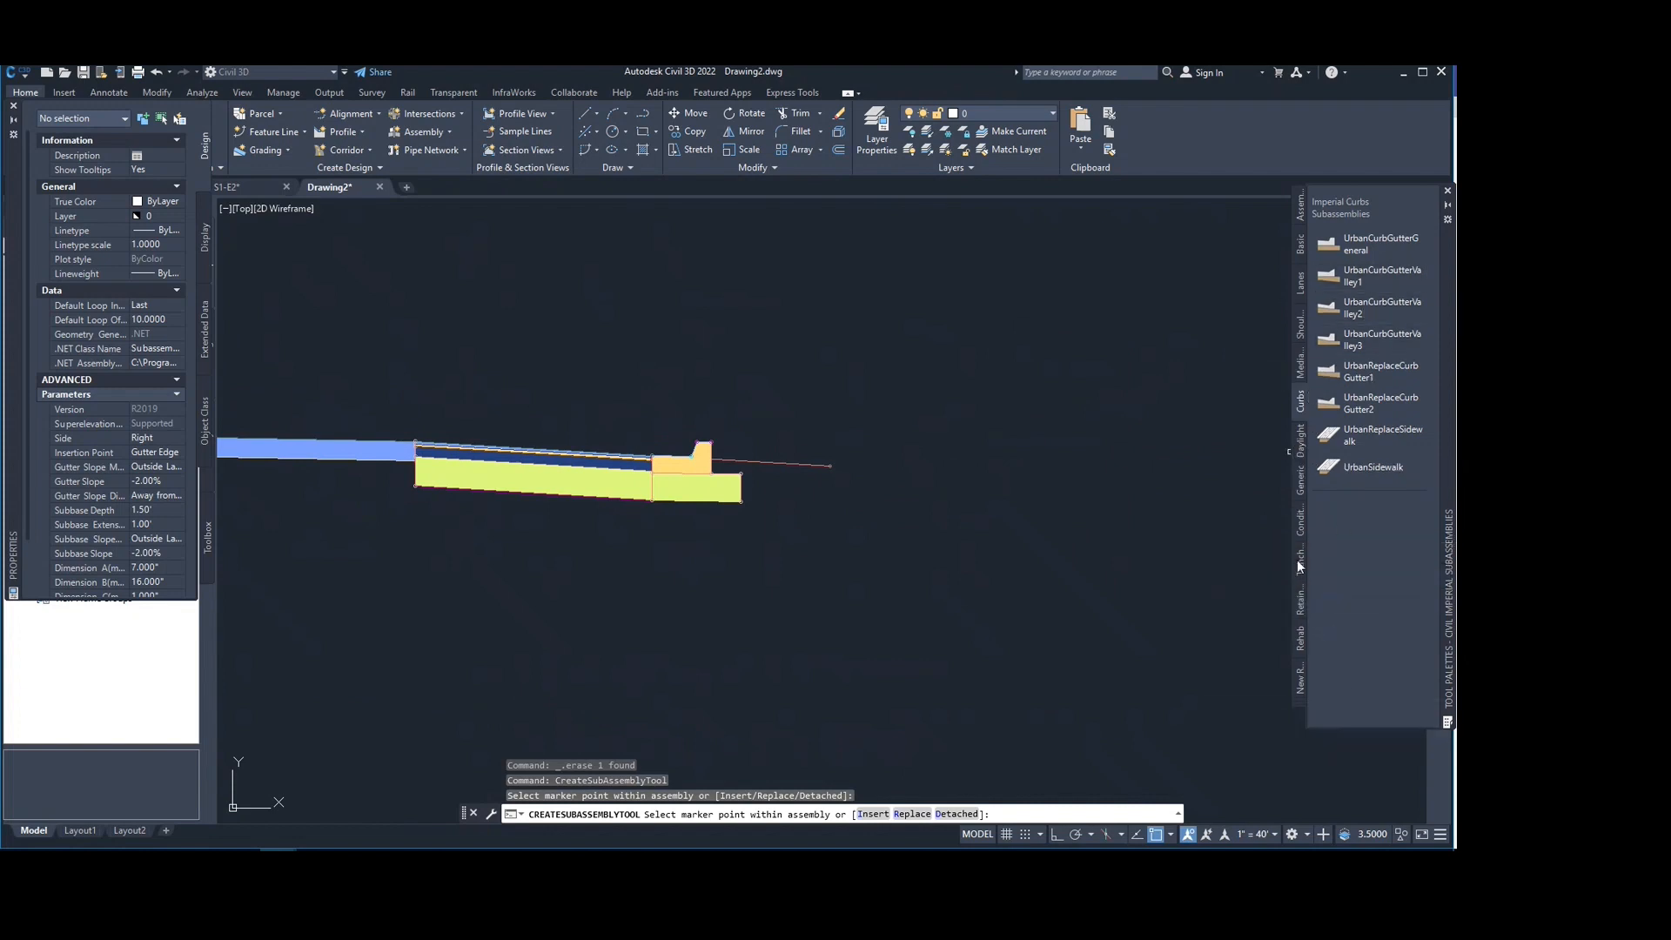
Step: Show the imperial daylight subassemblies
left_click(1296, 701)
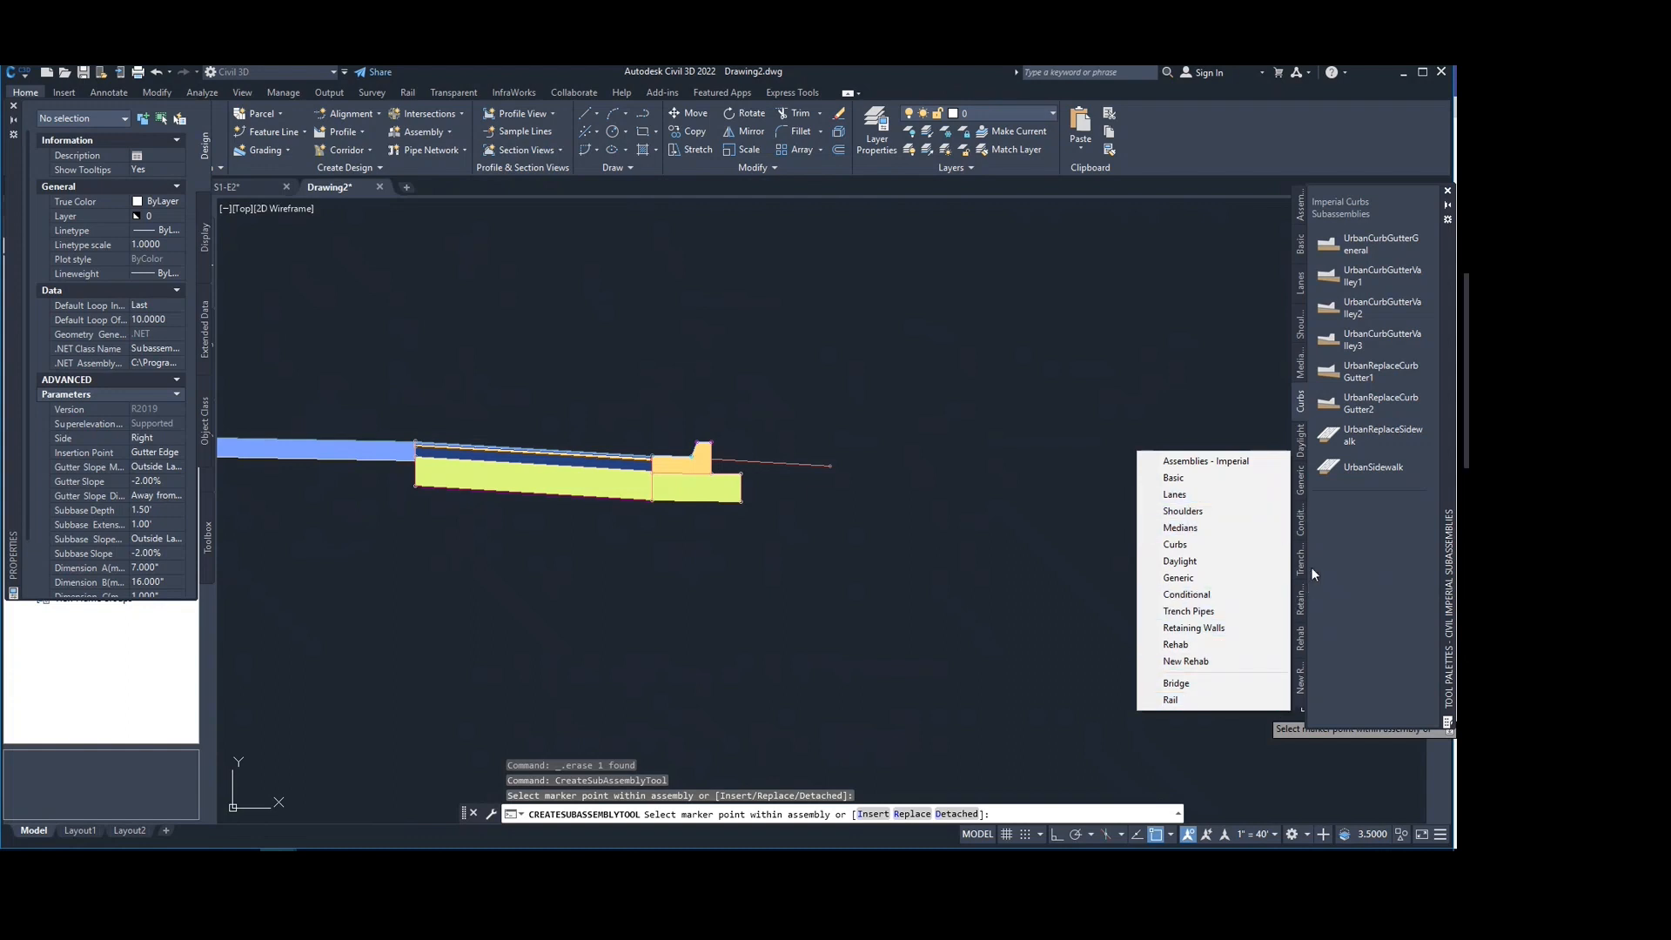
left_click(1208, 562)
scroll(744, 489, "up", 4)
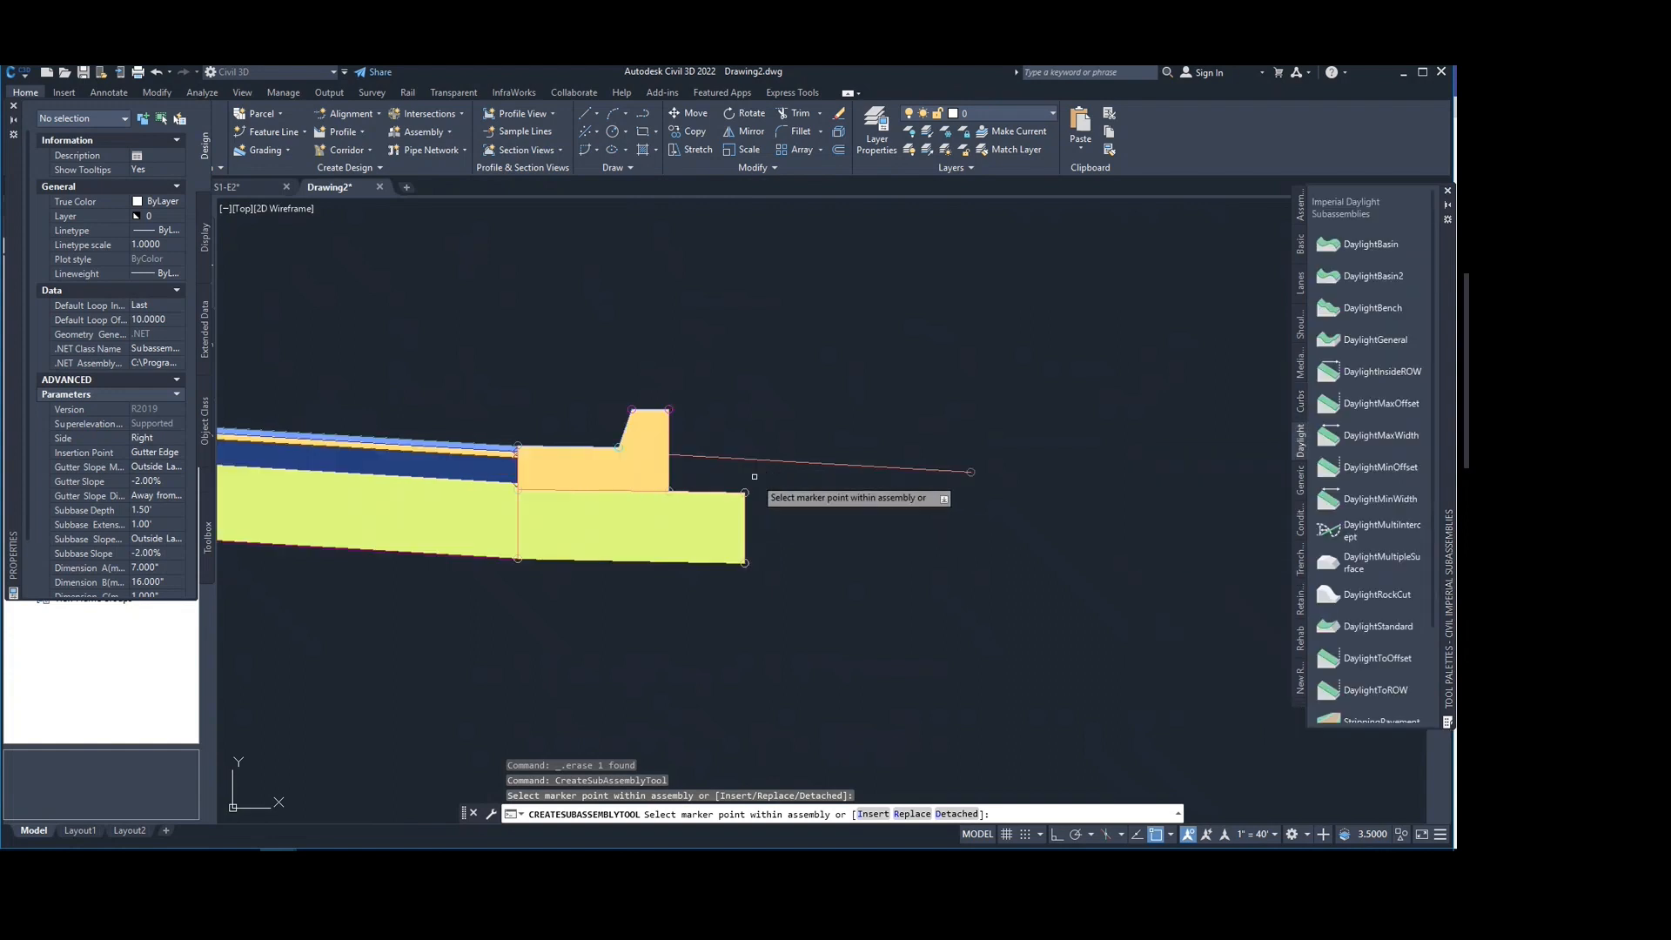
left_click(745, 492)
key("Escape")
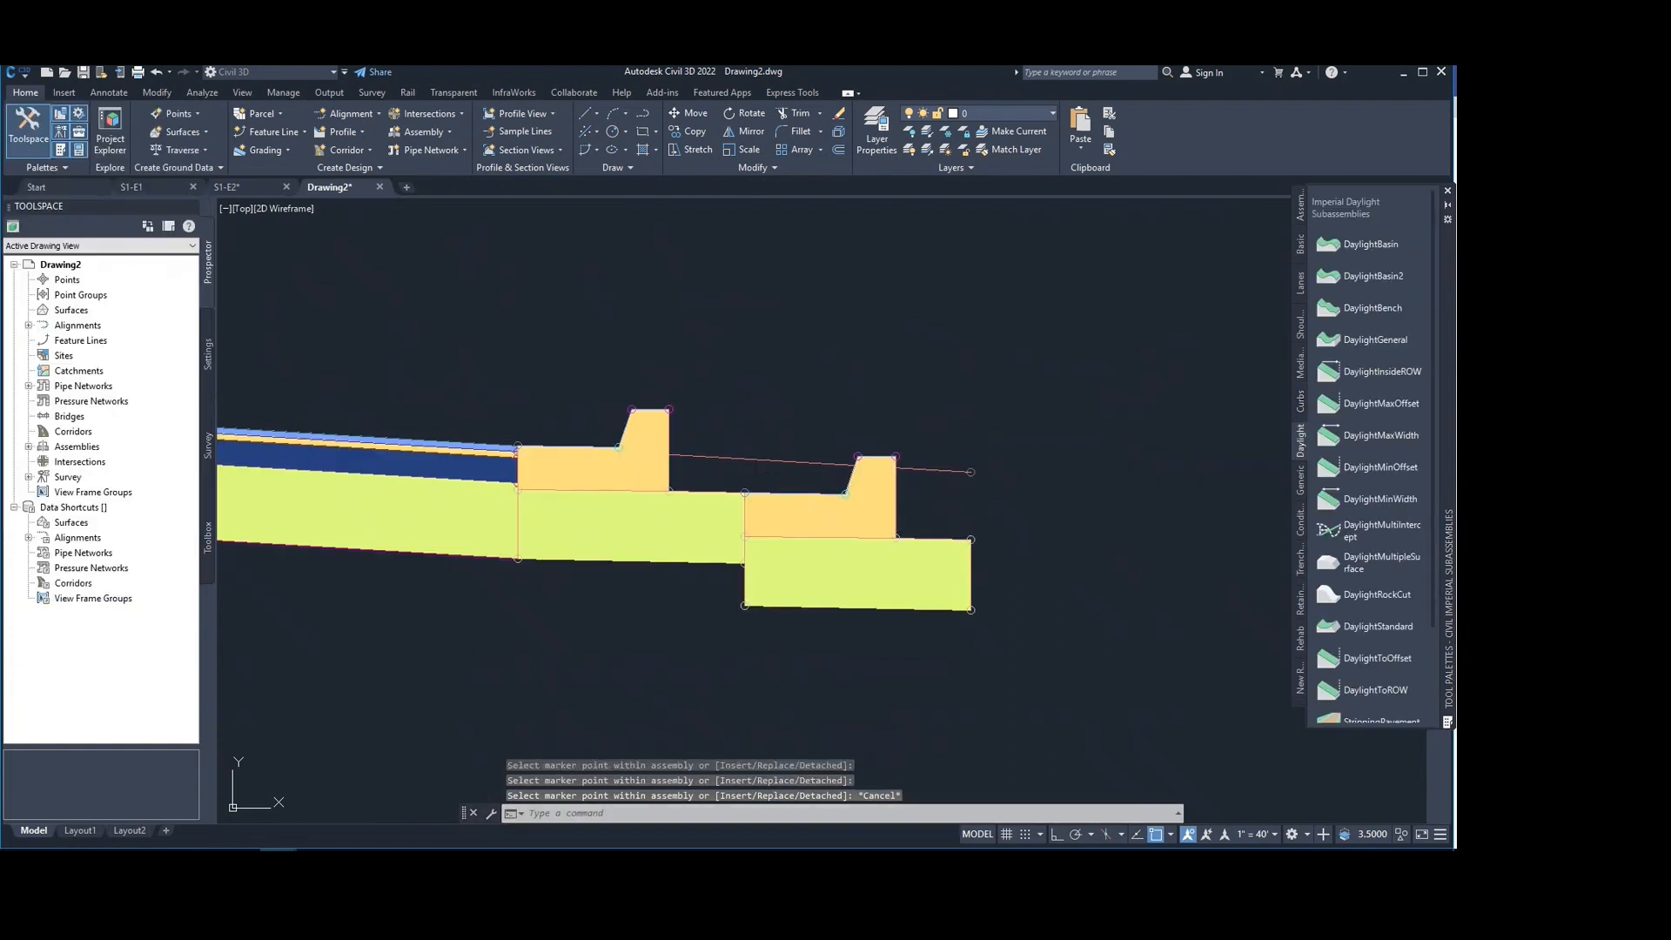
left_click(918, 557)
key("Delete")
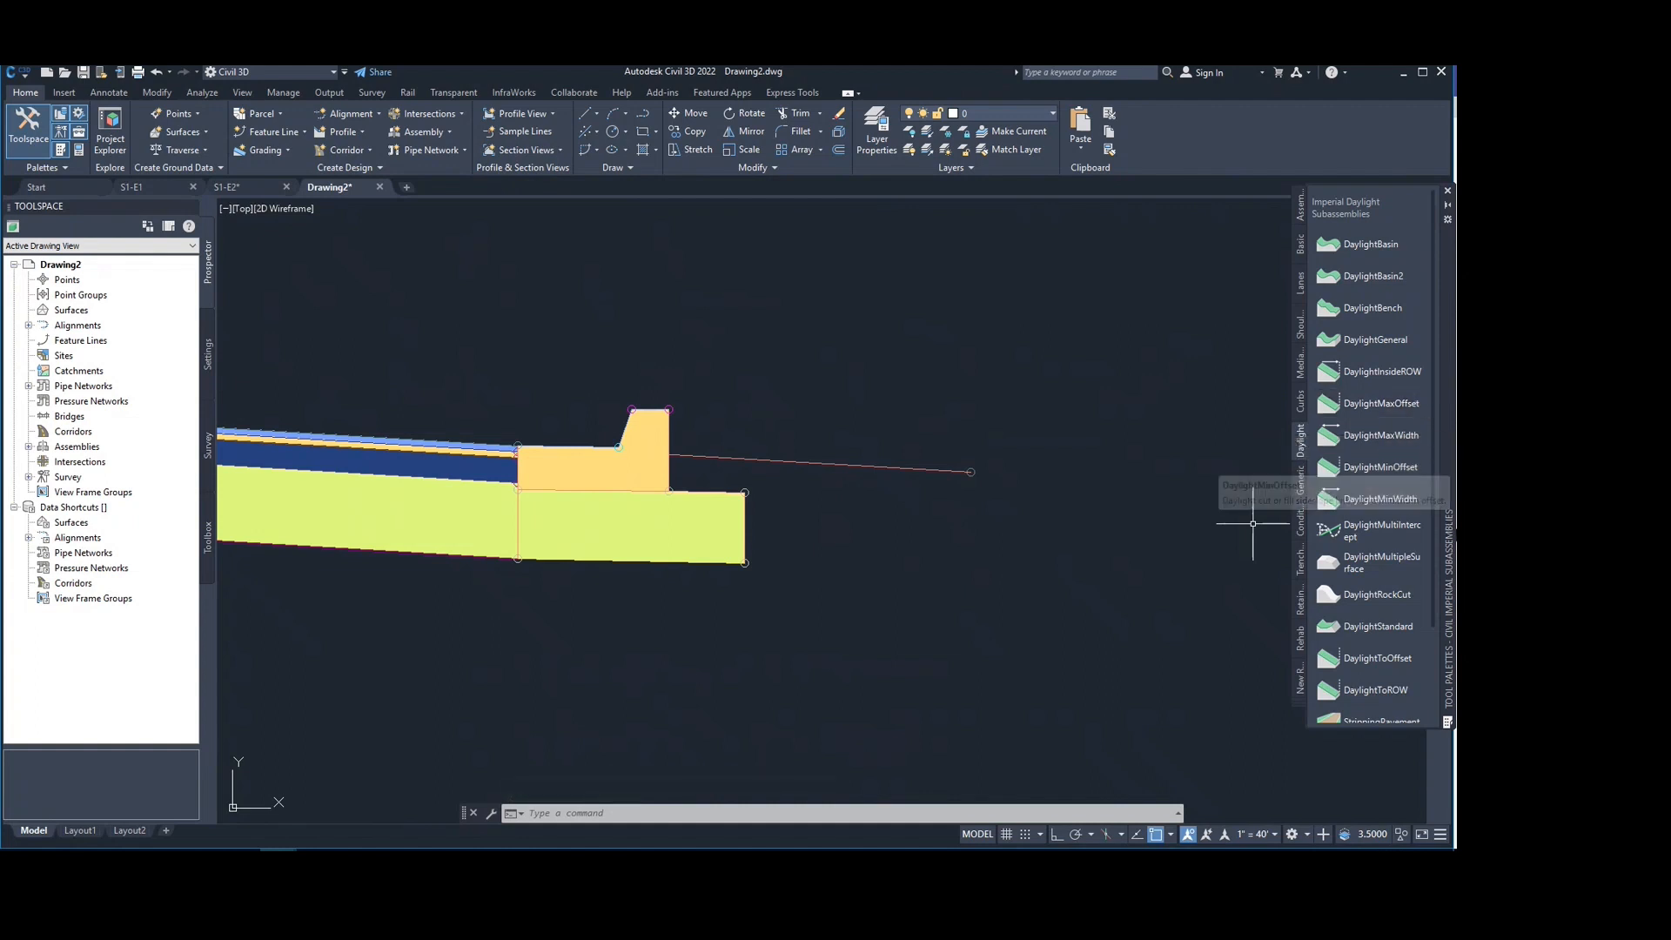
Step: Attach a DaylightToROW subassembly with a 10 ft ROW offset to the top outer corner of the curb's subbase
scroll(1432, 583, "down", 3)
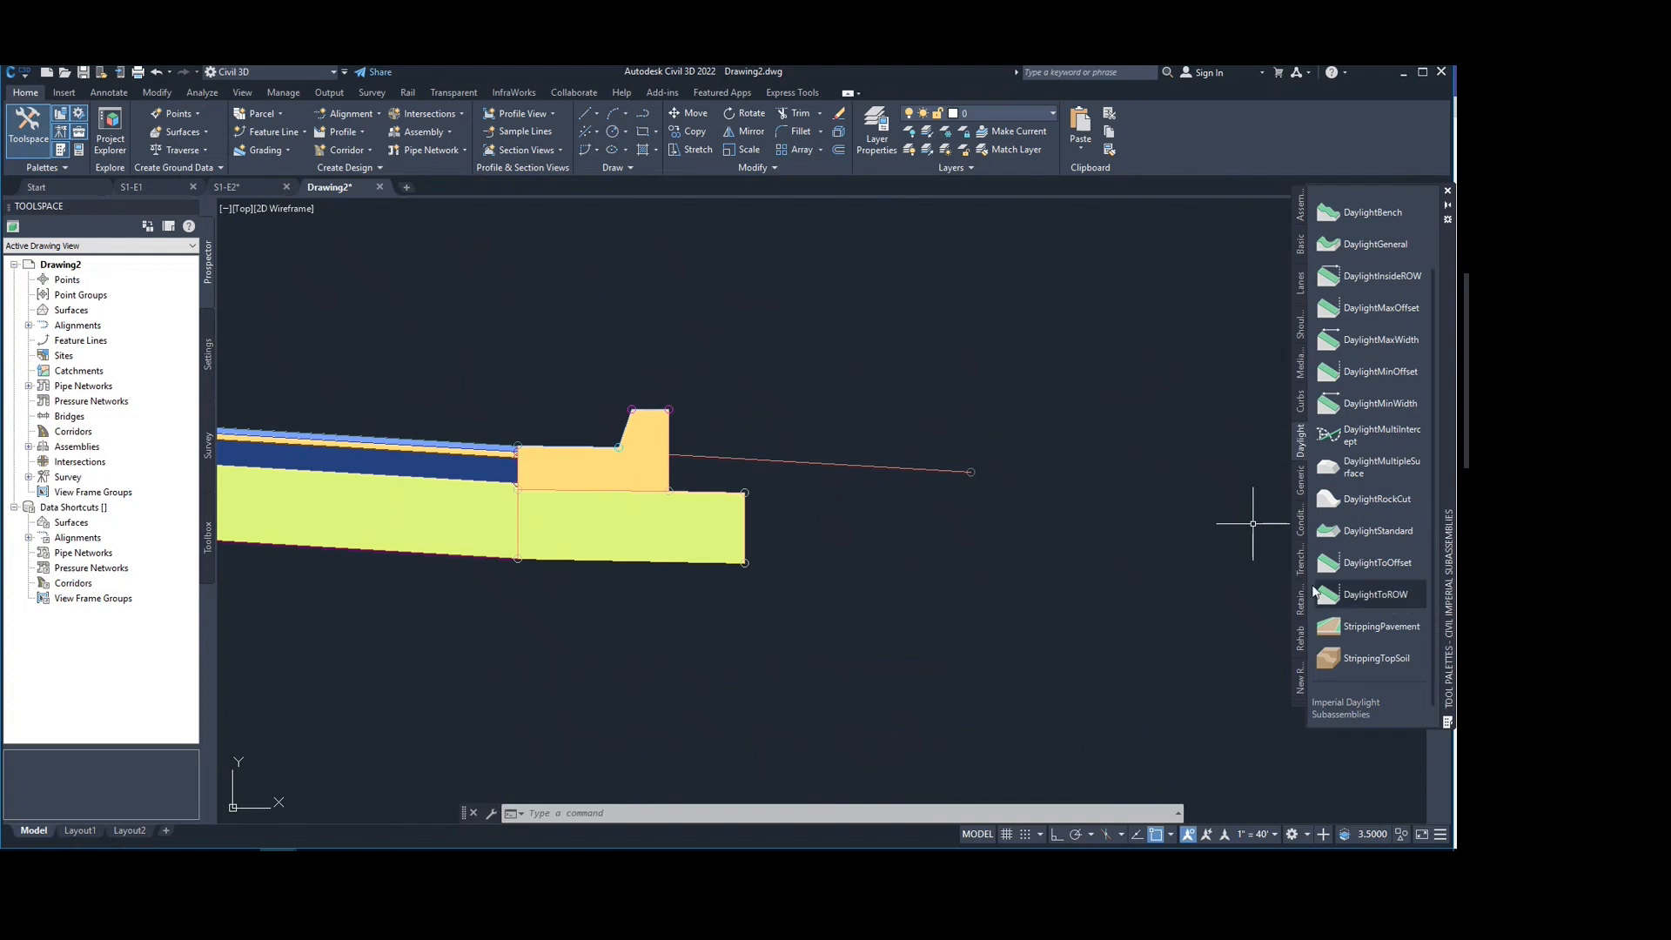
left_click(1369, 593)
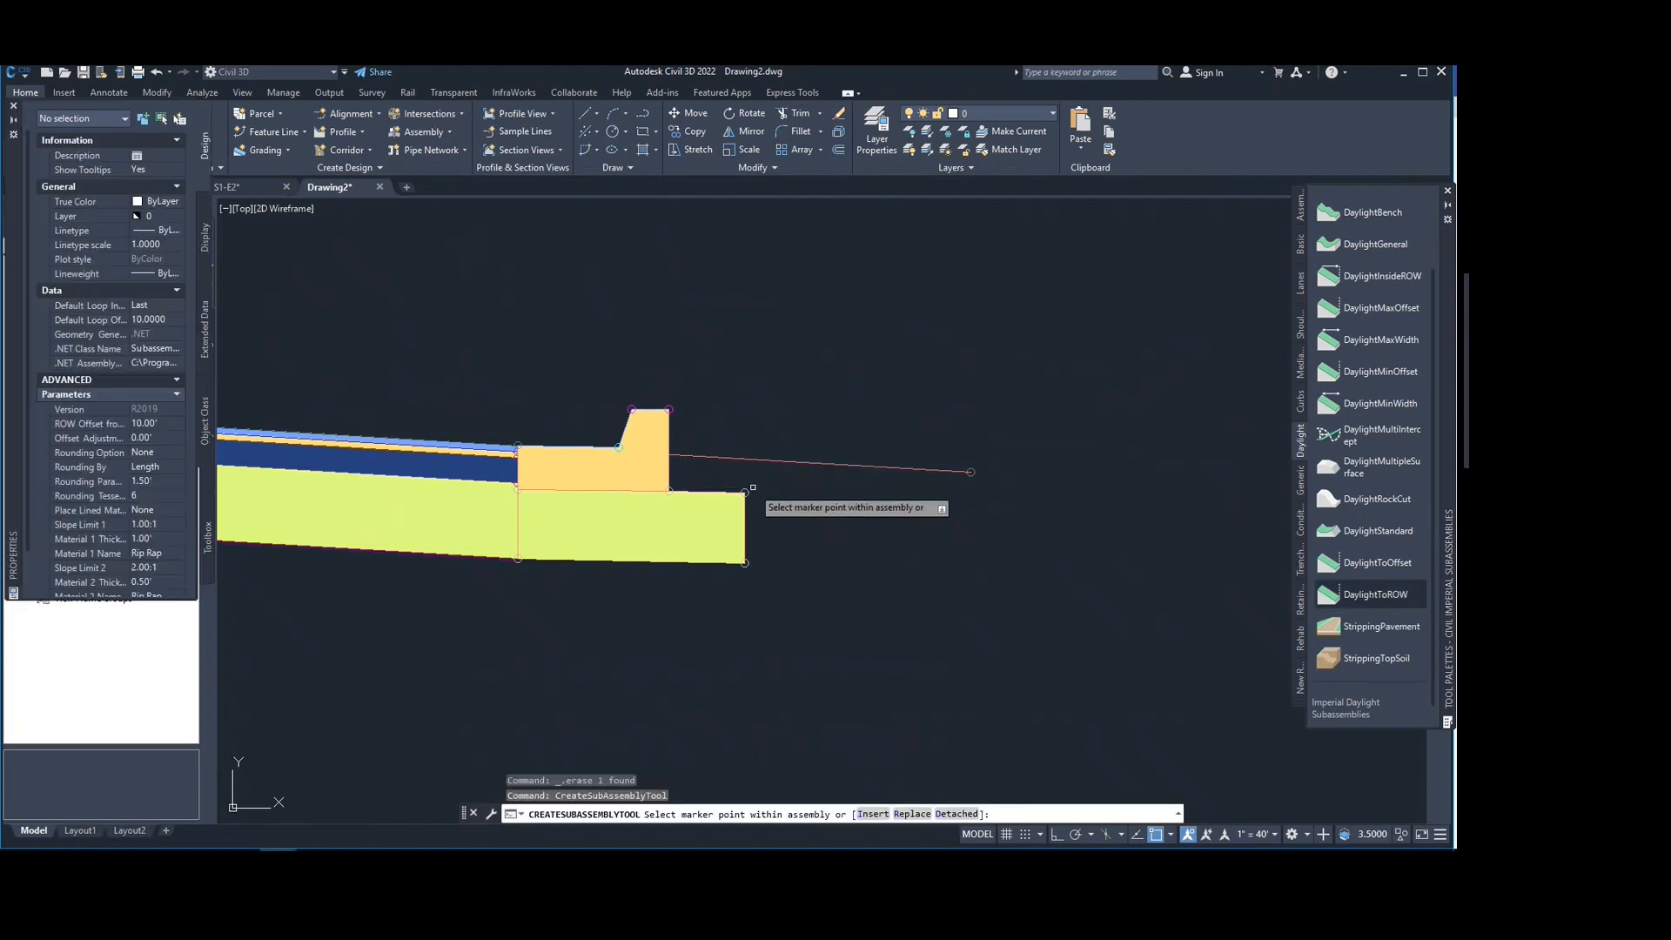
scroll(879, 365, "down", 5)
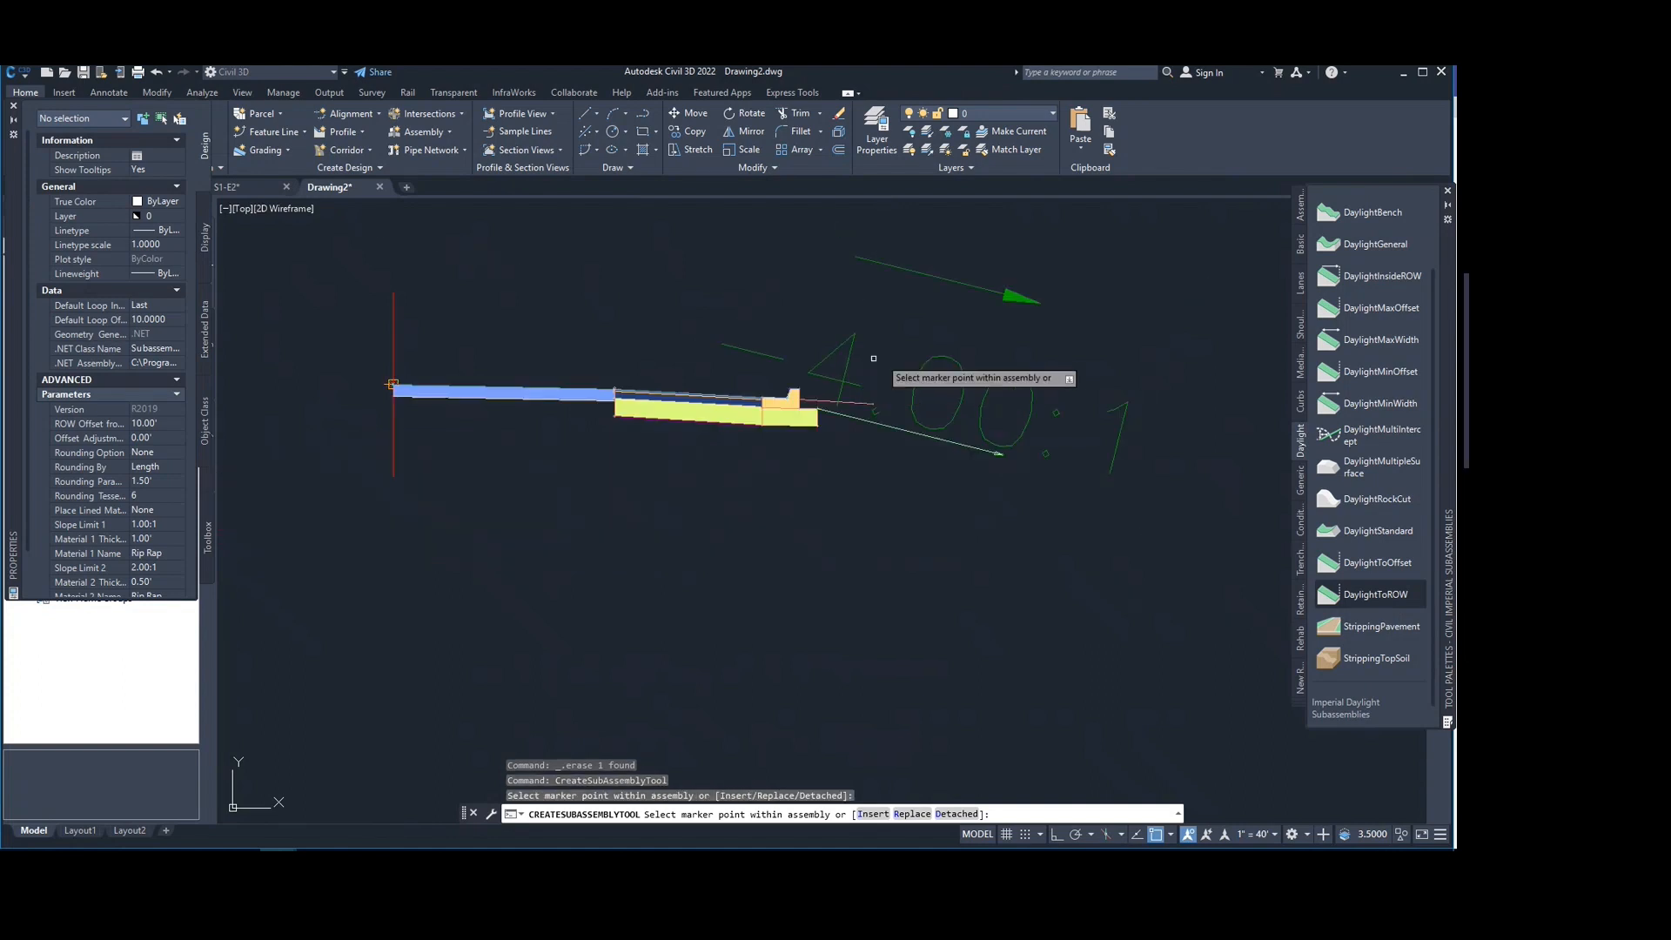
key("Escape")
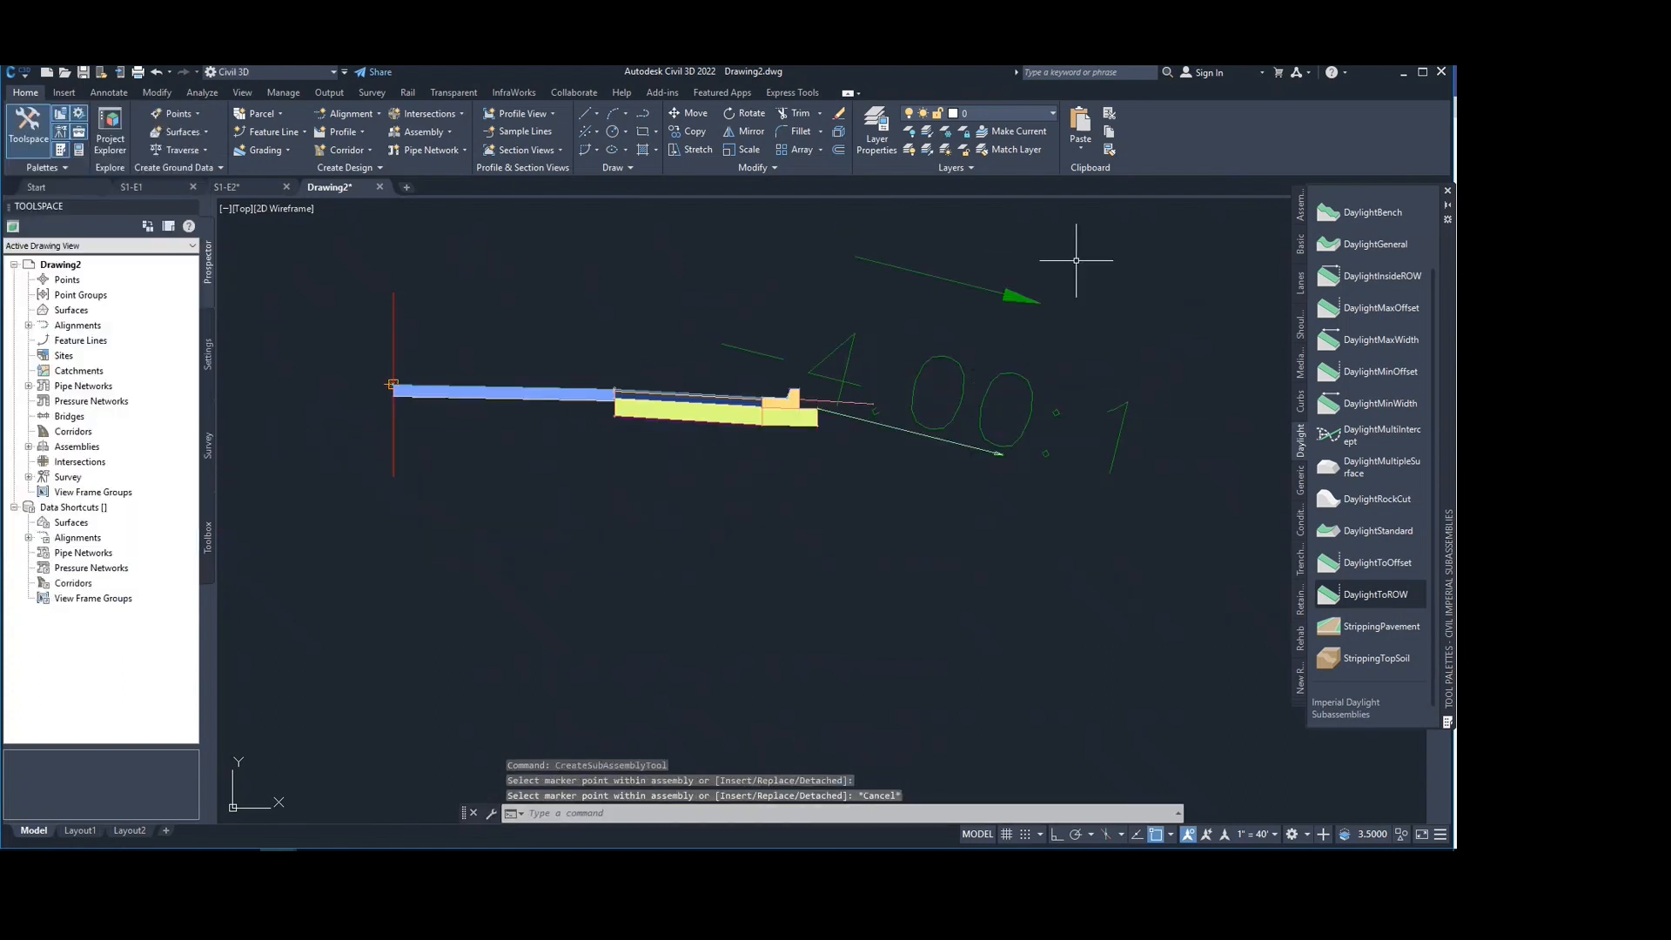
middle_click_drag(1065, 353, 945, 368)
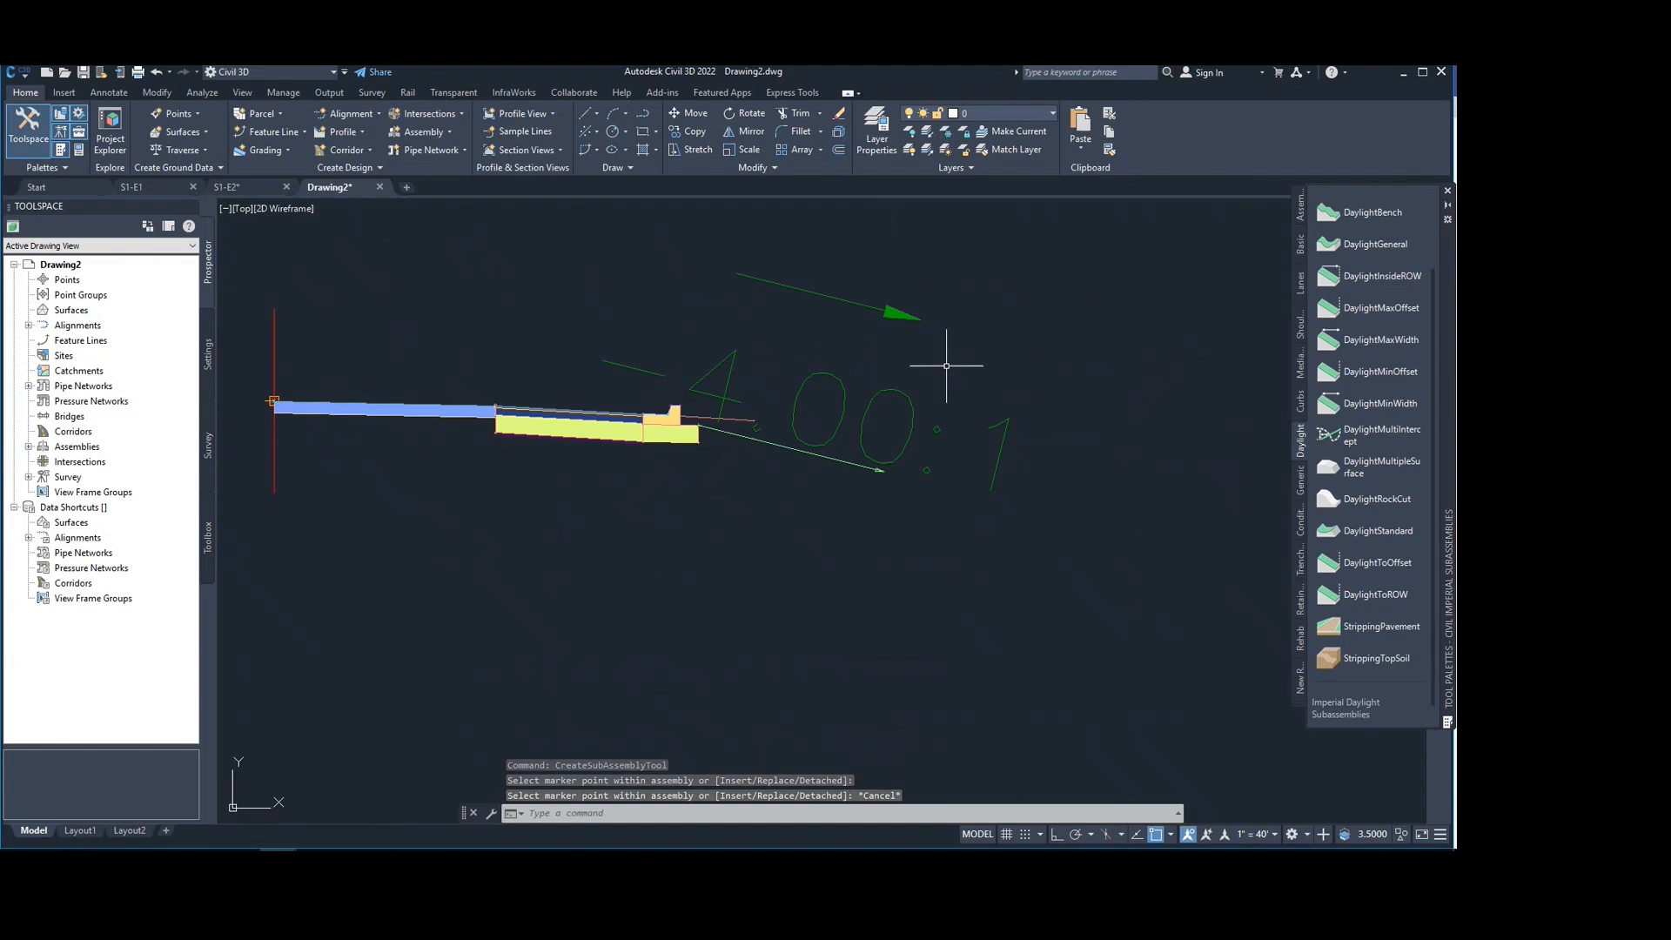
middle_click_drag(745, 429, 1081, 418)
scroll(973, 417, "down", 2)
middle_click_drag(964, 416, 882, 445)
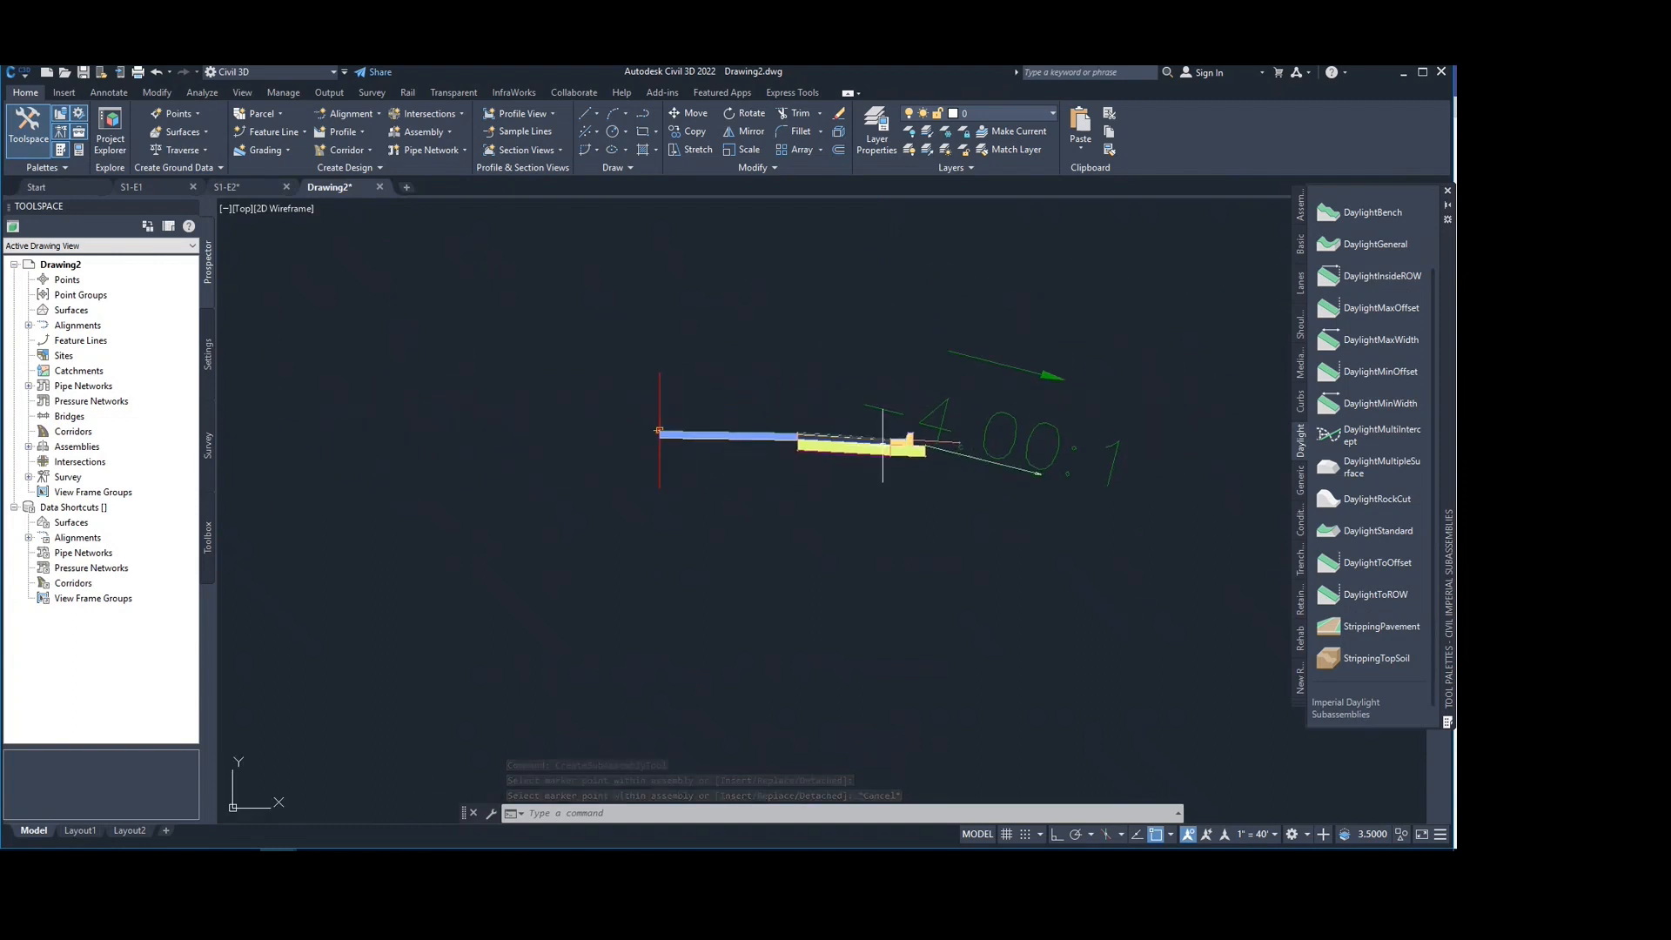
scroll(883, 444, "up", 2)
mouse_move(783, 414)
middle_mouse_down()
mouse_move(841, 381)
mouse_move(912, 406)
middle_mouse_up()
scroll(851, 400, "down", 2)
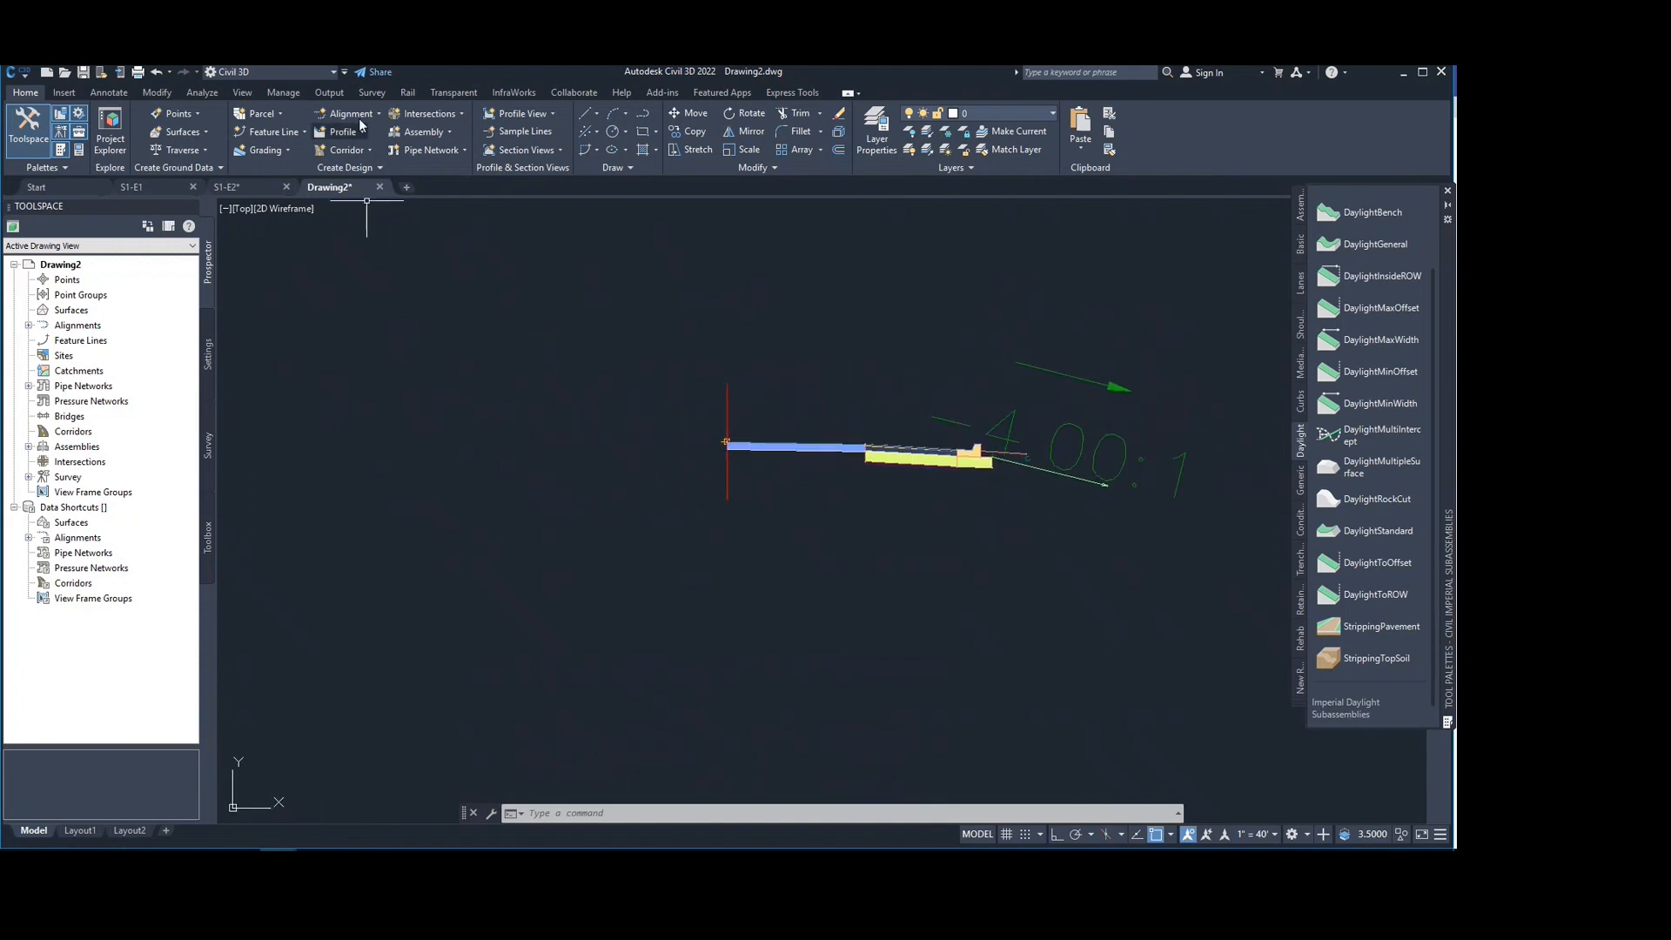
Step: Create an assembly named Assembly -2 of type Other, with Basic style and All Codes, and place its baseline in an empty area
left_click(425, 133)
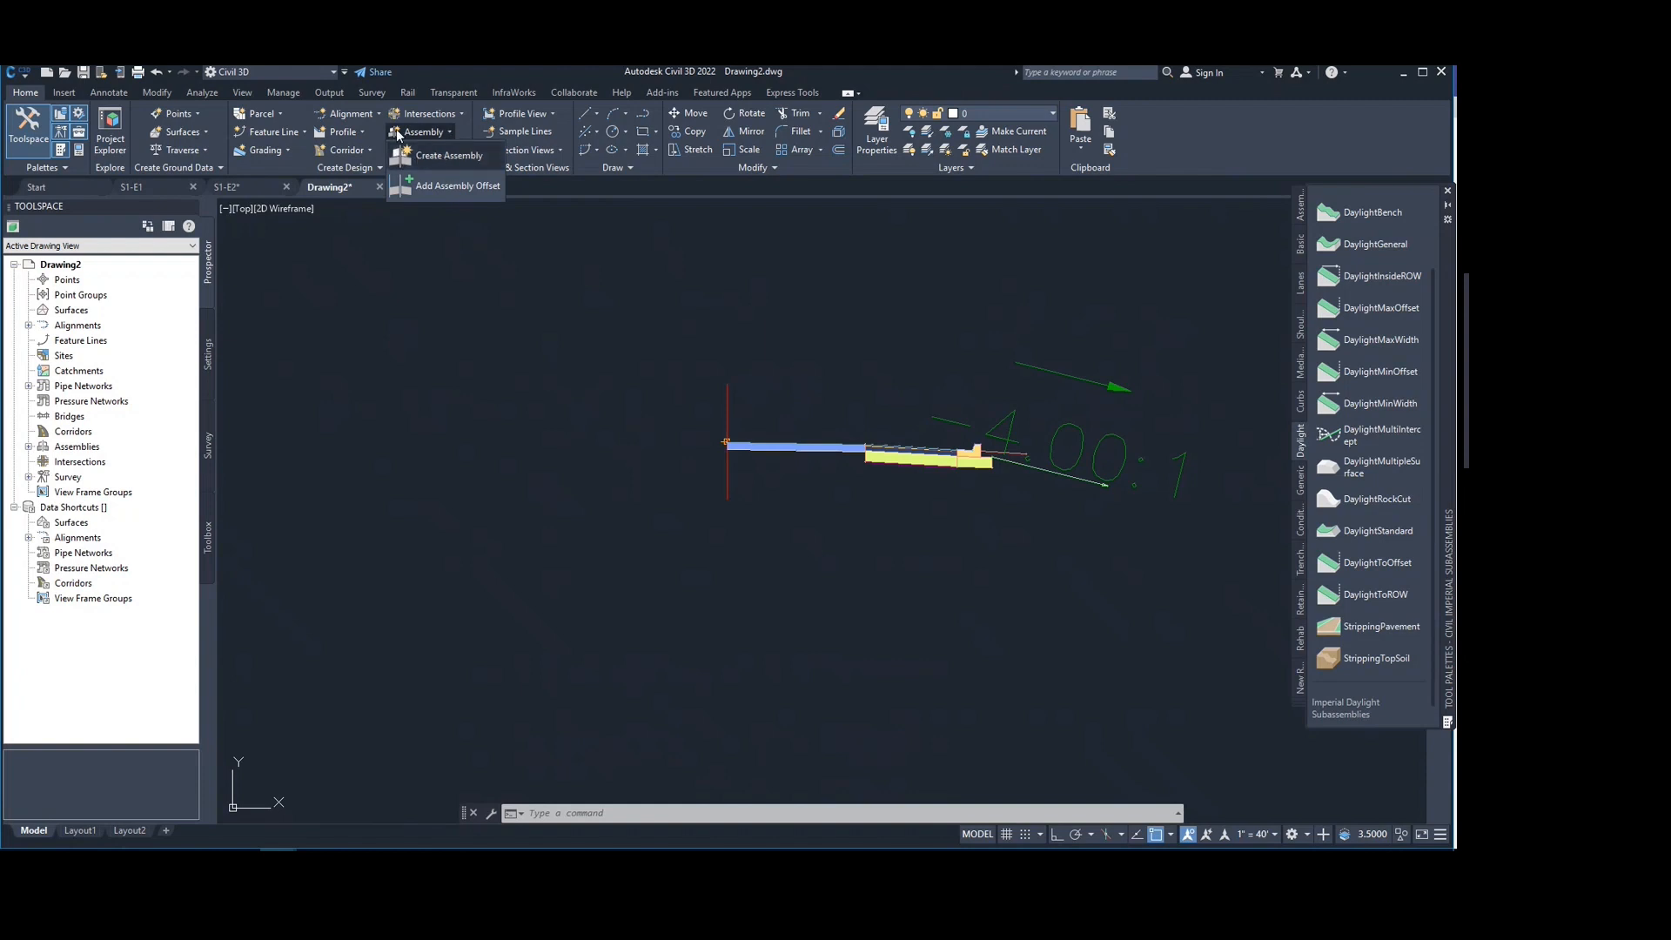
left_click(435, 155)
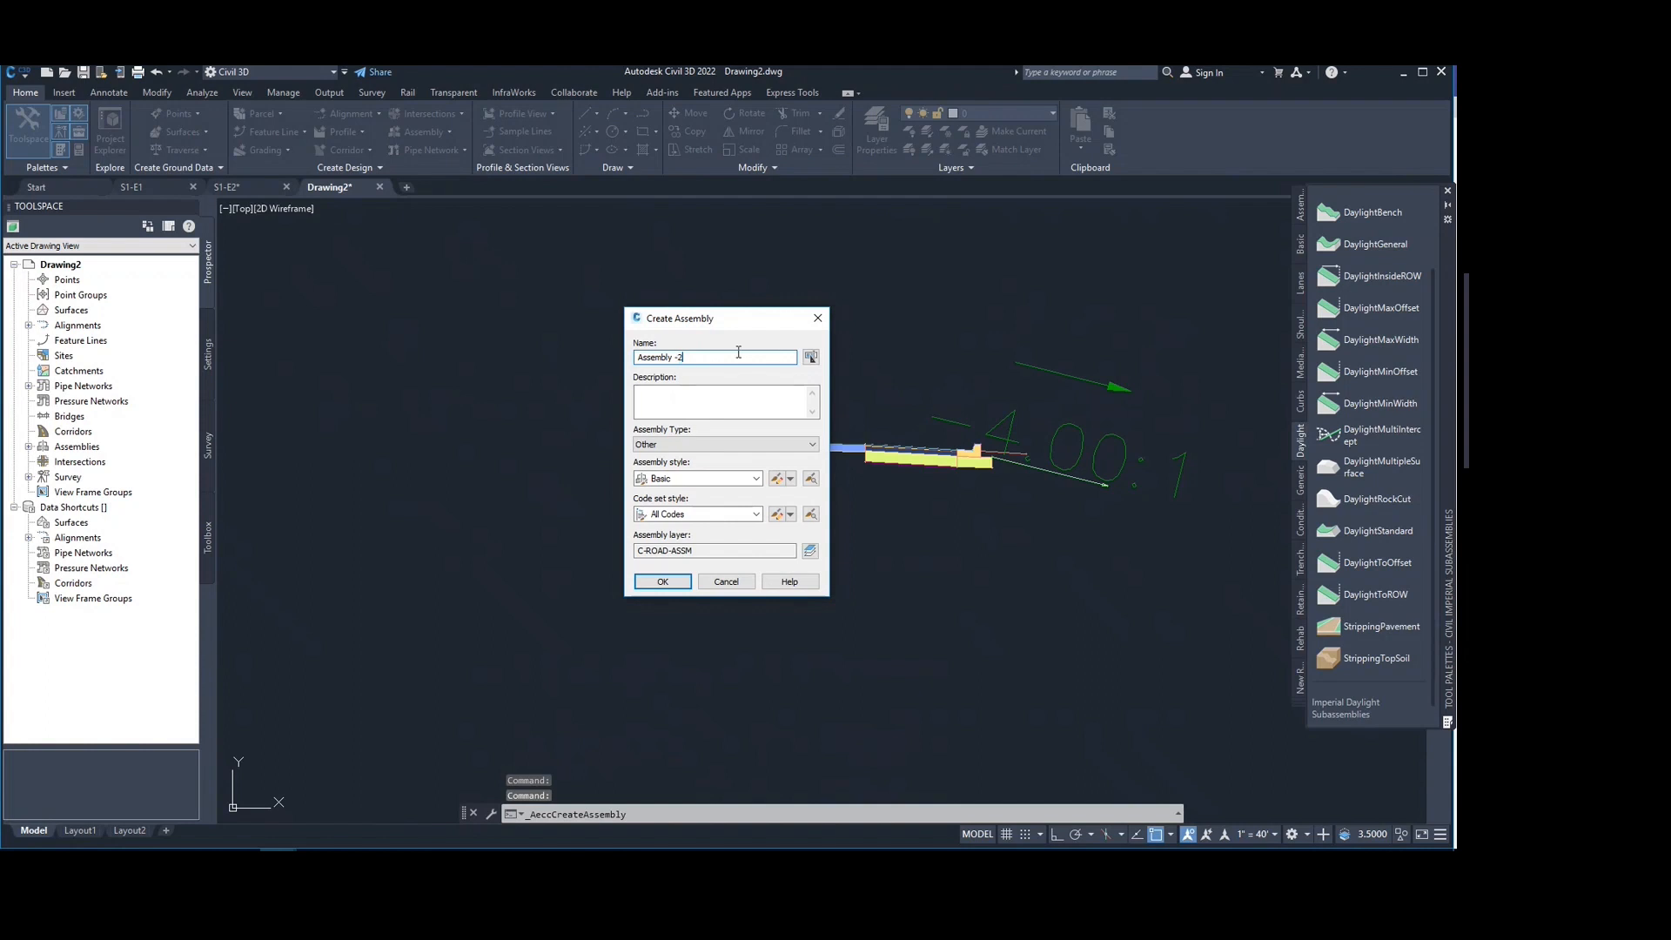
left_click(663, 582)
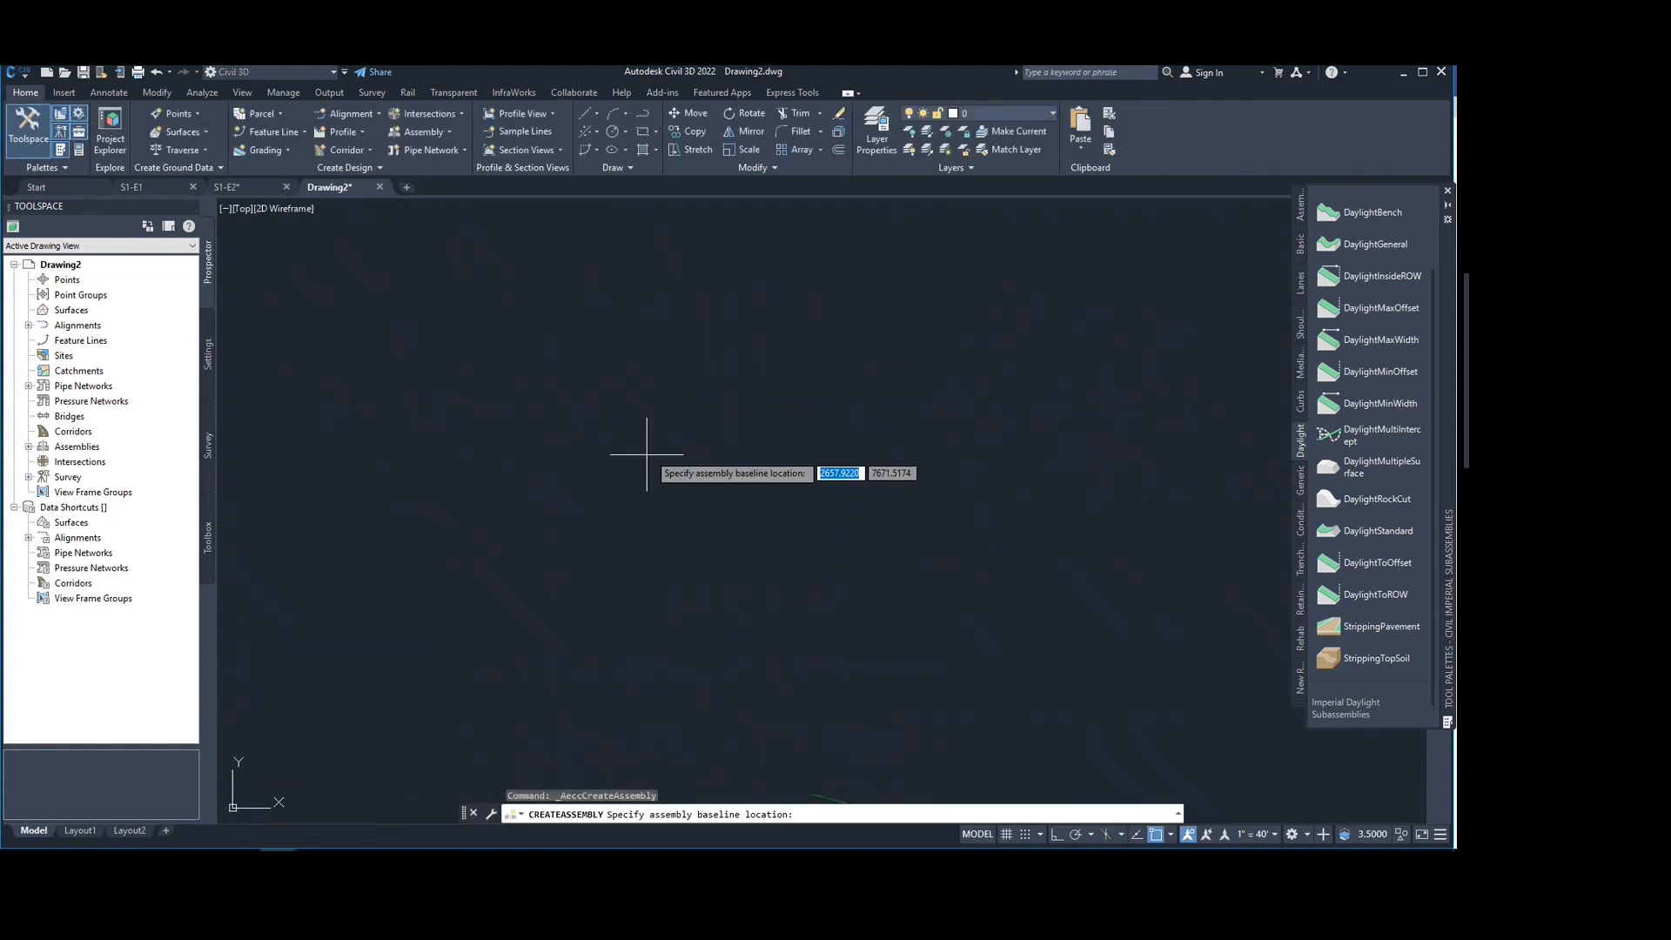
left_click(633, 475)
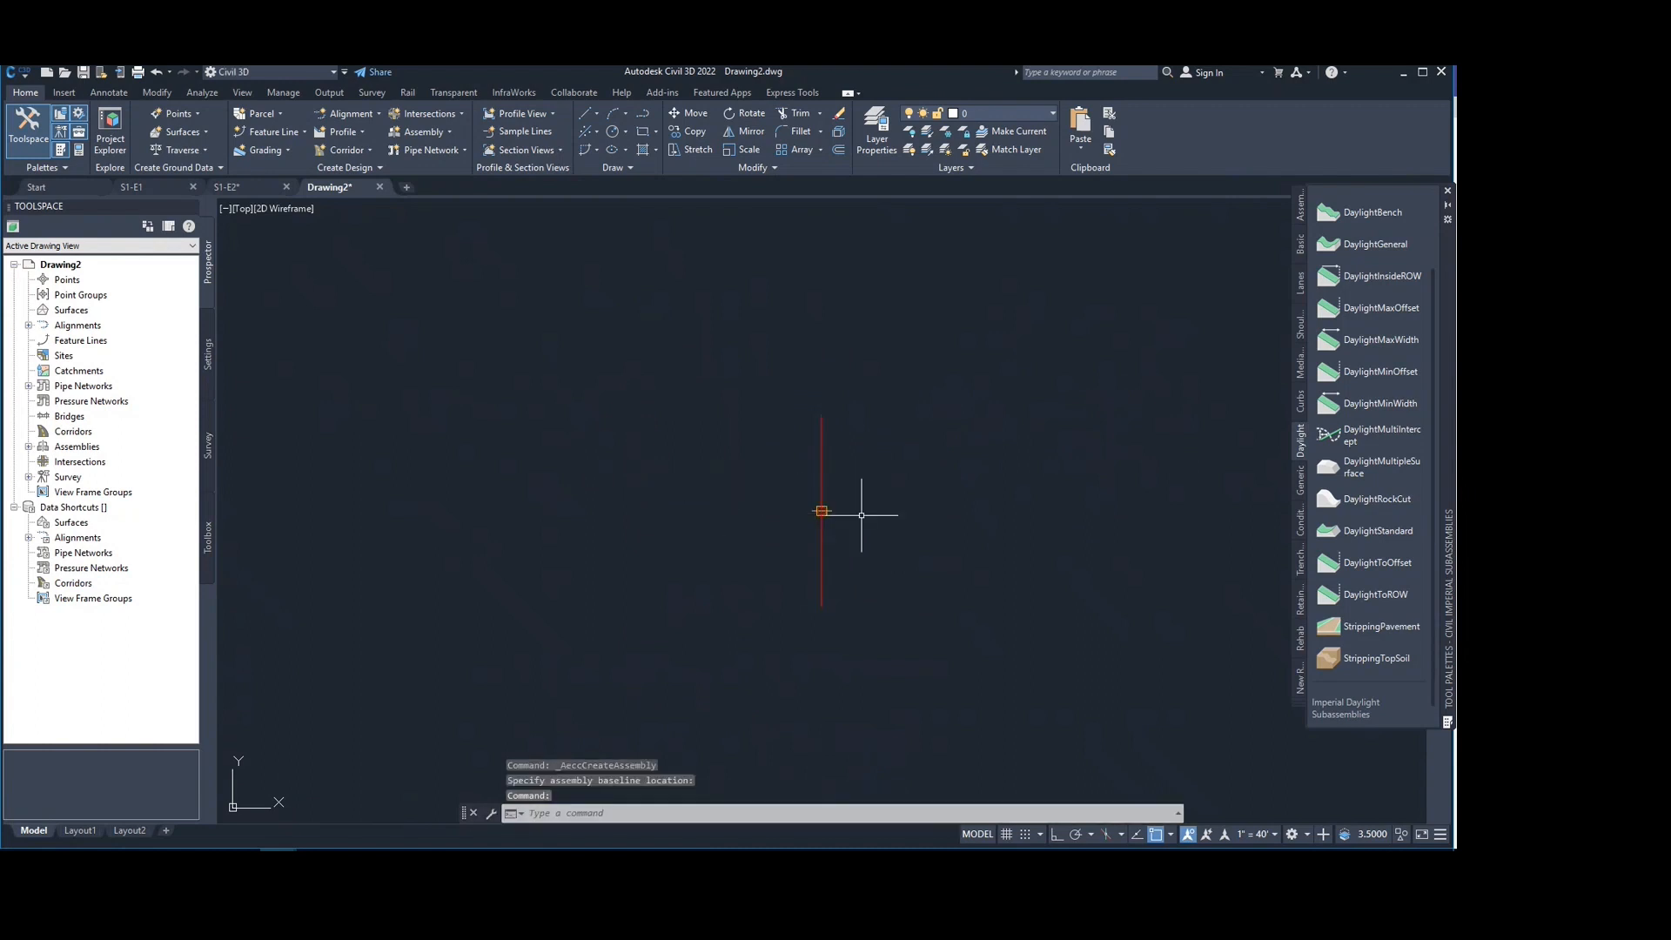
middle_click_drag(862, 515, 777, 467)
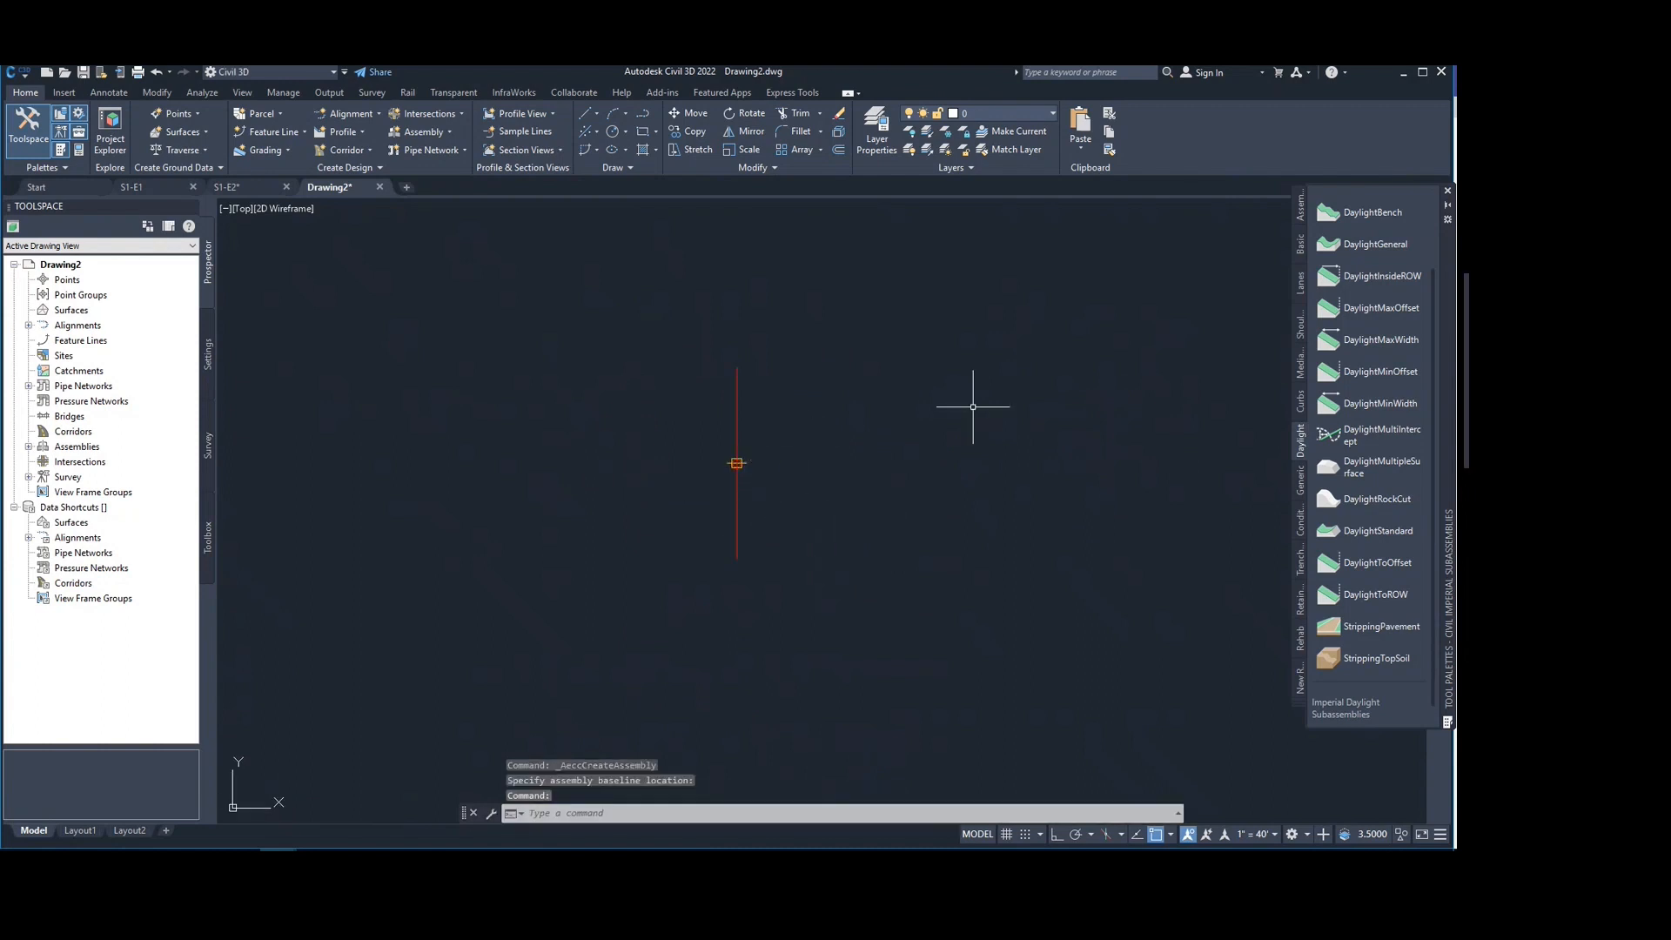
Step: Attach a right-side BasicLane, 12 ft wide and 0.67 ft deep at -2% slope, to the new assembly's baseline marker
left_click(1302, 213)
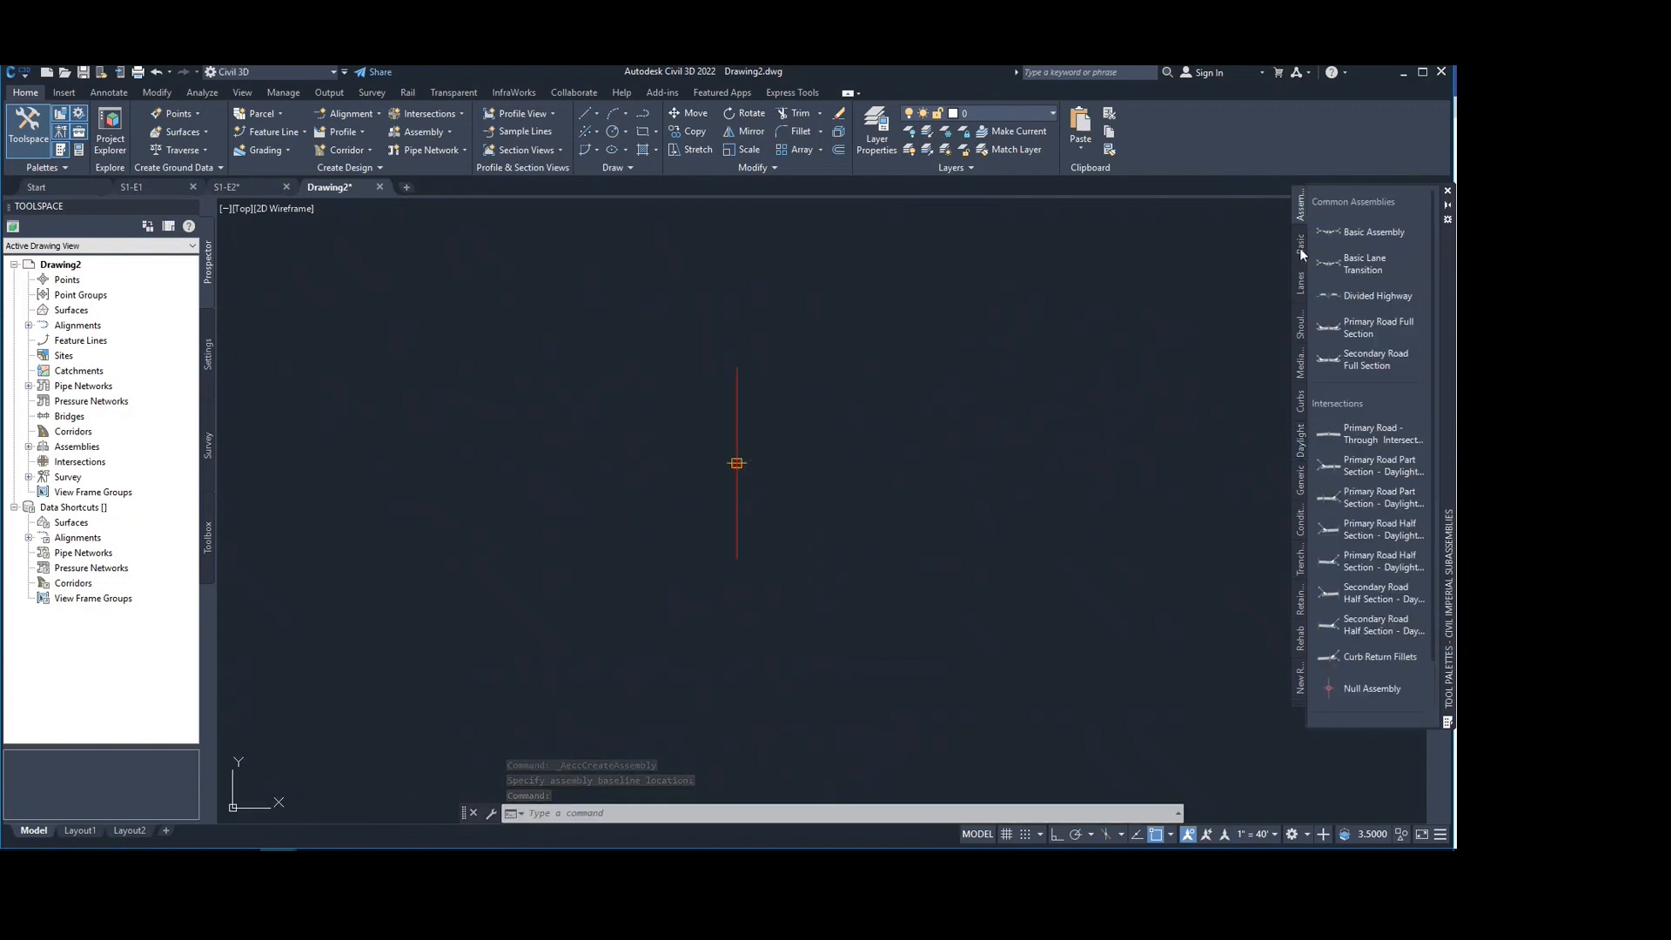
left_click(1301, 249)
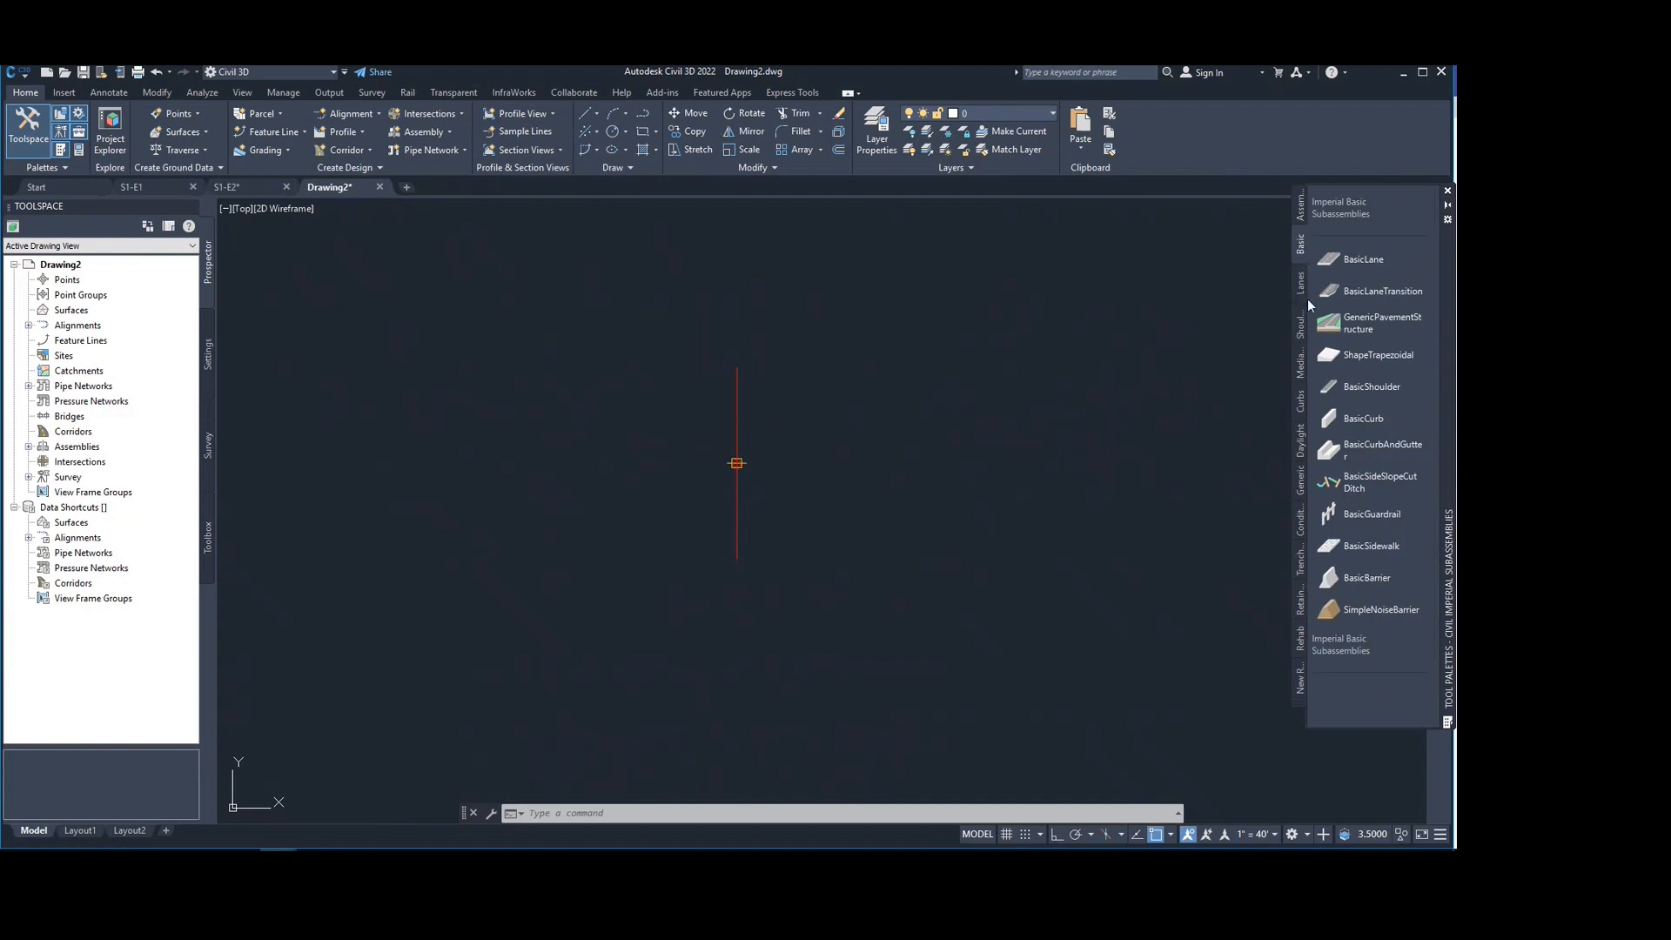
left_click(1299, 285)
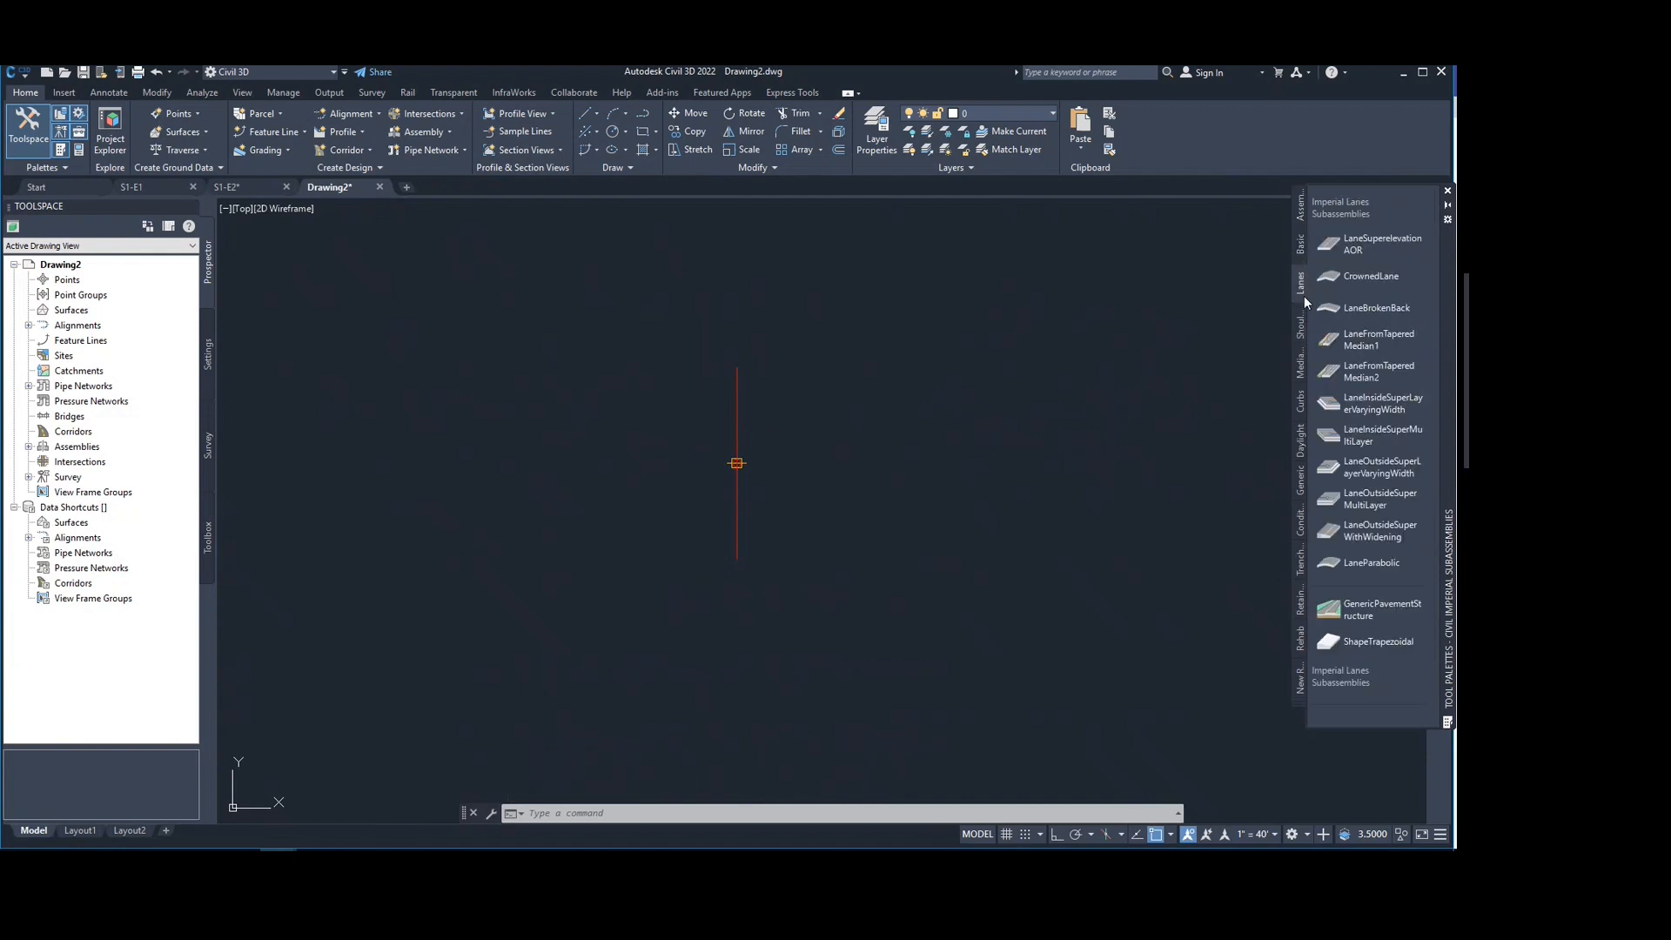
middle_click_drag(1031, 421, 878, 421)
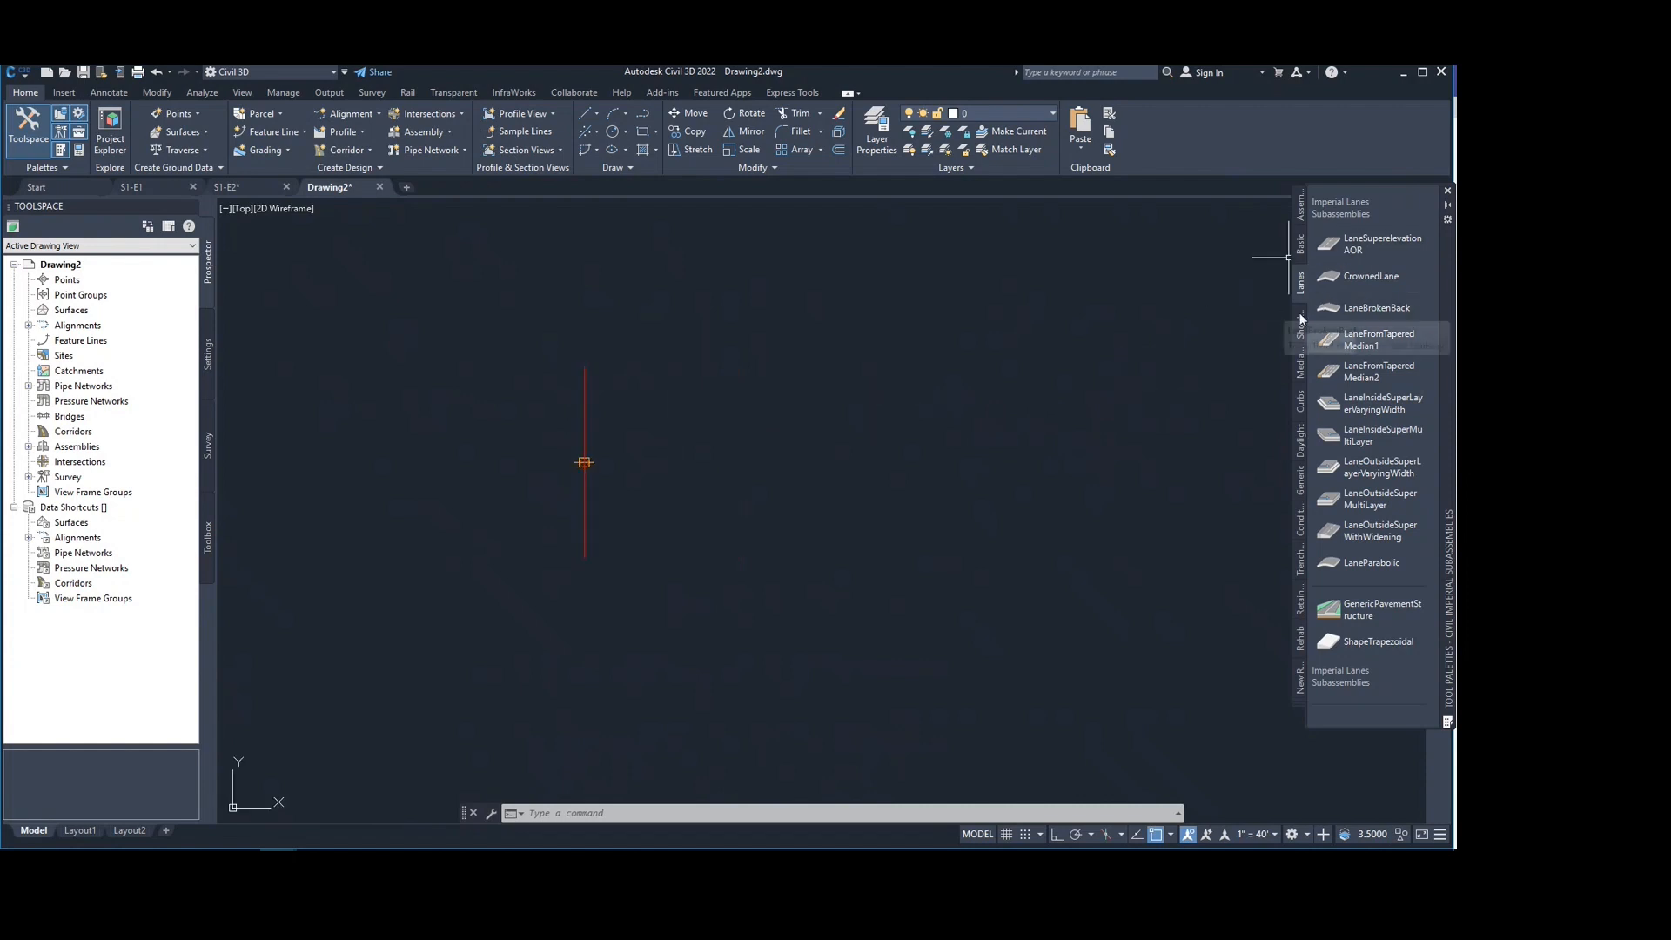
left_click(1302, 244)
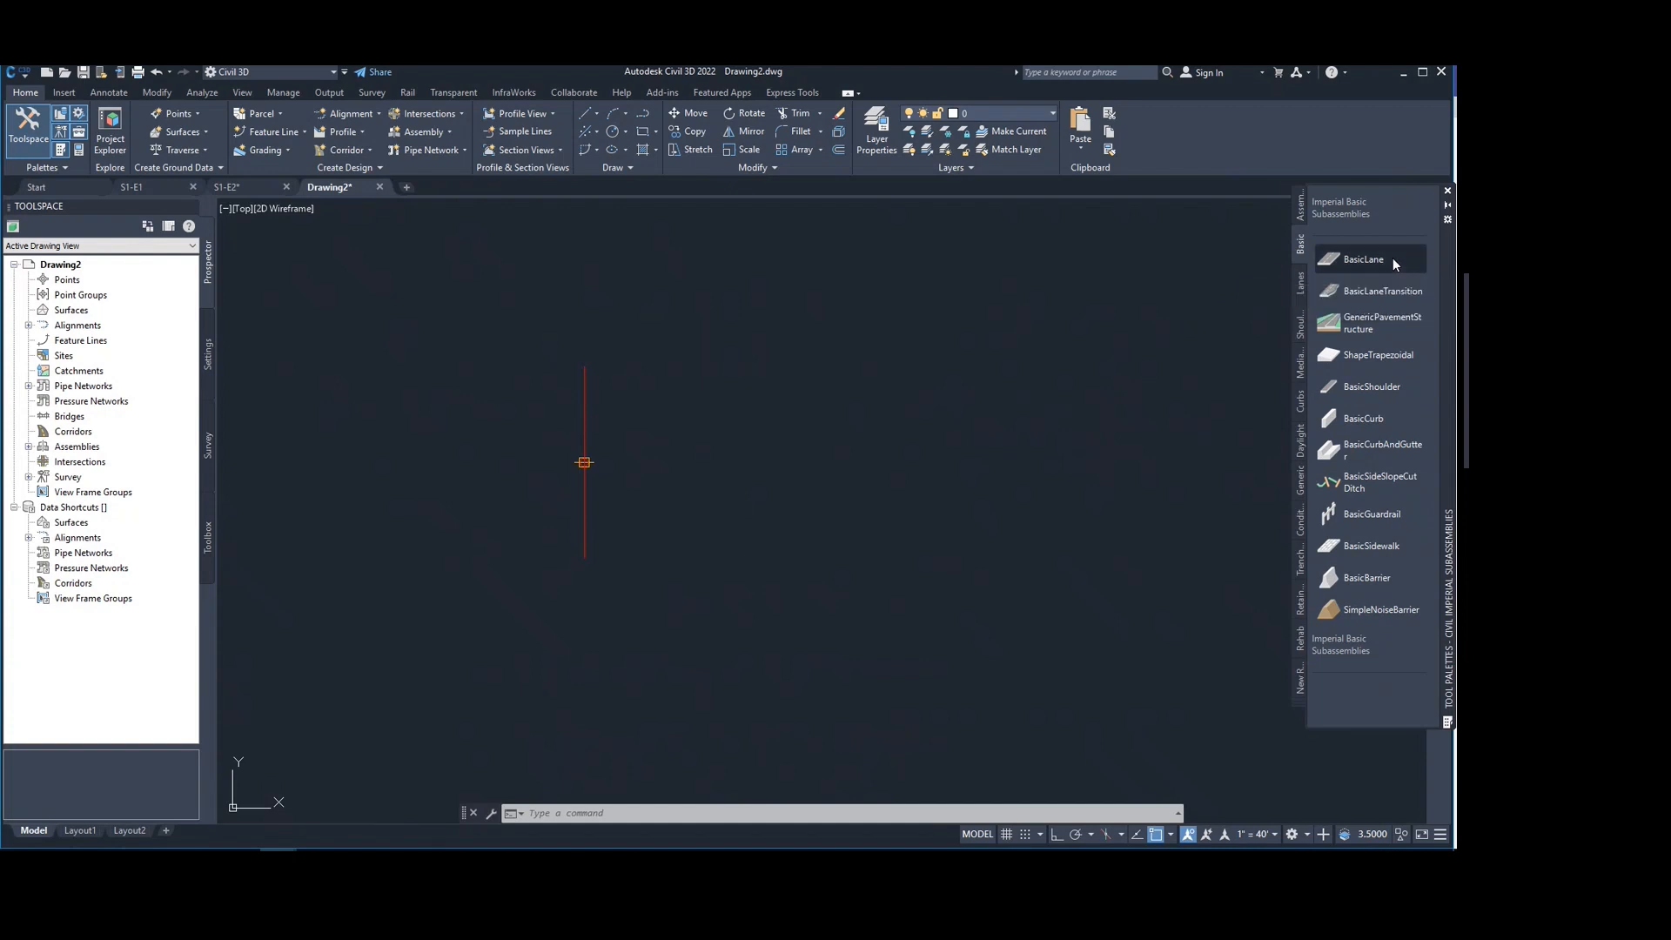
left_click(1392, 257)
left_click(583, 461)
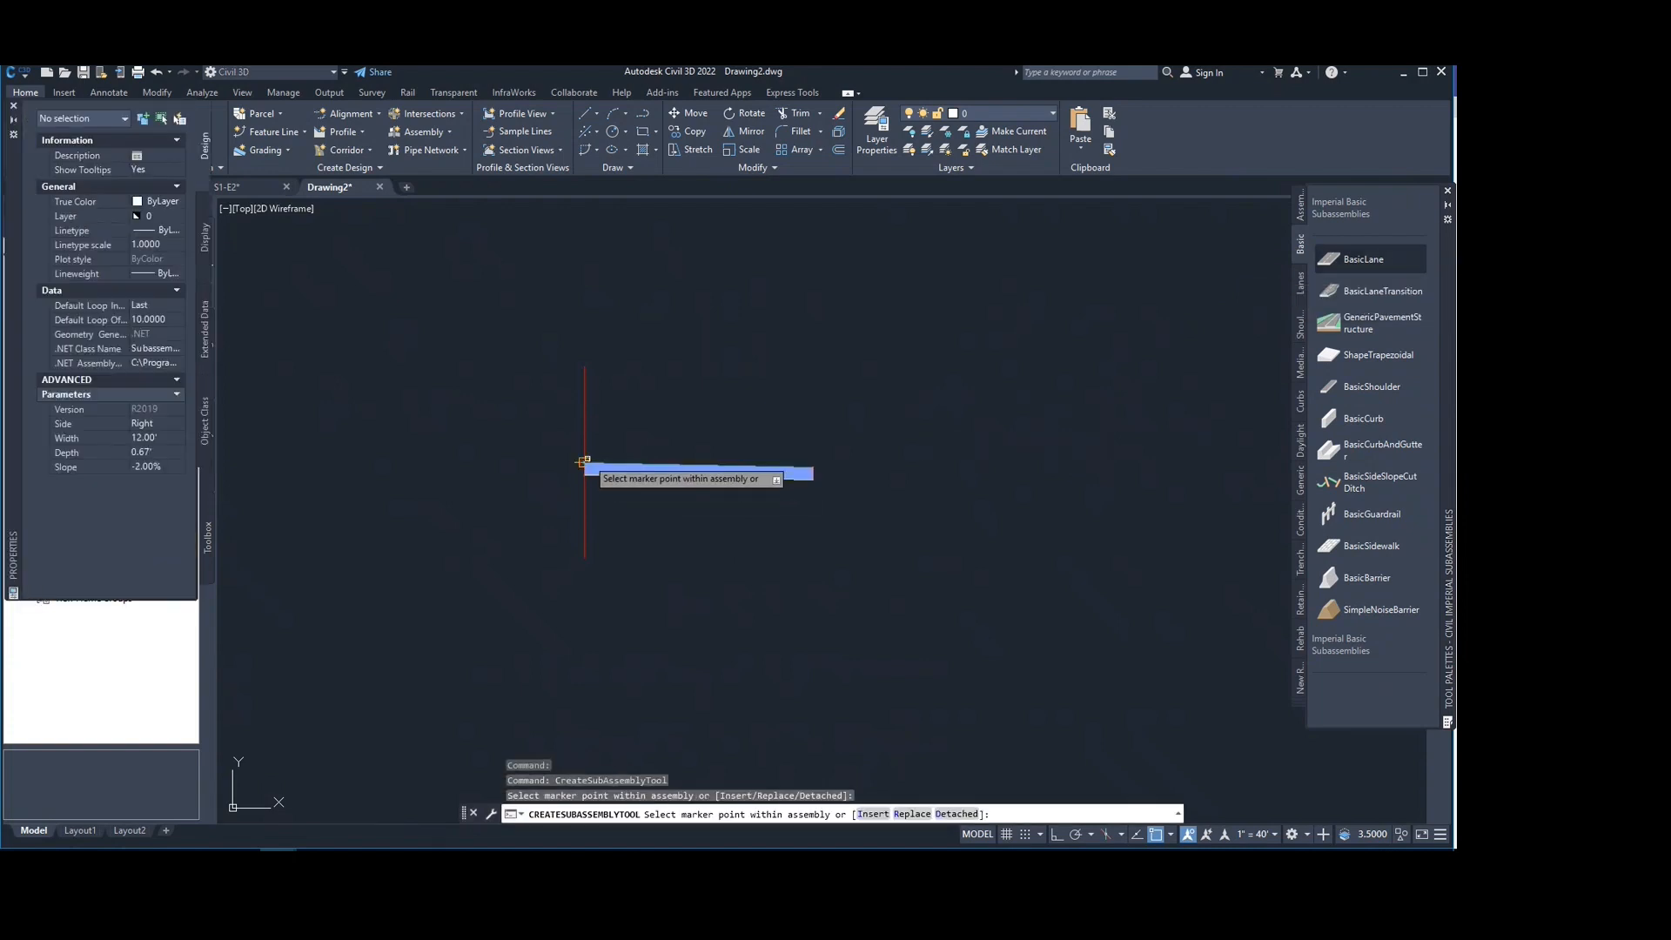
Step: Attach a right-side BasicShoulder, 3 ft wide and 0.67 ft deep at -4% slope, to the lane's top outer corner
left_click(1392, 390)
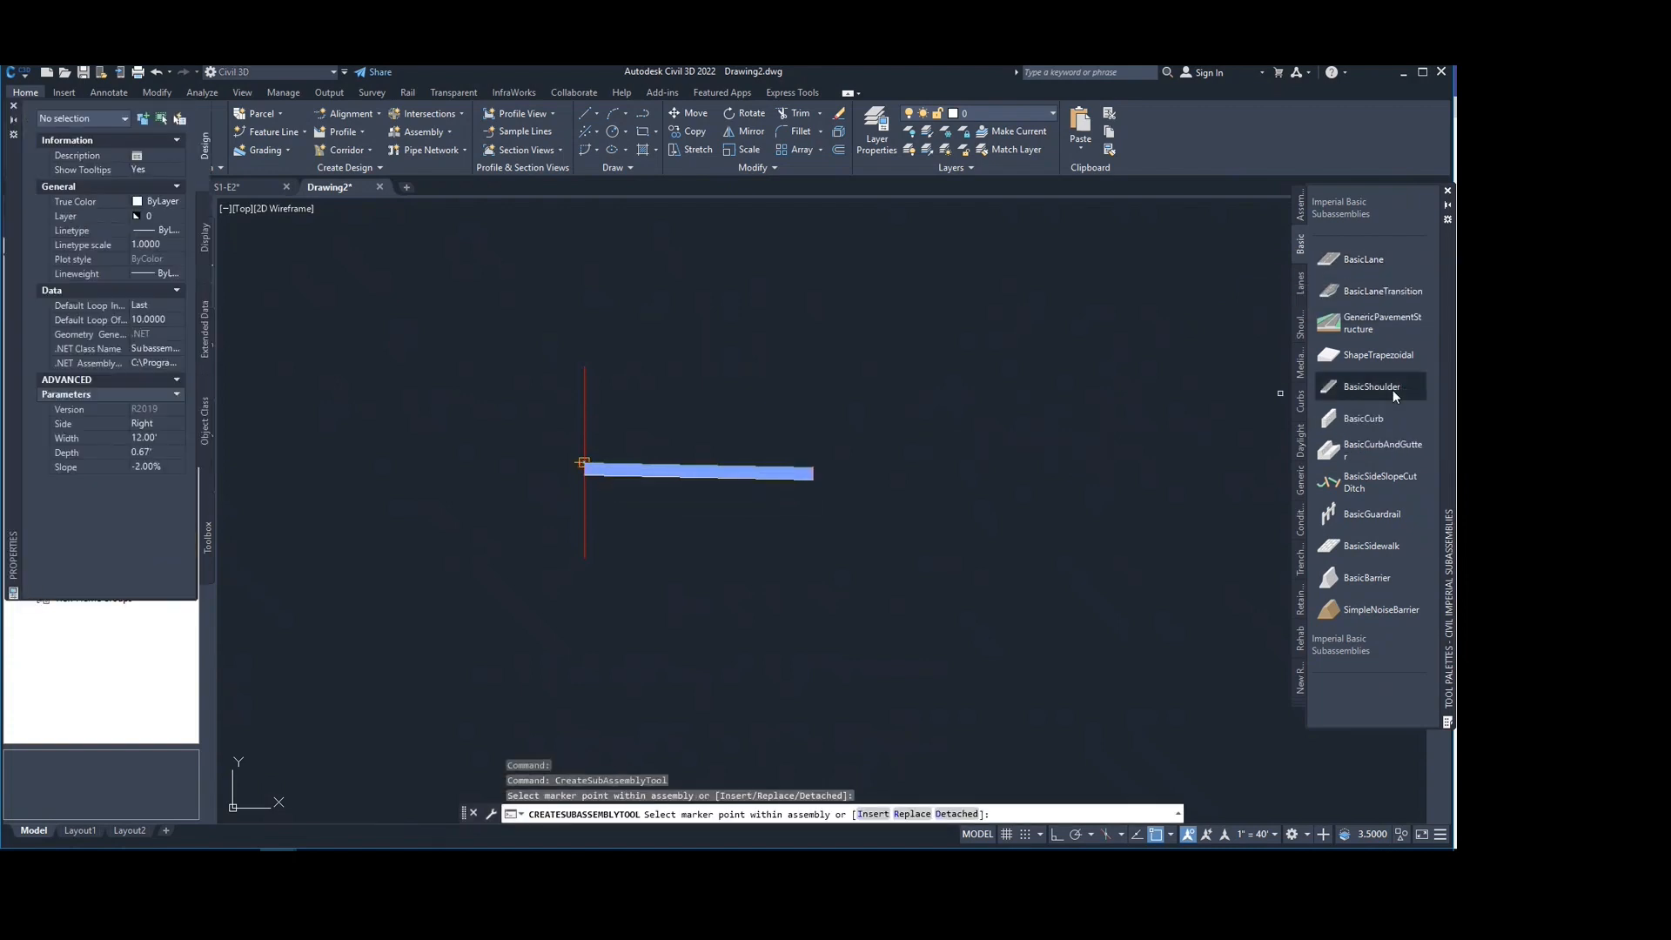
scroll(795, 453, "up", 5)
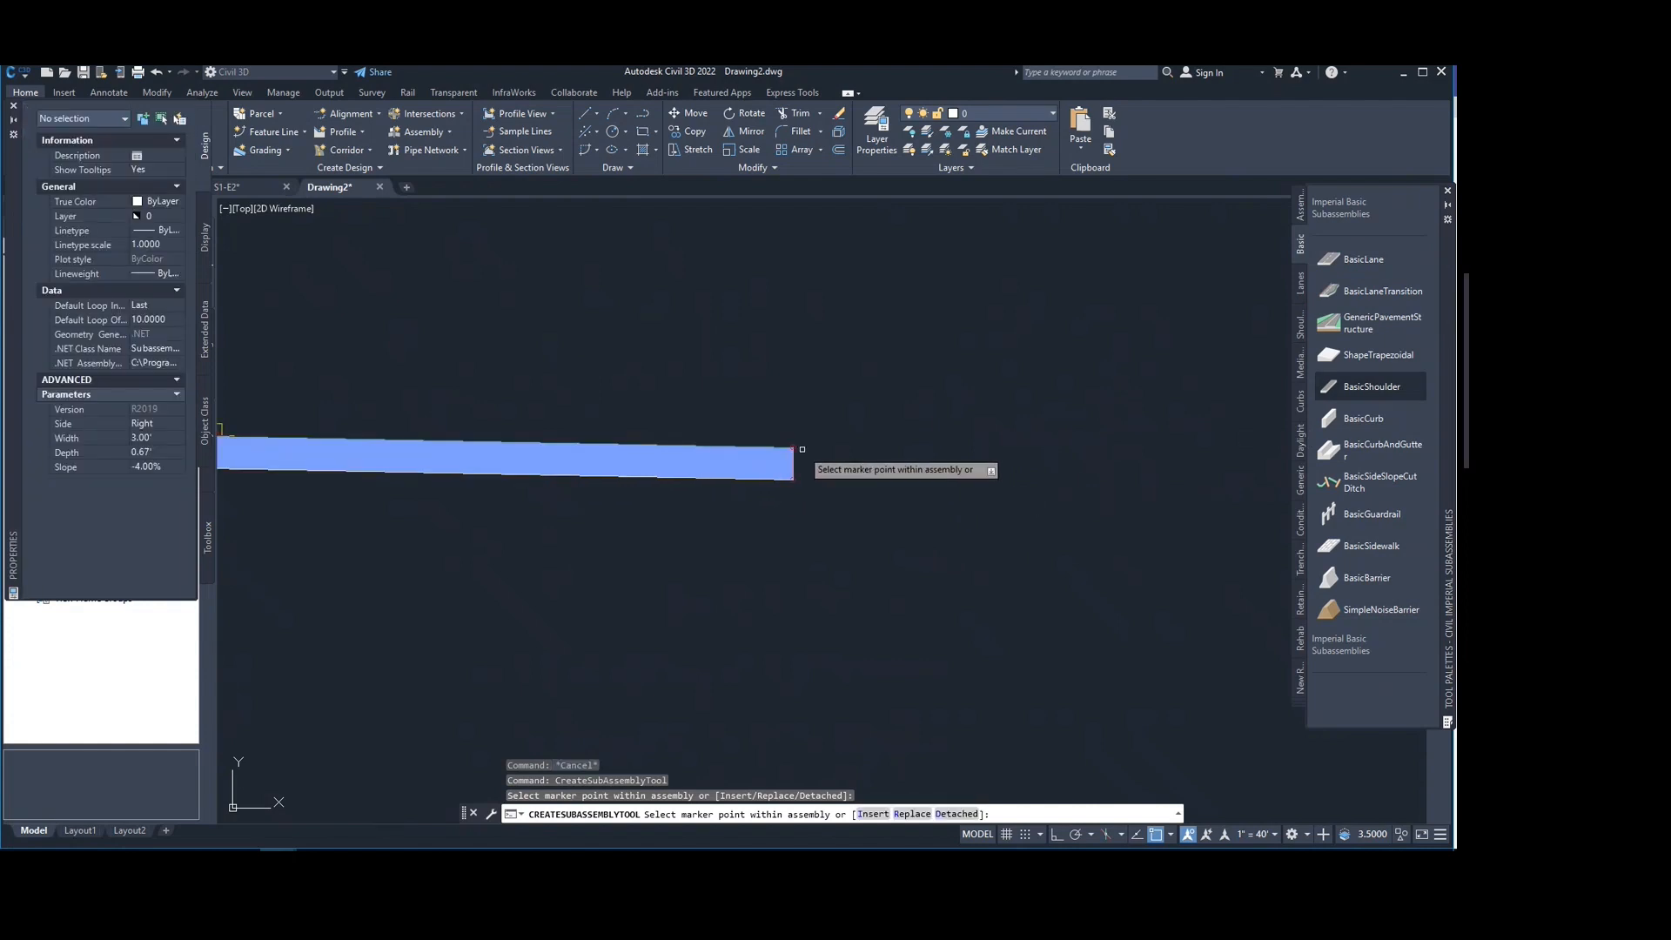
left_click(793, 442)
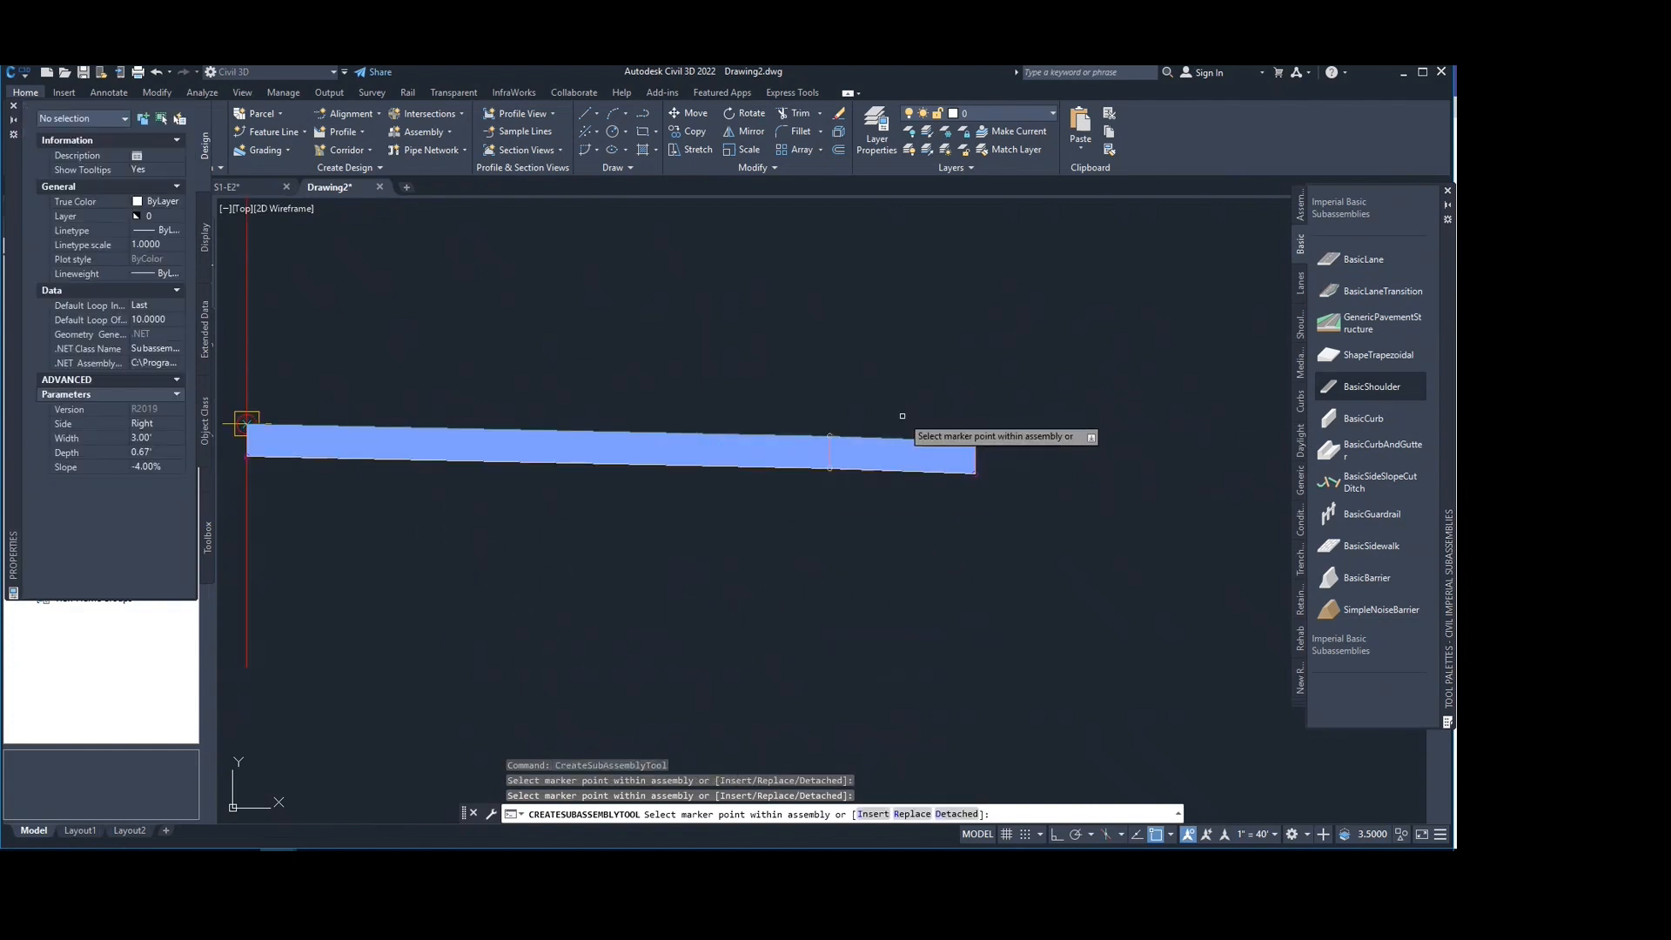
Step: Attach a right-side BasicCurb, 0.75 ft wide and 1.50 ft deep, to the shoulder's top outer corner
left_click(1373, 416)
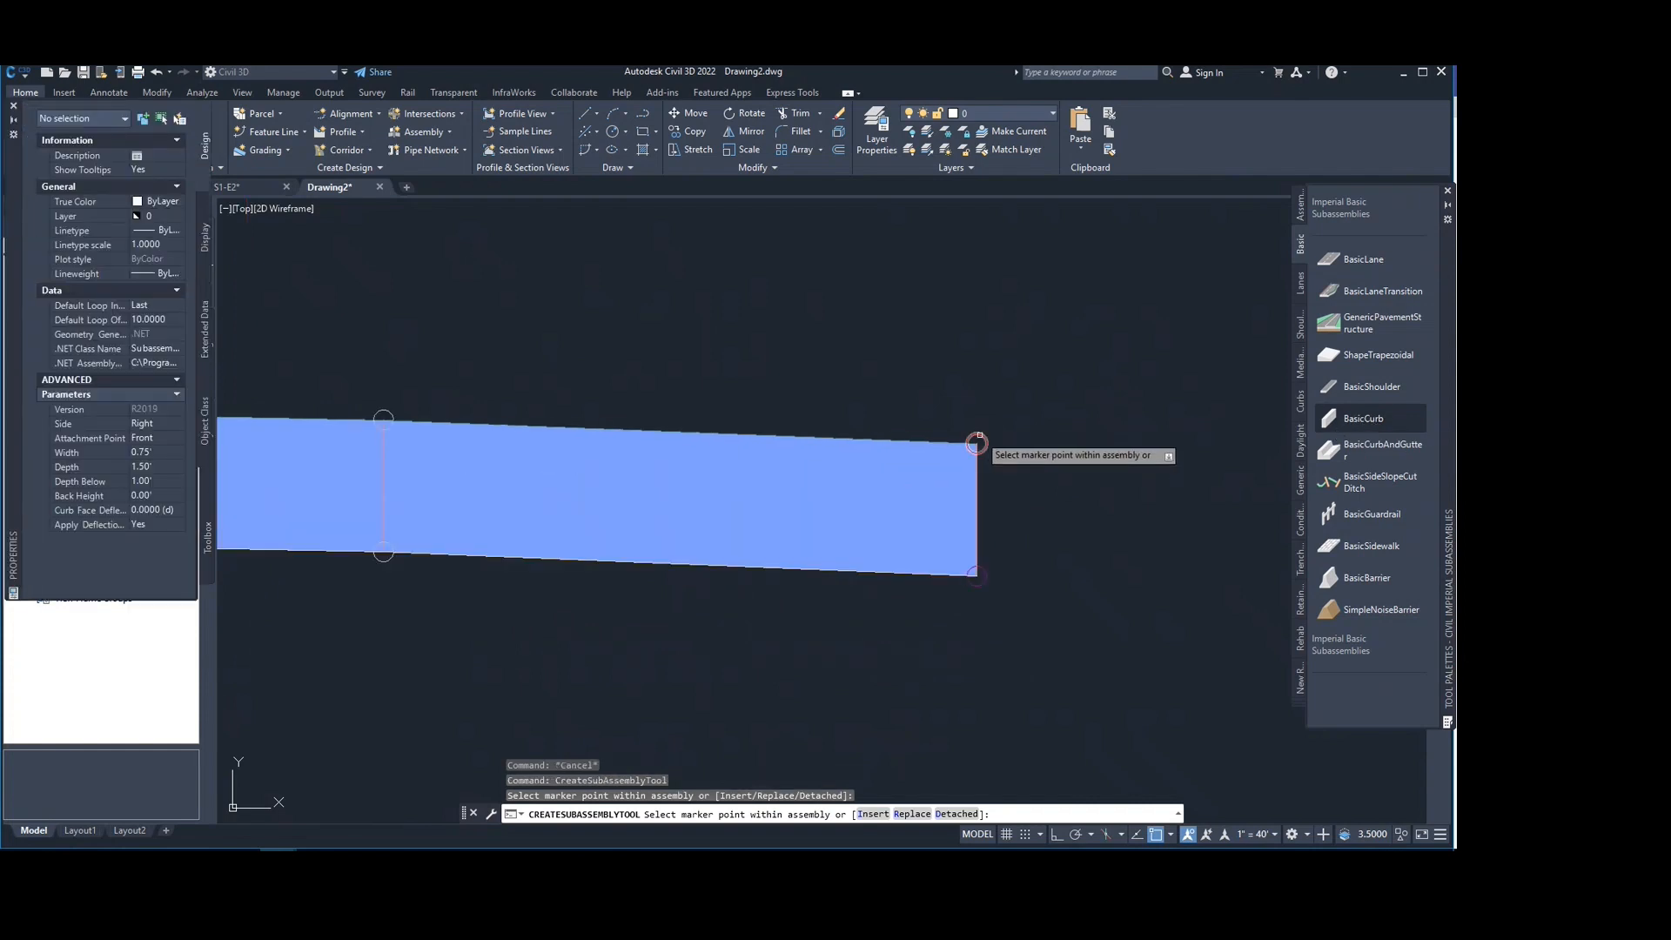
left_click(973, 448)
middle_click_drag(1178, 436, 1073, 458)
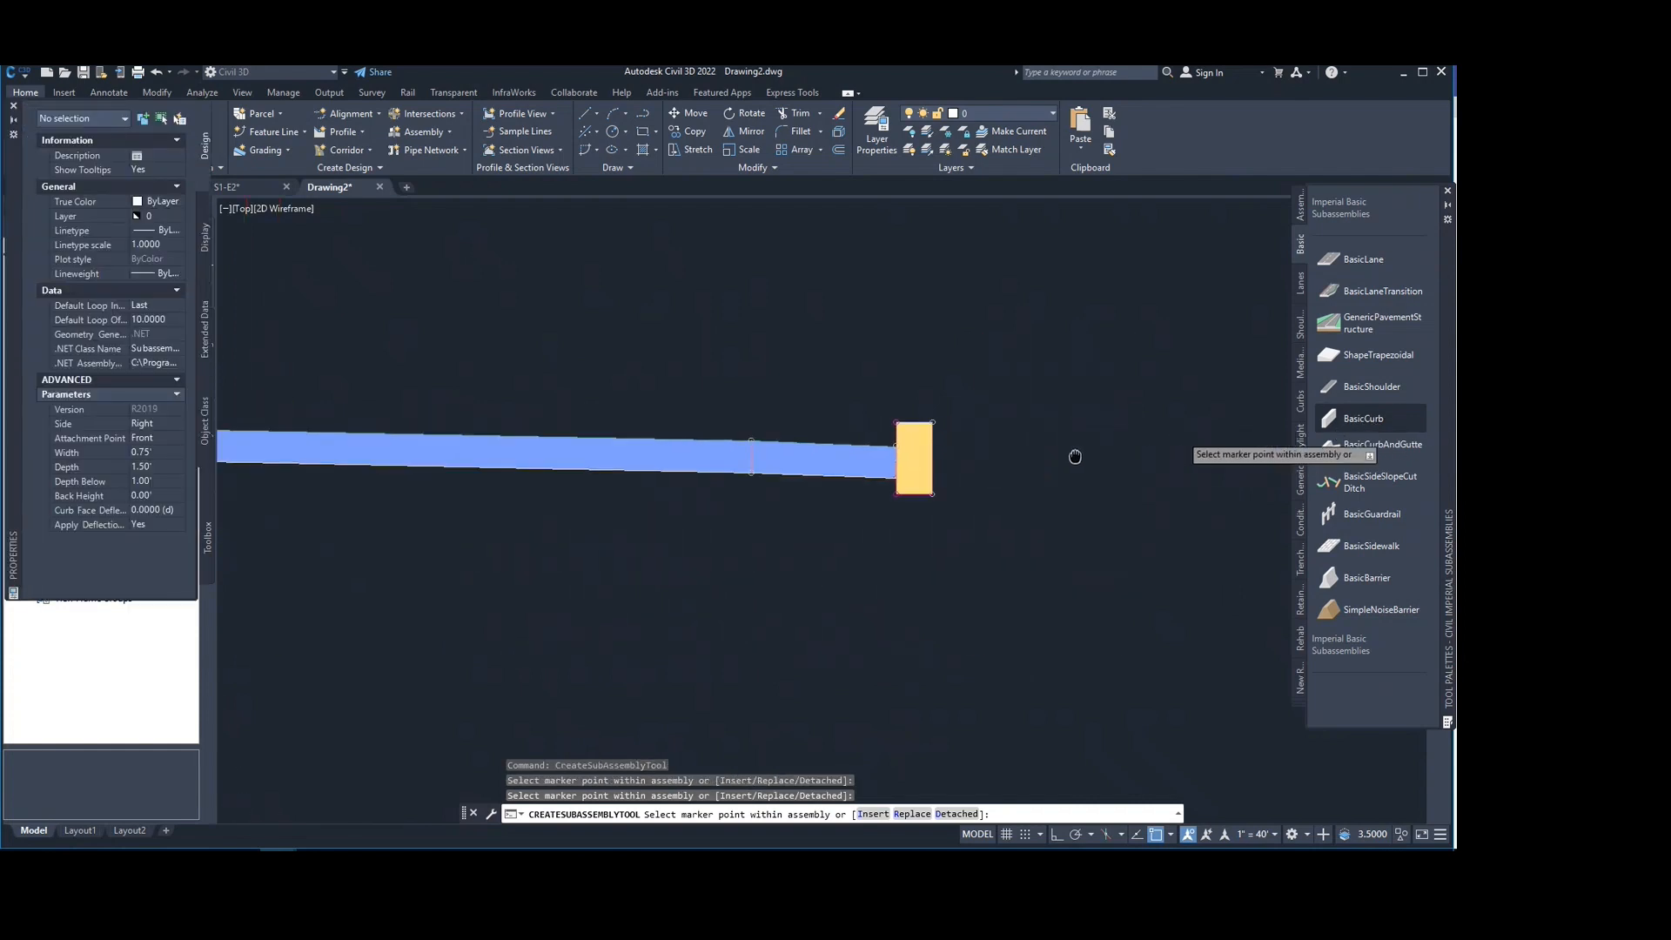
Step: Attach a right-side BasicSidewalk, 6 ft wide and 0.33 ft deep, to the top back corner of the curb
left_click(1382, 544)
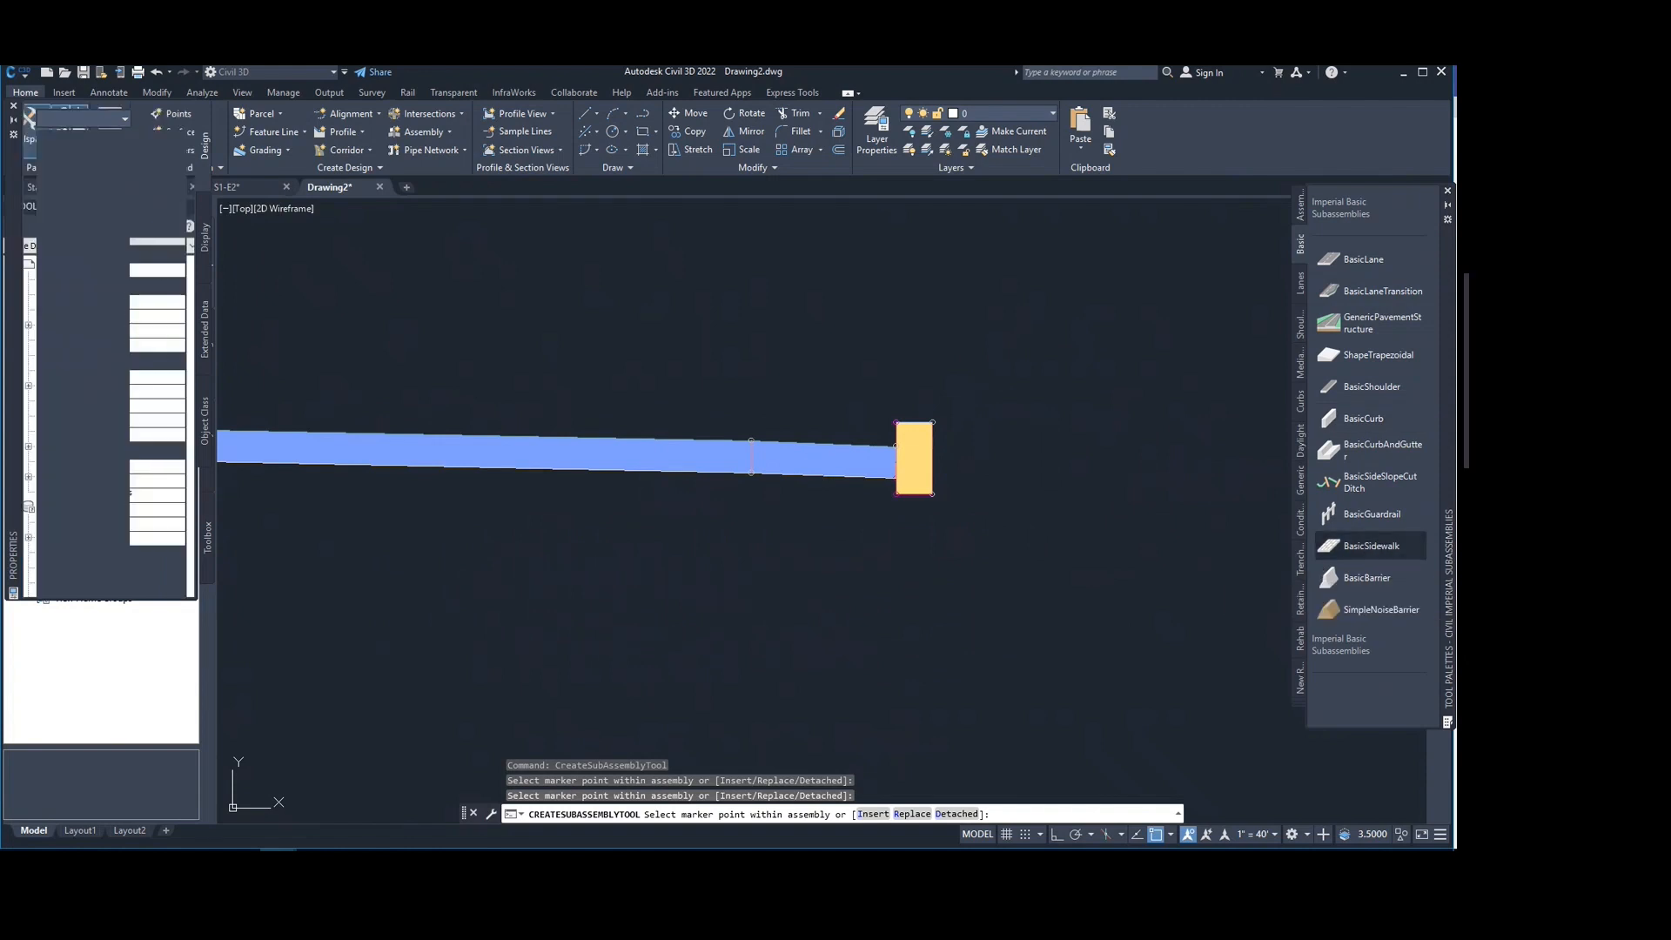
scroll(923, 430, "up", 4)
middle_click_drag(949, 412, 874, 376)
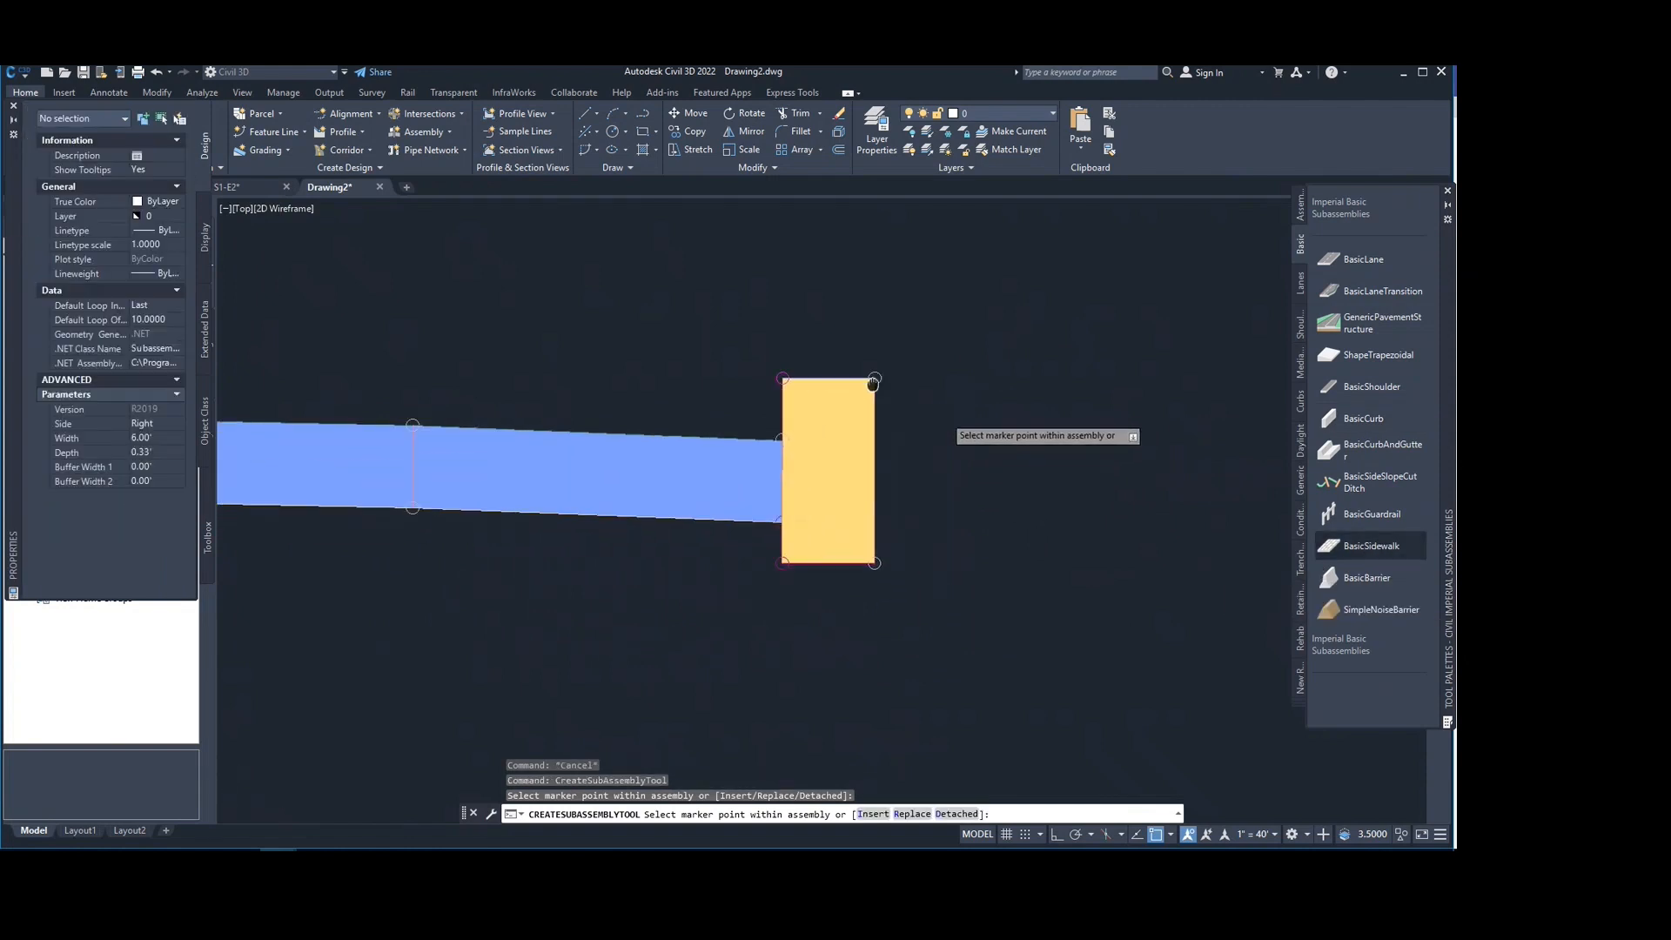
scroll(873, 376, "up", 2)
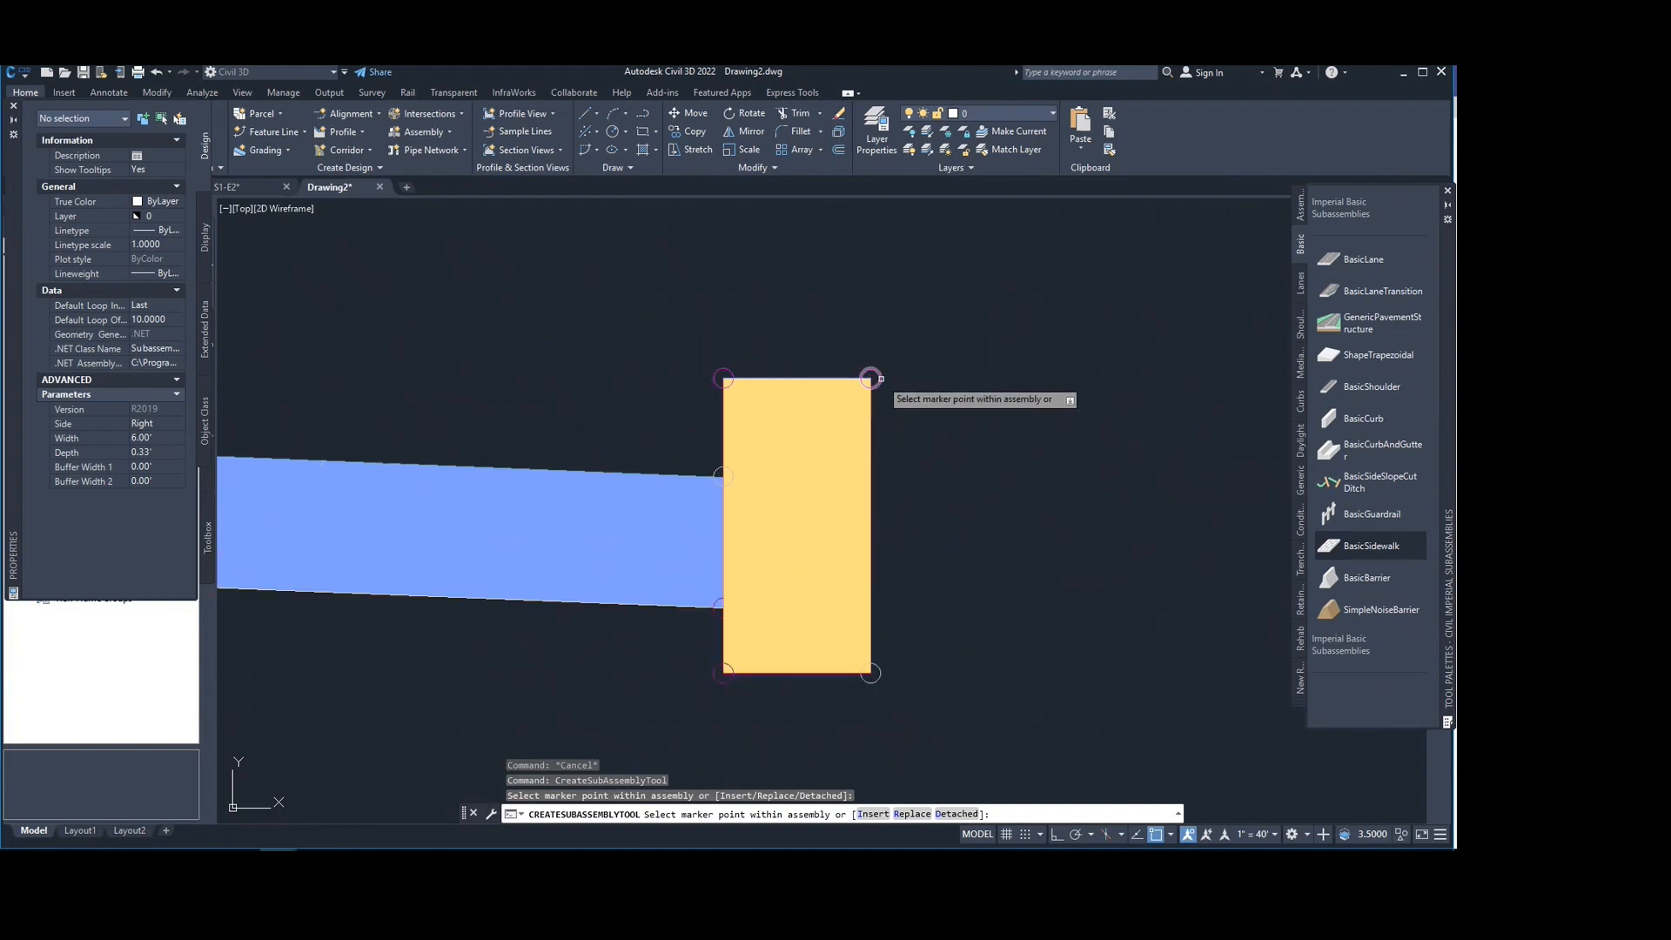
left_click(870, 378)
scroll(949, 422, "down", 5)
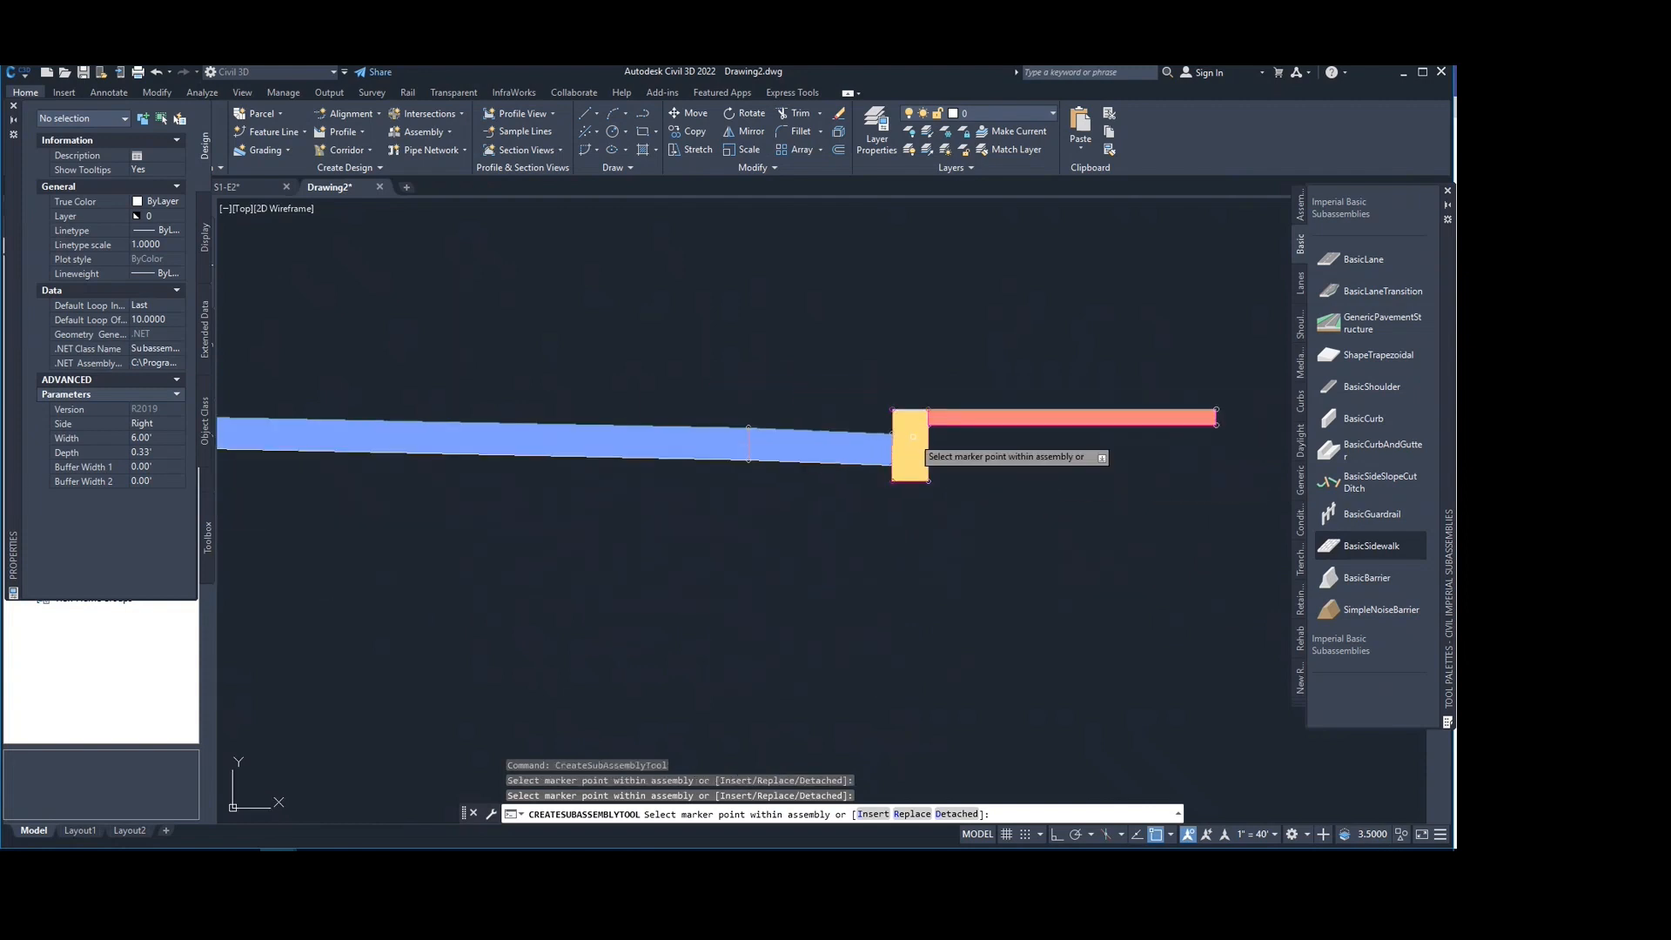
scroll(925, 423, "up", 4)
middle_click_drag(871, 399, 772, 364)
scroll(827, 392, "up", 2)
scroll(772, 364, "up", 2)
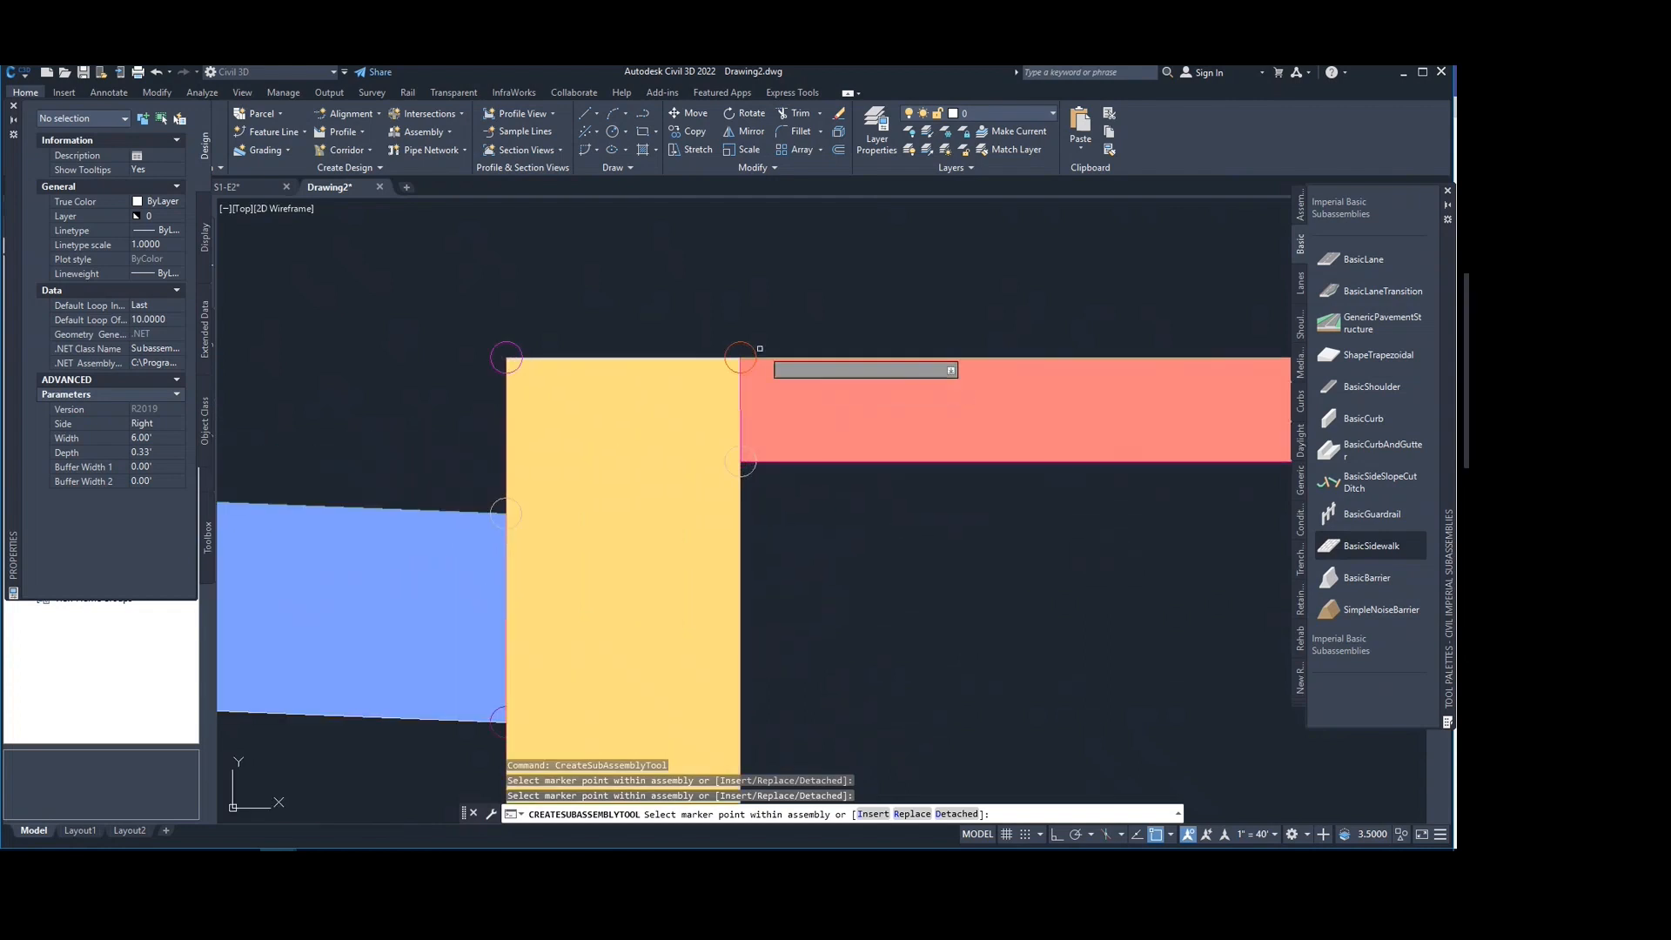
Step: Attach a second BasicSidewalk, 6 ft wide and 0.33 ft deep, to the bottom back corner of the curb
scroll(762, 362, "down", 4)
mouse_move(961, 362)
middle_mouse_down()
mouse_move(798, 343)
mouse_move(627, 375)
mouse_move(656, 357)
middle_mouse_up()
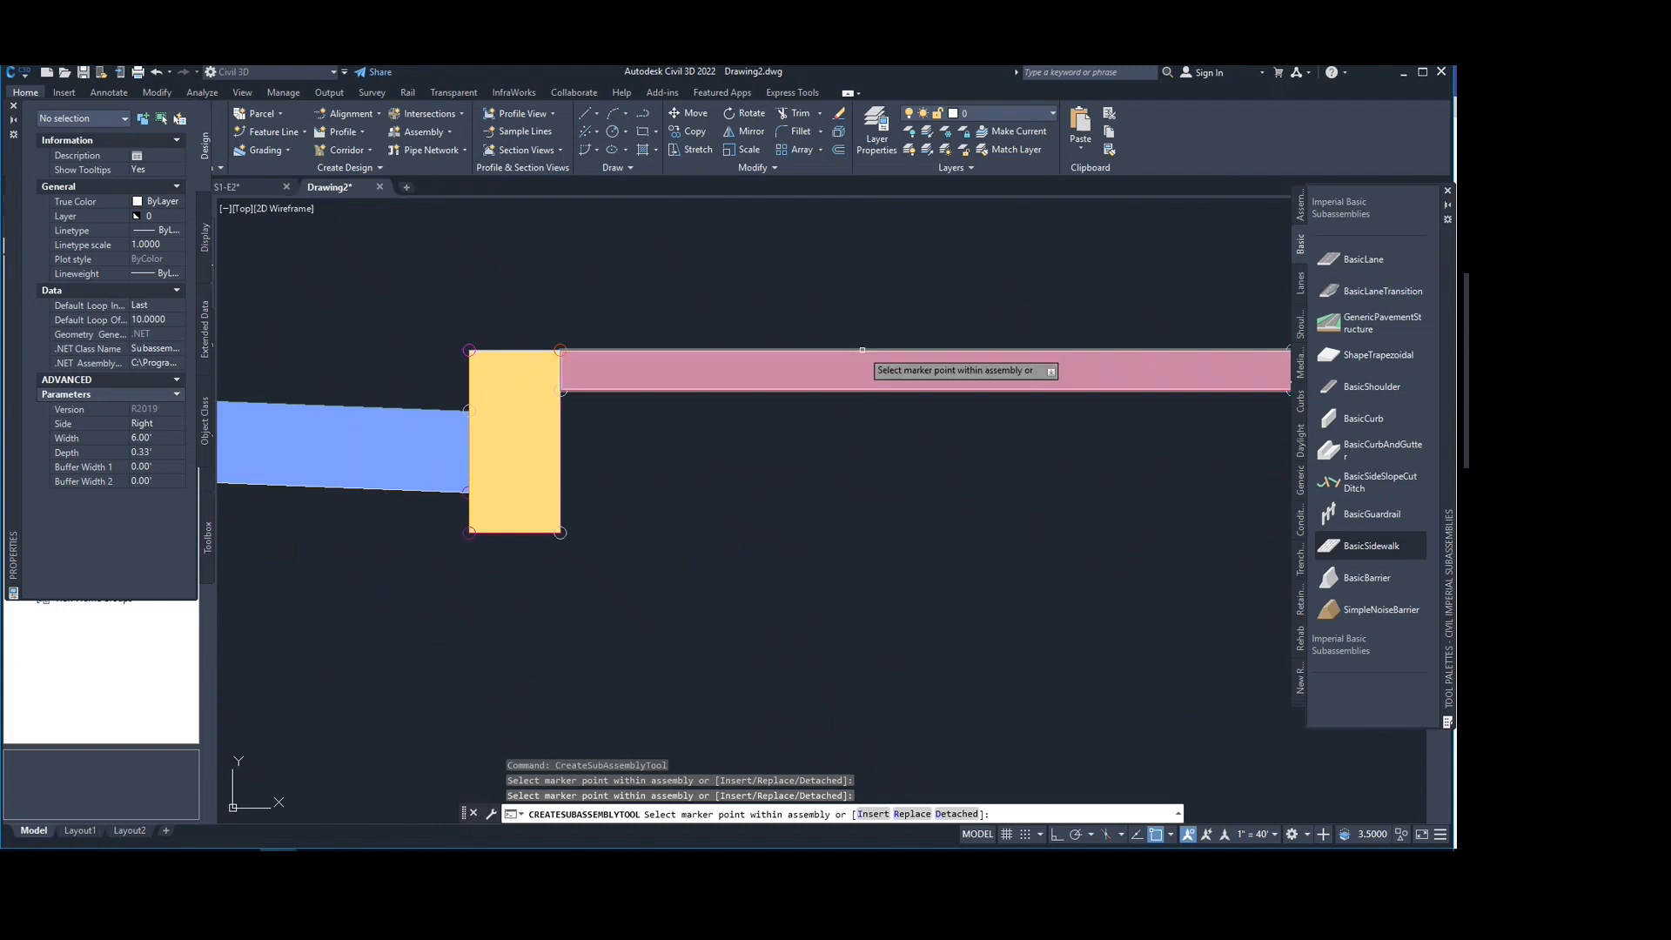
scroll(565, 531, "up", 3)
left_click(564, 530)
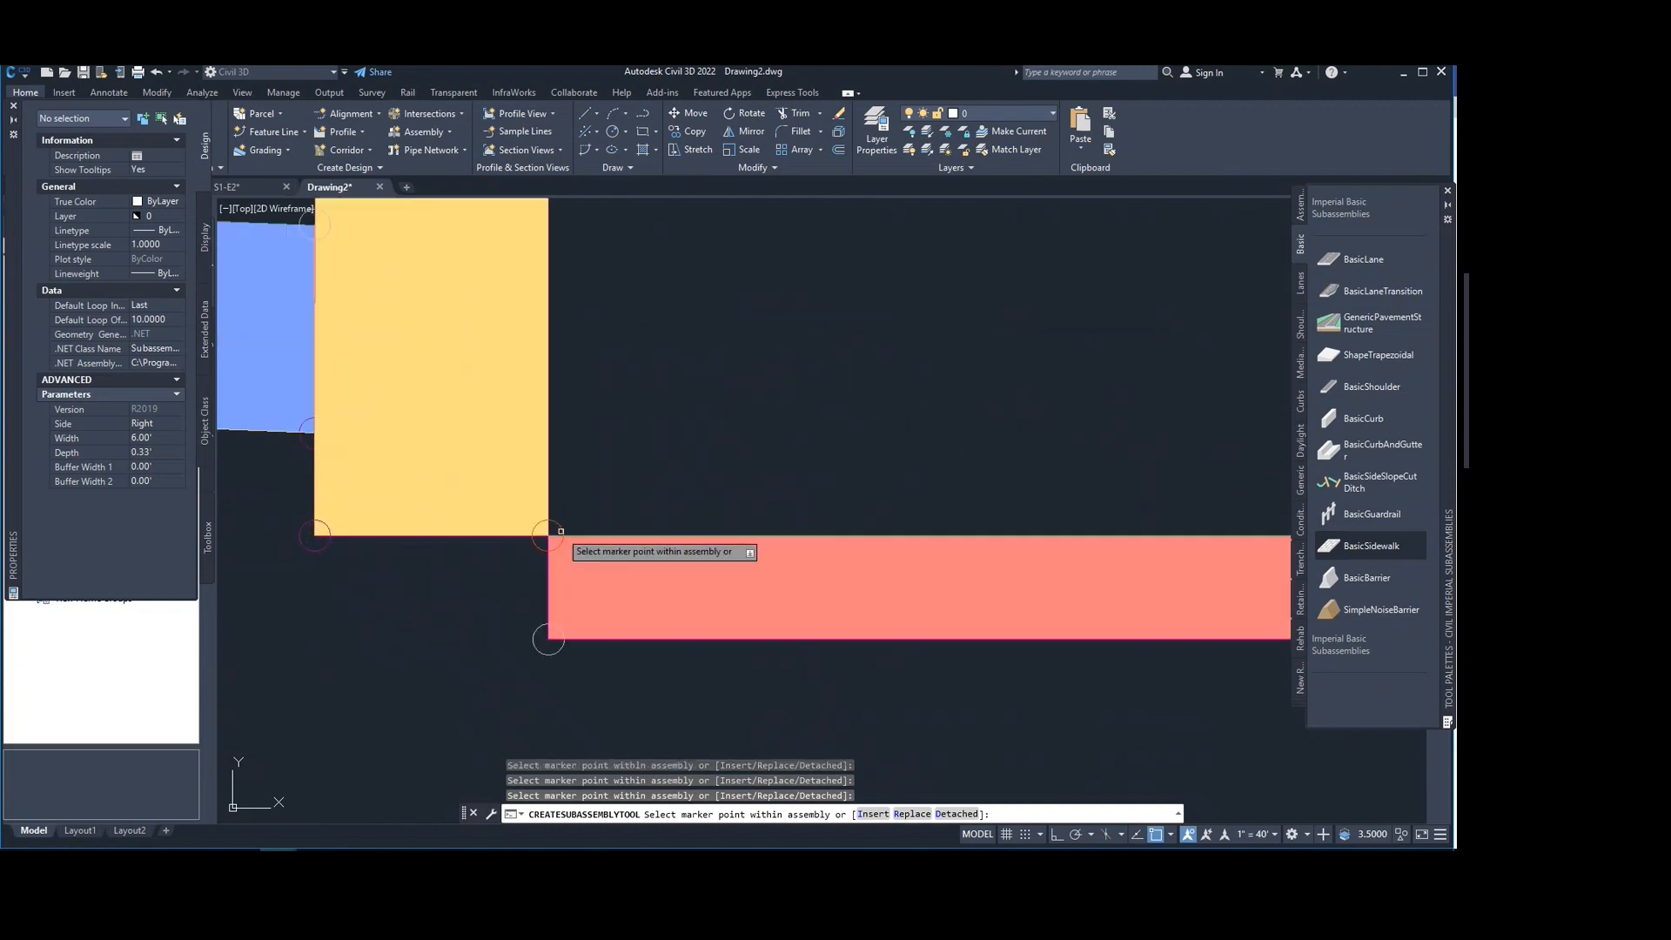
scroll(646, 497, "down", 5)
scroll(600, 490, "up", 3)
key("Escape")
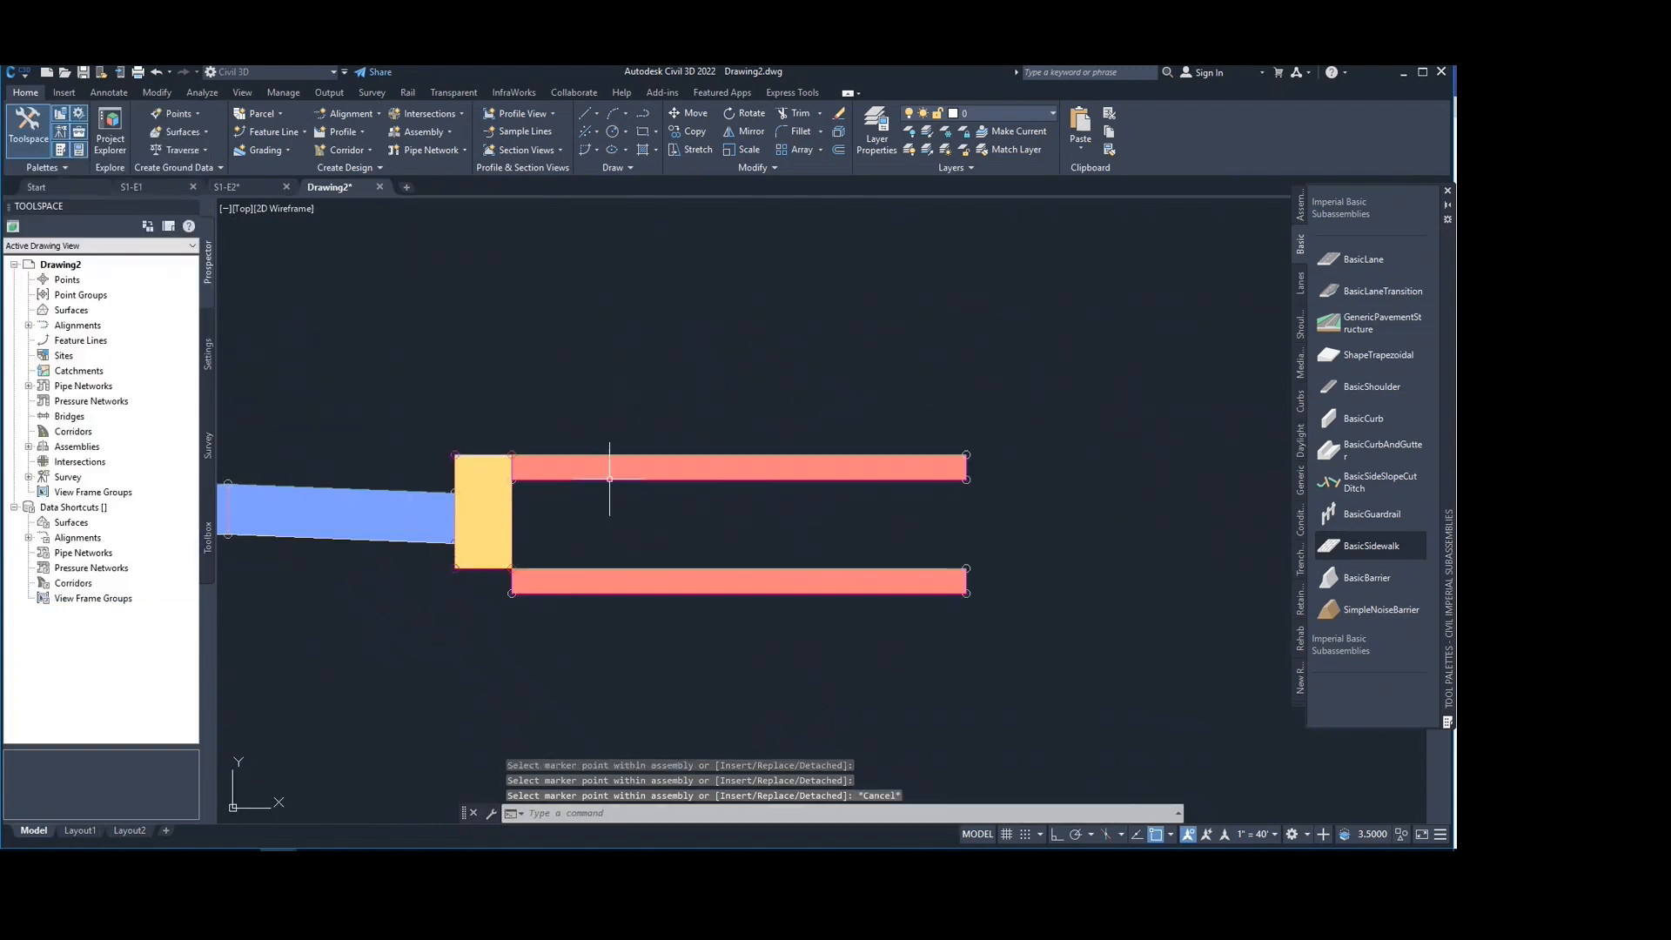
Step: Delete the upper sidewalk attached to the curb's top back corner
left_click(607, 467)
key("Delete")
scroll(641, 462, "down", 3)
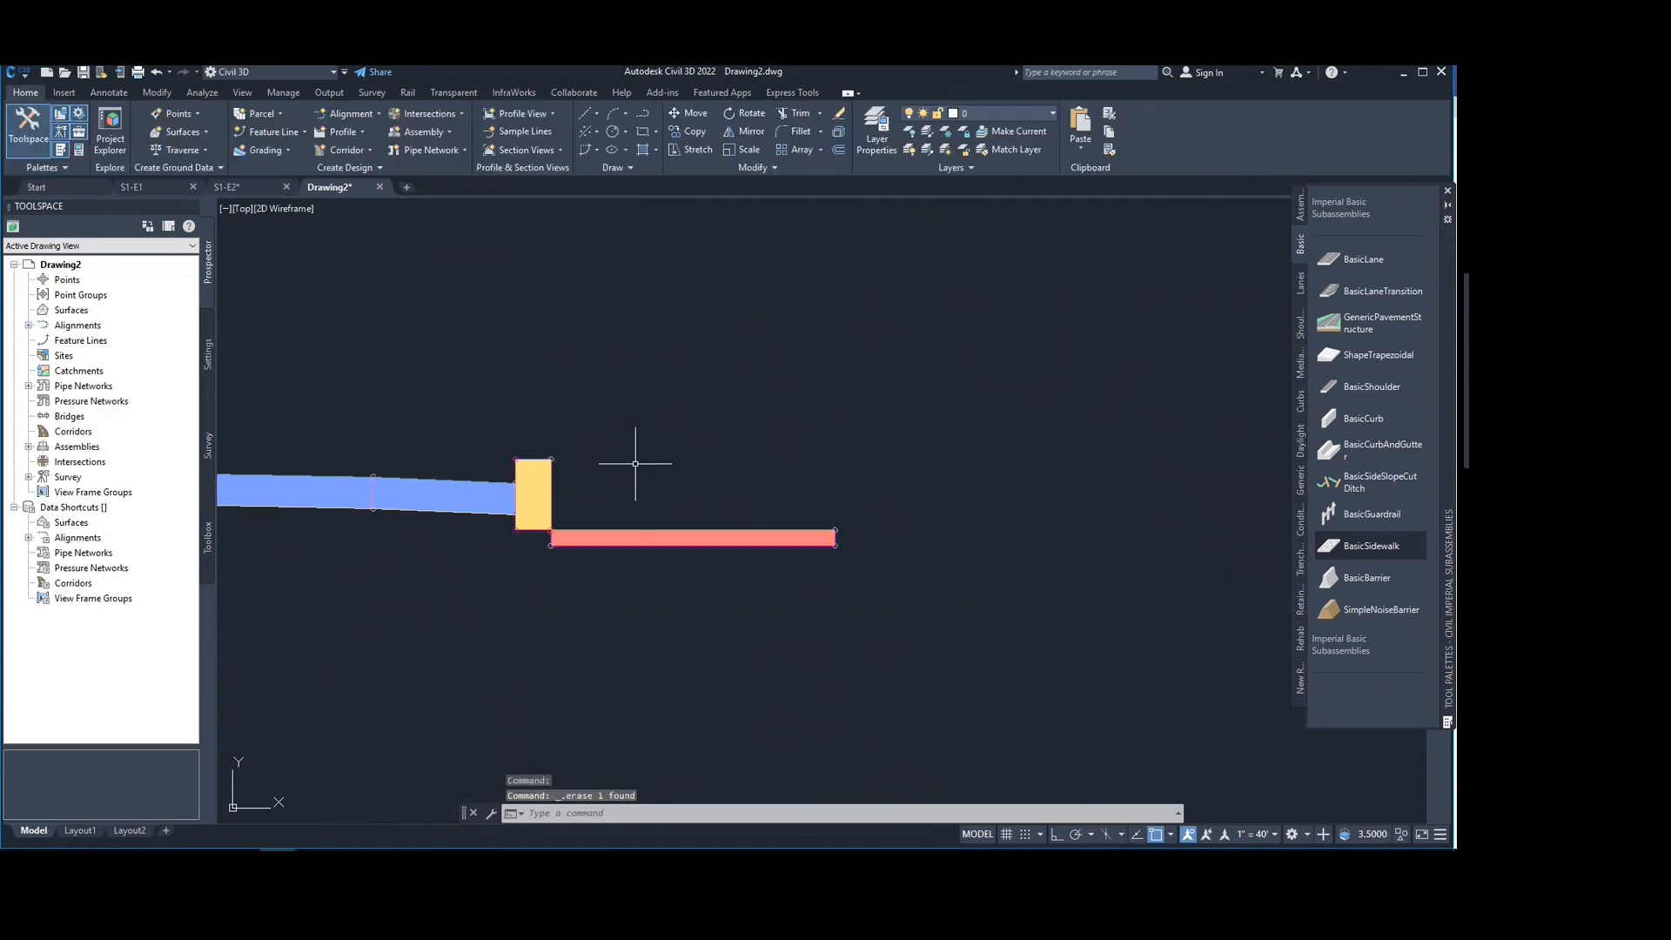
scroll(1090, 433, "down", 3)
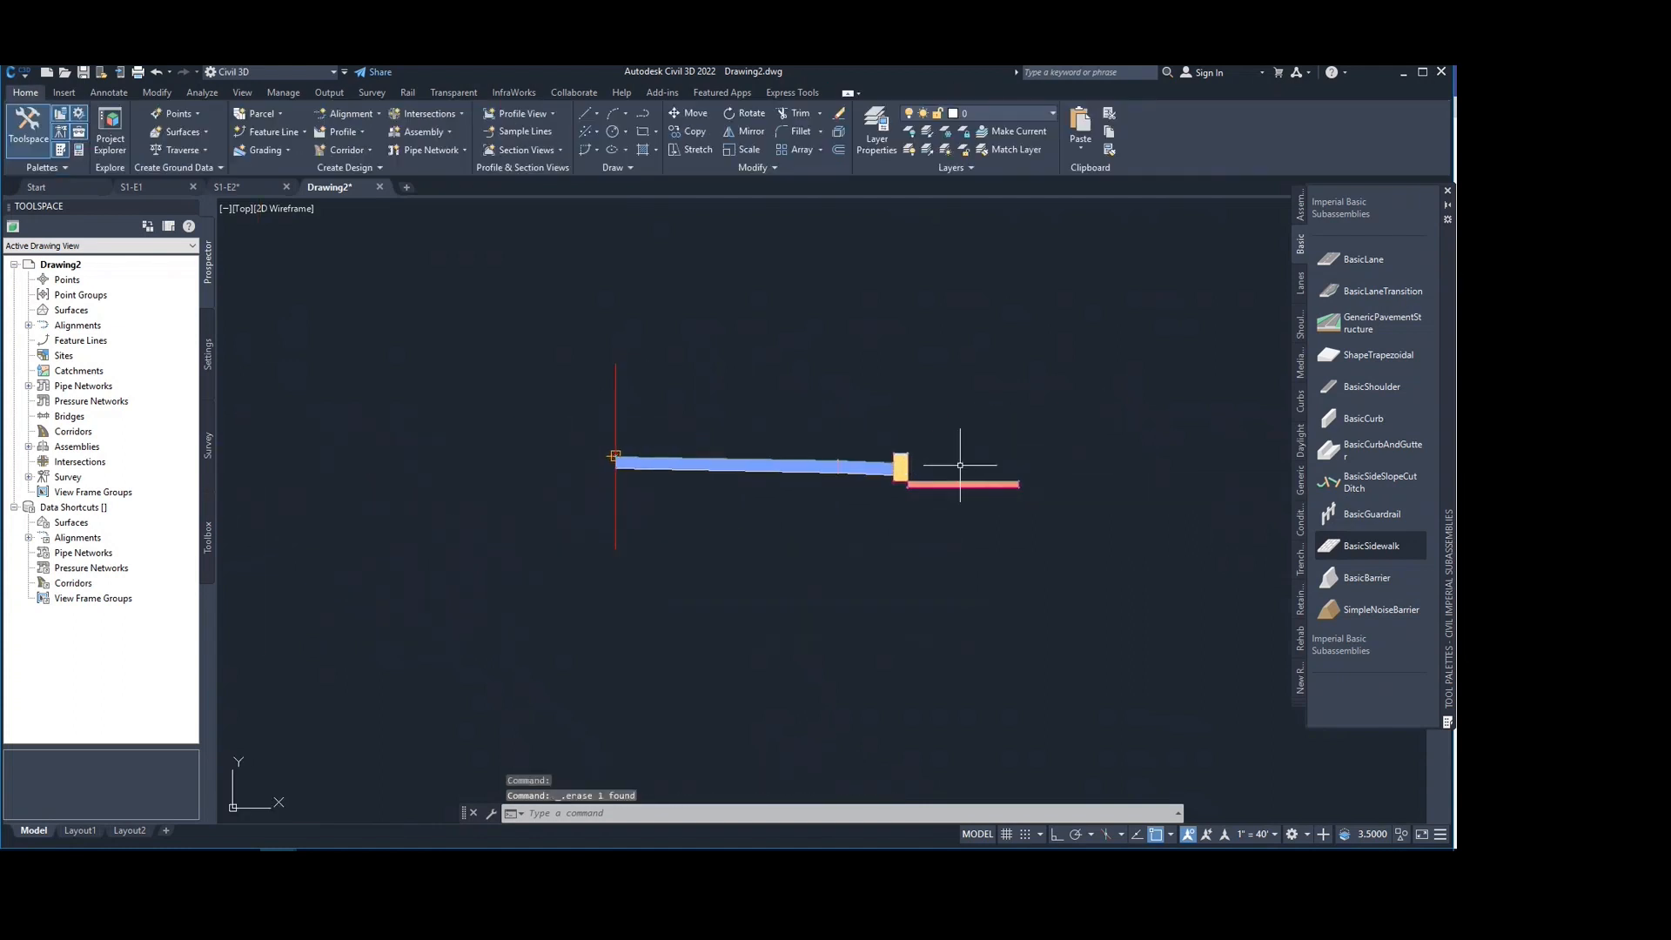
middle_click_drag(960, 465, 862, 442)
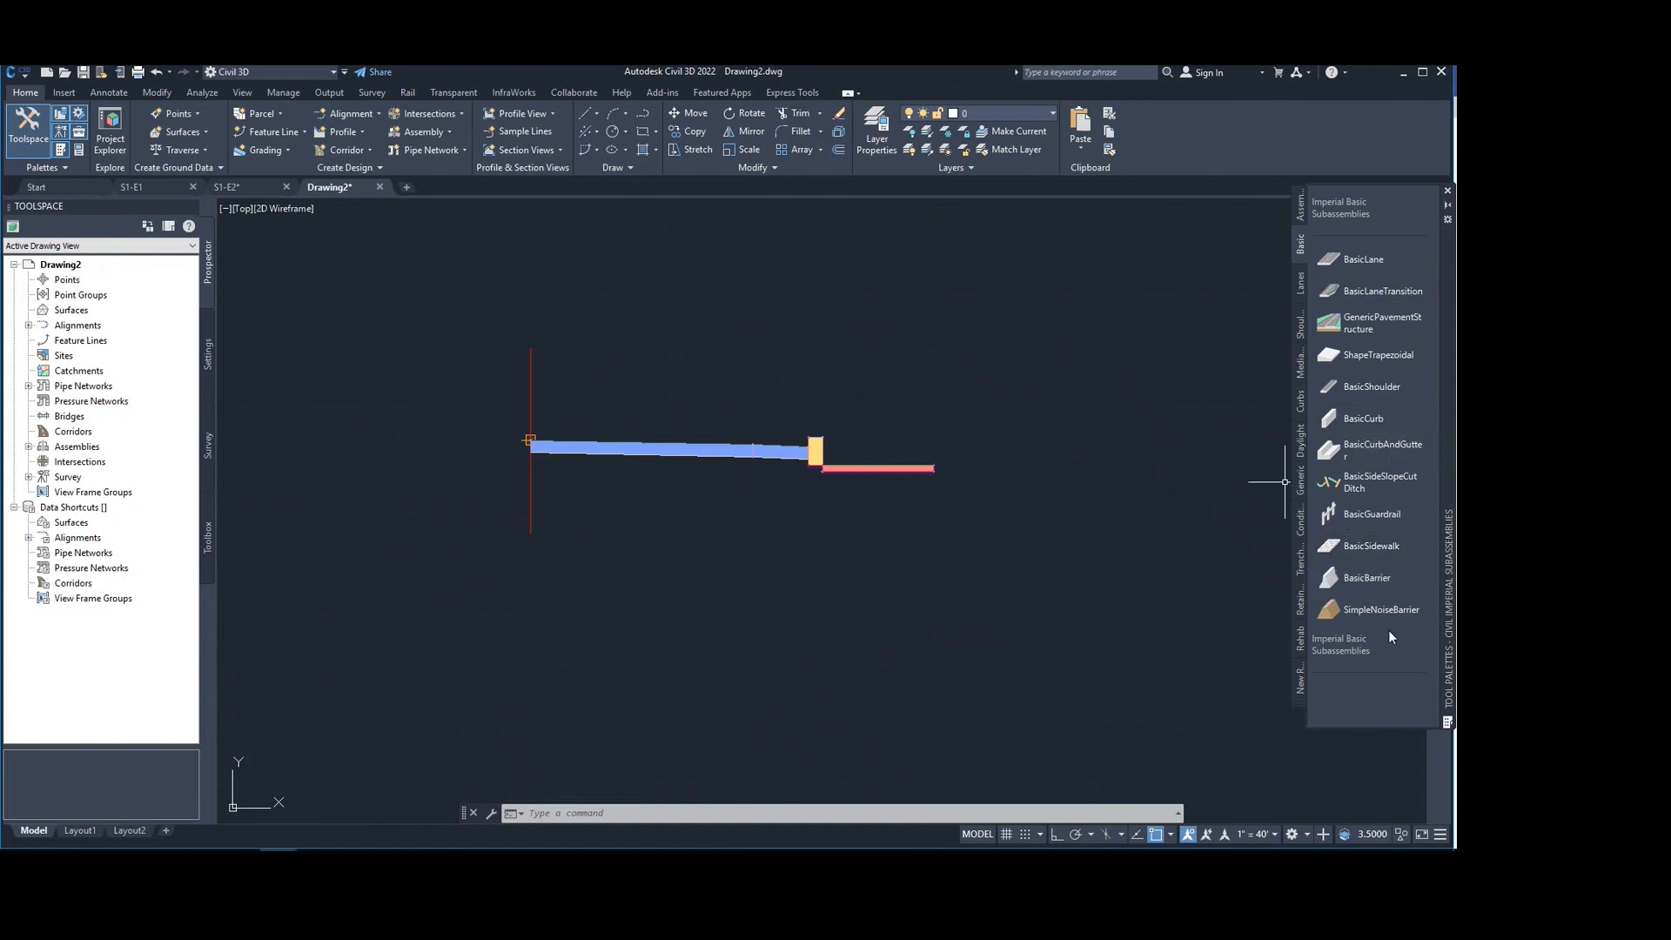
Step: Attach a DaylightInsideROW subassembly with 10 ft ROW offset and 4:1 typical cut and fill slopes to the remaining sidewalk's top outer corner
left_click(1300, 446)
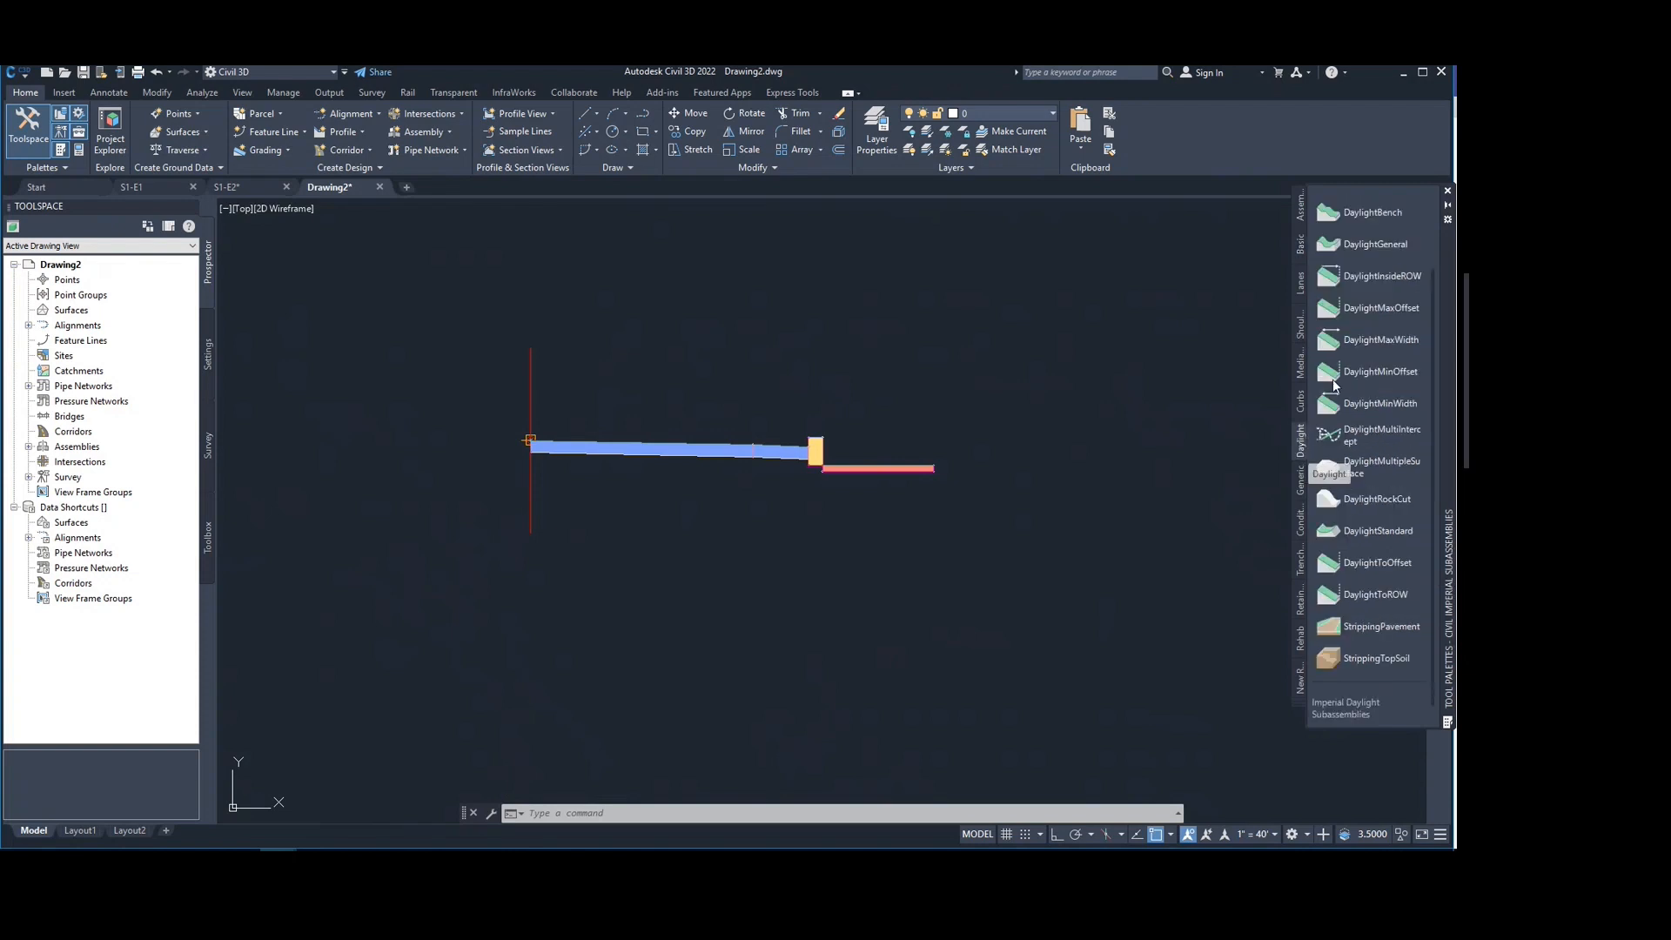
left_click(1384, 275)
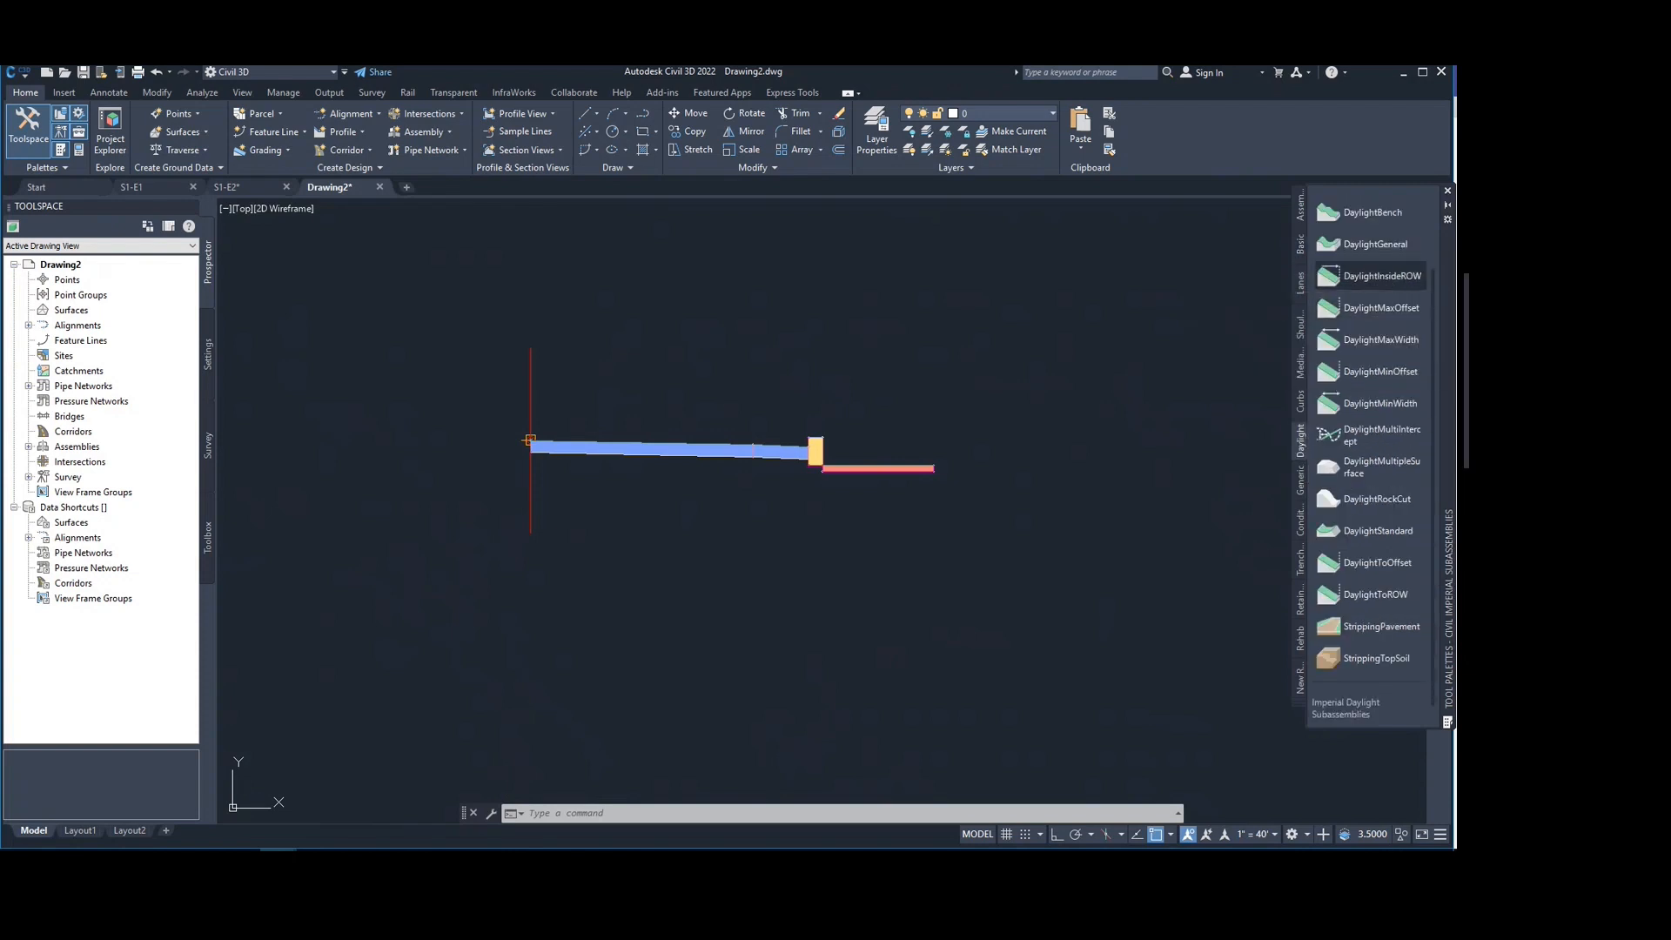
scroll(931, 474, "up", 5)
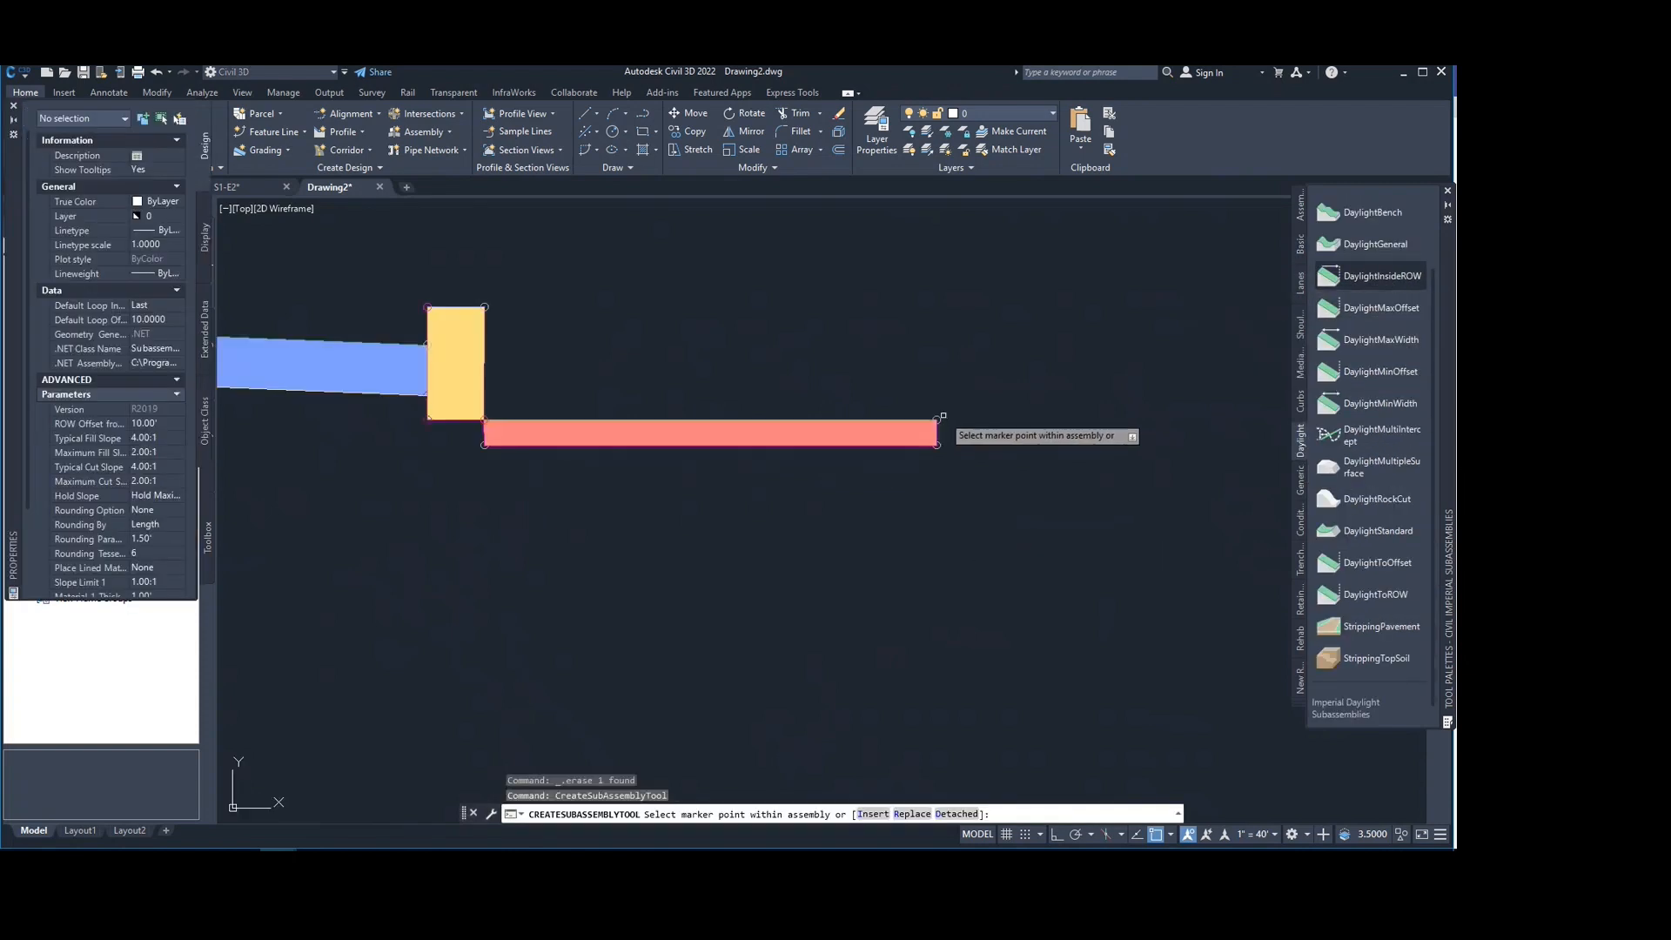
scroll(944, 455, "down", 8)
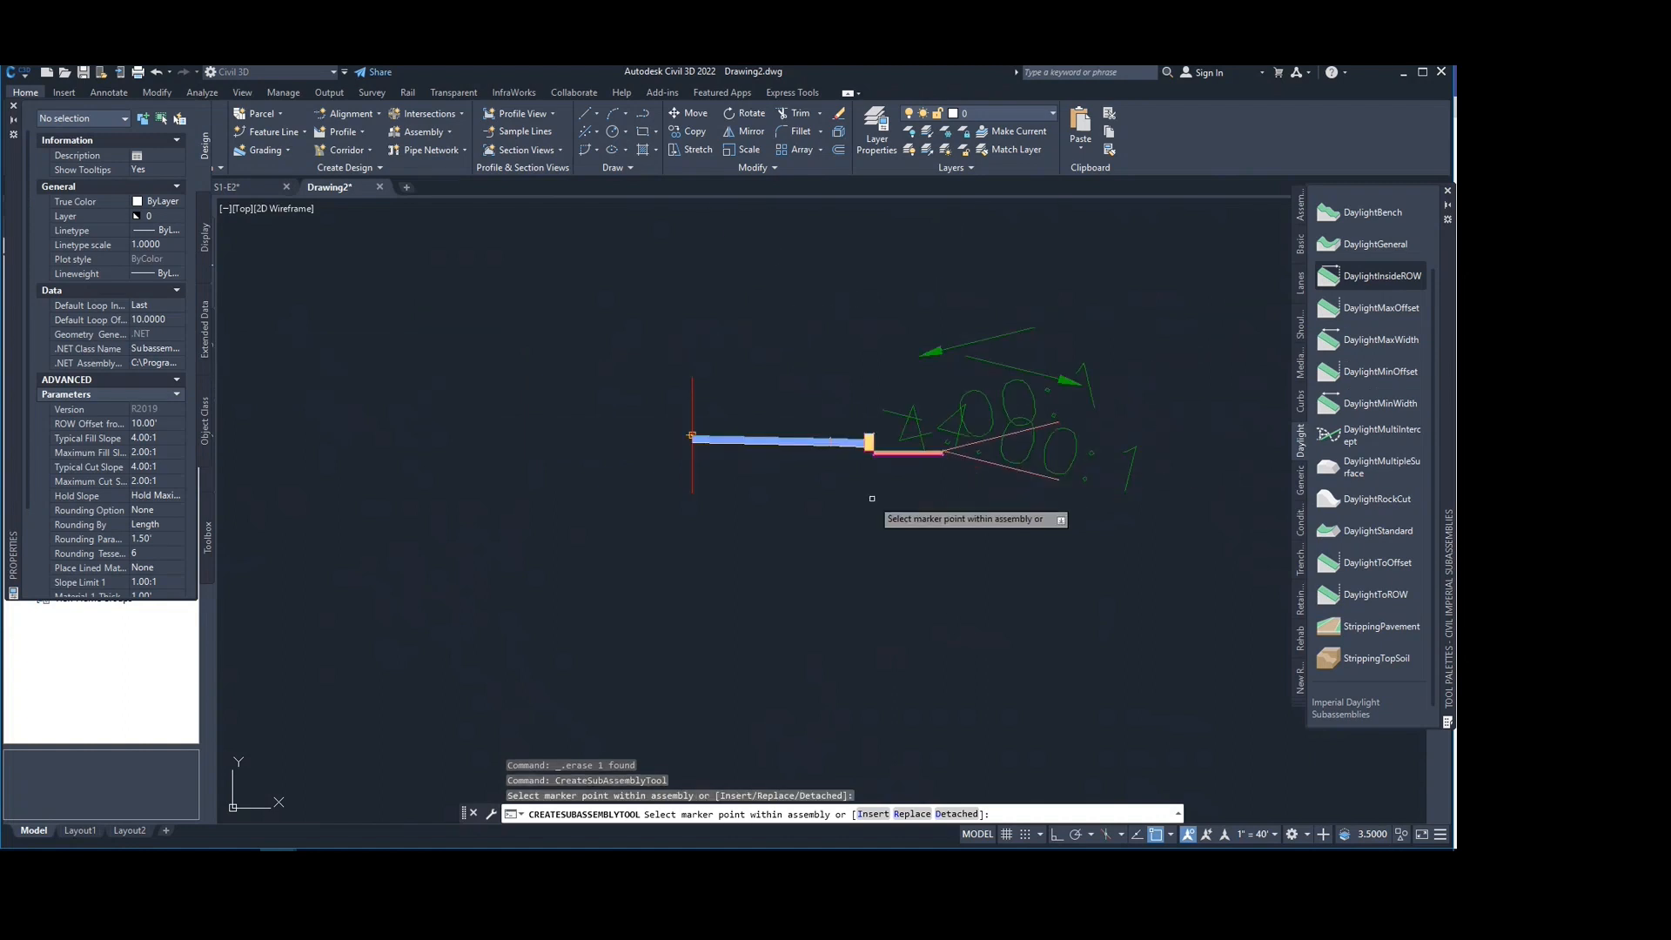
key("Escape")
middle_click_drag(907, 428, 816, 447)
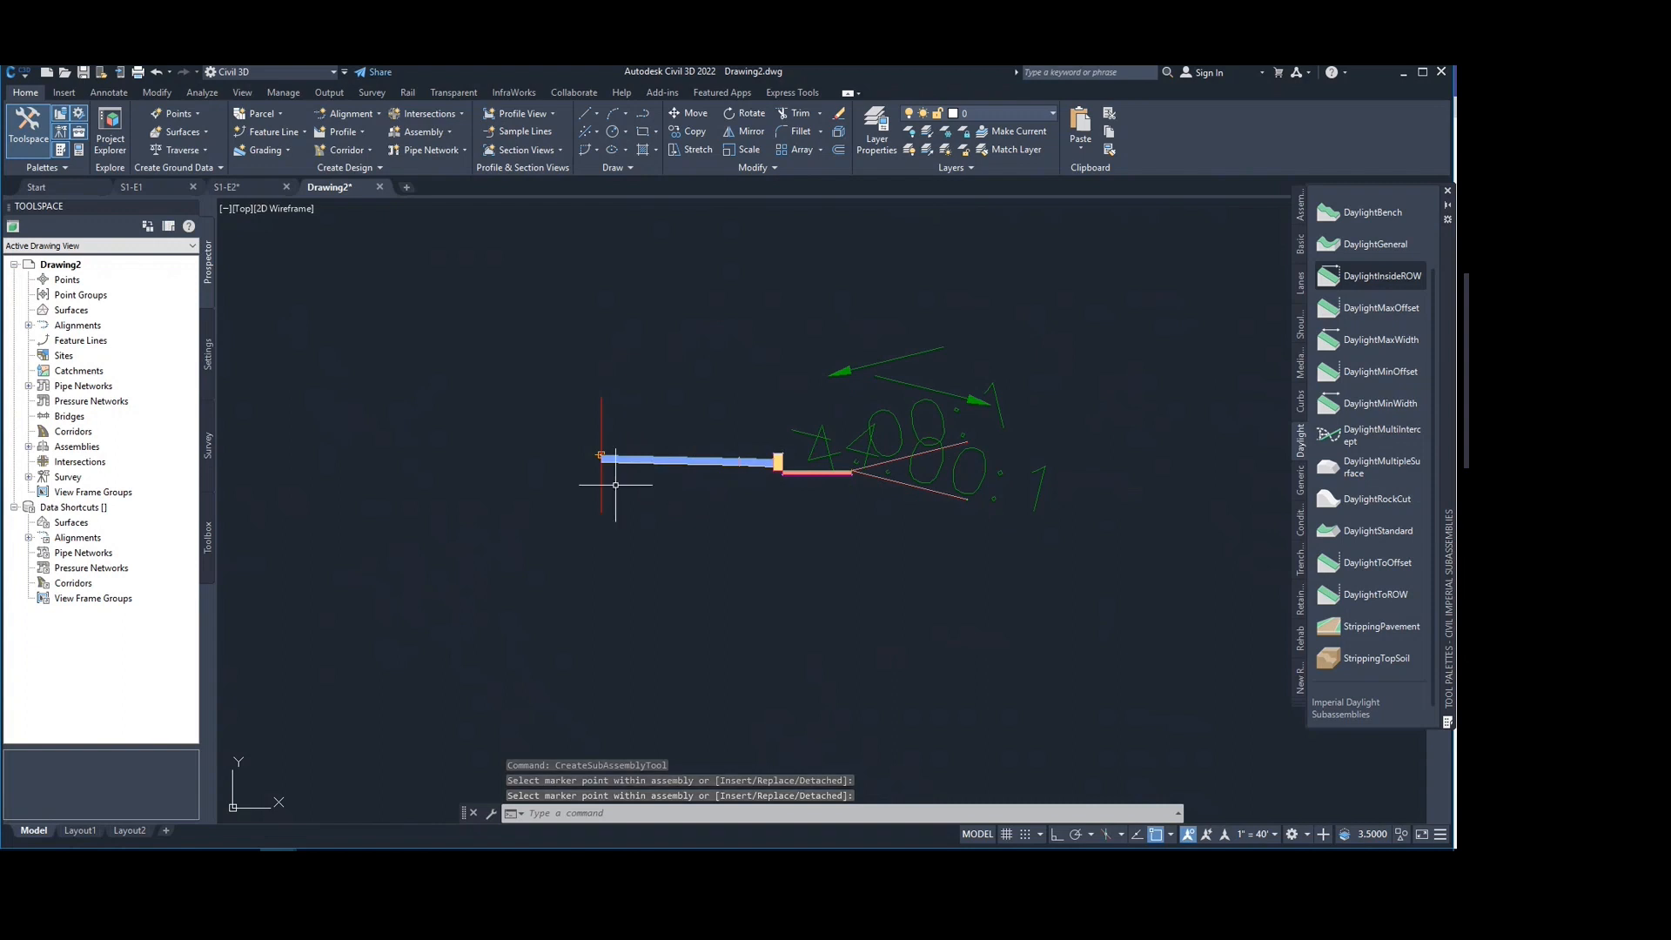
middle_click_drag(626, 485, 684, 500)
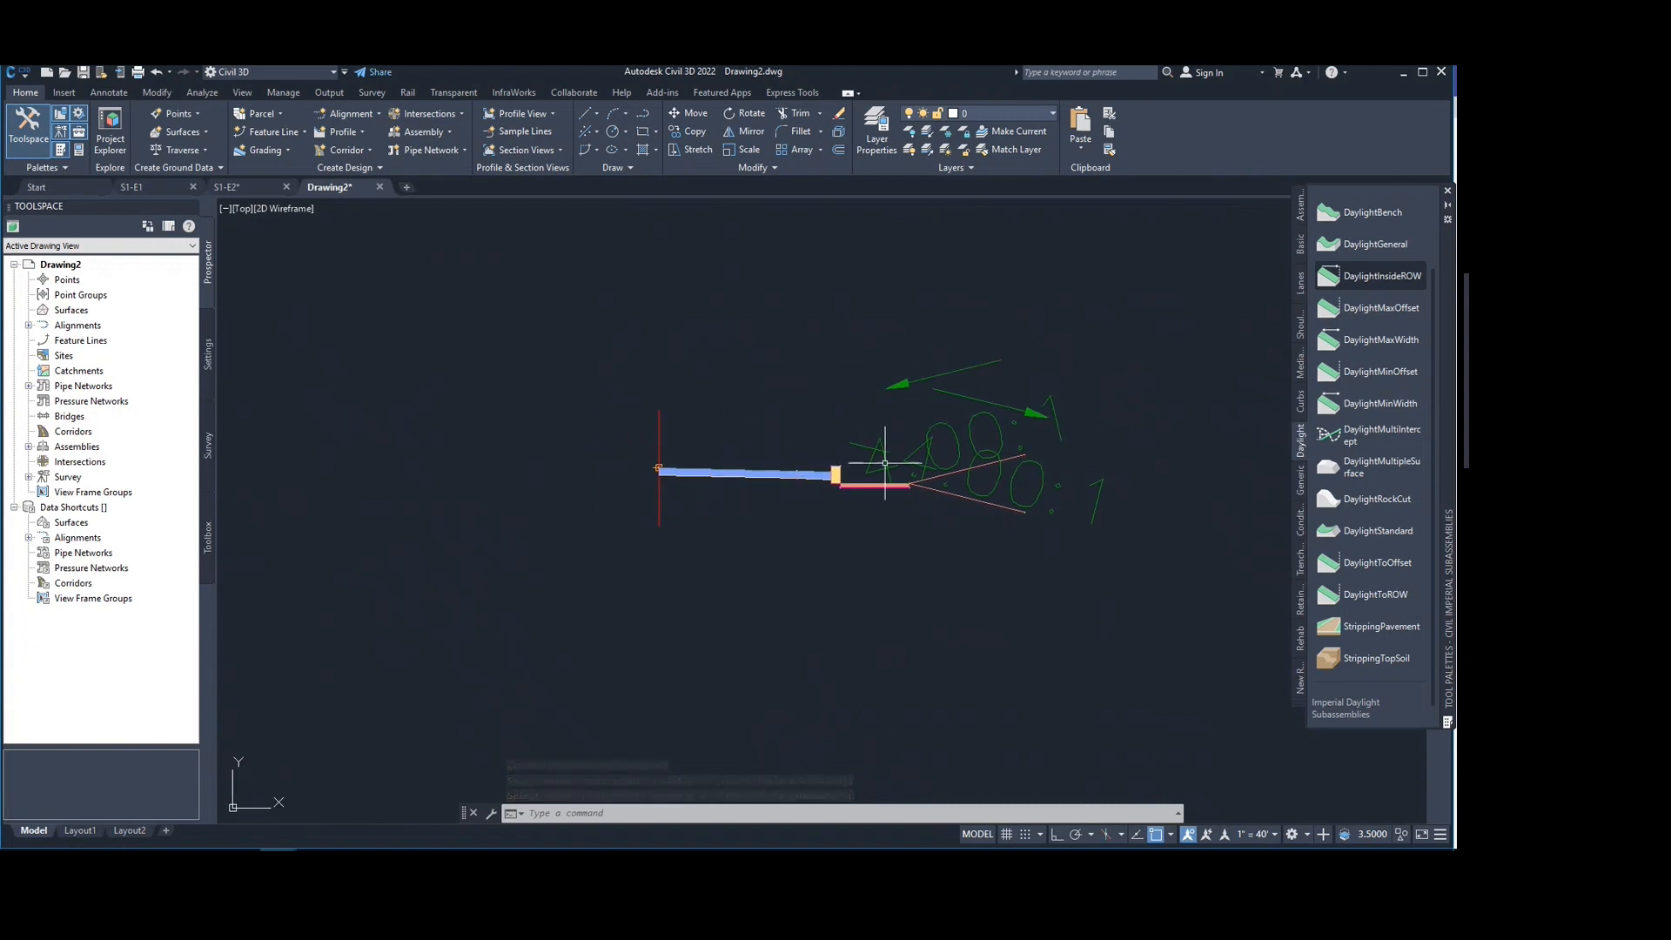
Step: Mirror the lane, shoulder, curb, sidewalk and daylight subassemblies to the other side of the assembly's baseline marker
left_click(978, 329)
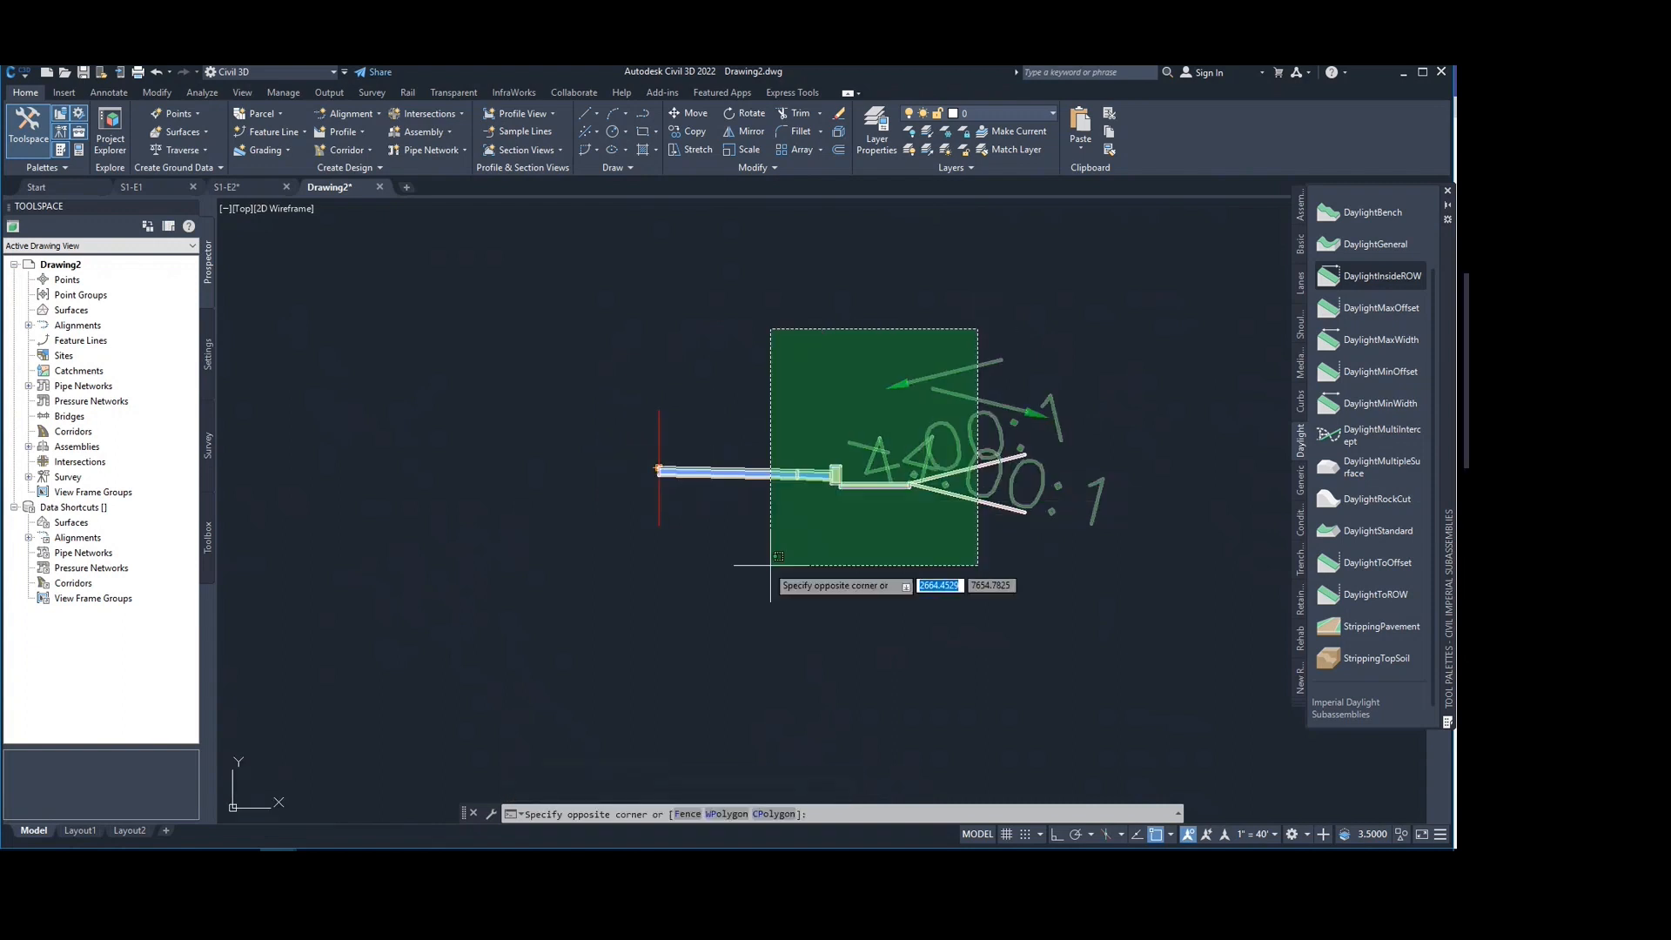
left_click(705, 527)
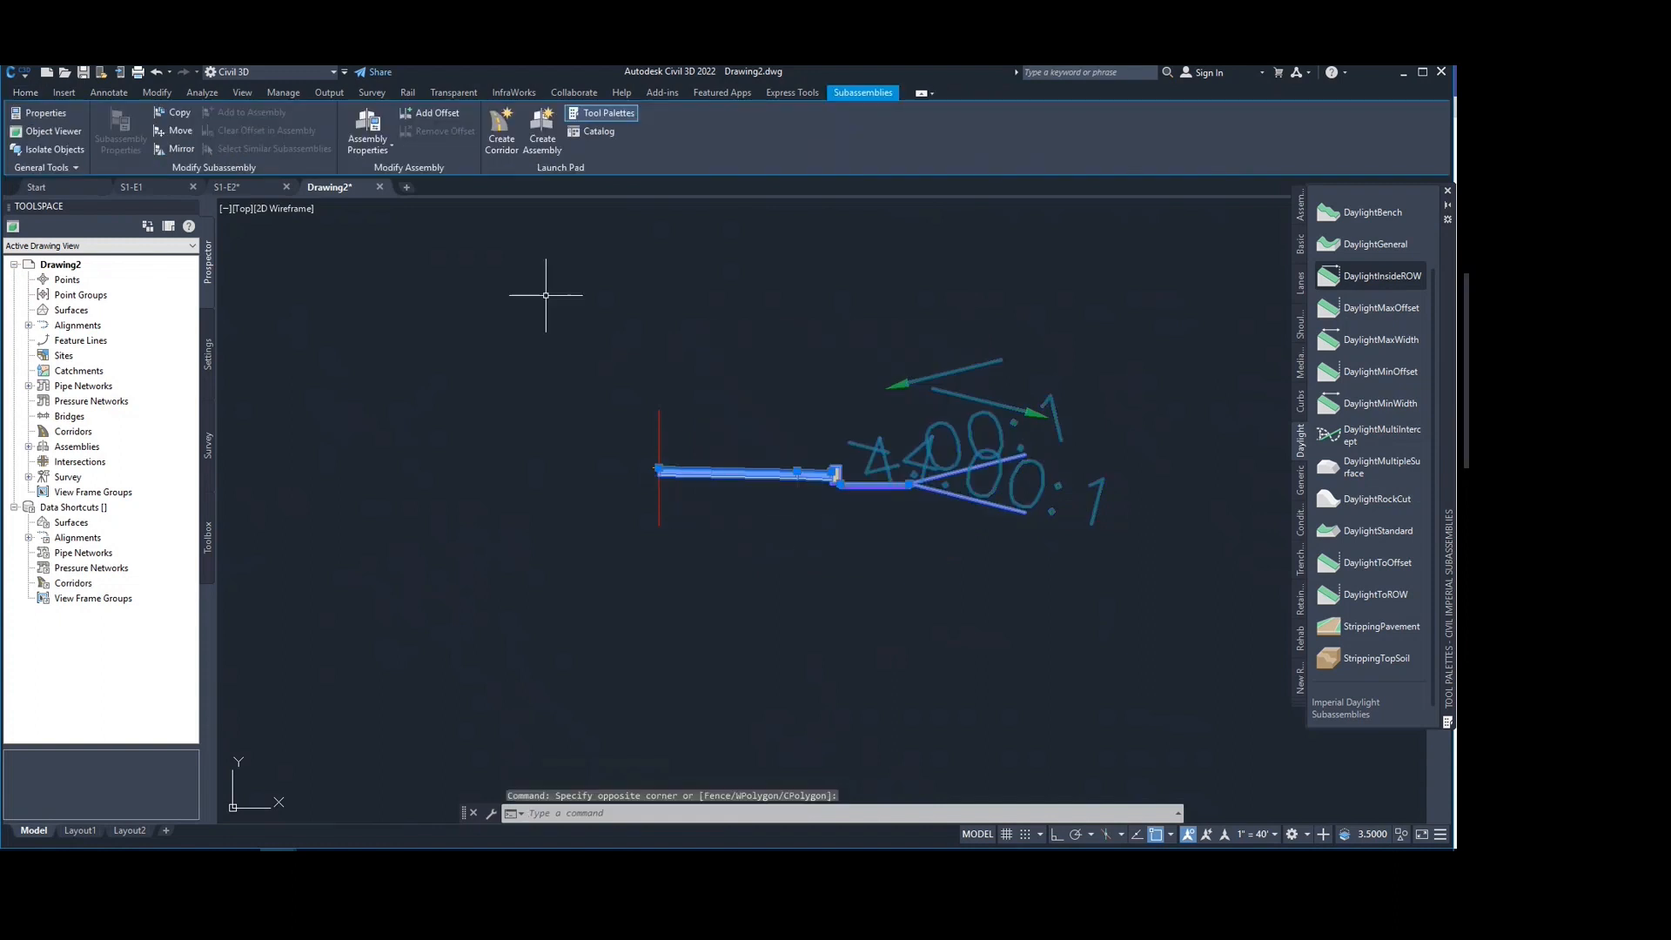
left_click(181, 150)
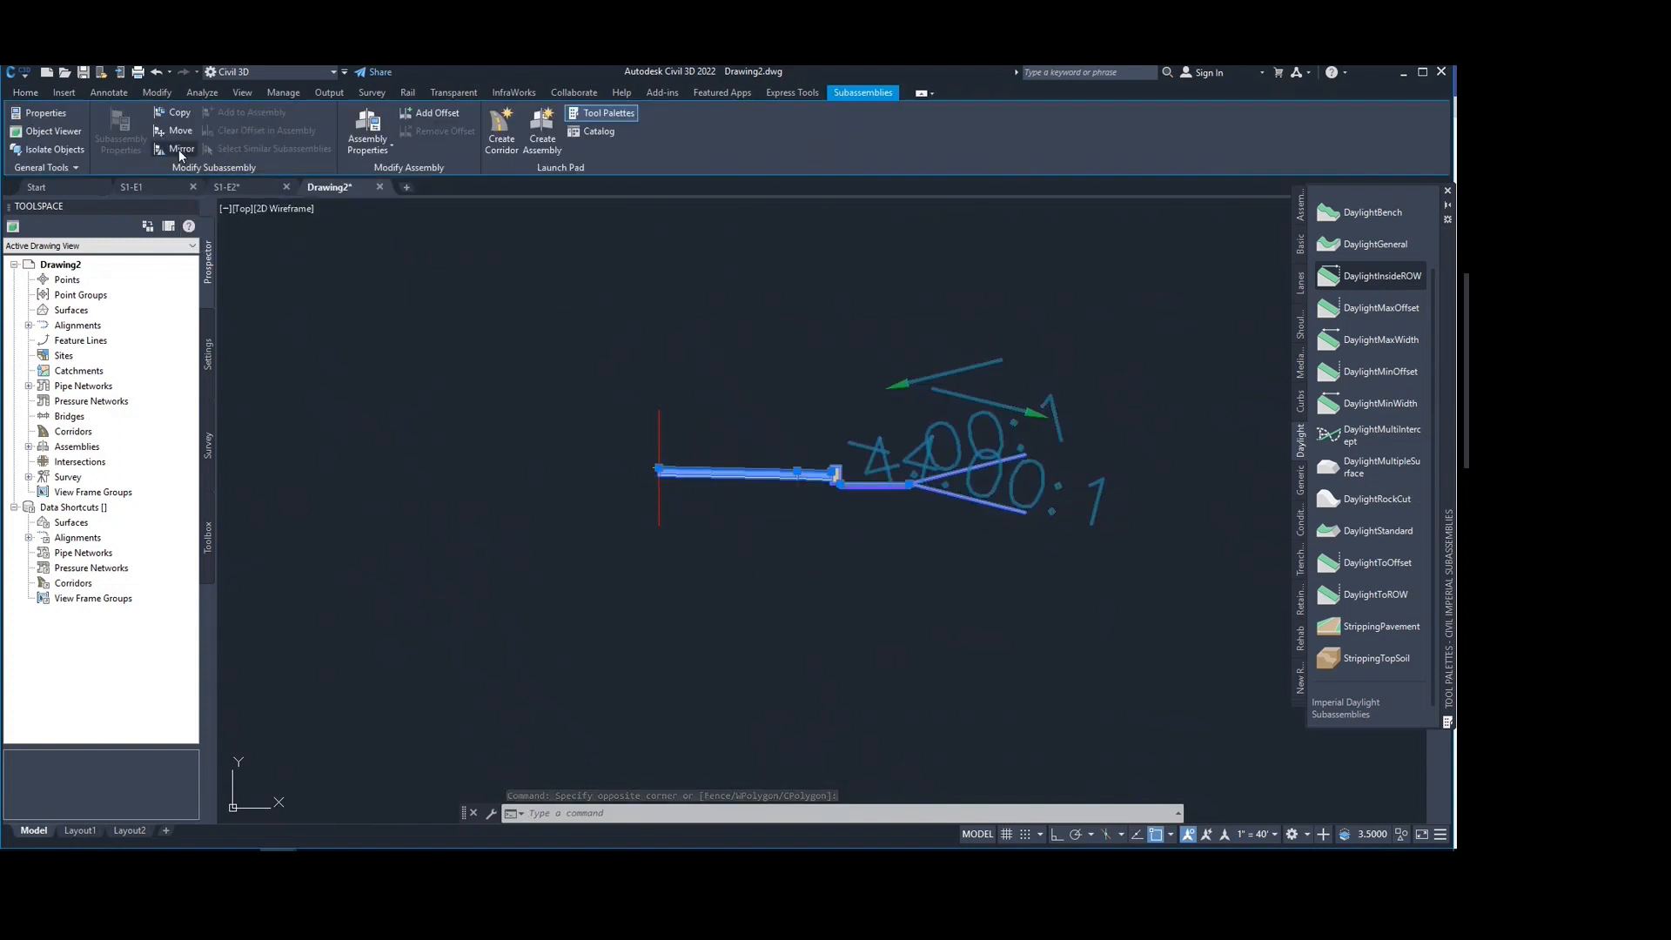
scroll(659, 461, "up", 2)
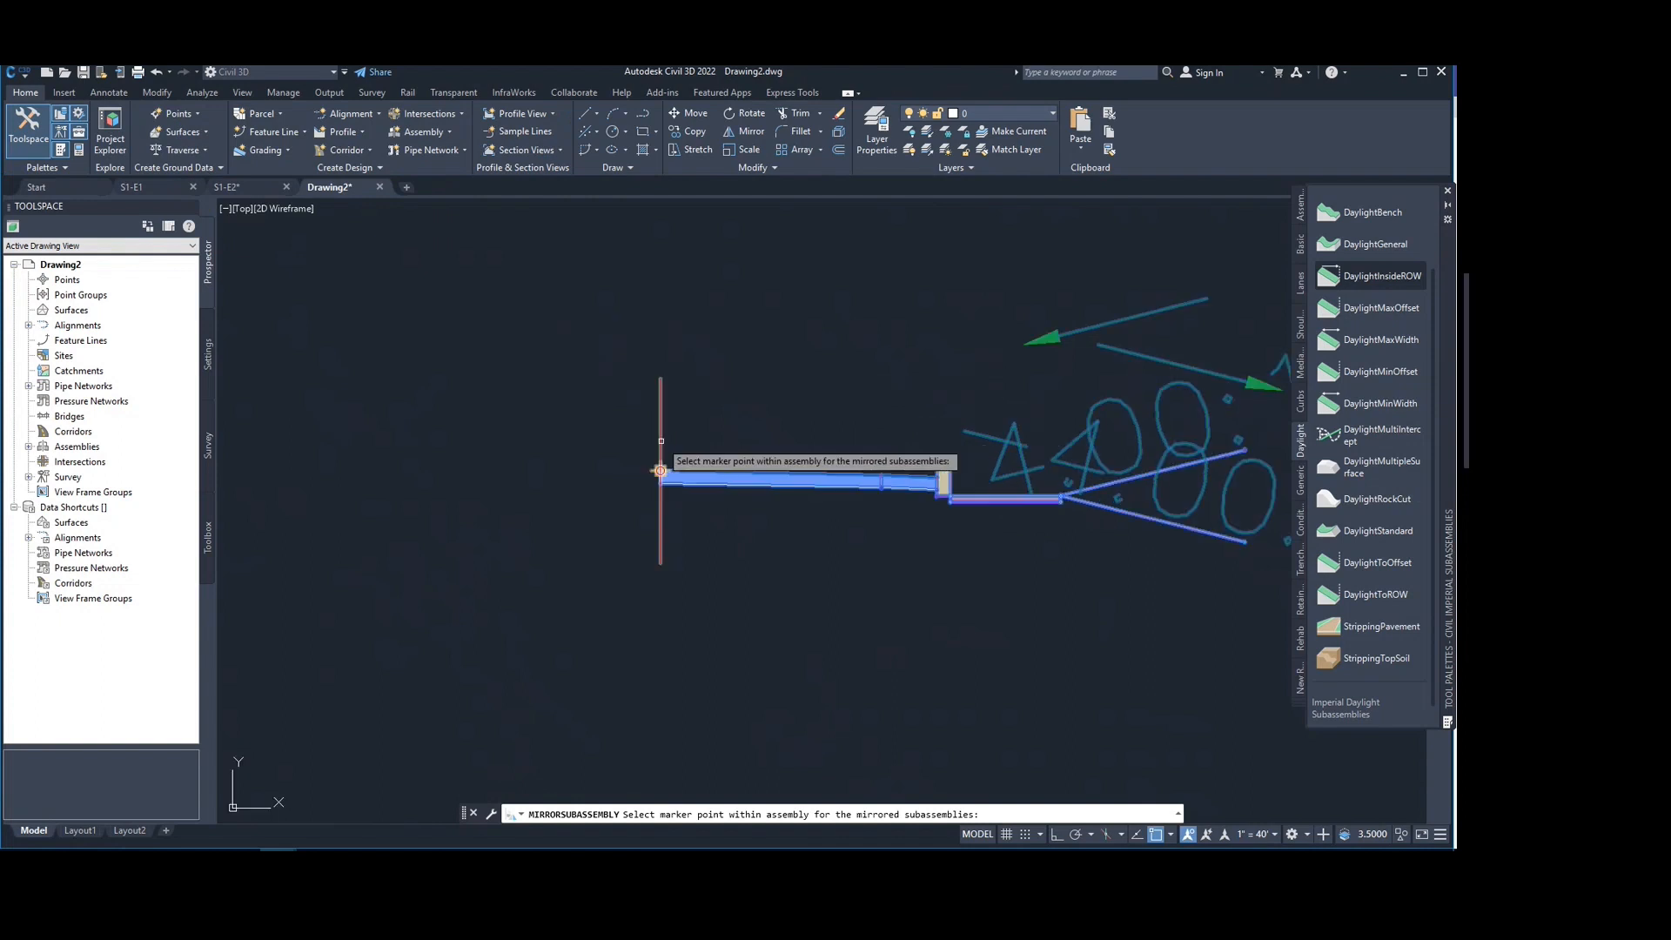
left_click(659, 470)
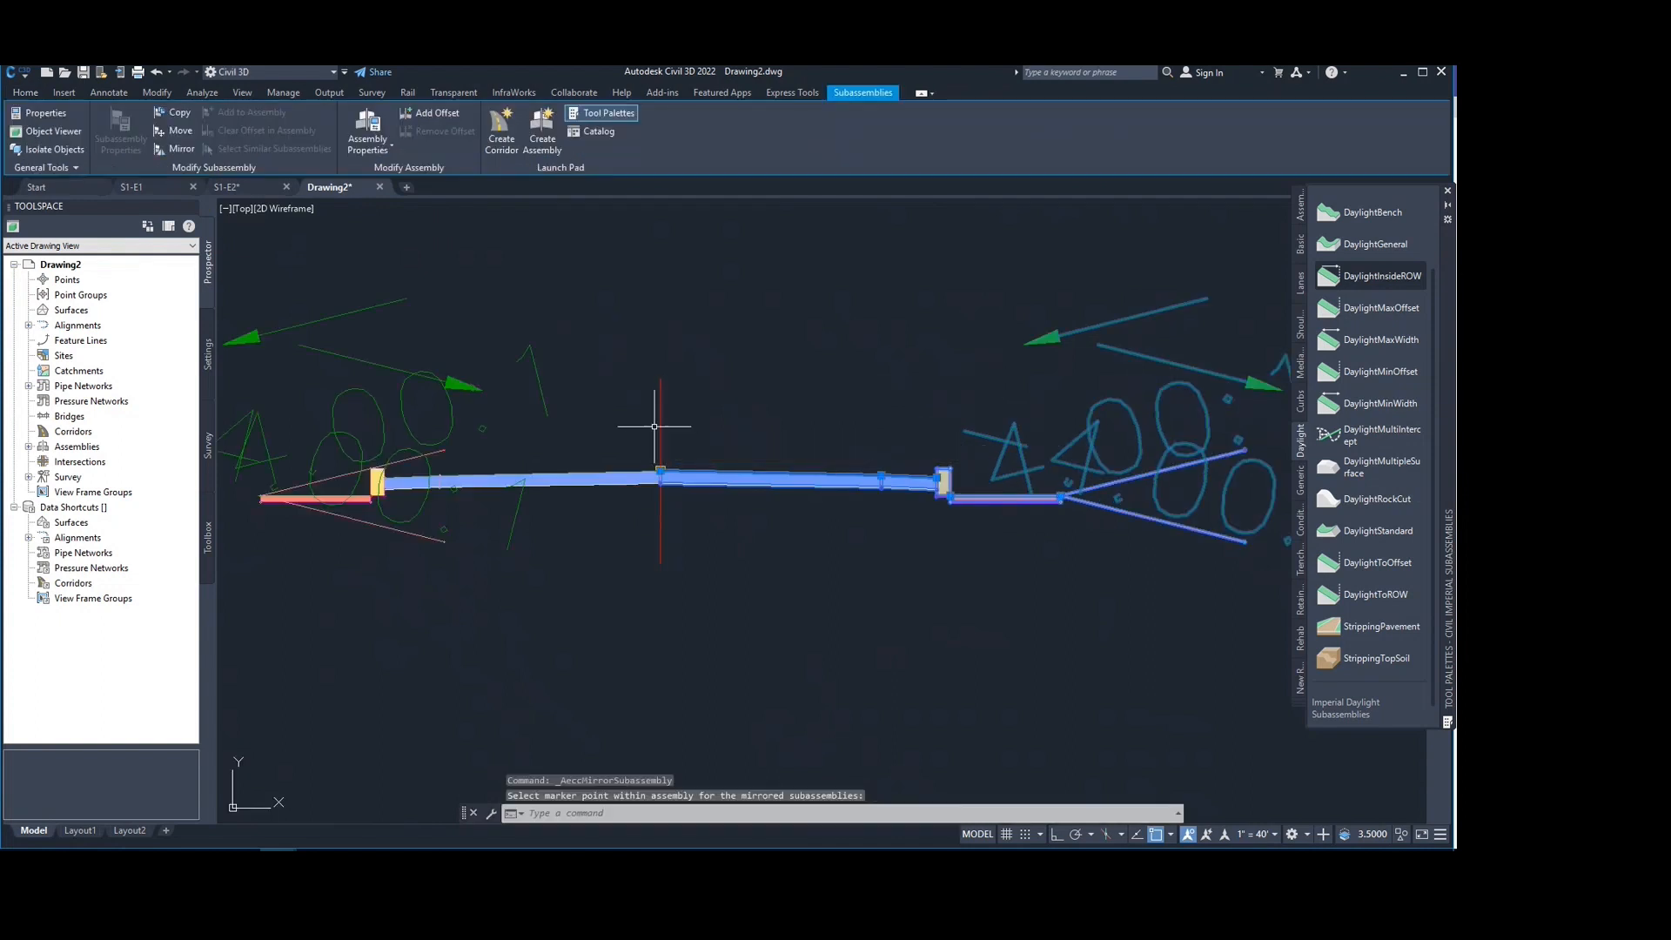
scroll(652, 426, "down", 4)
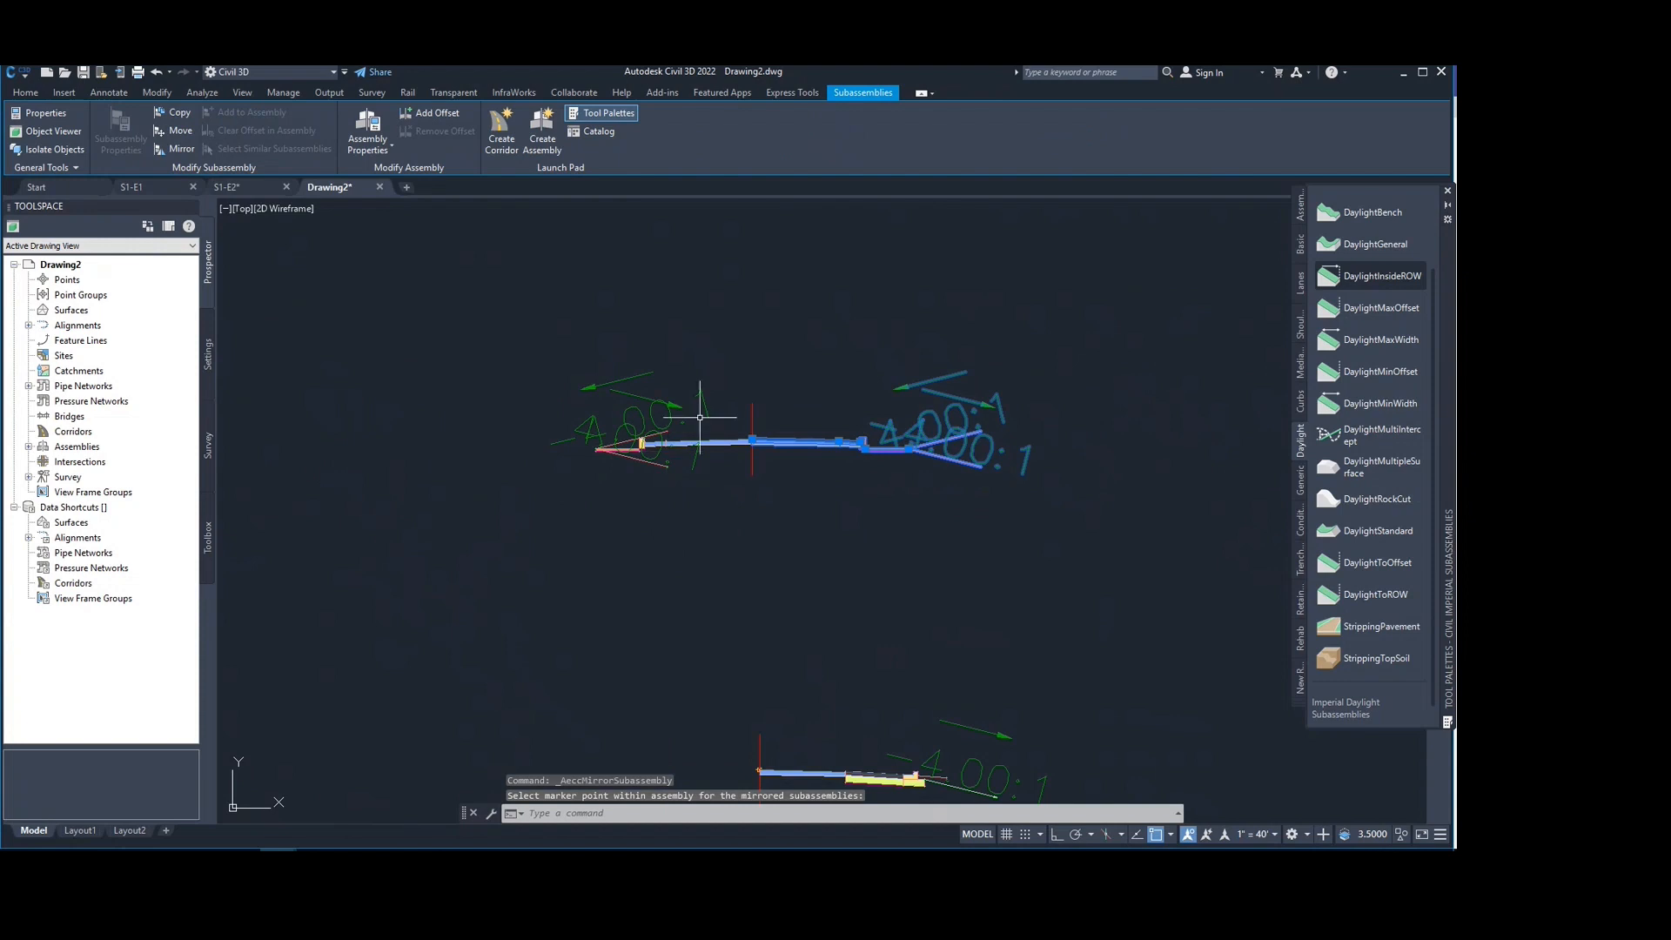
key("Return")
scroll(721, 409, "up", 2)
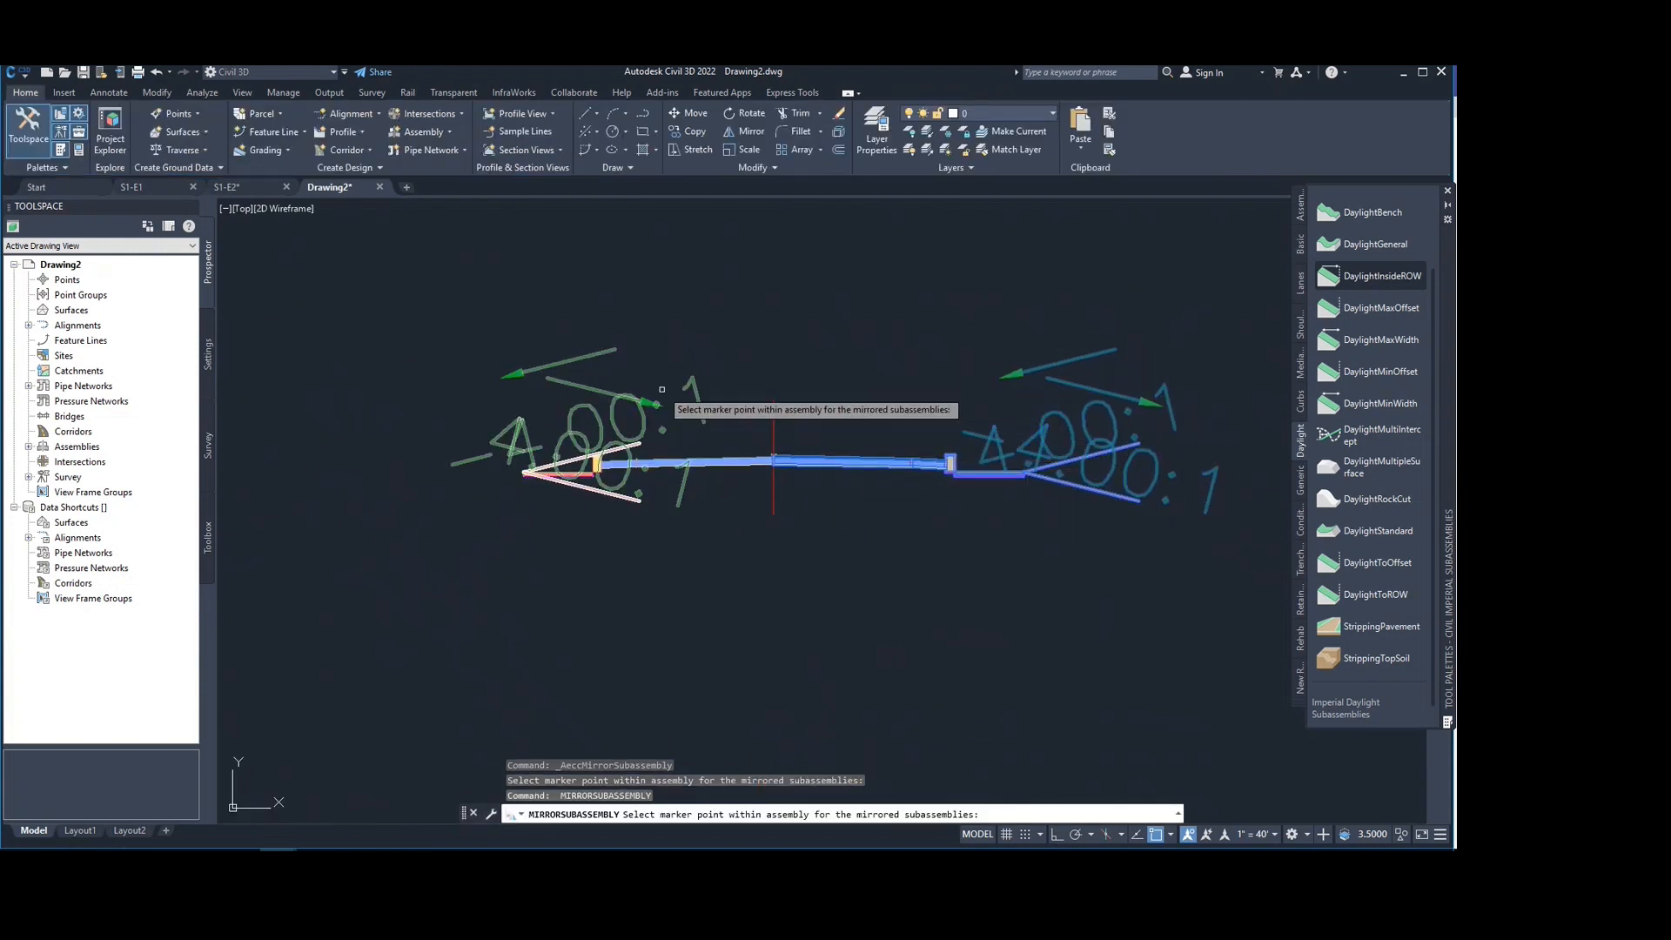
key("Escape")
Step: Examine the mirrored assembly on both sides of its baseline and compare it with the assembly below
scroll(572, 470, "up", 3)
scroll(591, 452, "down", 3)
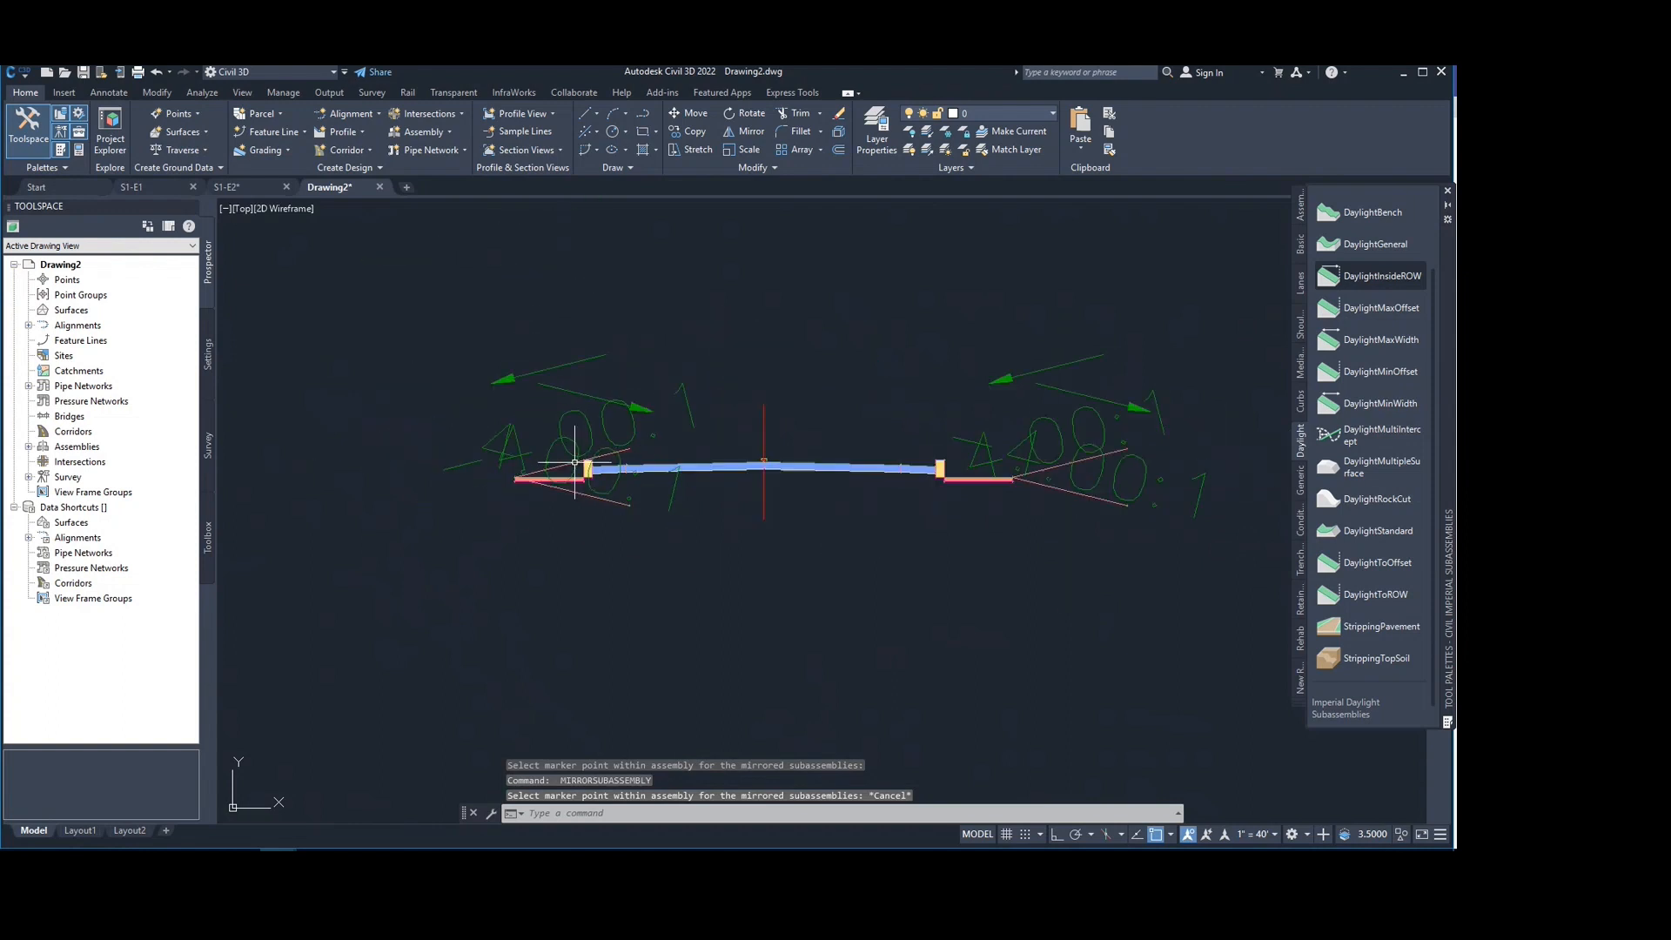
scroll(606, 437, "up", 1)
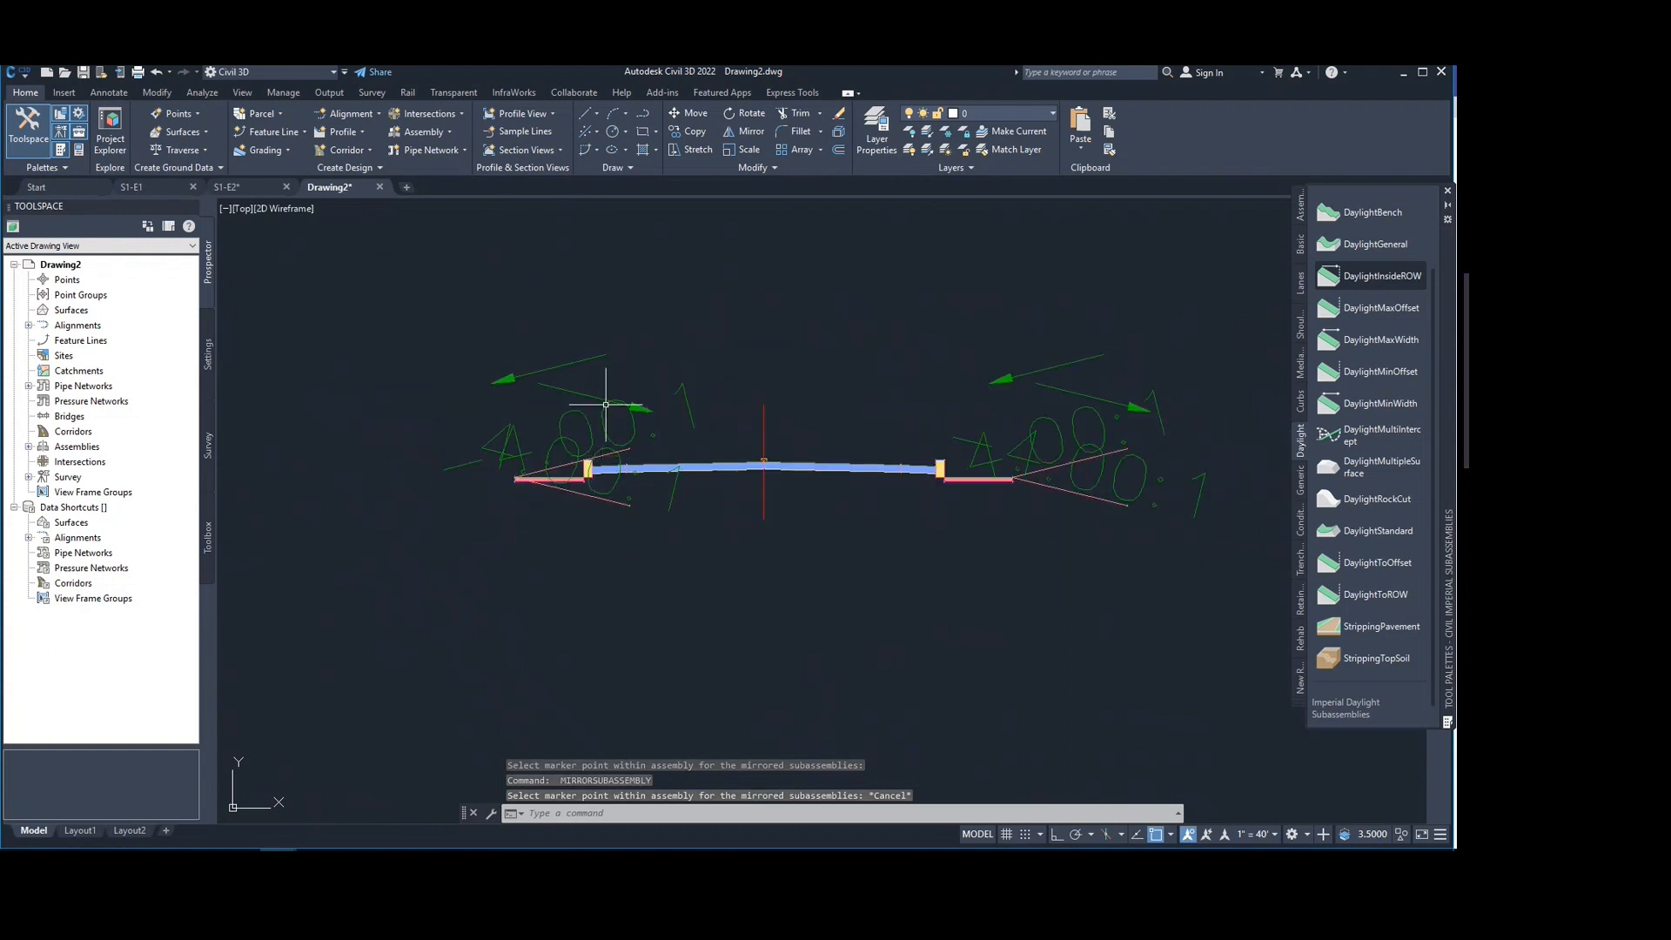
mouse_move(609, 398)
middle_mouse_down()
mouse_move(522, 380)
mouse_move(571, 373)
middle_mouse_up()
scroll(757, 403, "up", 2)
scroll(675, 391, "down", 4)
mouse_move(675, 392)
middle_mouse_down()
mouse_move(540, 258)
mouse_move(642, 441)
mouse_move(671, 458)
middle_mouse_up()
scroll(556, 439, "up", 4)
scroll(635, 383, "down", 4)
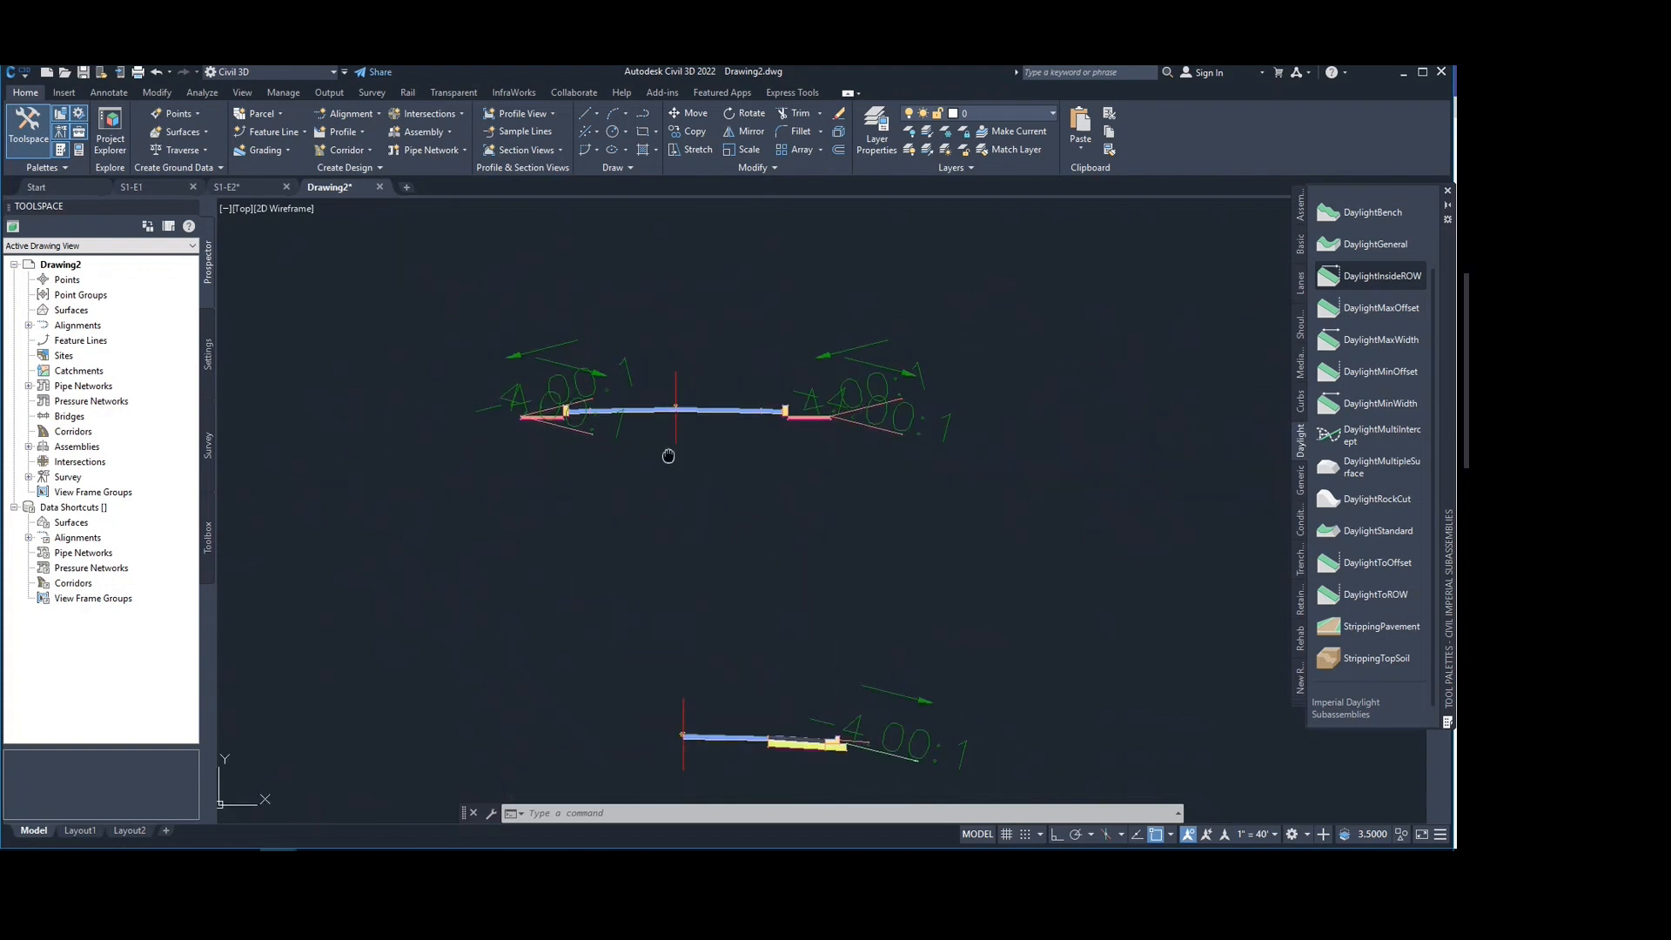
Step: Show the ready-made common and intersection assemblies in the tool palettes beside the two assemblies in the drawing
left_click(1300, 207)
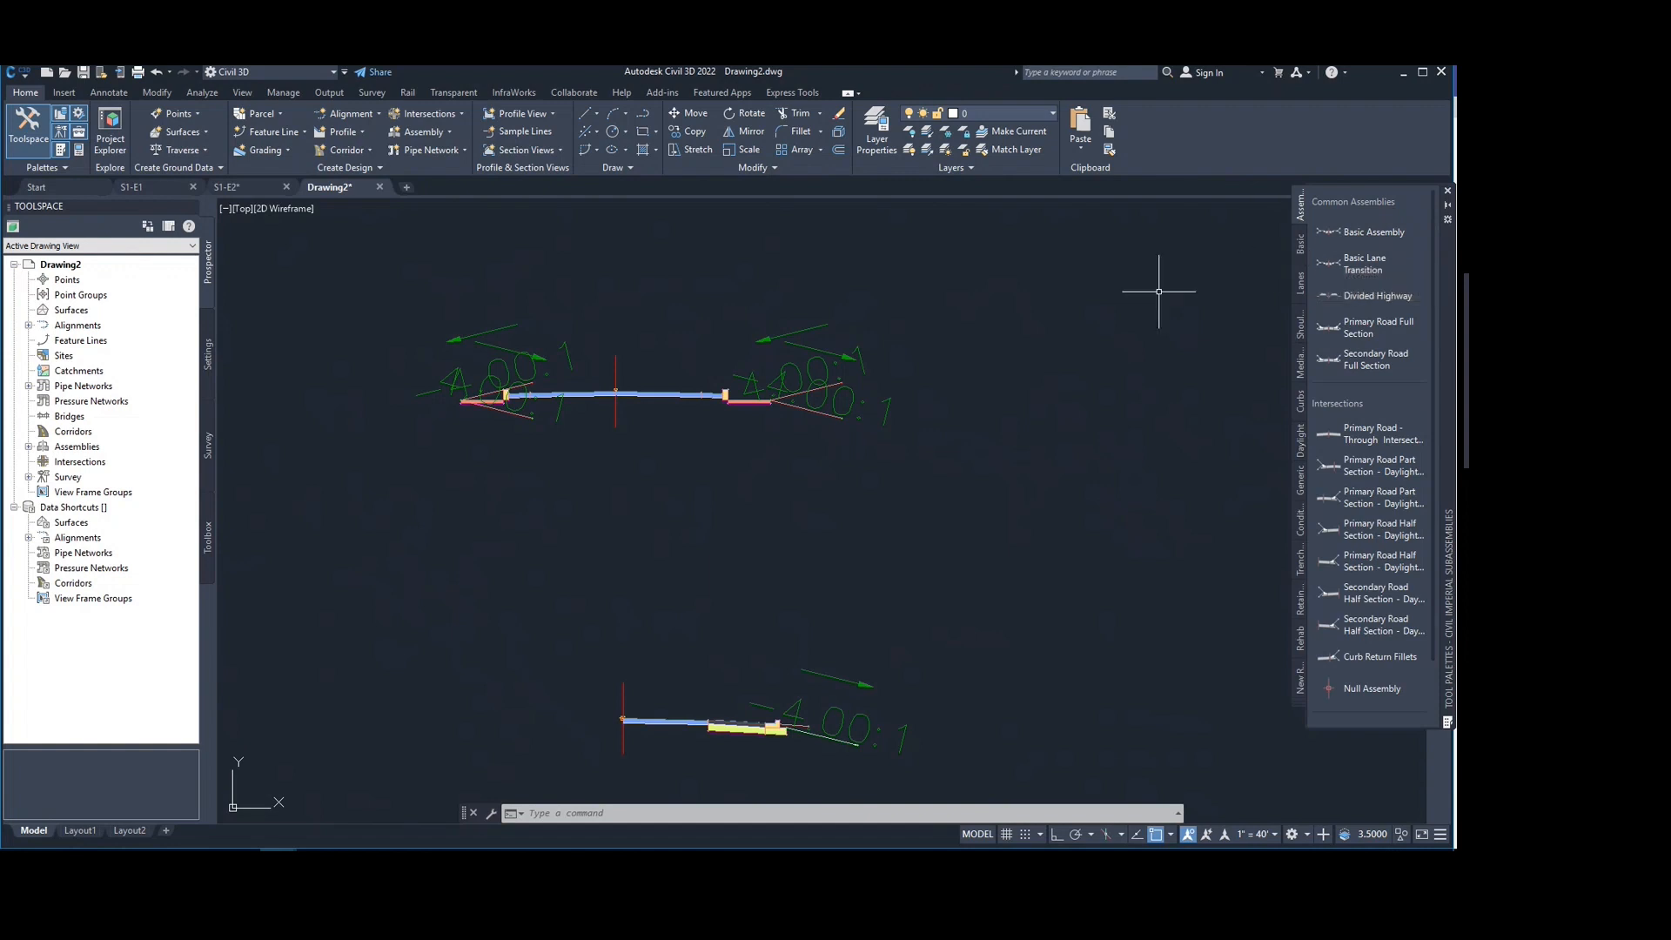
mouse_move(977, 336)
middle_mouse_down()
mouse_move(936, 347)
mouse_move(945, 316)
middle_mouse_up()
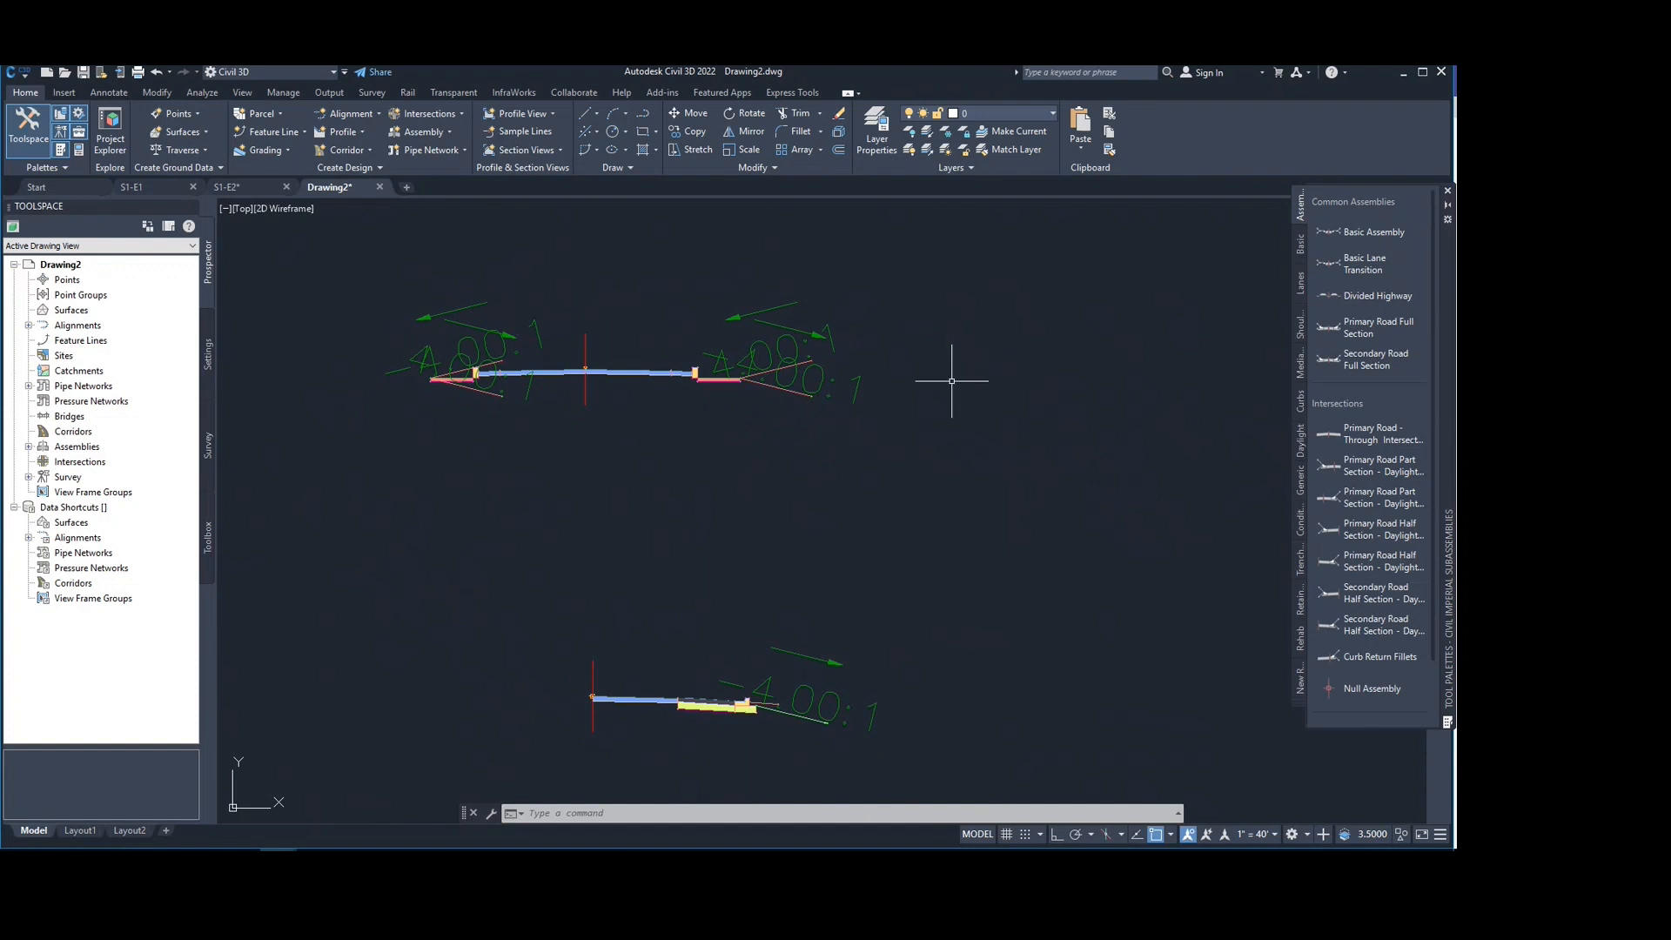
middle_click_drag(943, 417, 961, 358)
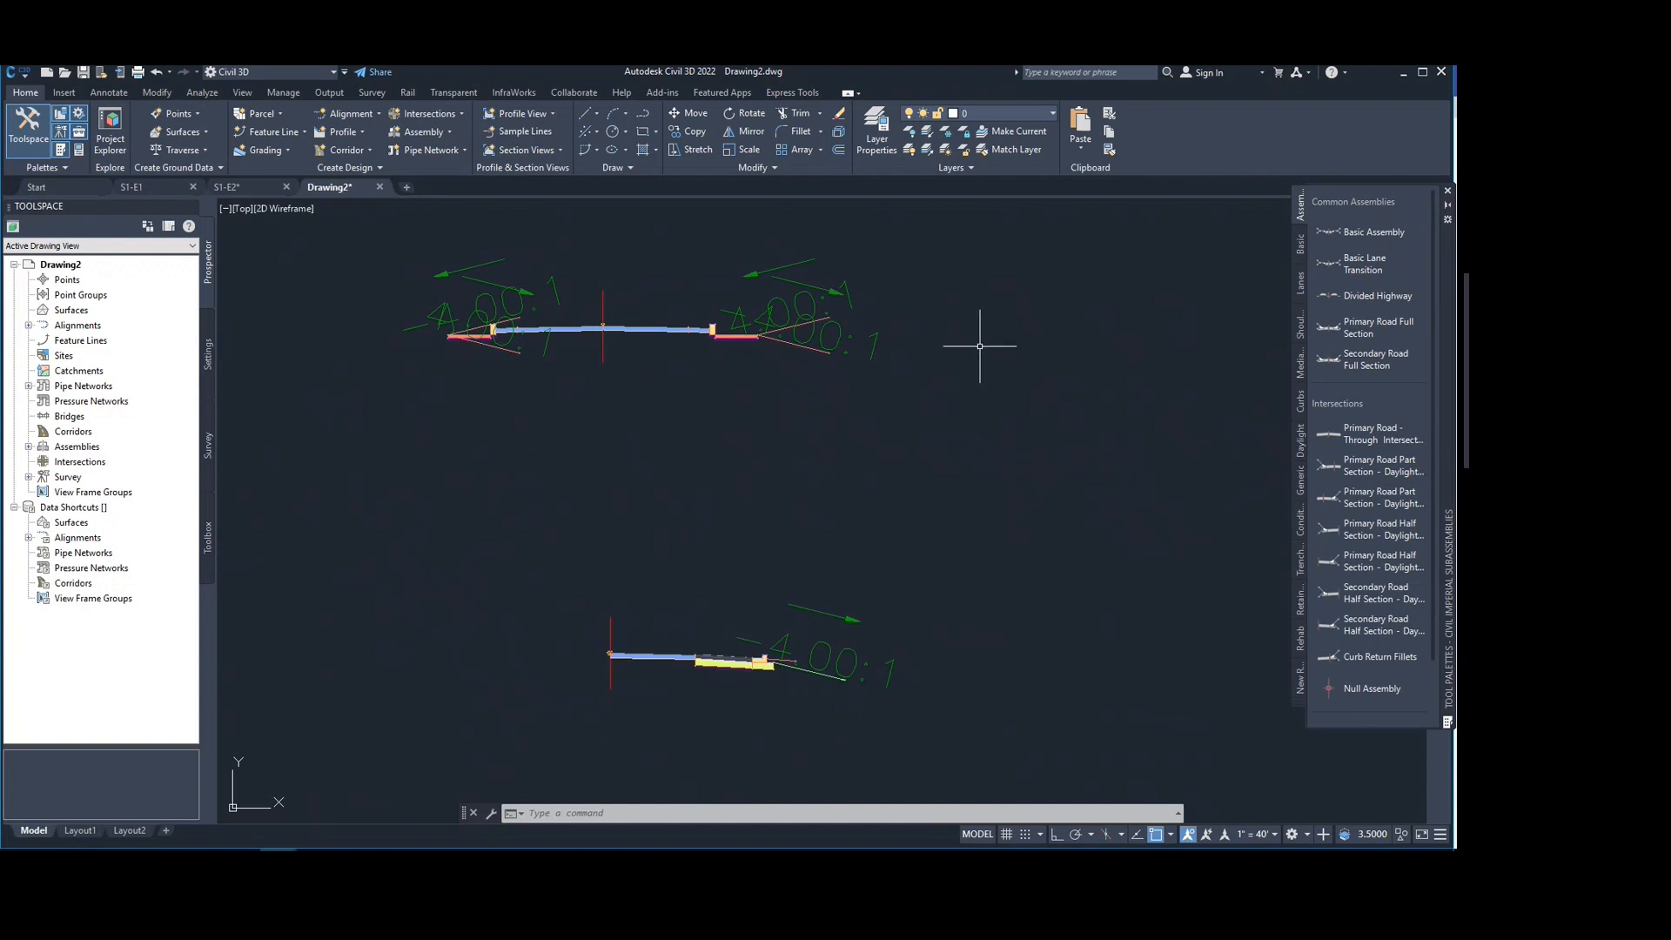
mouse_move(974, 377)
middle_mouse_down()
mouse_move(1050, 309)
mouse_move(960, 329)
middle_mouse_up()
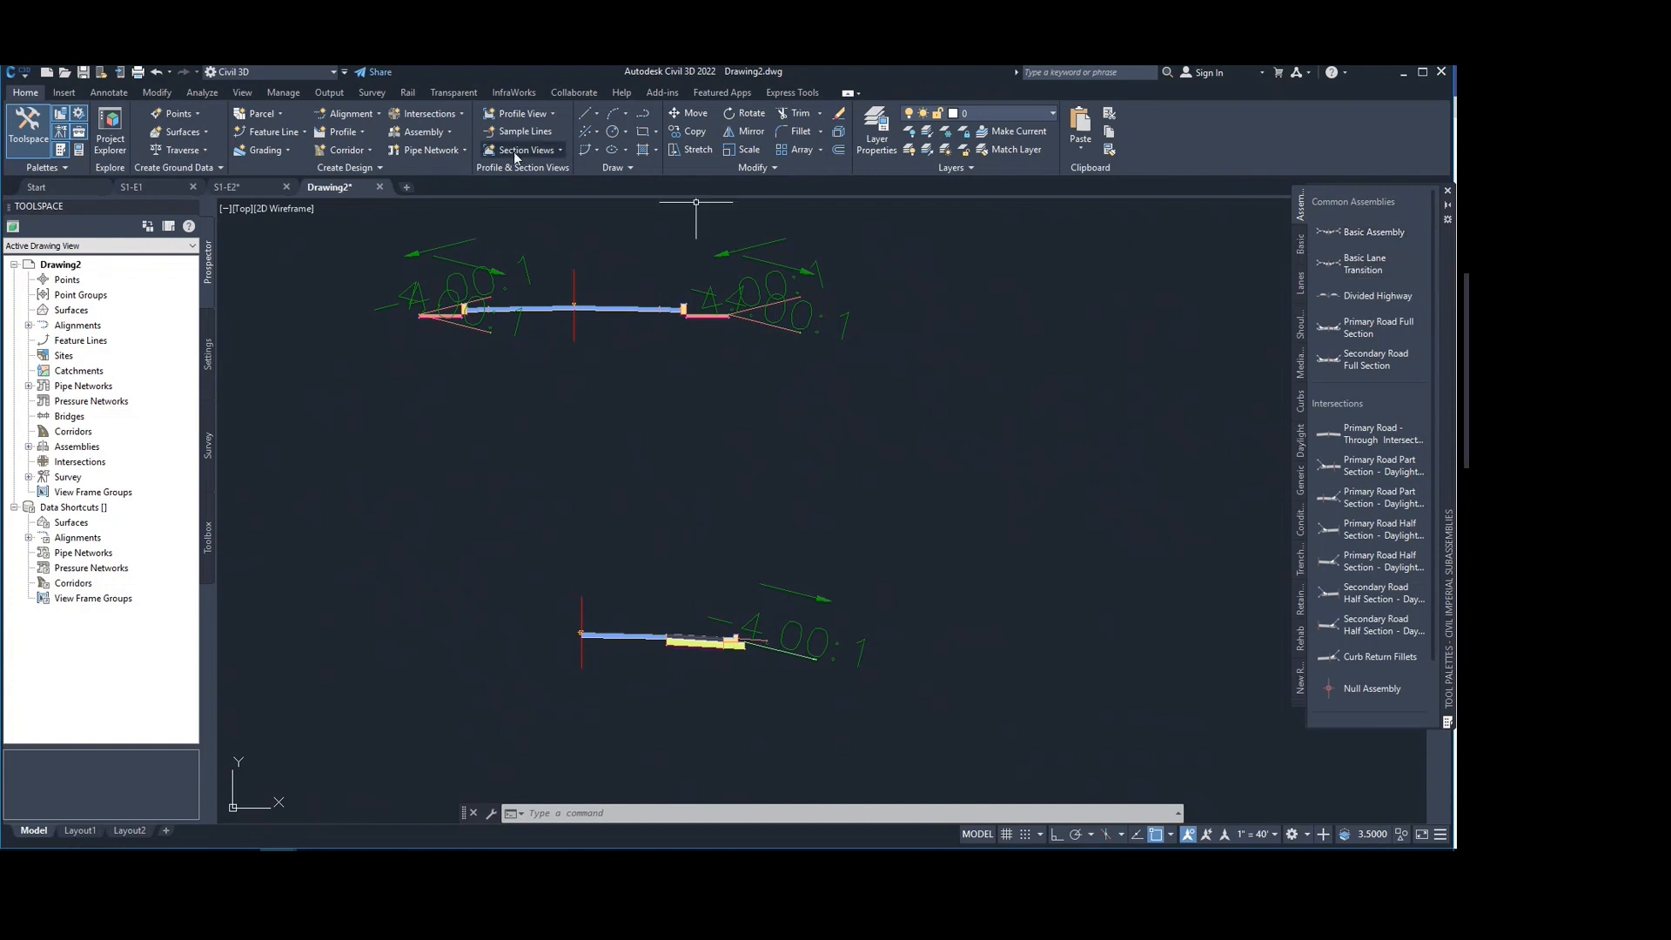
Step: Create a new assembly of type Other with Basic style and All Codes code set, placing its baseline to the right of the existing assemblies
left_click(433, 136)
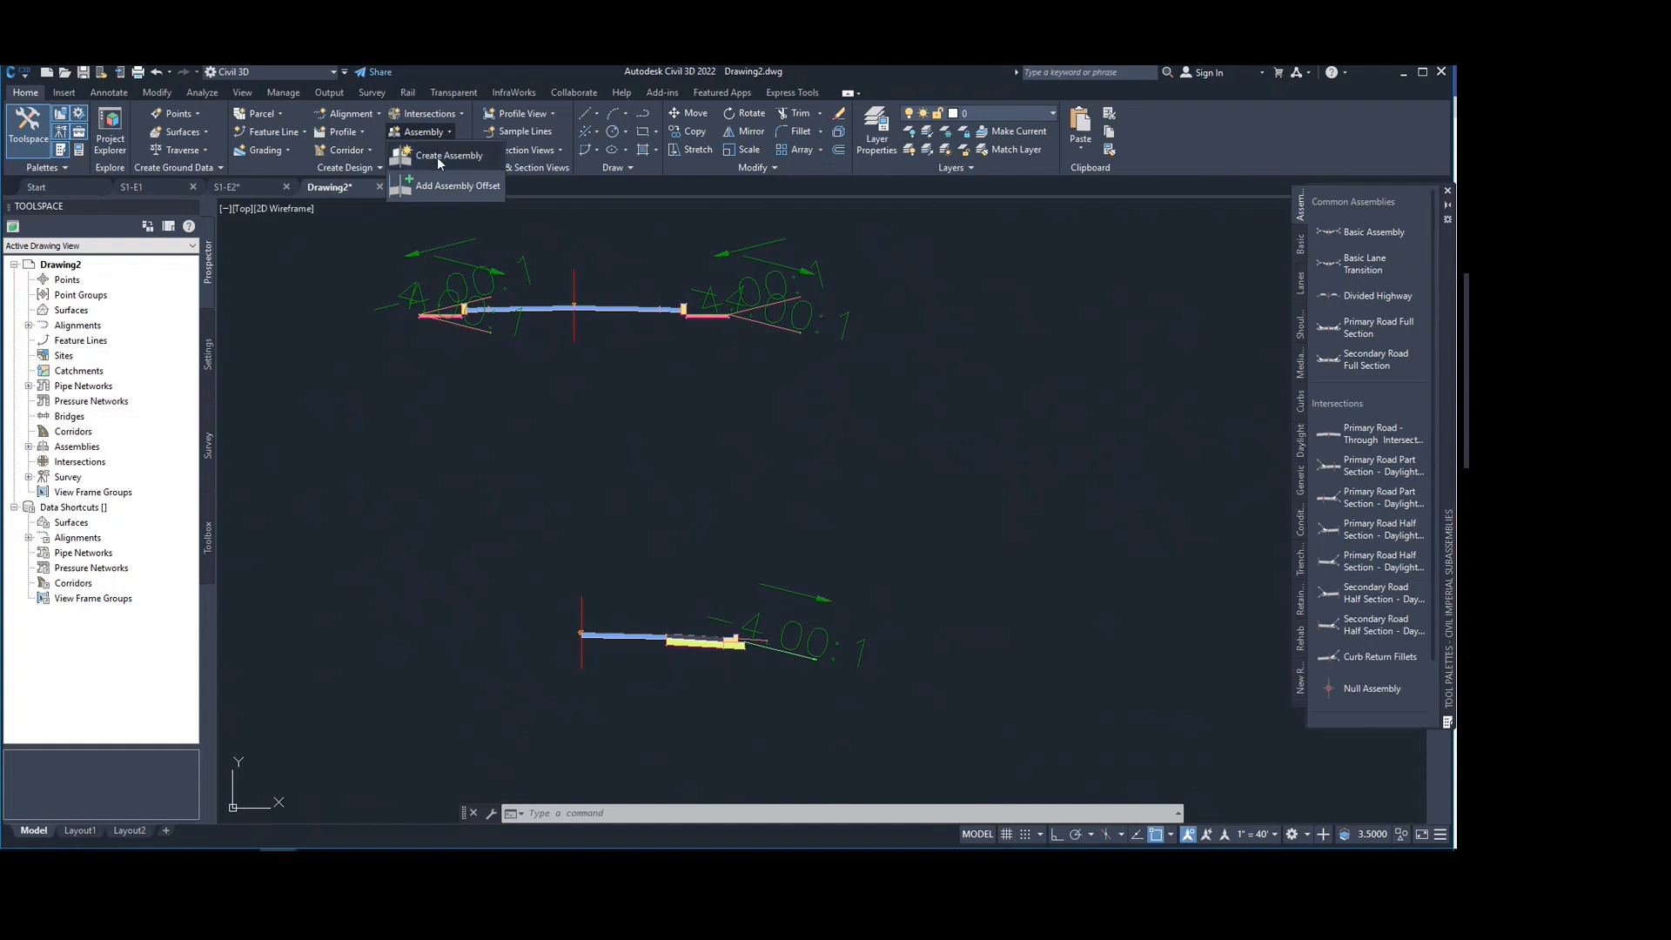
left_click(458, 160)
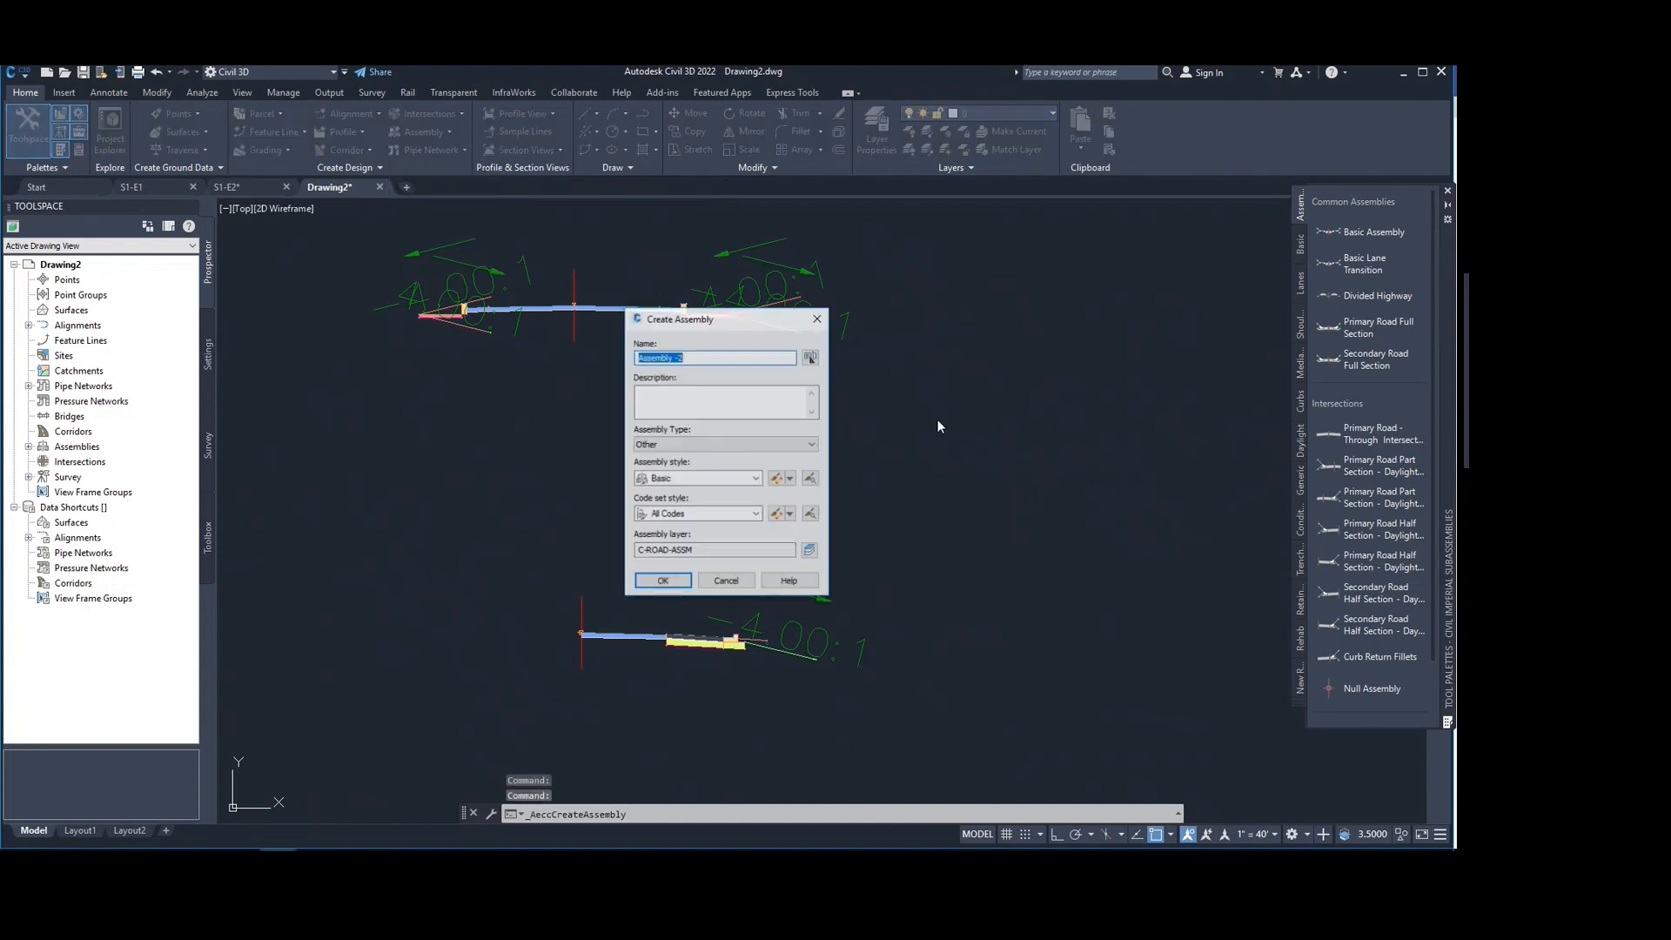
left_click(707, 357)
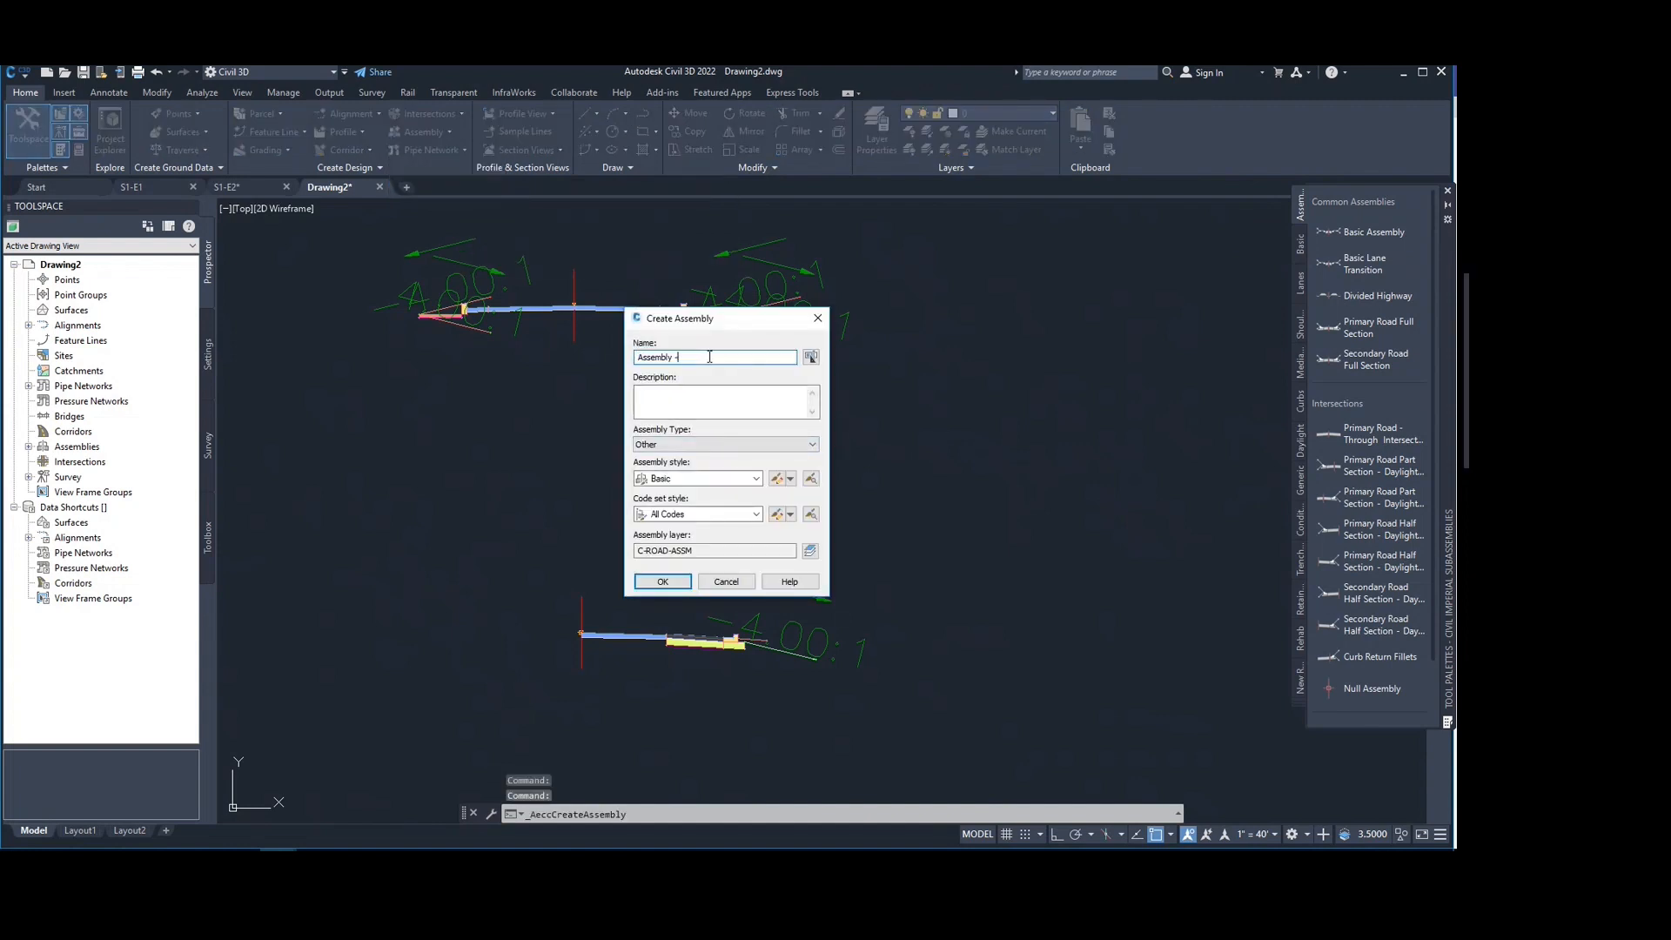
left_click(662, 581)
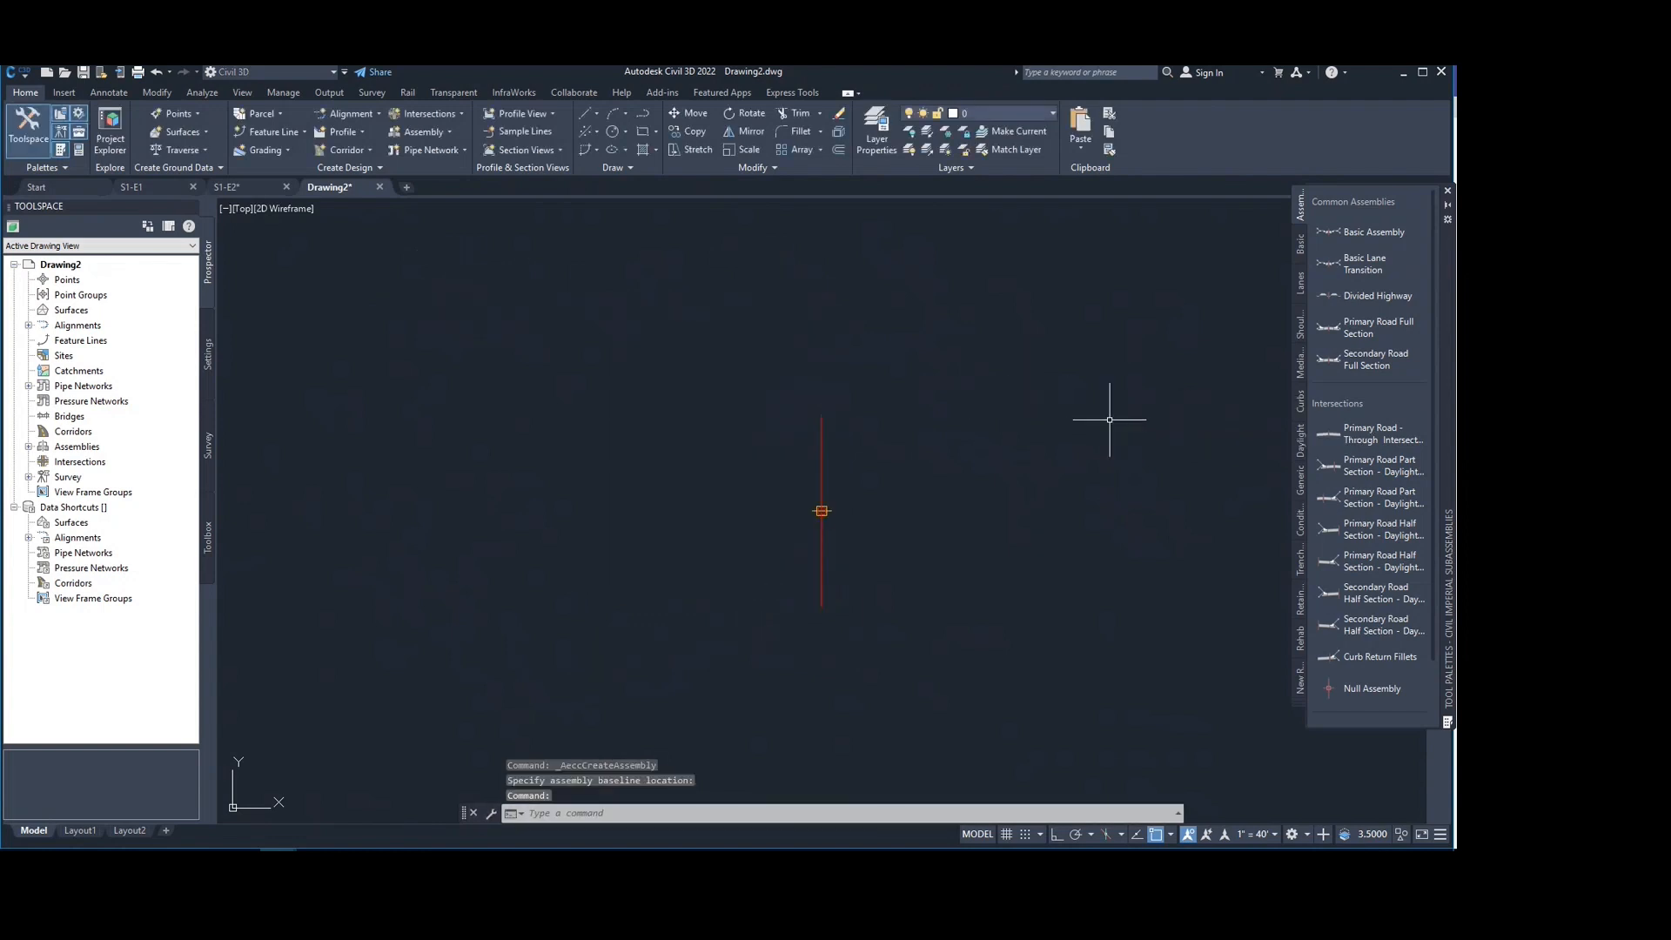
Step: Browse the Basic, Lanes and Shoulders subassembly palettes available for building on the new baseline
left_click(1300, 243)
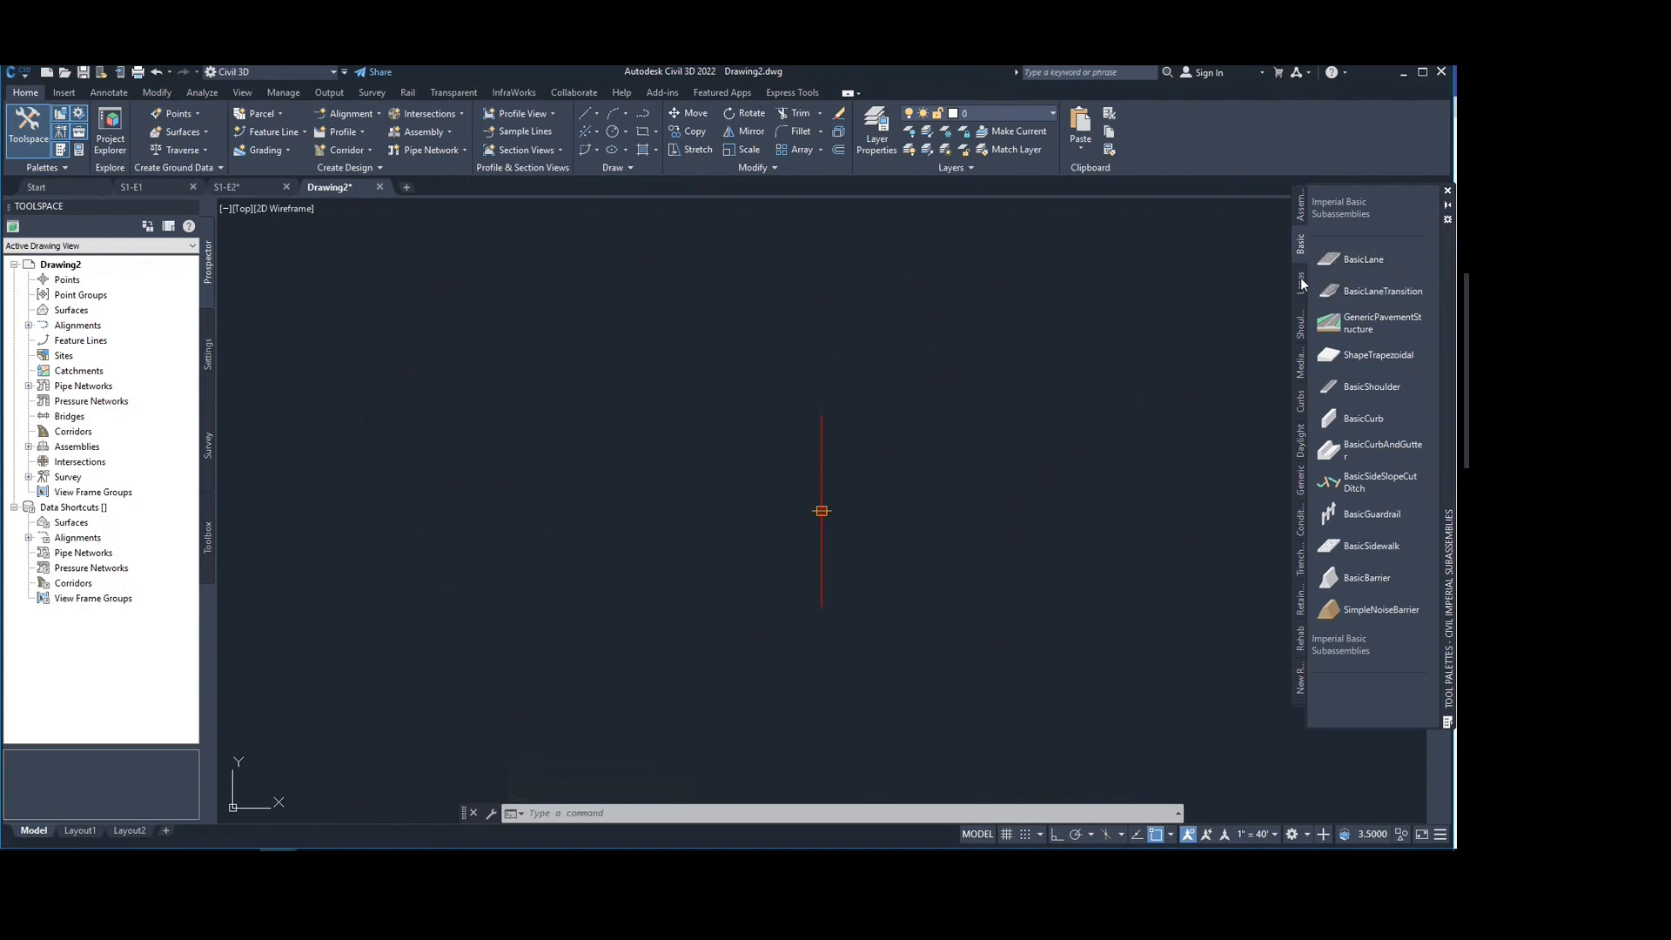
left_click(1301, 283)
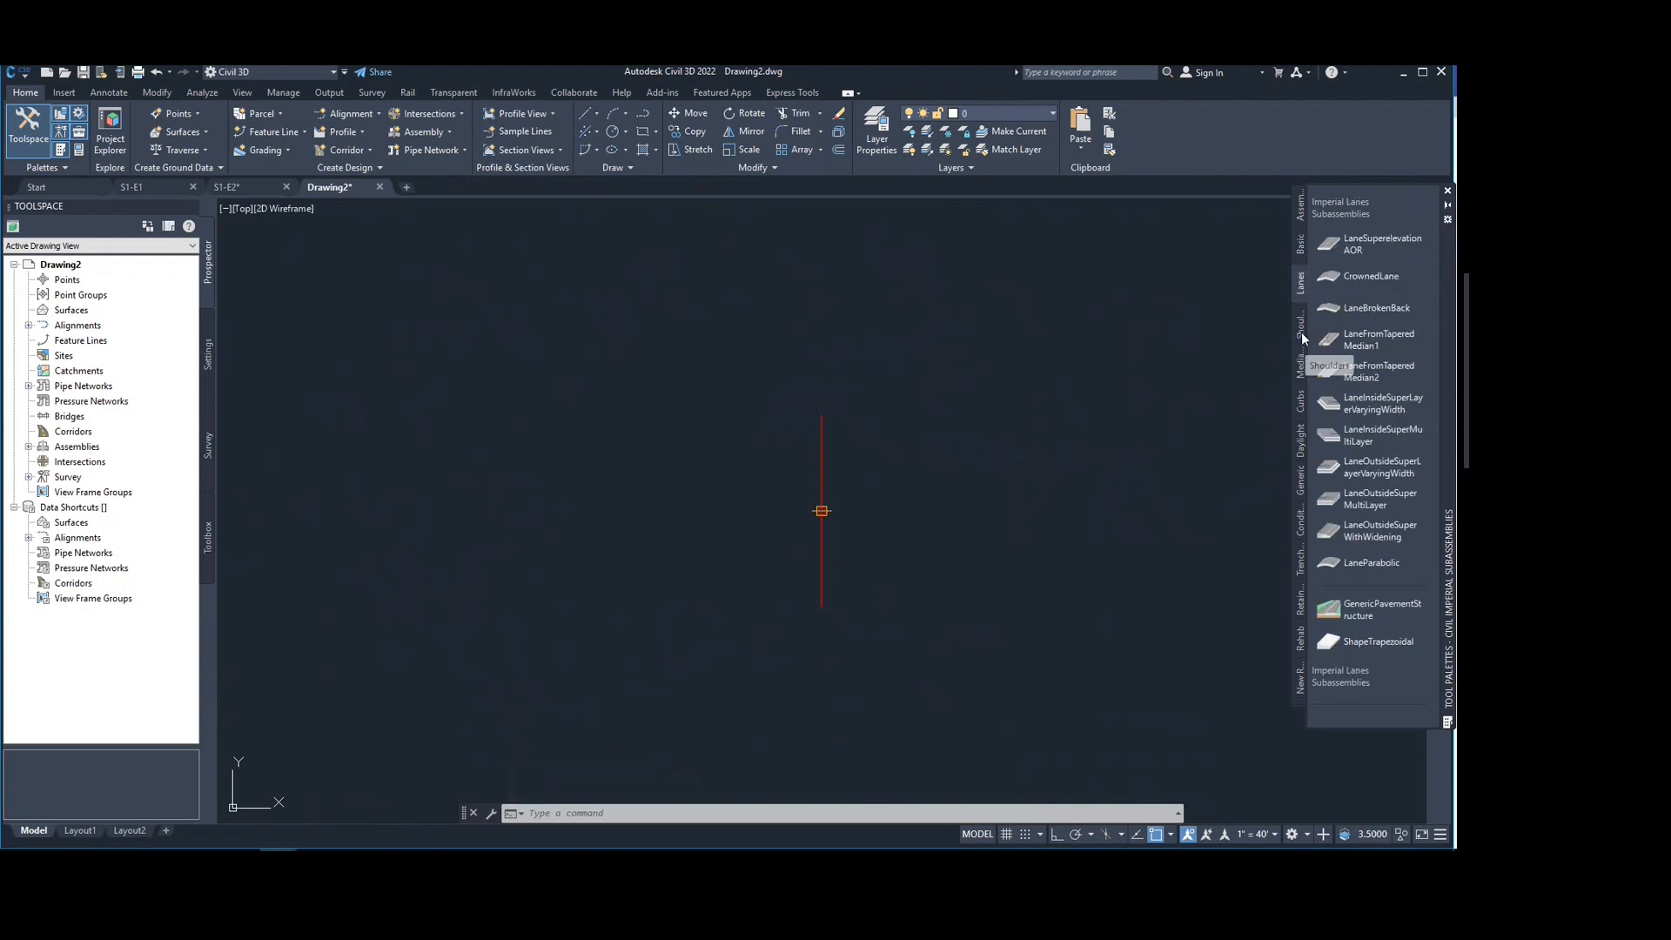
left_click(1301, 331)
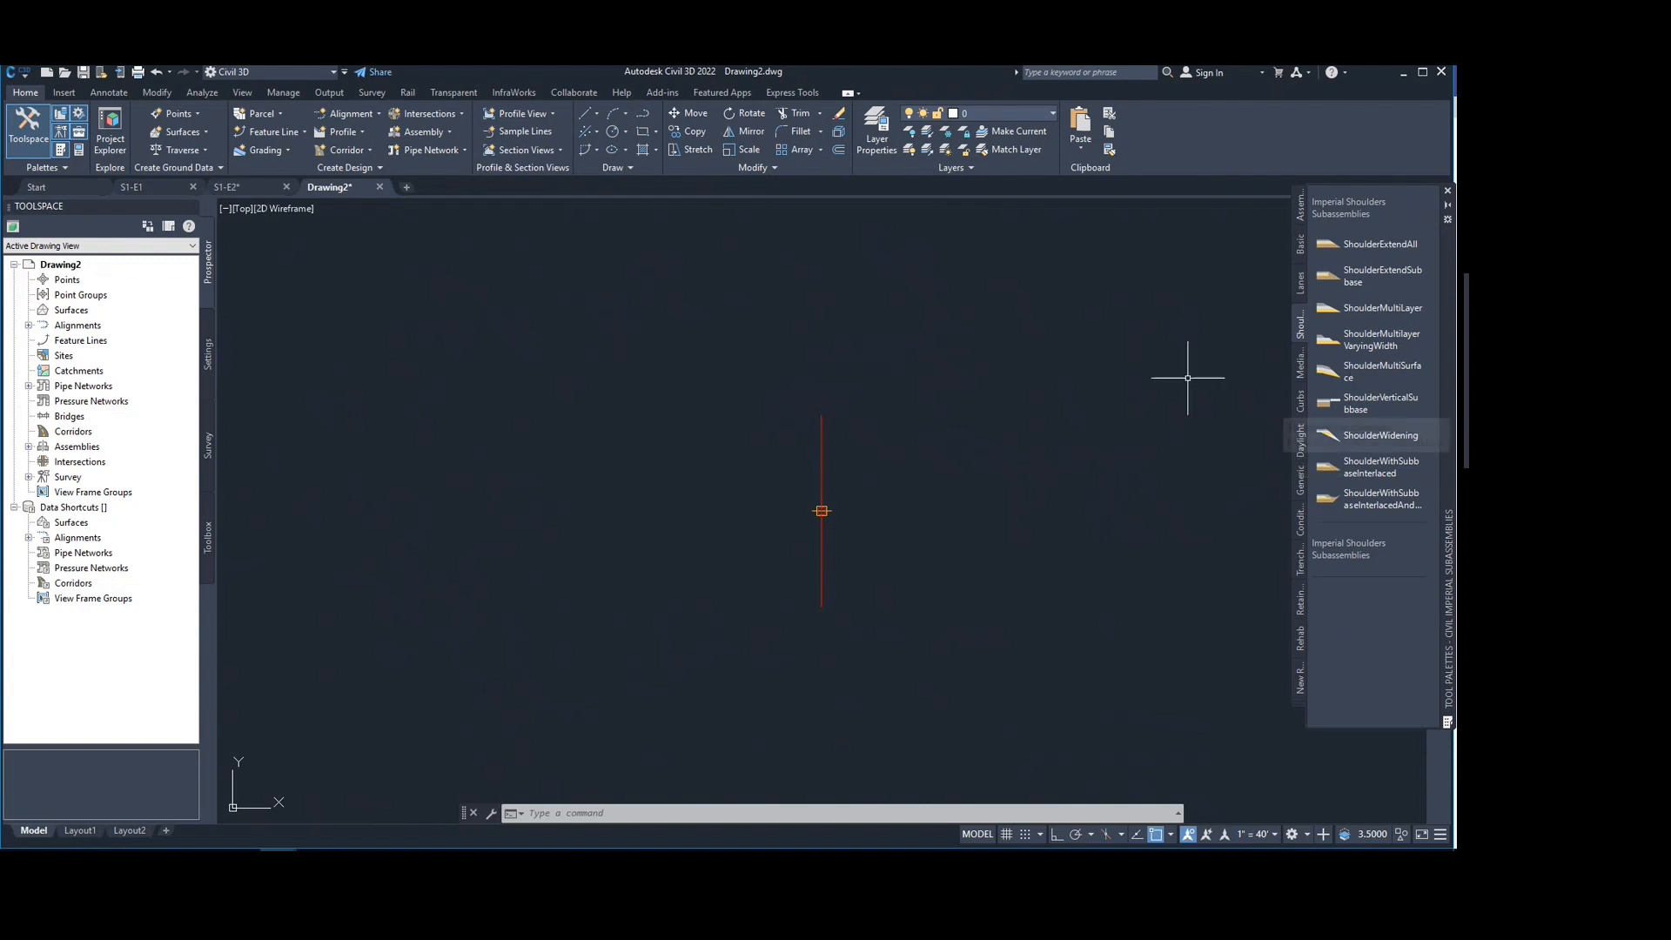
scroll(910, 429, "down", 3)
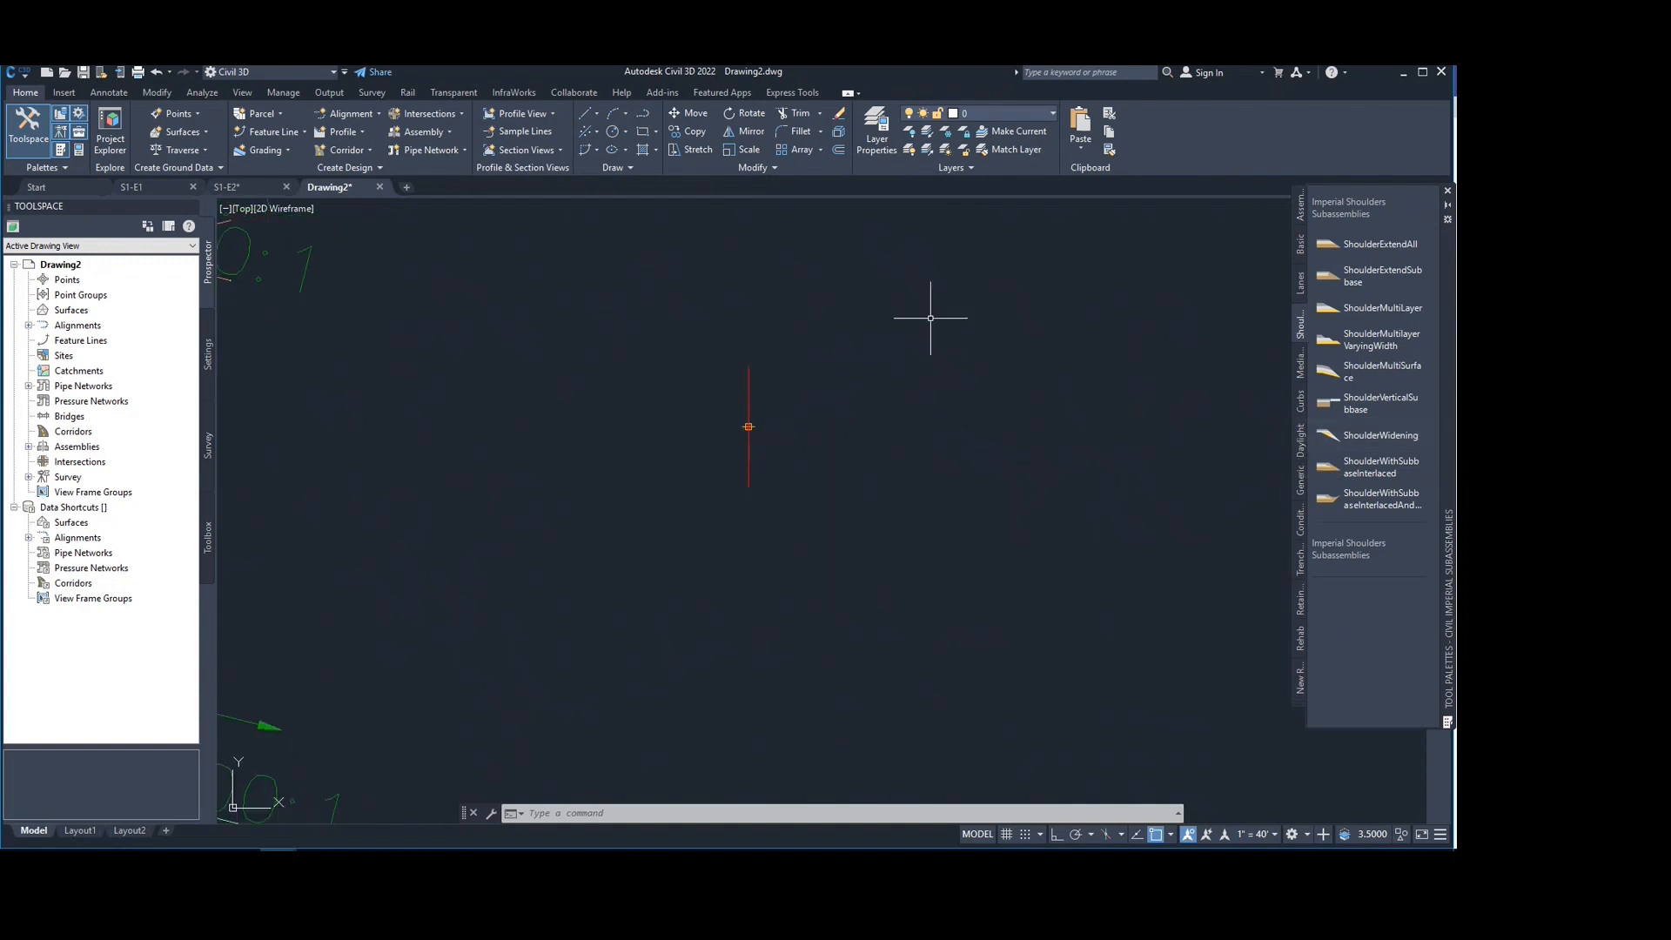
mouse_move(931, 317)
middle_mouse_down()
mouse_move(925, 336)
mouse_move(1164, 399)
mouse_move(1253, 387)
mouse_move(1214, 315)
mouse_move(1119, 271)
mouse_move(1114, 288)
middle_mouse_up()
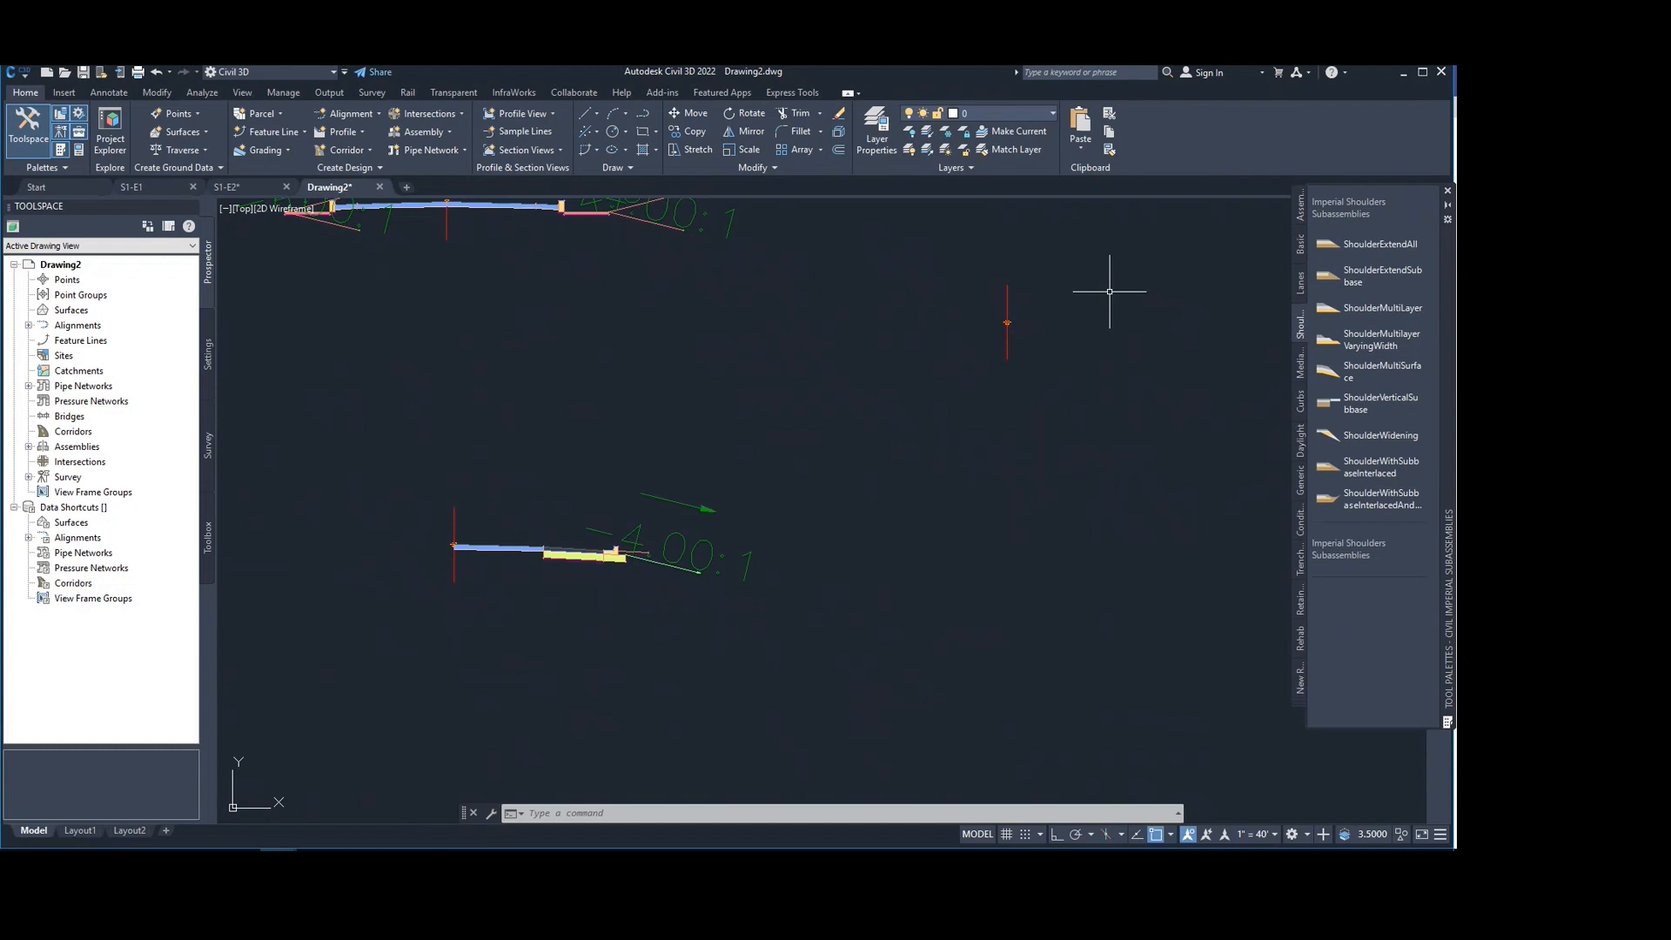
Step: Examine the general properties of the DaylightInsideROW subassembly on the left side of the mirrored assembly, and close them
scroll(1076, 363, "down", 2)
middle_click_drag(849, 440, 880, 502)
middle_click_drag(762, 347, 784, 453)
scroll(679, 430, "up", 2)
middle_click_drag(665, 424, 620, 435)
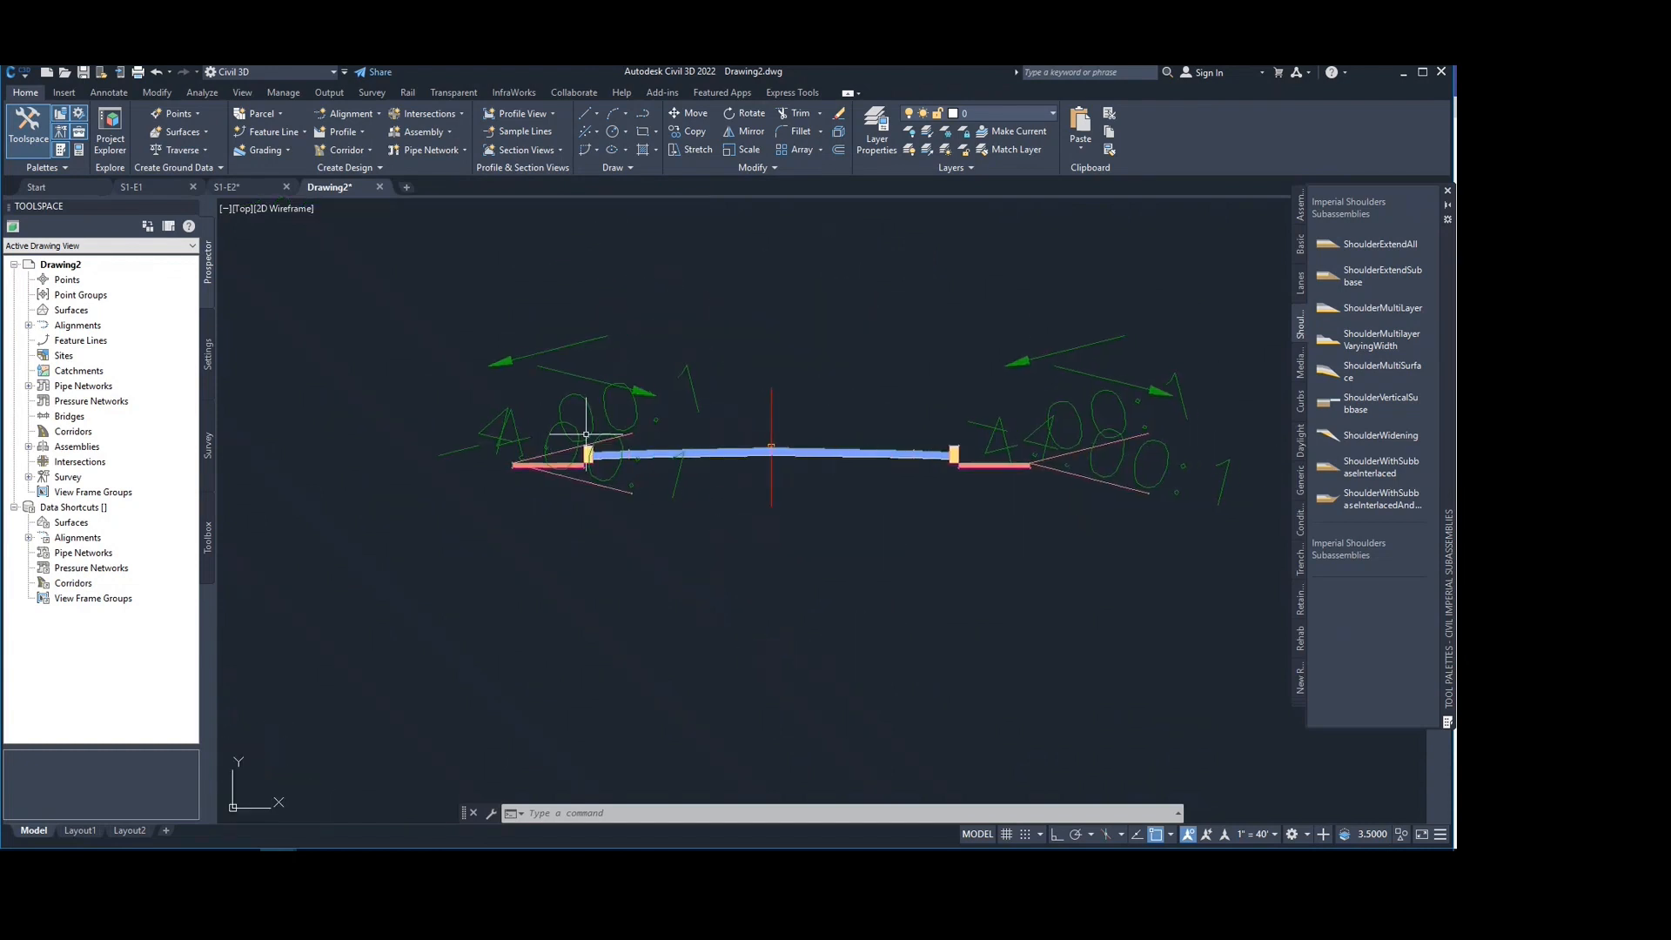
scroll(612, 429, "up", 2)
scroll(687, 426, "down", 5)
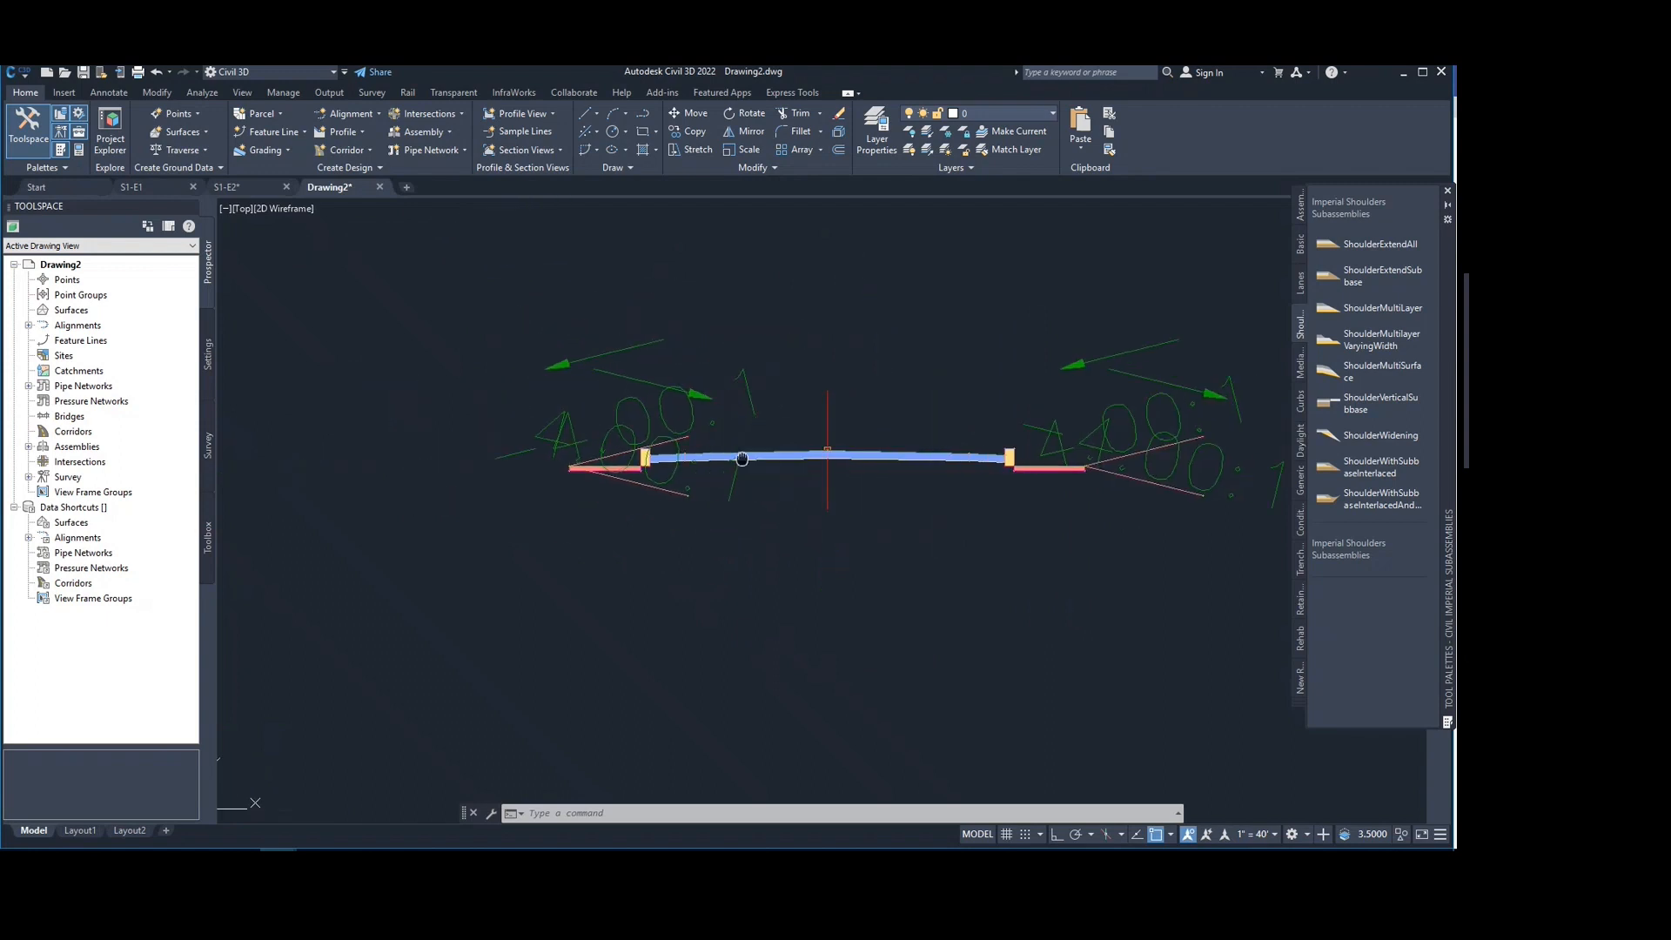
scroll(622, 423, "up", 3)
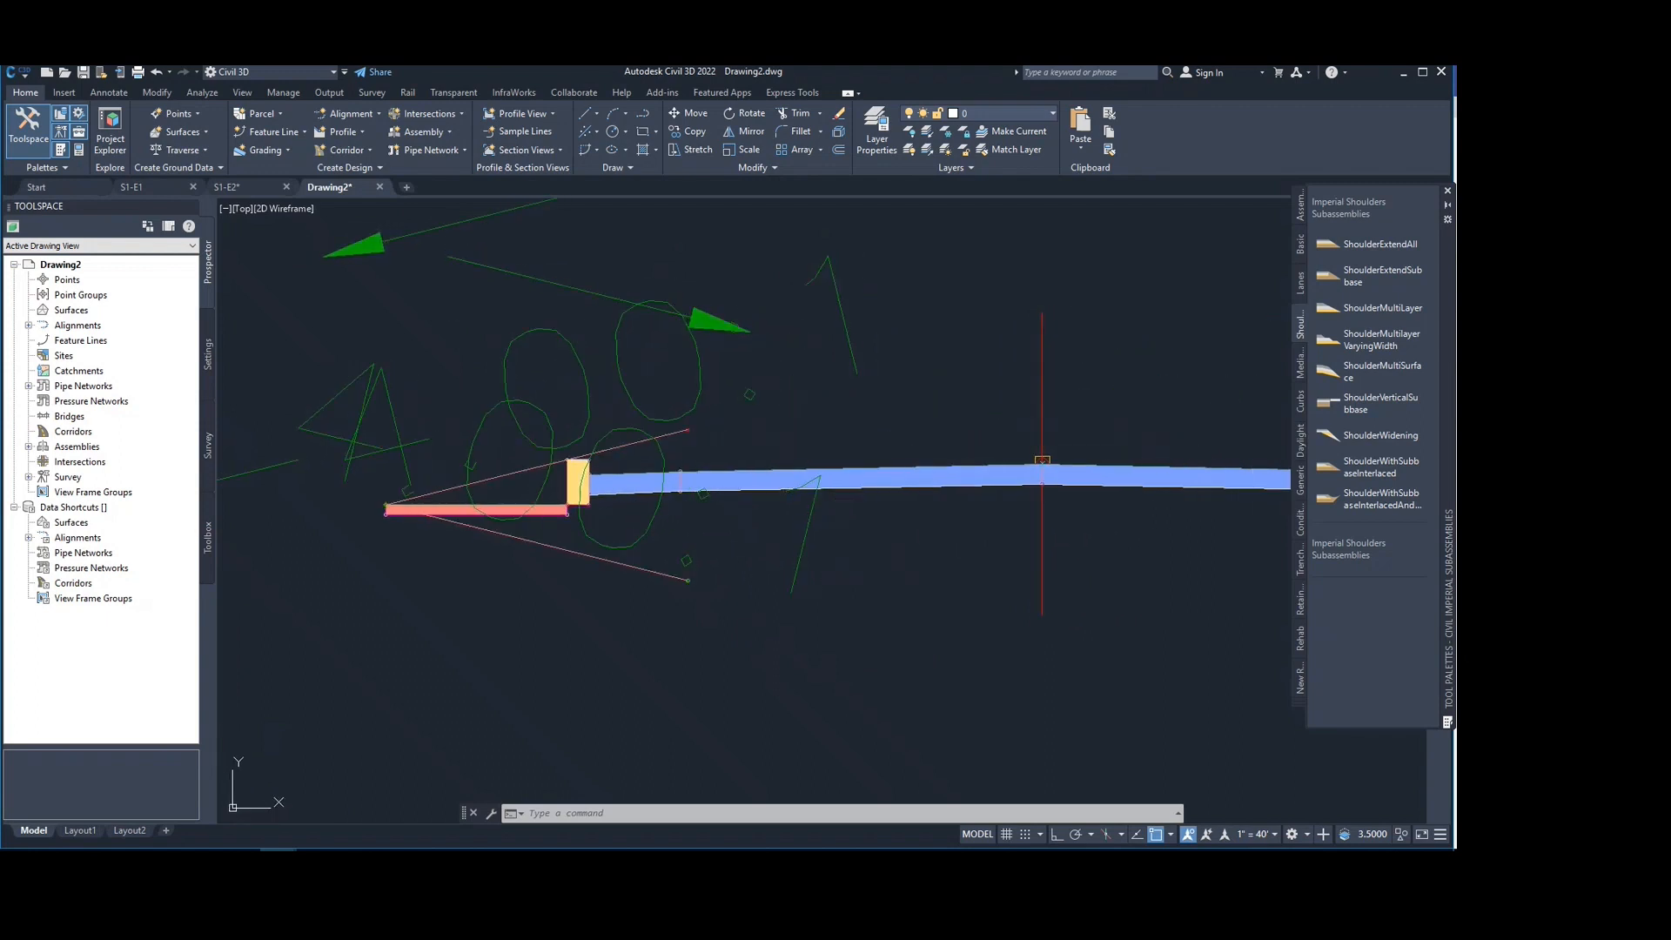
left_click(681, 431)
scroll(626, 470, "down", 2)
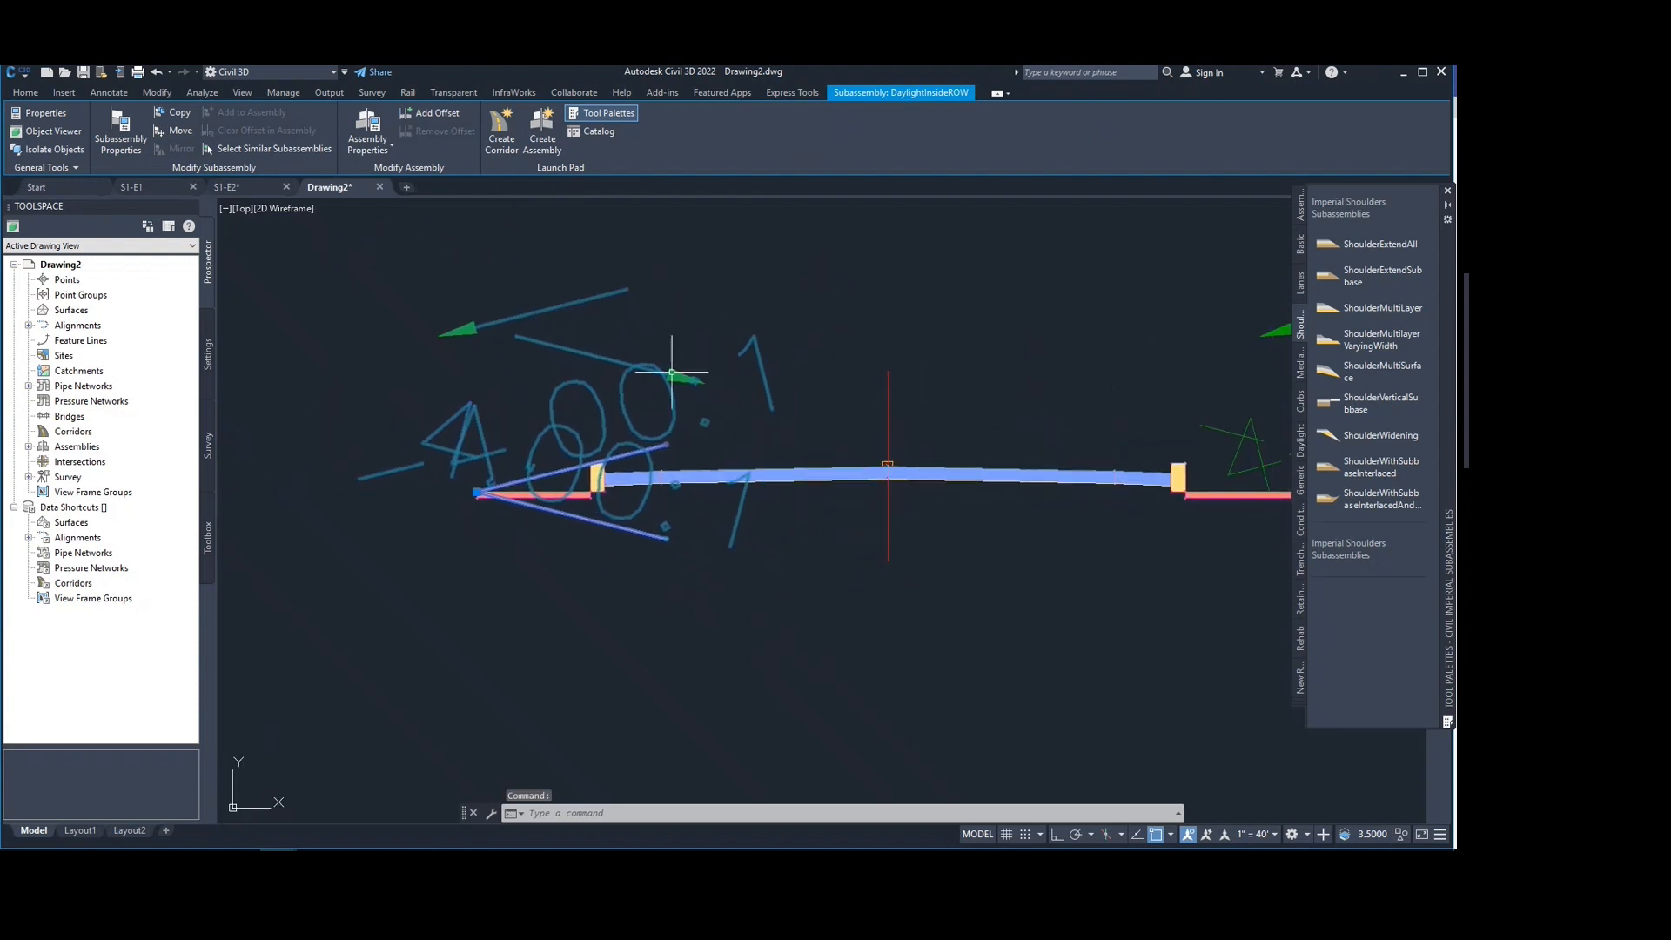
left_click(40, 117)
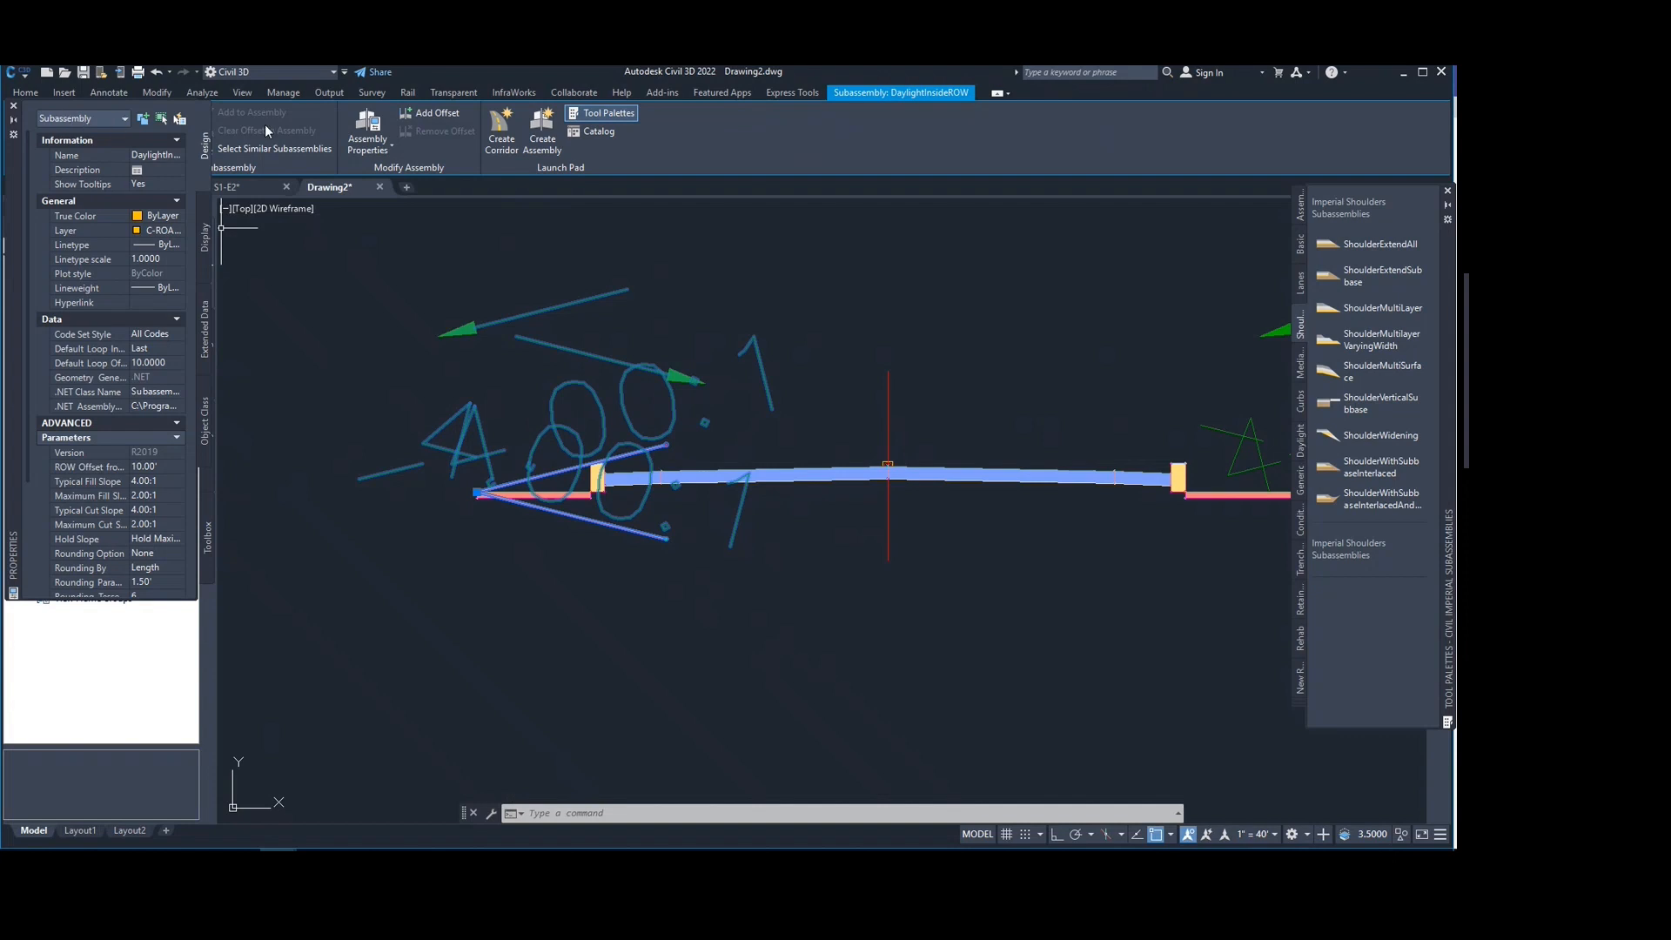
left_click(12, 107)
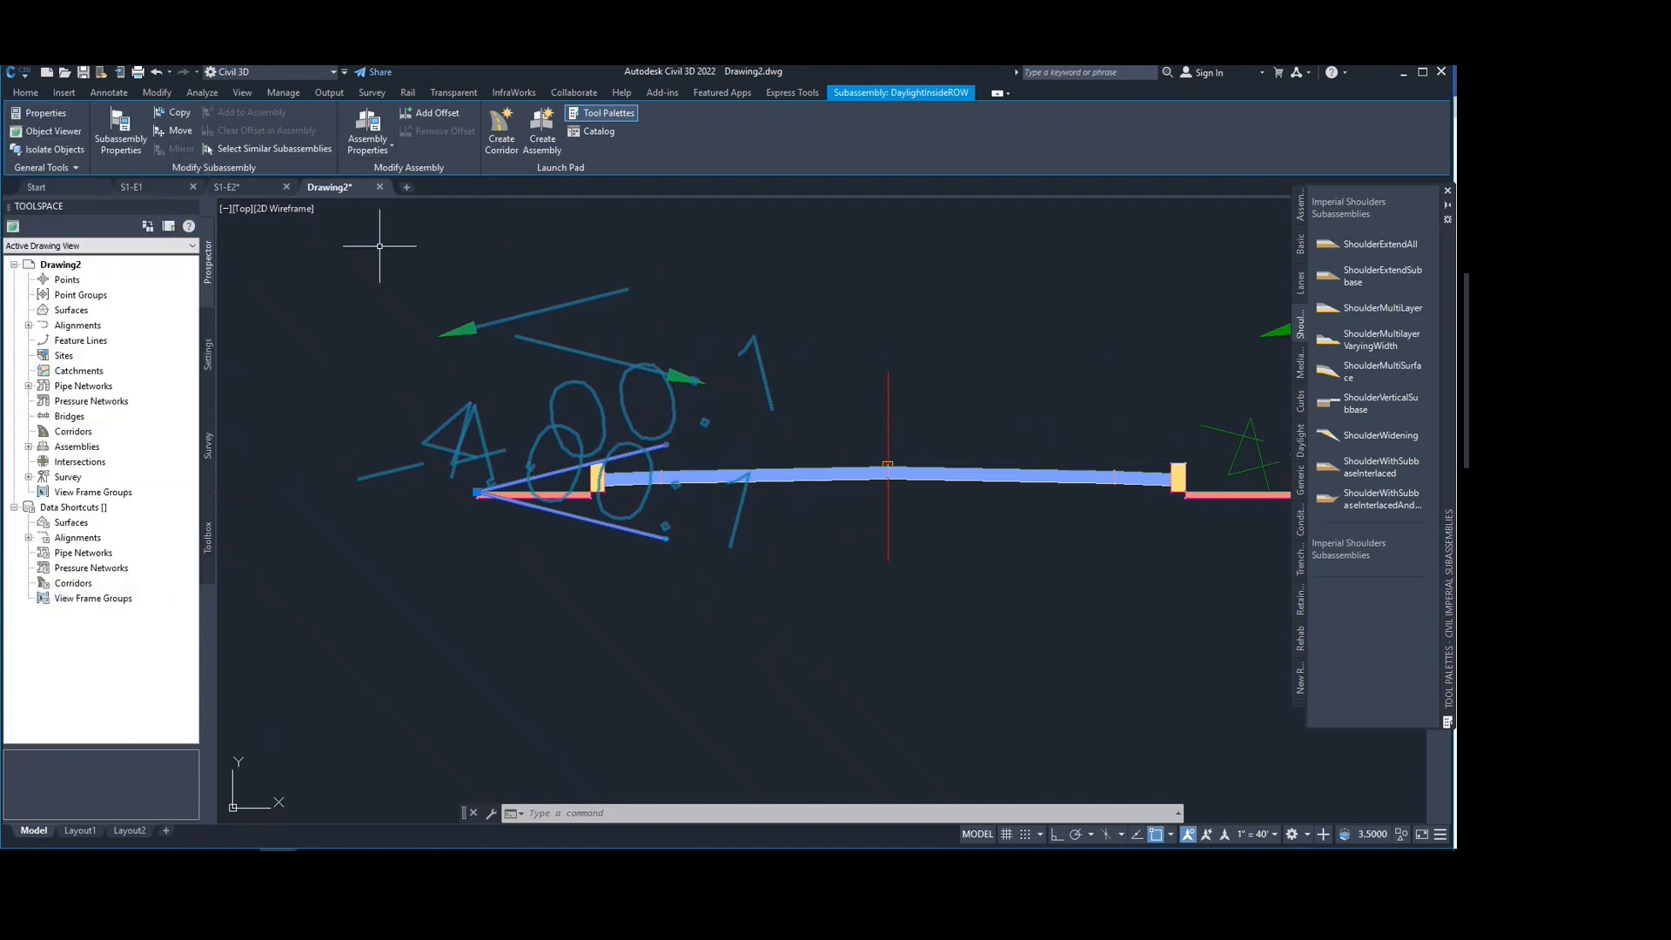
Step: Apply a ROW Offset from Baseline of 20' in the subassembly parameters of the left DaylightInsideROW
left_click(125, 139)
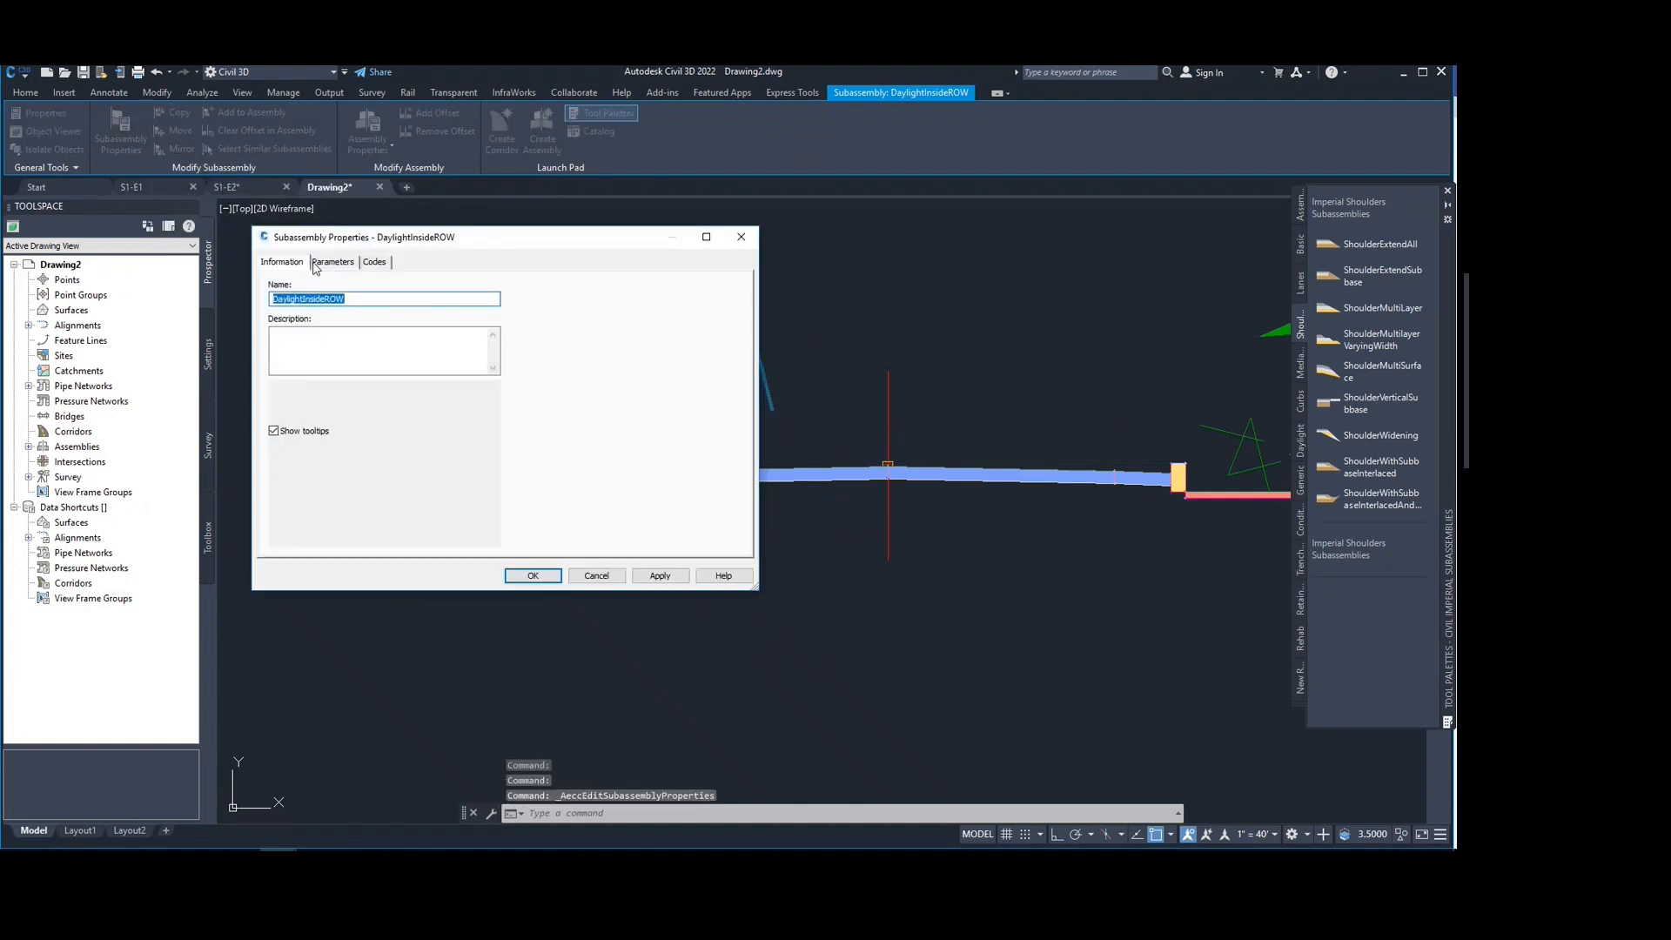
left_click(338, 265)
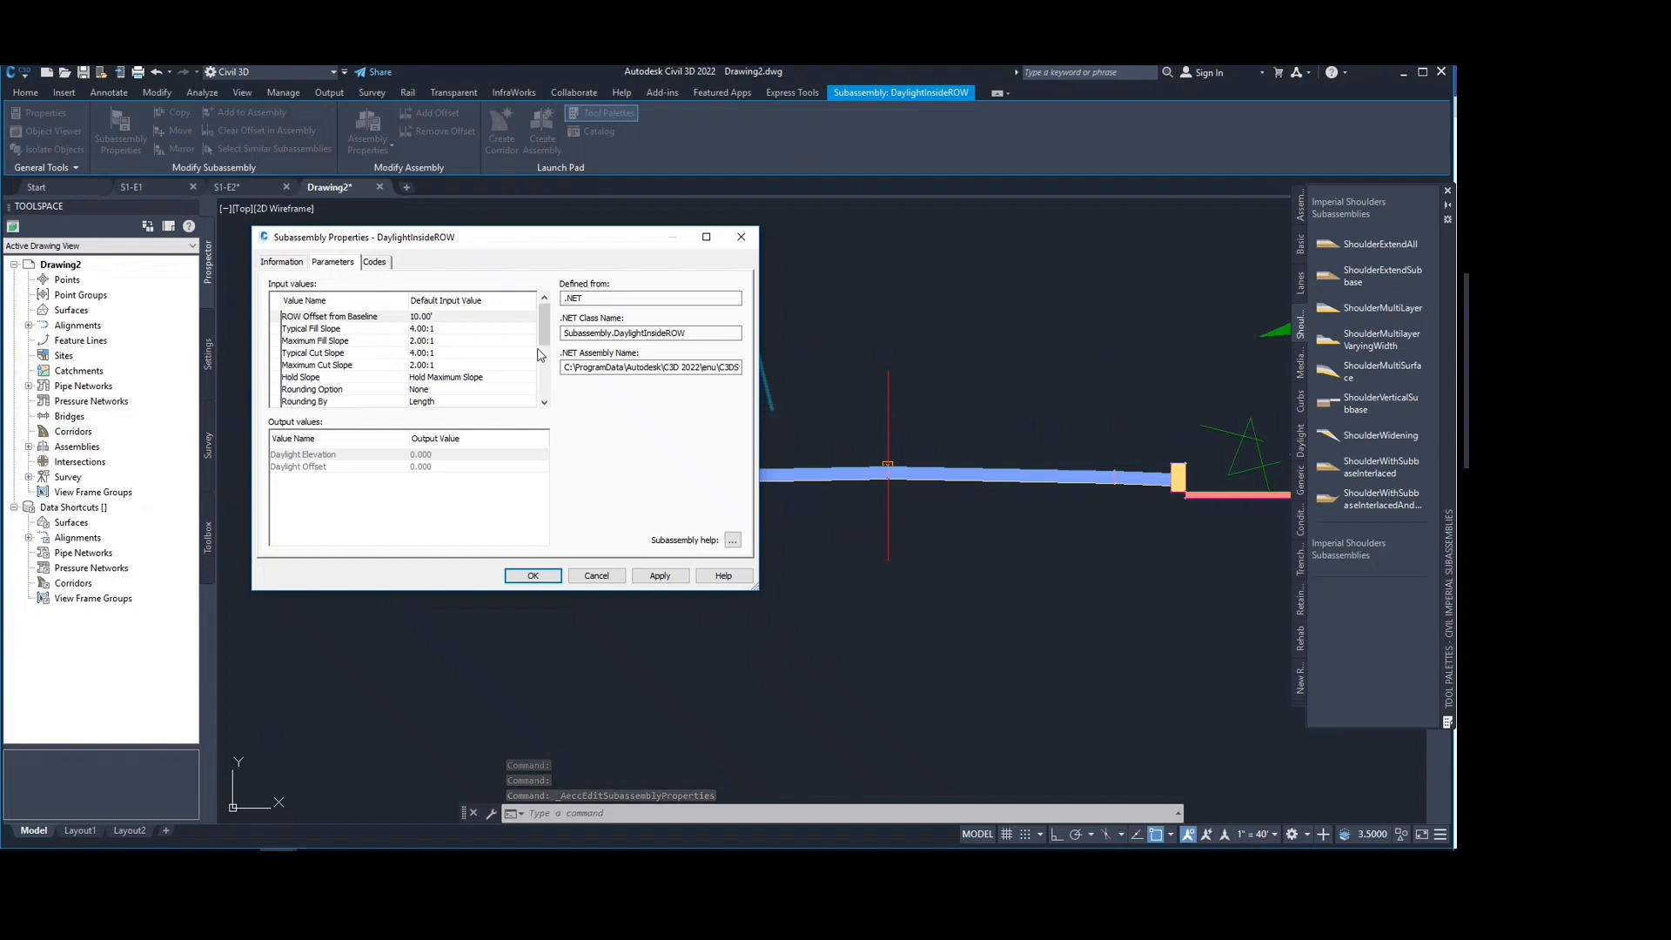
left_click_drag(543, 332, 976, 297)
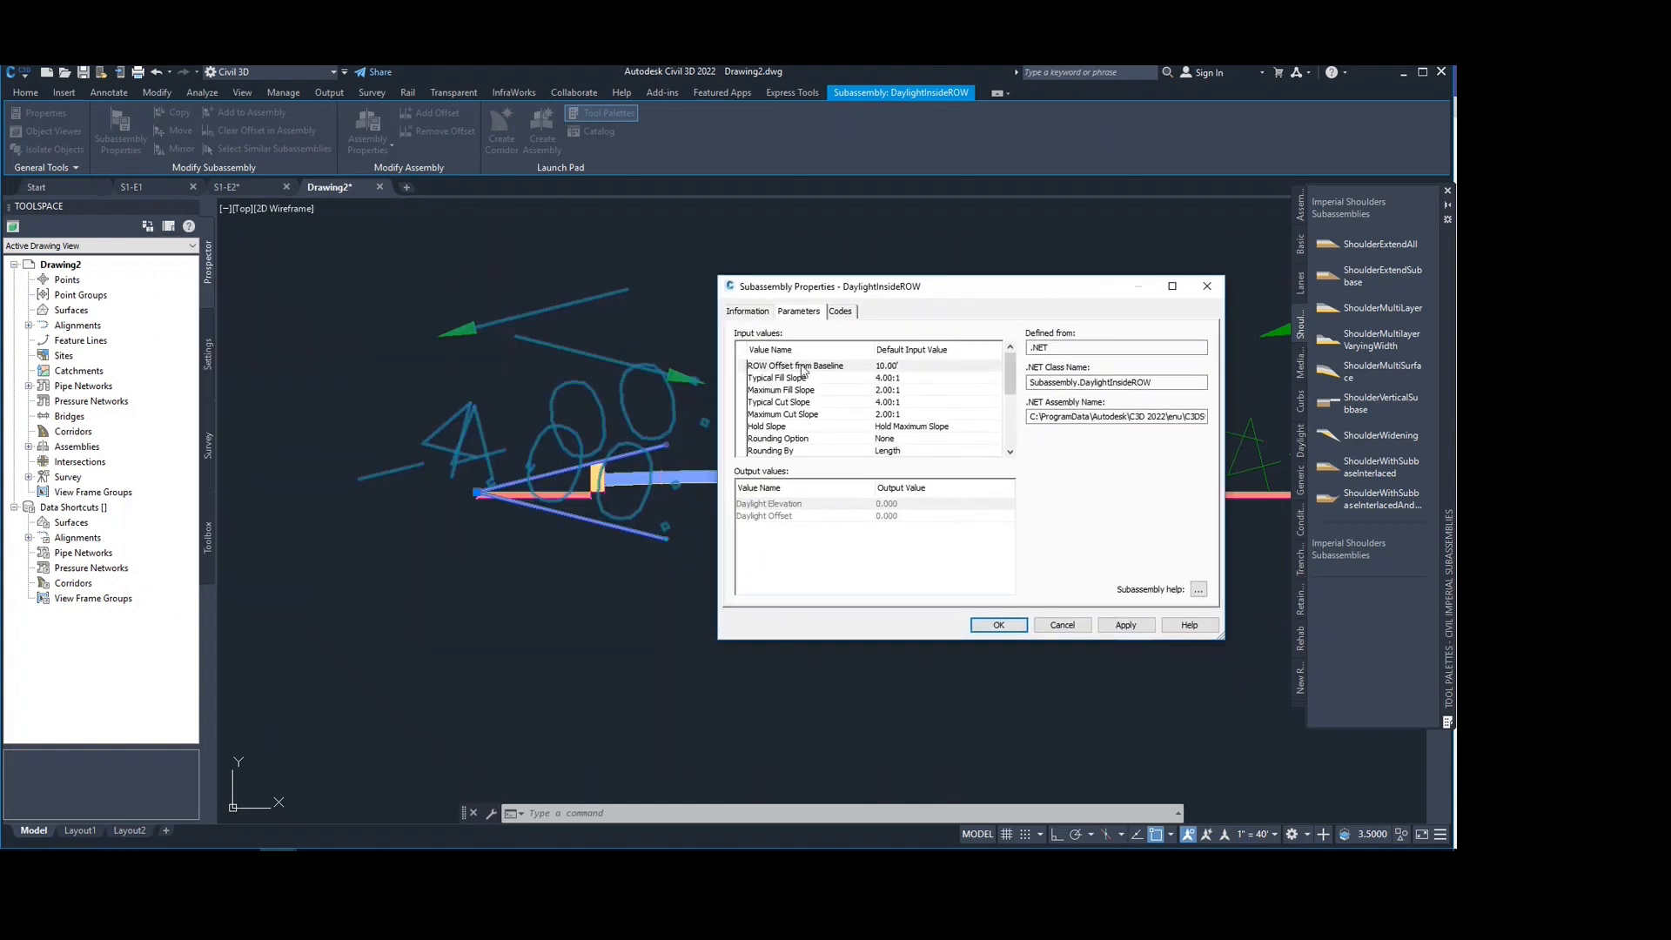
left_click(912, 366)
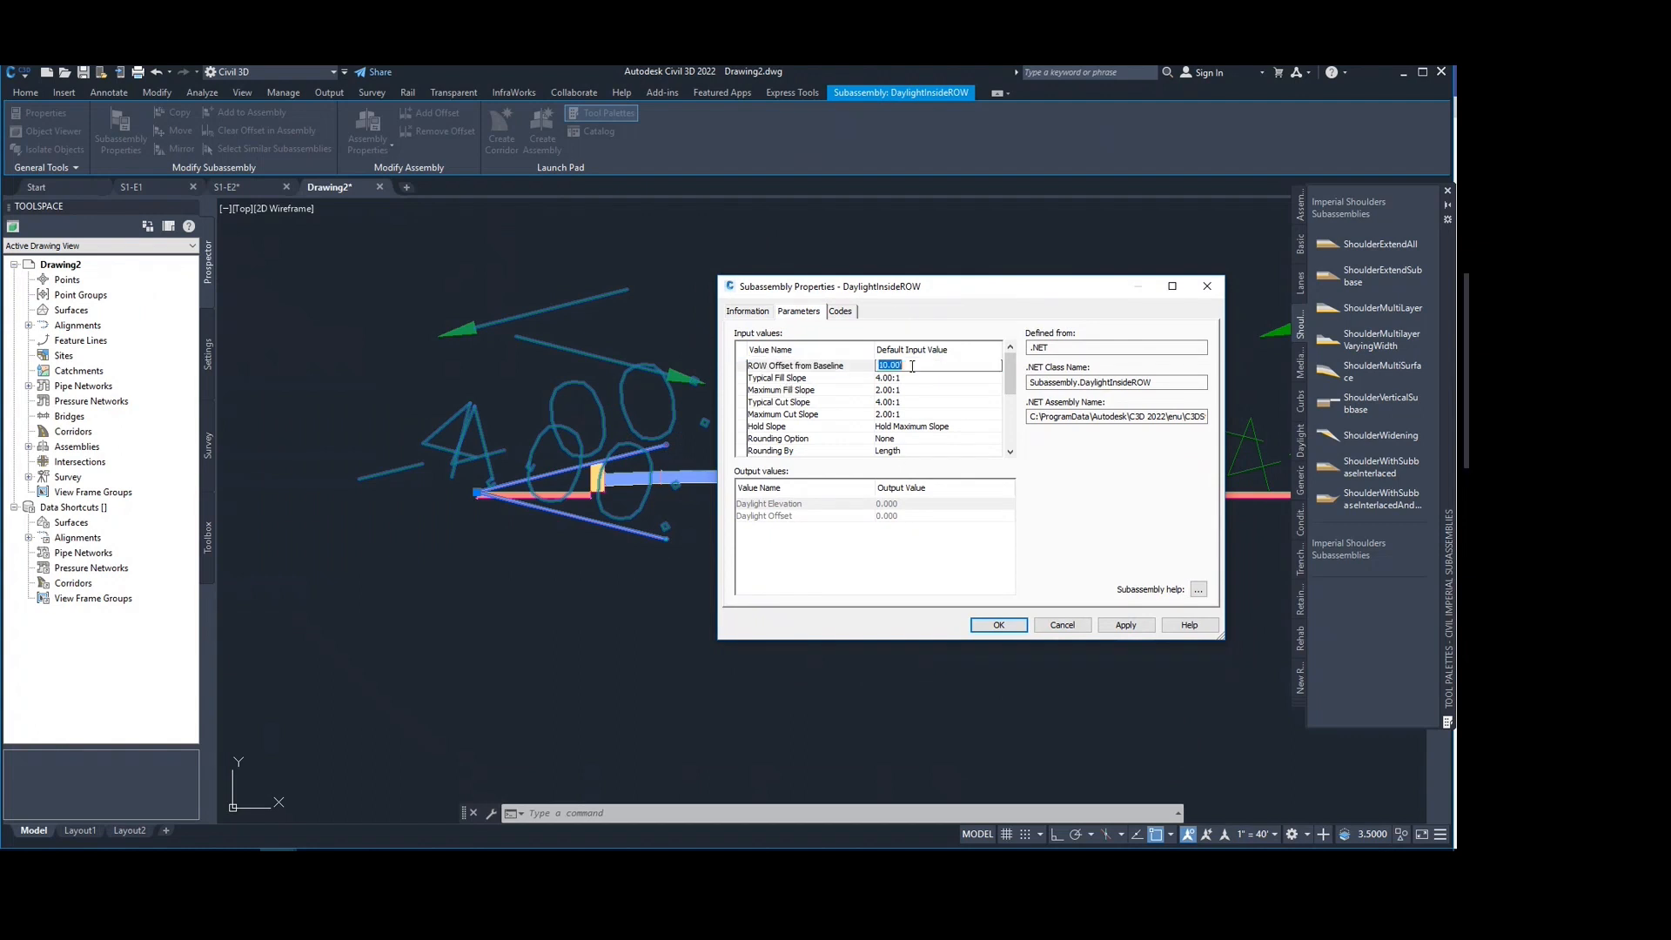
type("20")
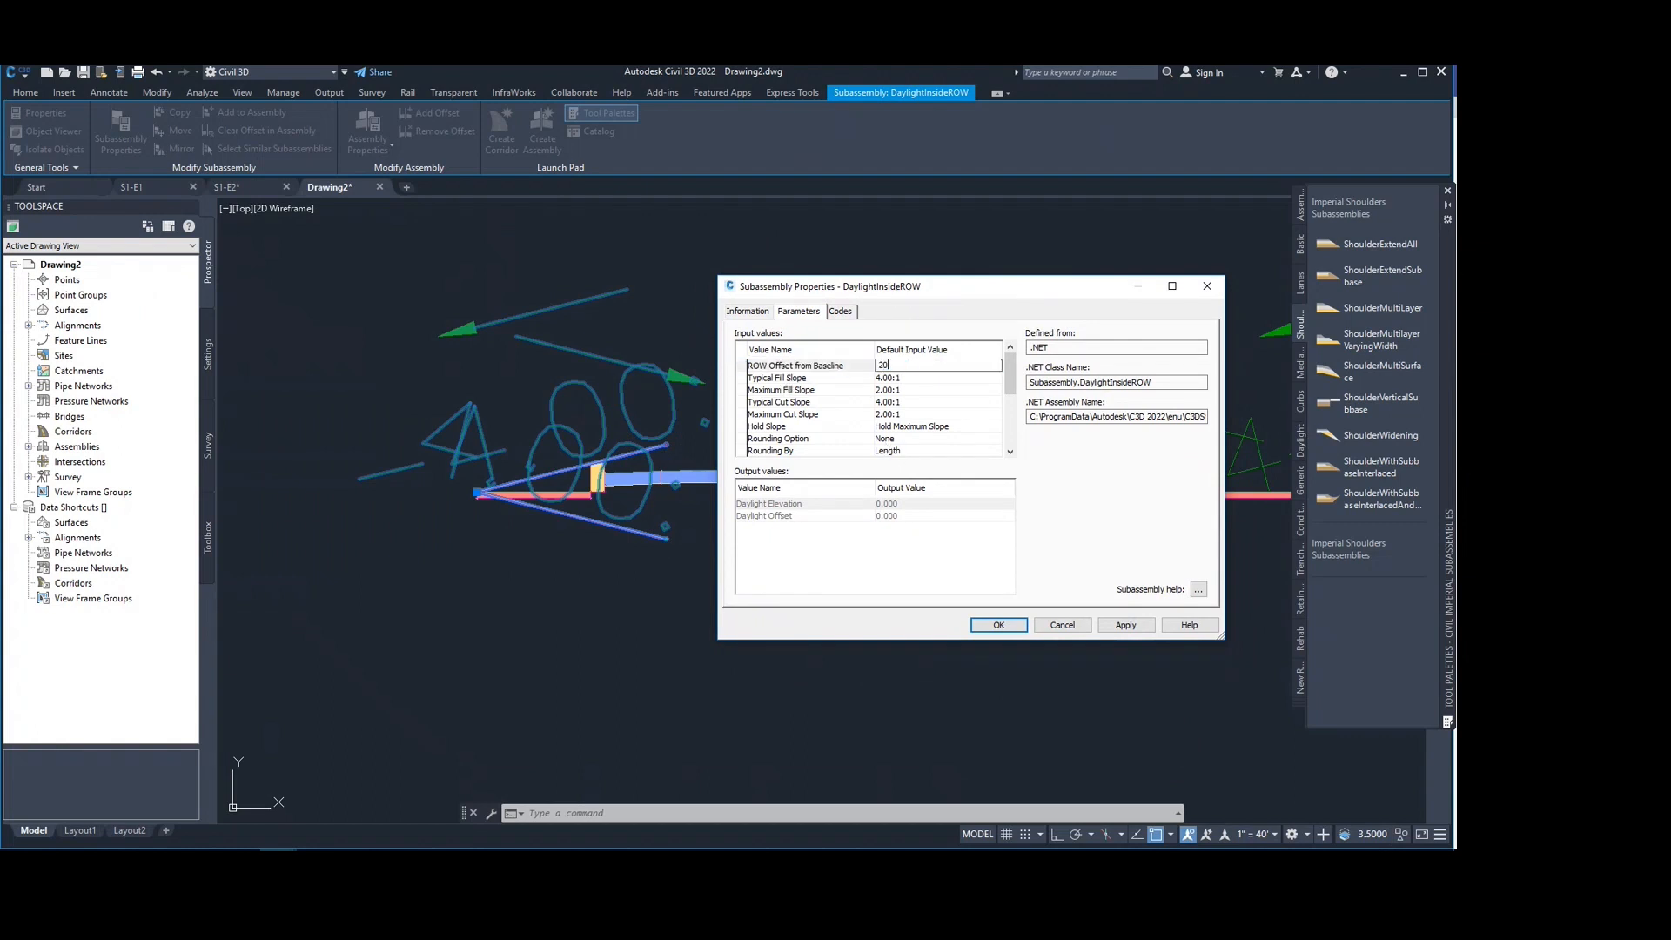
left_click(1126, 625)
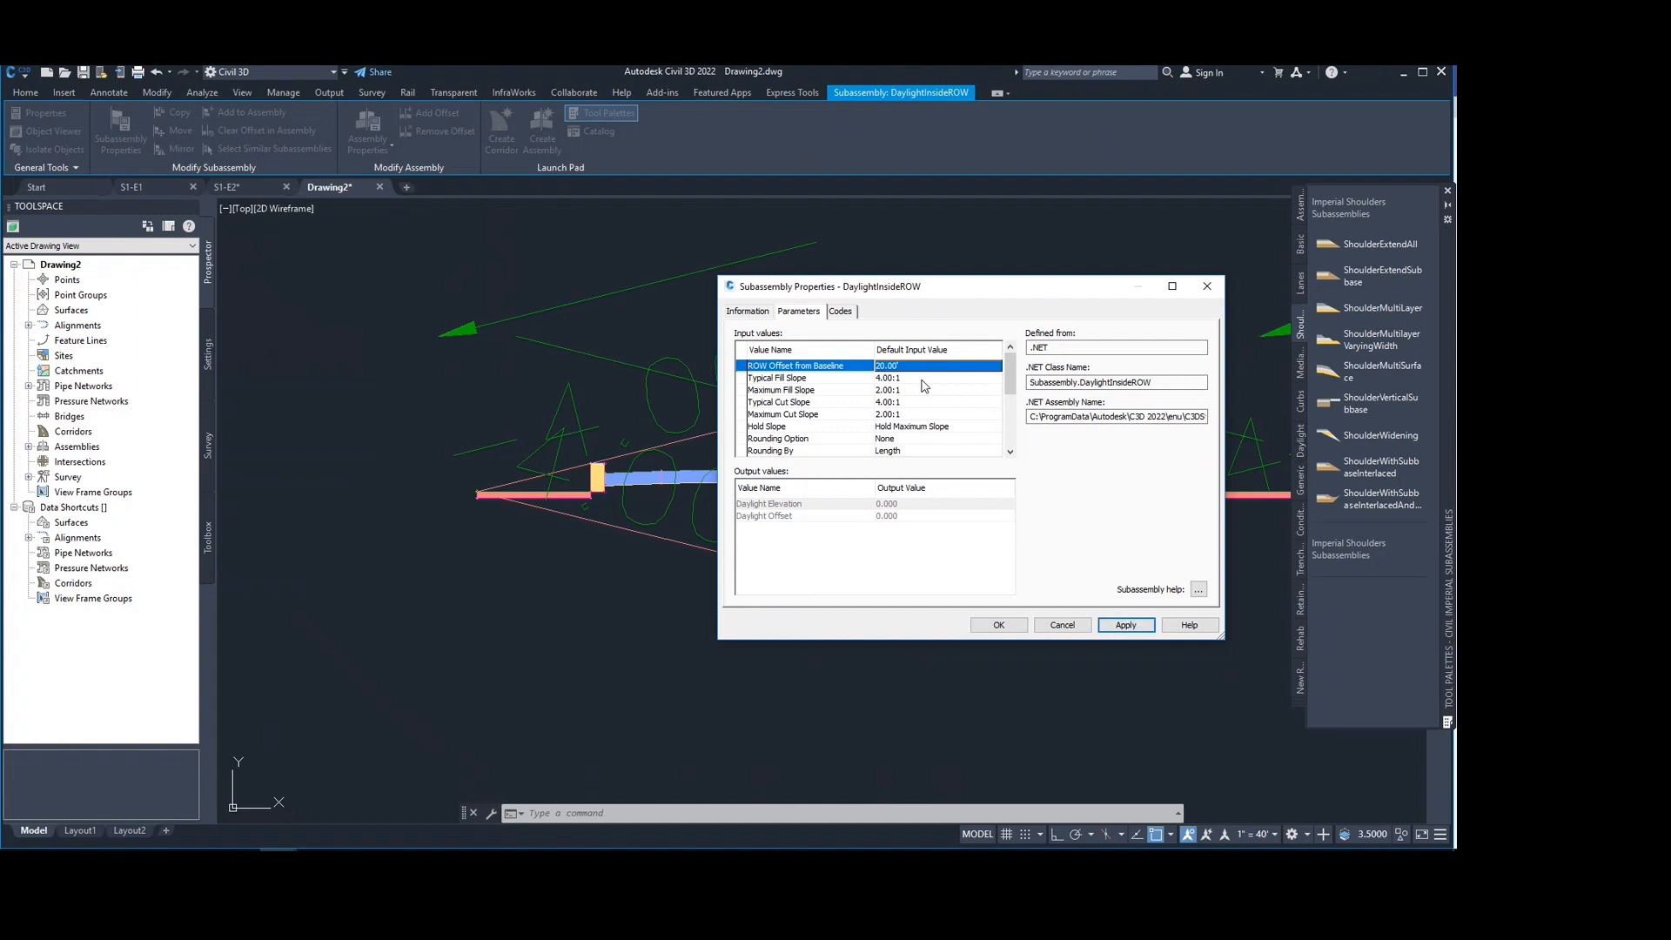
Step: Change the left DaylightInsideROW's ROW Offset from Baseline to -10', review its remaining parameters and close the dialog
mouse_move(942, 294)
left_mouse_down()
mouse_move(1063, 289)
mouse_move(966, 301)
left_mouse_up()
left_click(961, 375)
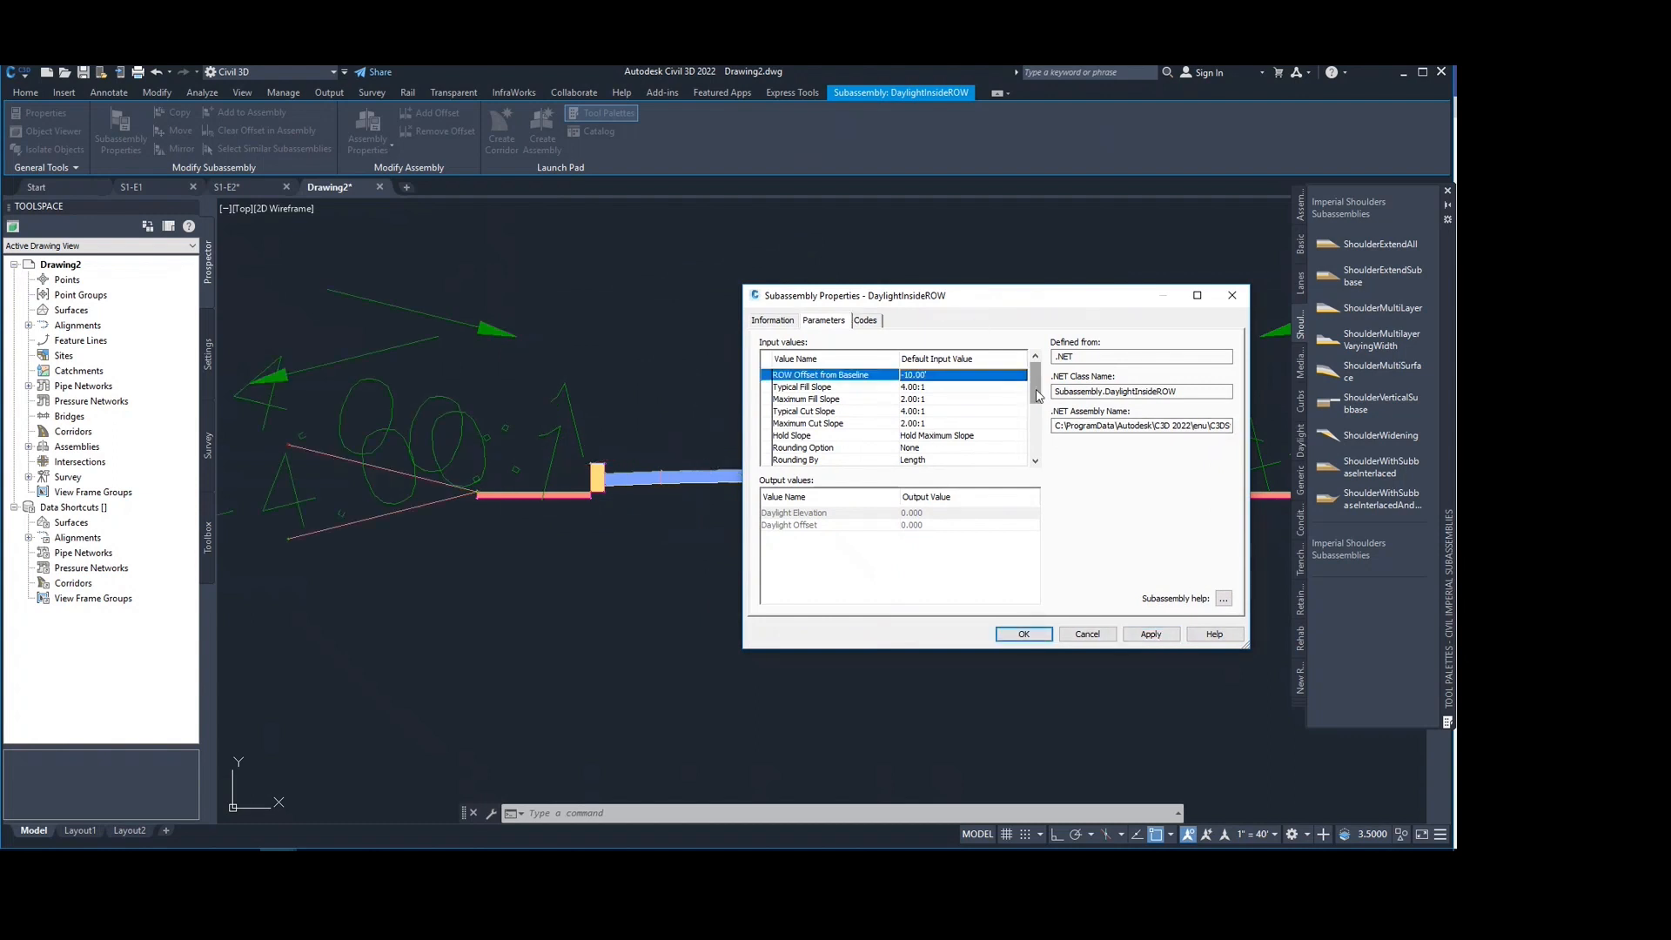
left_click_drag(1035, 396, 1046, 453)
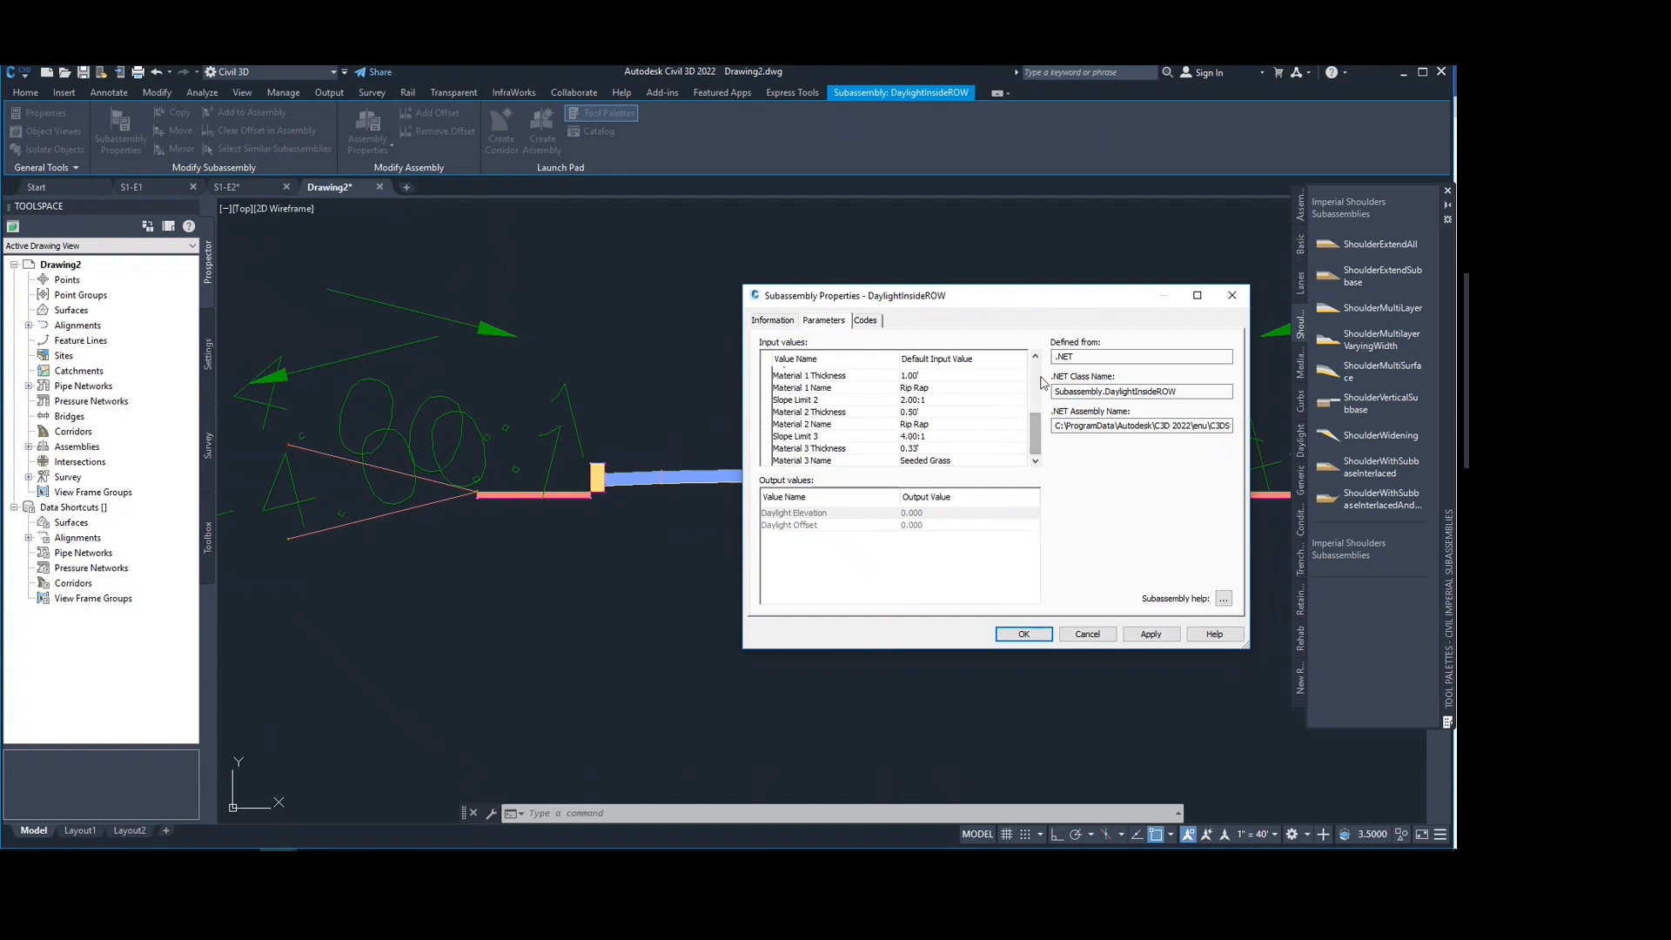
left_click_drag(1032, 442, 1044, 342)
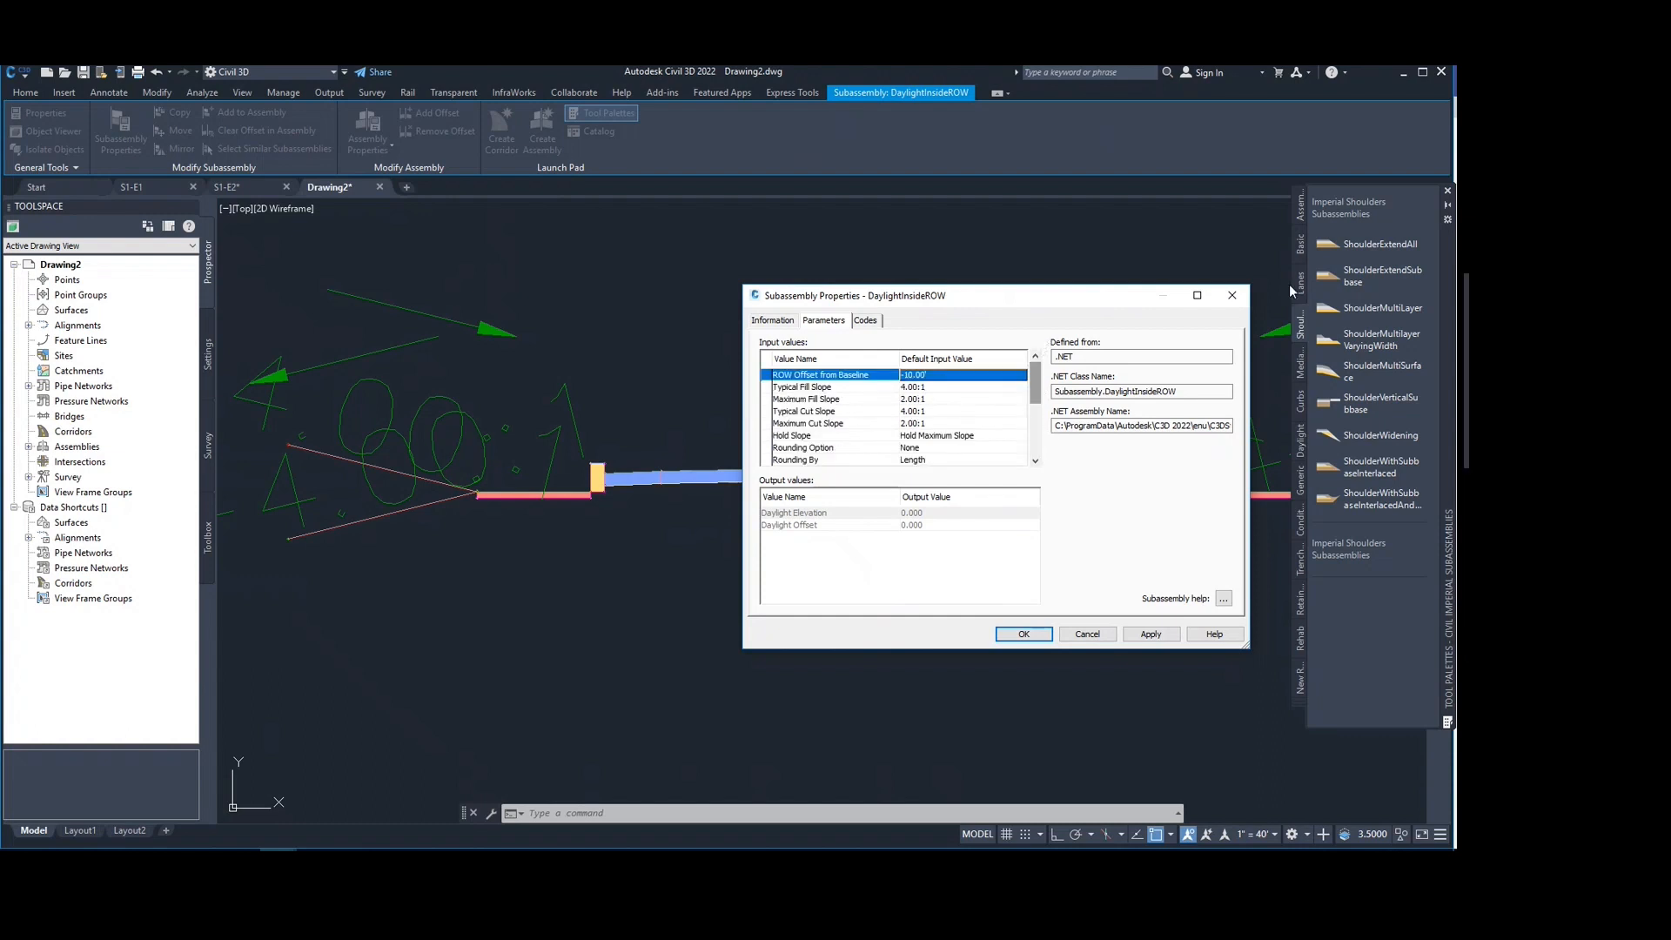
left_click(1232, 295)
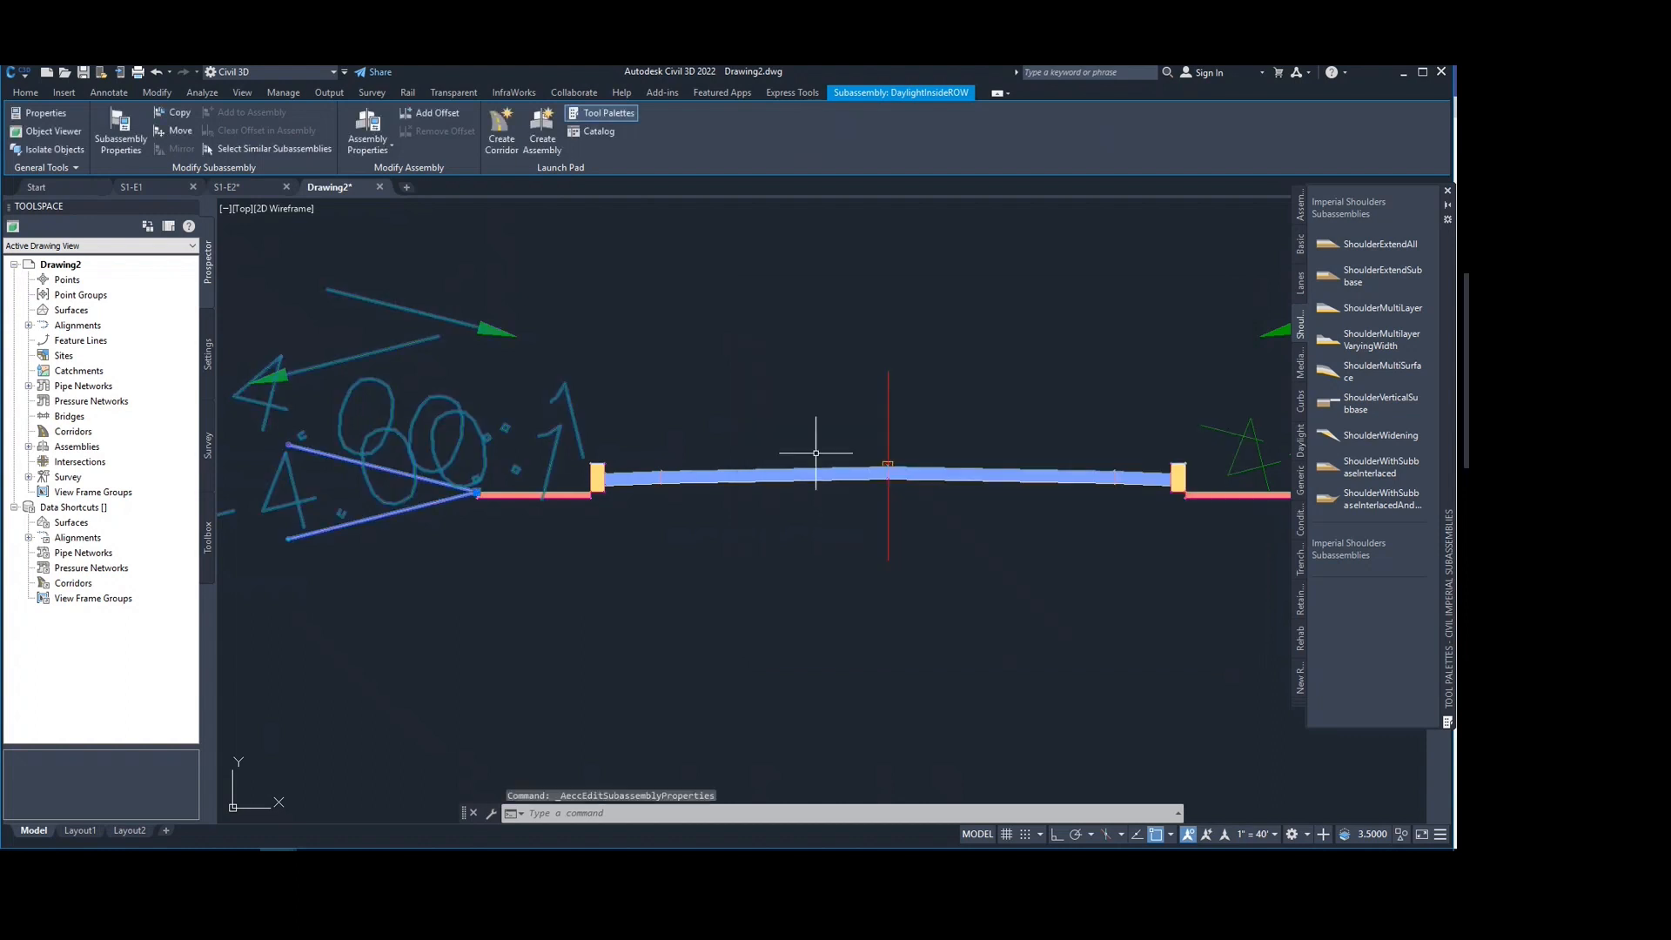
Step: Select only the BasicLane left of the baseline and show its object properties
scroll(823, 457, "up", 2)
left_click(824, 468)
key("Escape")
key("Escape")
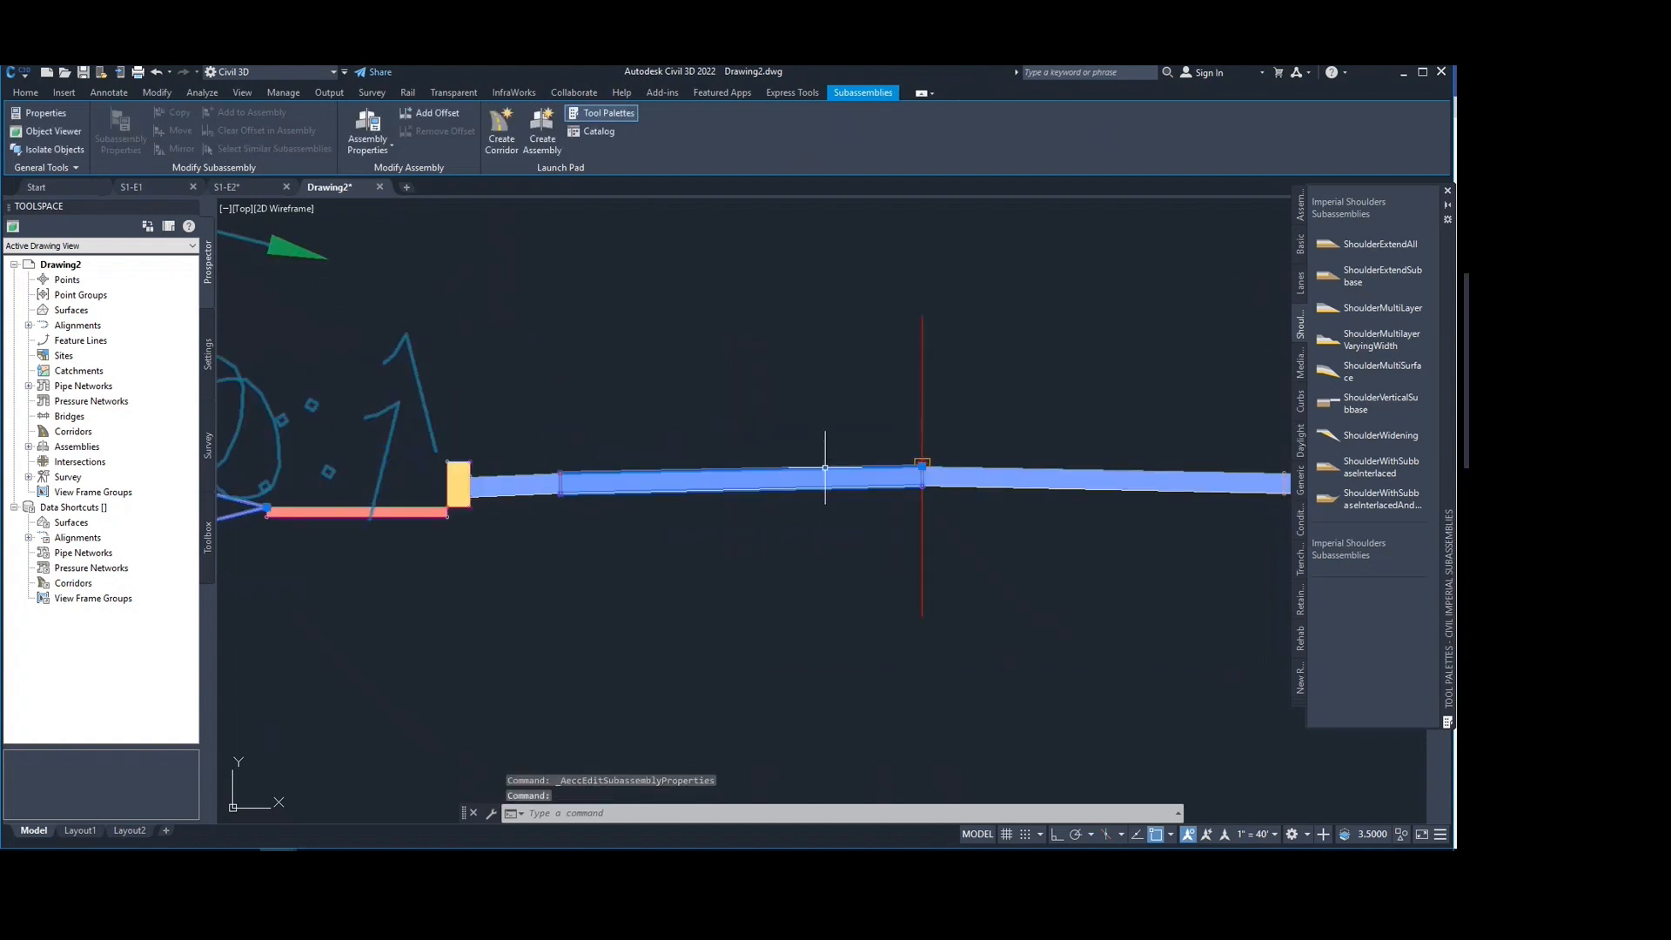
left_click(825, 459)
left_click(817, 468)
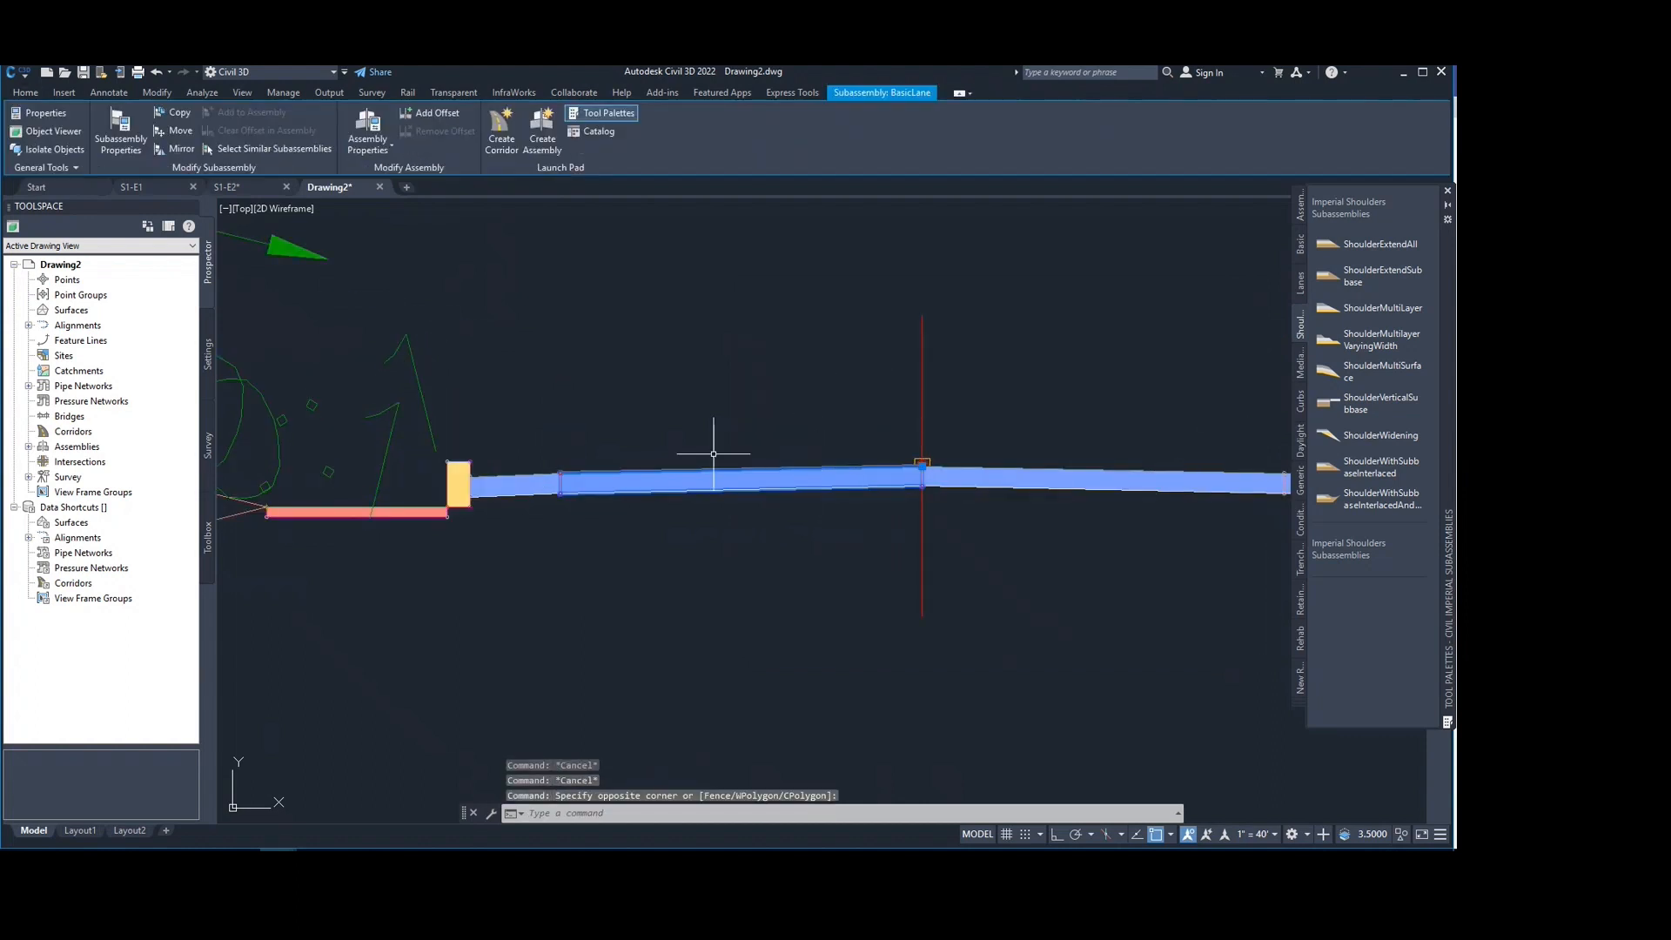
left_click(44, 113)
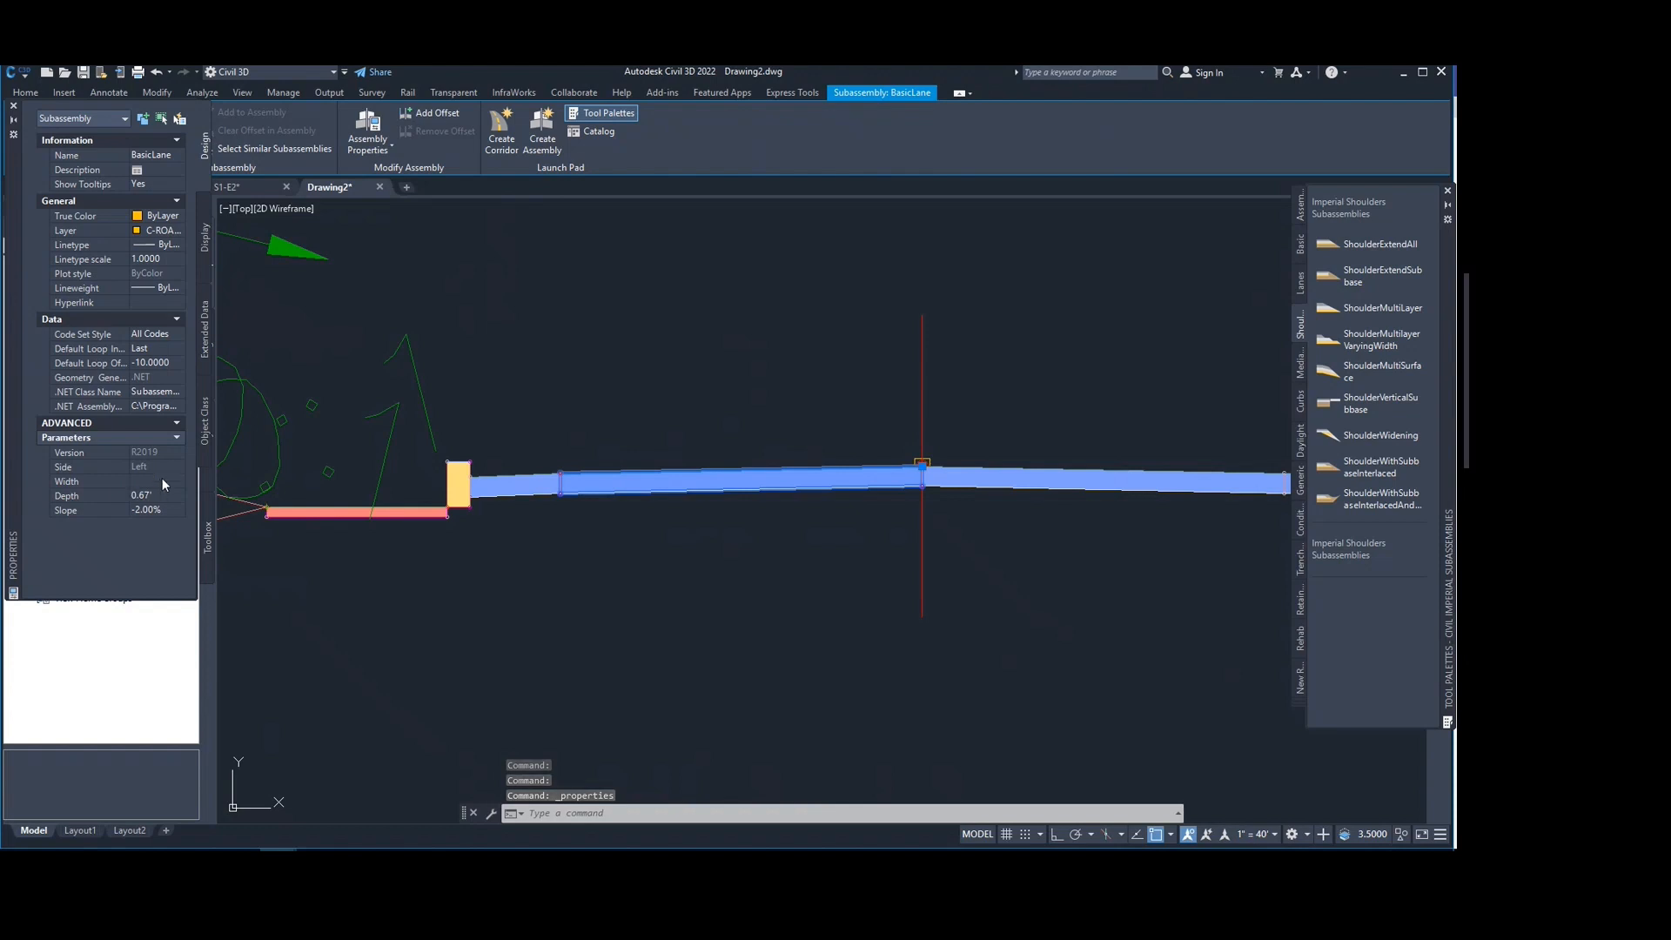
left_click(161, 478)
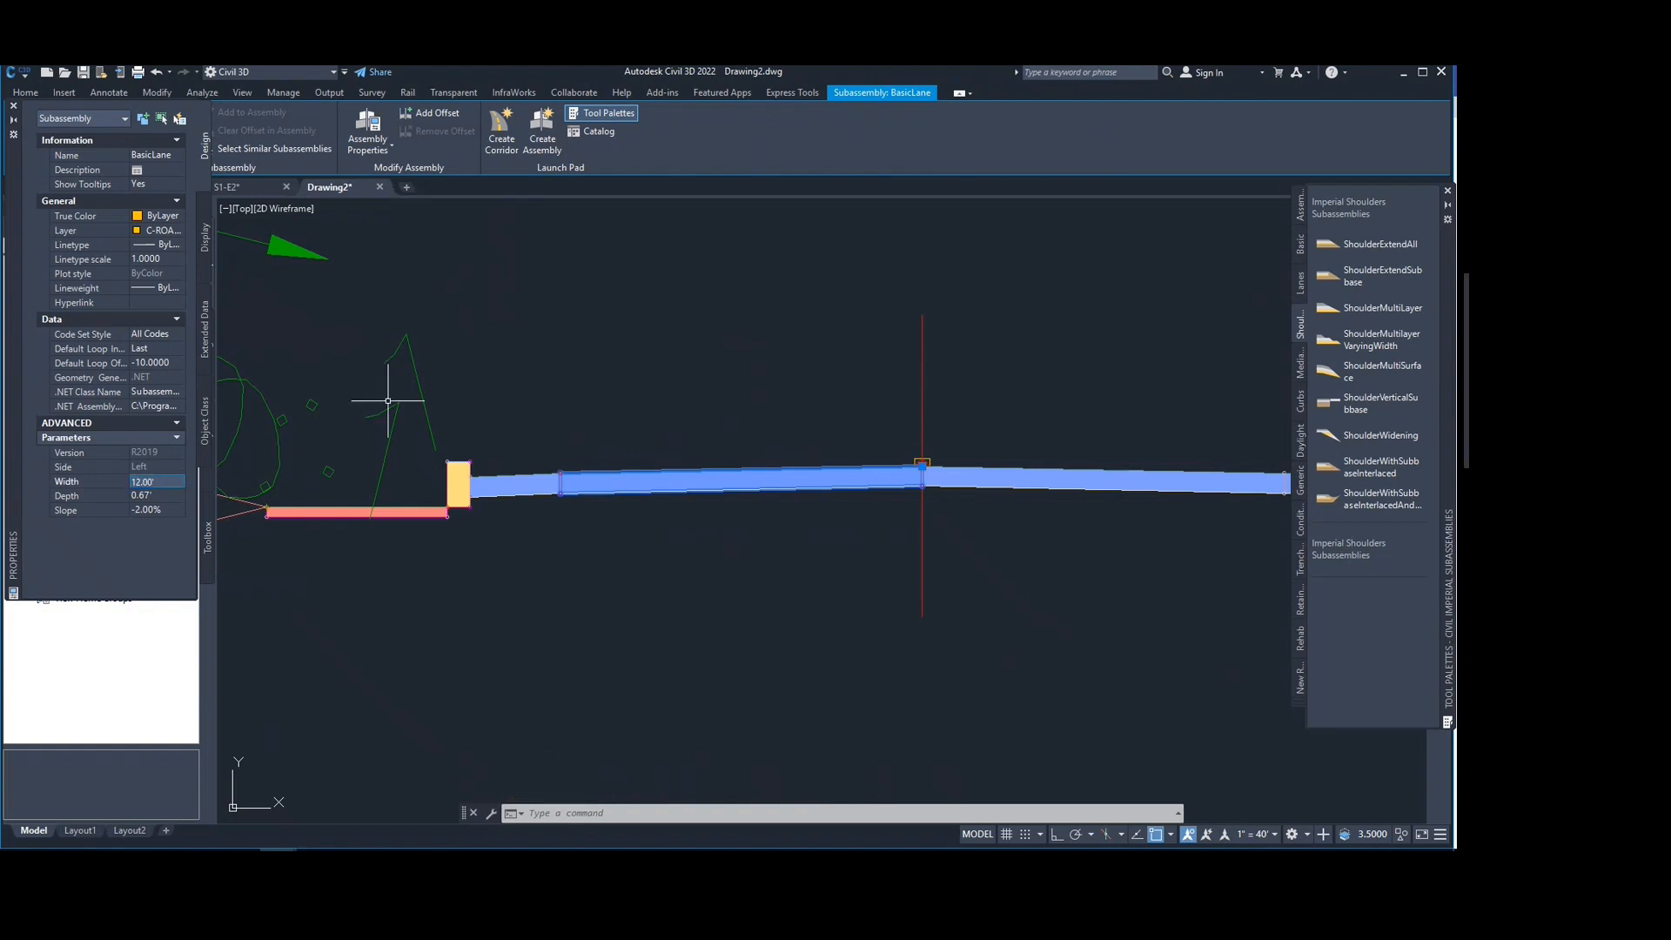
type("20")
key("Escape")
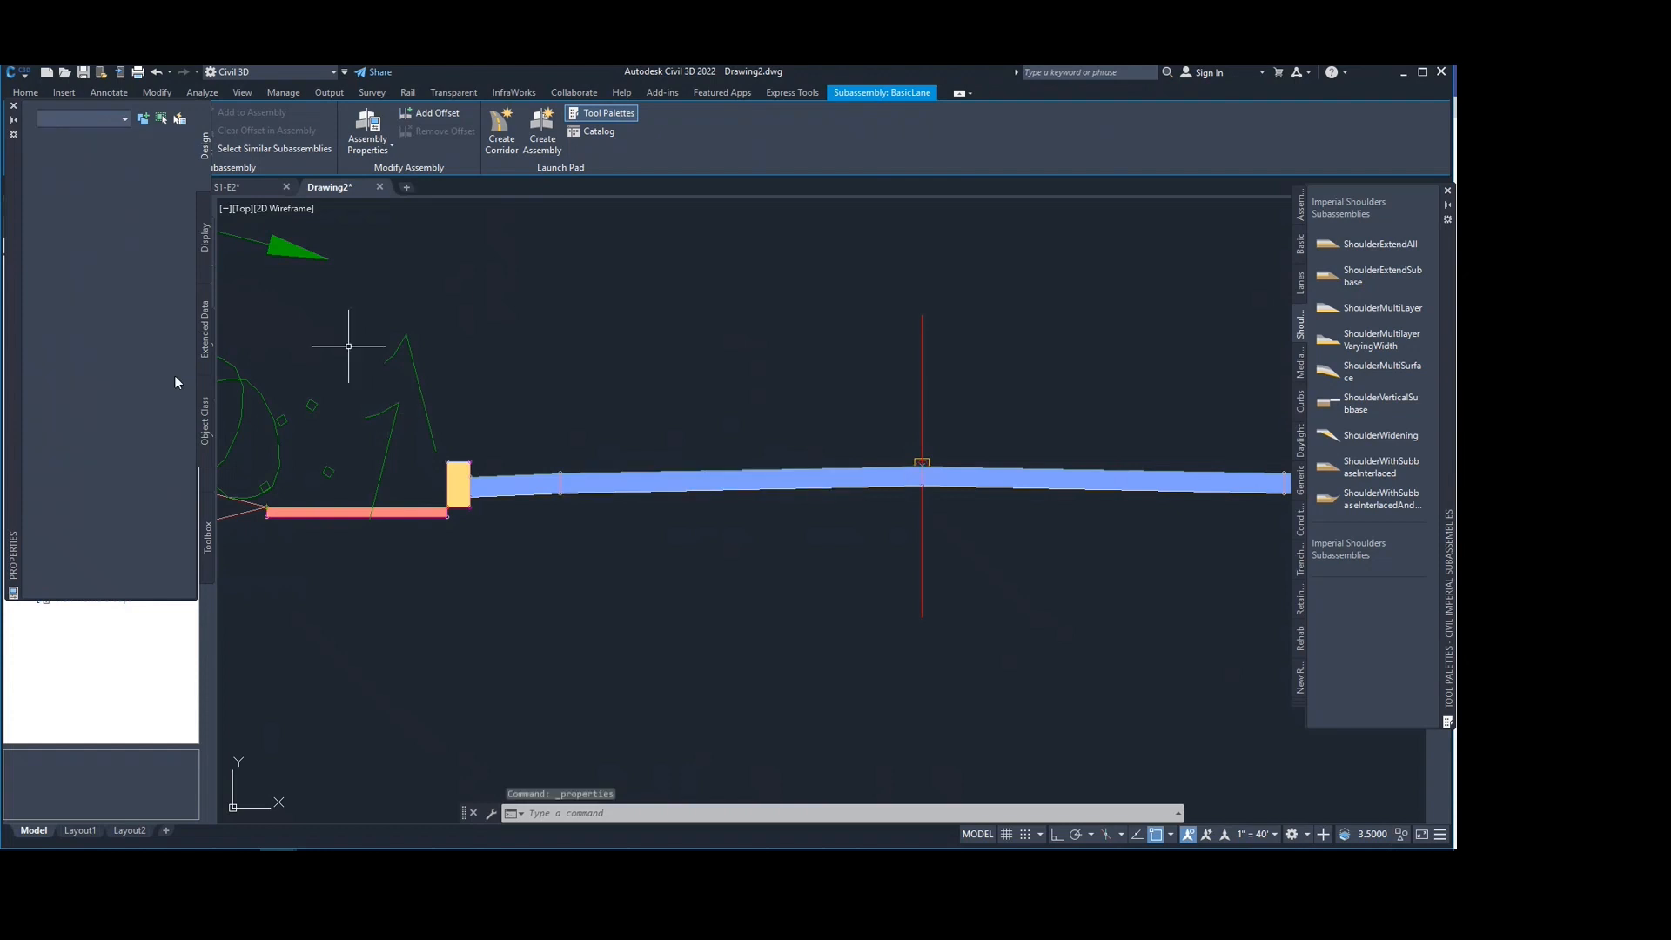
Step: Reselect the left BasicLane and set its width to 20'
left_click(637, 483)
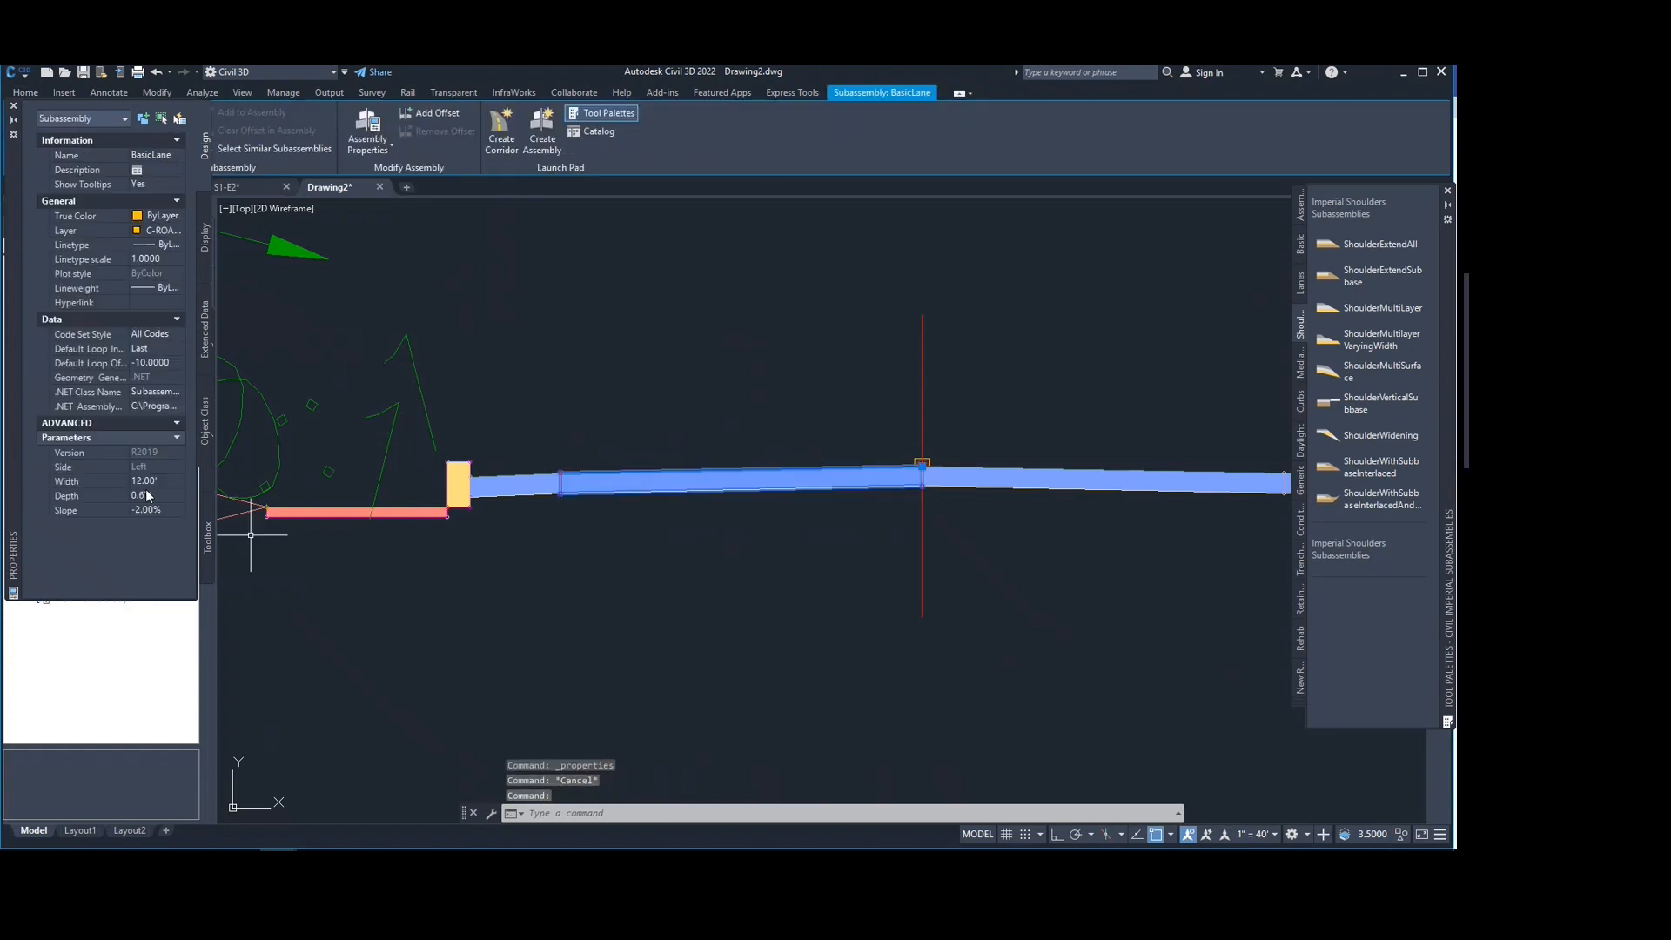
left_click(160, 480)
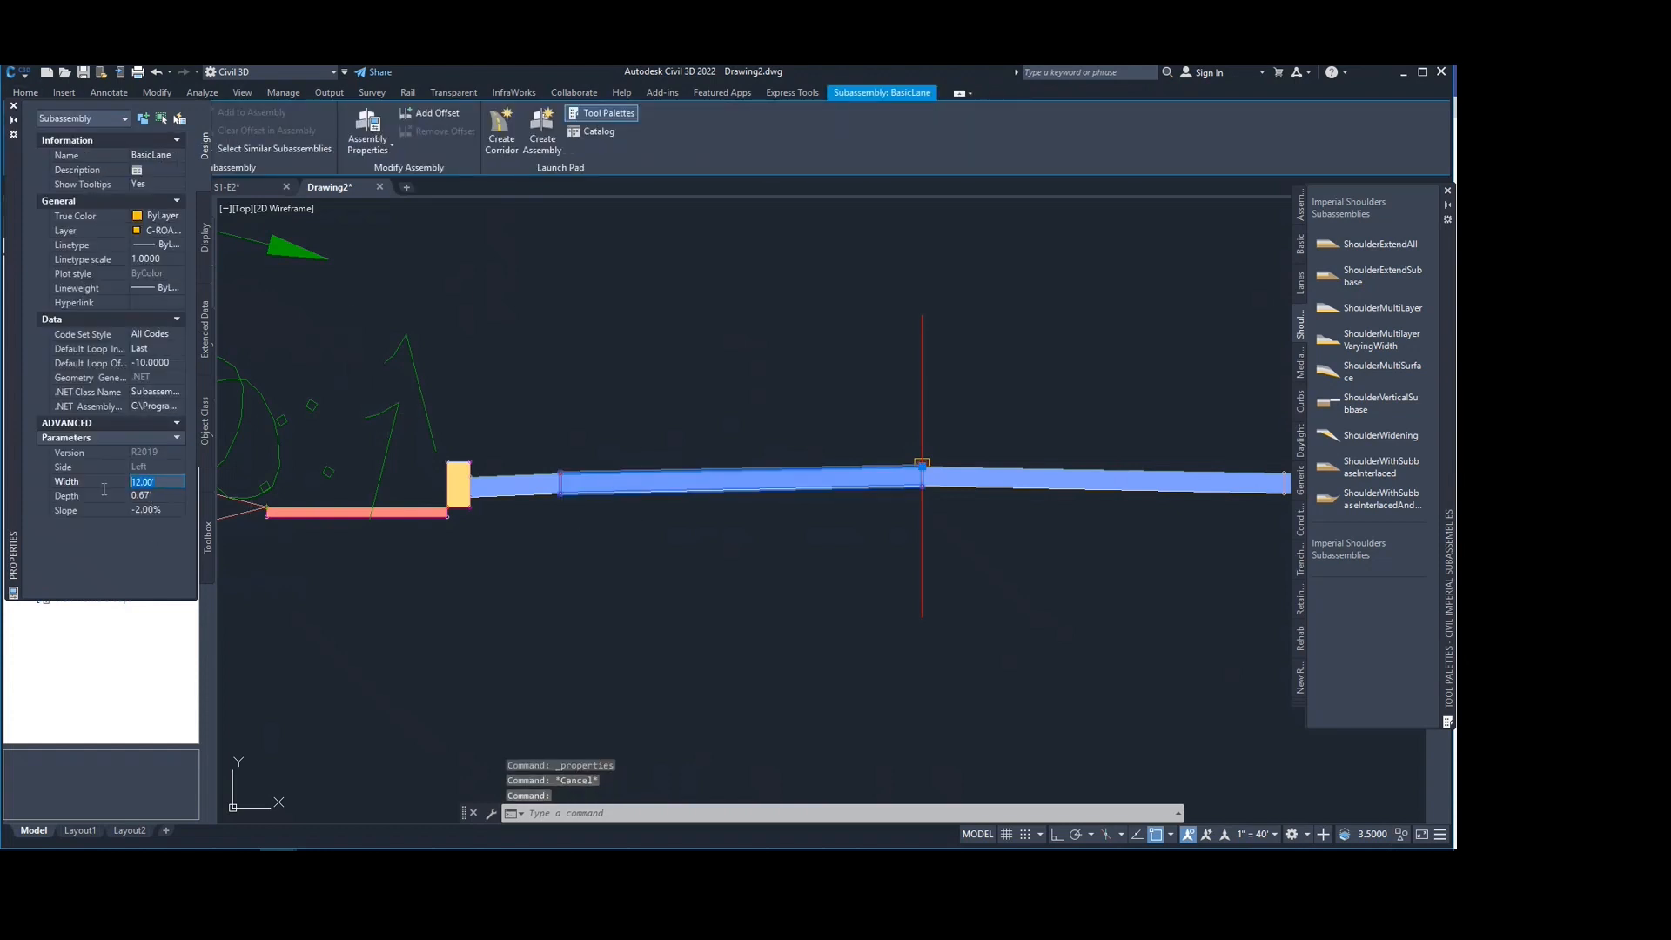
type("20")
key("Tab")
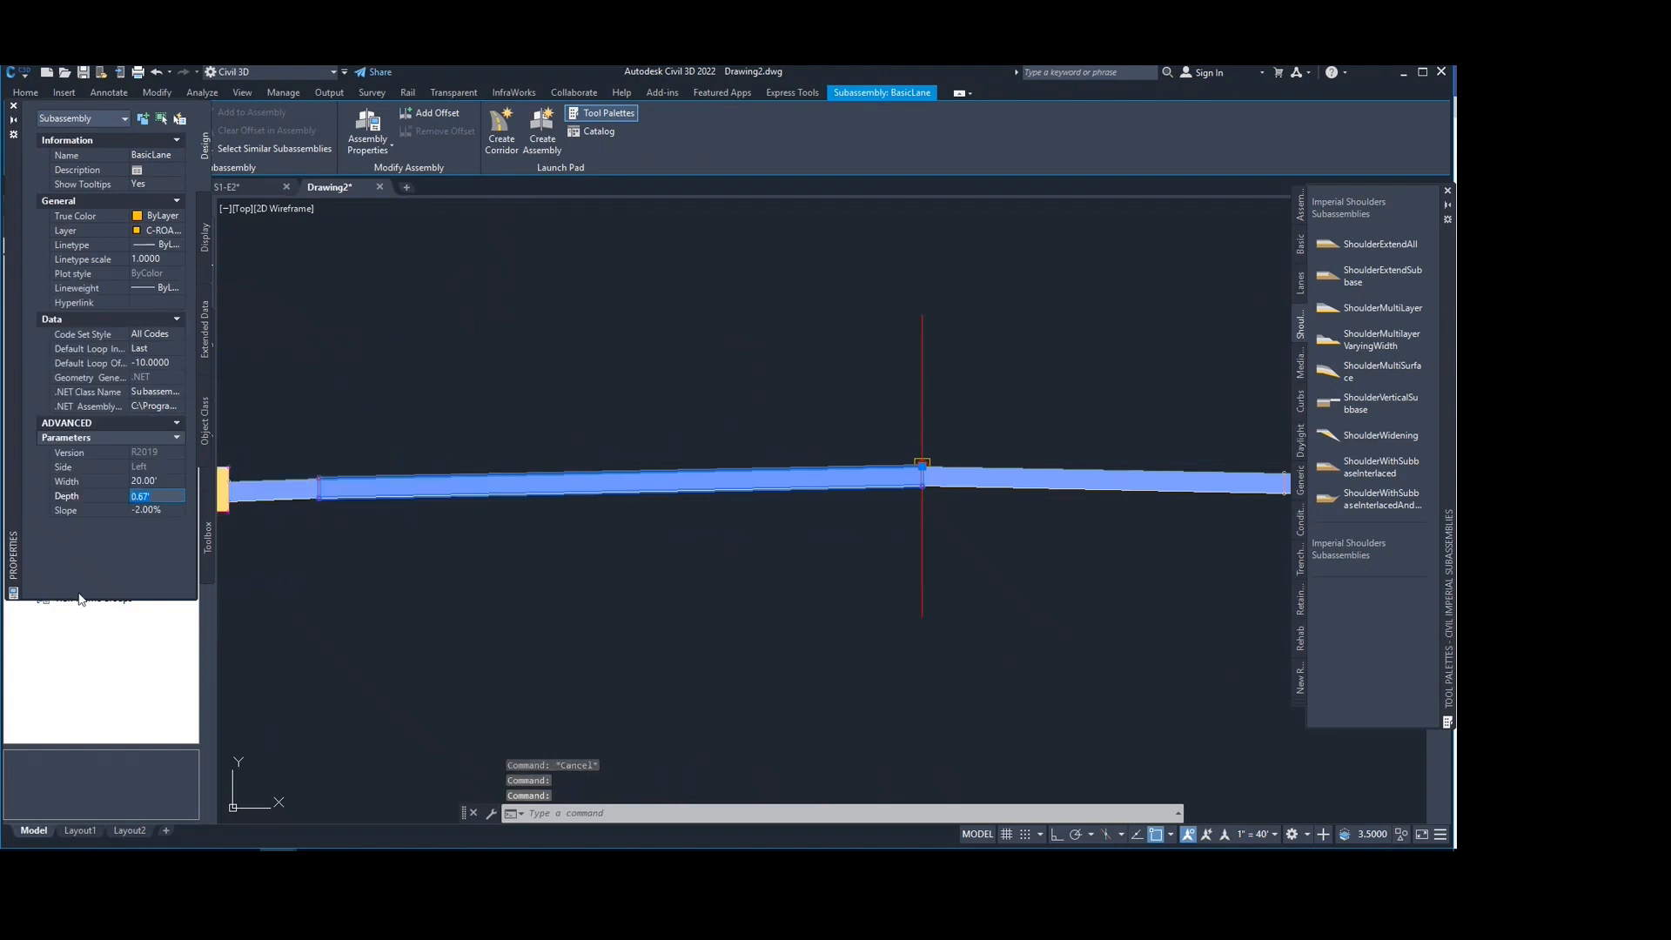
scroll(418, 508, "down", 2)
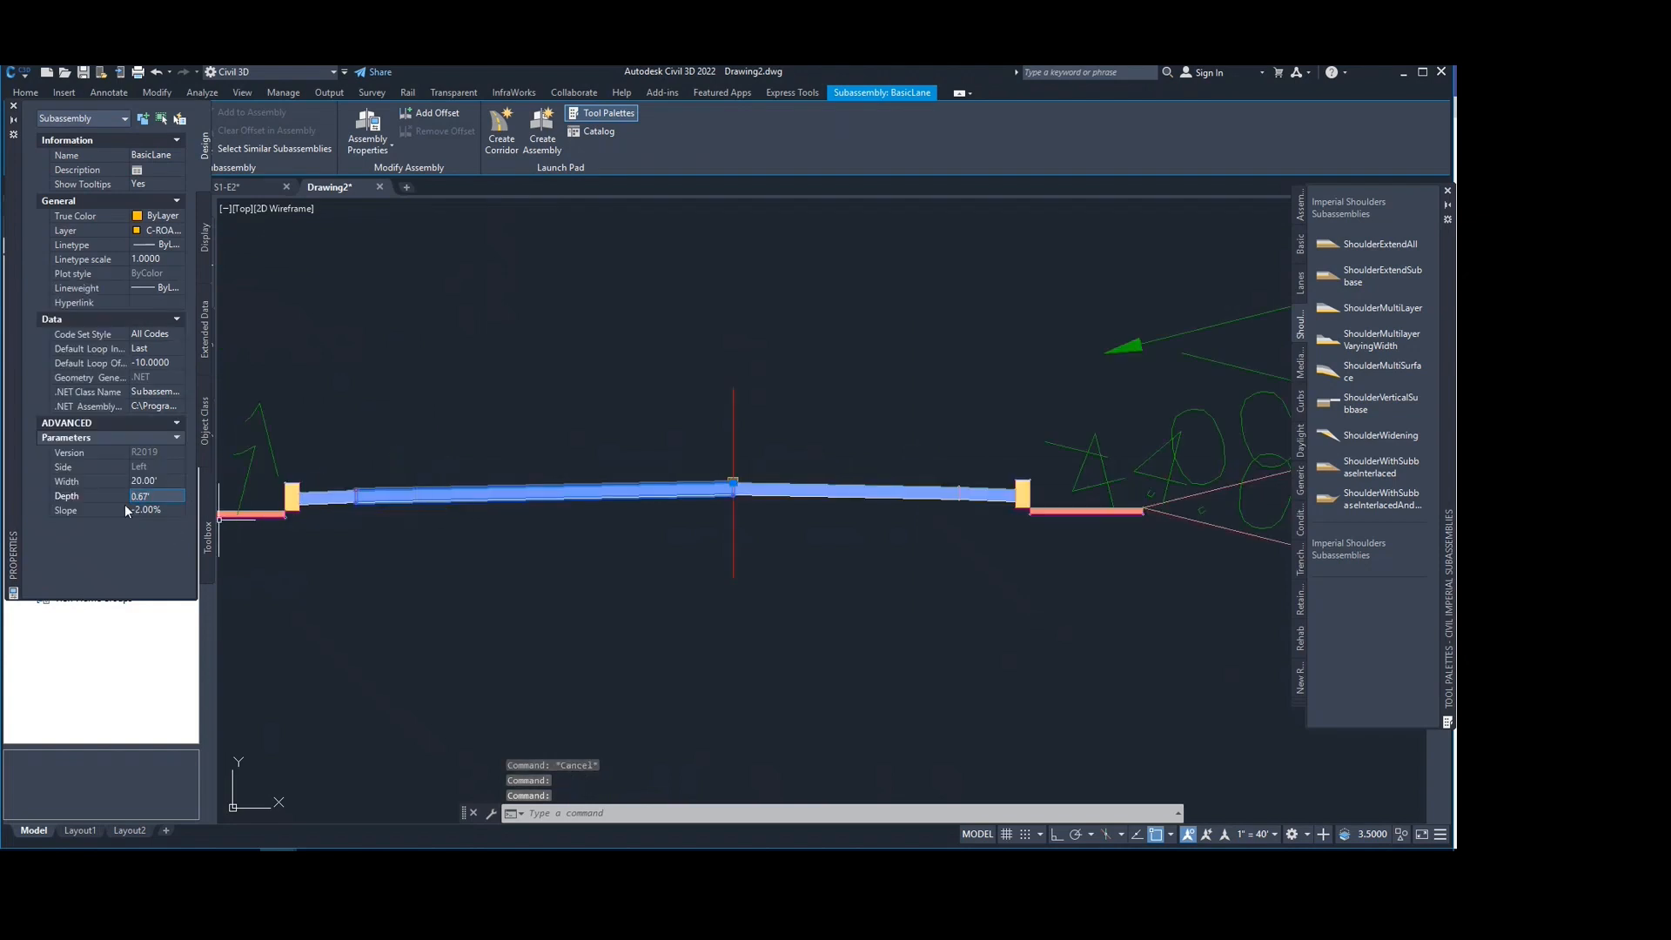
Step: Set the depth of the left BasicLane to 0.30'
left_click_drag(154, 499, 117, 507)
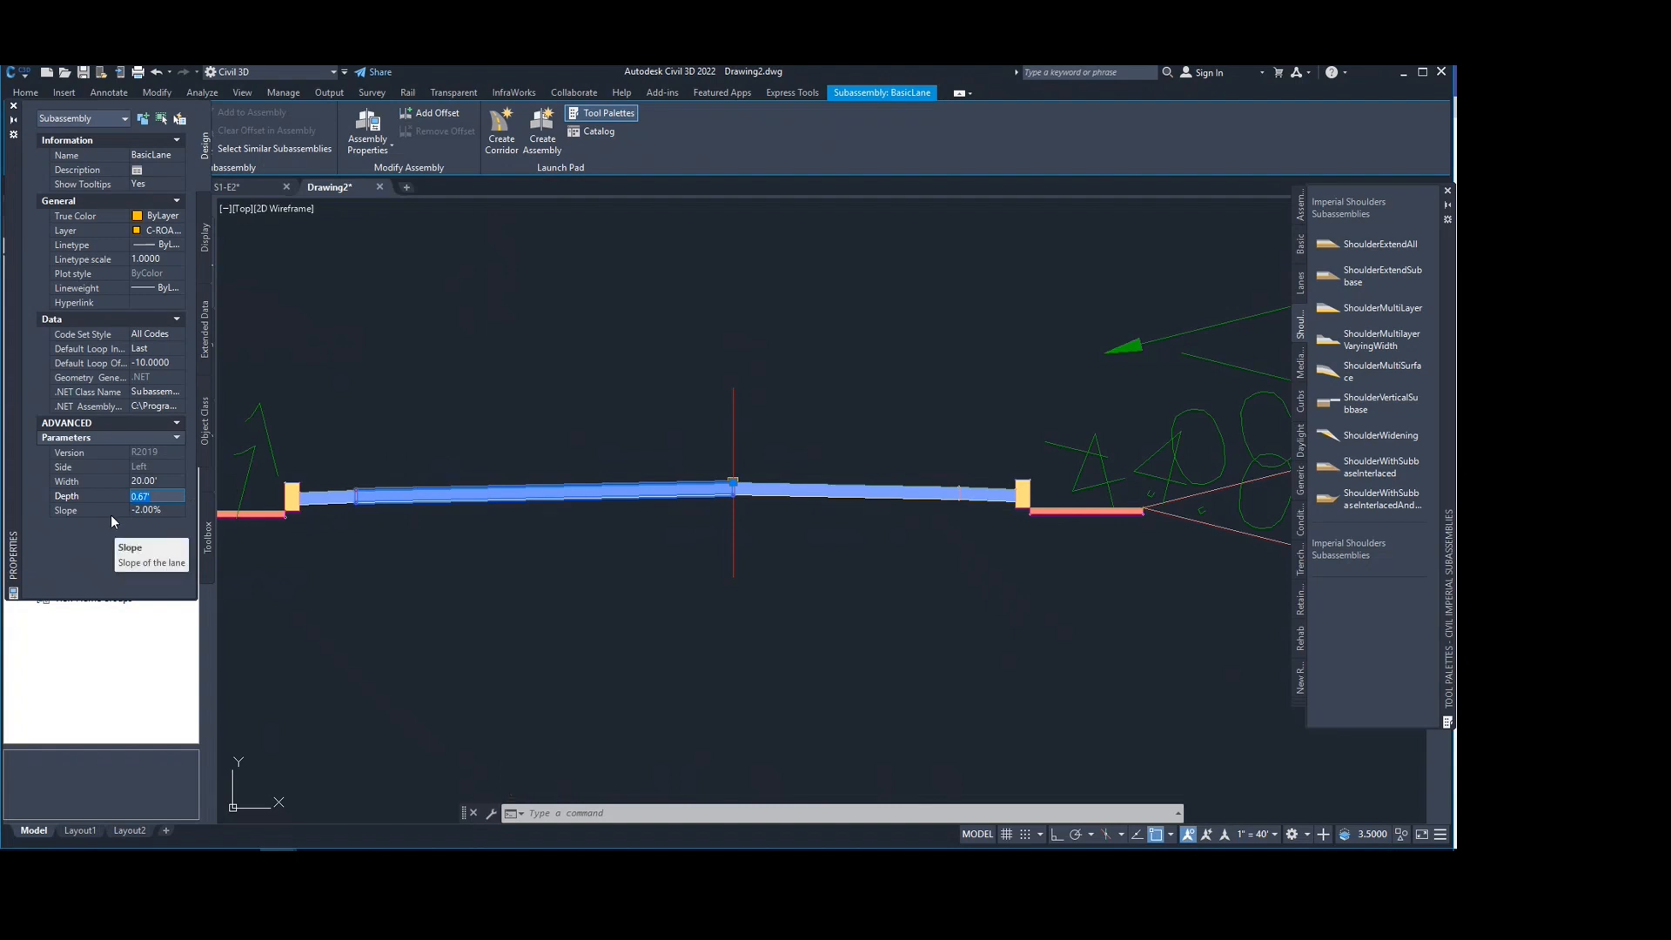
type(".3")
key("Tab")
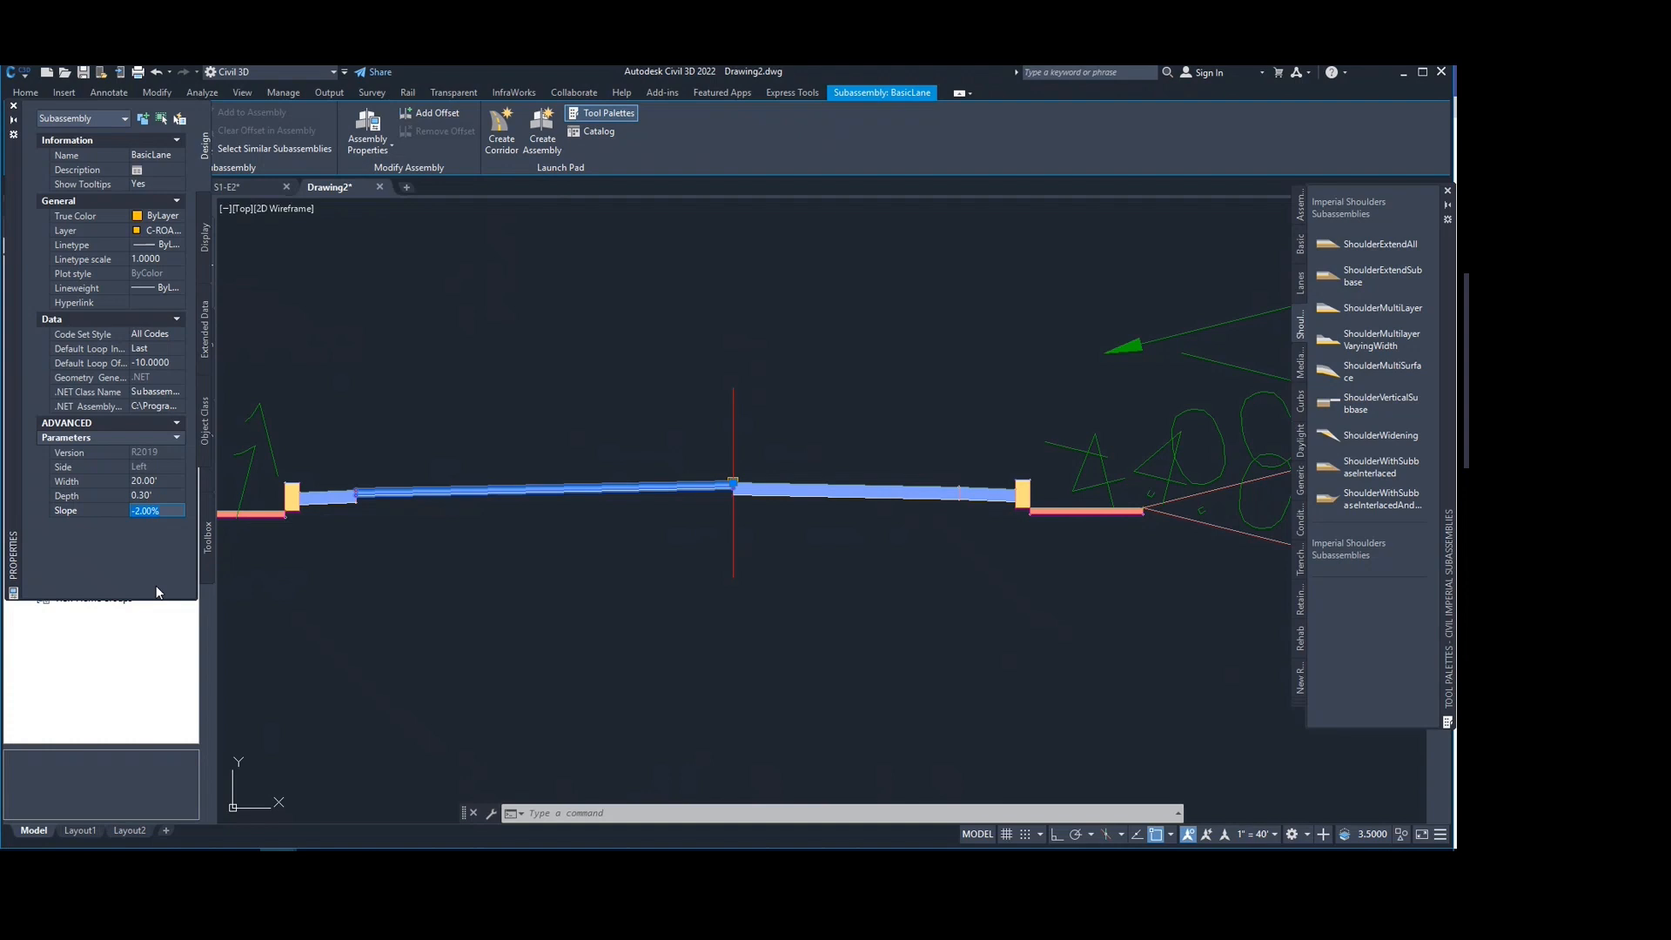
Step: Try a slope of 4% on the left BasicLane, and correct it to -4%
type("4")
key("Return")
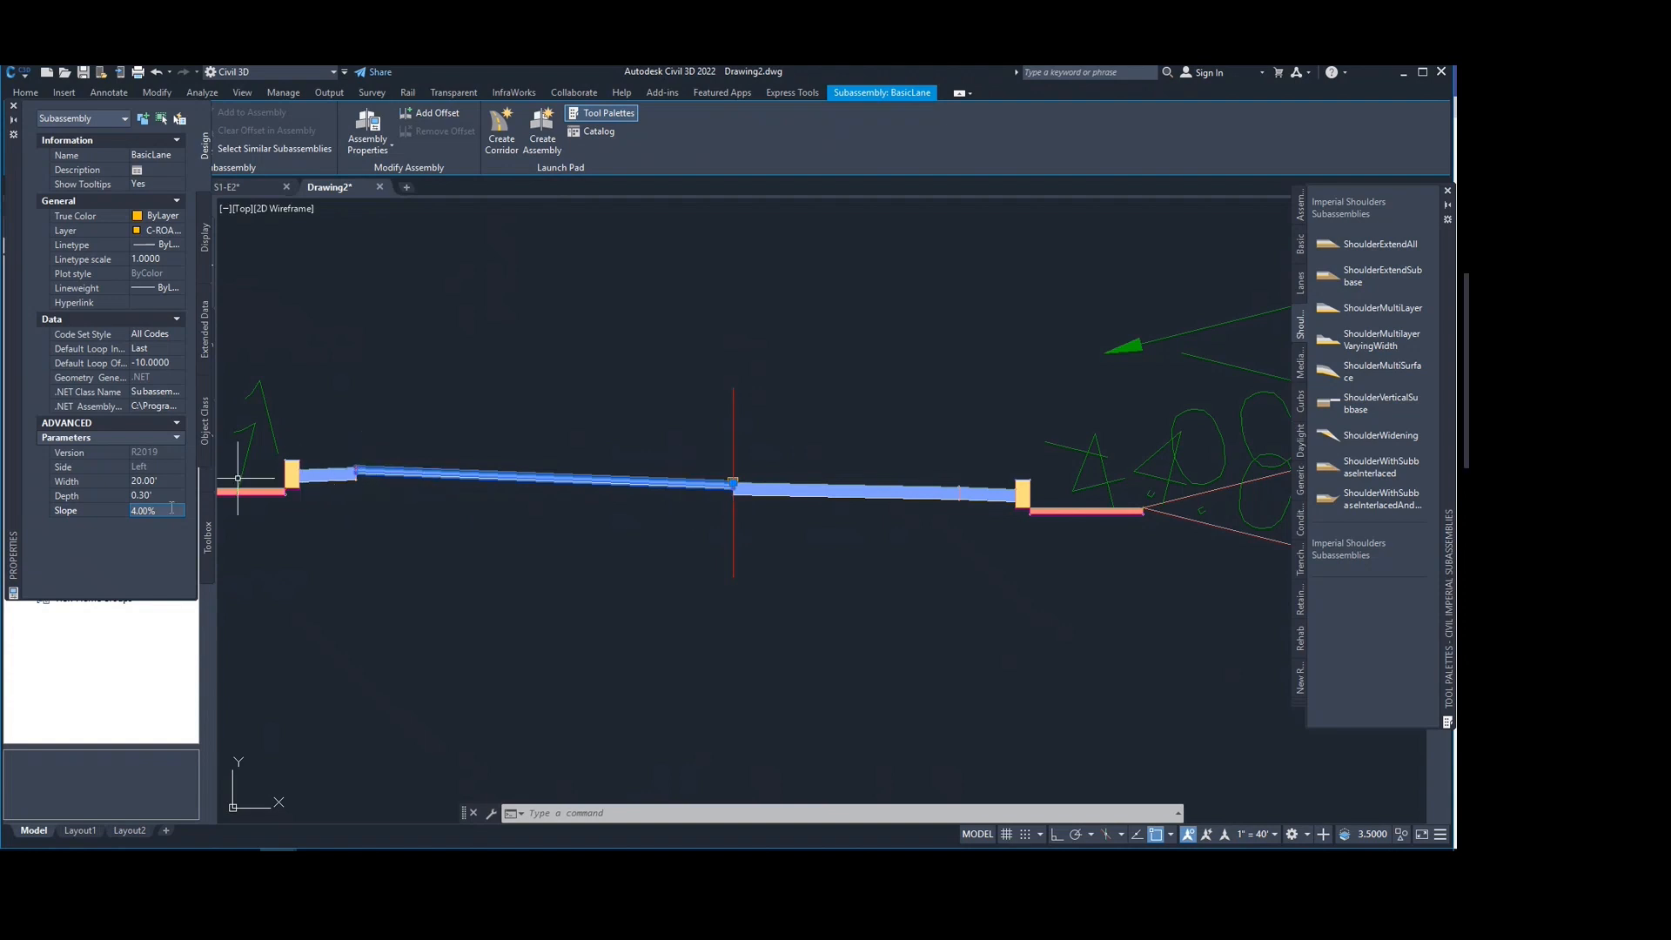
type("-")
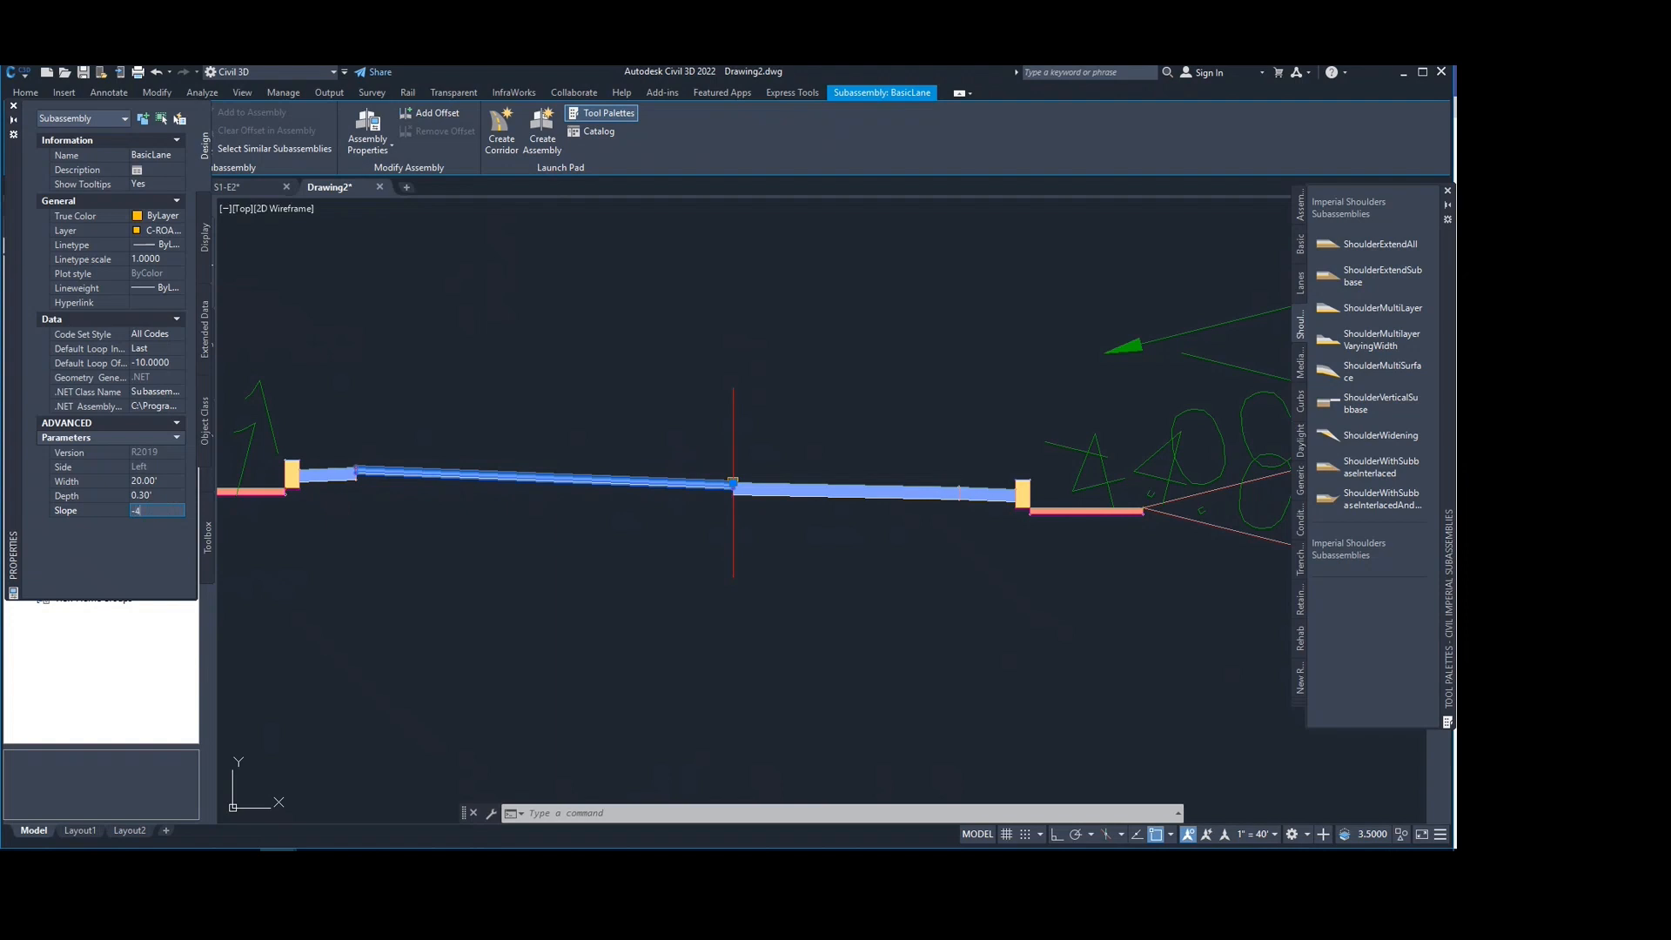
key("Return")
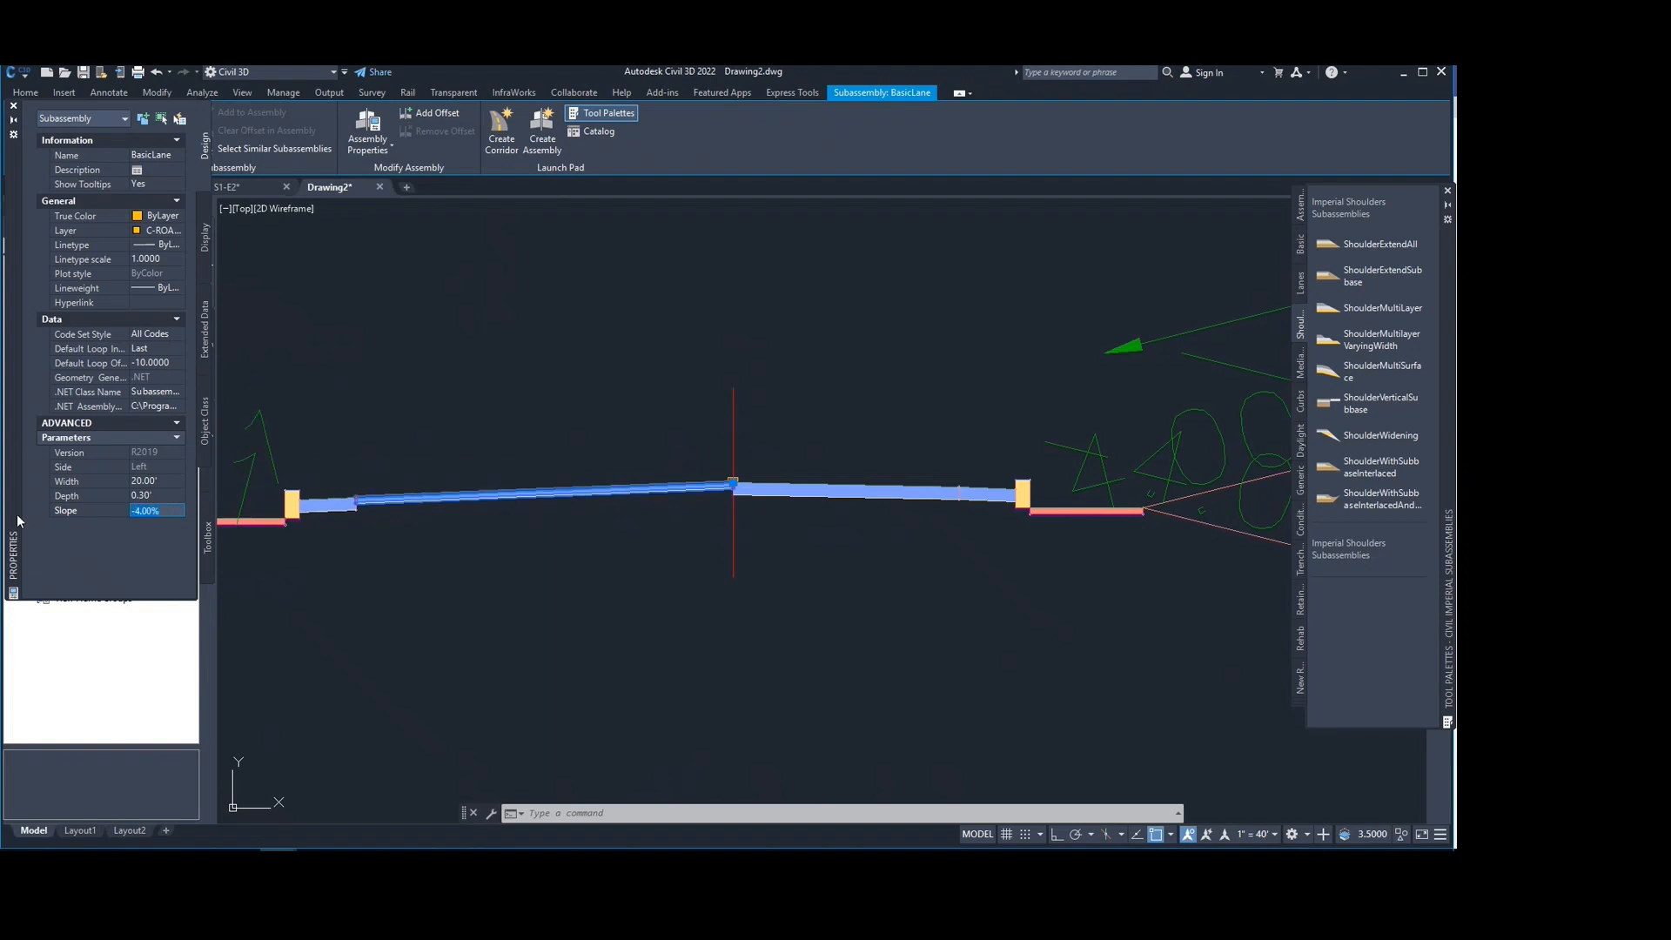
Step: Try to edit the Side parameter of the left BasicLane, reselect the lane and close its object properties
left_click(153, 467)
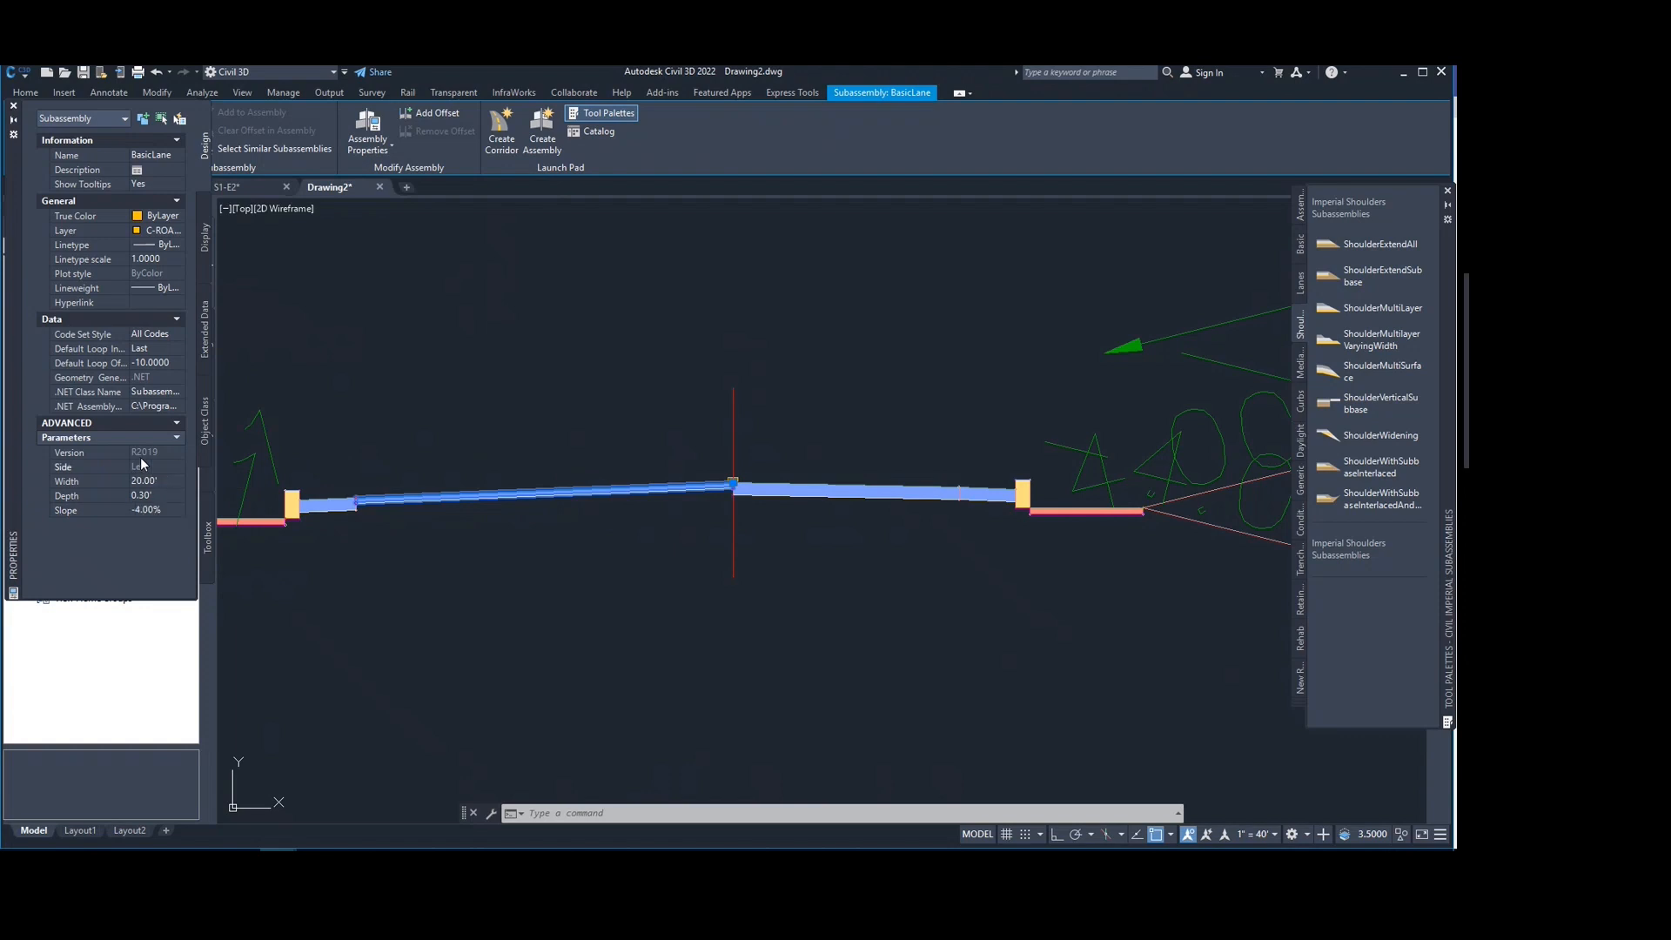
key("Escape")
left_click(488, 491)
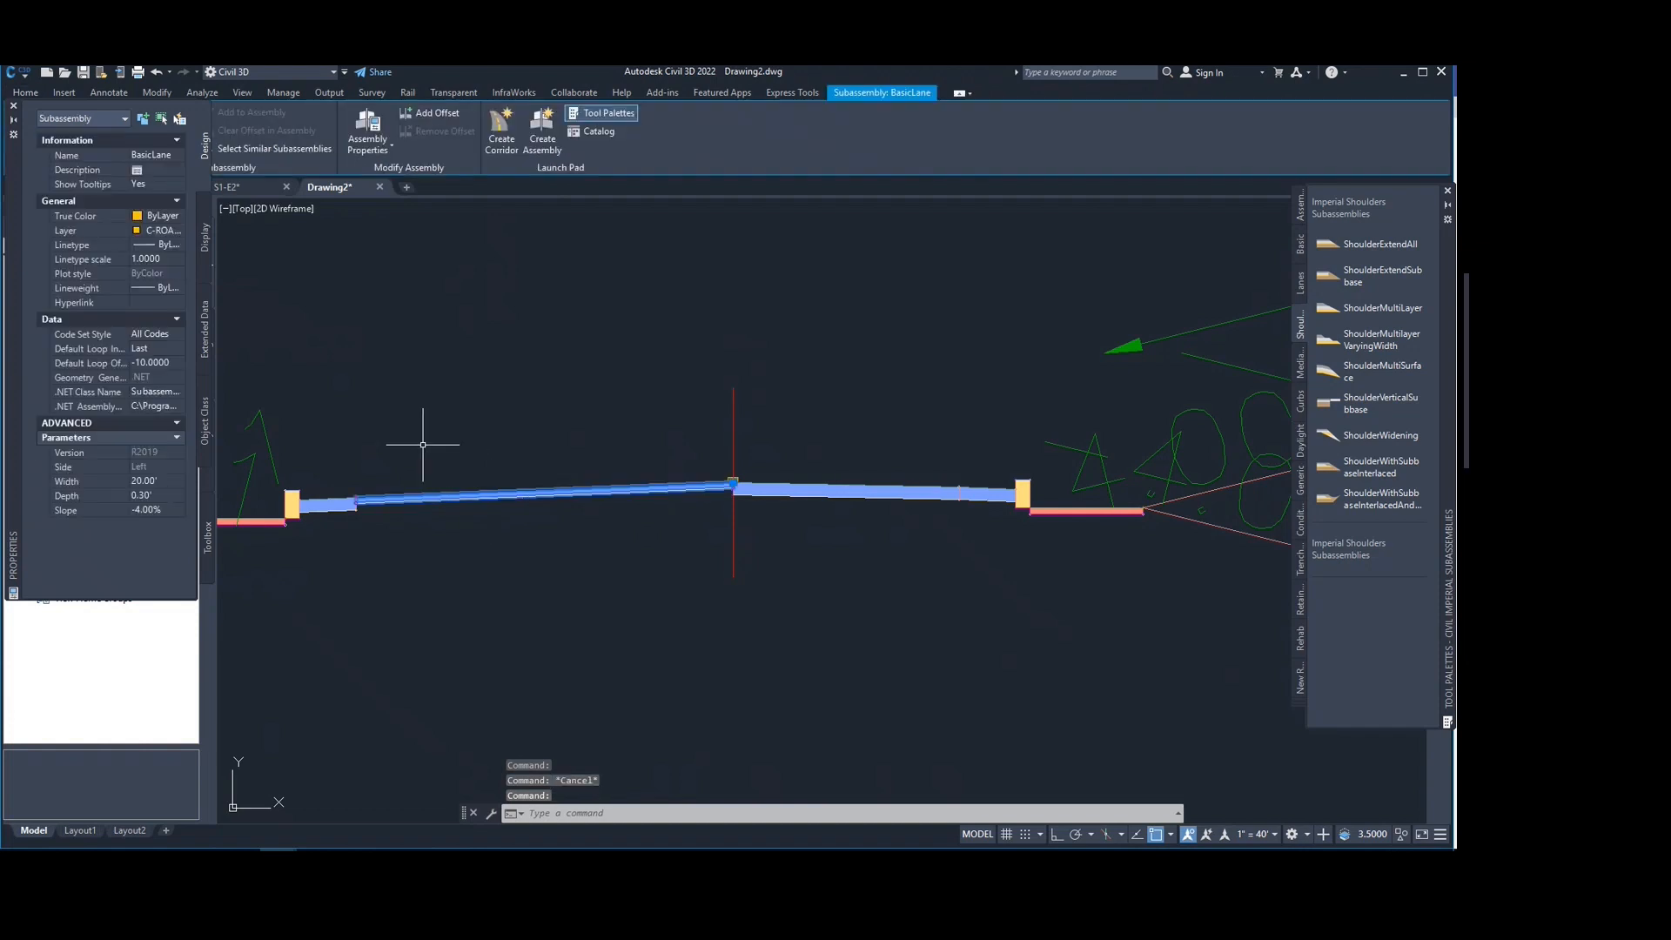
left_click(14, 106)
Step: Open the subassembly properties of the left BasicLane at its input parameters
left_click(120, 130)
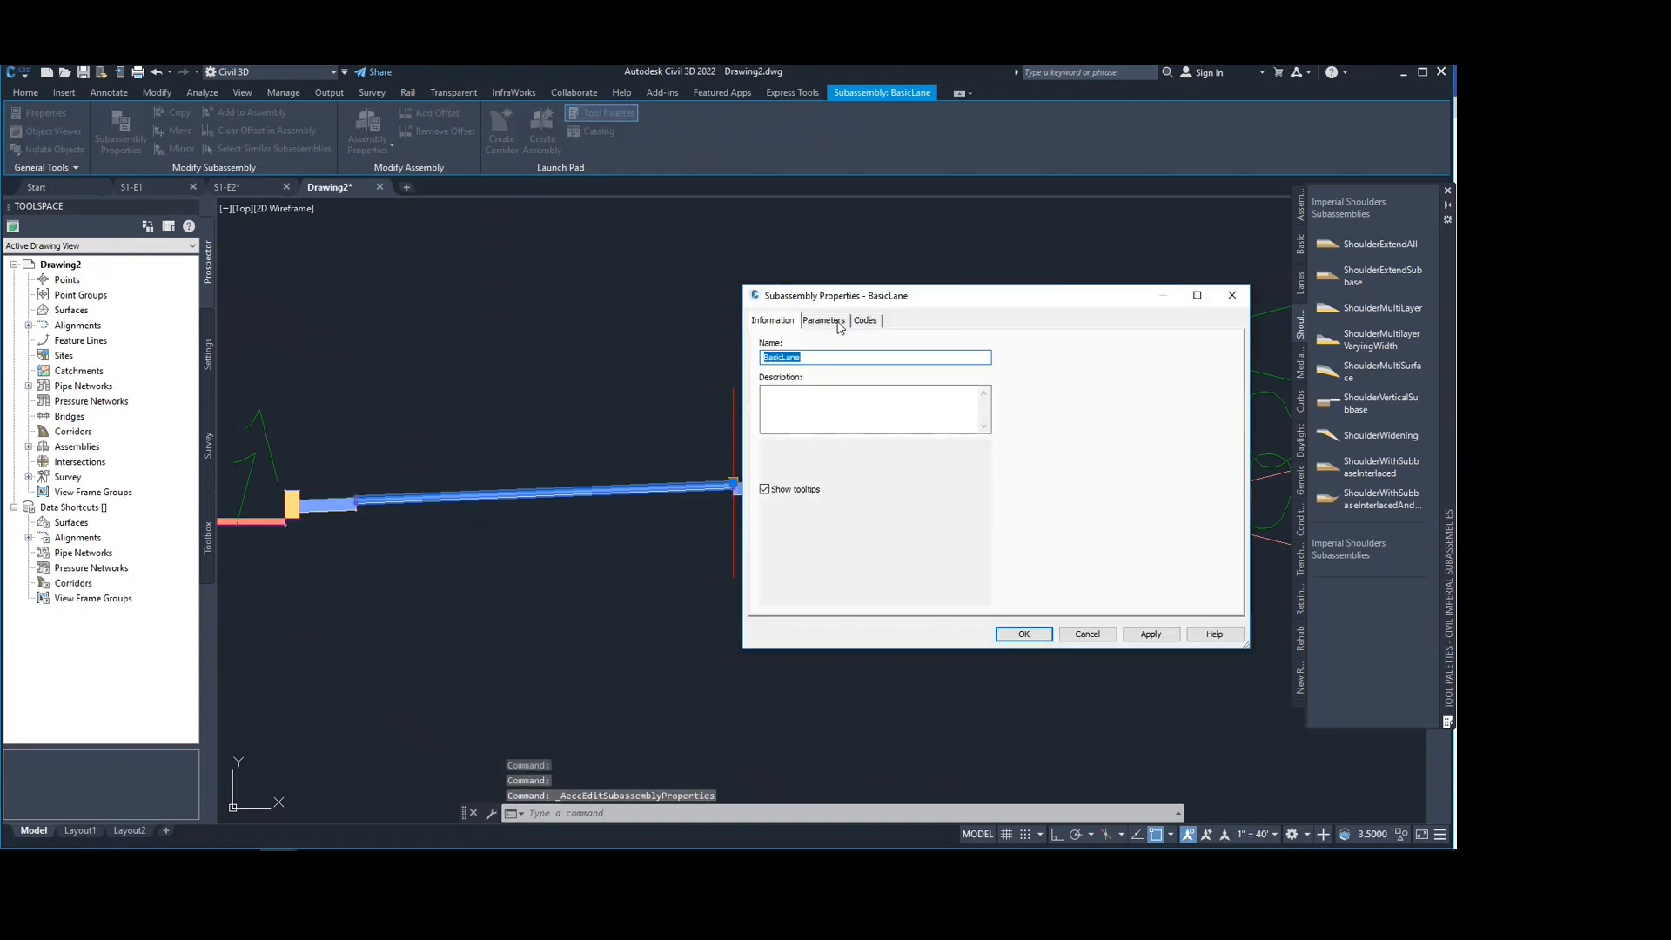
left_click(839, 320)
left_click_drag(957, 296, 445, 228)
Step: Set the Side parameter of the left BasicLane to Right and apply it
double_click(470, 308)
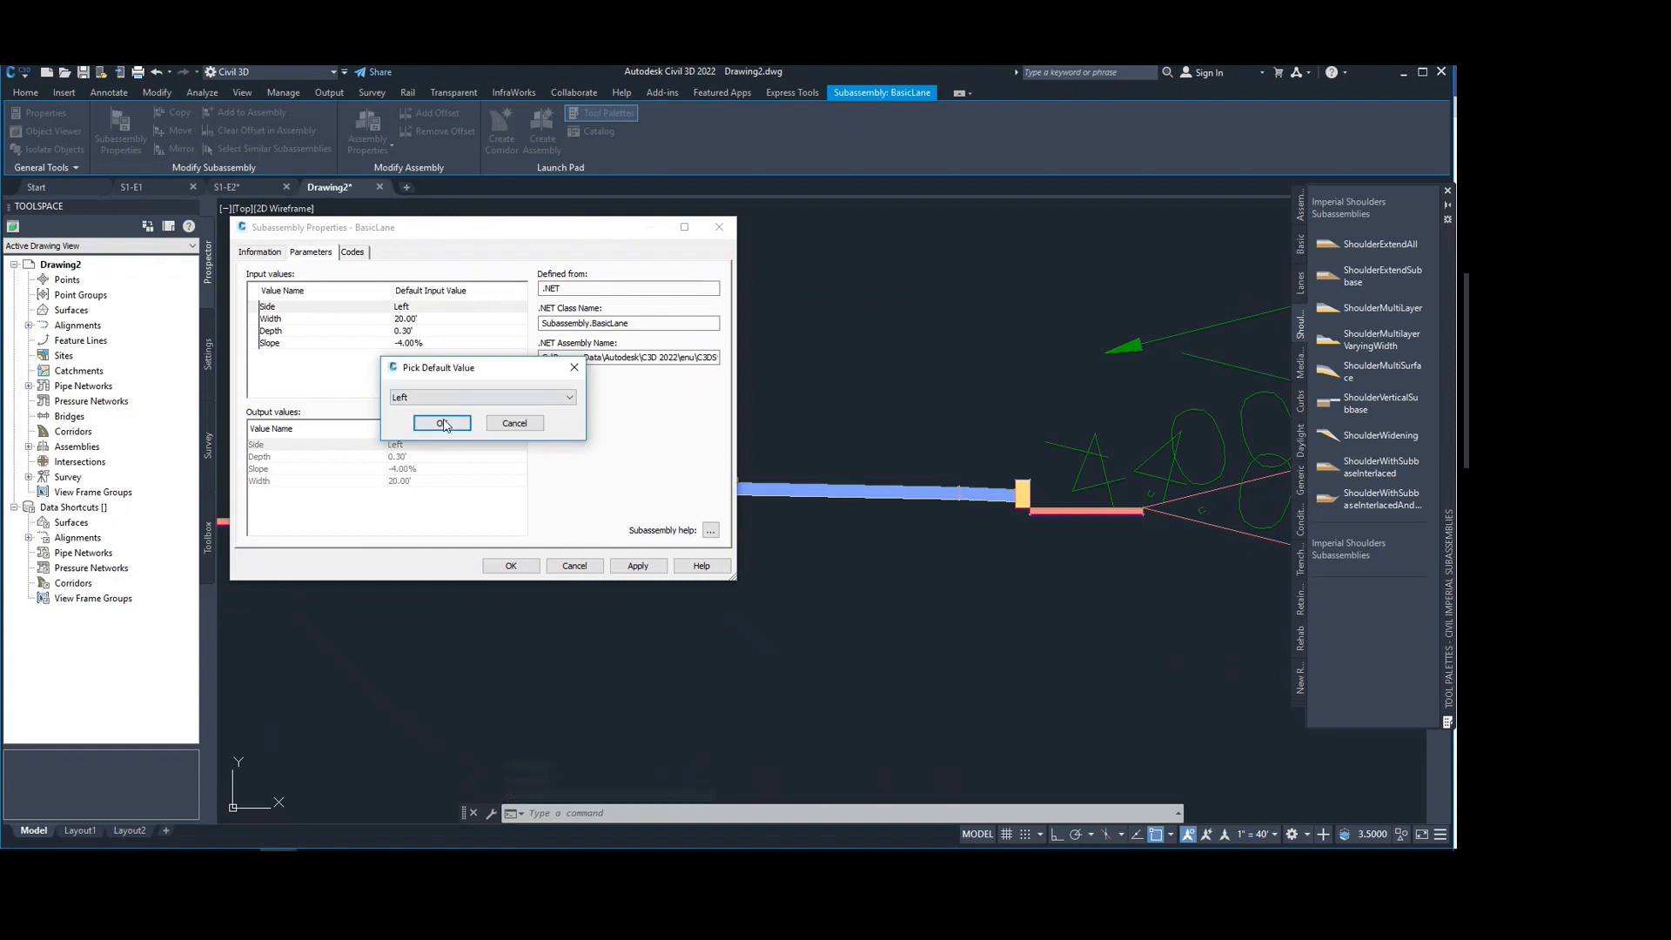
left_click(468, 400)
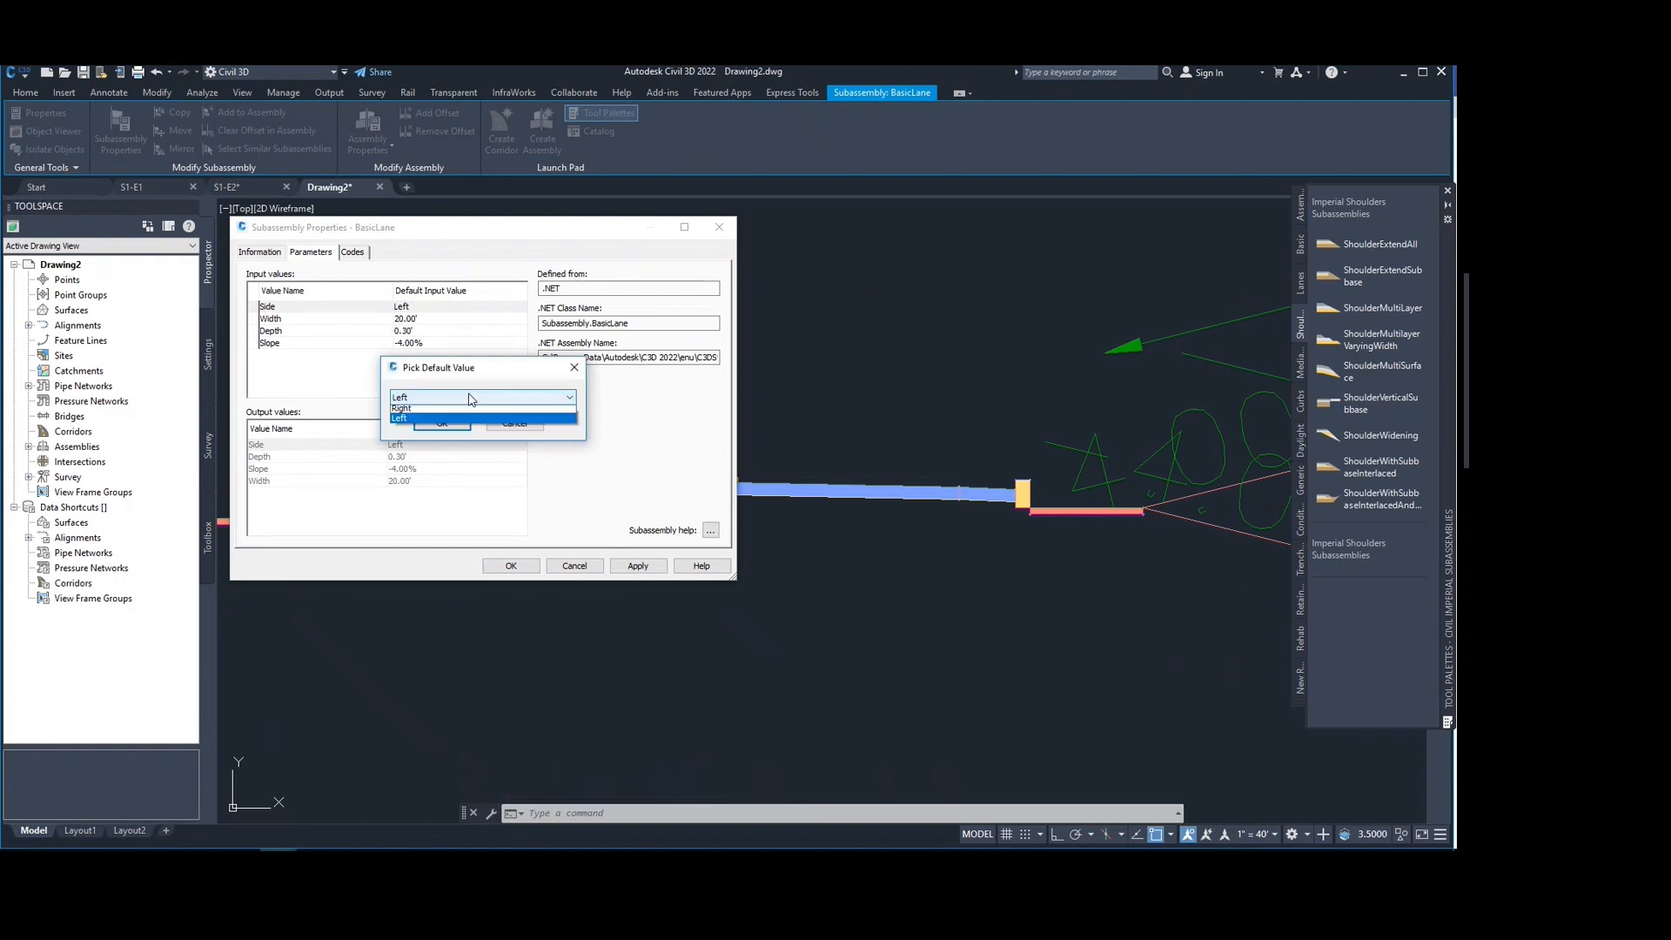
left_click(427, 411)
left_click(442, 423)
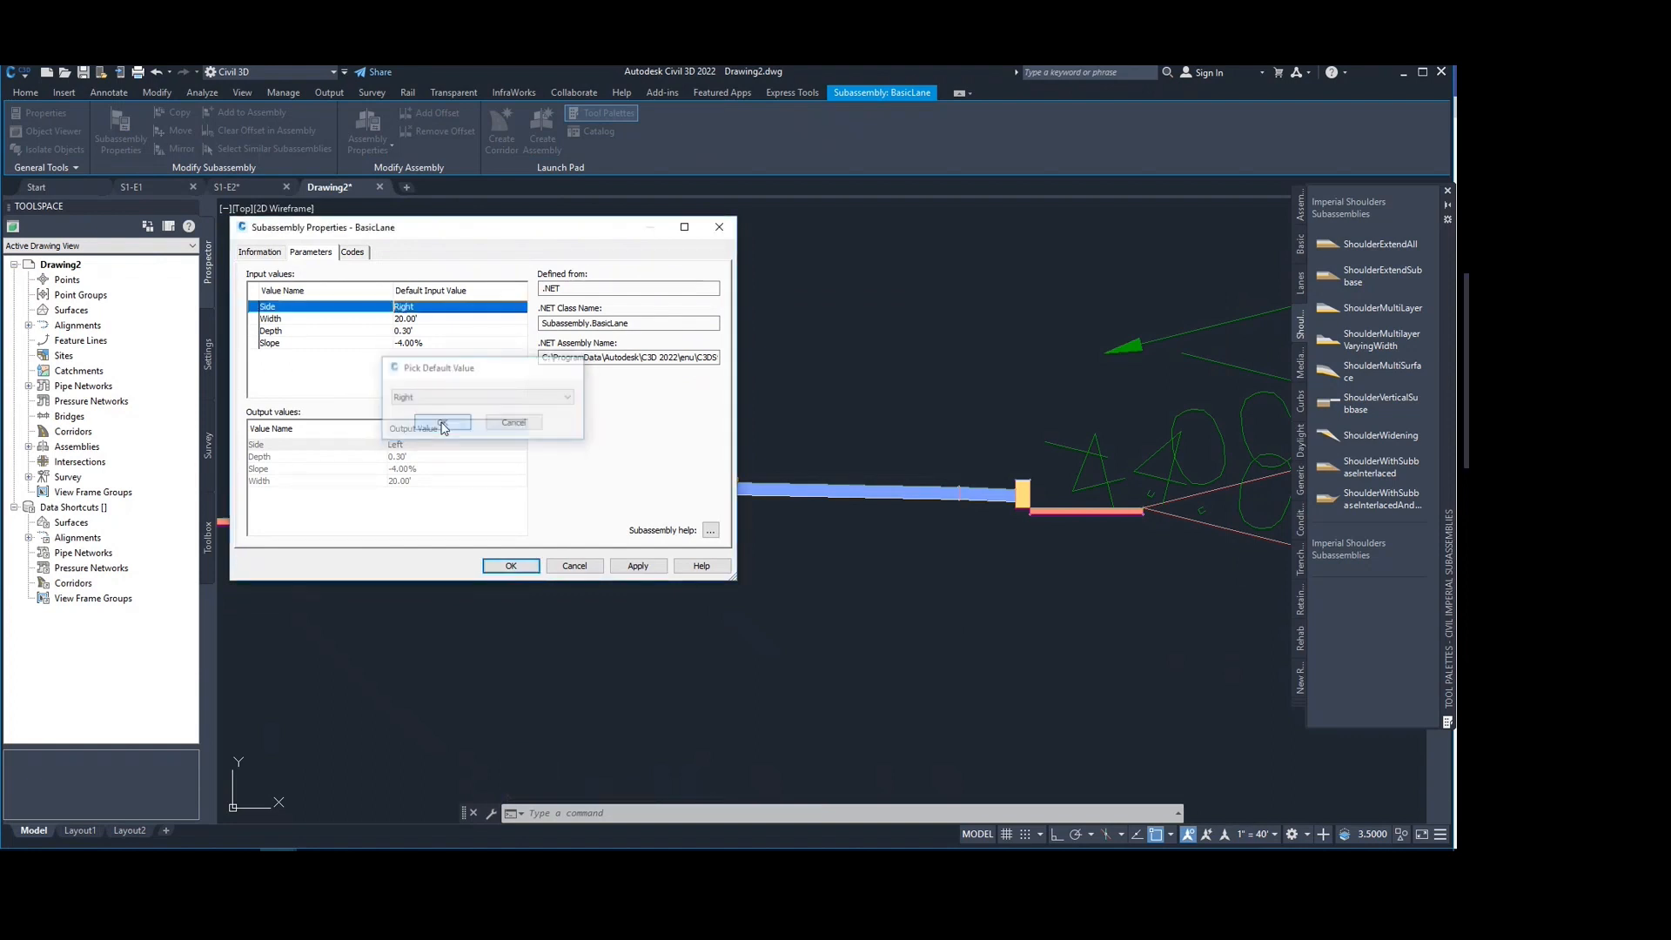
left_click_drag(487, 235, 985, 311)
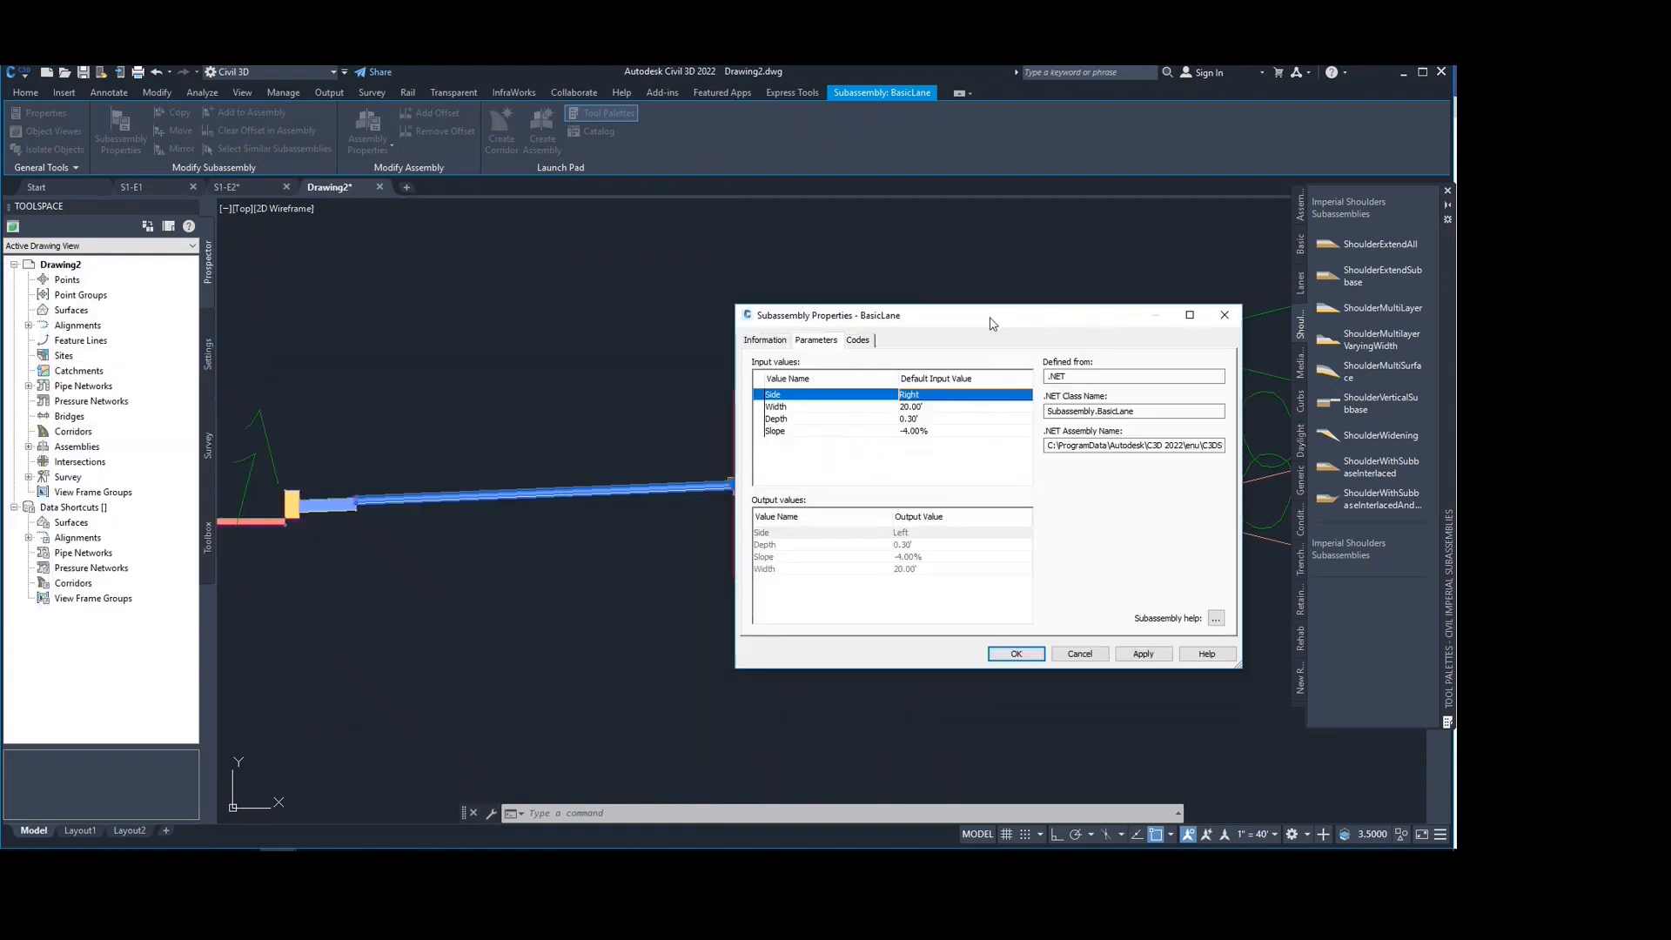
left_click(1139, 645)
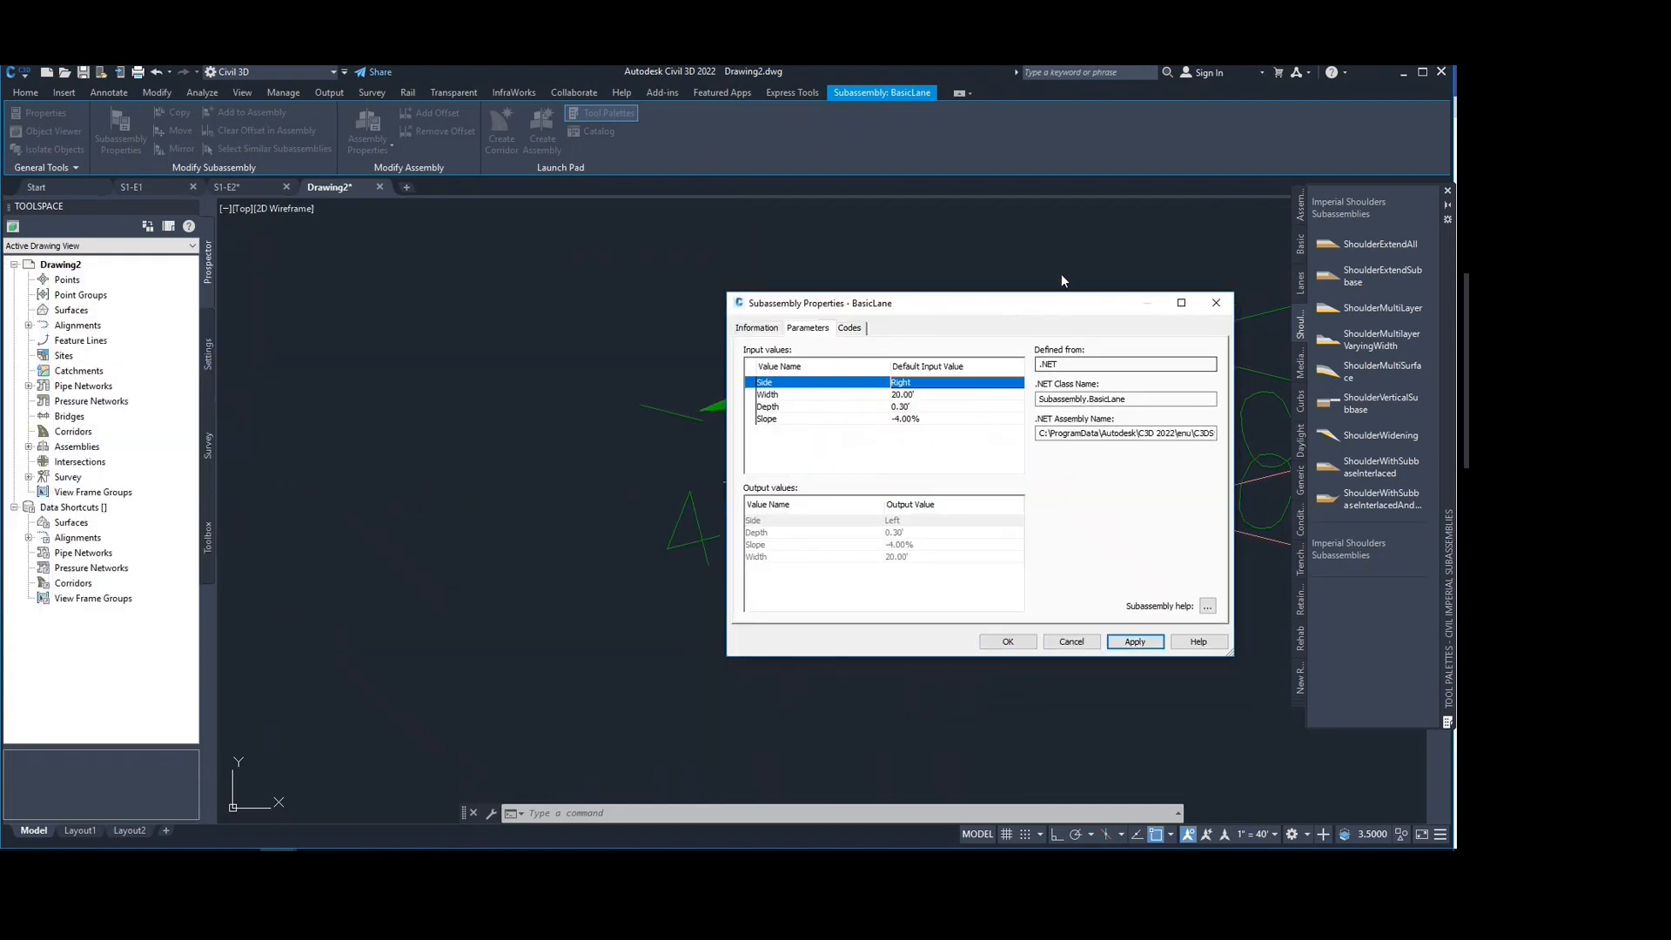
Step: Set the Side parameter of the BasicLane back to Left and apply it
mouse_move(1057, 311)
left_mouse_down()
mouse_move(209, 311)
mouse_move(208, 244)
mouse_move(441, 212)
left_mouse_up()
double_click(332, 283)
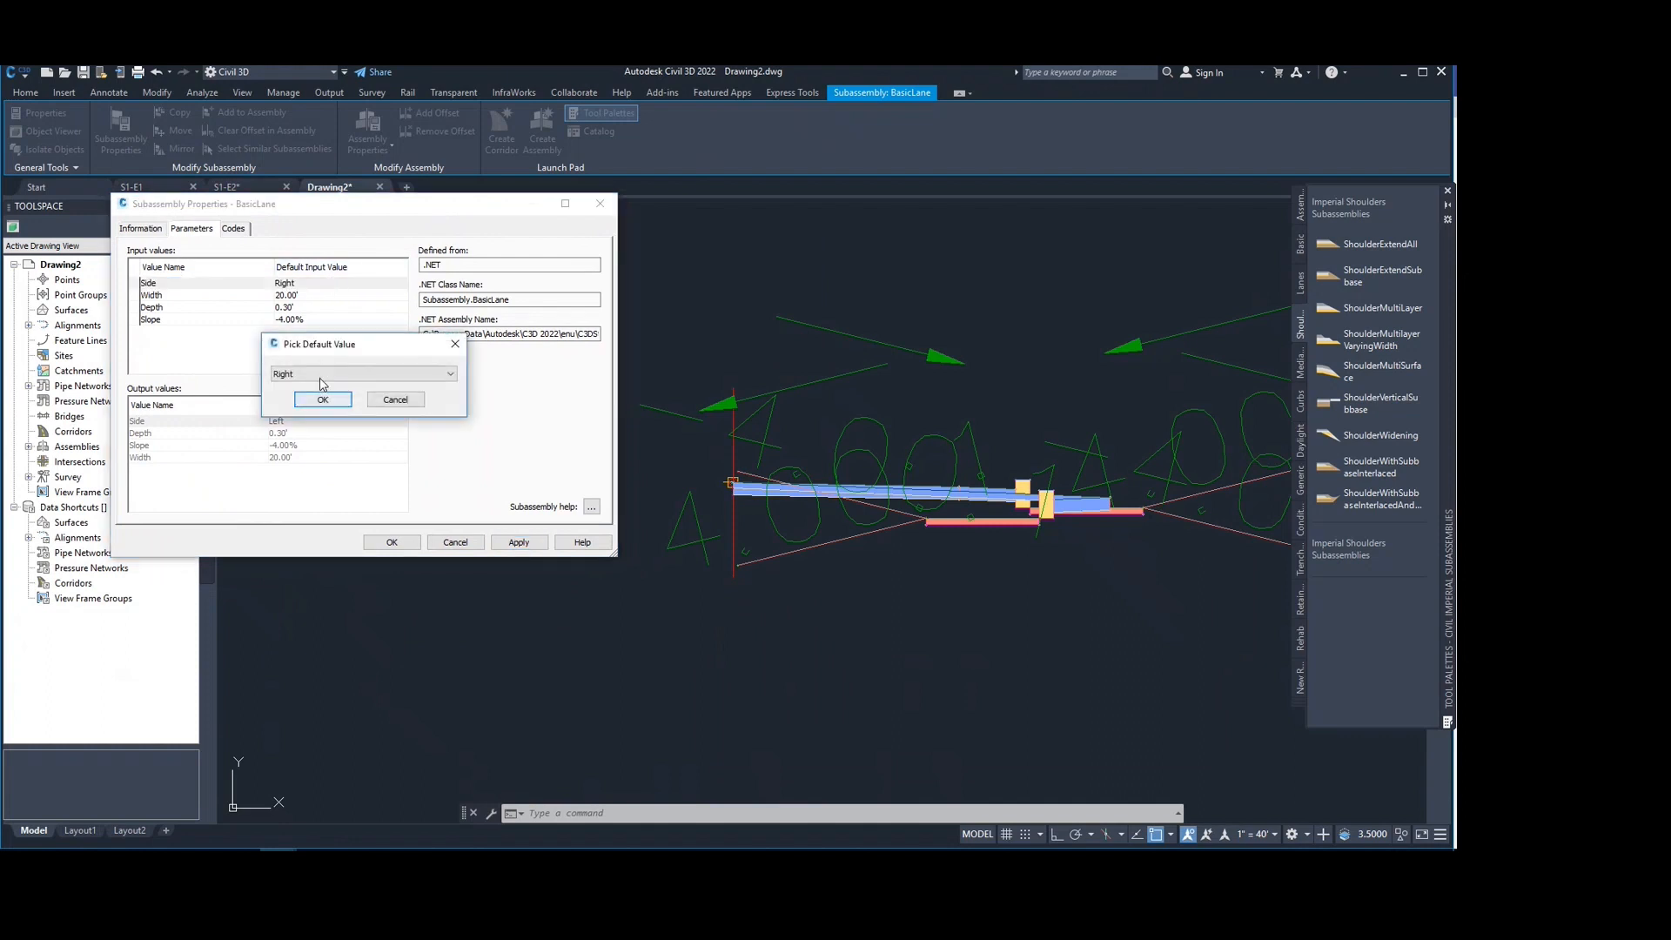
left_click(322, 374)
left_click(308, 398)
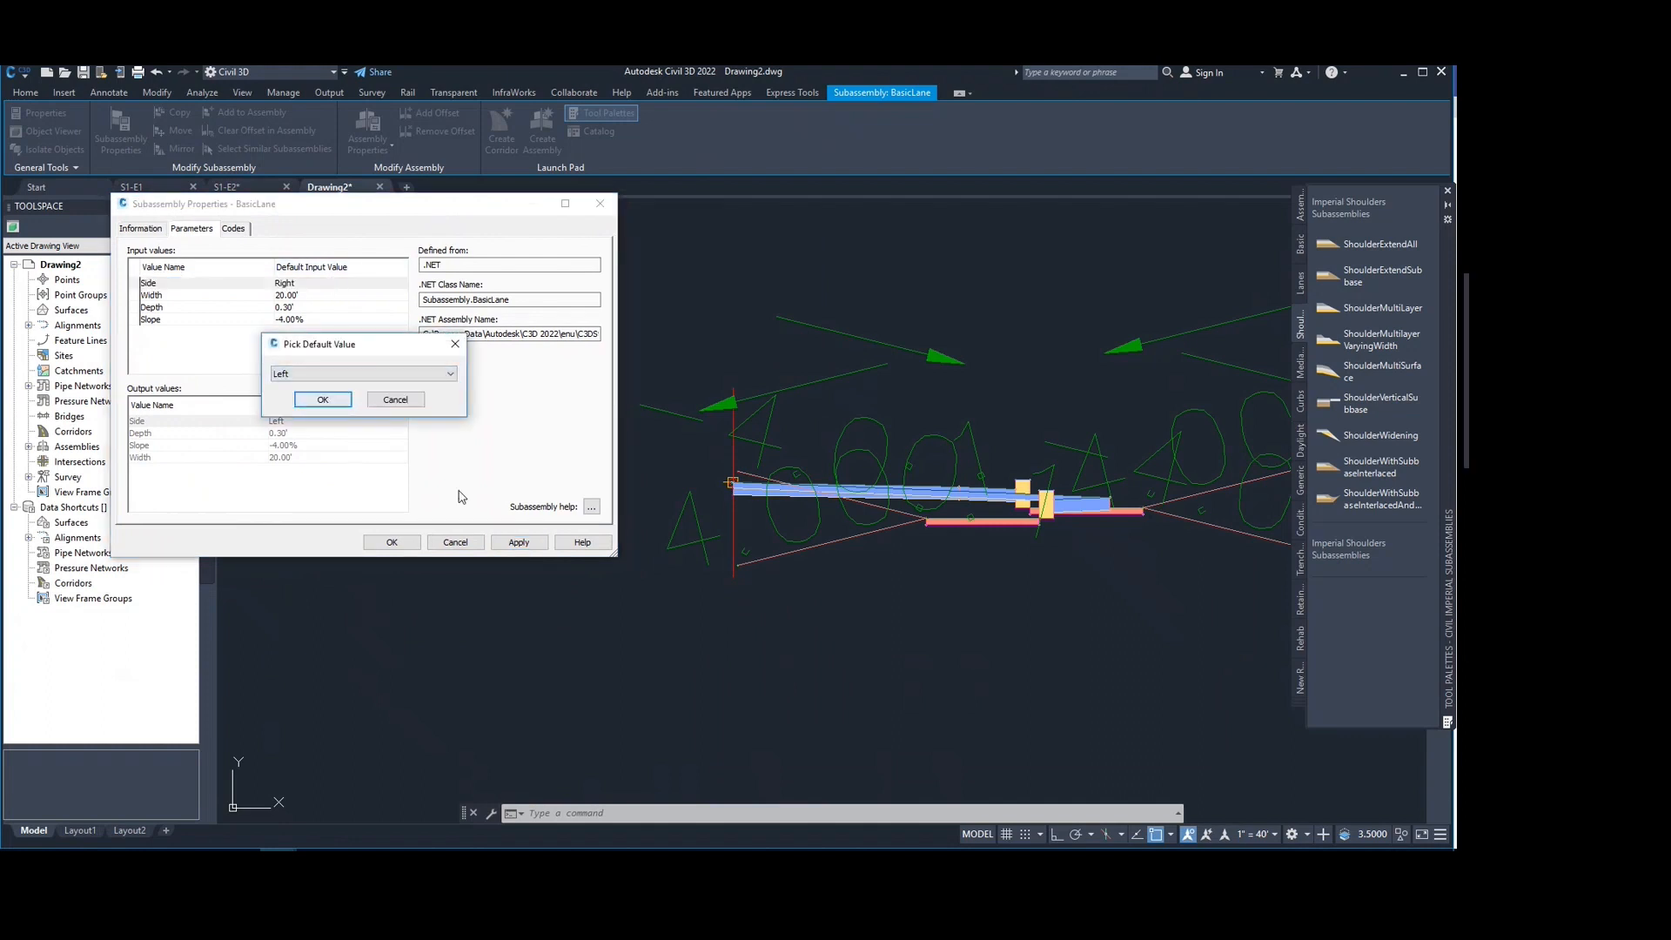
left_click(323, 402)
left_click(530, 545)
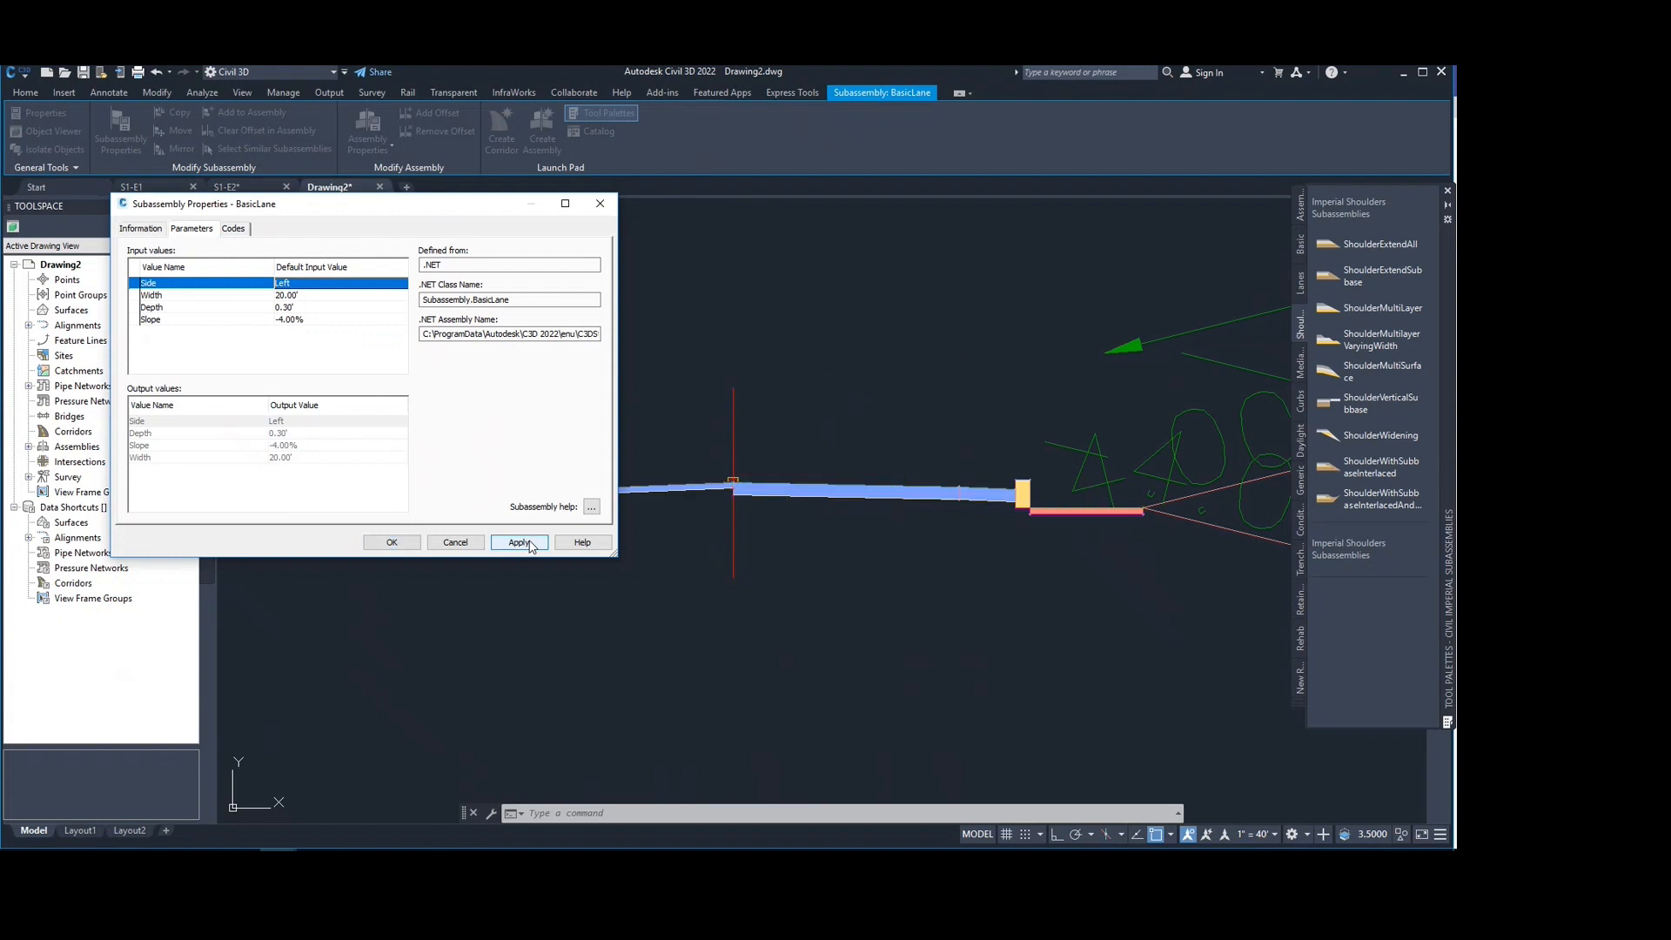
Step: Set the width of the left BasicLane to 12' and apply it
left_click(320, 296)
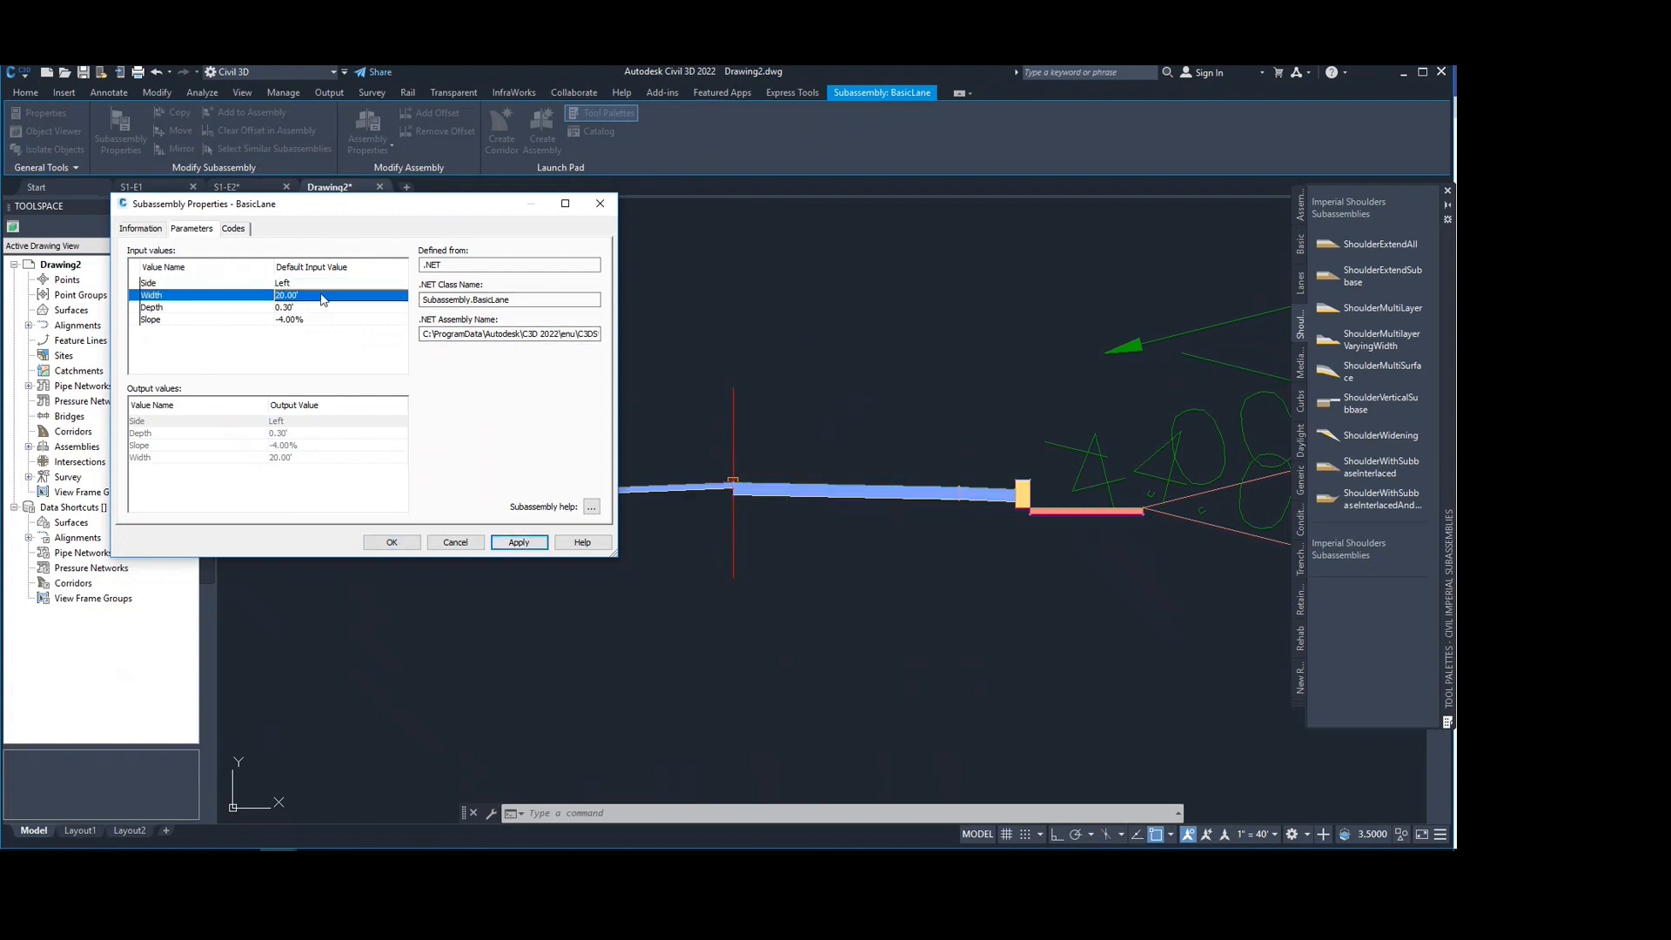
left_click(321, 294)
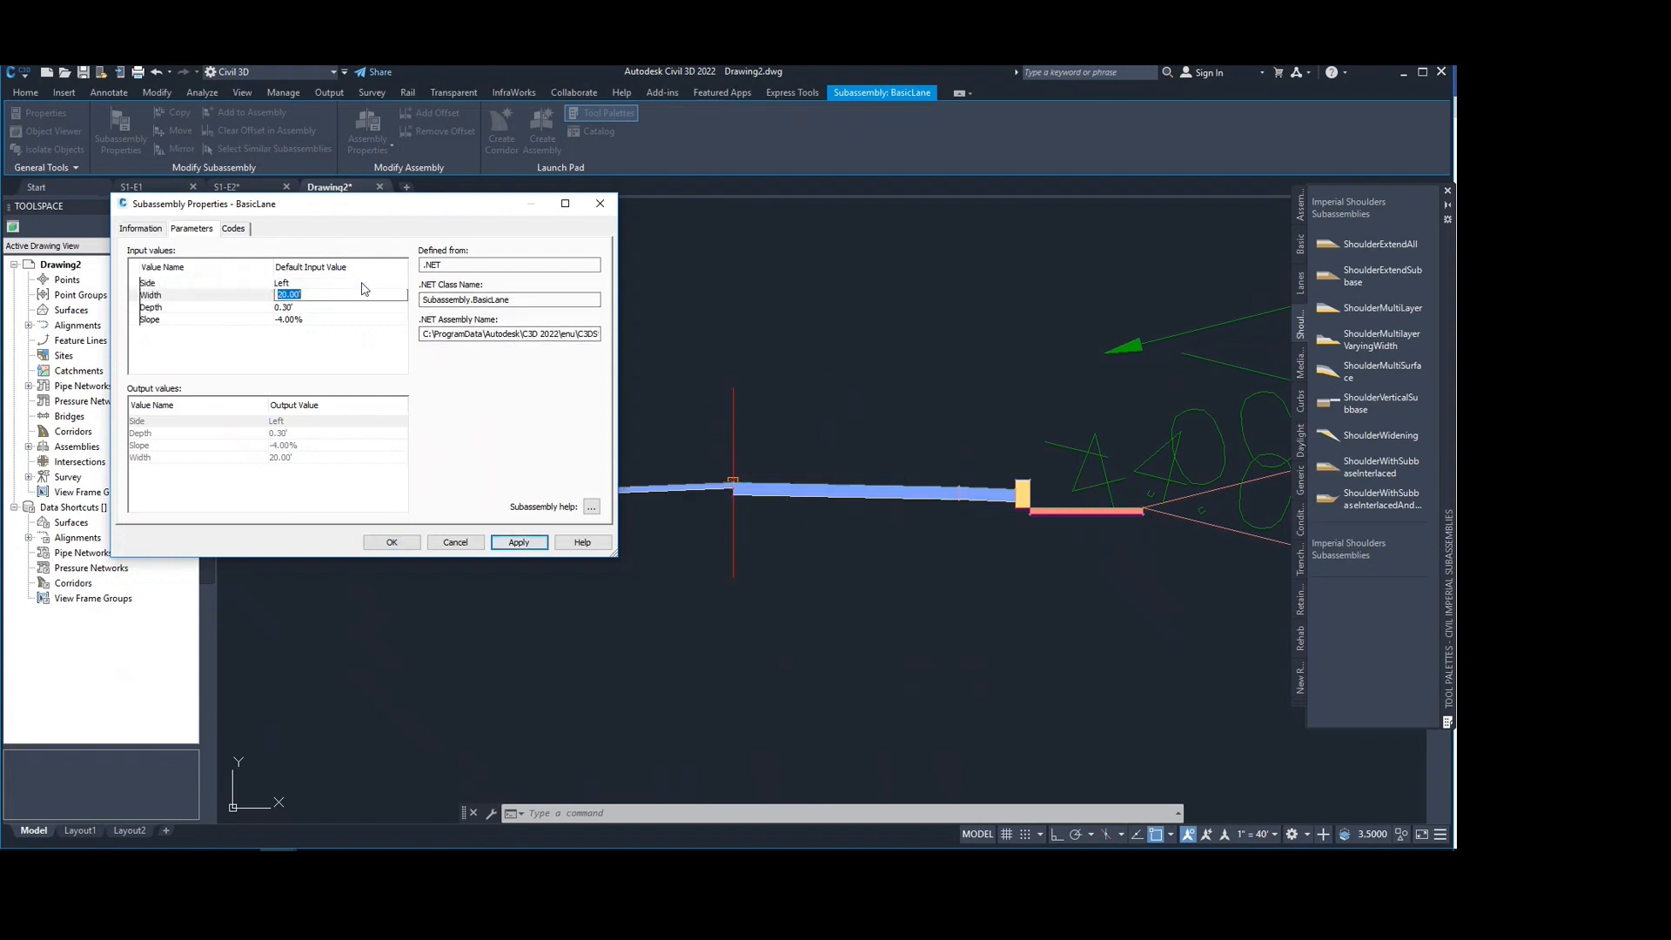
type("12")
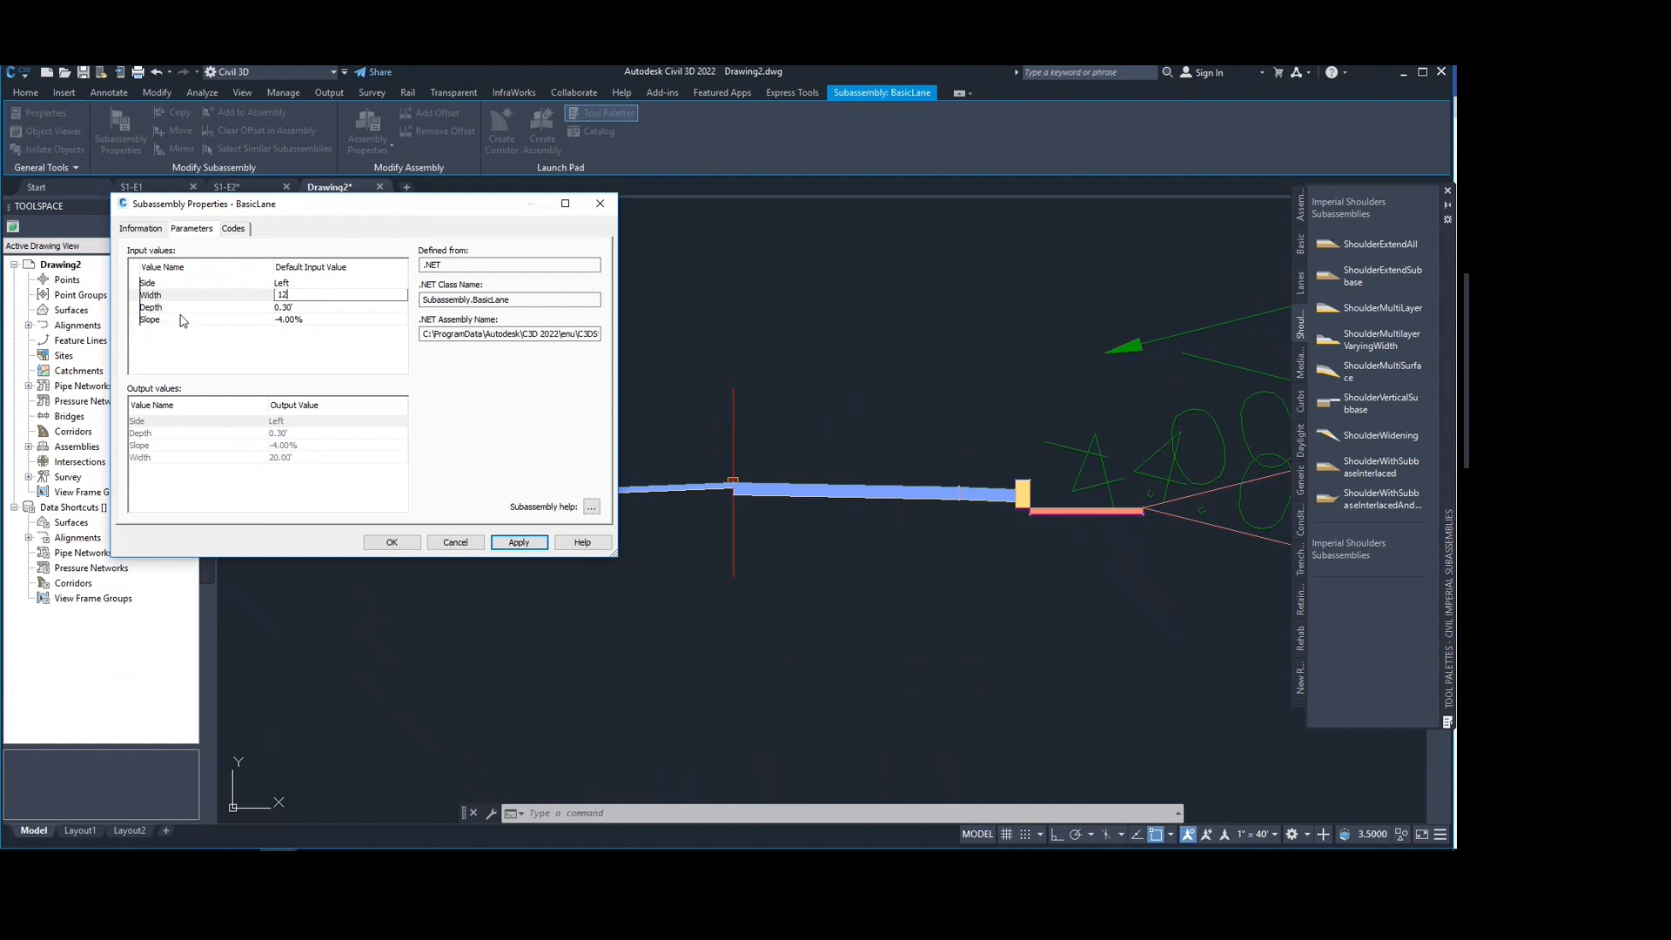
left_click(511, 547)
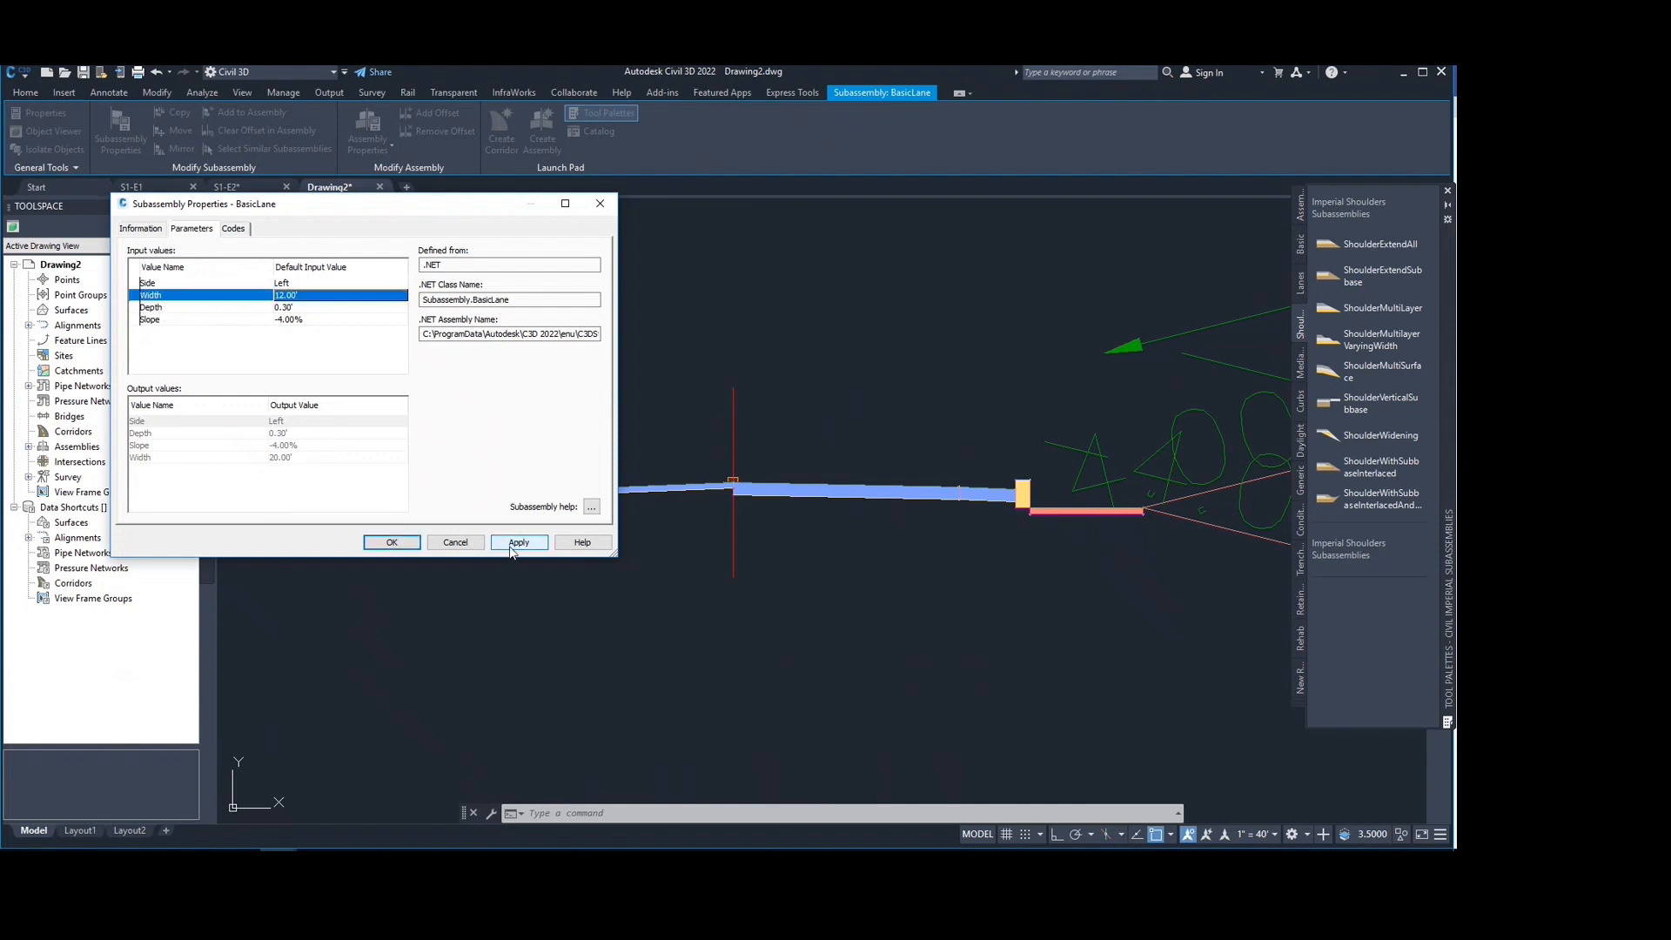
left_click(511, 546)
Step: Set the depth of the left BasicLane to 0.6'
left_click(330, 308)
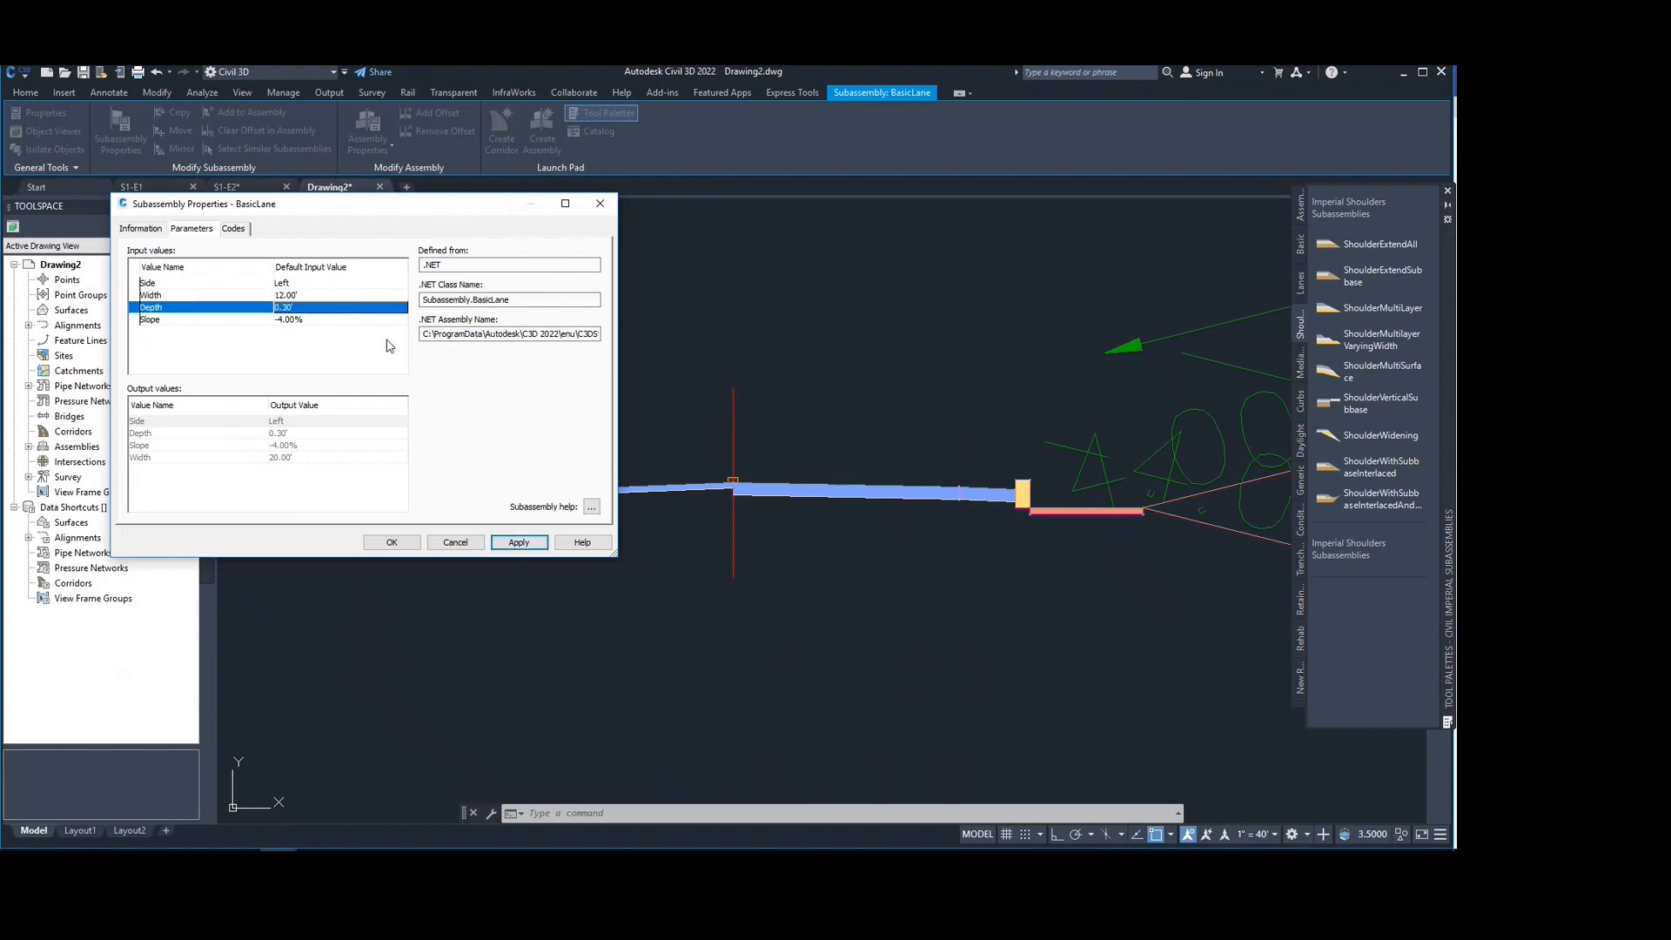
left_click(382, 305)
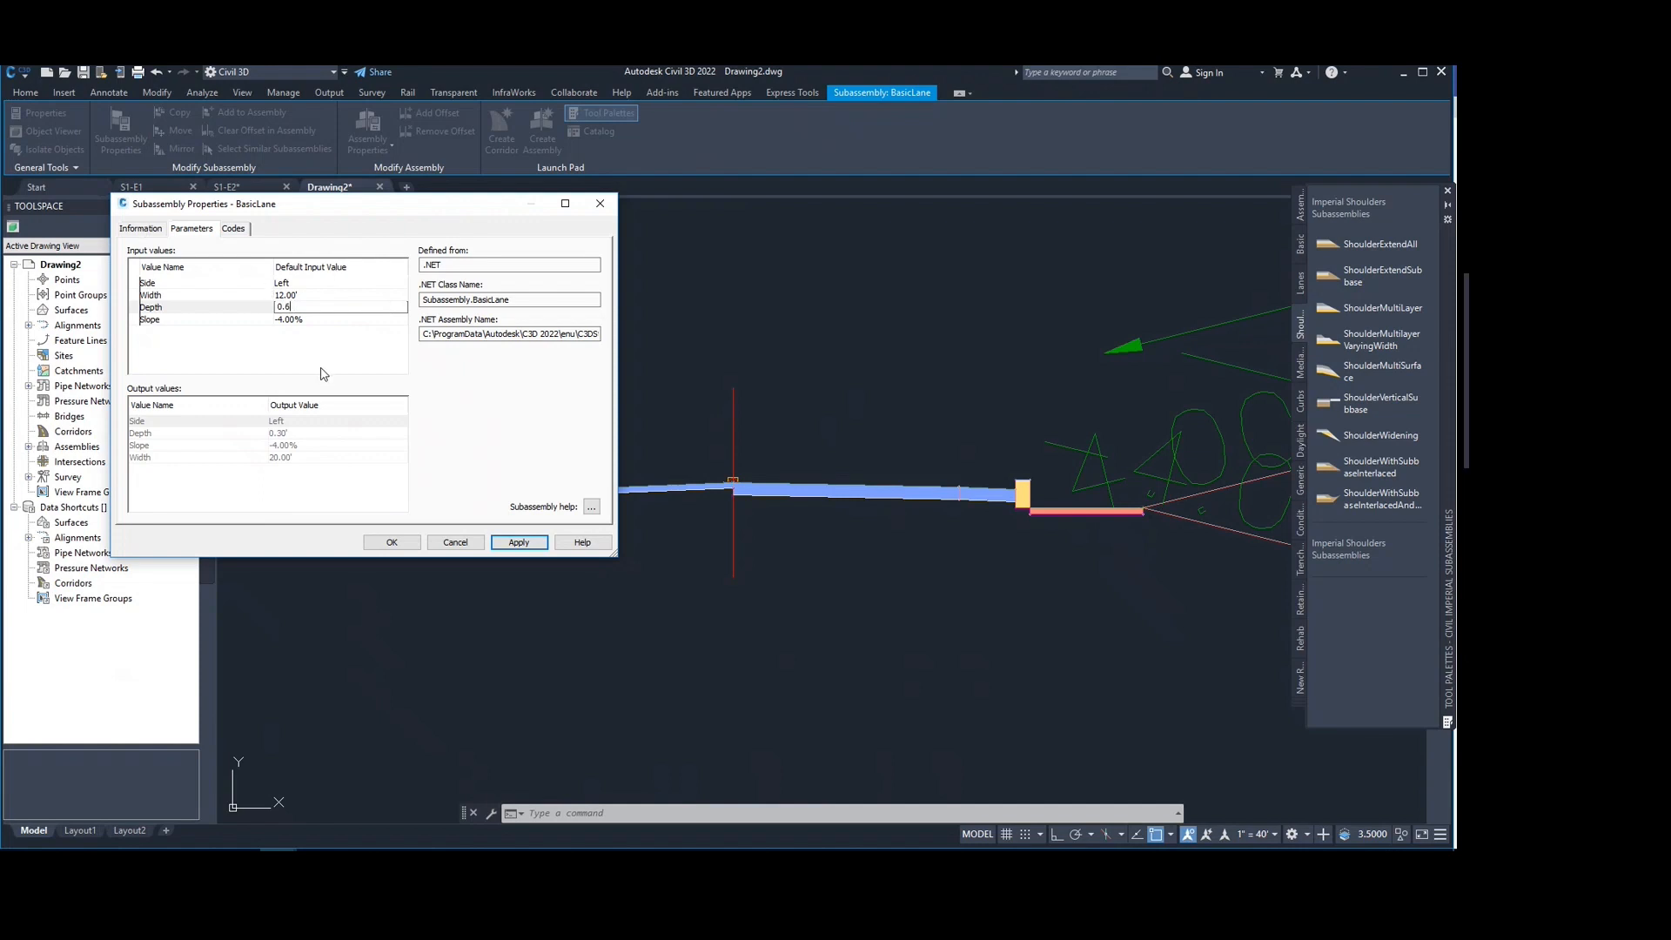
key("Return")
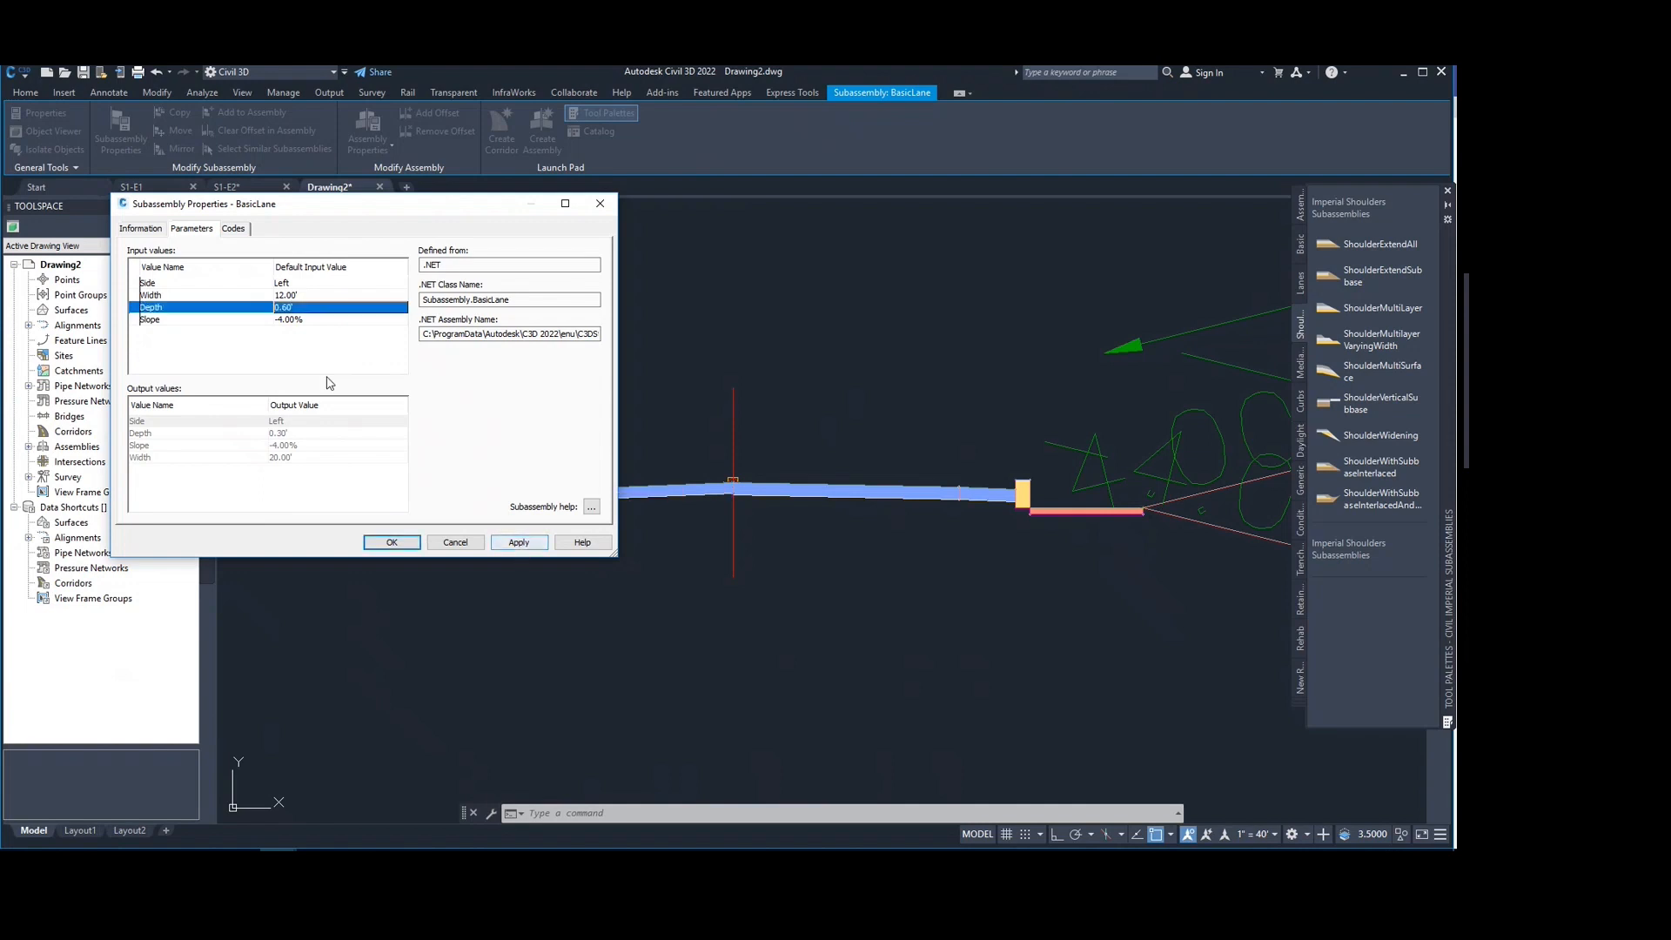
Step: Set the slope of the left BasicLane to -2%, accept its subassembly properties and deselect the lane
left_click(322, 320)
left_click(321, 322)
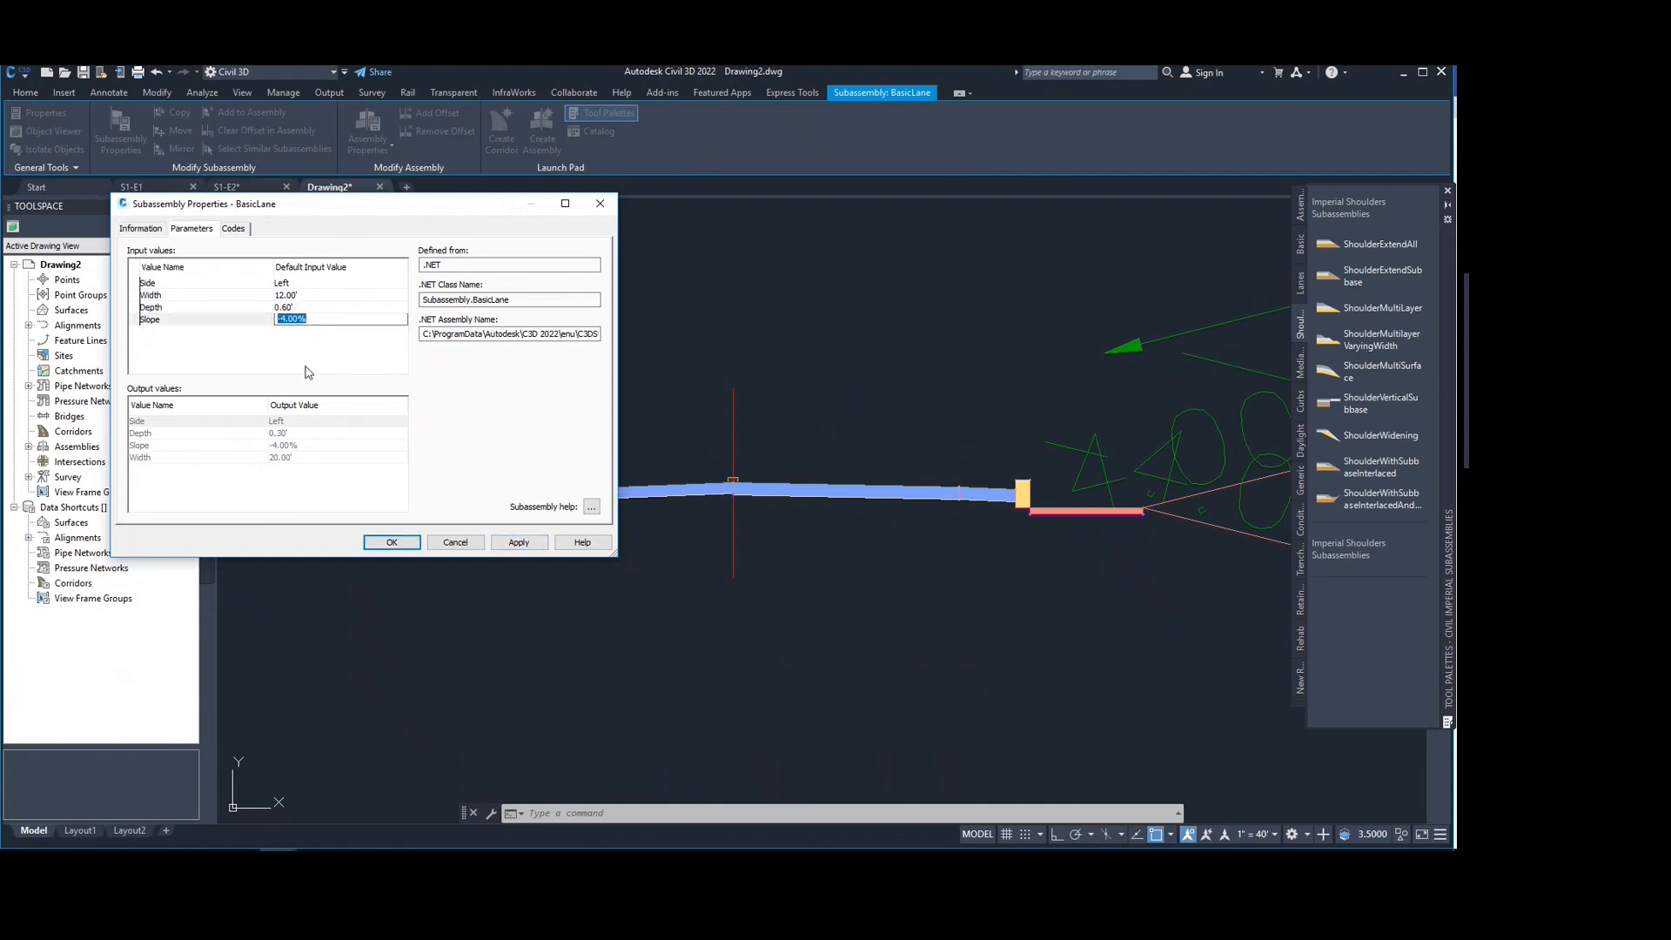
type("-2")
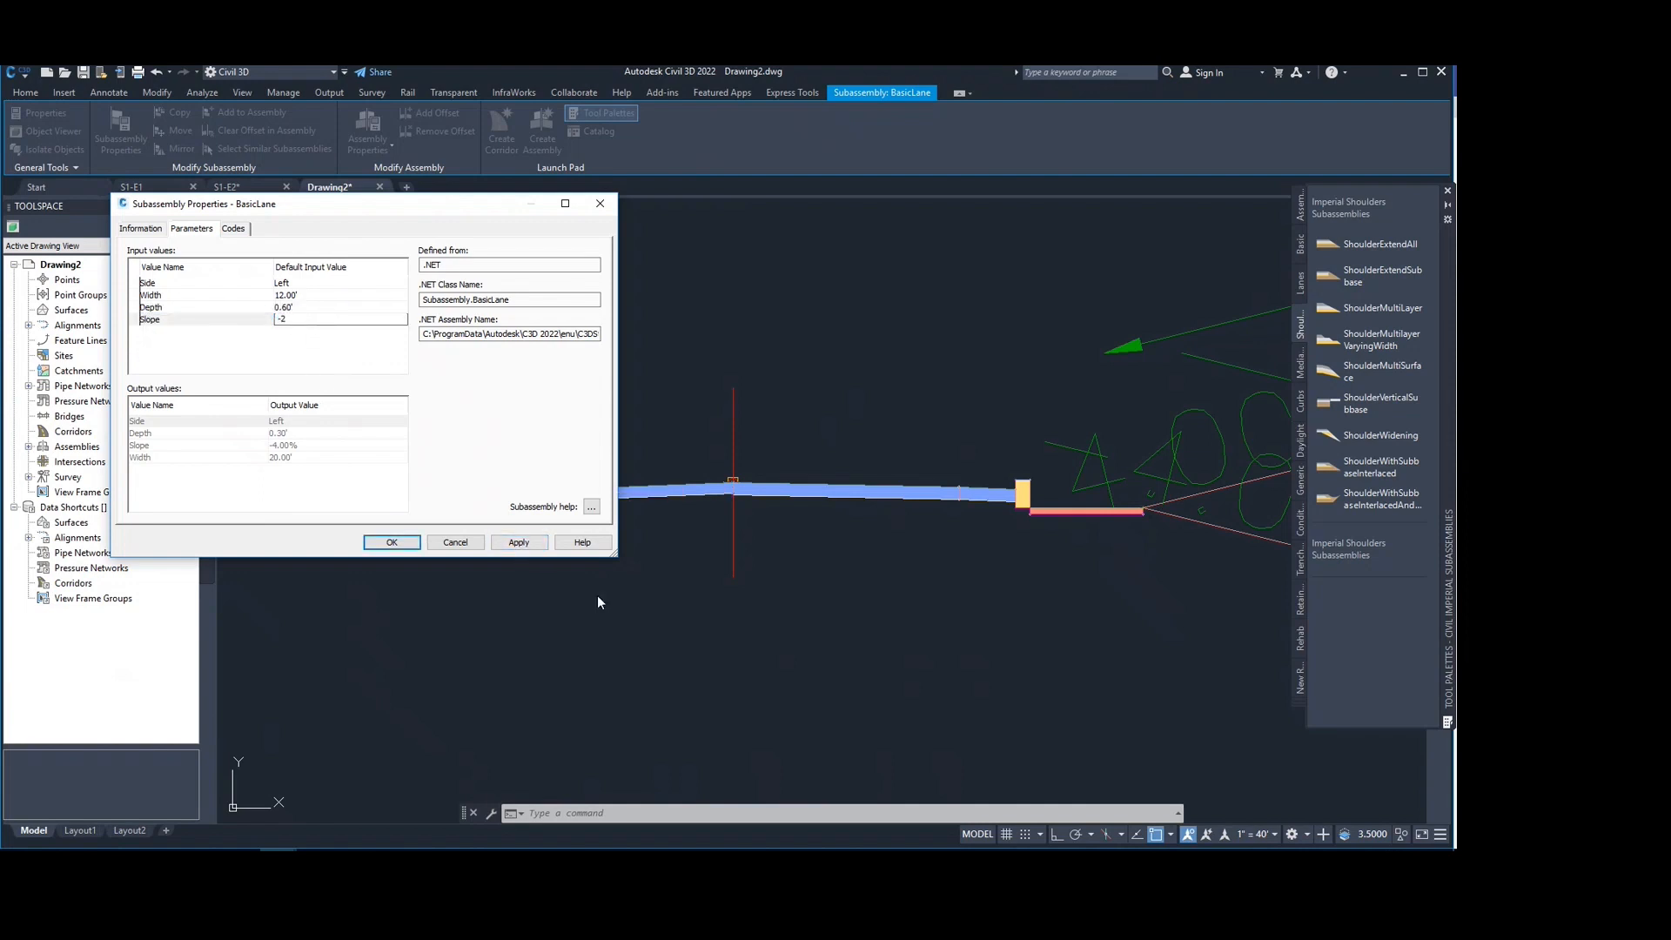
left_click(519, 542)
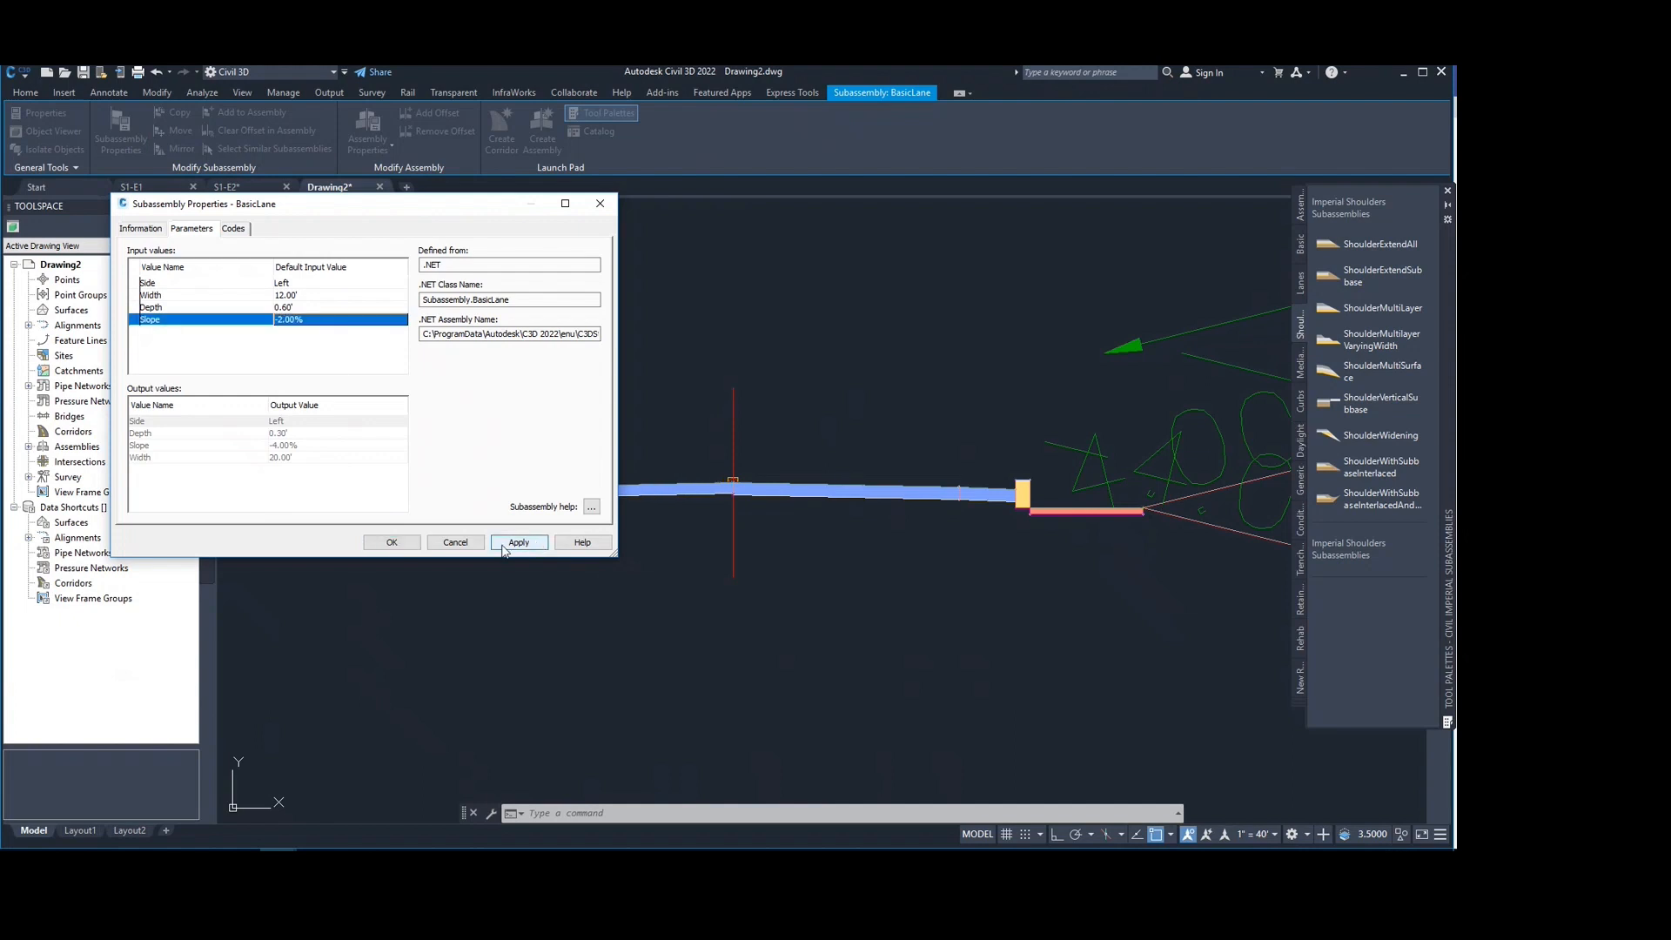
left_click(405, 542)
key("Escape")
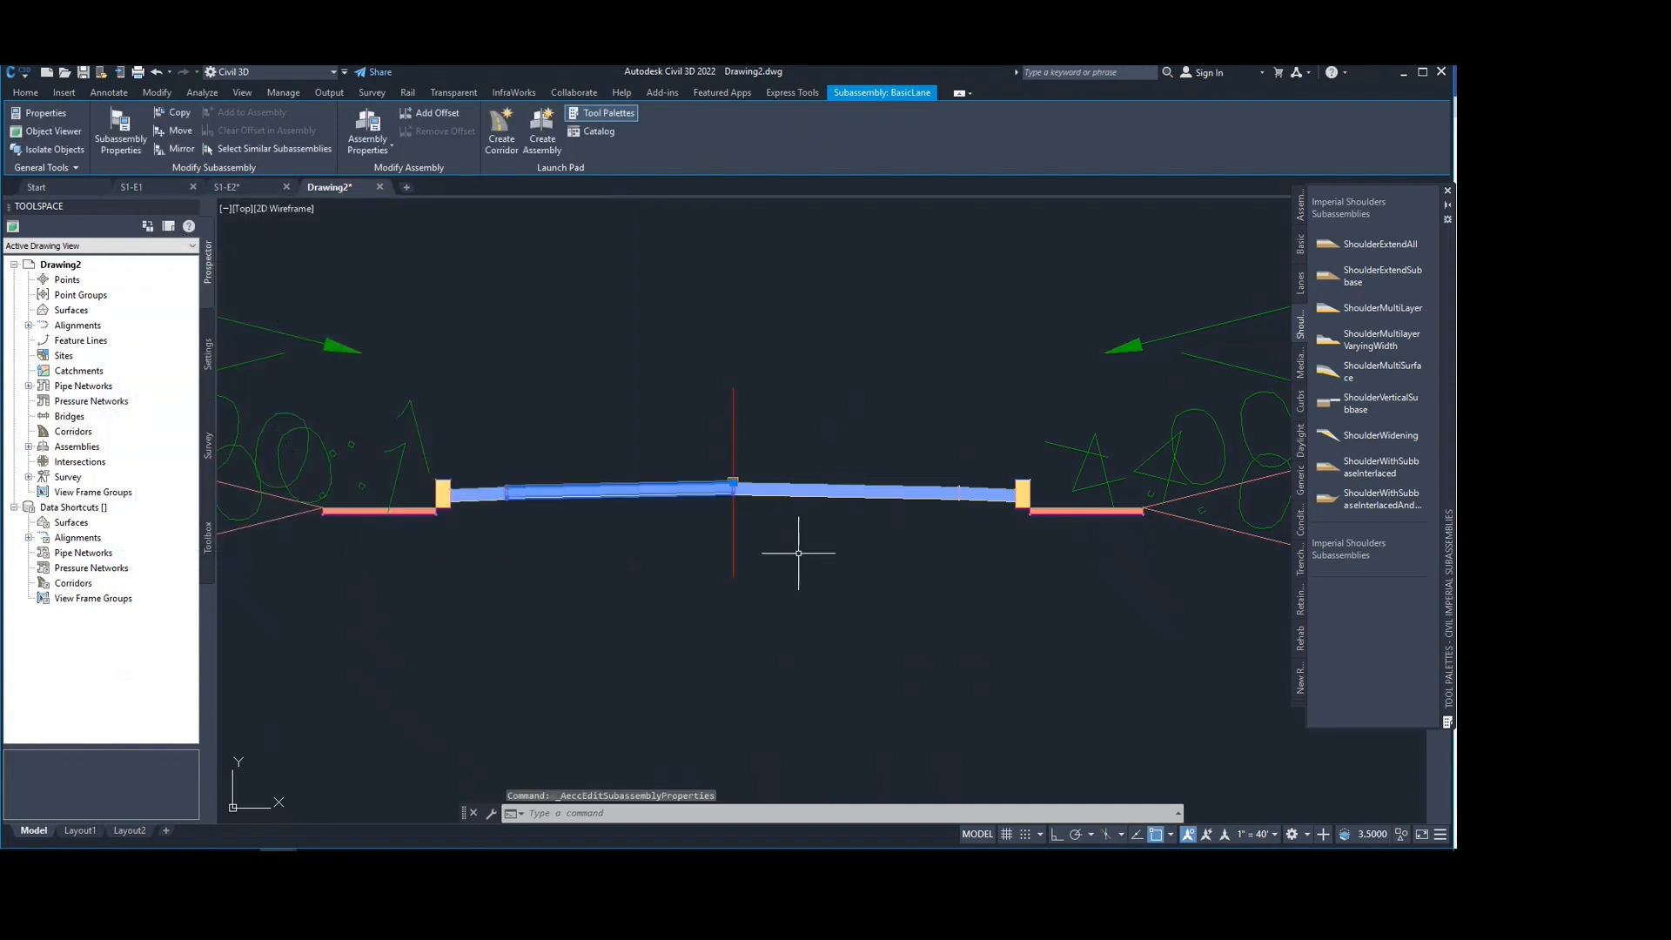
Step: Select the BasicSidewalk on the left side of the assembly and check its object properties
mouse_move(802, 551)
middle_mouse_down()
mouse_move(785, 530)
mouse_move(969, 473)
mouse_move(913, 511)
middle_mouse_up()
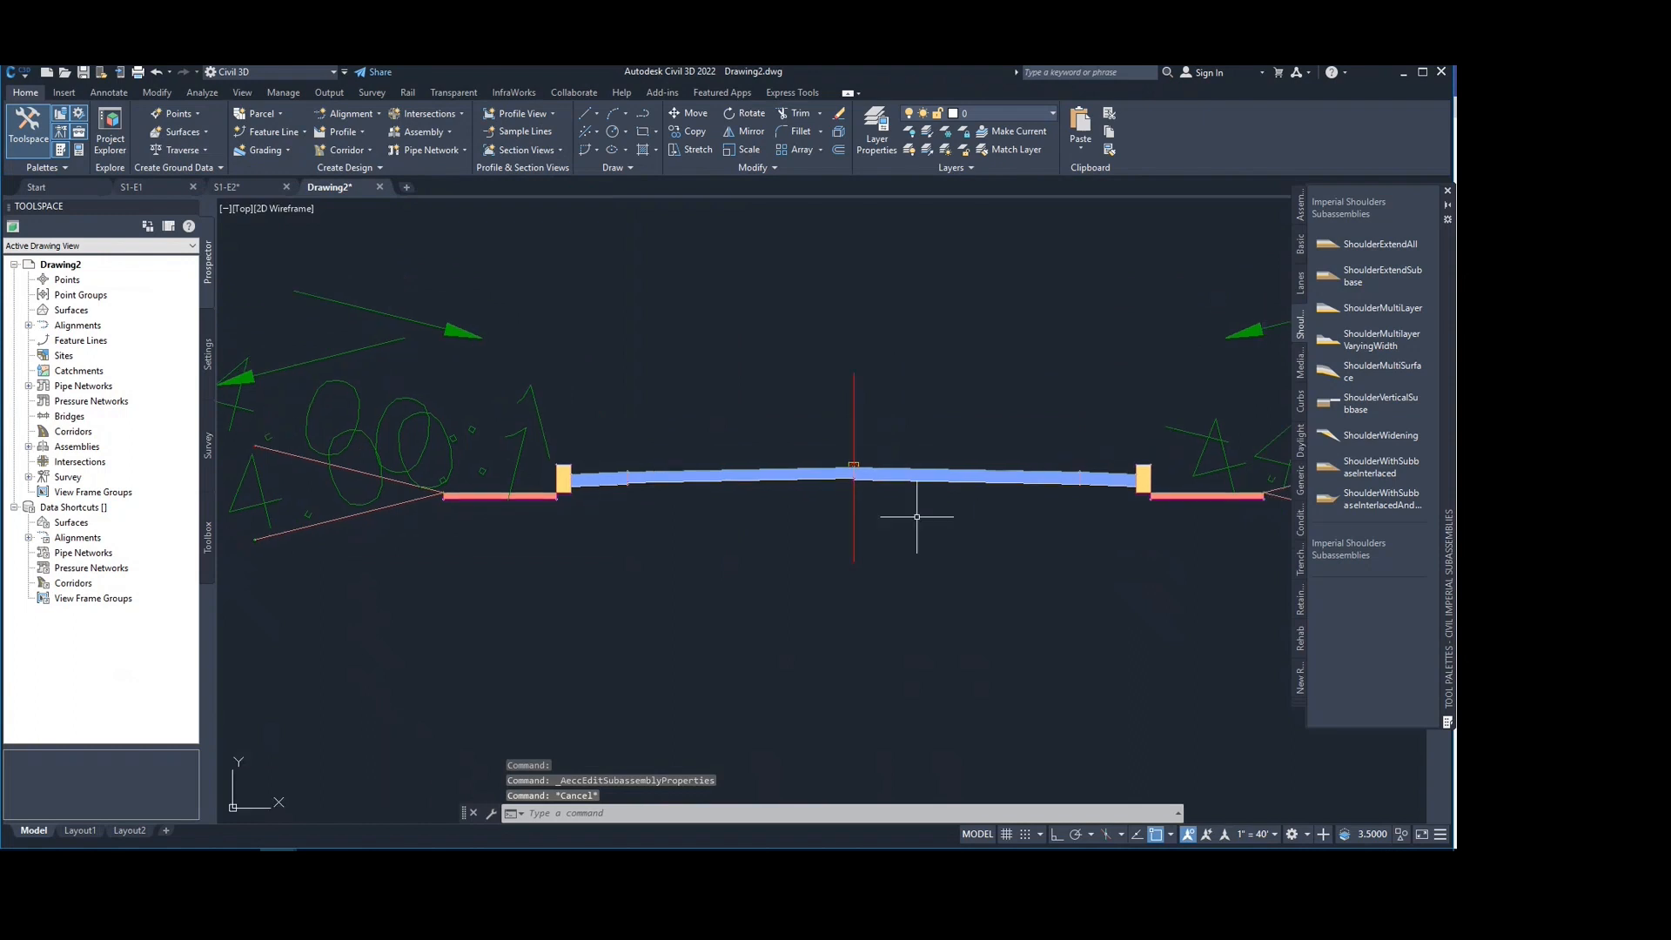
scroll(600, 441, "up", 4)
middle_click_drag(641, 474, 619, 485)
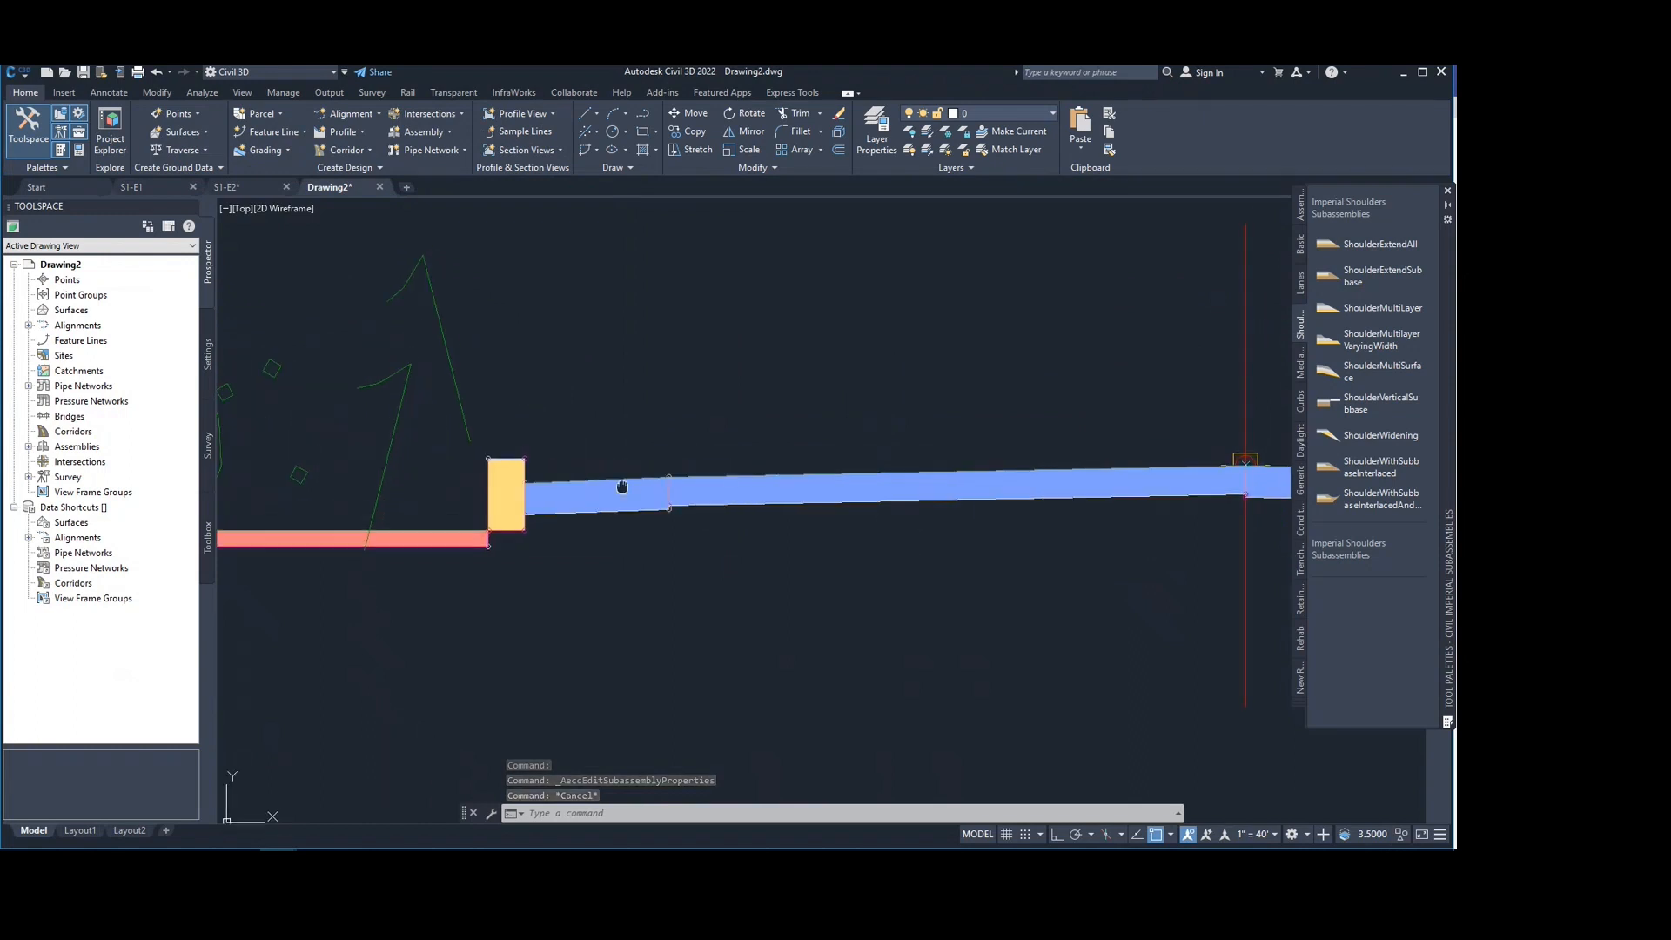
scroll(514, 459, "up", 2)
mouse_move(522, 455)
middle_mouse_down()
mouse_move(757, 495)
mouse_move(728, 530)
mouse_move(641, 514)
mouse_move(773, 526)
middle_mouse_up()
scroll(731, 524, "down", 8)
scroll(638, 514, "up", 4)
scroll(607, 532, "up", 2)
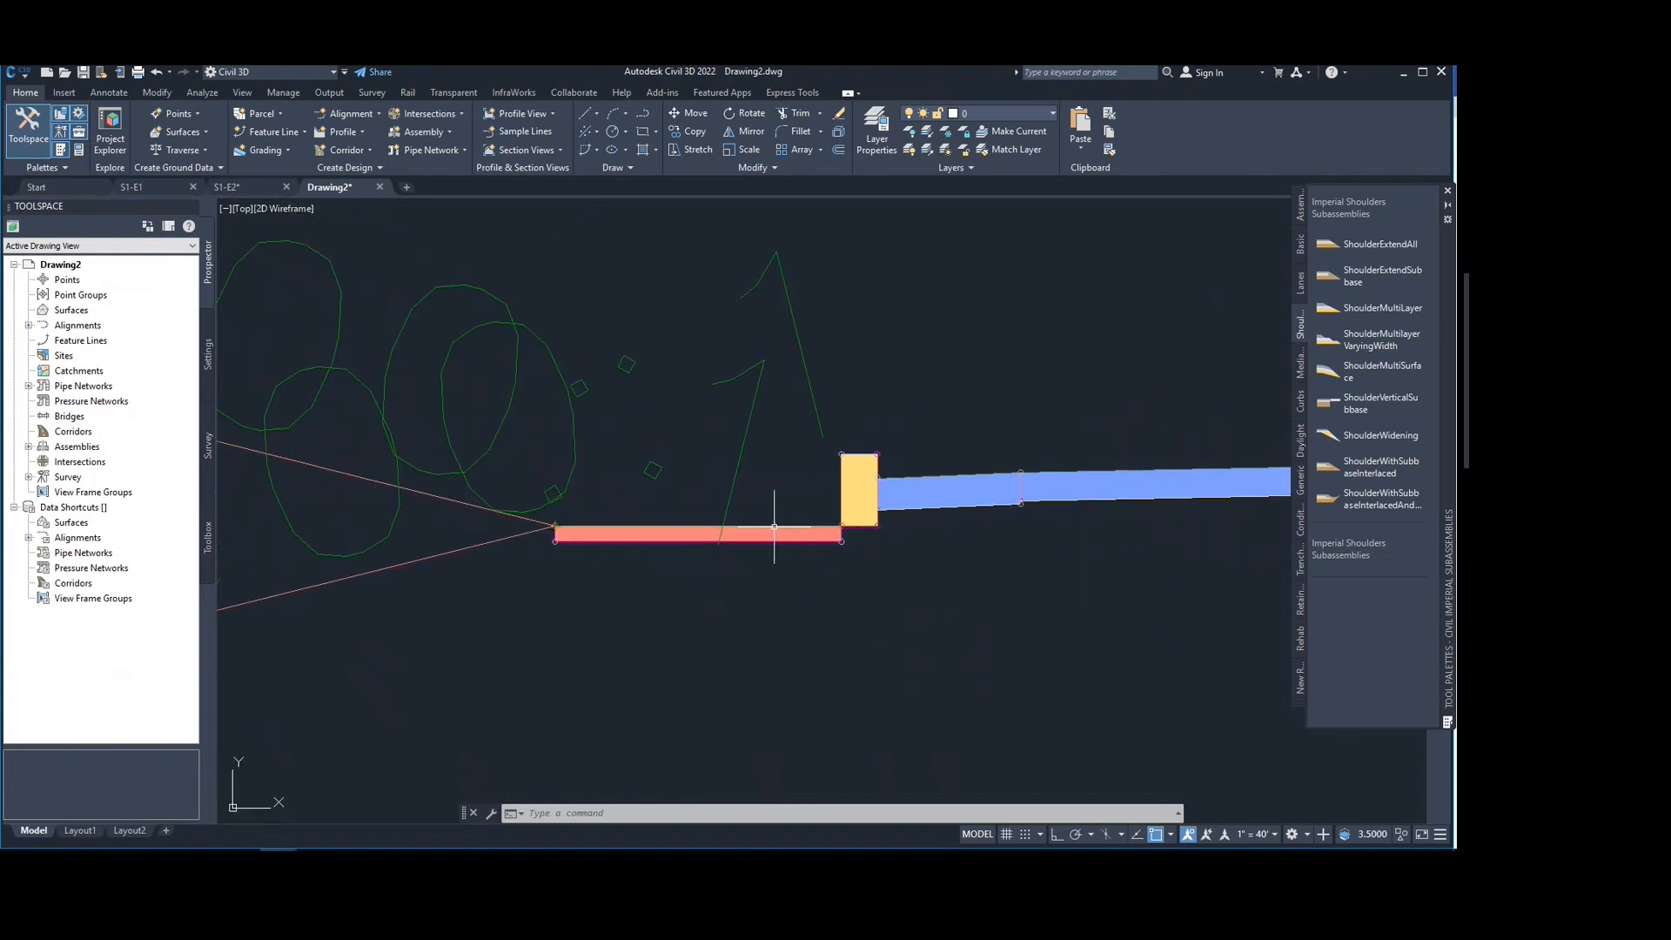
left_click(773, 526)
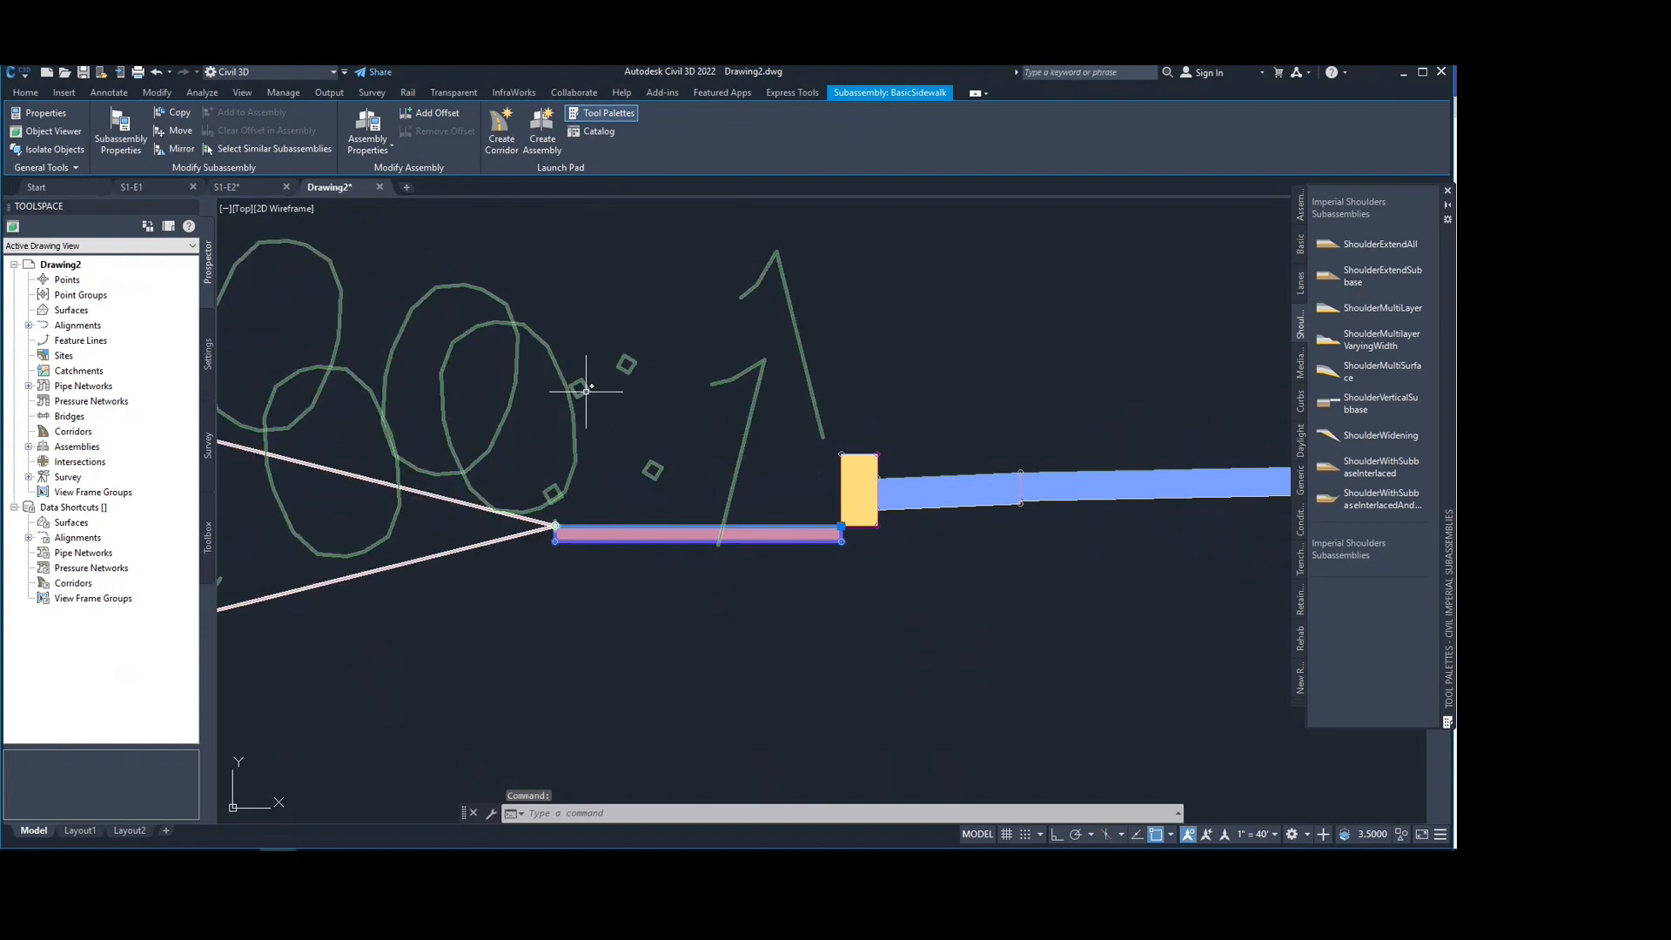
mouse_move(583, 394)
middle_mouse_down()
mouse_move(516, 374)
mouse_move(540, 369)
mouse_move(551, 399)
middle_mouse_up()
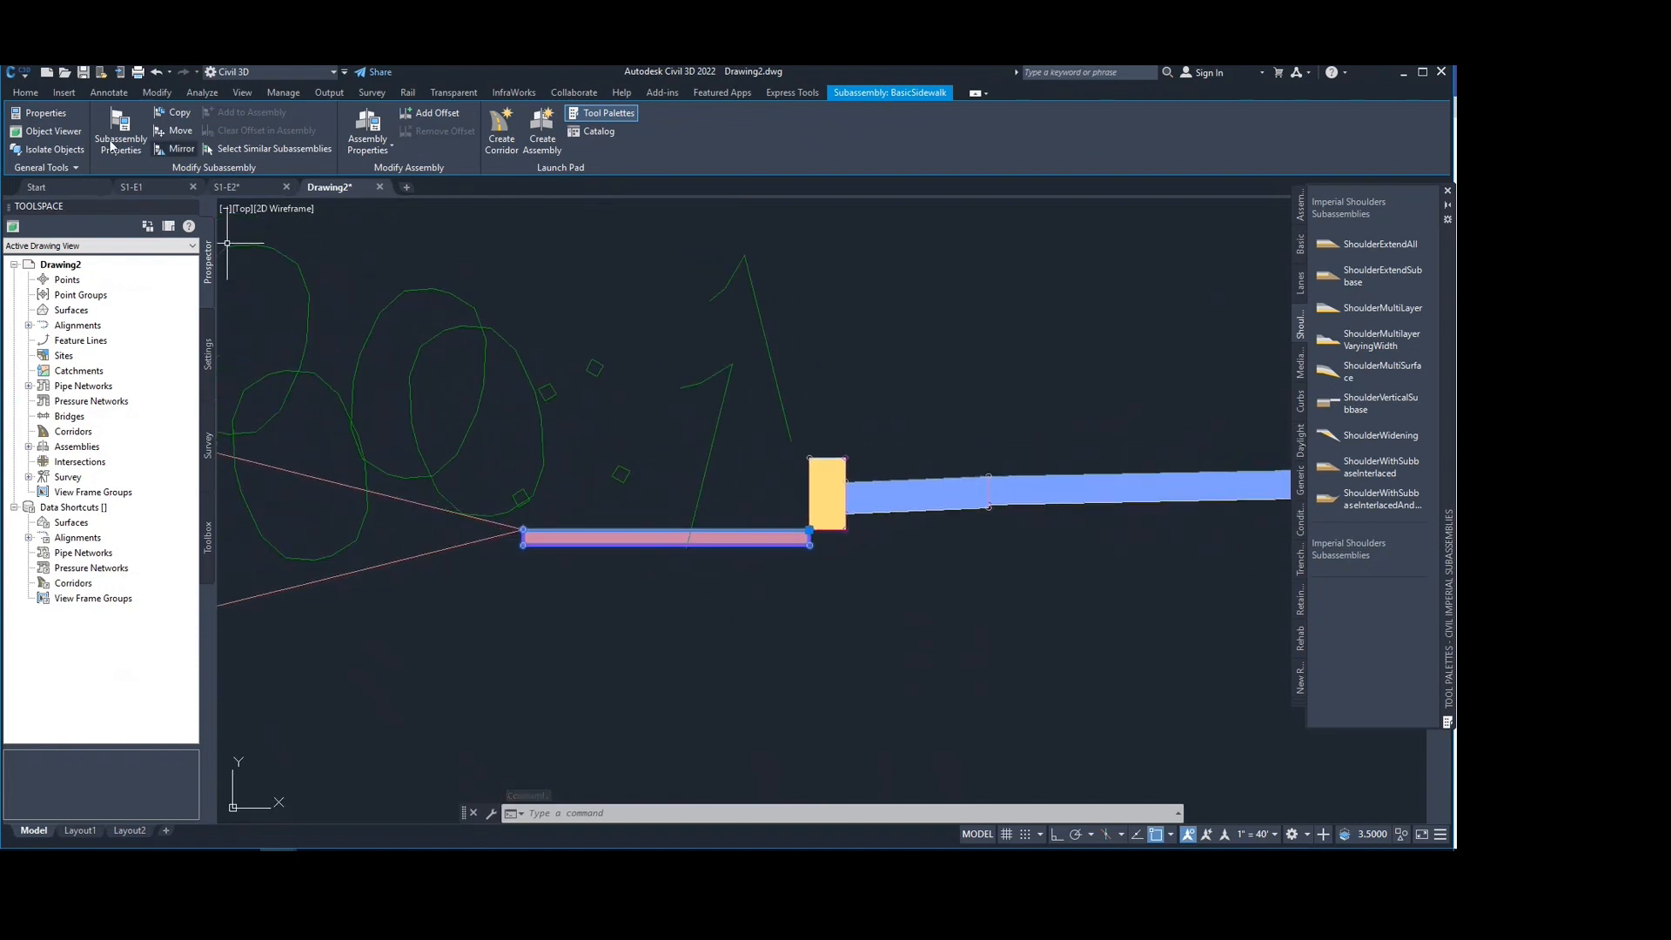
left_click(39, 113)
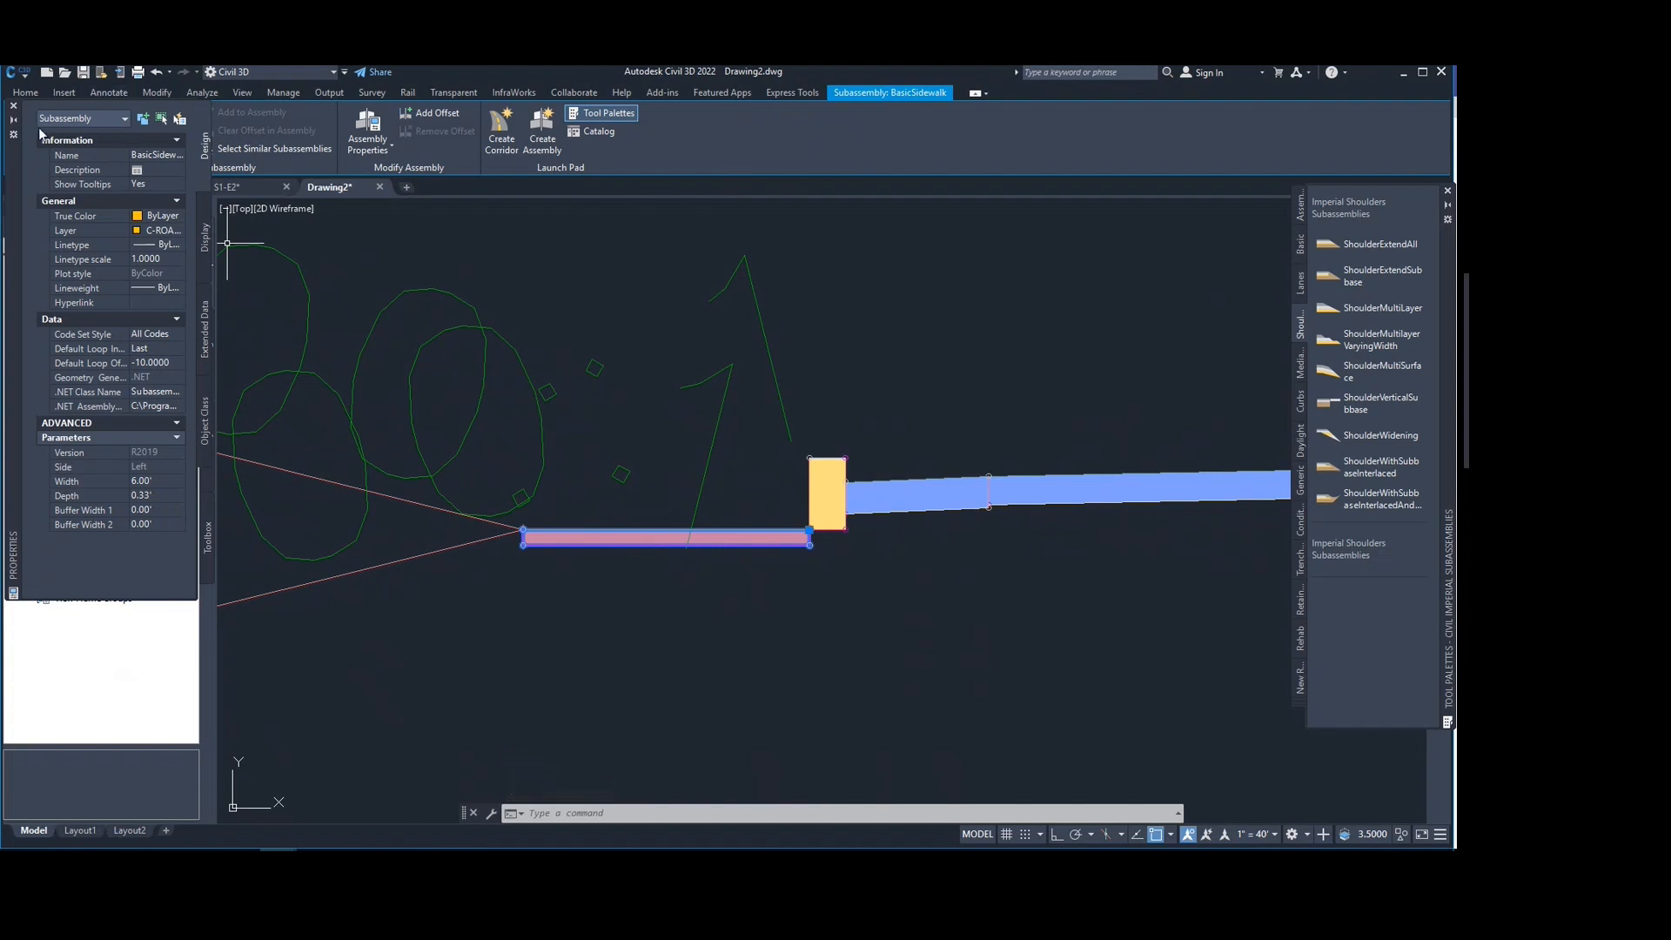
left_click(14, 107)
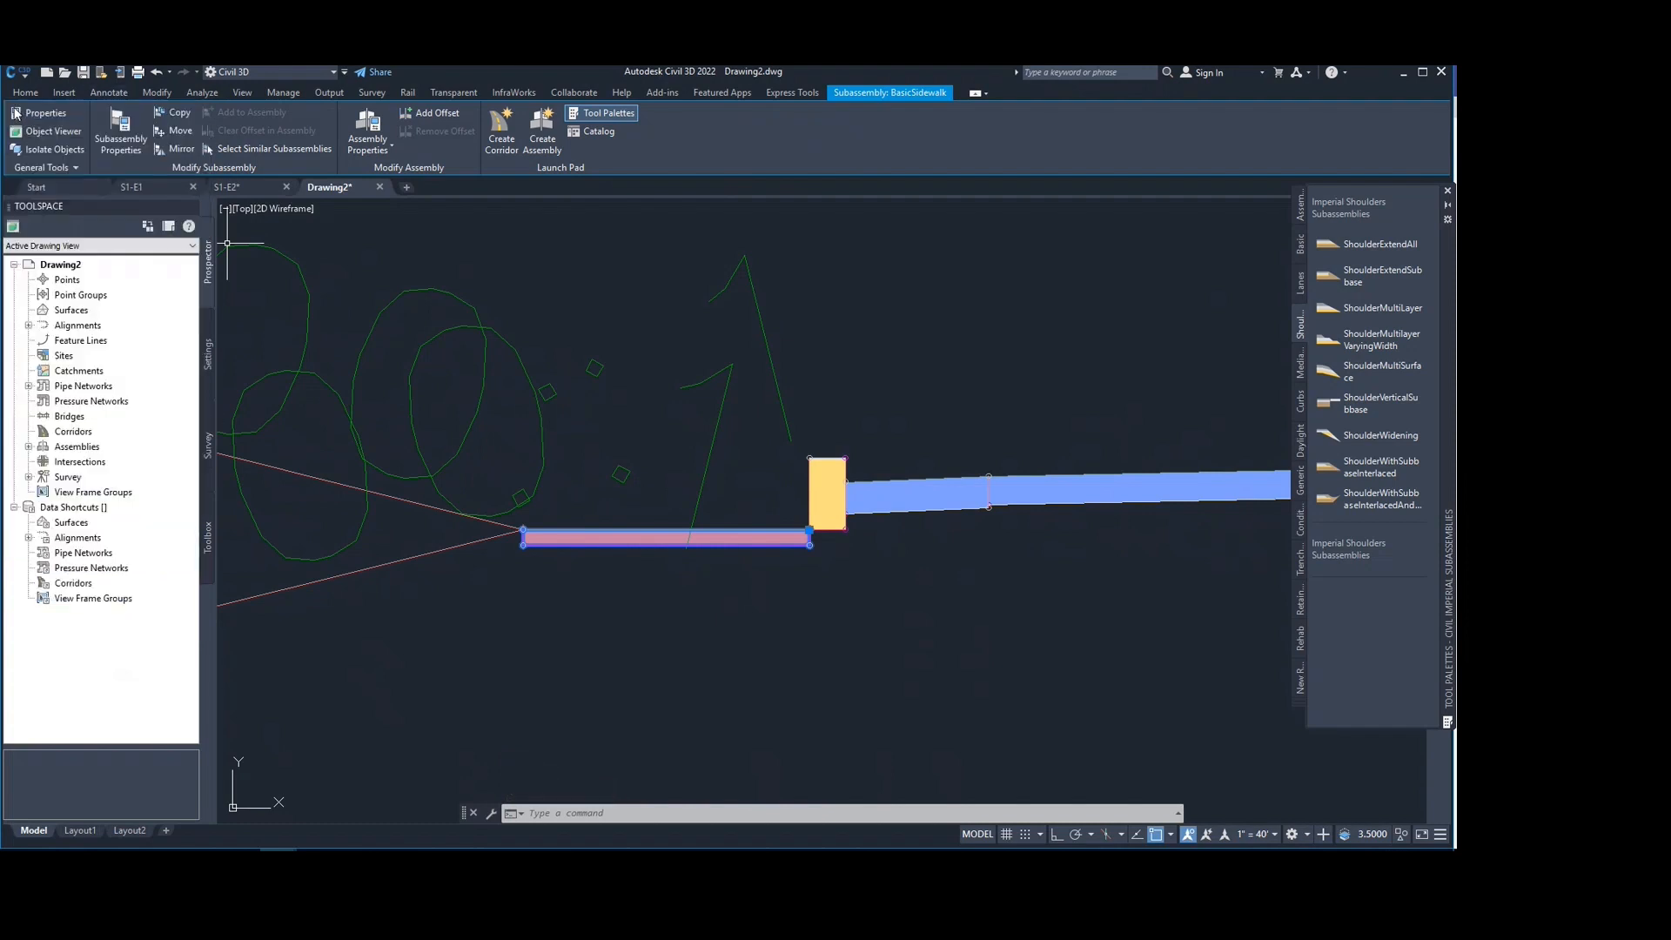
Step: Open the input parameters in the left BasicSidewalk's subassembly properties and check its Side setting without changing it
left_click(121, 141)
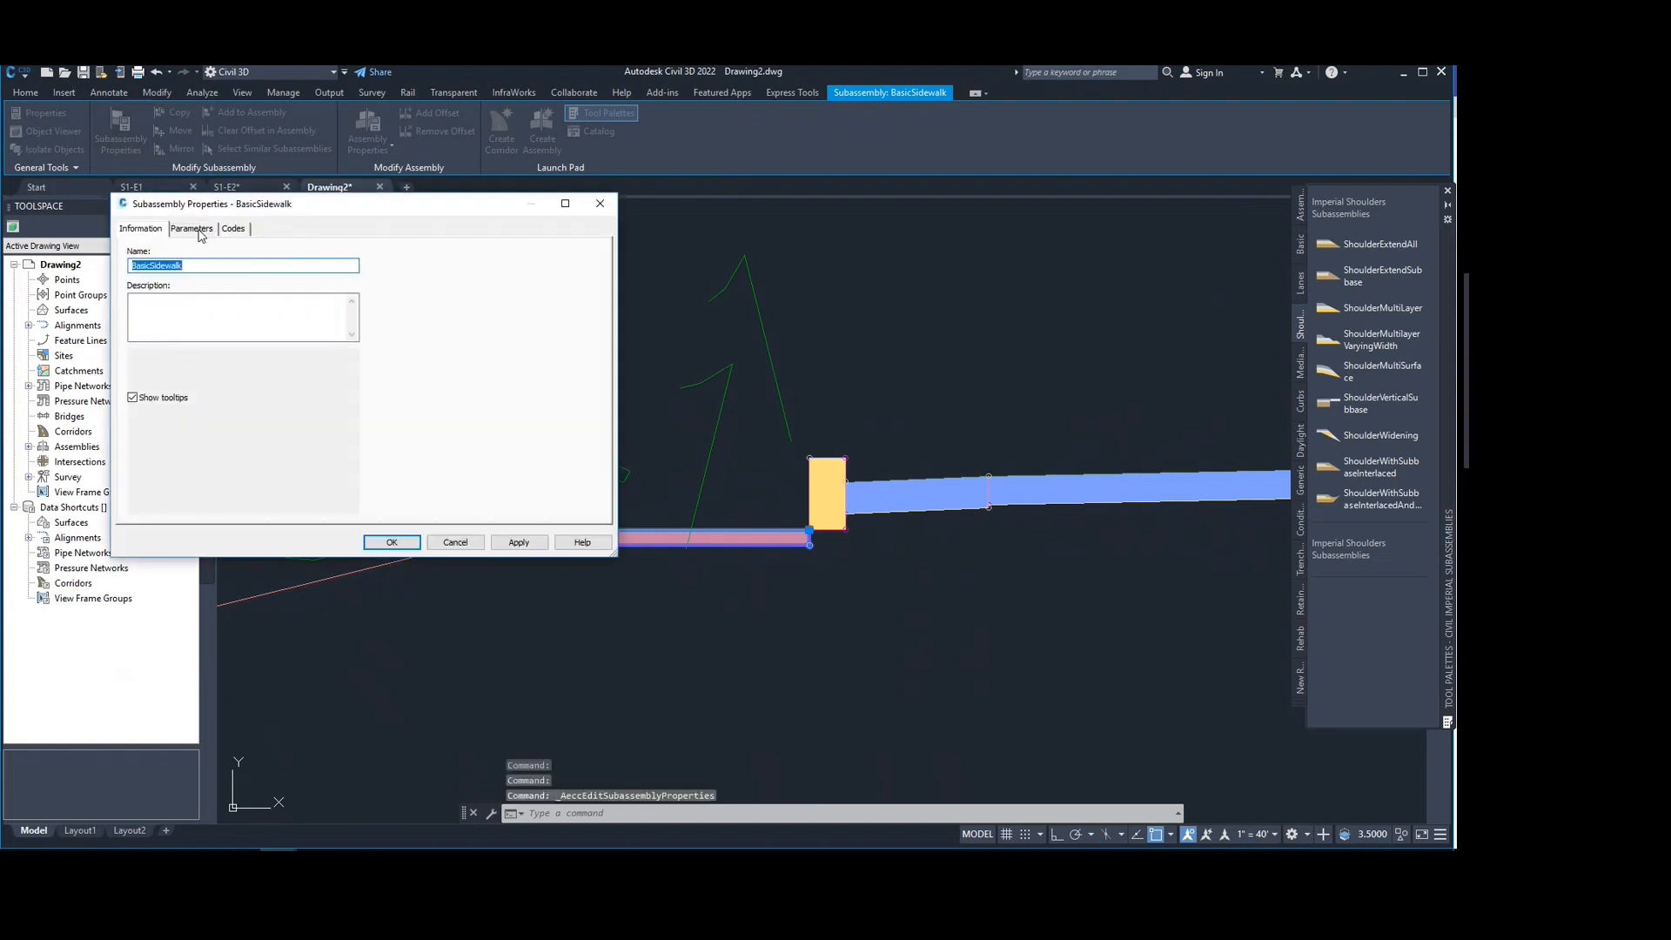
left_click(192, 228)
left_click_drag(289, 207, 251, 130)
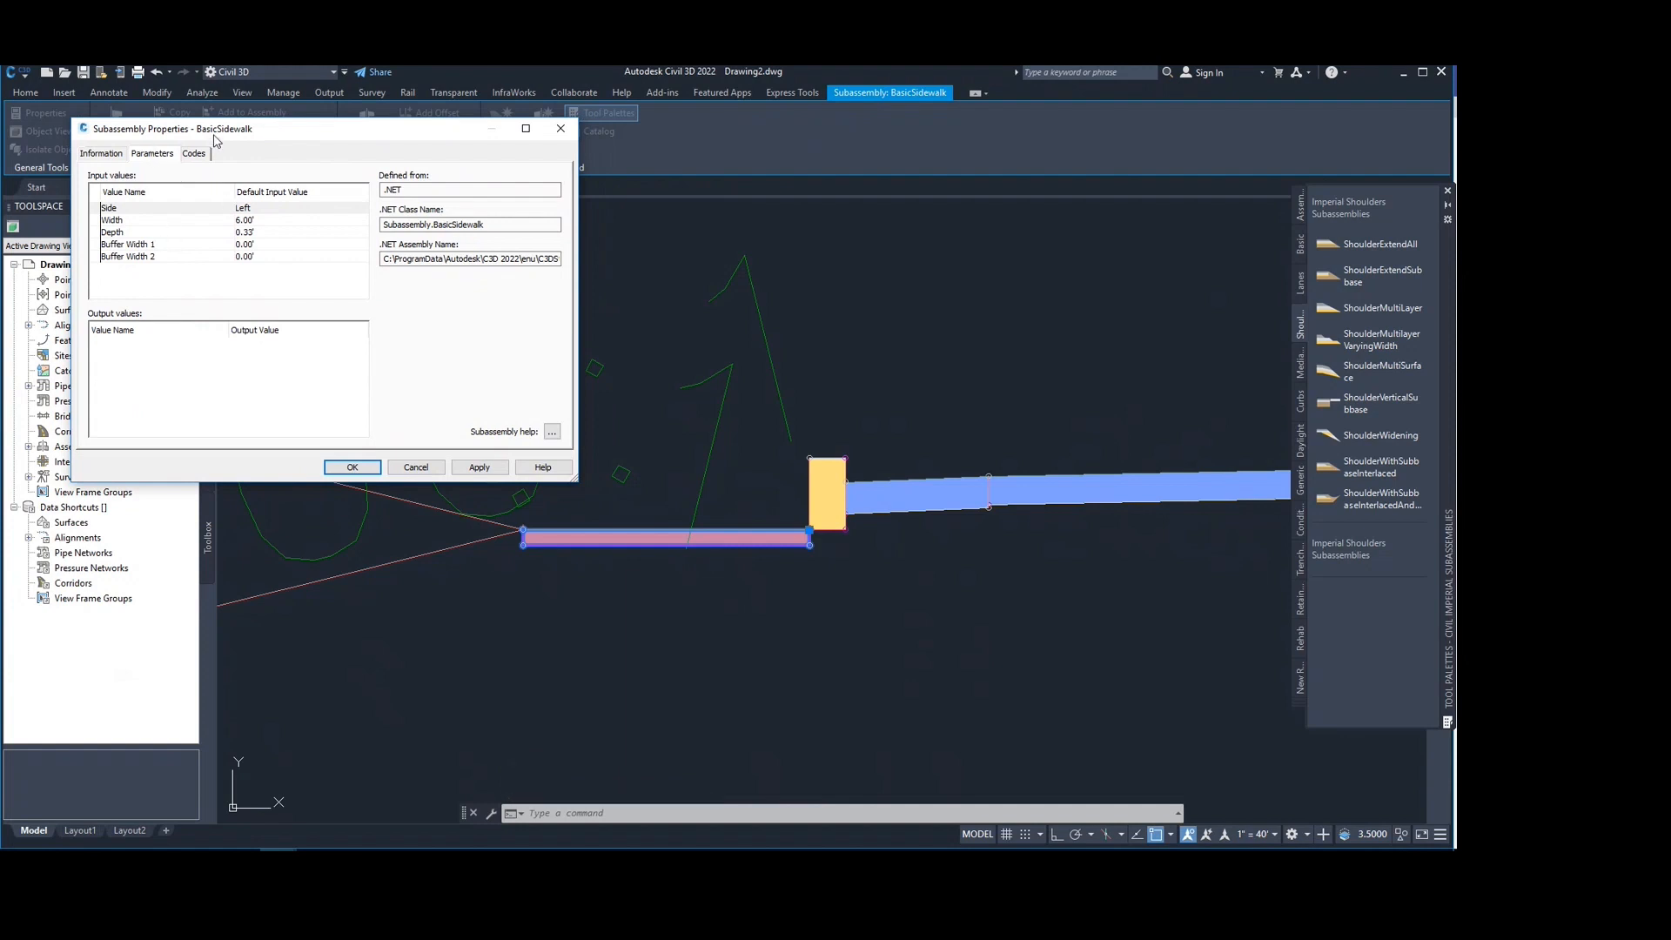
left_click_drag(214, 136, 211, 150)
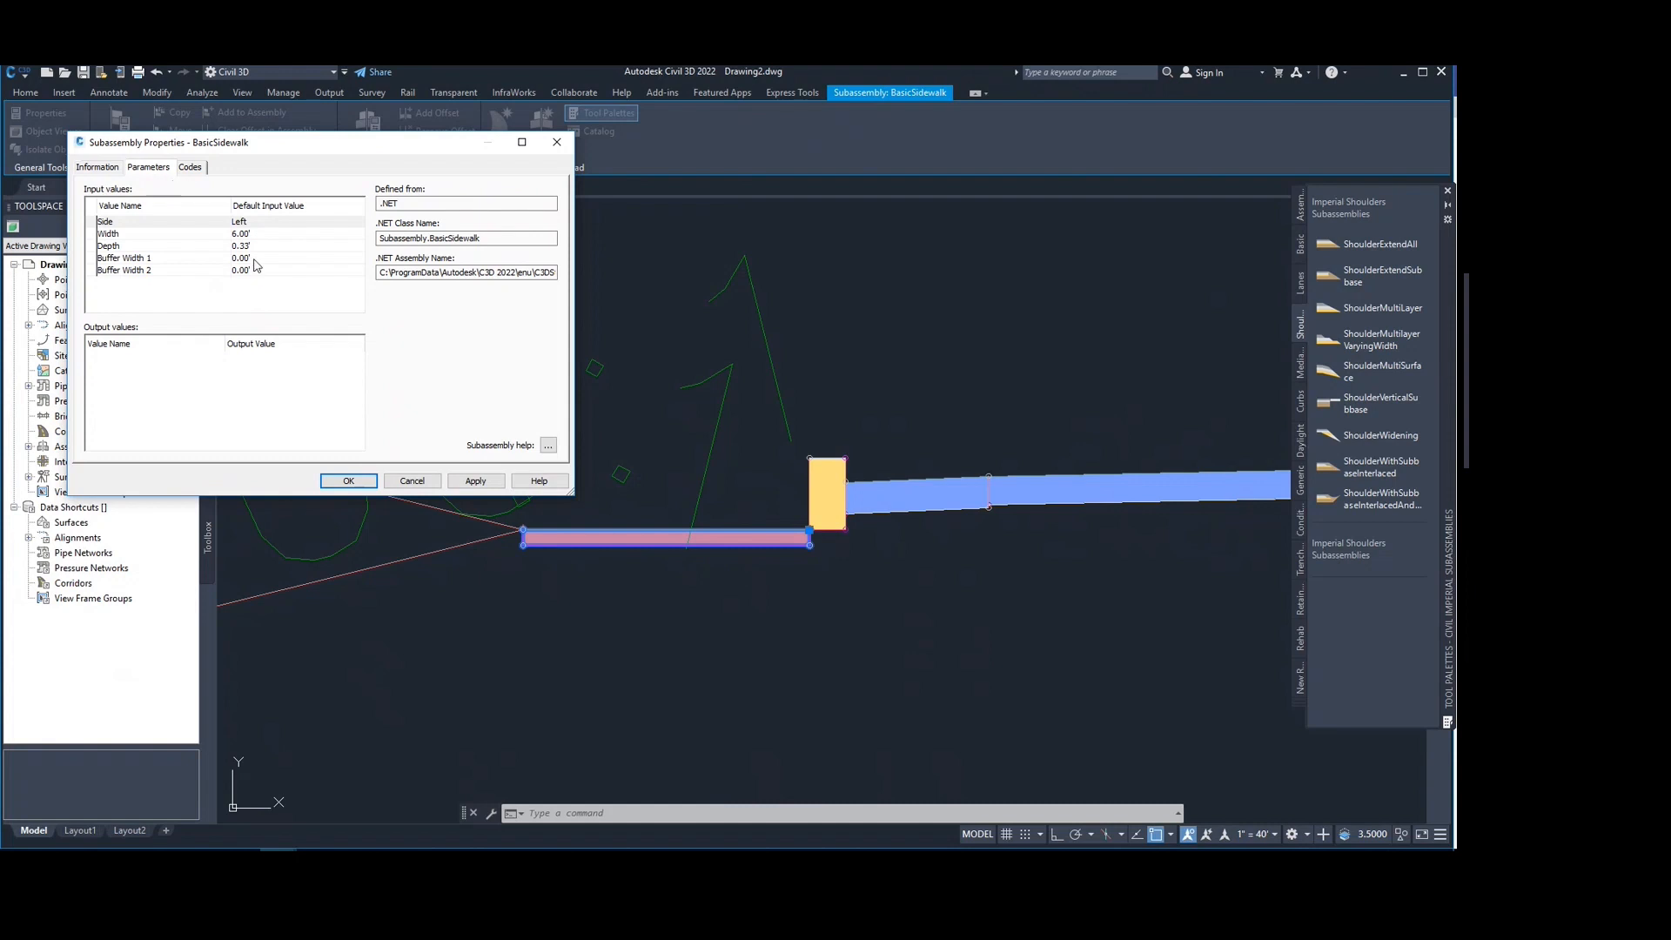
double_click(261, 223)
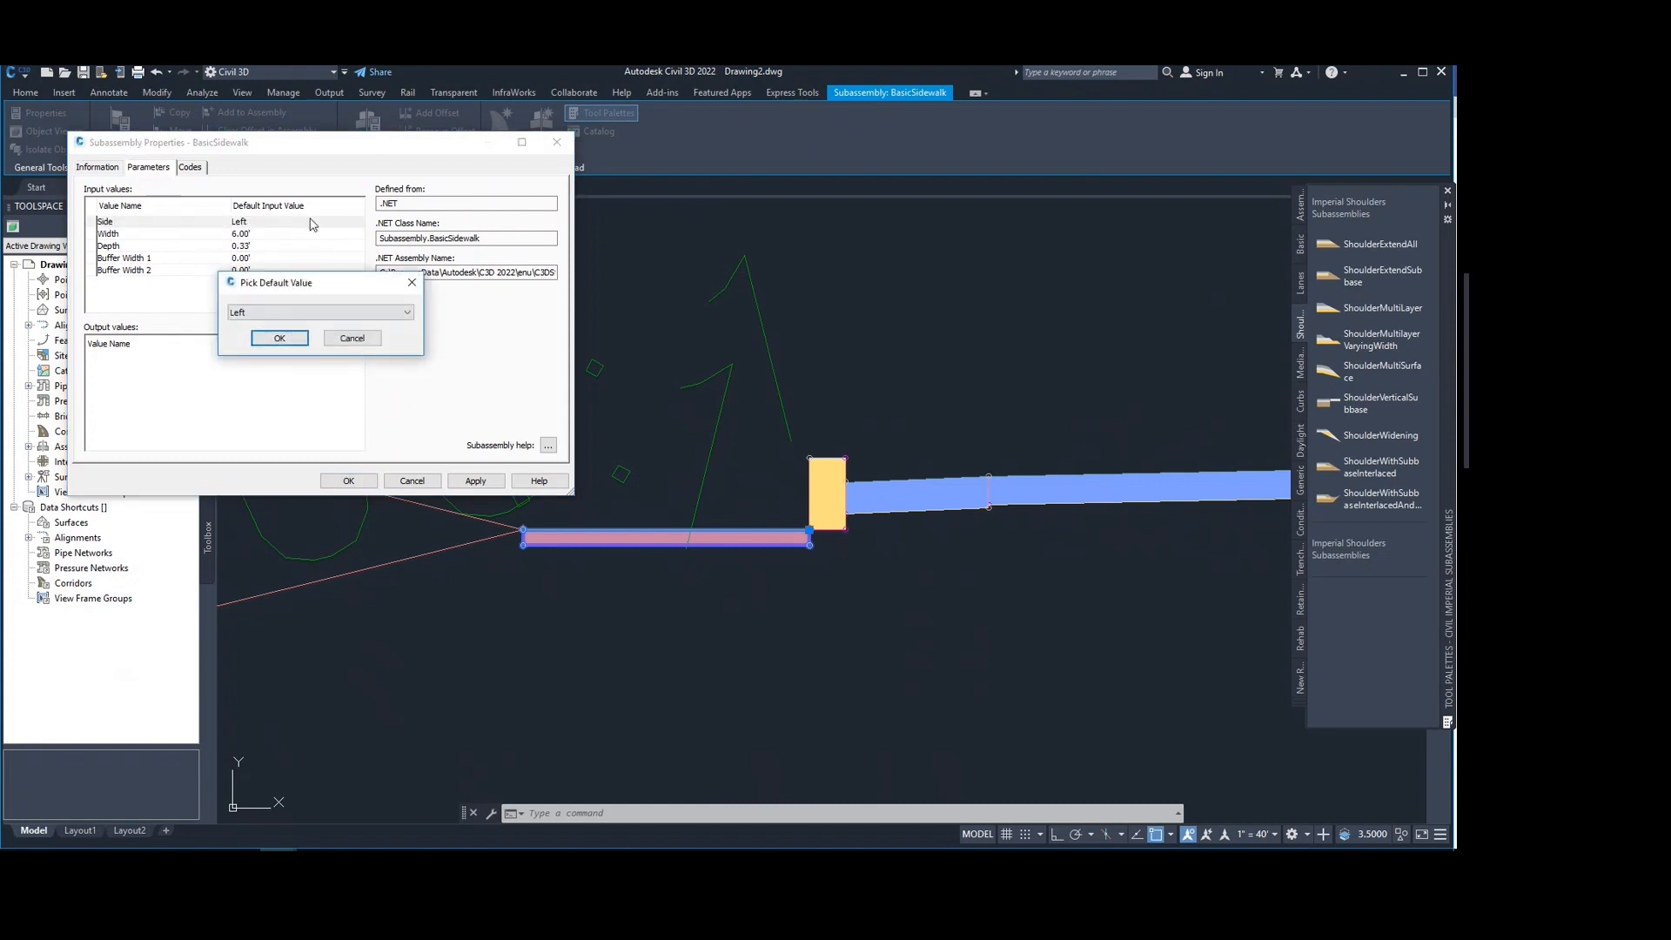
left_click(411, 282)
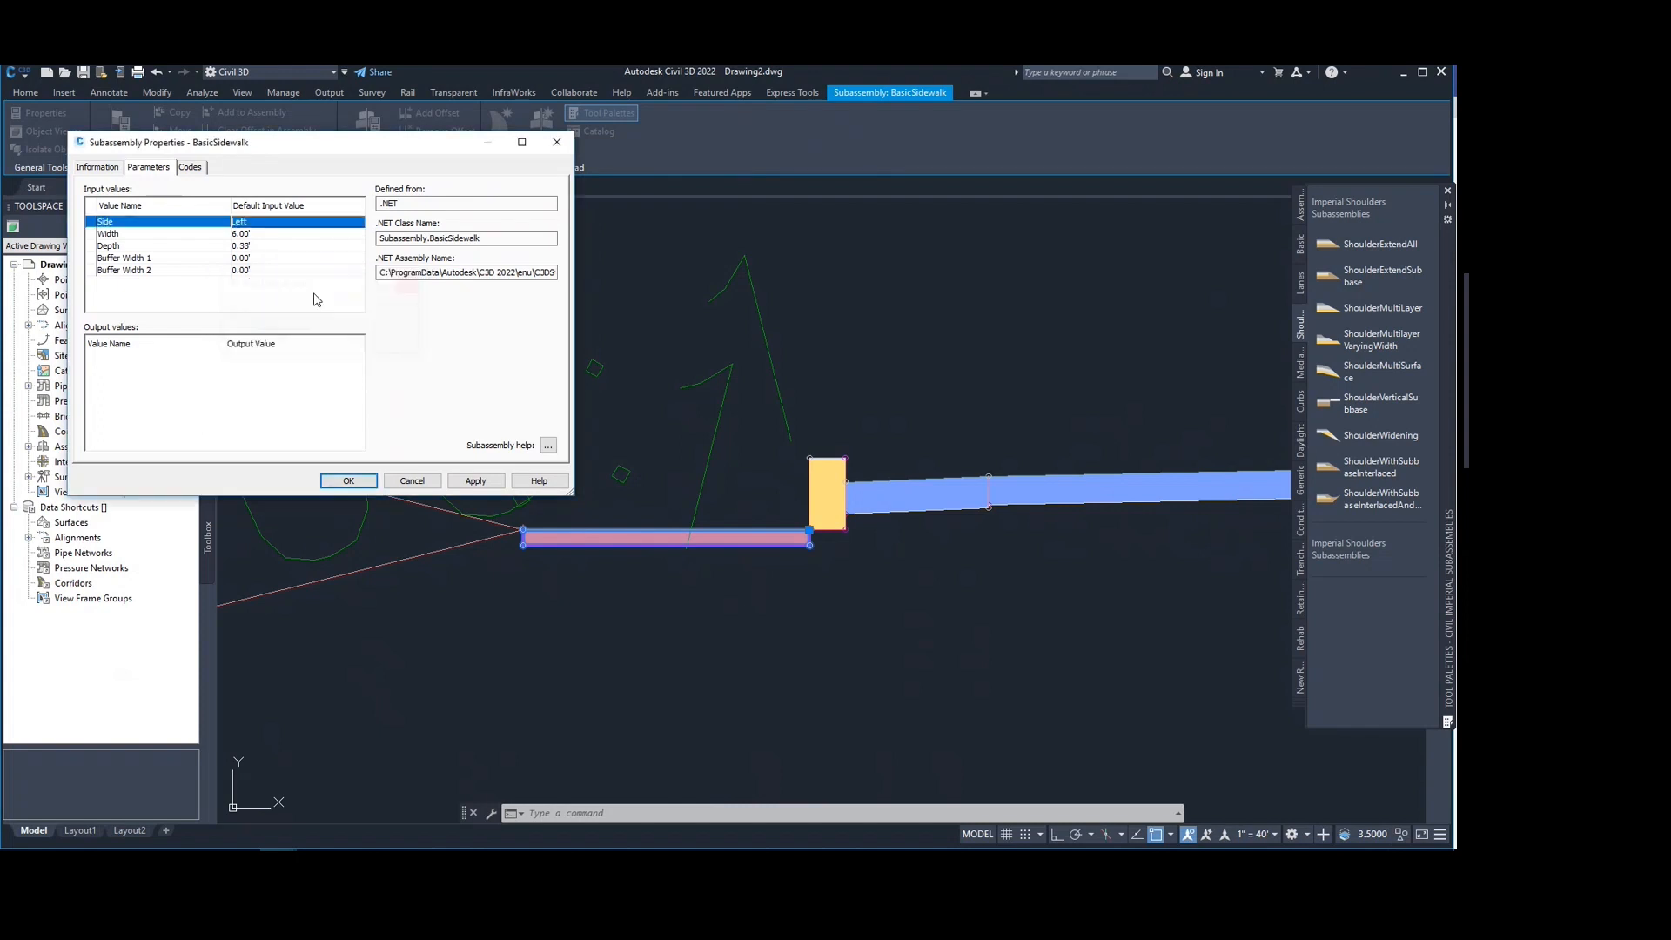
Step: Set the width of the left BasicSidewalk to 10' and apply it
left_click(279, 245)
left_click(279, 234)
left_click(278, 234)
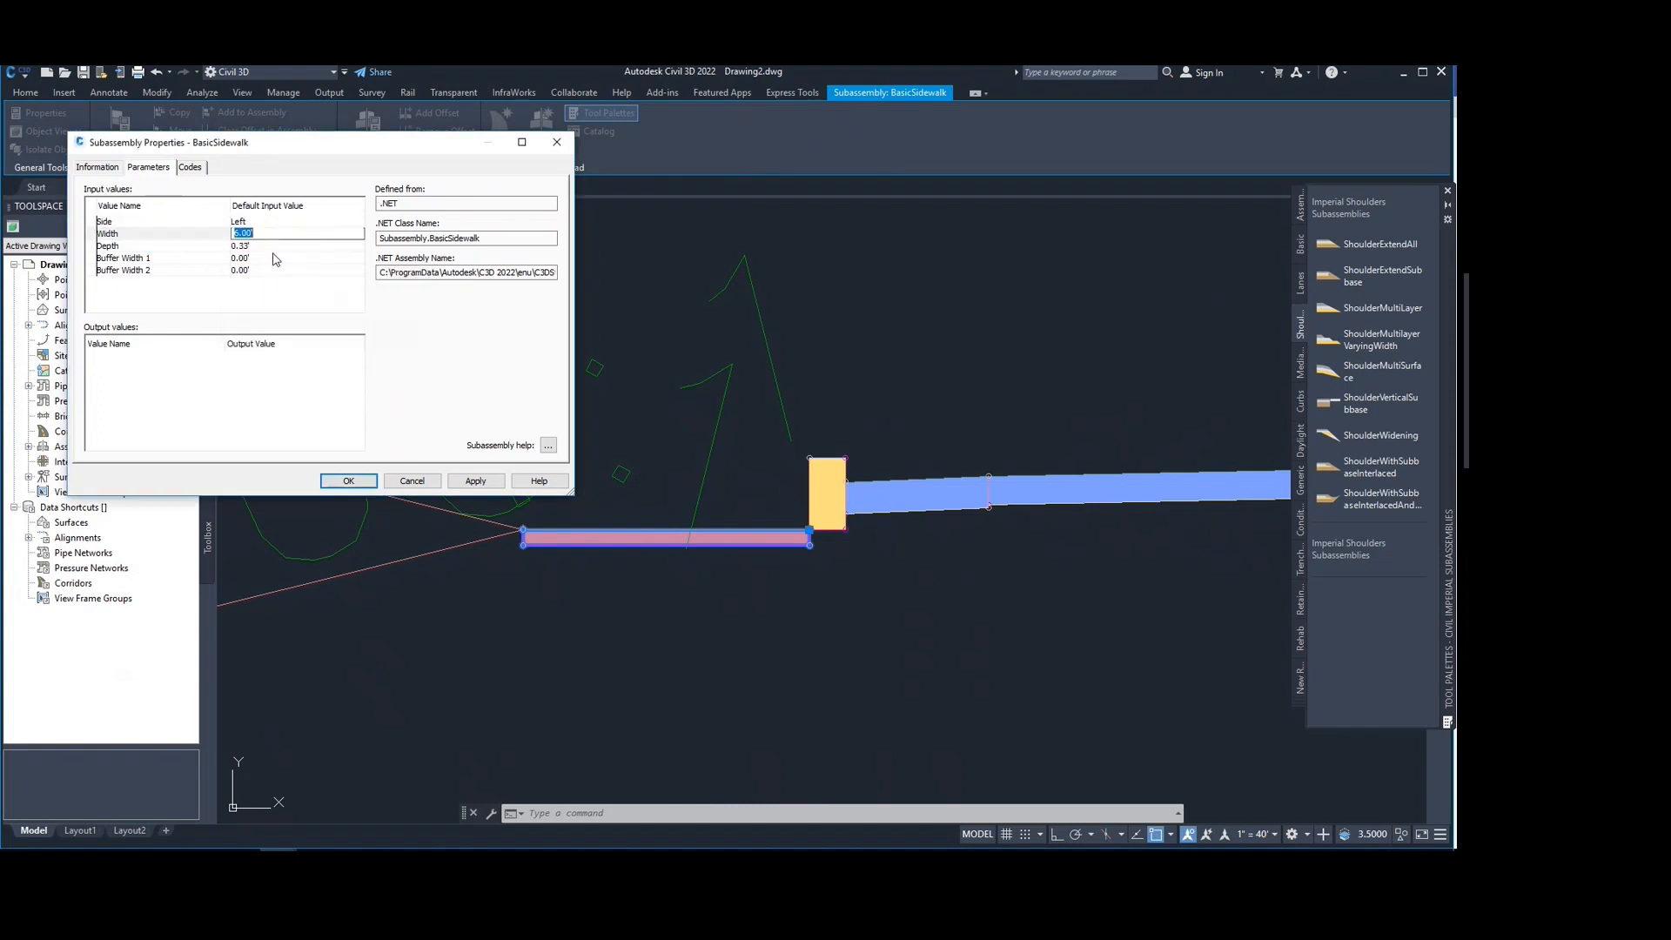
type("10")
left_click(475, 480)
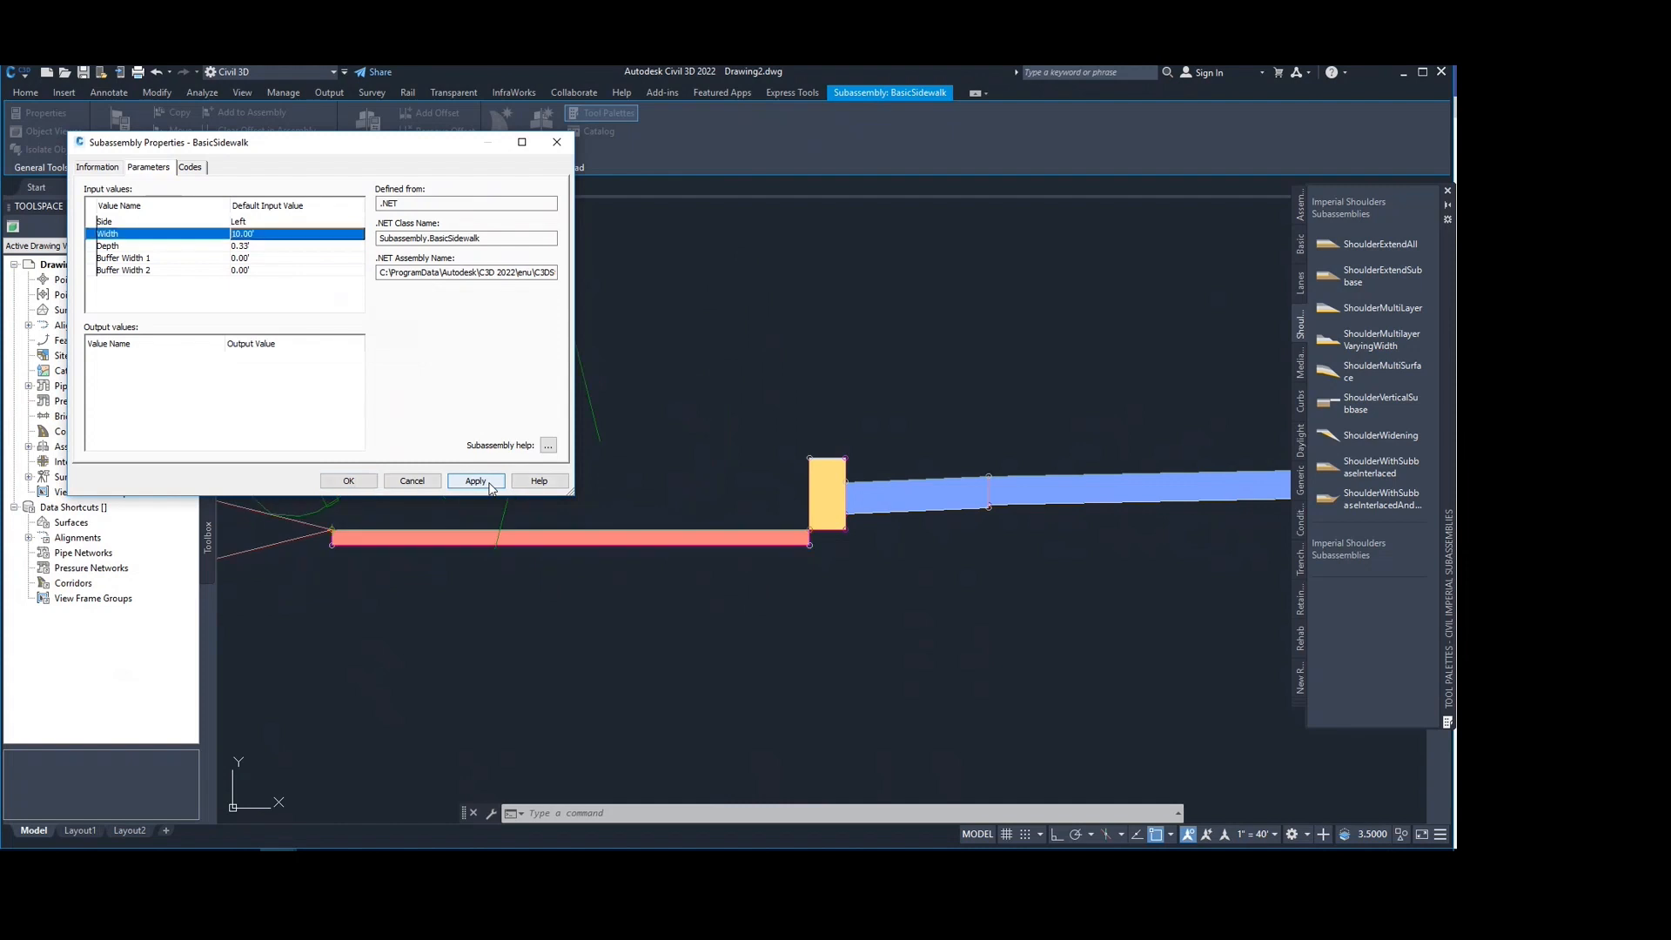
Step: Set the depth of the left BasicSidewalk to 0.5' and apply it
double_click(279, 246)
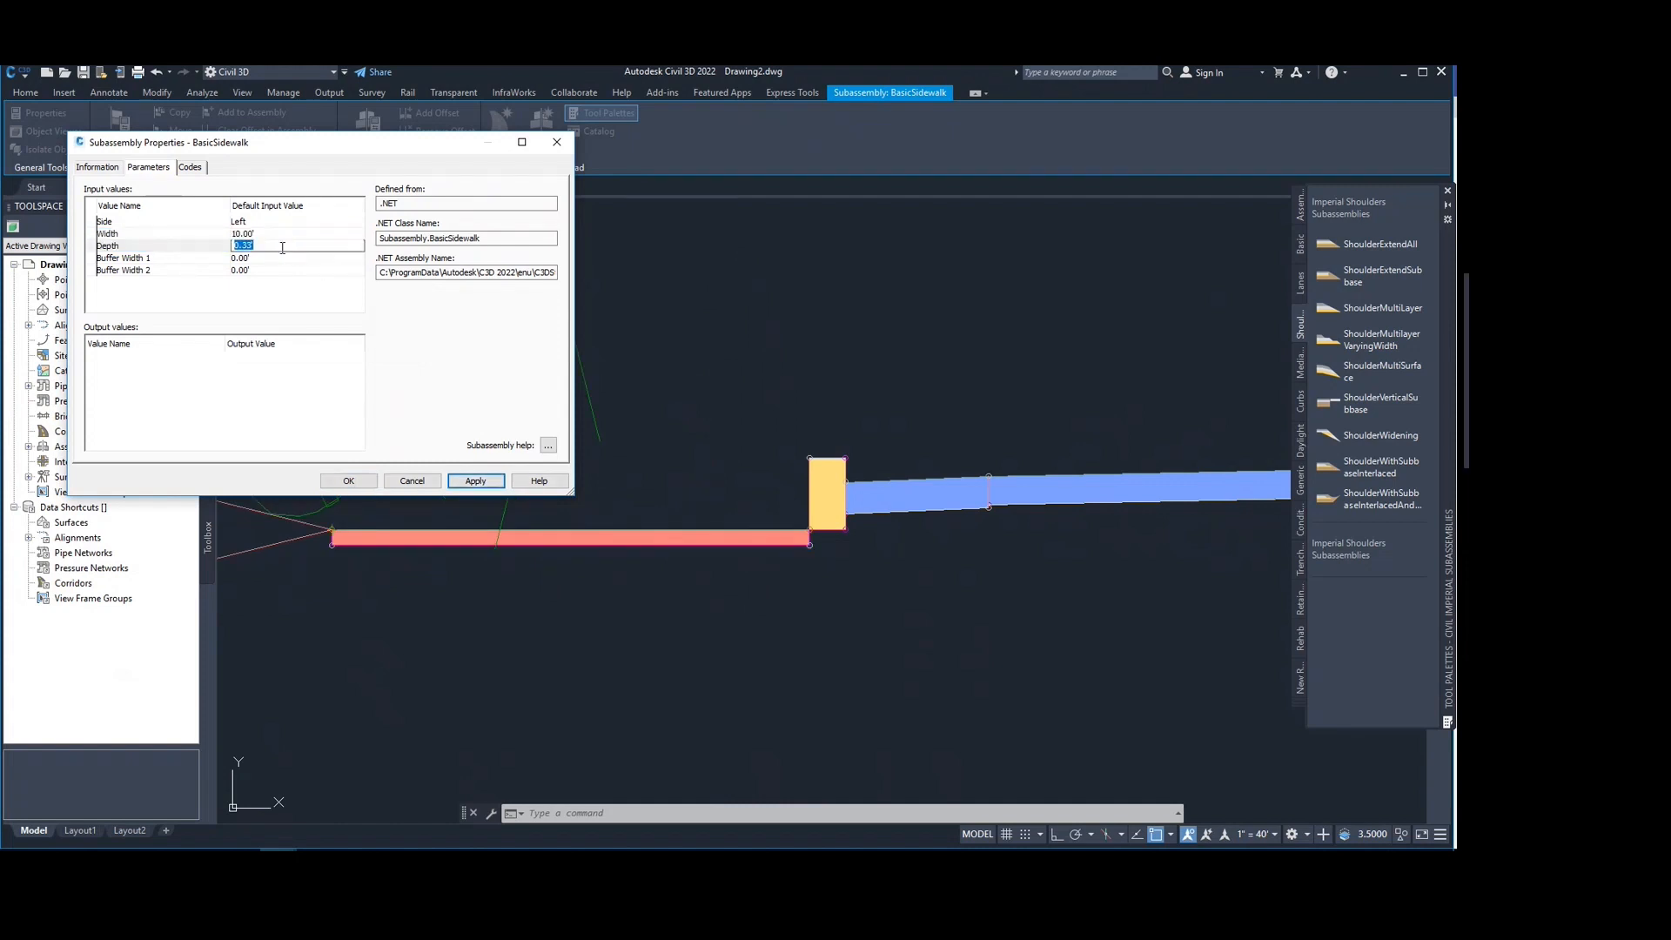
type(".5")
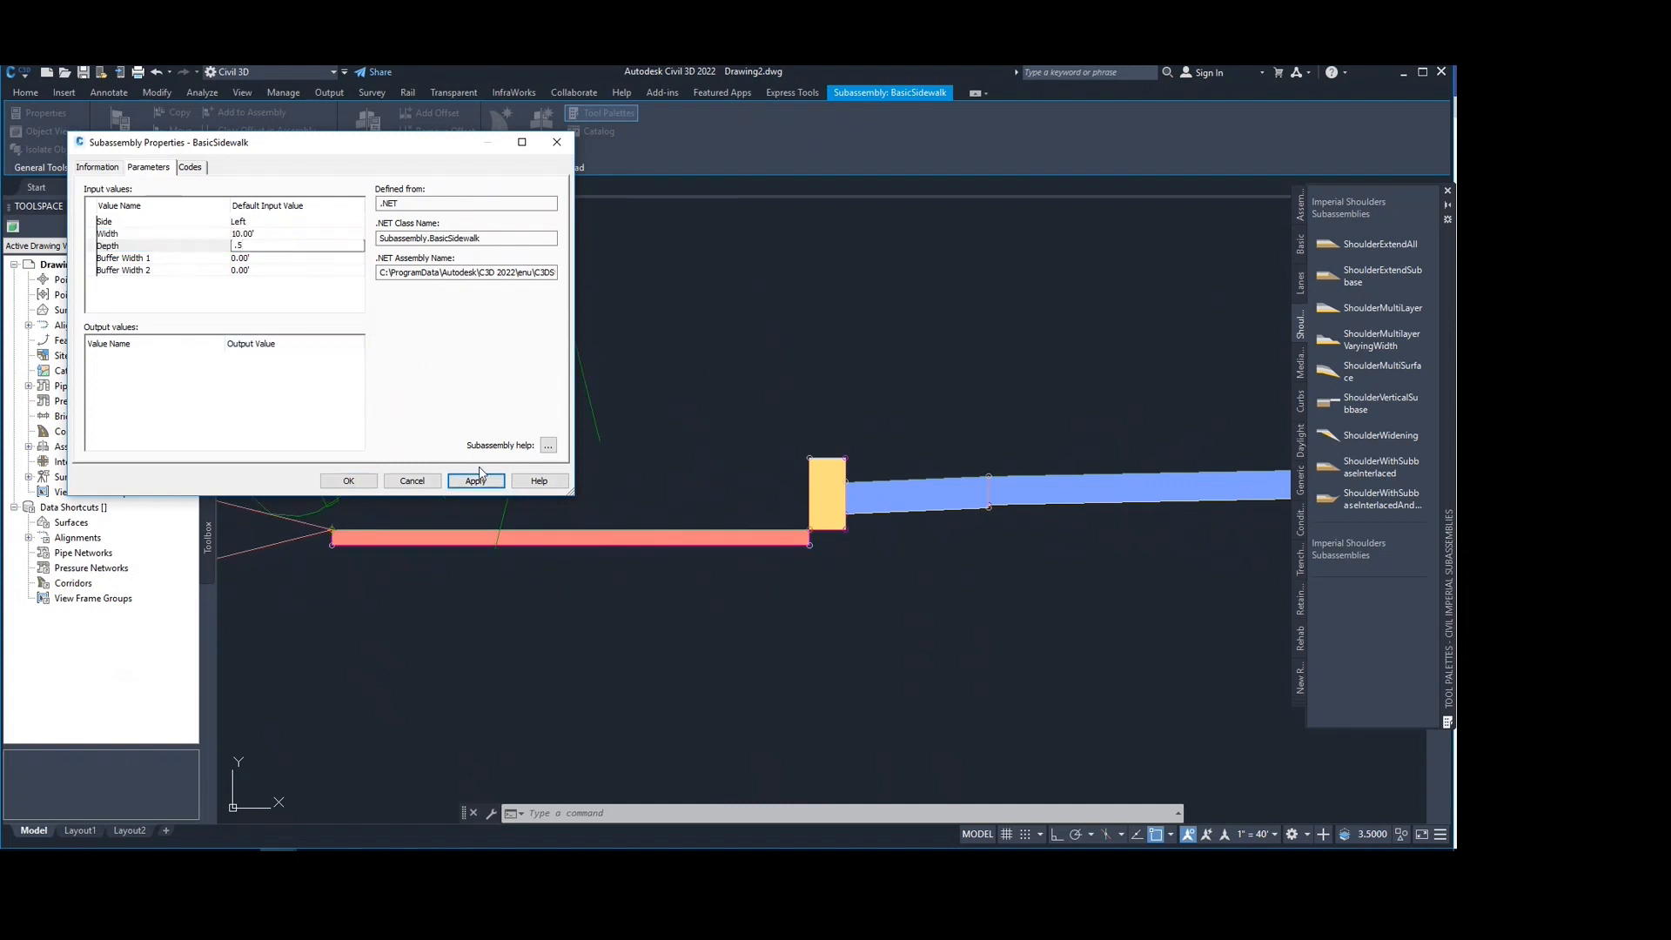
left_click(478, 479)
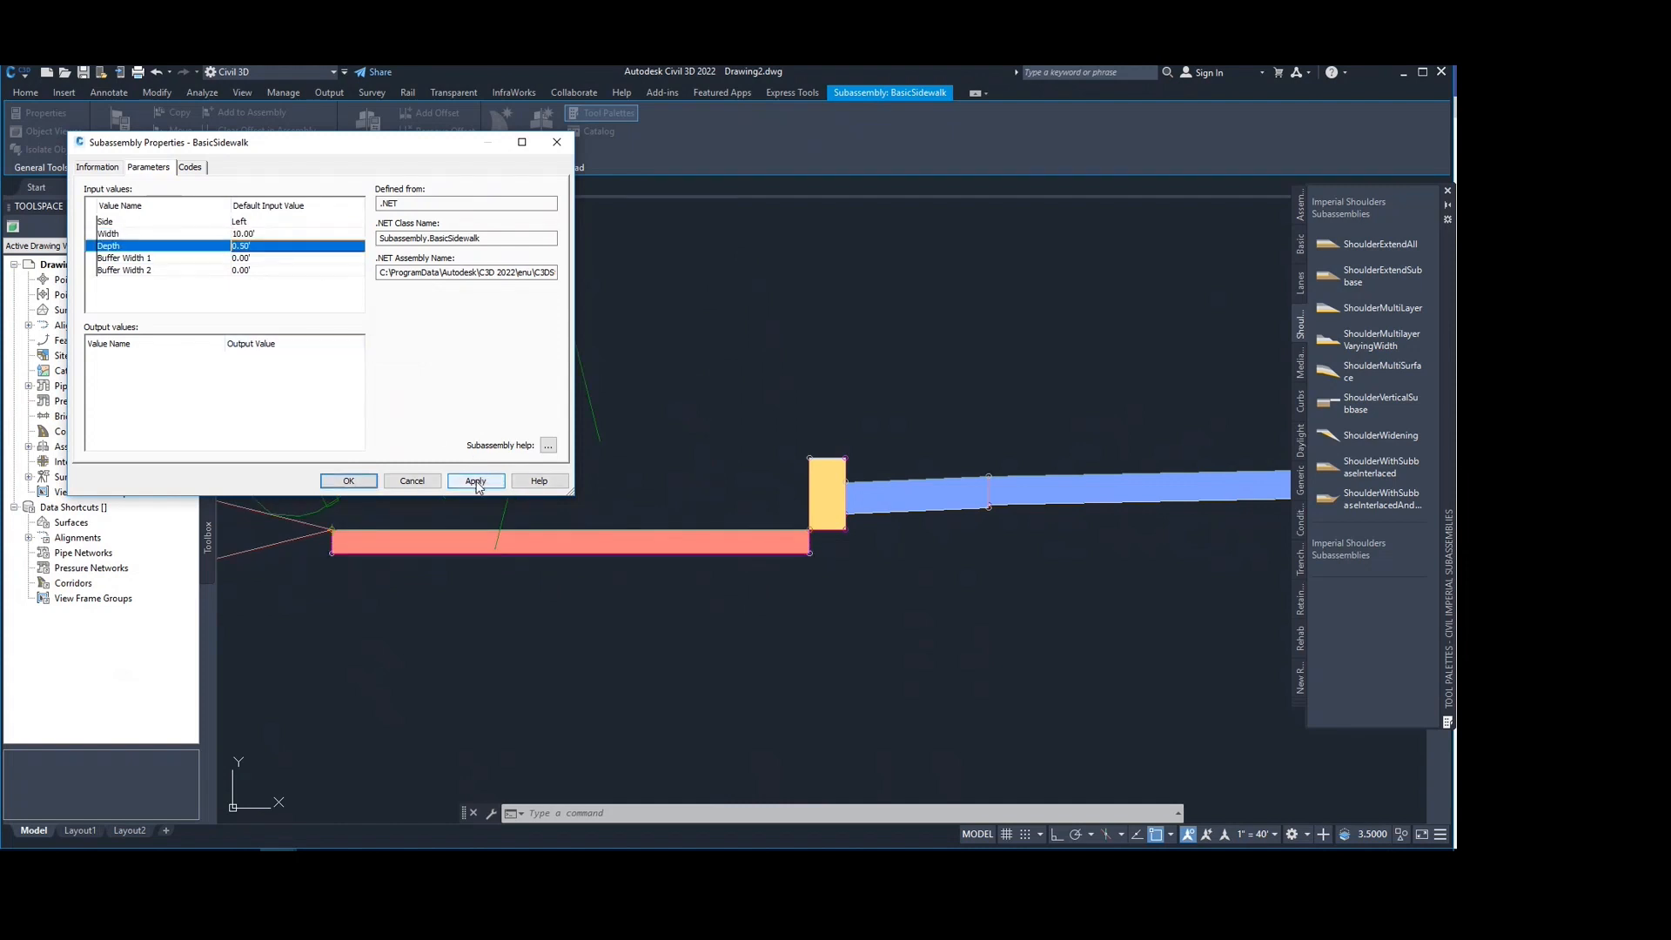
Step: Try a Buffer Width 1 of 1' on the left BasicSidewalk, and set it back to 0'
double_click(270, 258)
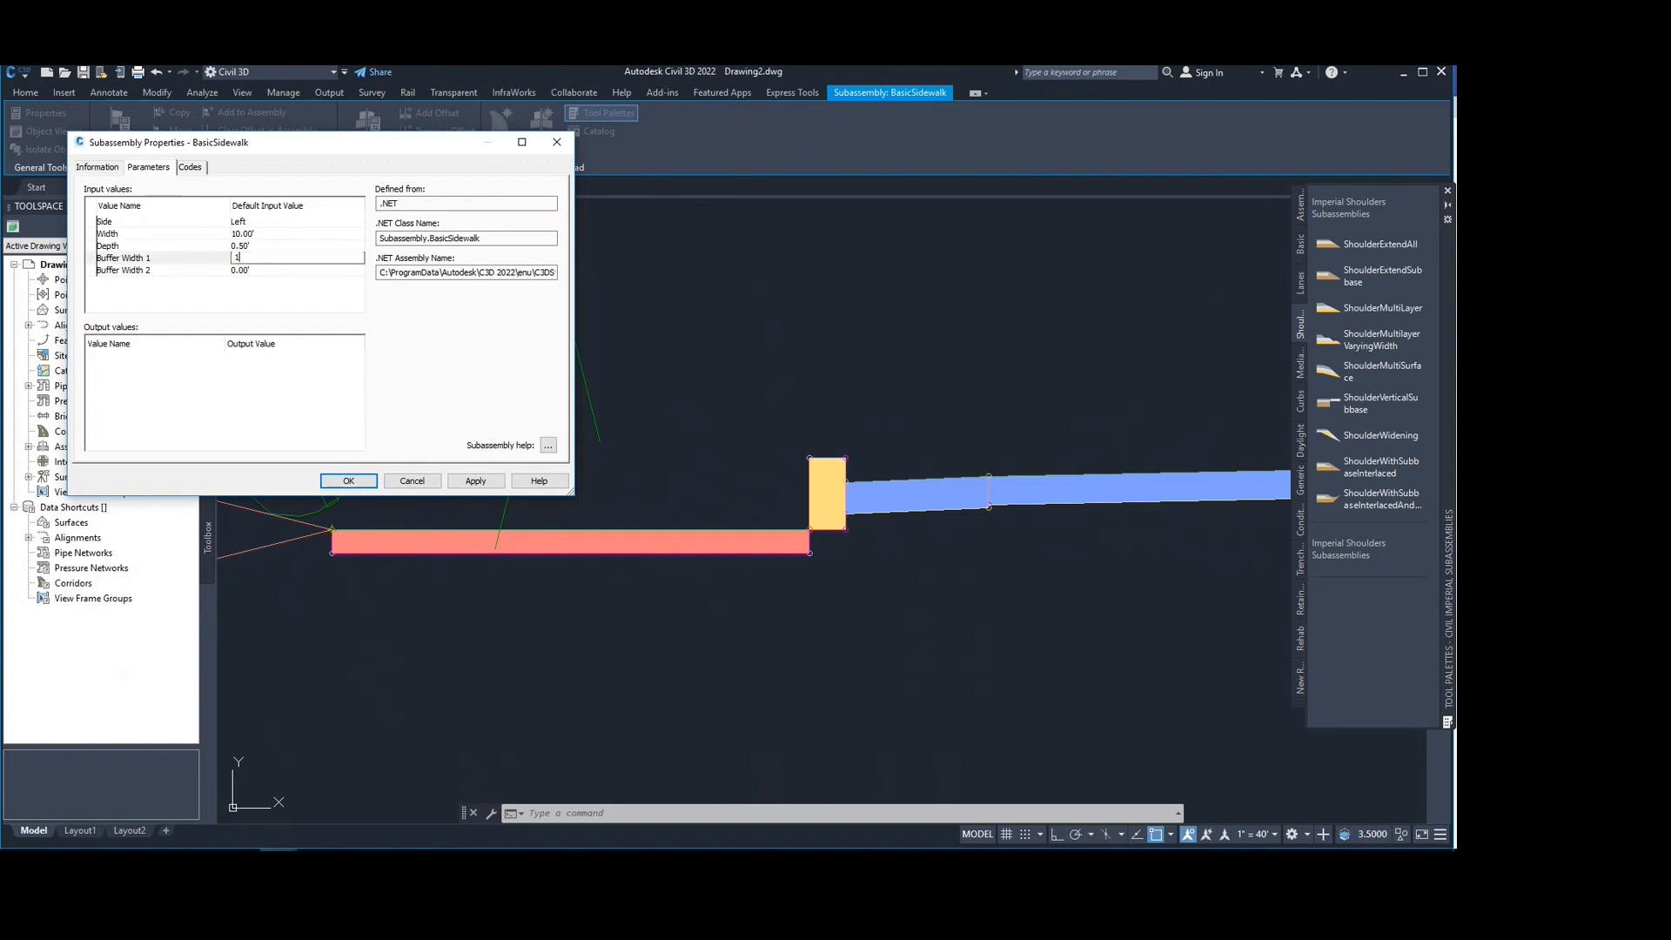
type("1")
left_click(477, 481)
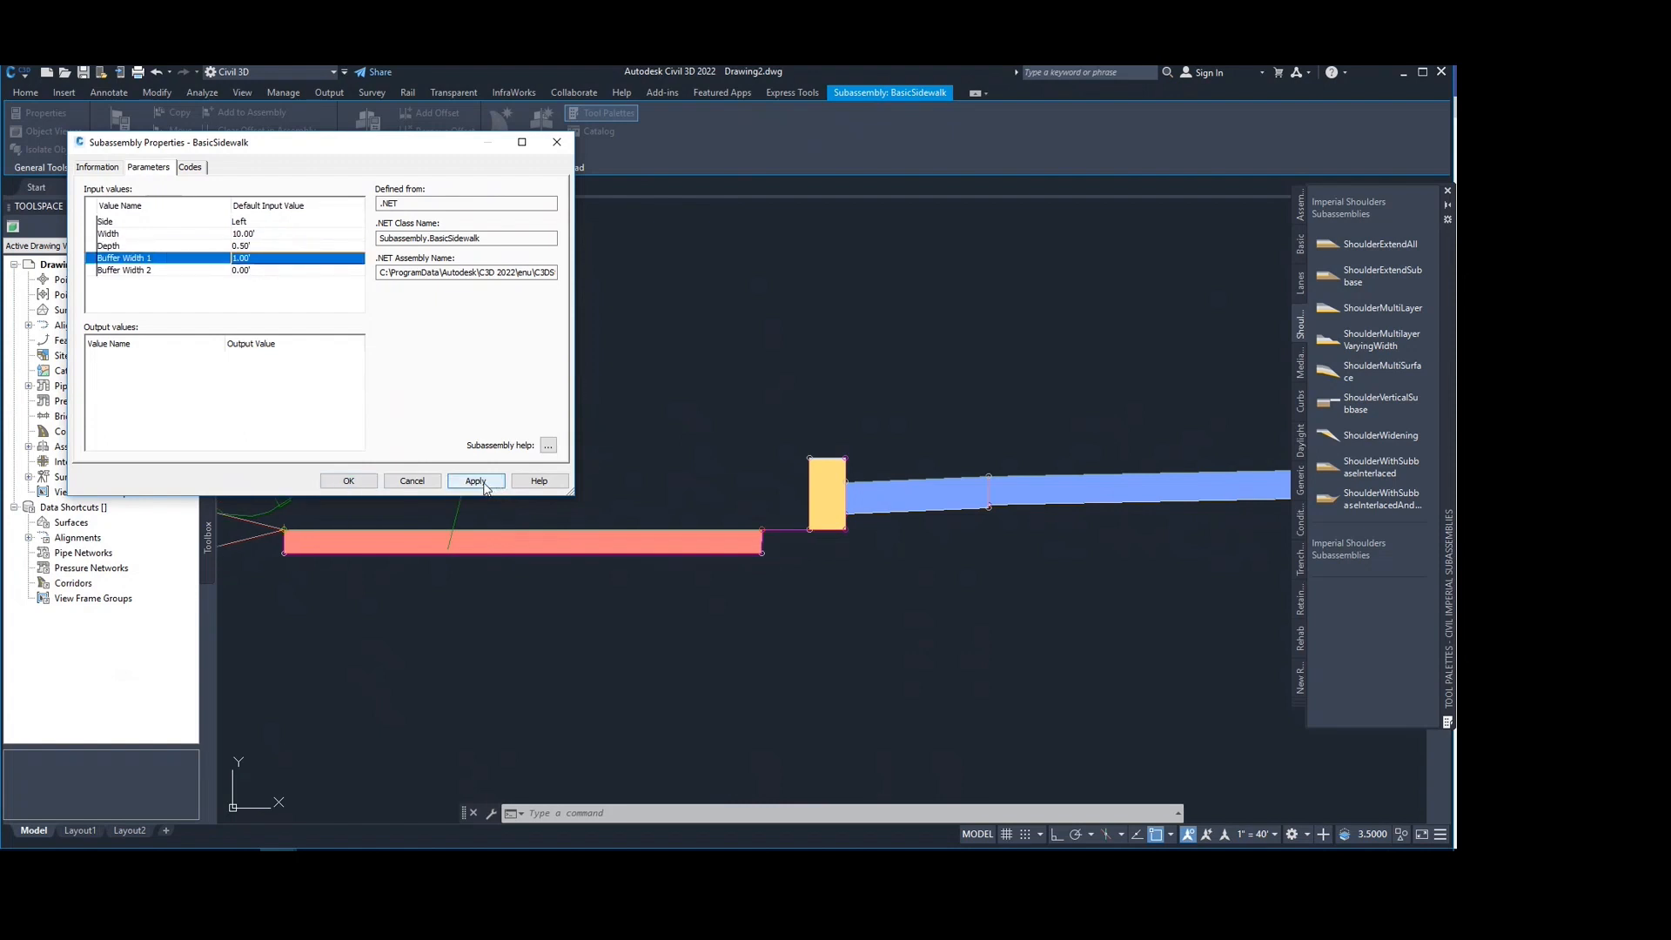
left_click(286, 259)
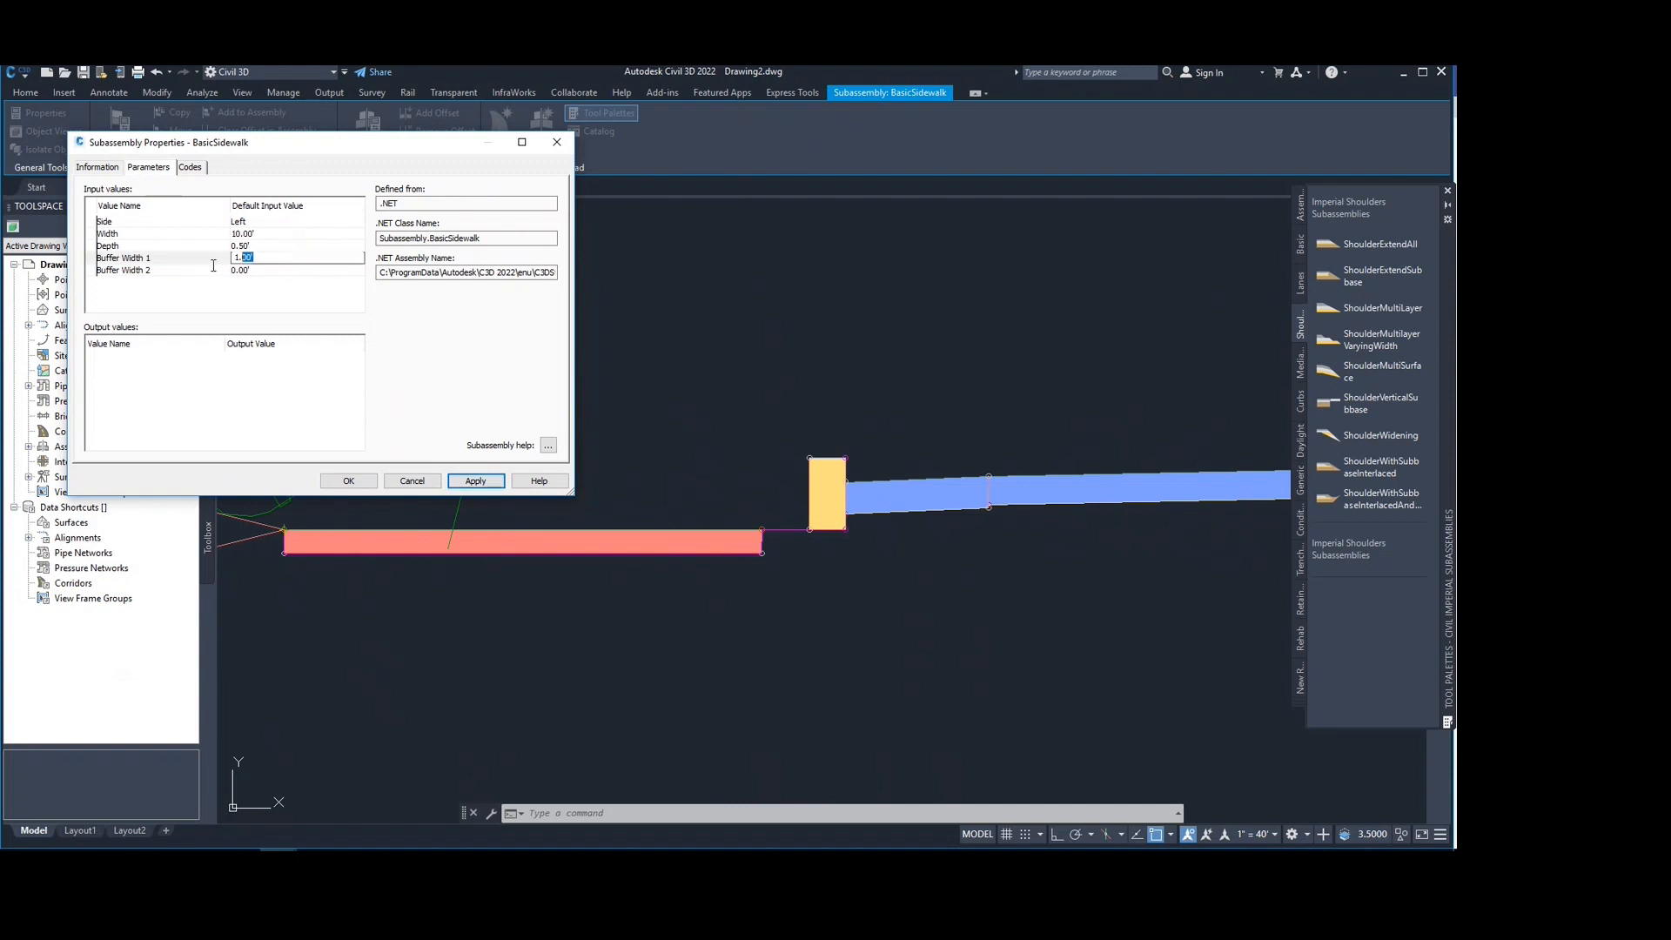
type("0")
left_click(451, 479)
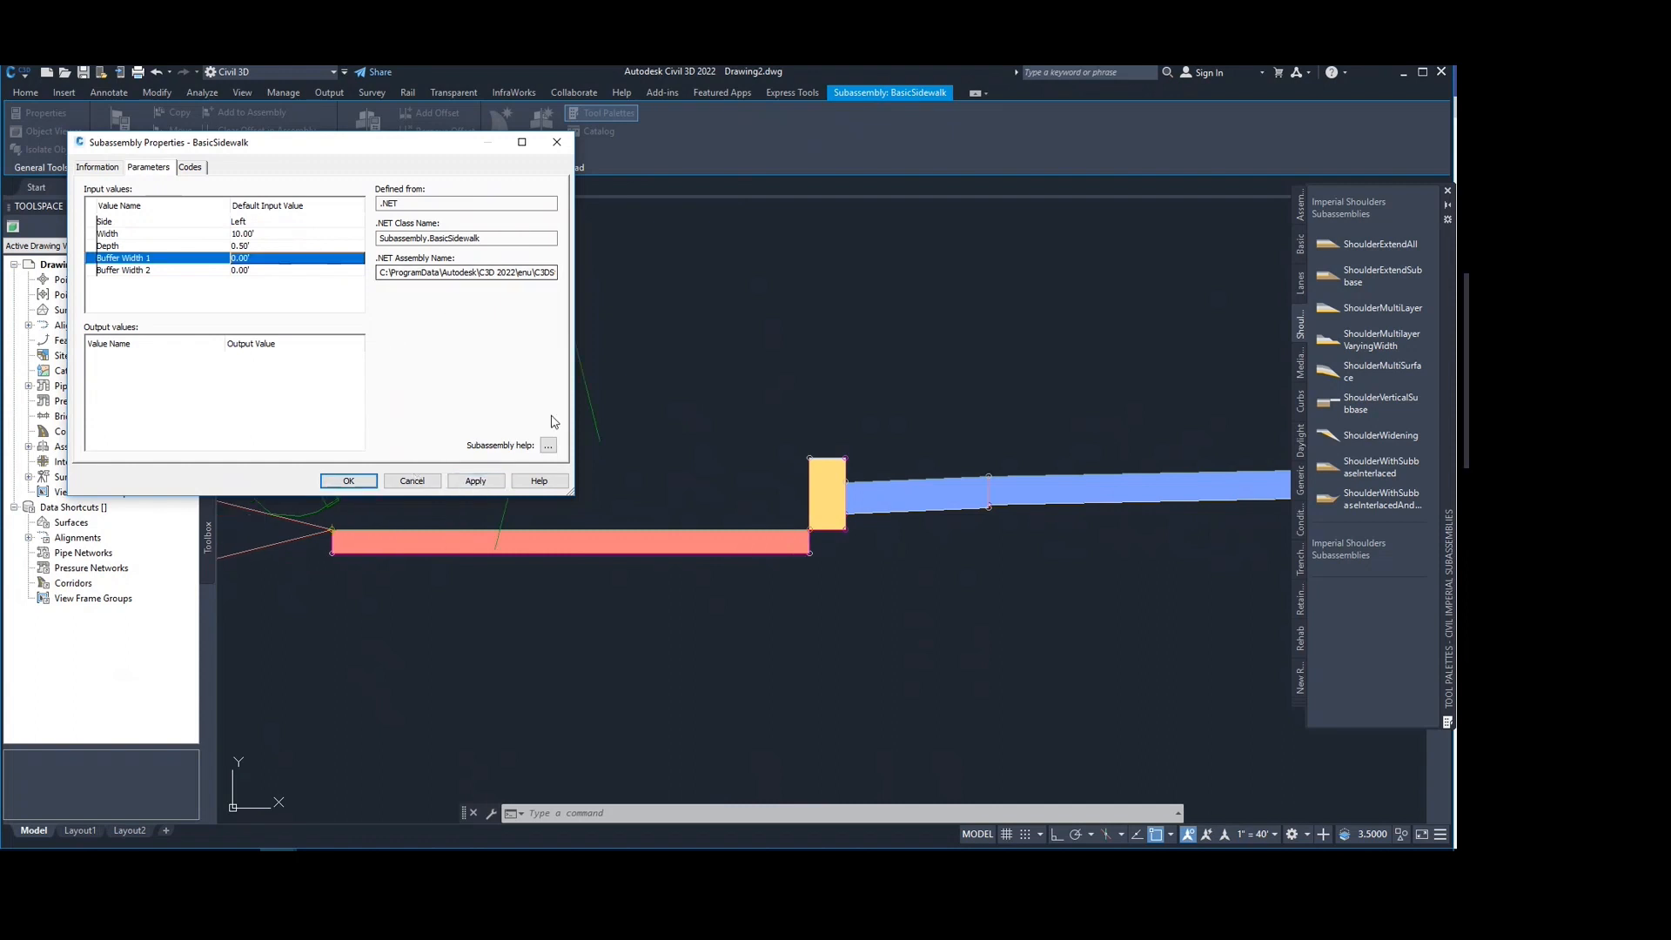
Step: Read the subassembly help for BasicSidewalk, including its diagram and input parameters, and close the help and the subassembly properties
left_click(549, 446)
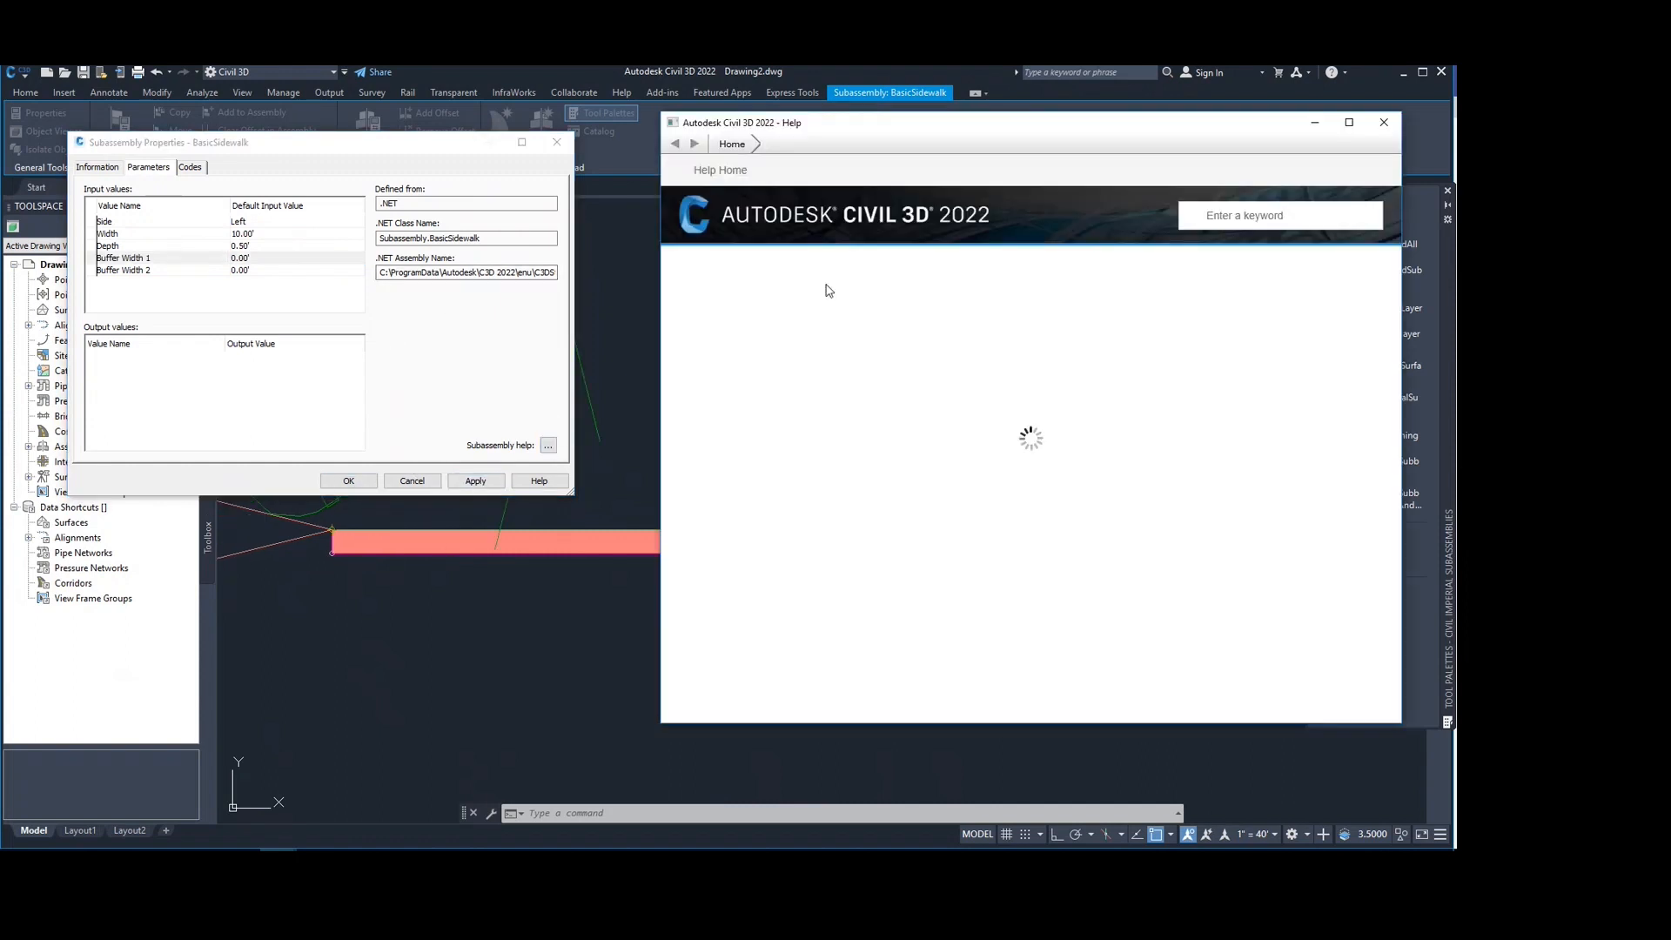
left_click(1384, 122)
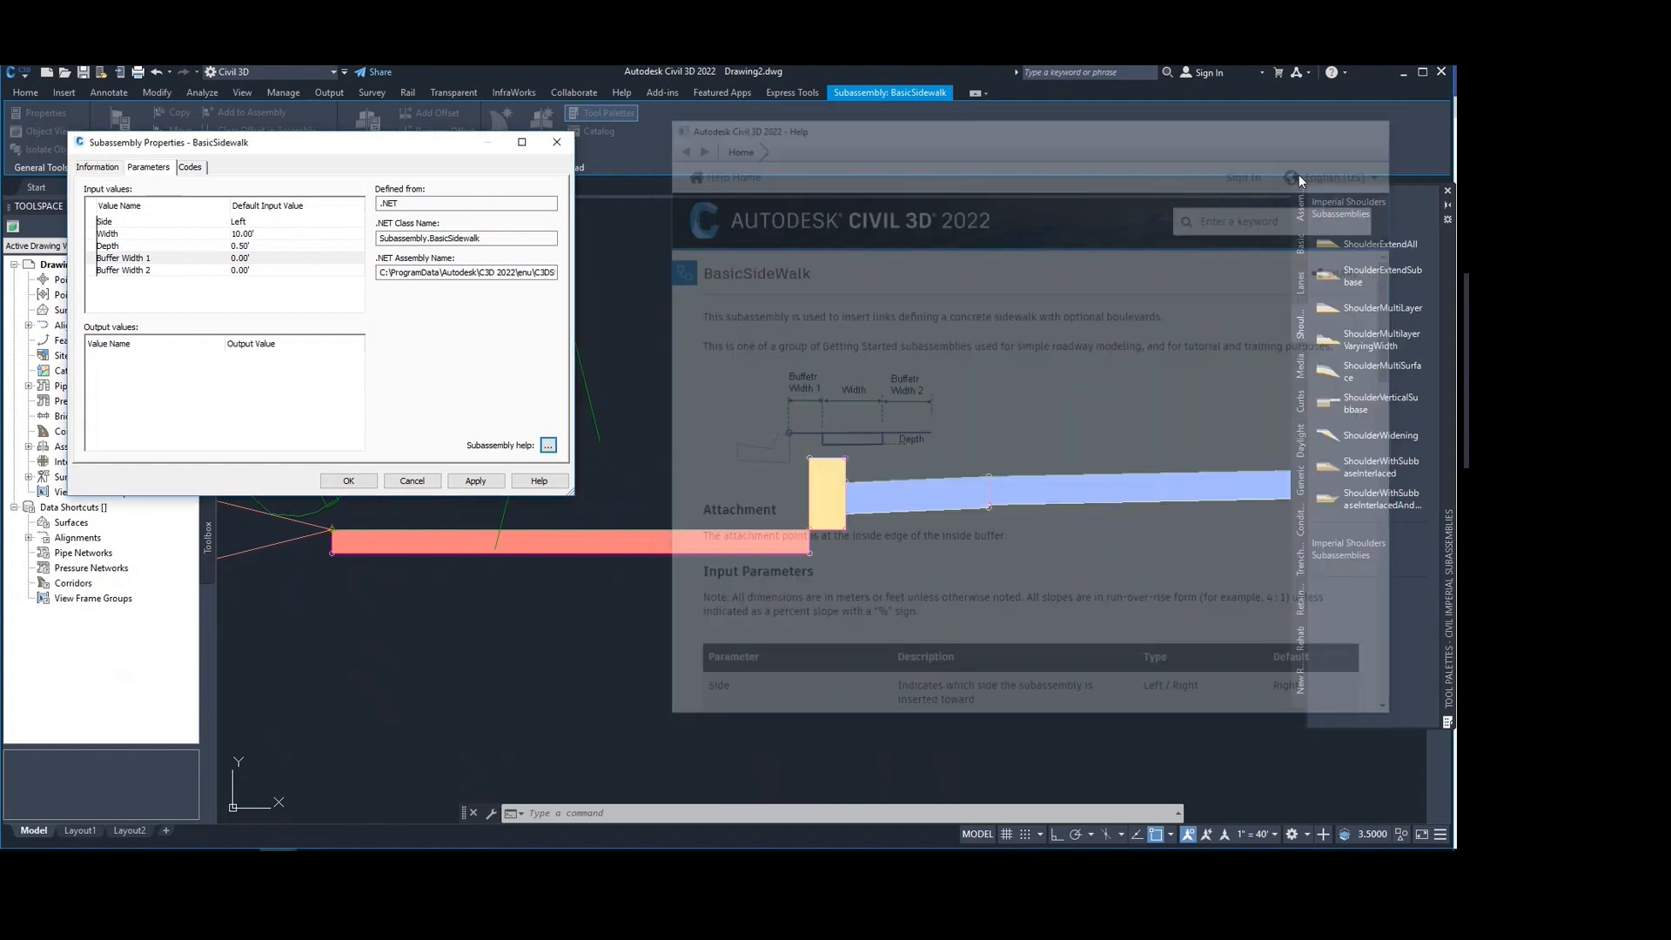
left_click(548, 446)
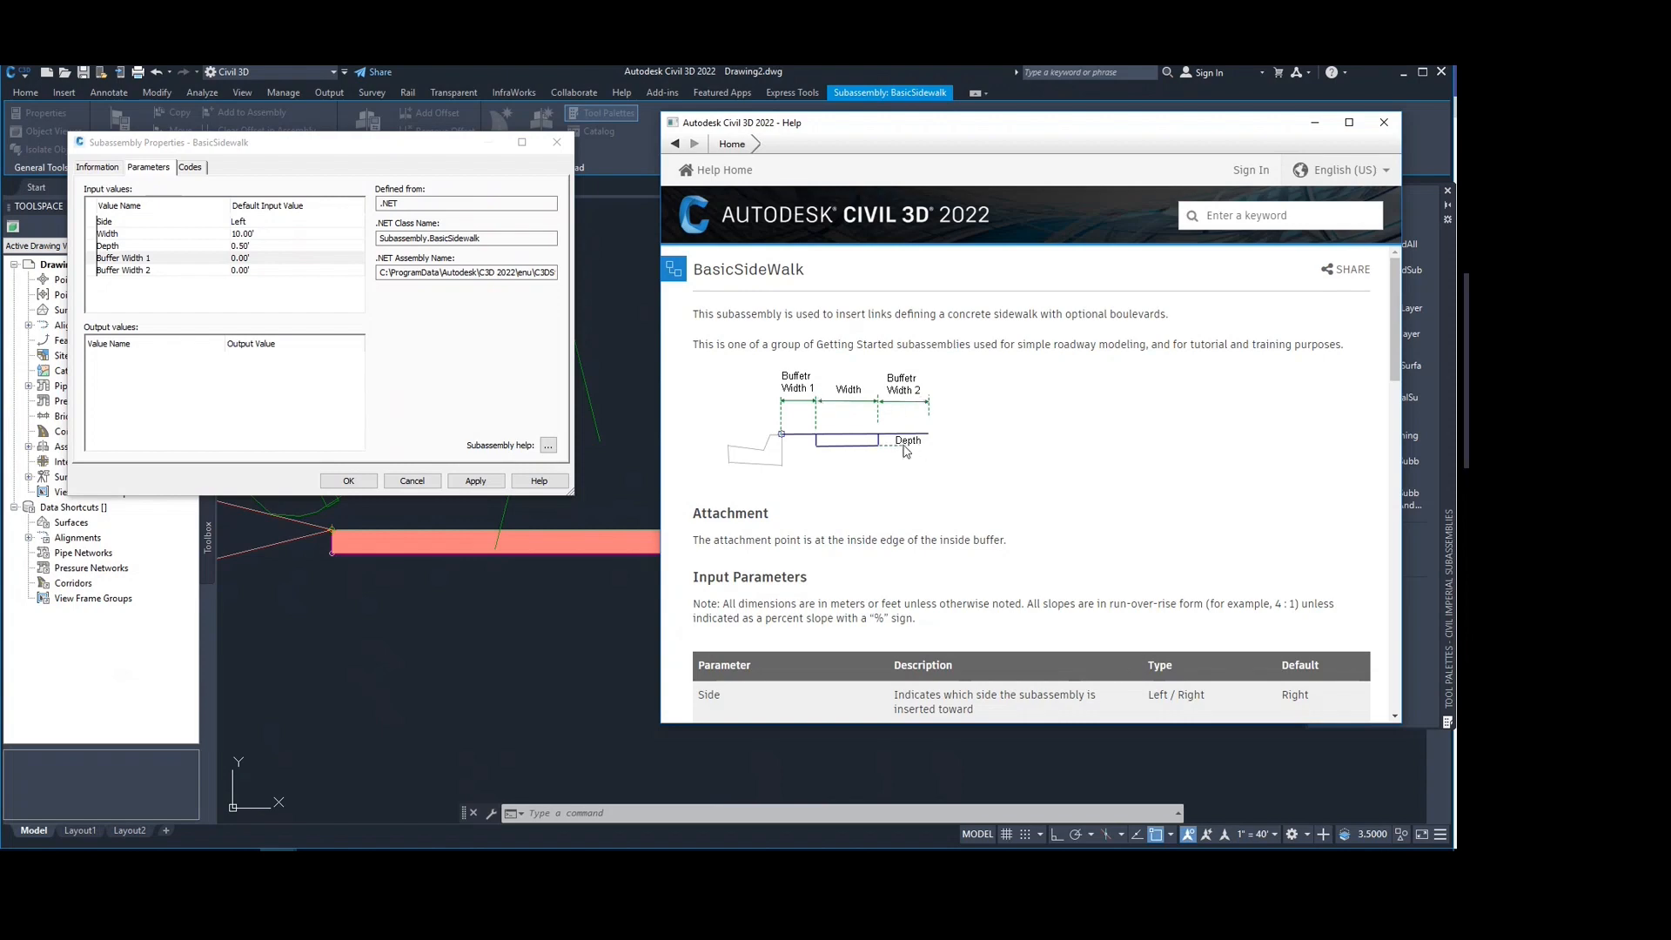
scroll(882, 458, "down", 3)
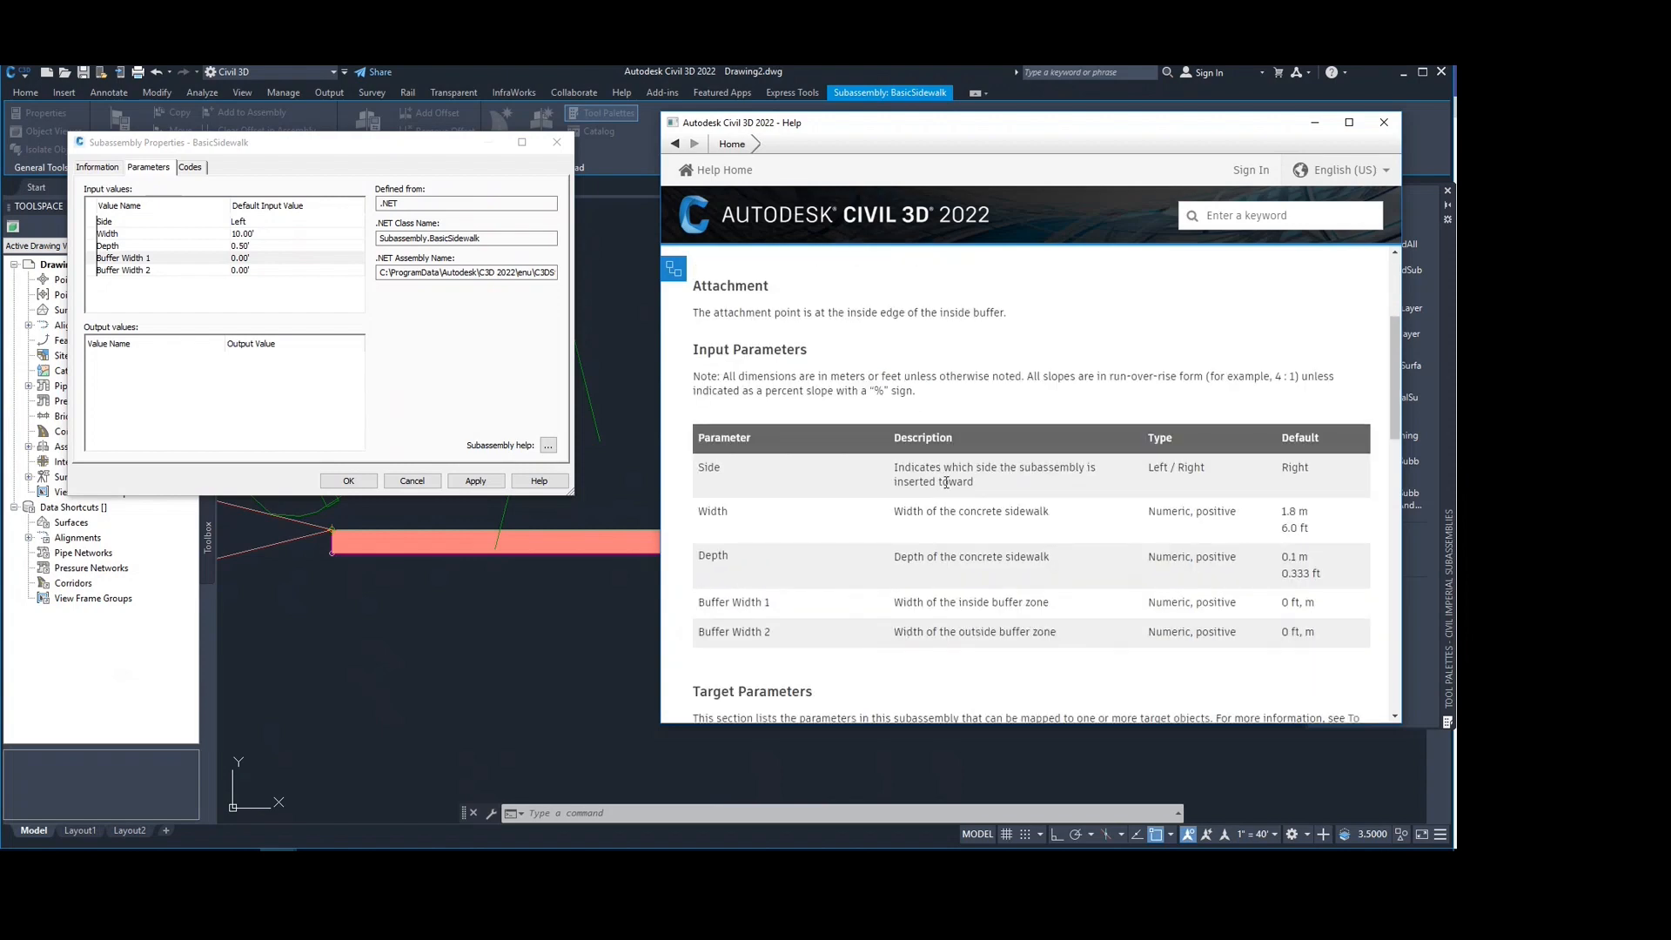
scroll(945, 482, "up", 3)
left_click(1384, 122)
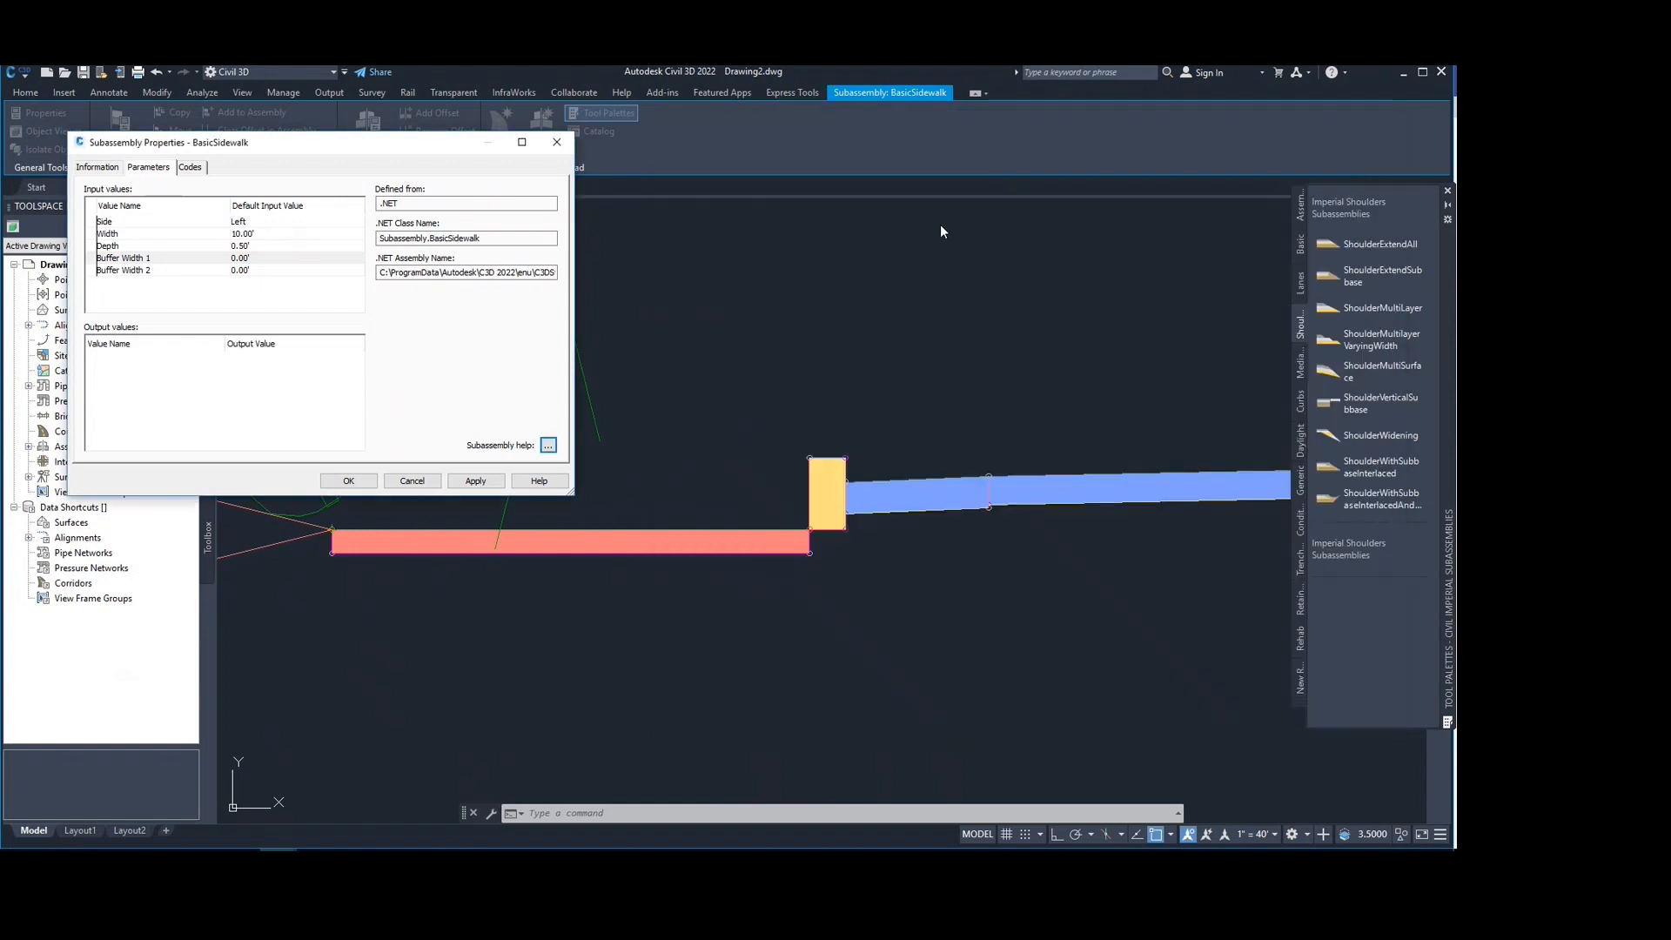
left_click(557, 142)
Step: Inspect the input parameters of the BasicCurb on the right side of the assembly, check its Attachment Point setting and close its properties
middle_click_drag(872, 410, 638, 421)
scroll(720, 436, "down", 3)
mouse_move(766, 467)
middle_mouse_down()
mouse_move(512, 422)
mouse_move(478, 440)
middle_mouse_up()
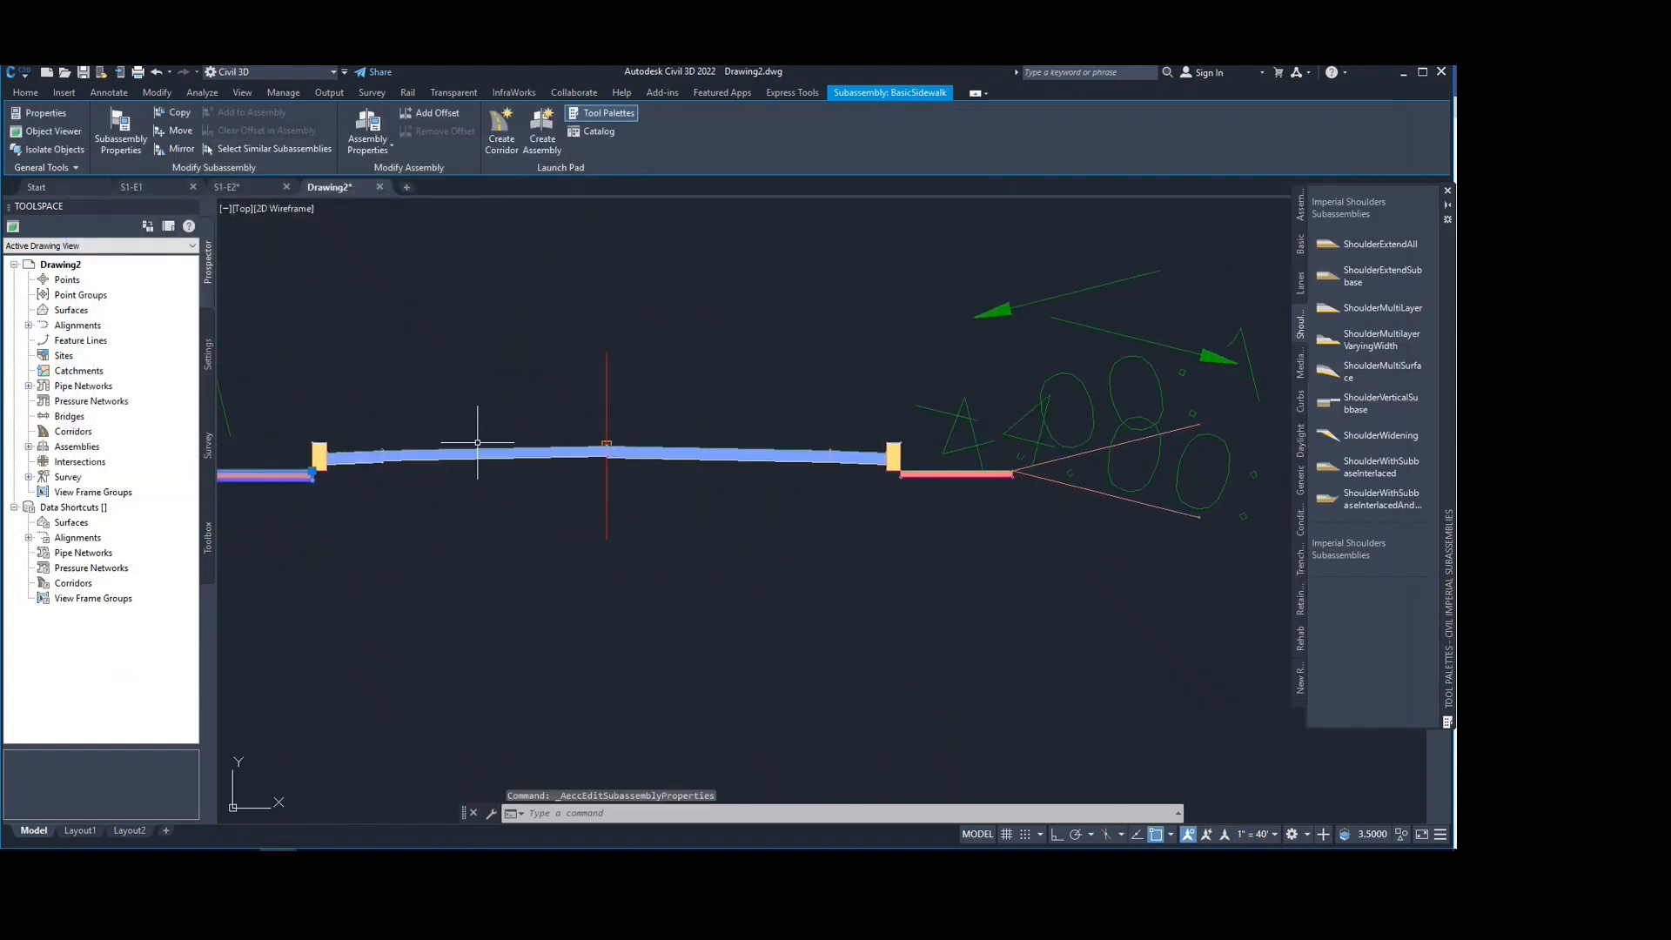
scroll(903, 465, "up", 8)
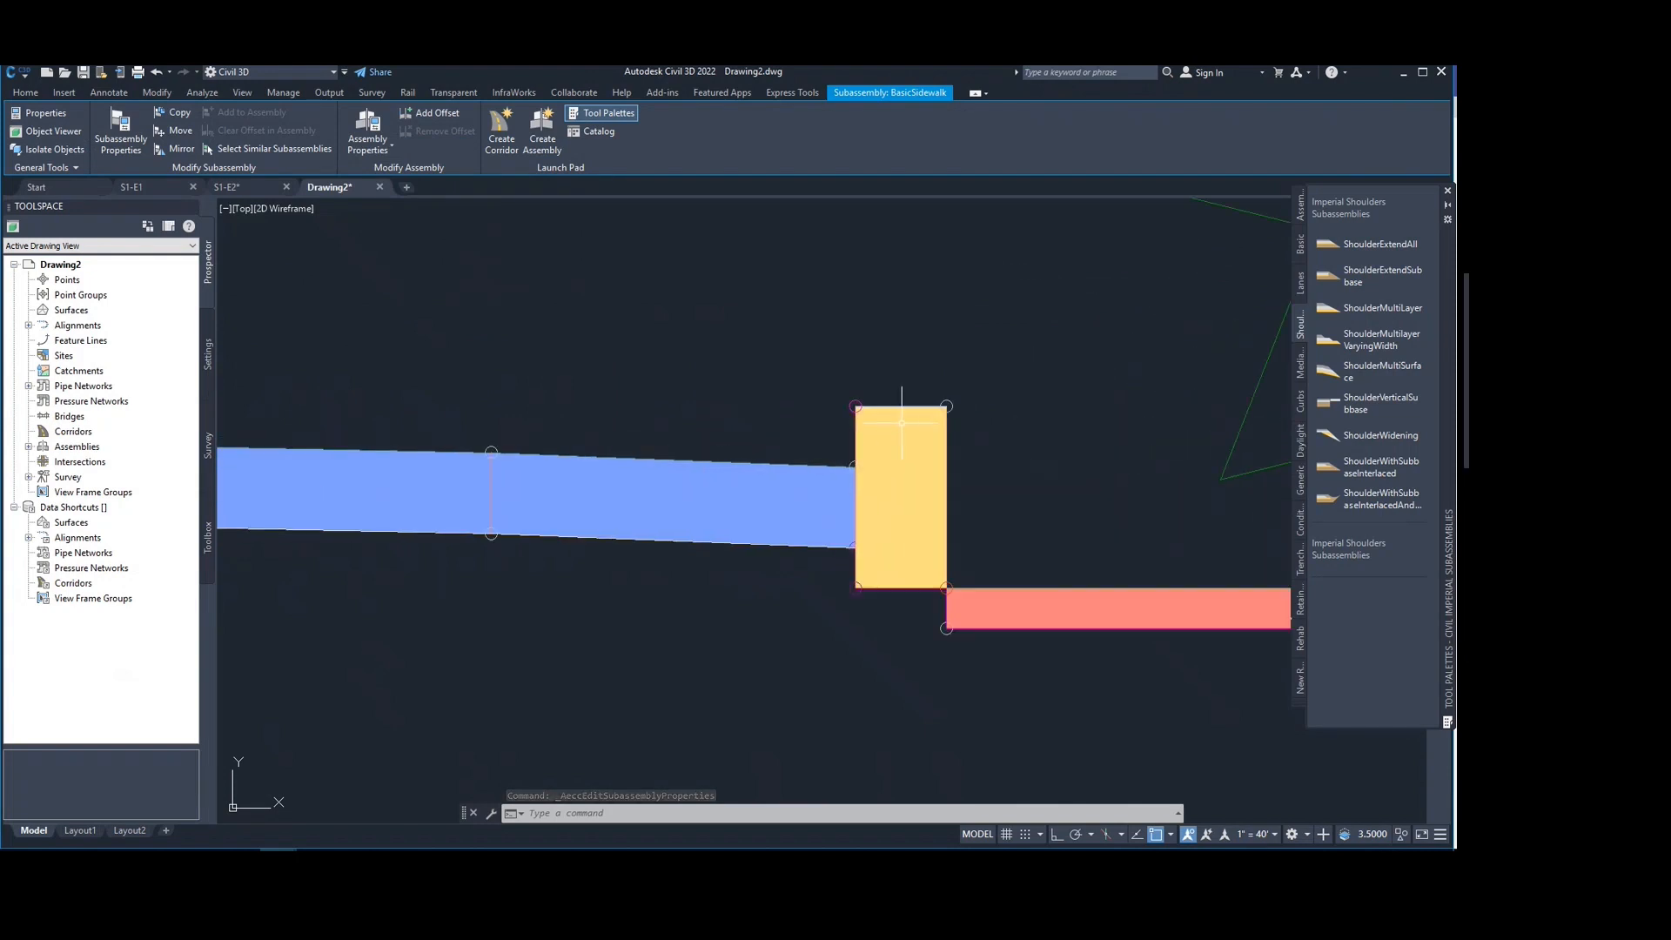
middle_click_drag(896, 415, 885, 419)
scroll(885, 419, "down", 2)
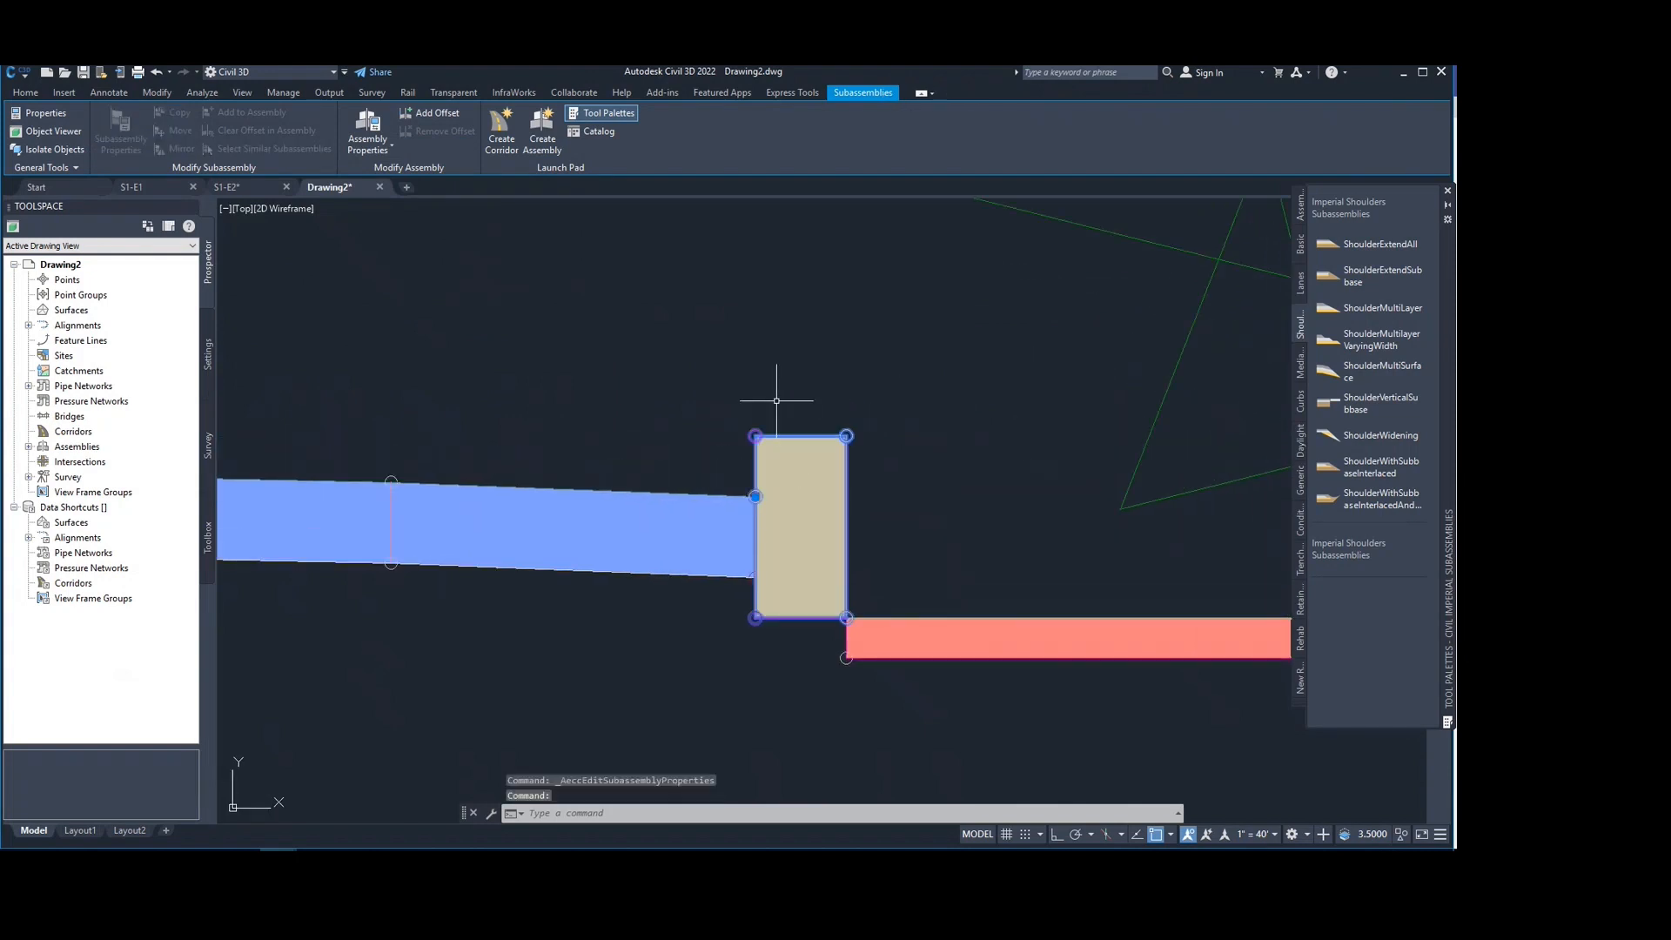
scroll(772, 391, "down", 3)
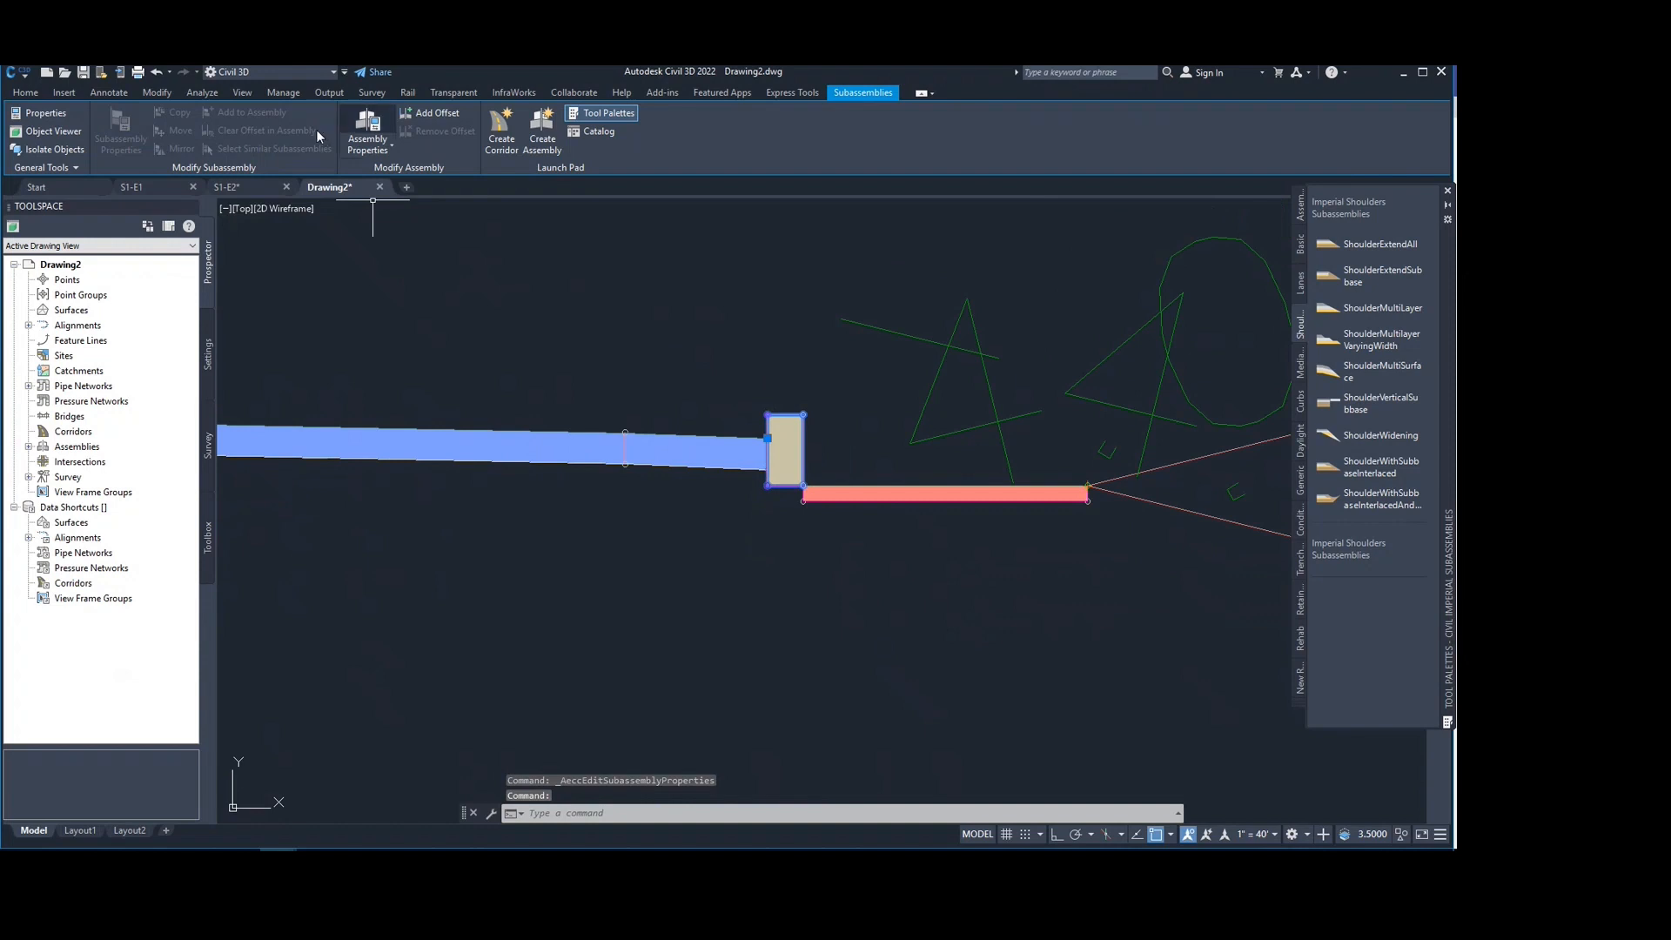
key("Escape")
left_click(790, 431)
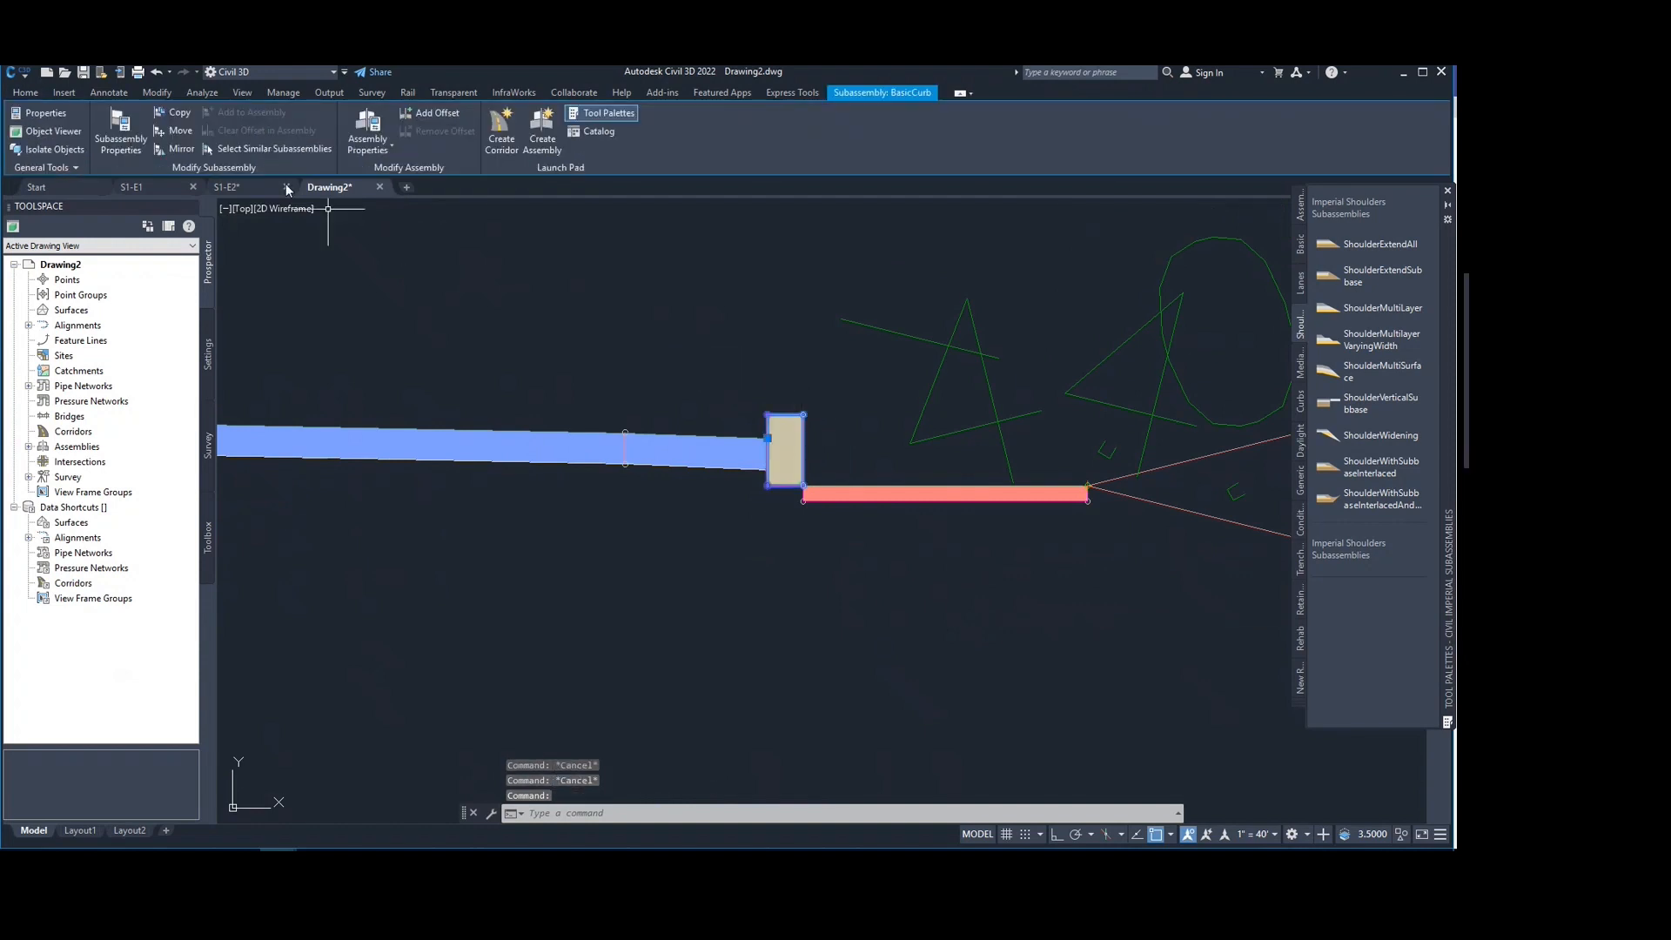
left_click(137, 133)
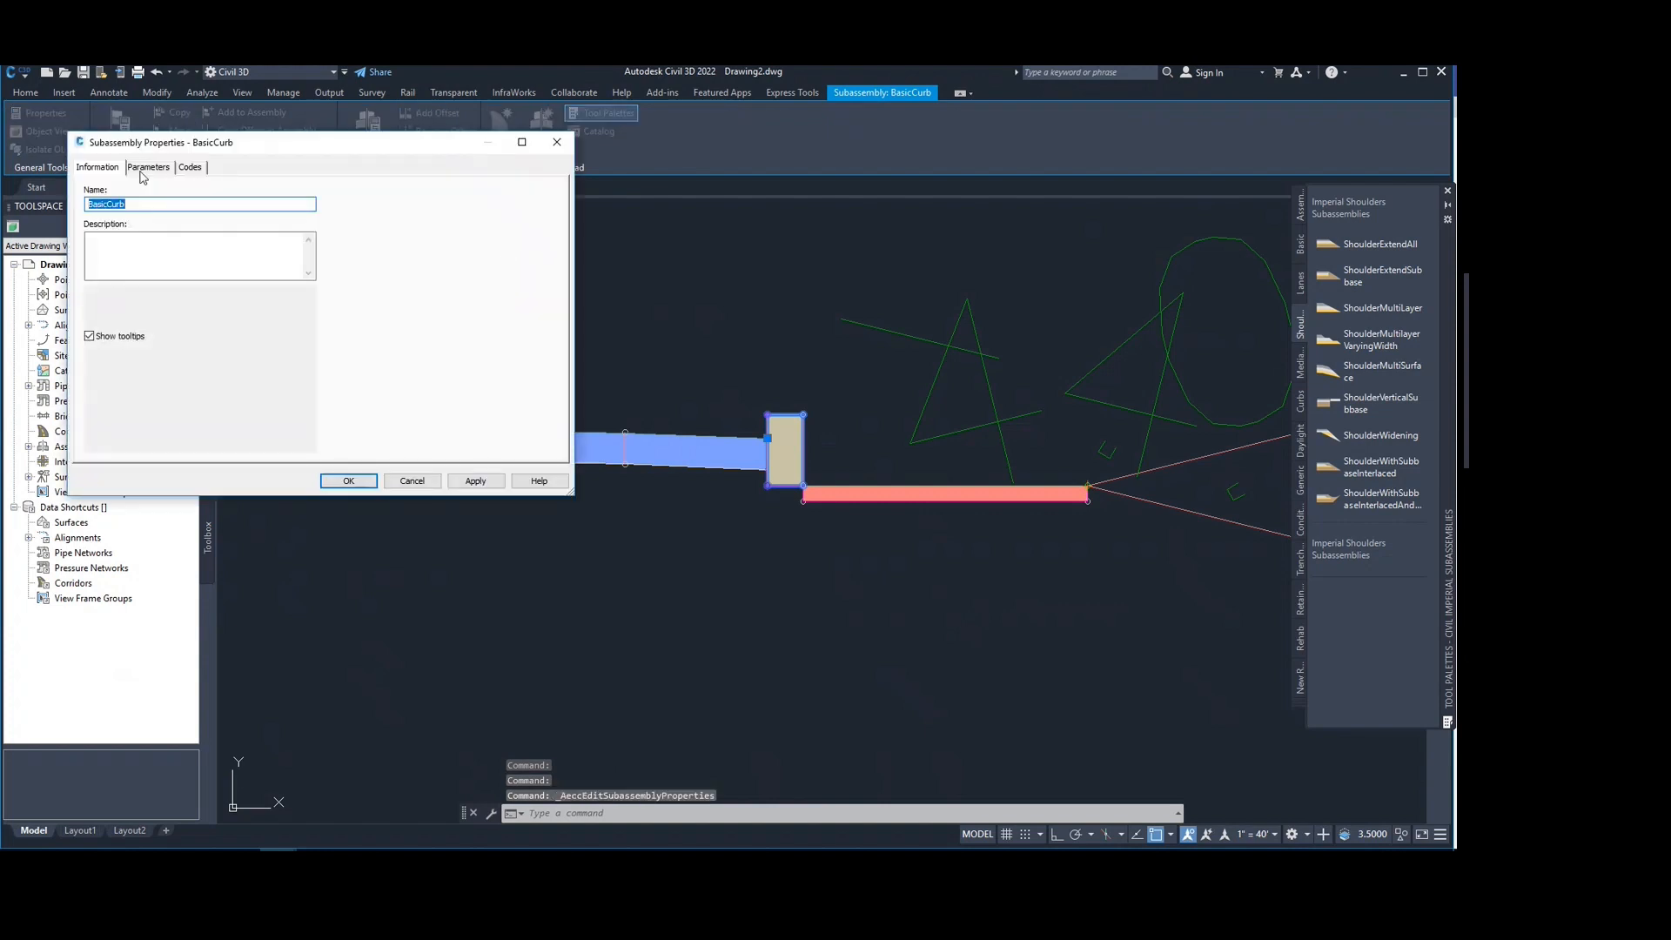
left_click(148, 168)
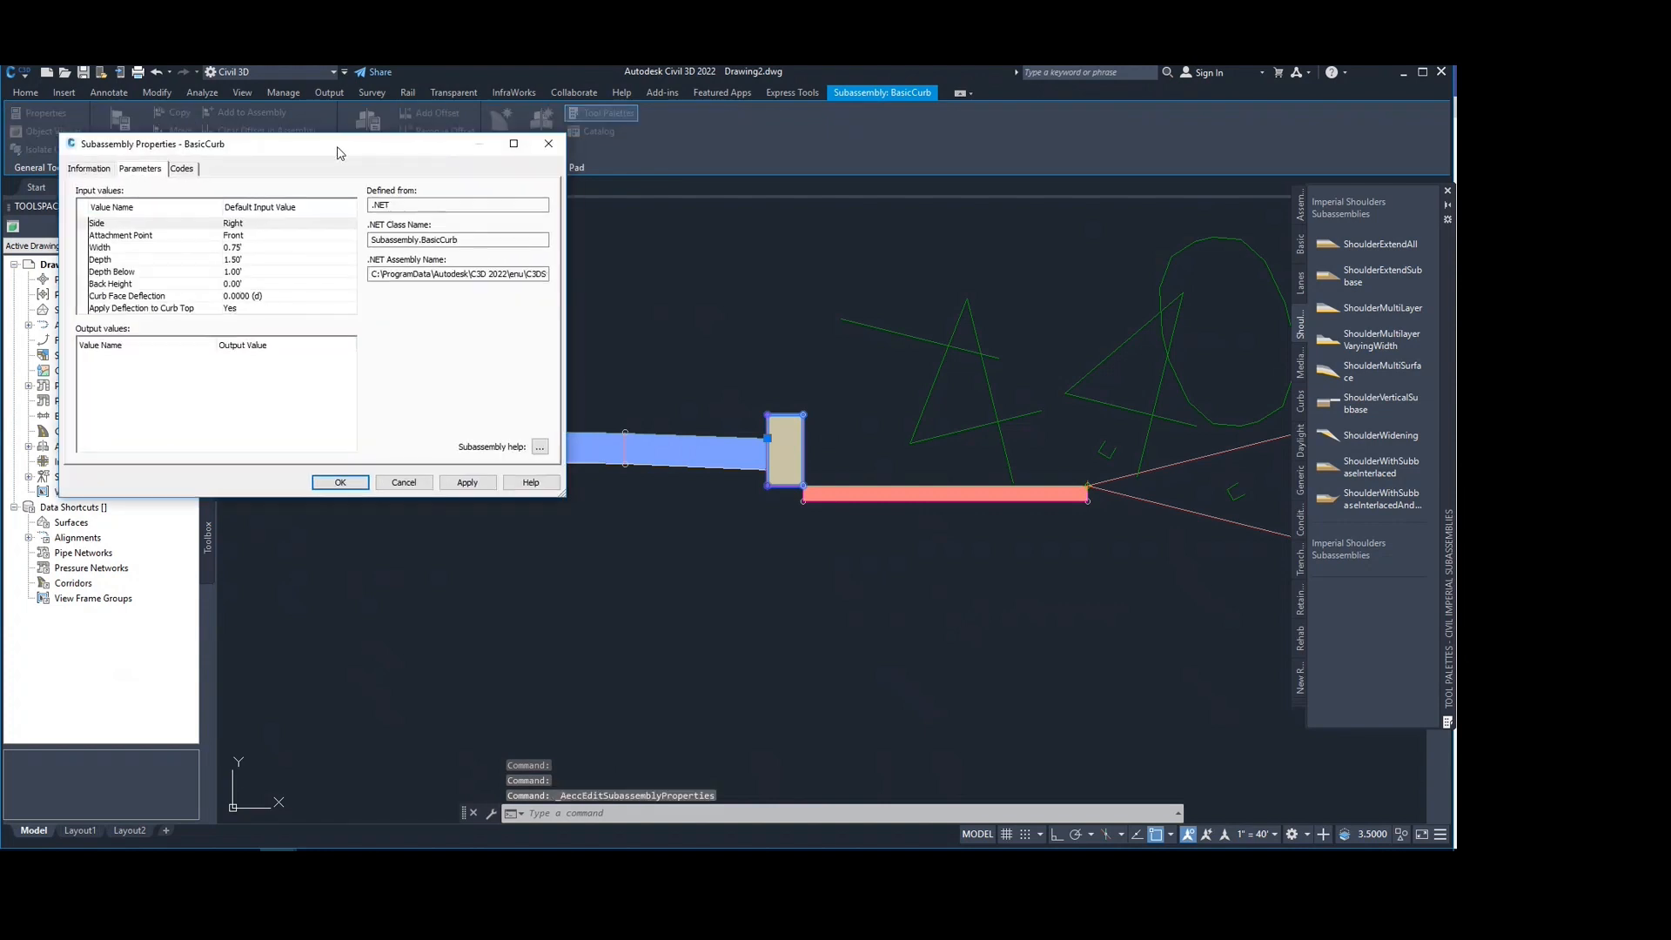
left_click_drag(347, 149, 322, 169)
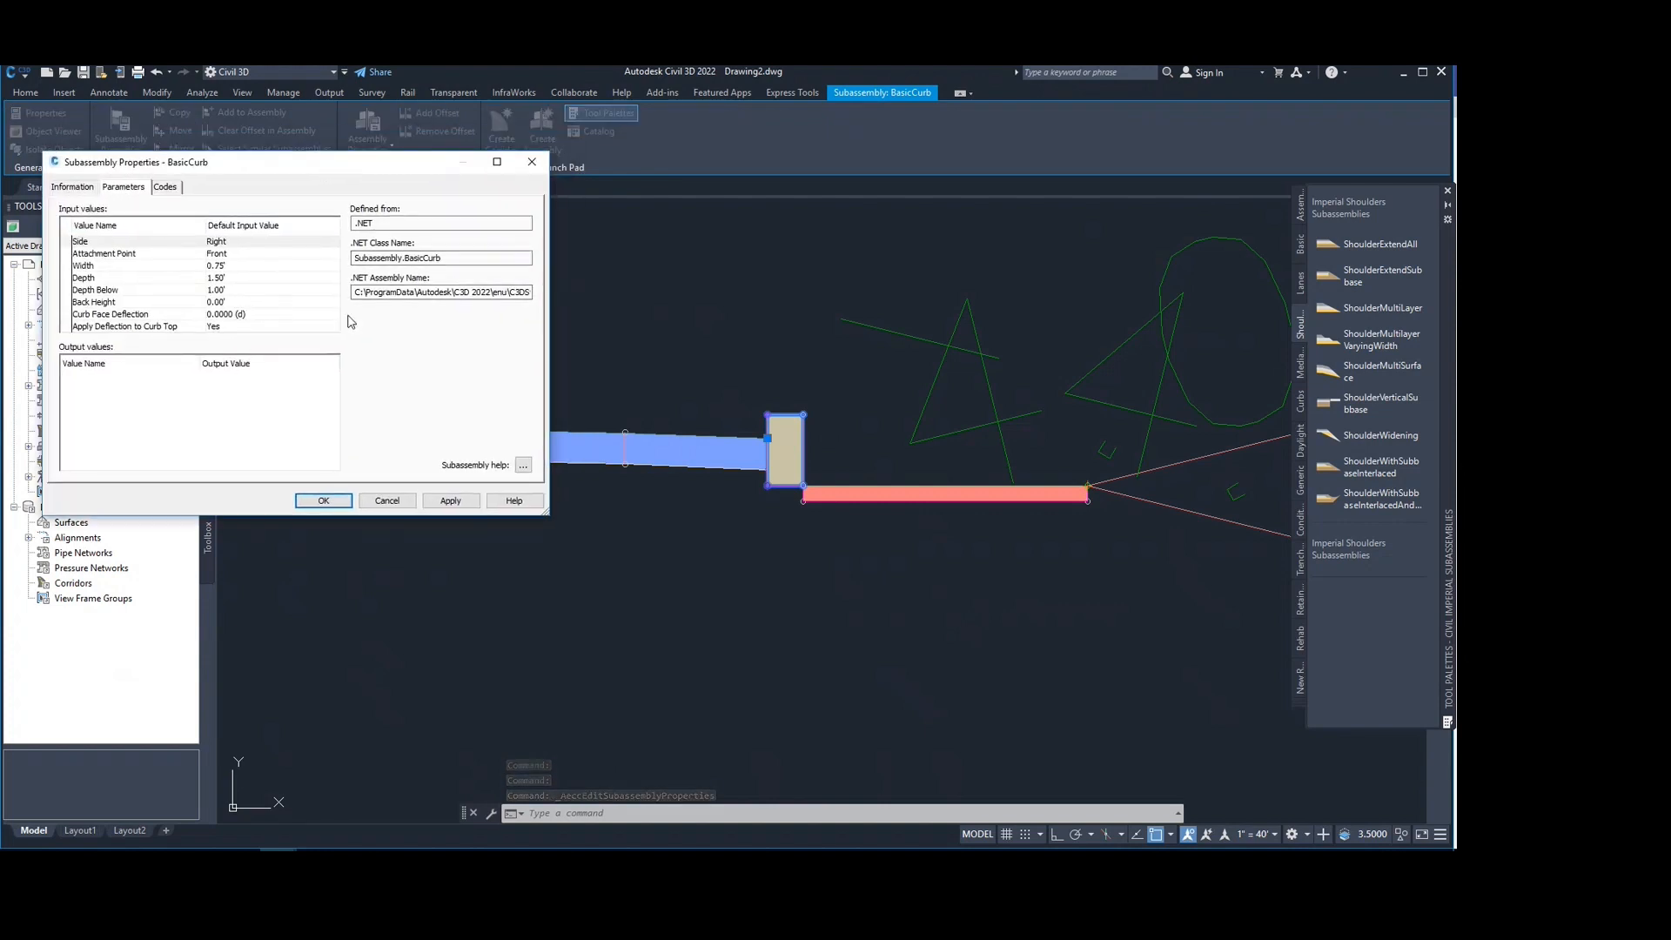
left_click(237, 255)
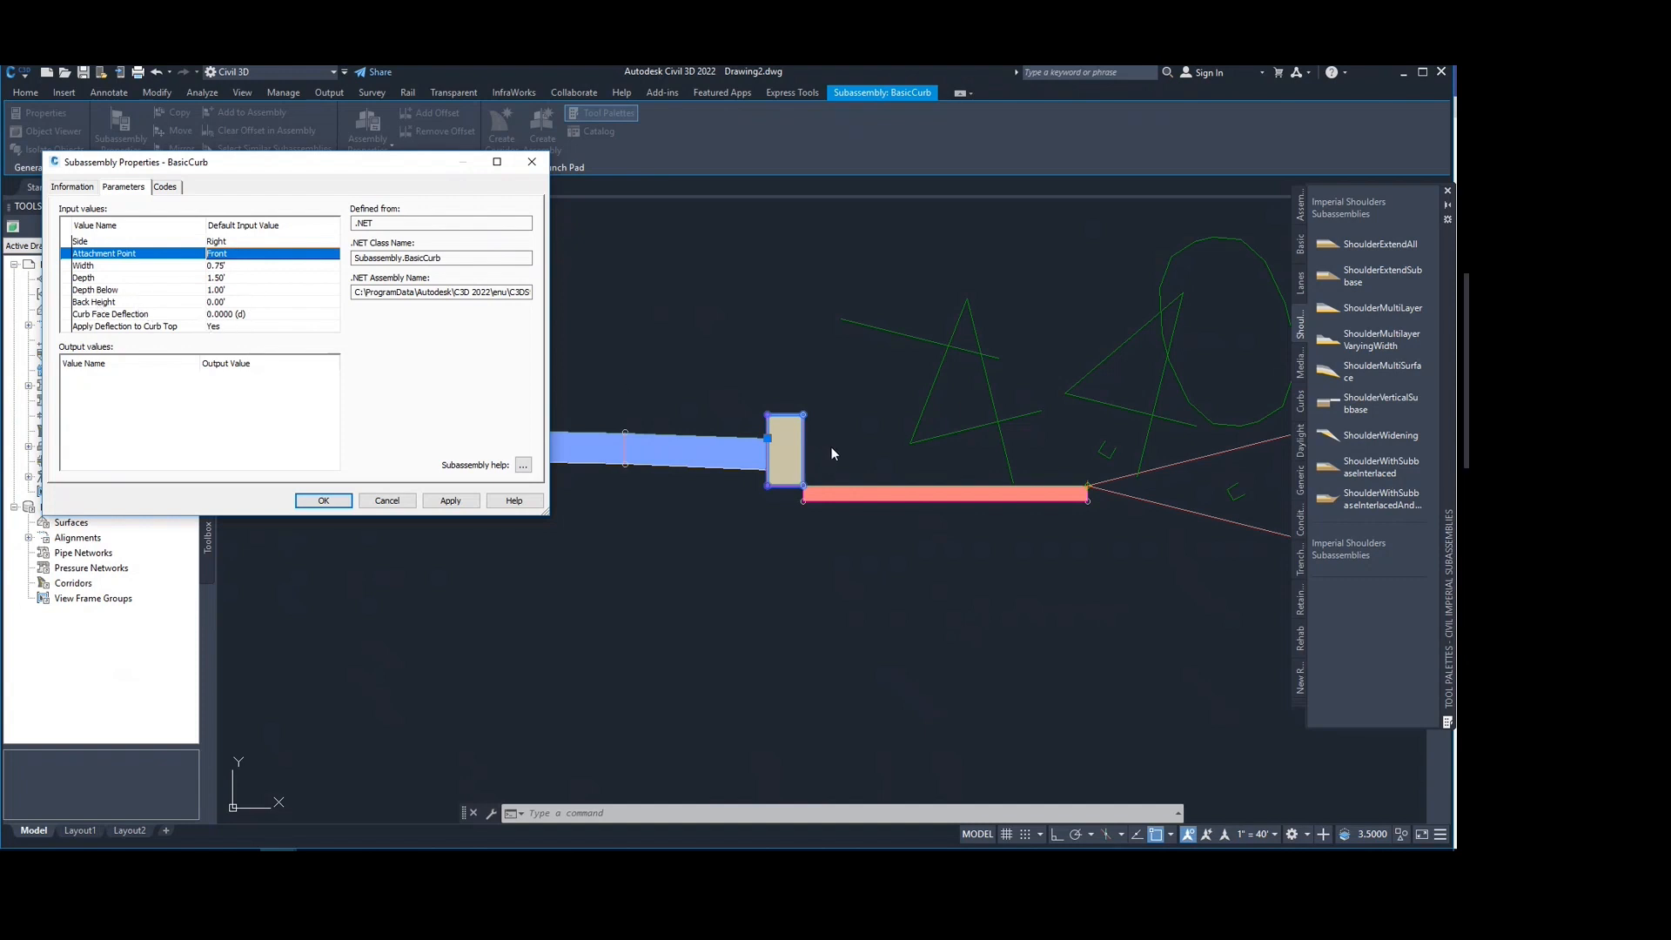
left_click(532, 161)
Step: Examine the upper and lower back points of the right BasicCurb and where the BasicSidewalk attaches to it
middle_click_drag(834, 486, 567, 520)
scroll(666, 497, "up", 2)
scroll(566, 511, "down", 1)
scroll(566, 513, "down", 2)
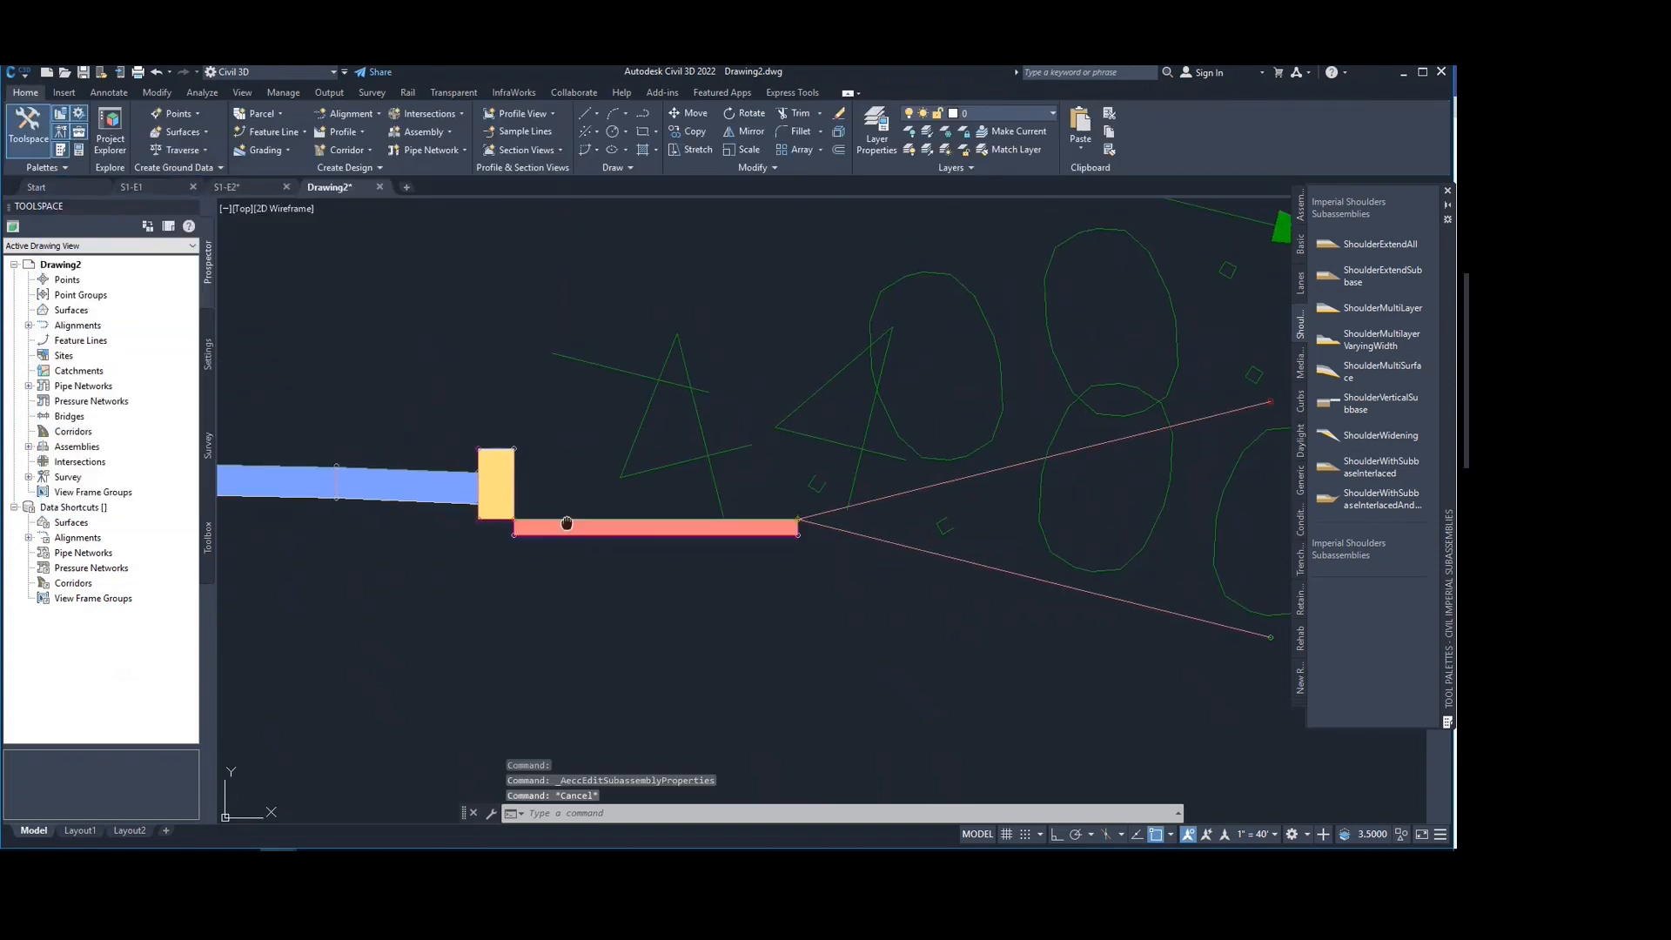
scroll(560, 527, "up", 4)
middle_click_drag(528, 521, 445, 551)
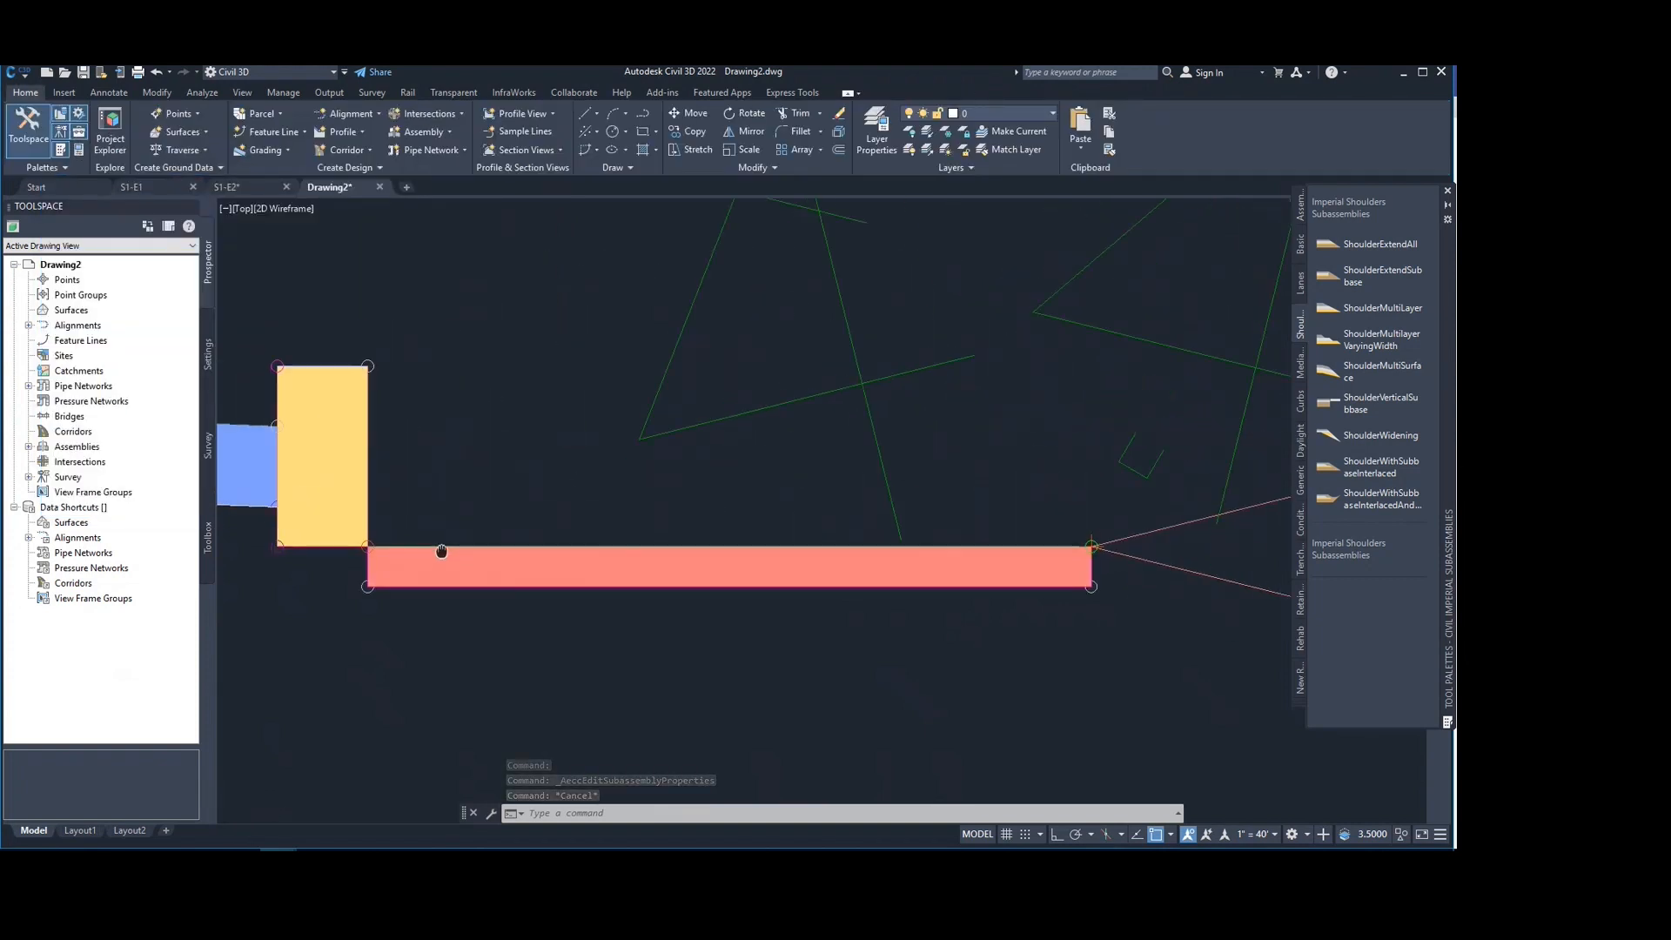
left_click(365, 451)
key("Escape")
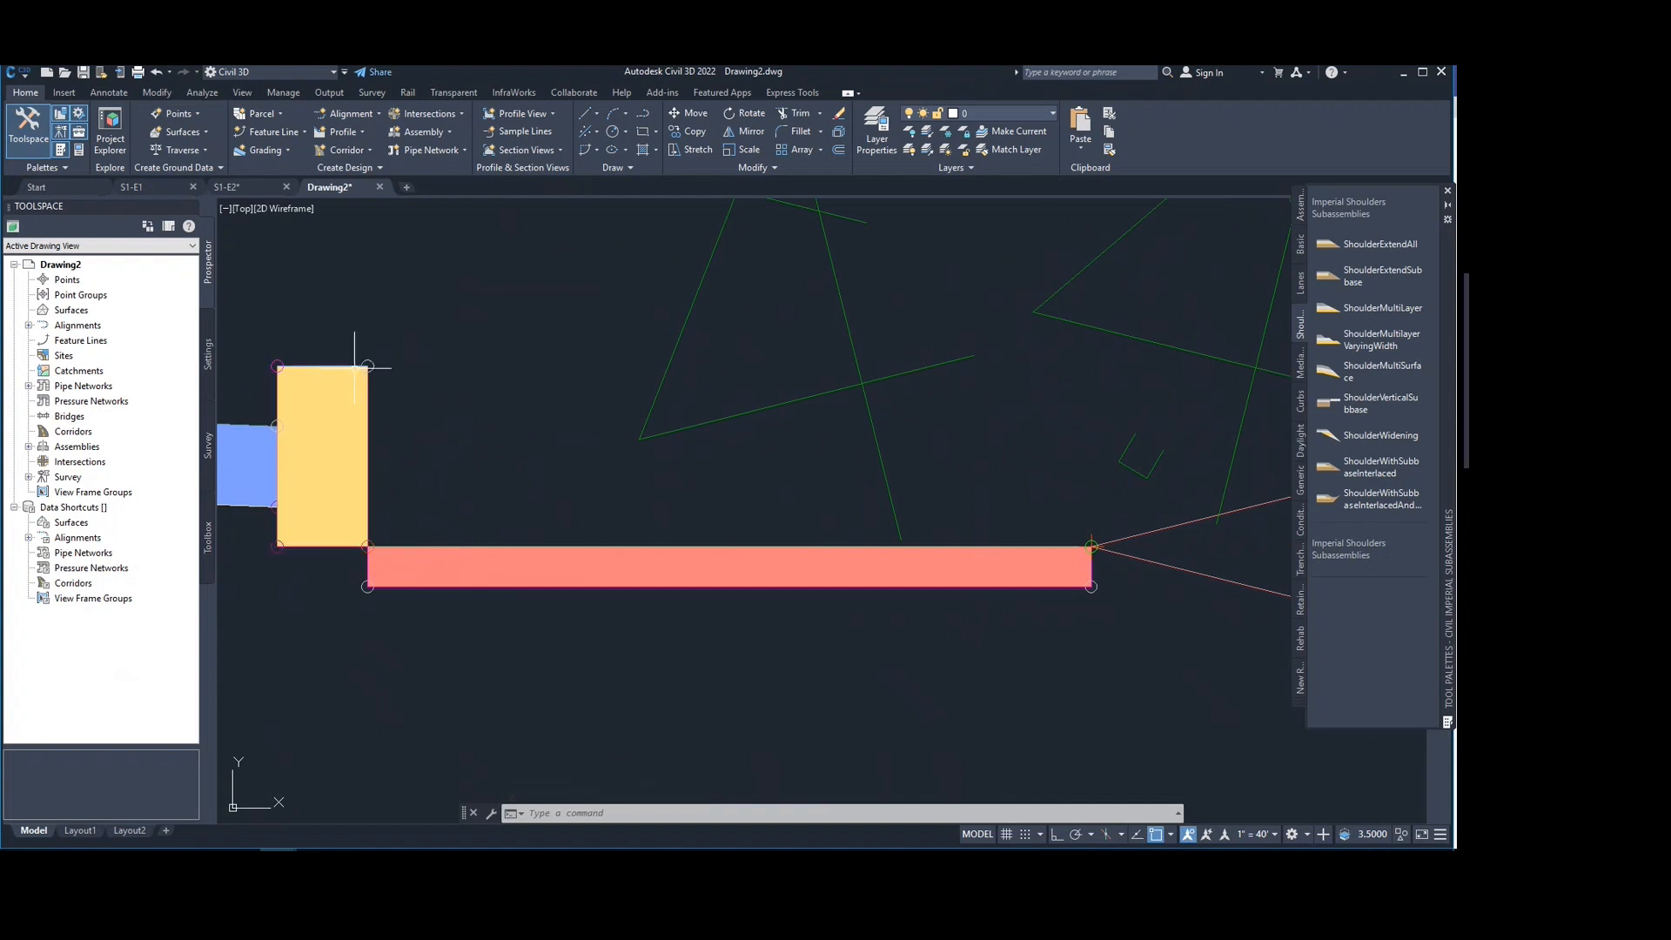
middle_click_drag(400, 376, 506, 381)
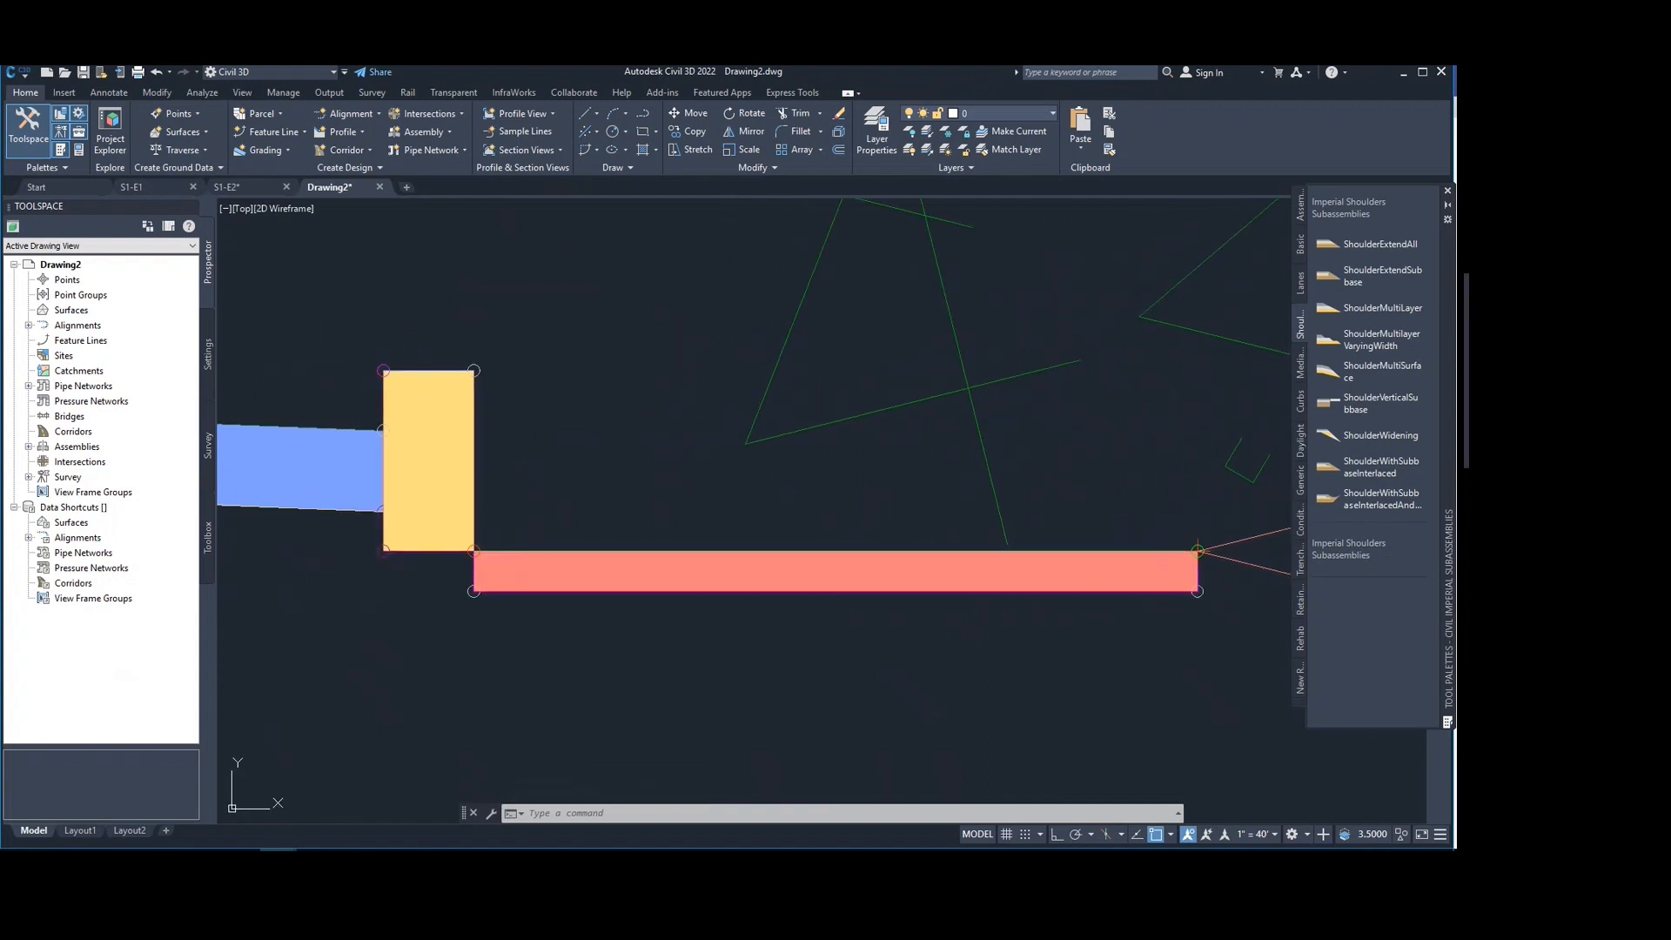
middle_click_drag(487, 566, 476, 539)
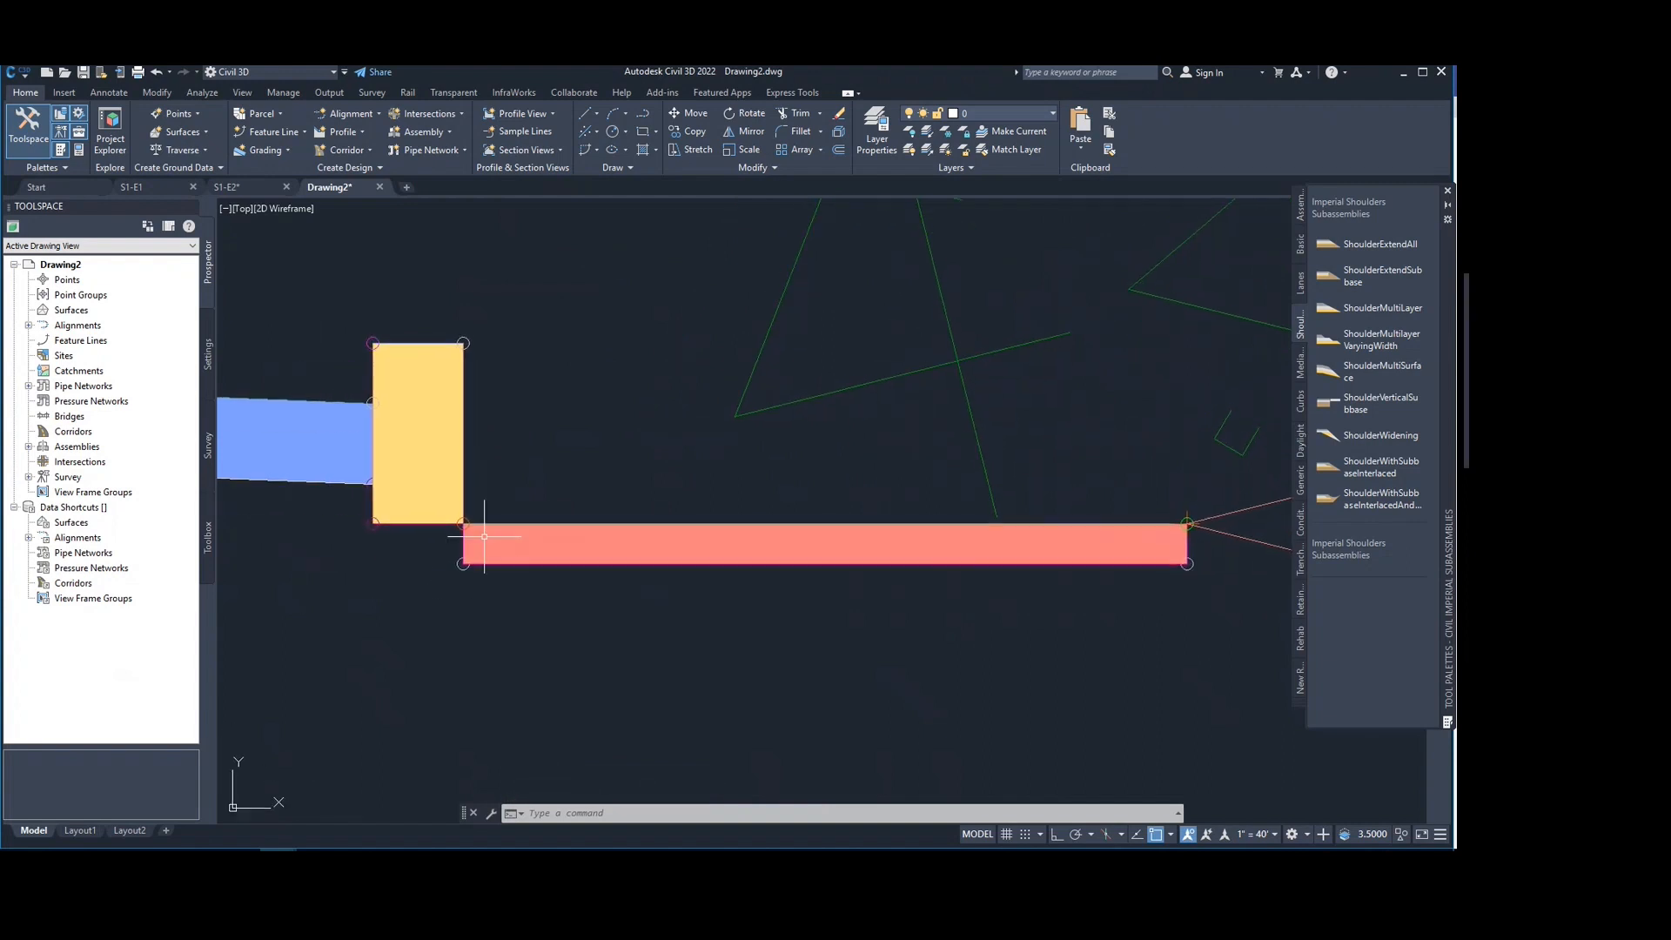
left_click(463, 339)
key("Escape")
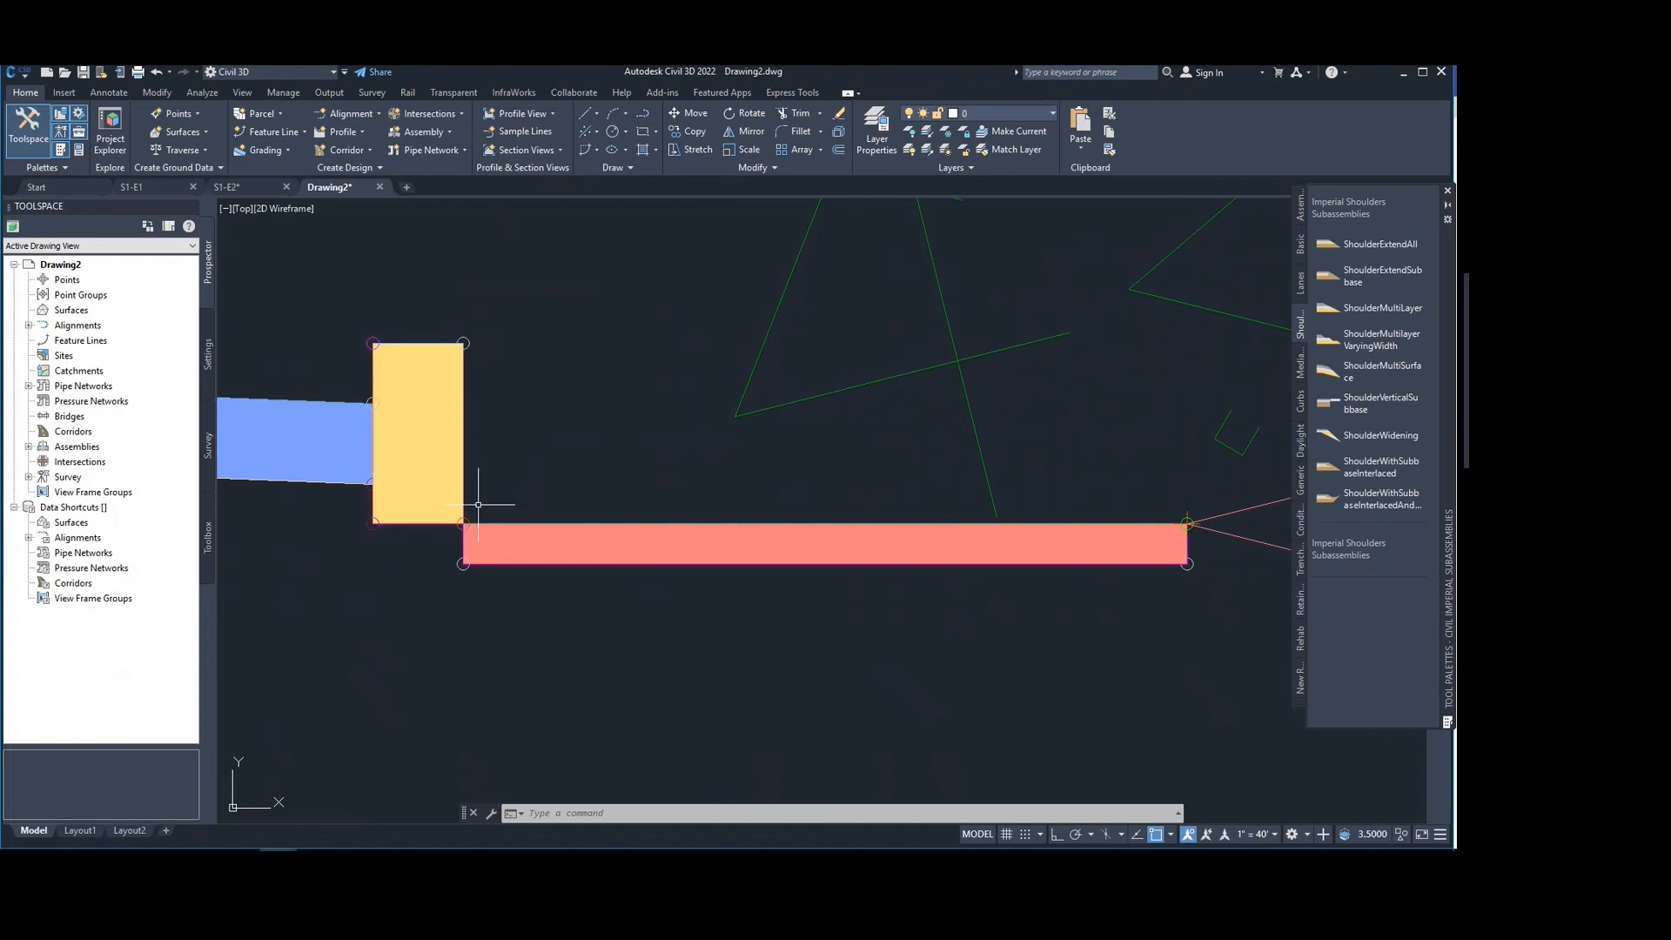
left_click(475, 526)
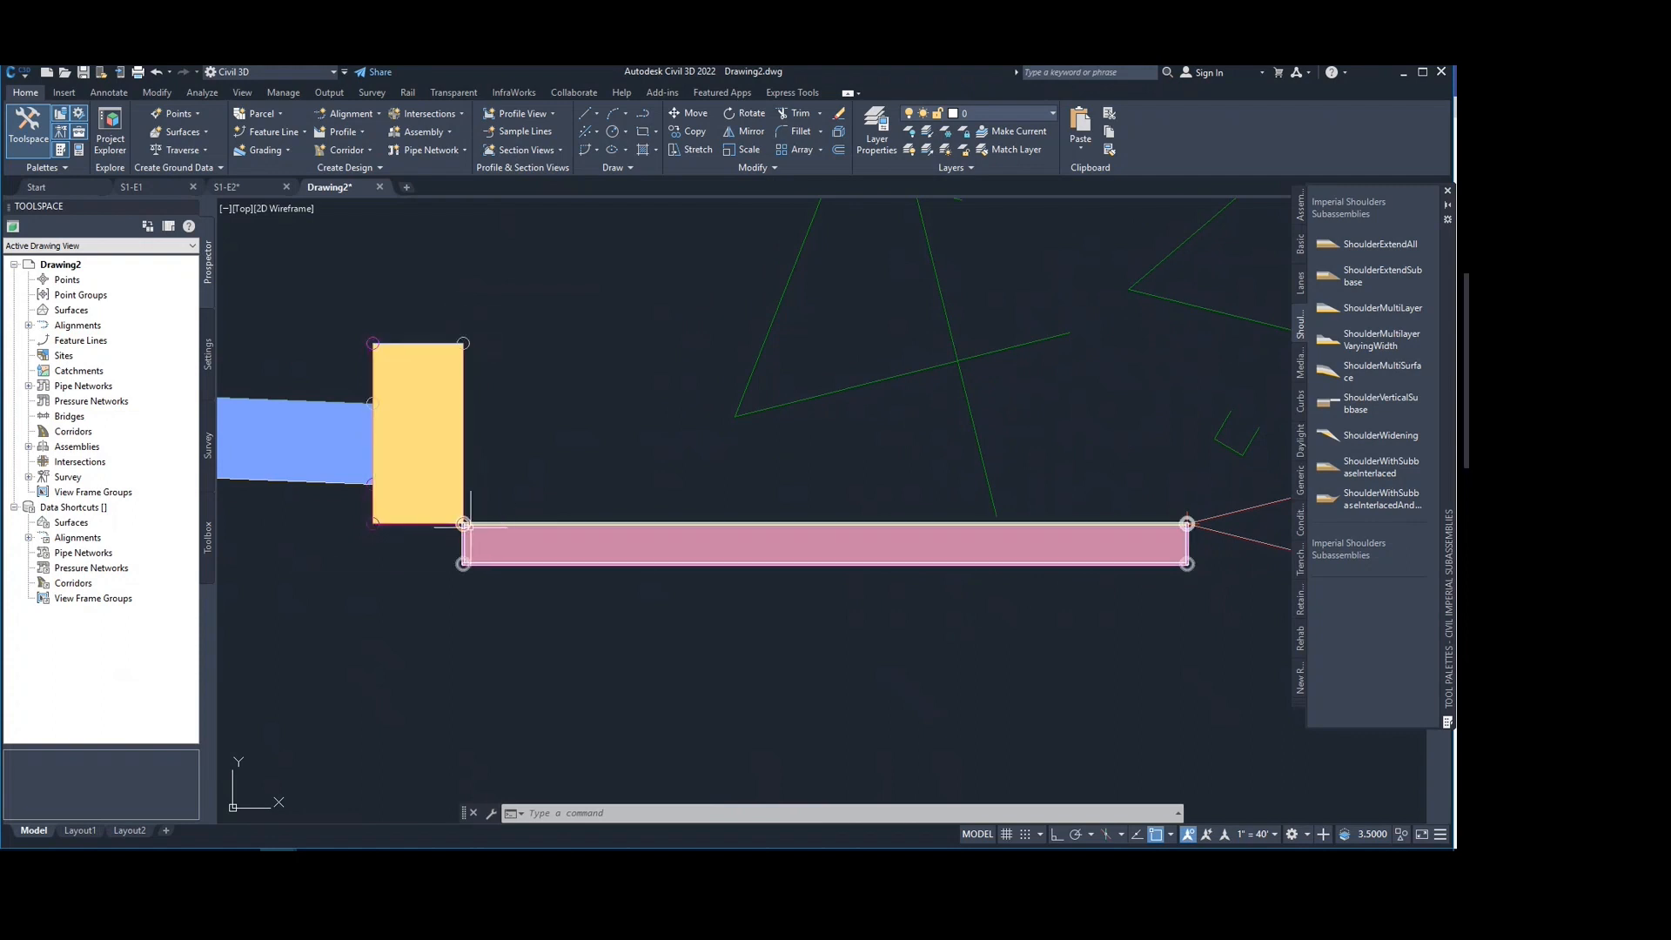
Step: Open the input parameters in the subassembly properties of the yellow BasicCurb beside the lane
key("Escape")
middle_click_drag(472, 398, 484, 409)
scroll(484, 409, "up", 4)
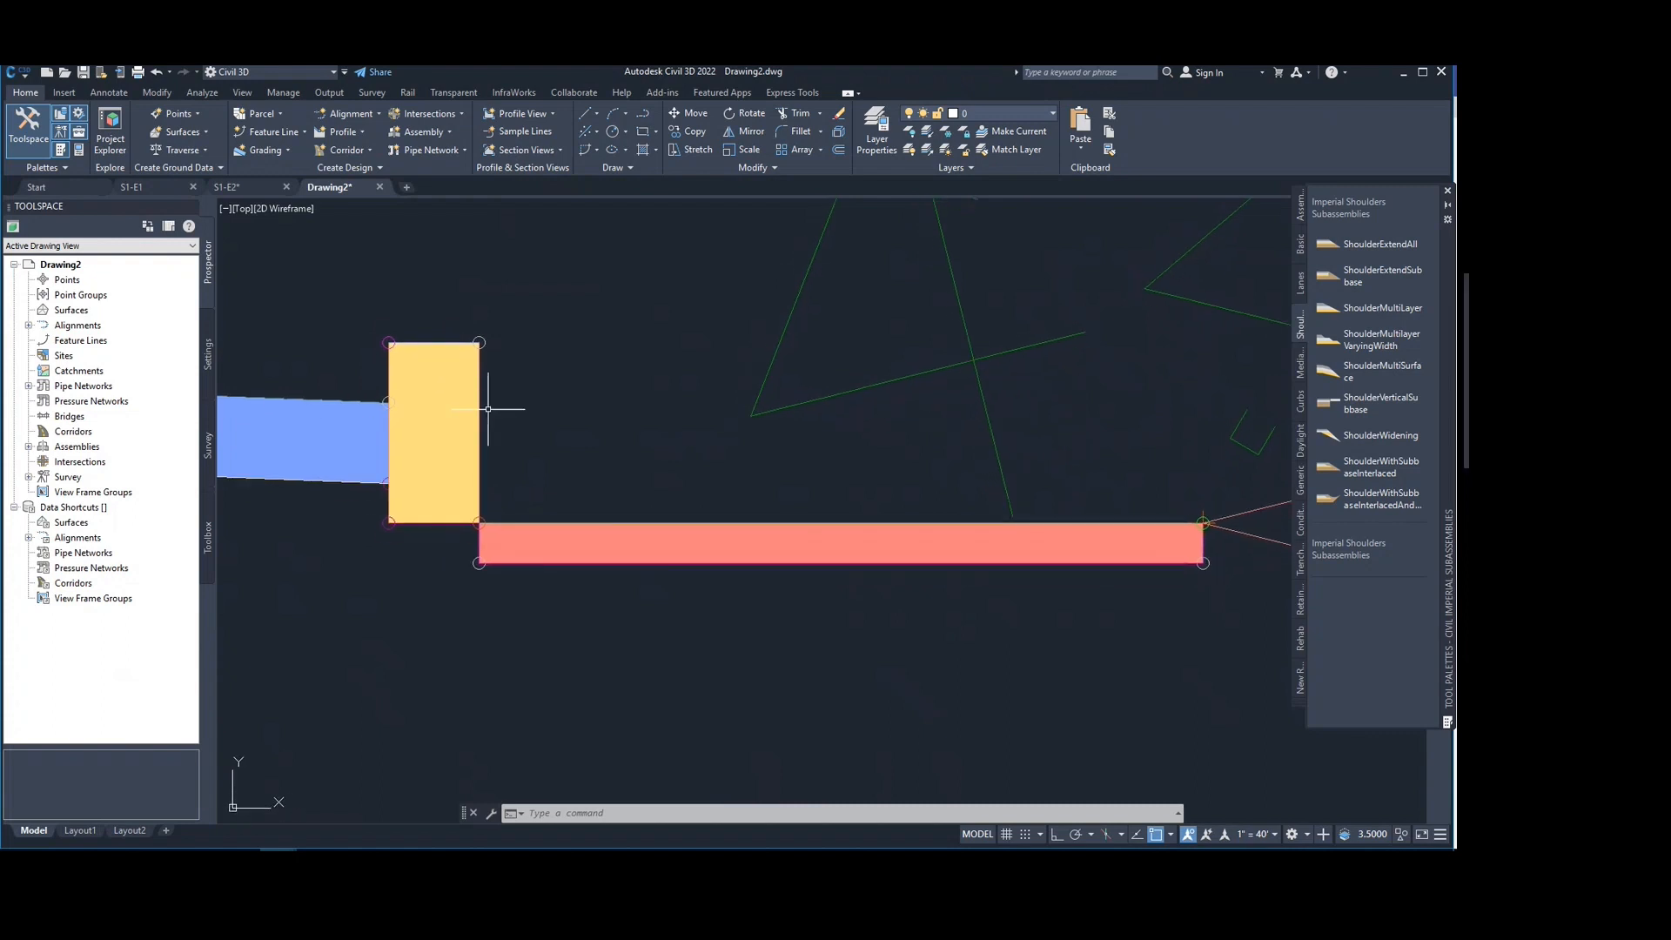
scroll(518, 466, "down", 4)
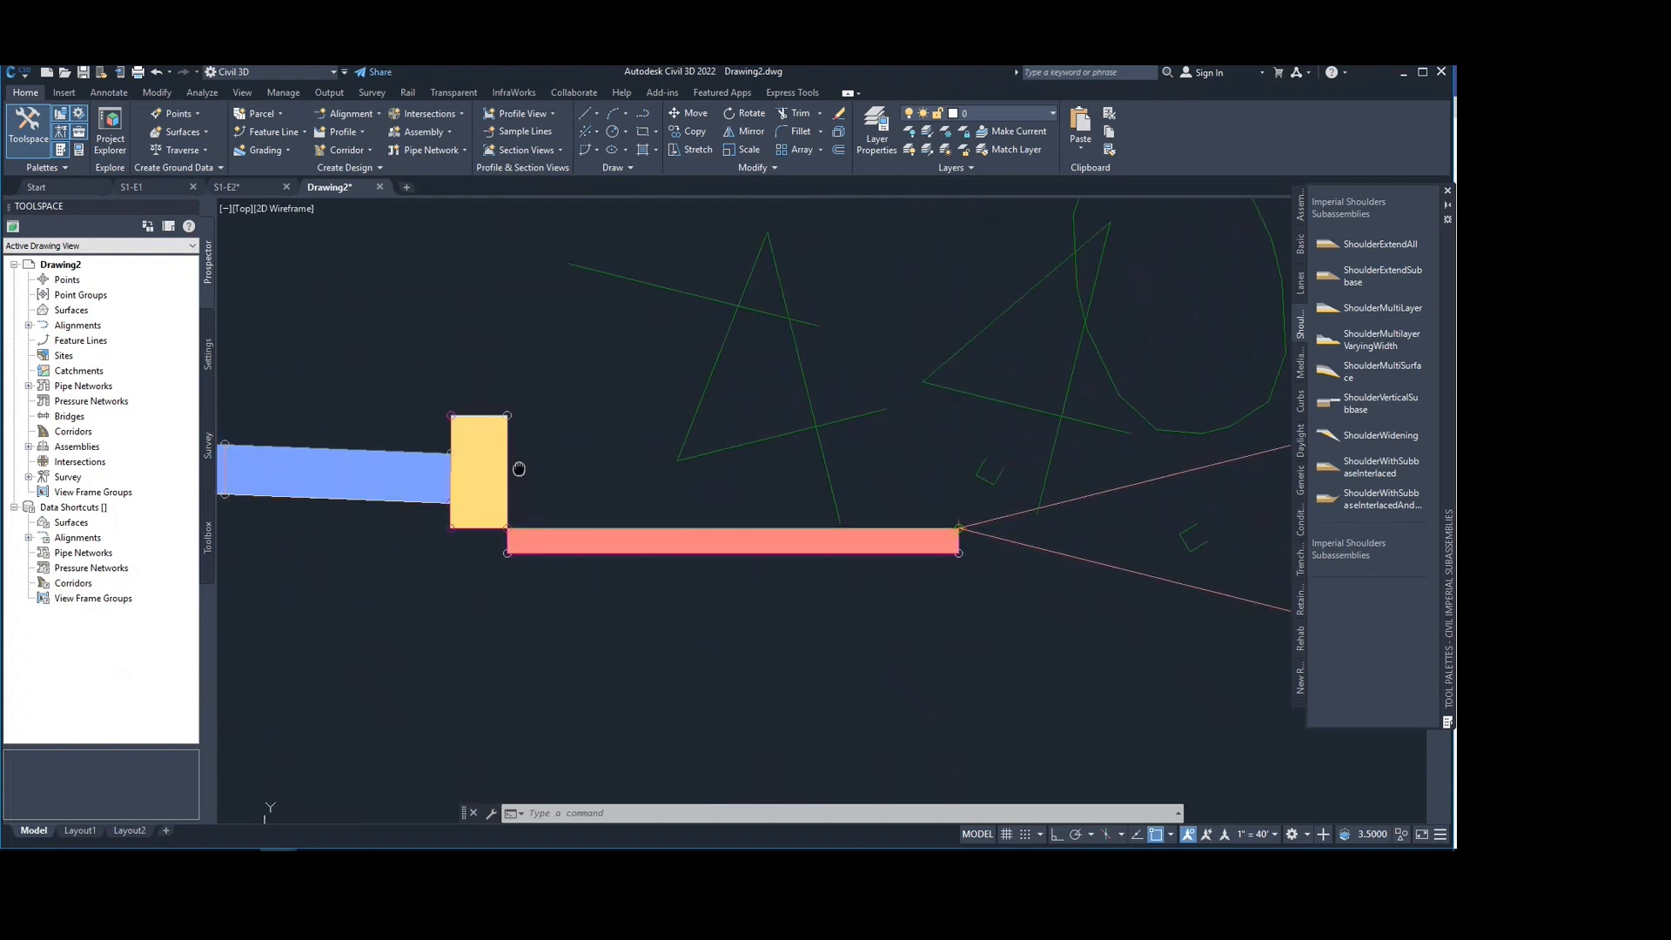
left_click(467, 429)
left_click(413, 350)
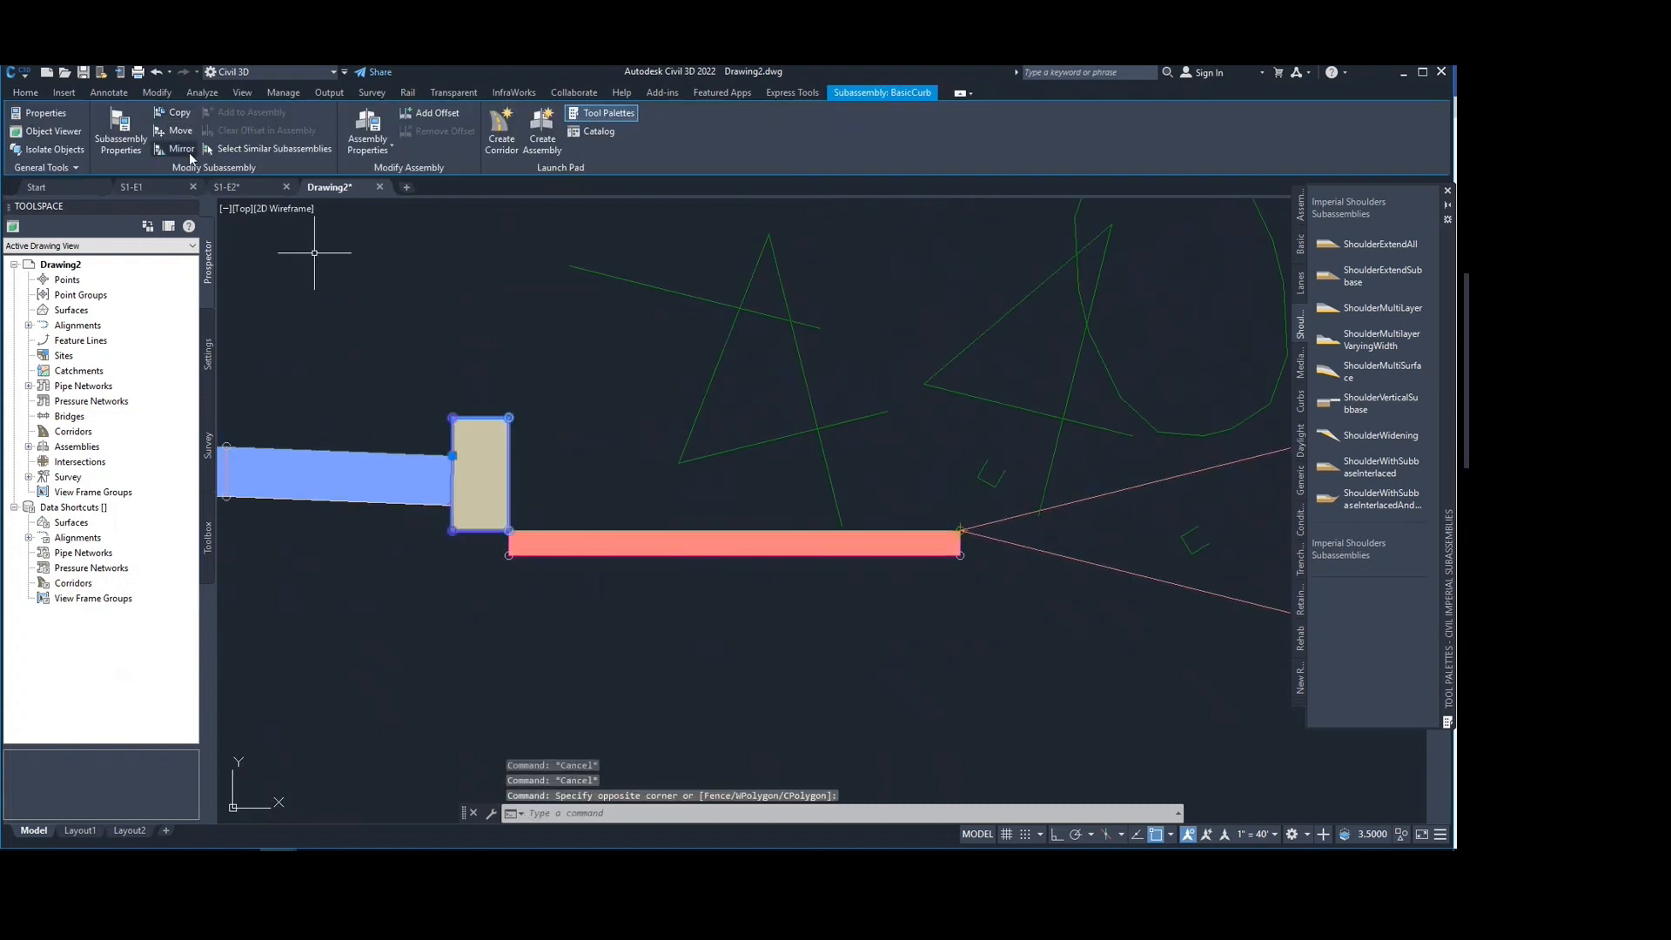
left_click(123, 128)
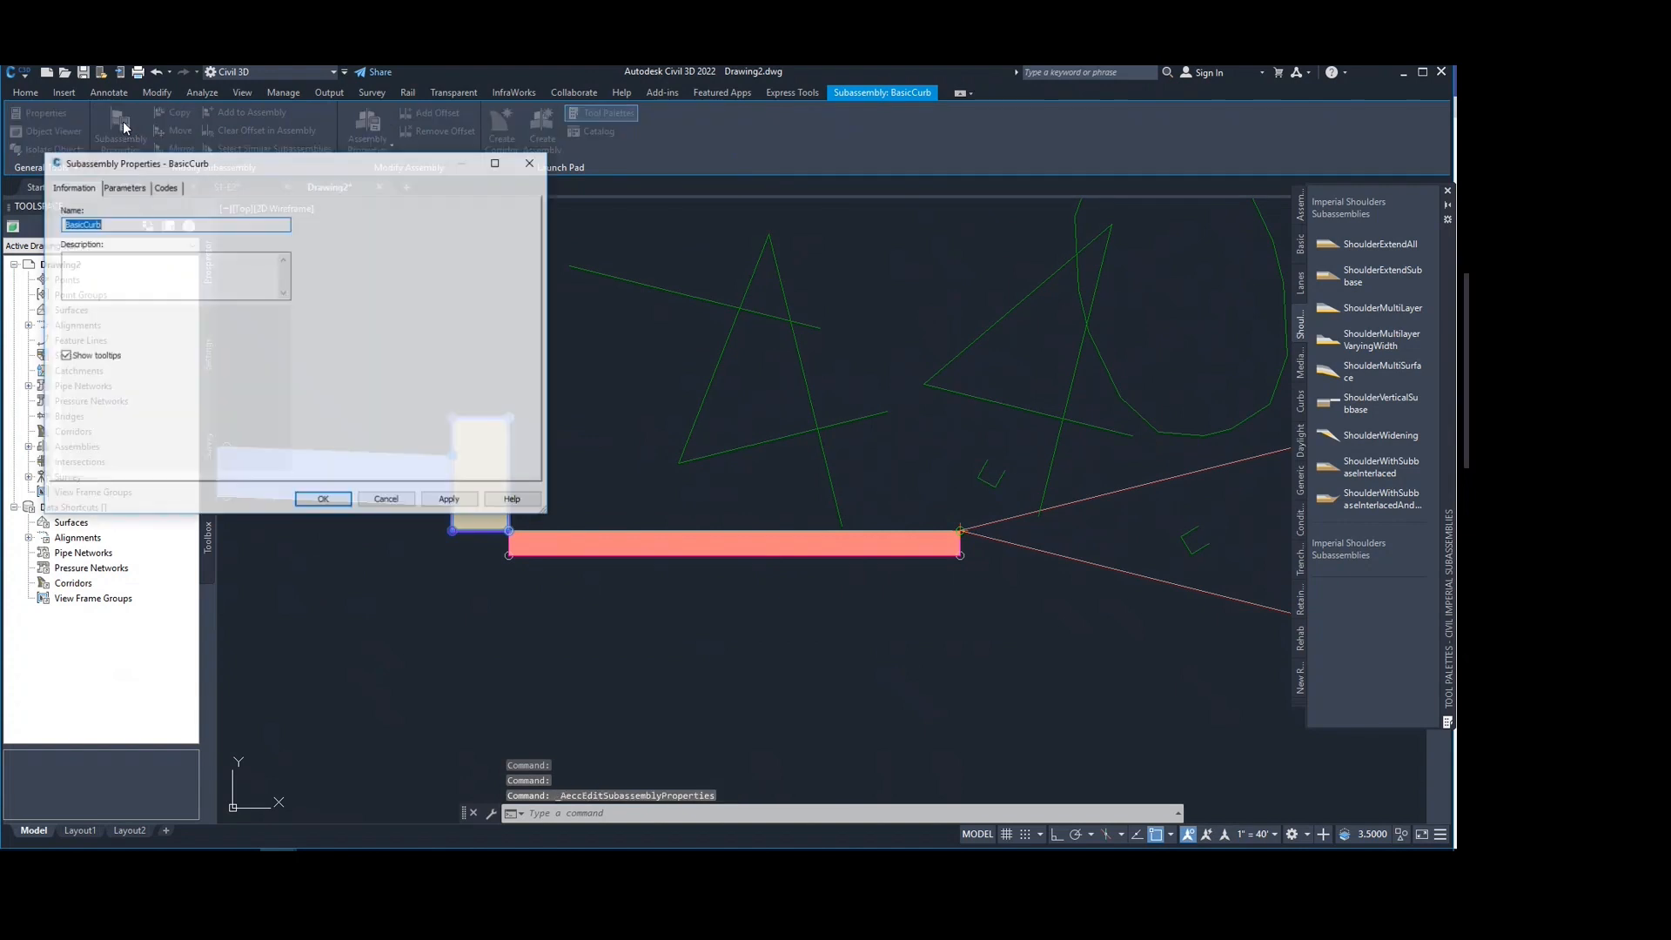
left_click(133, 188)
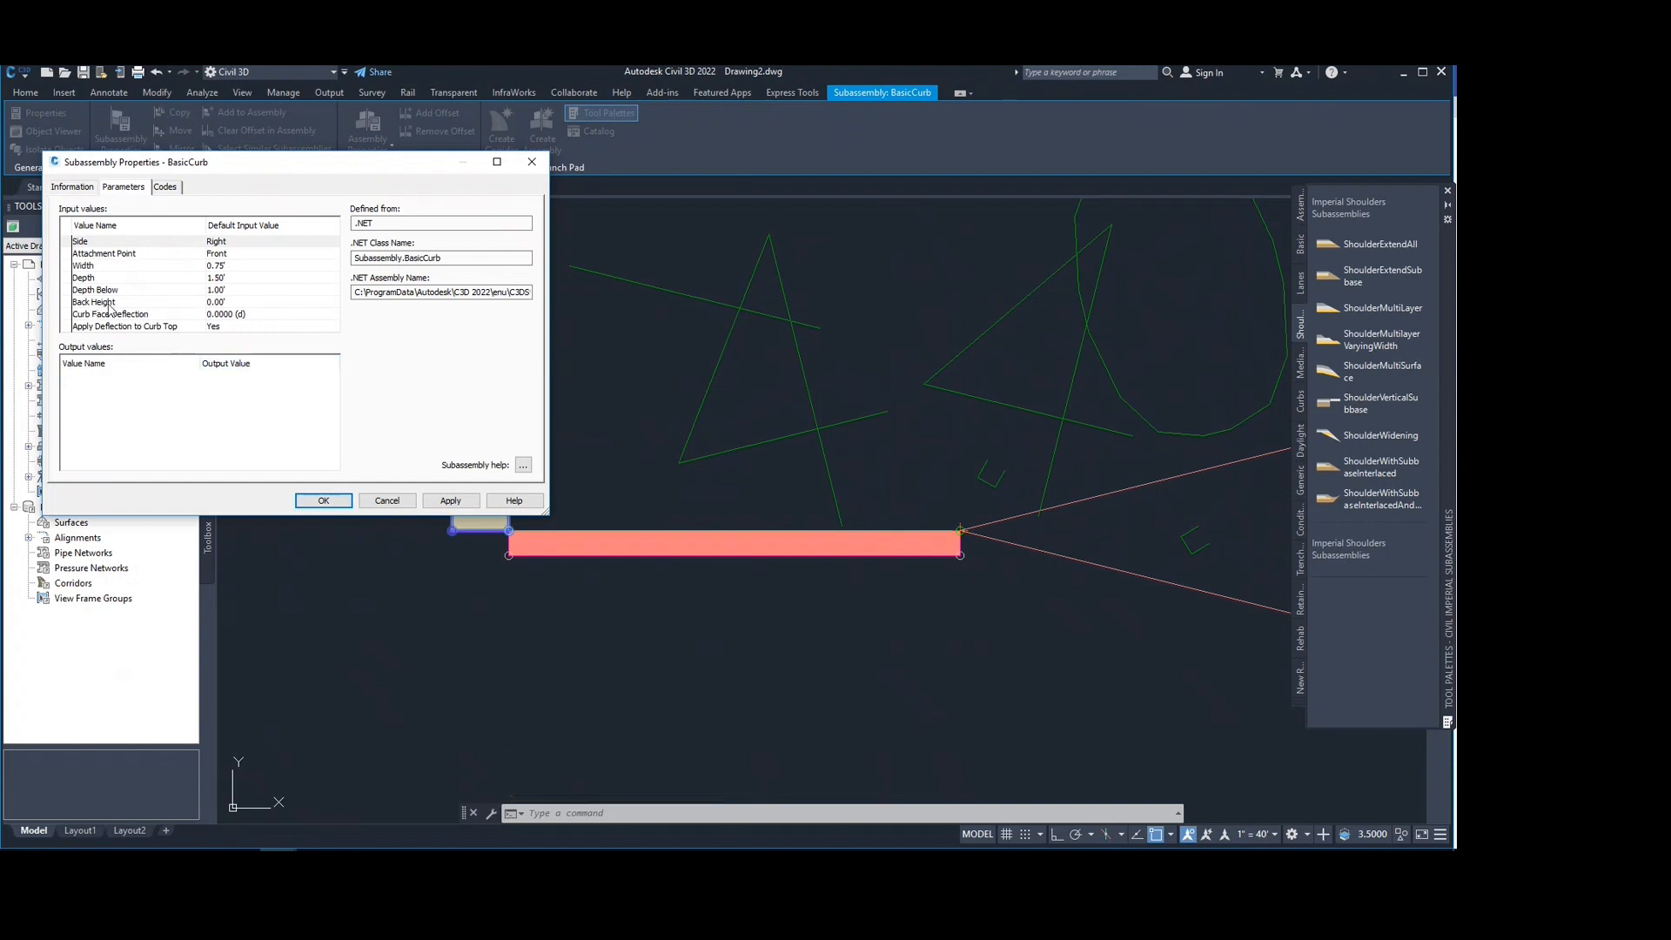
Step: Set the curb's Back Height to 1.00' and apply it, keeping the properties dialog clear of the drawn curb
left_click(135, 304)
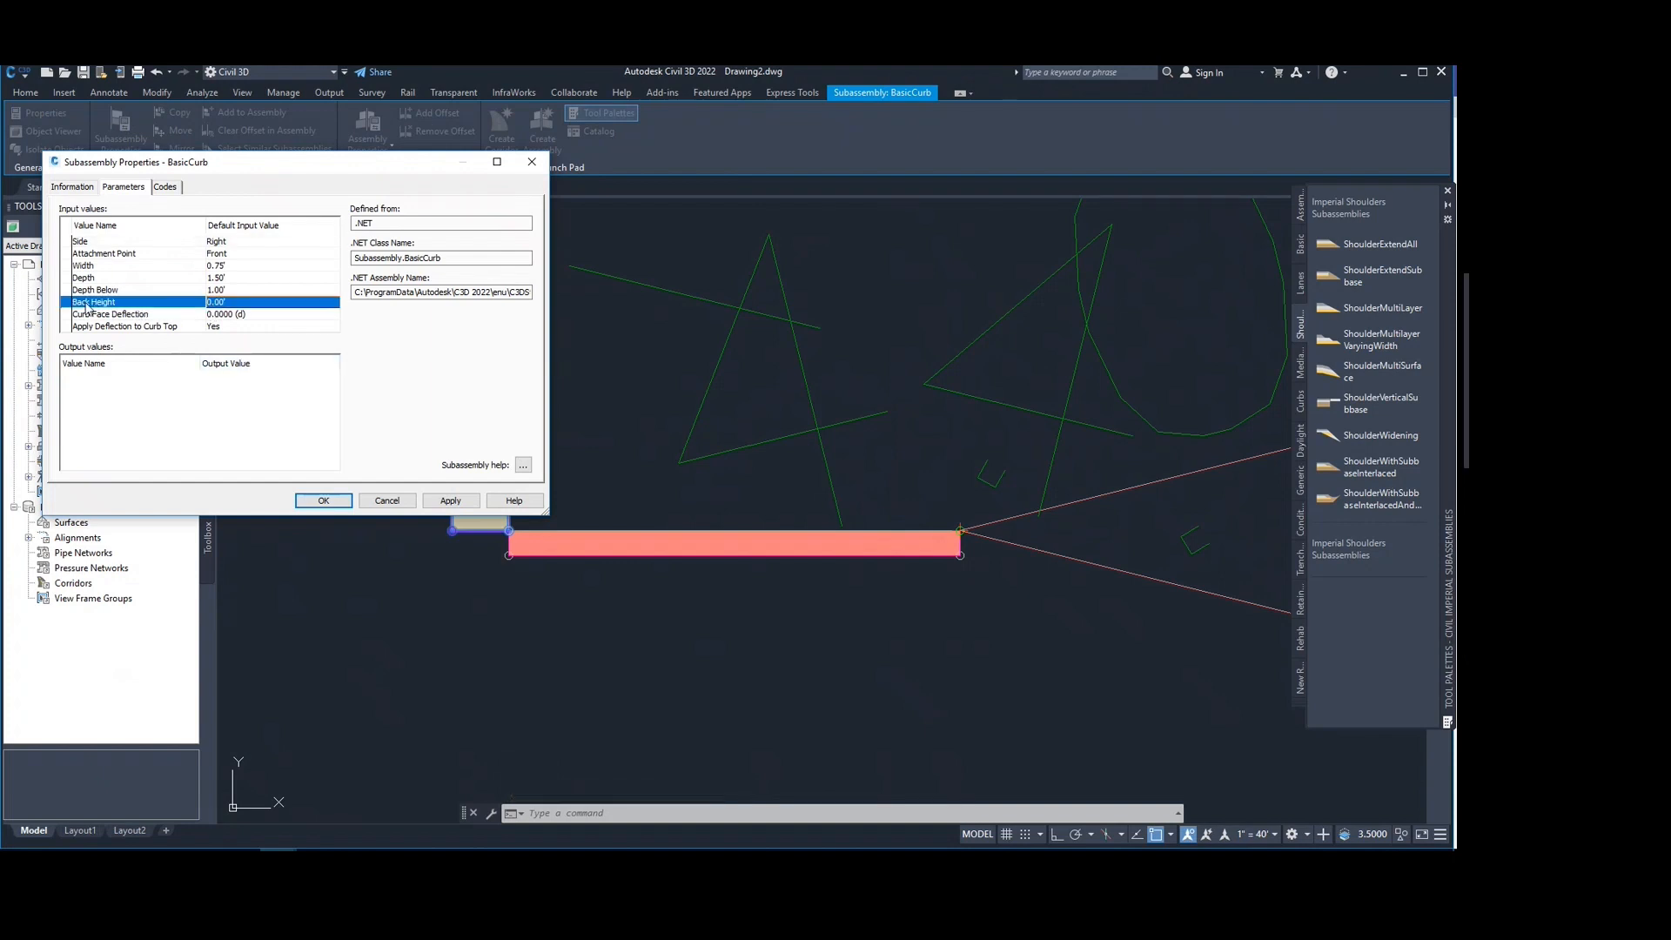
left_click(235, 304)
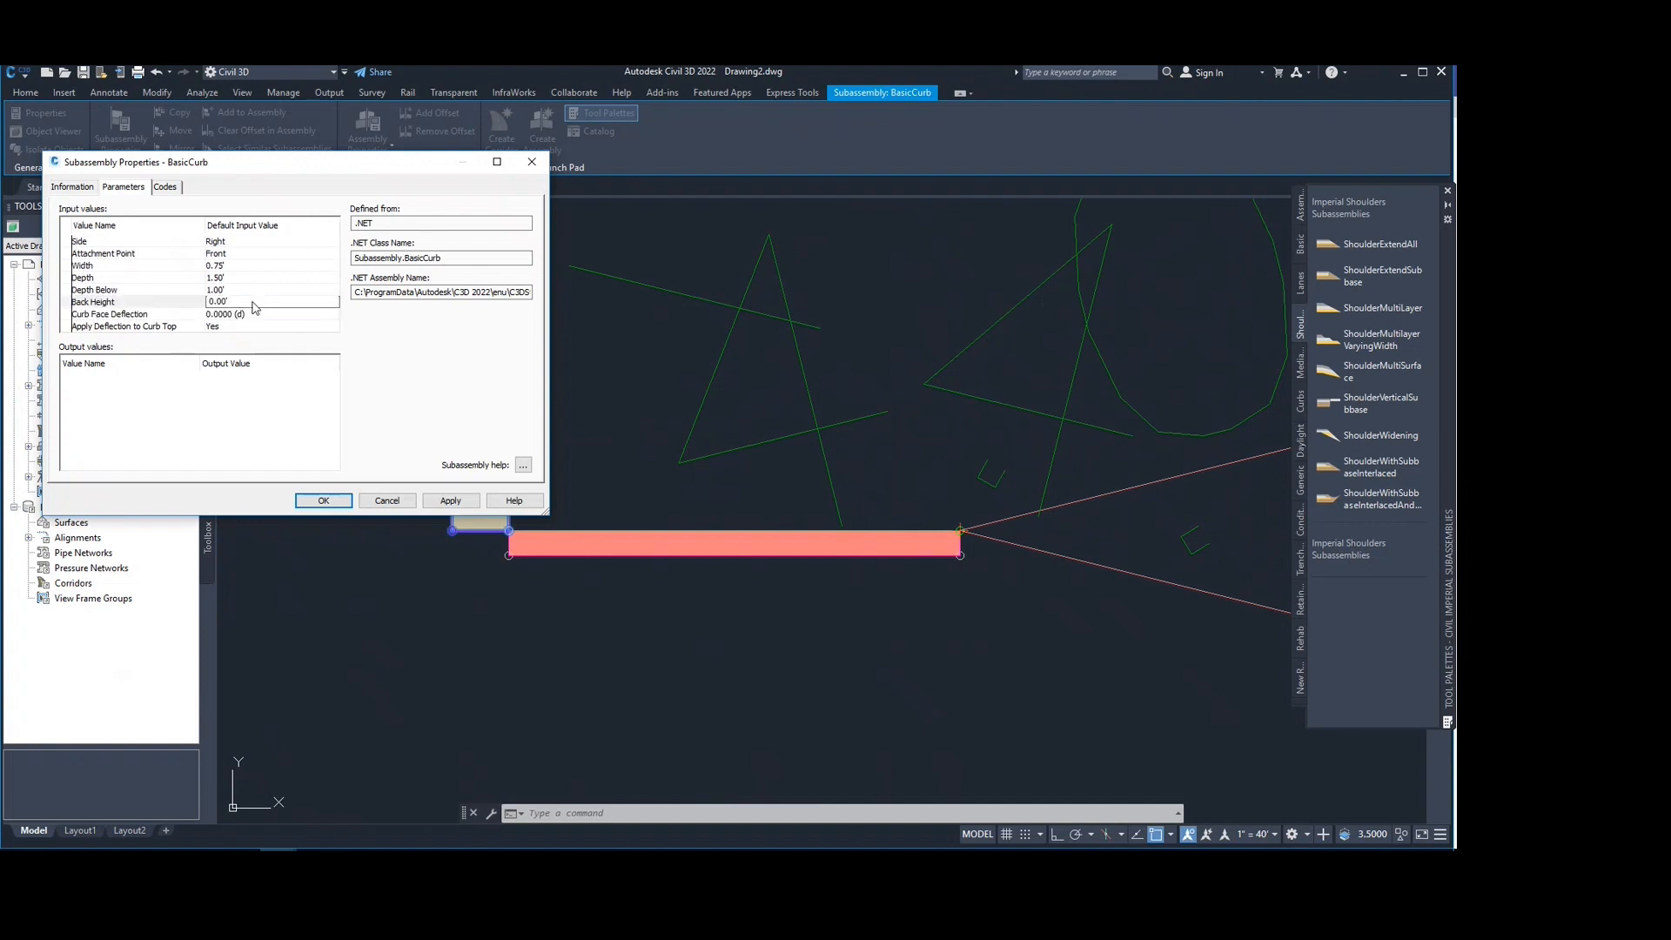
type("1")
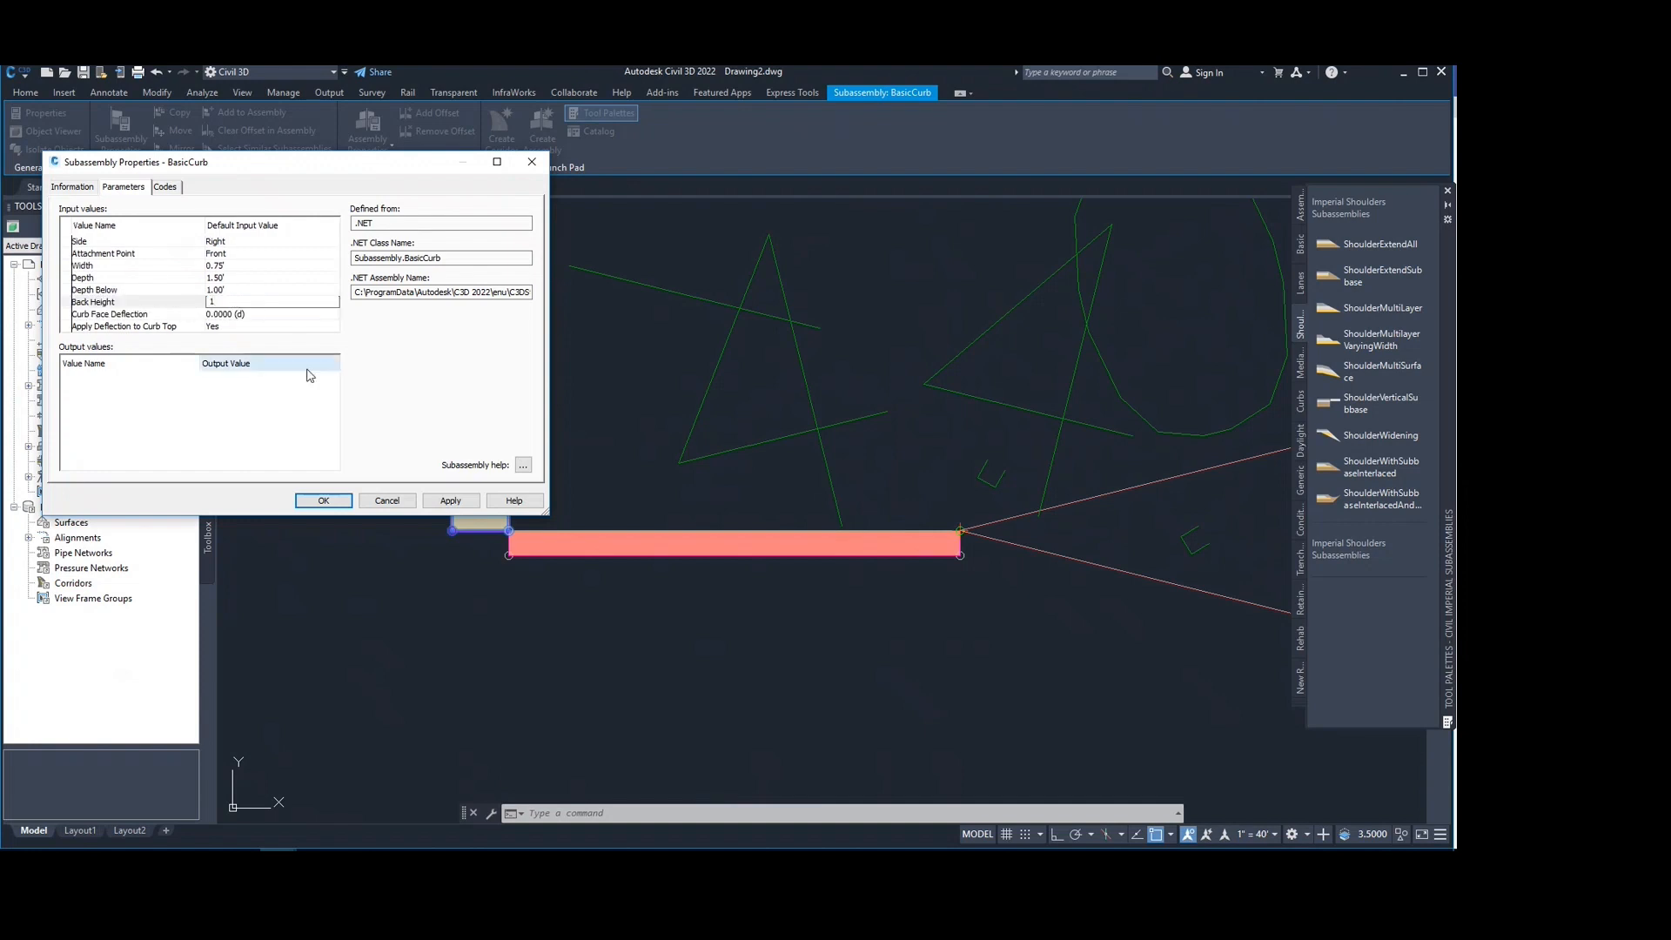
mouse_move(363, 162)
left_mouse_down()
mouse_move(1002, 164)
mouse_move(986, 171)
left_mouse_up()
left_click(1071, 510)
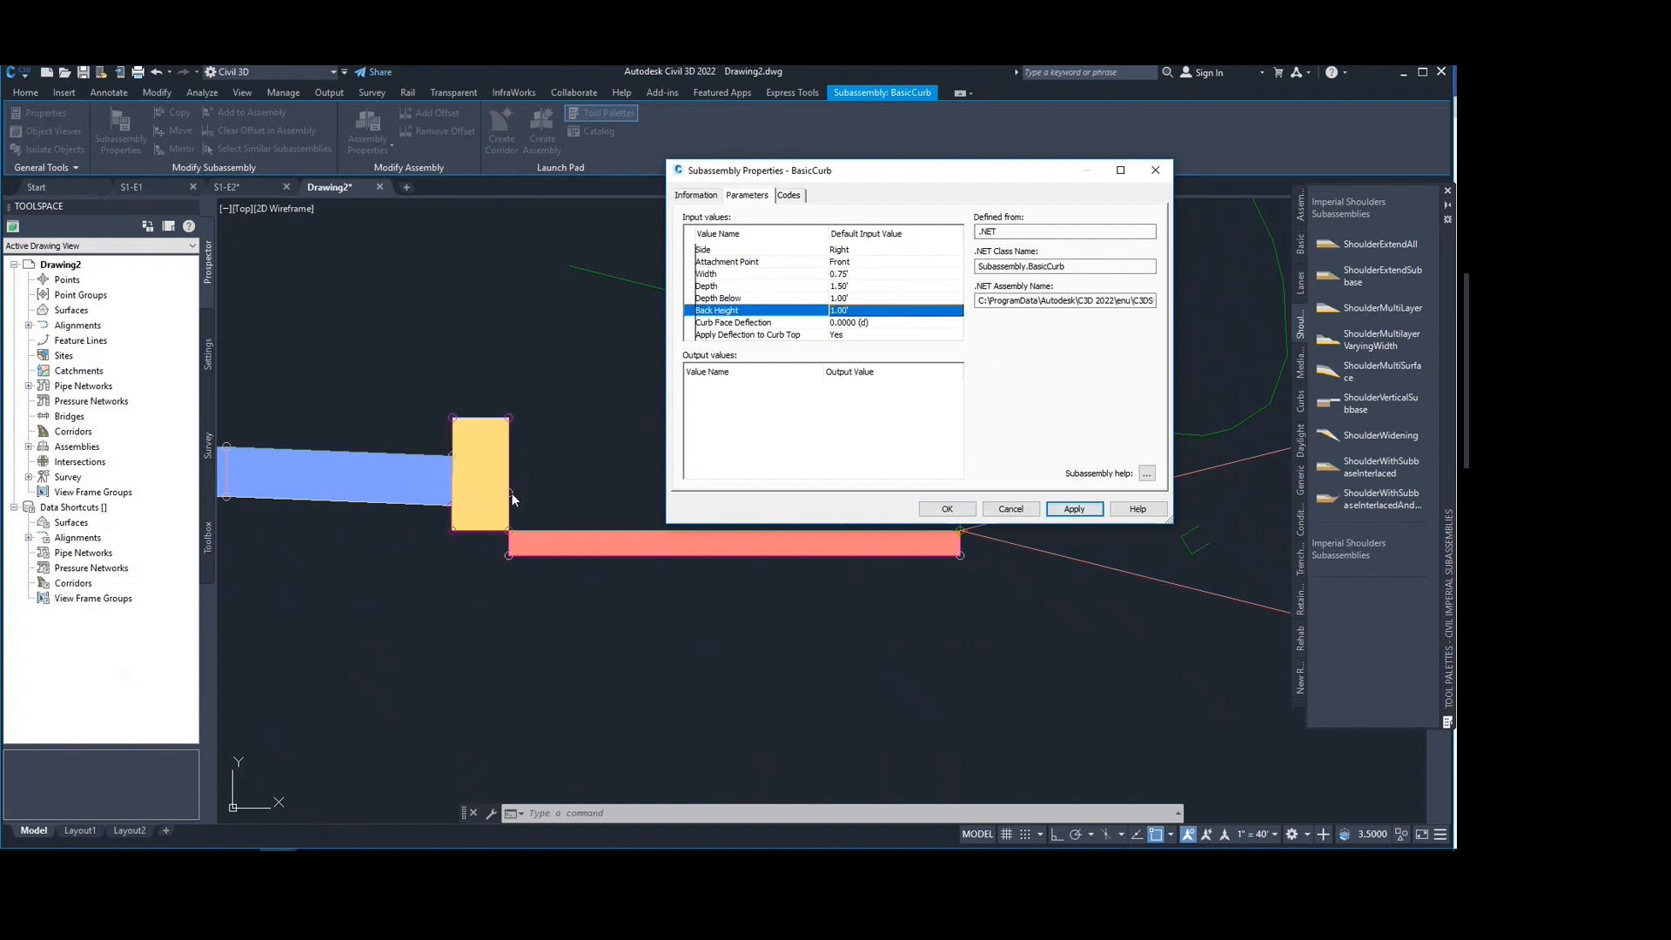
Step: Try Back Height values of 1.50' and 1.10' for the curb, applying each one
left_click(852, 311)
left_click_drag(860, 314, 833, 321)
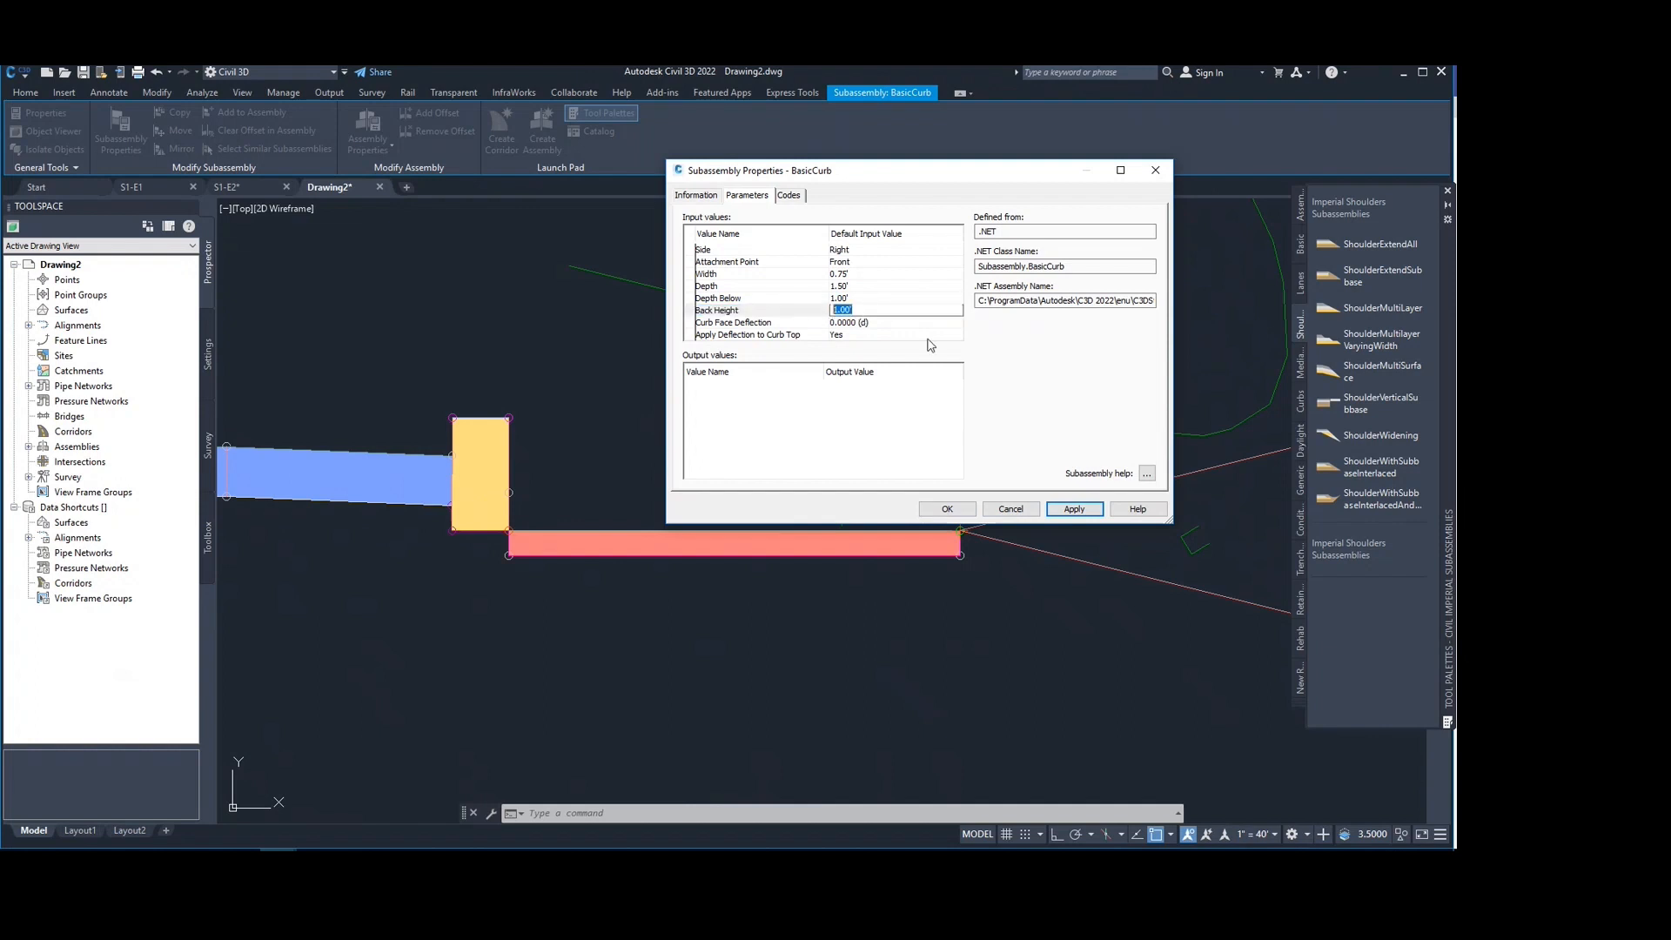
type("1.5")
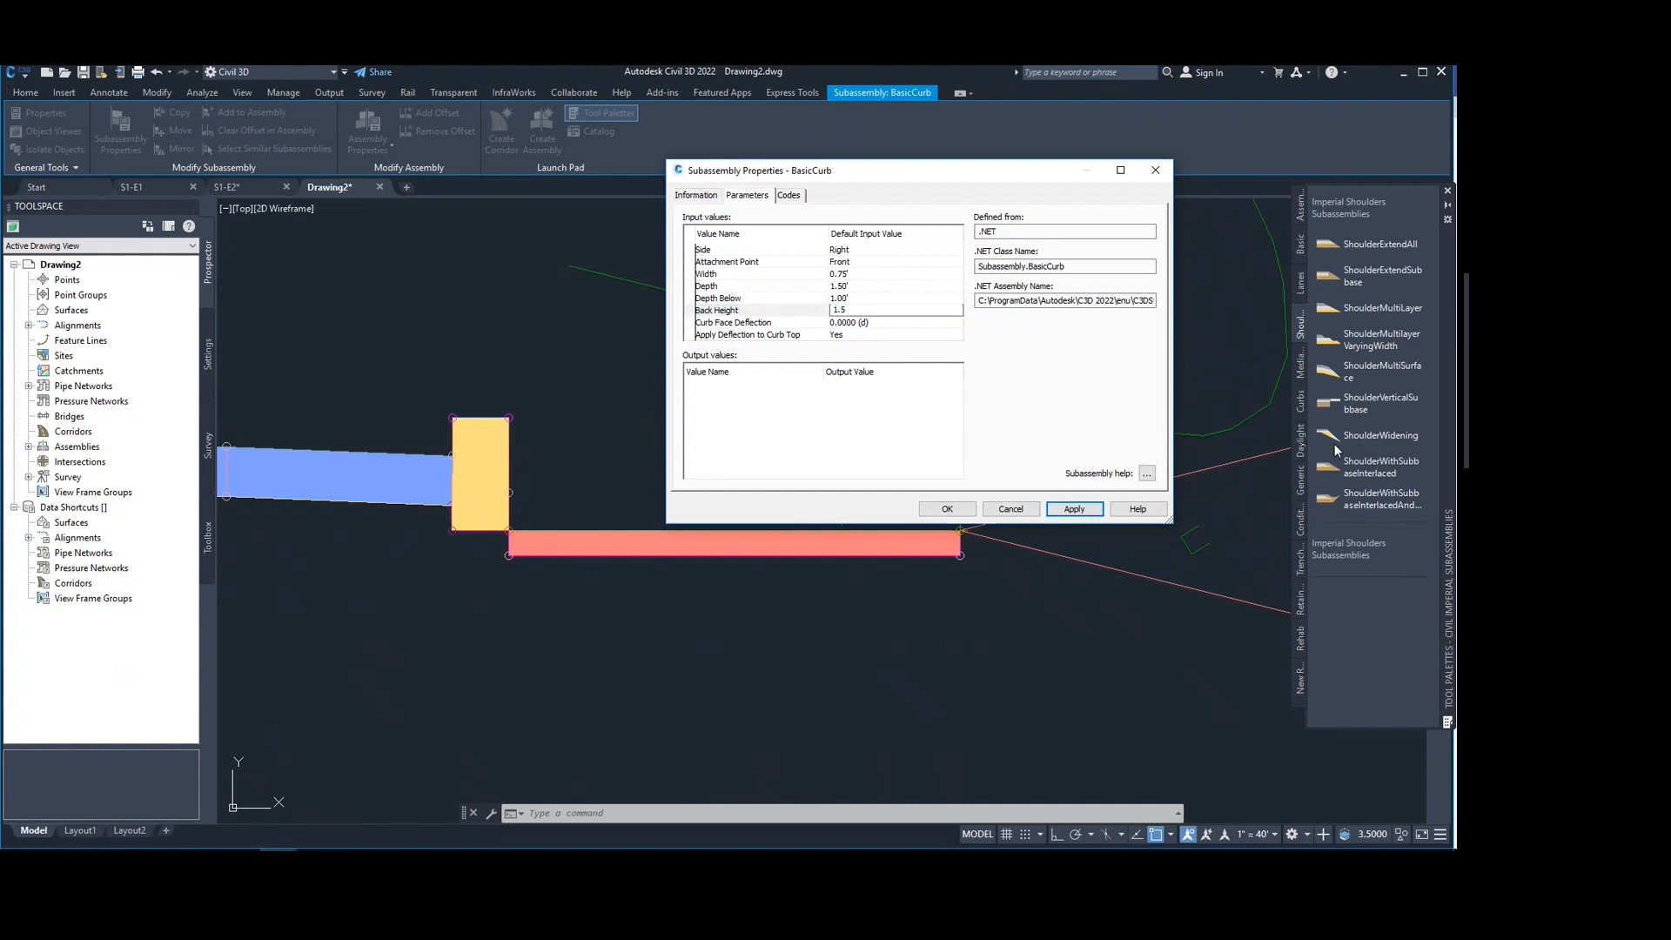
left_click(1076, 510)
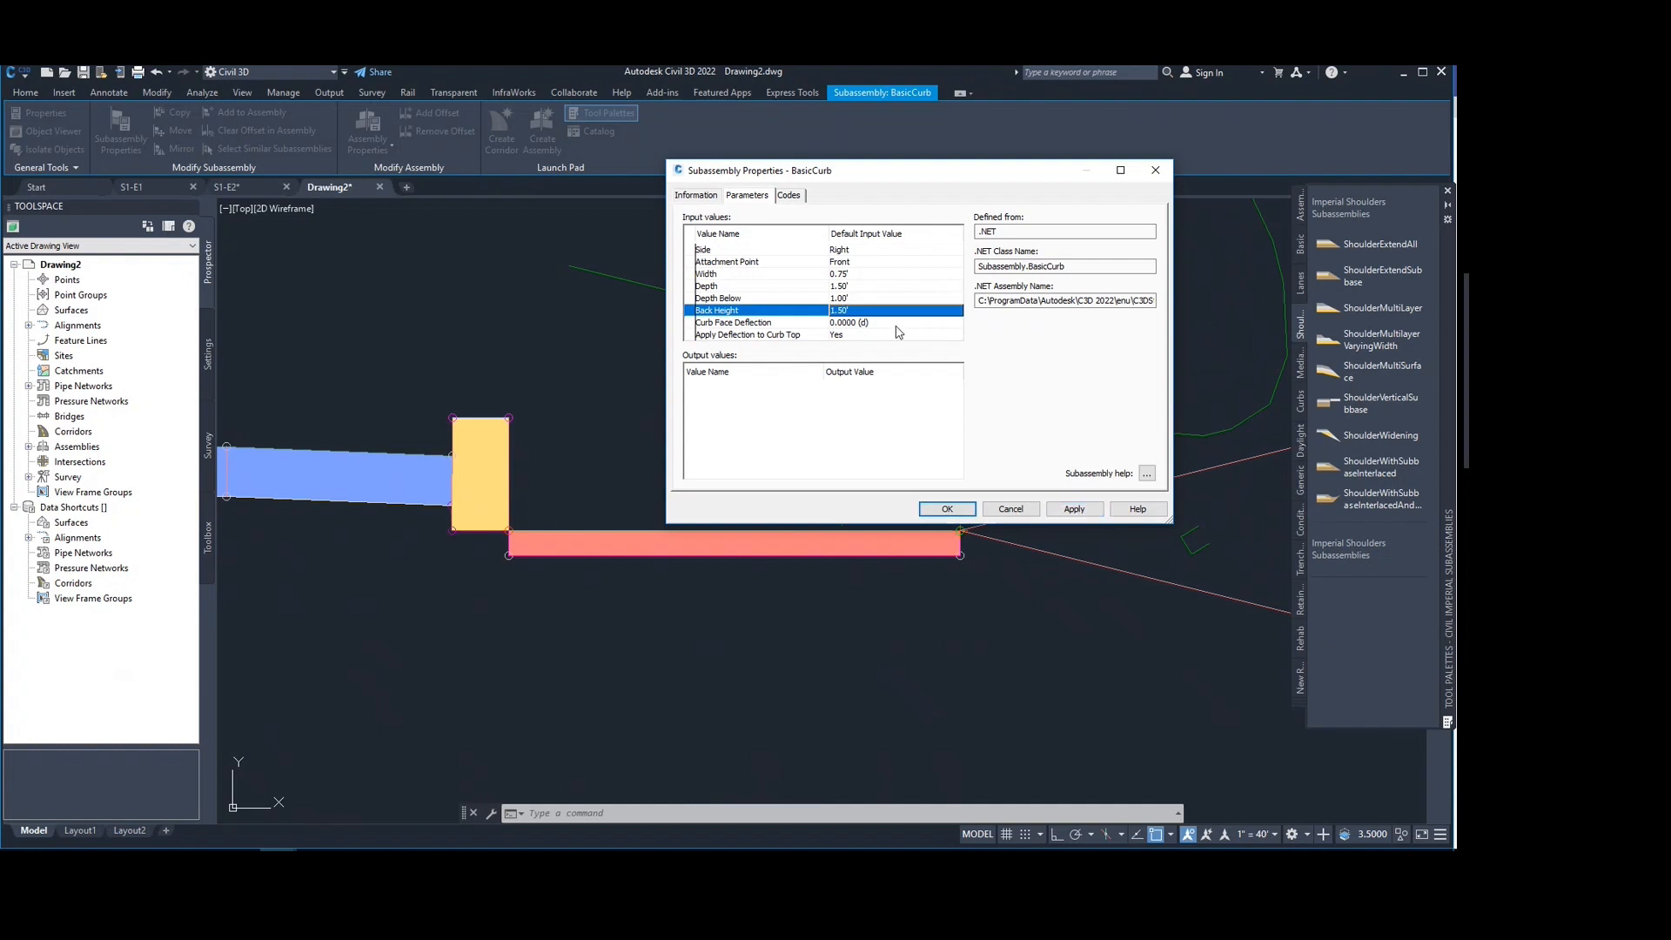
left_click(873, 312)
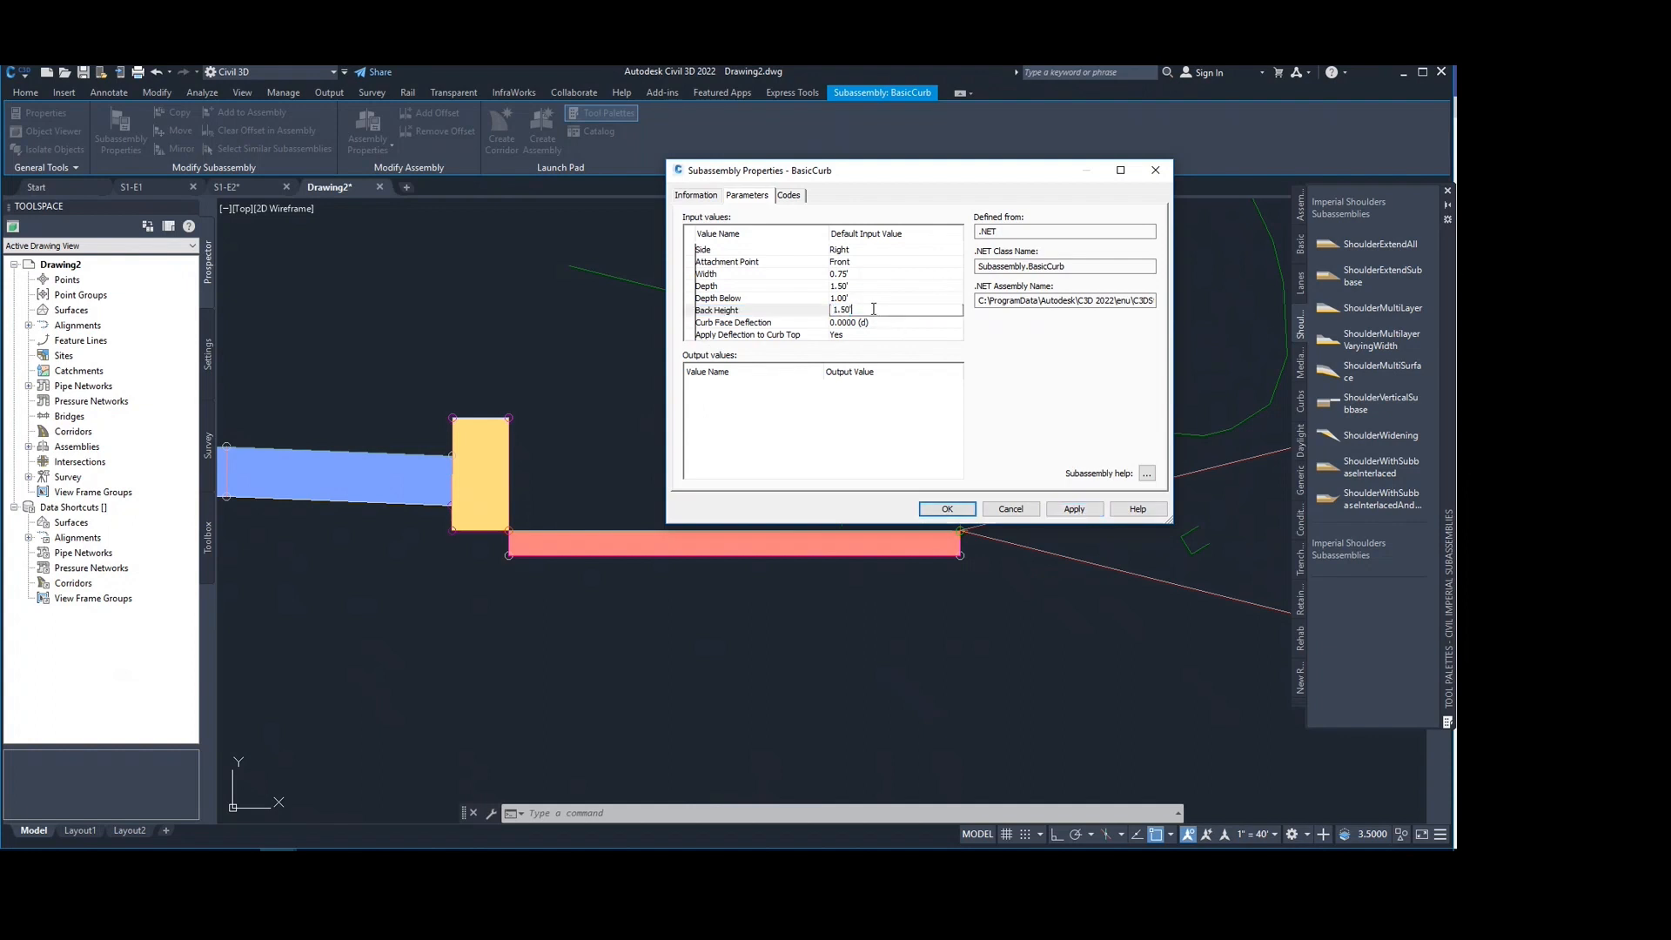
type("1.1")
left_click(1076, 510)
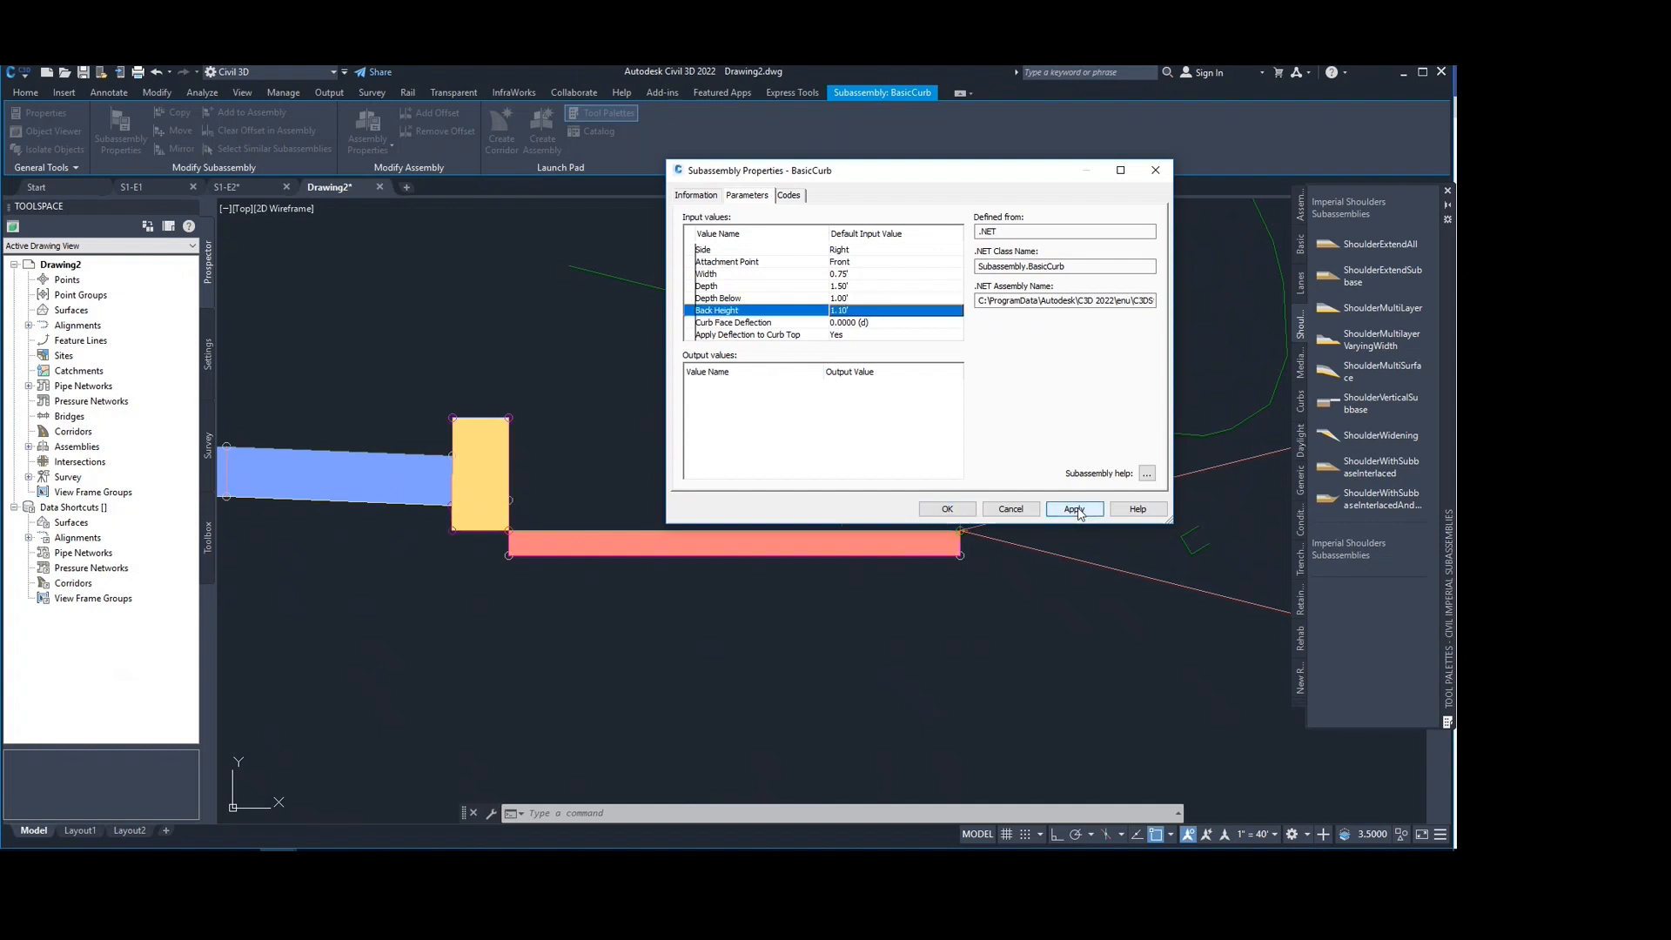
Step: Set the curb's Back Height to 0.80', apply it and close the subassembly properties
left_click(867, 312)
left_click_drag(867, 310, 757, 324)
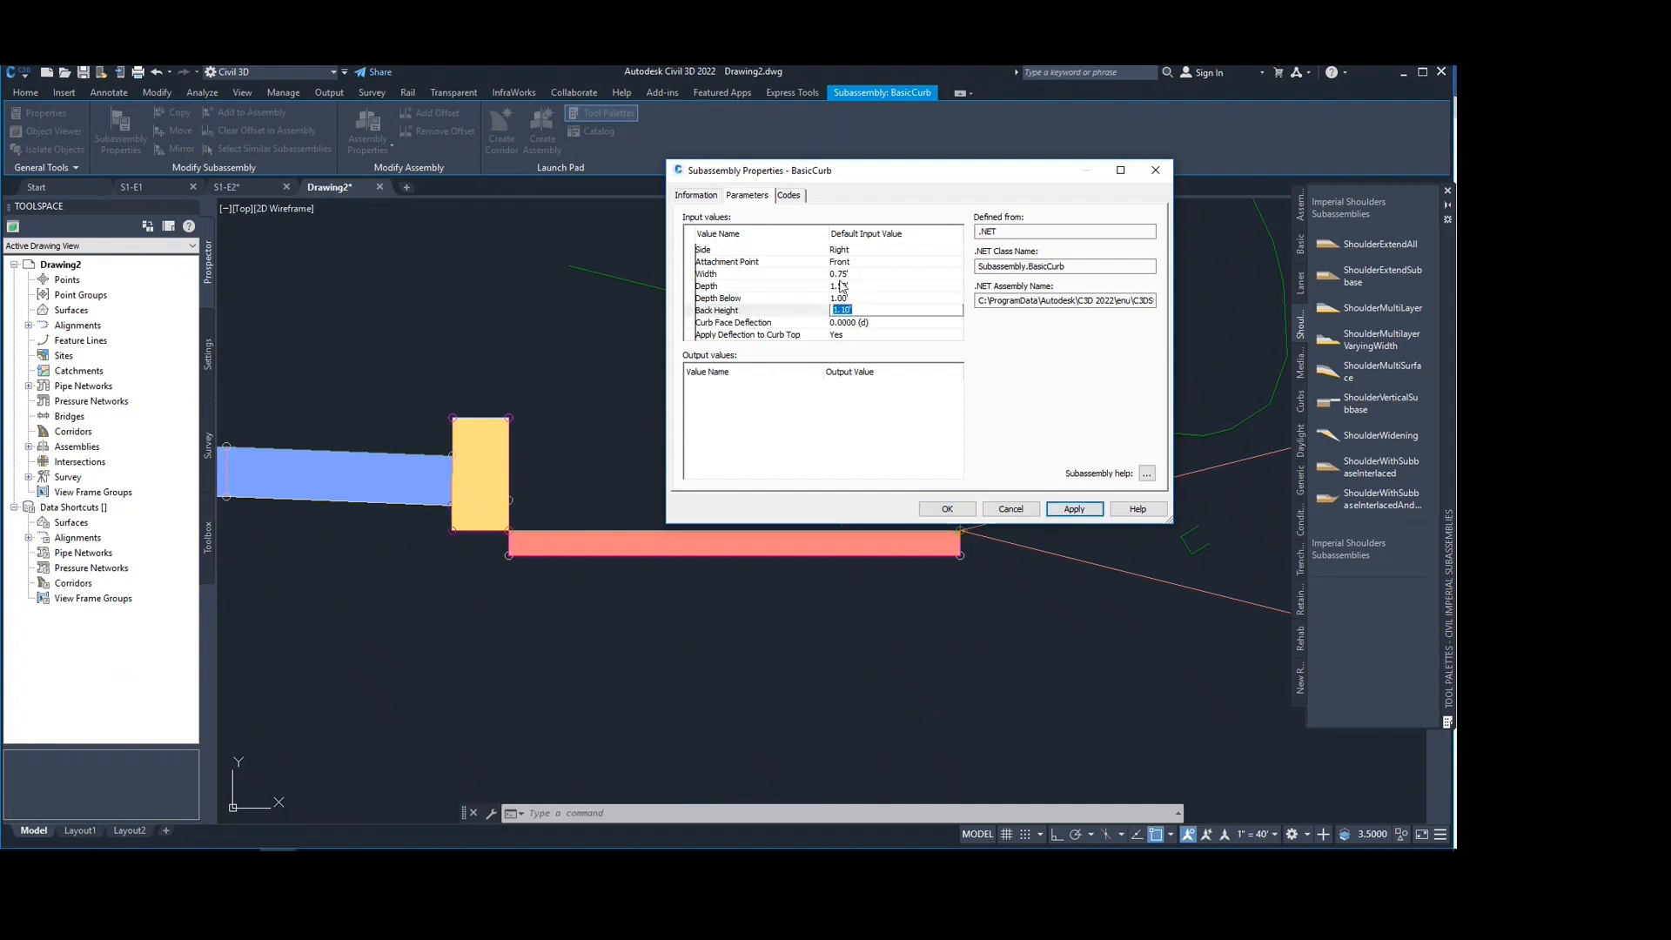
type(".8")
left_click(1072, 509)
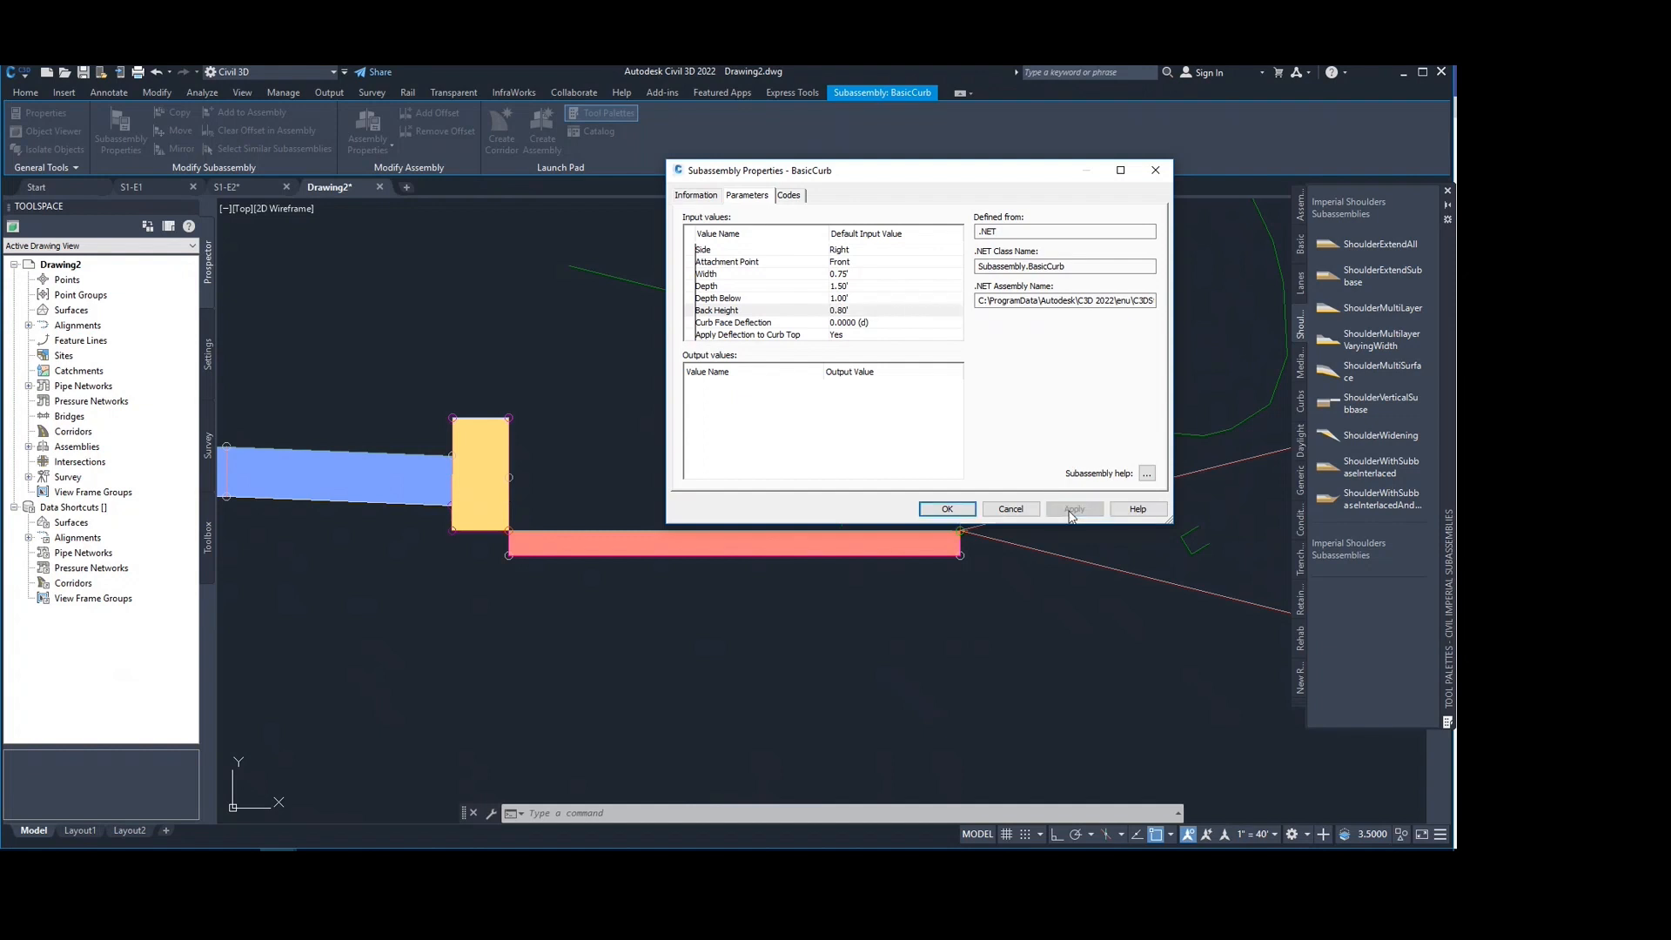
left_click(946, 509)
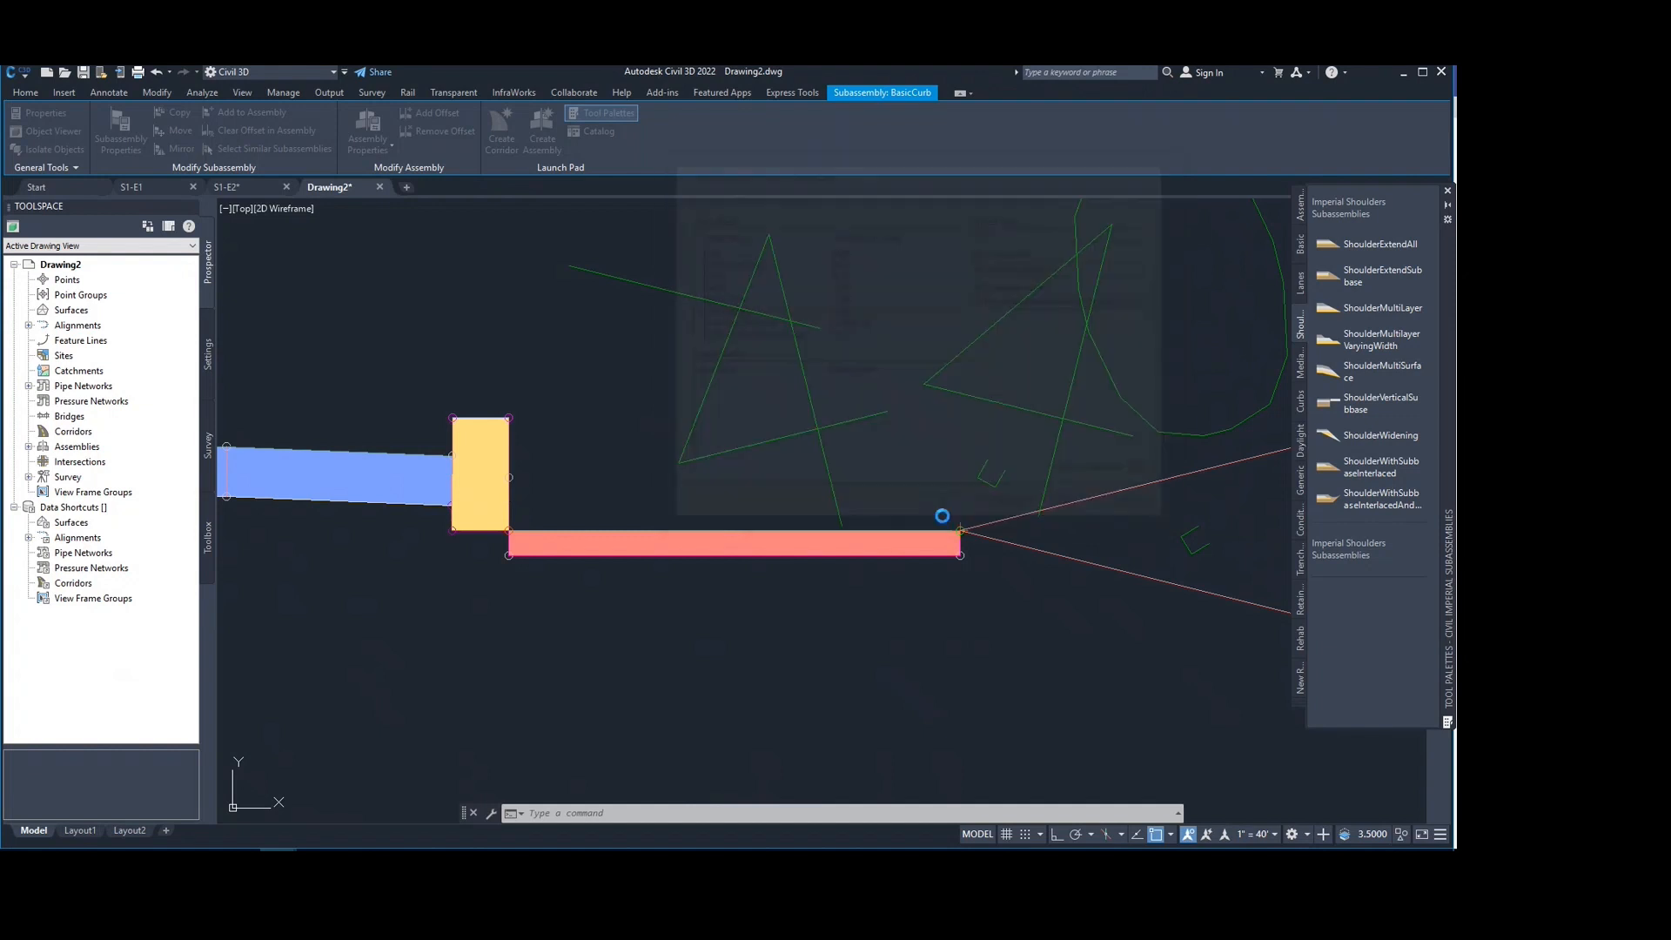
key("Escape")
Step: Try to move the BasicSidewalk subassembly from the curb's lower back corner up to the back-height marker
scroll(596, 495, "up", 2)
left_click(610, 490)
left_click(552, 567)
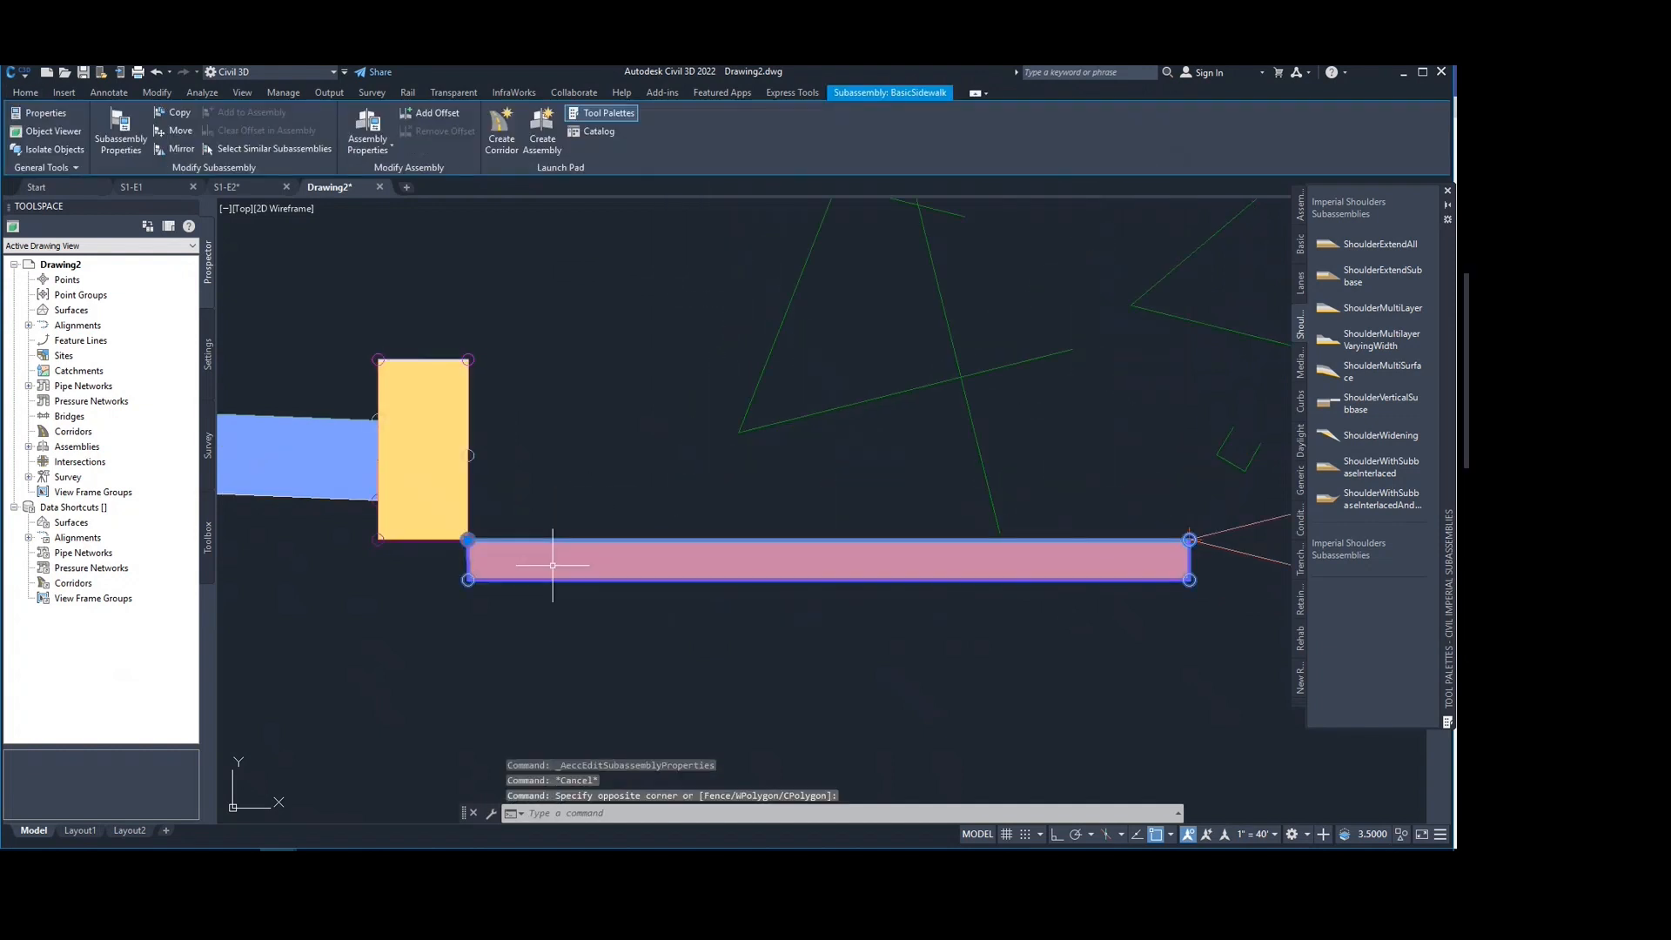
type("m")
key("Return")
scroll(429, 580, "up", 3)
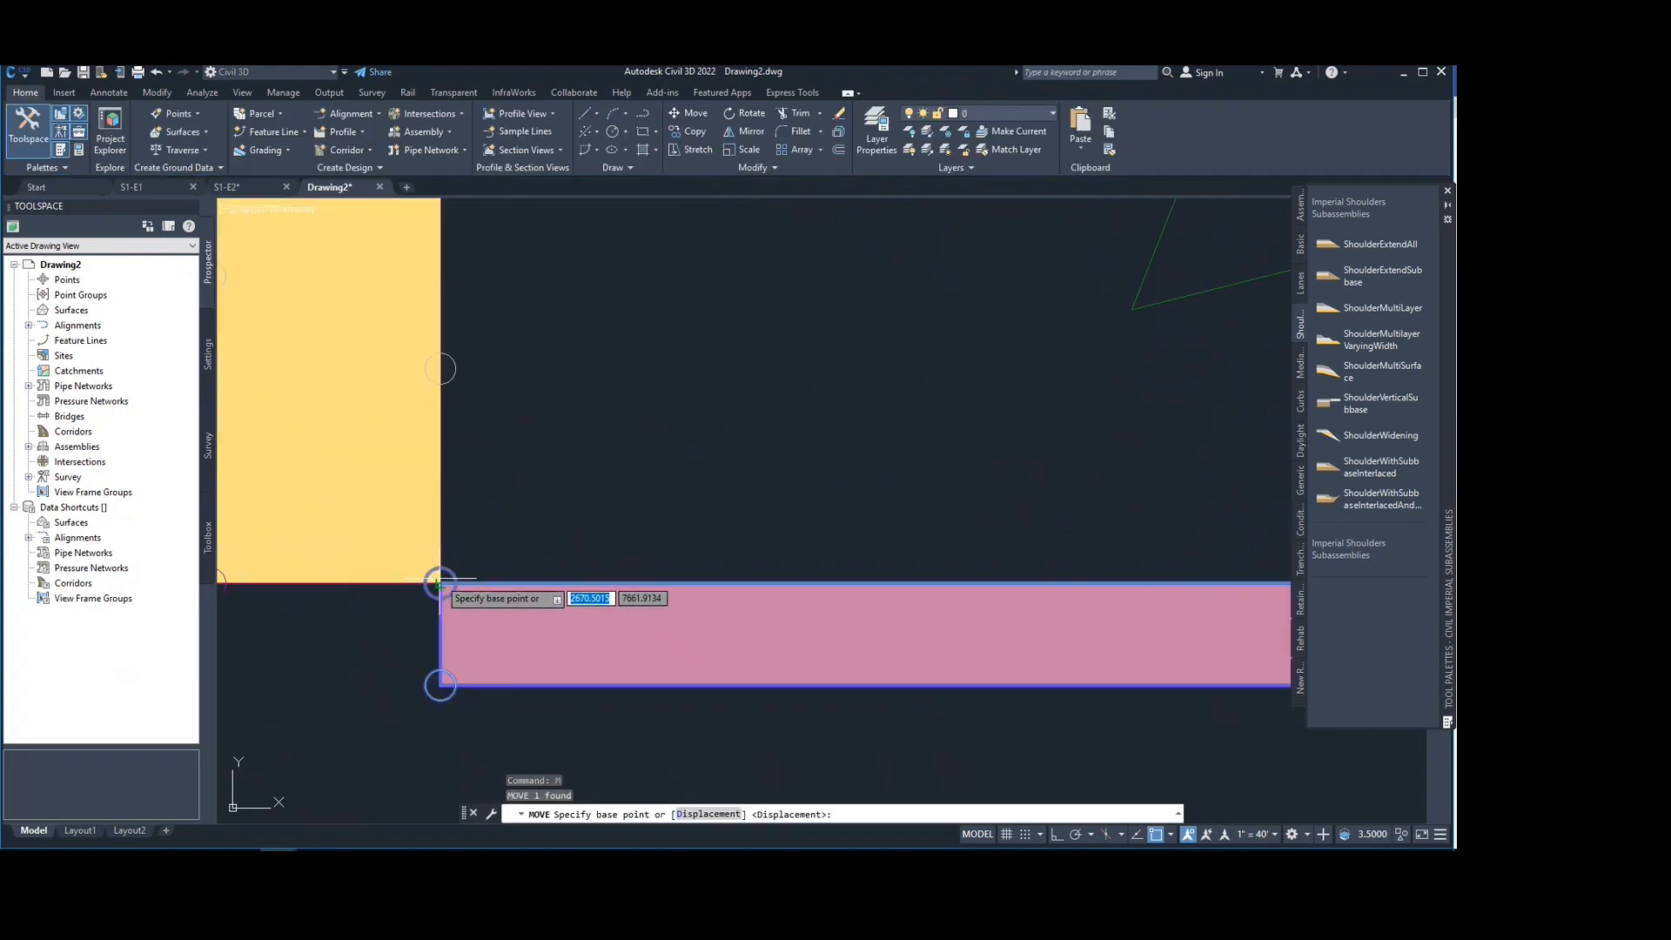
left_click(431, 582)
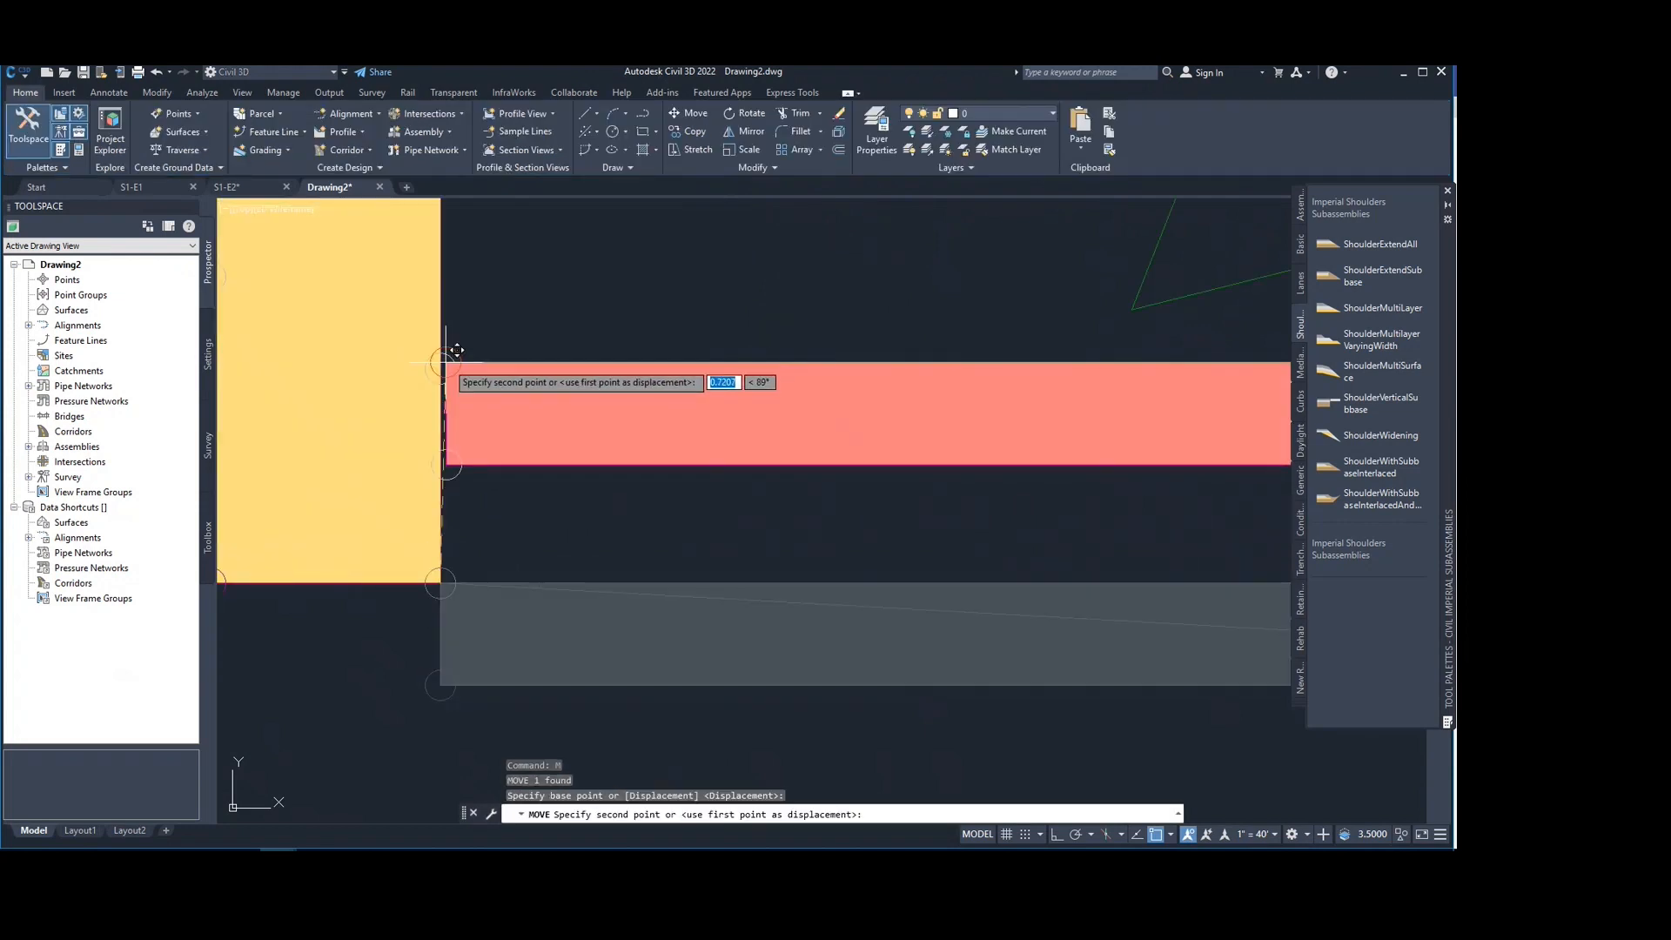
left_click(440, 369)
Step: Move the sidewalk by its upper inner corner onto the marker point on the curb's back face
left_click(489, 687)
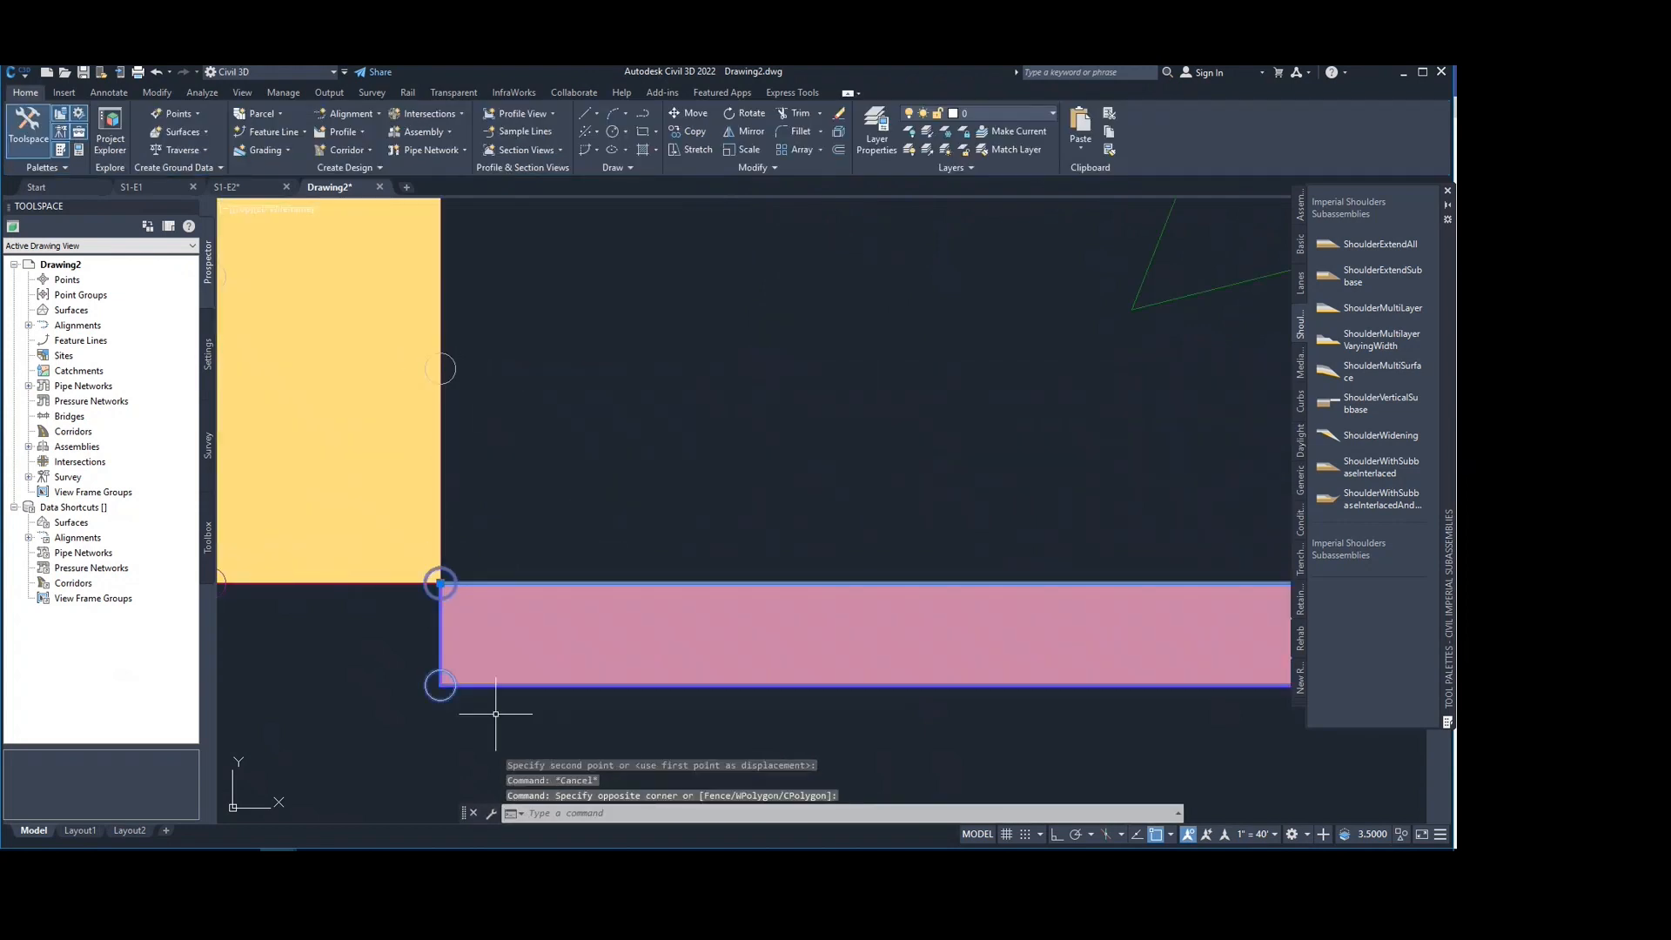
type("m")
key("Return")
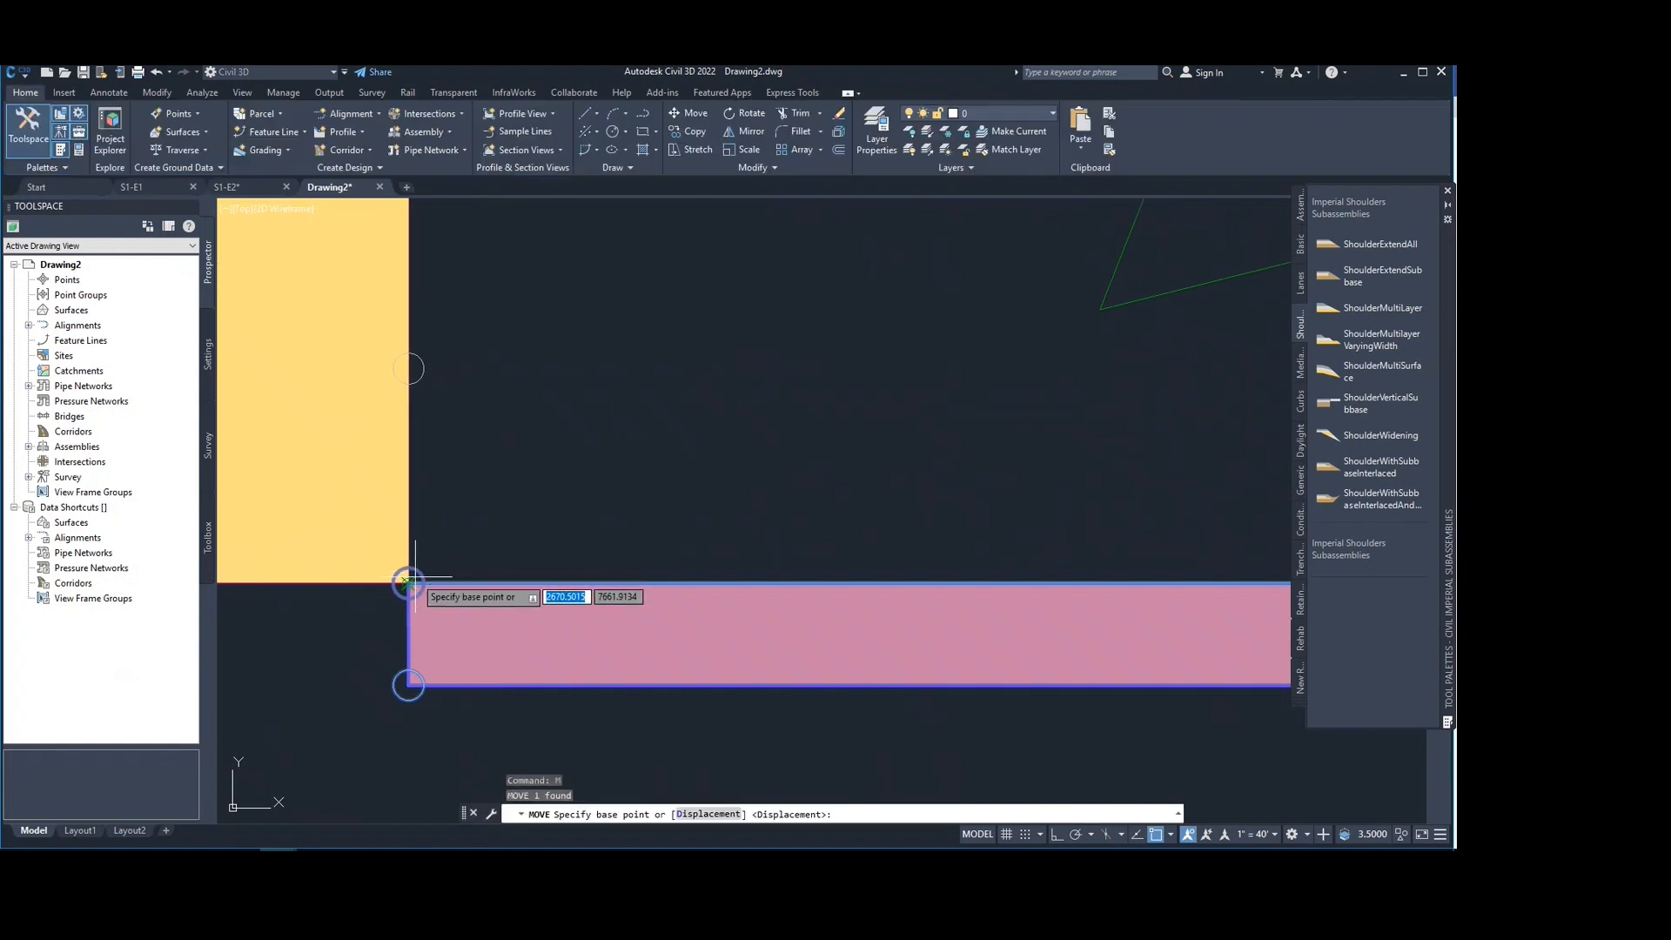
left_click(409, 582)
left_click(408, 369)
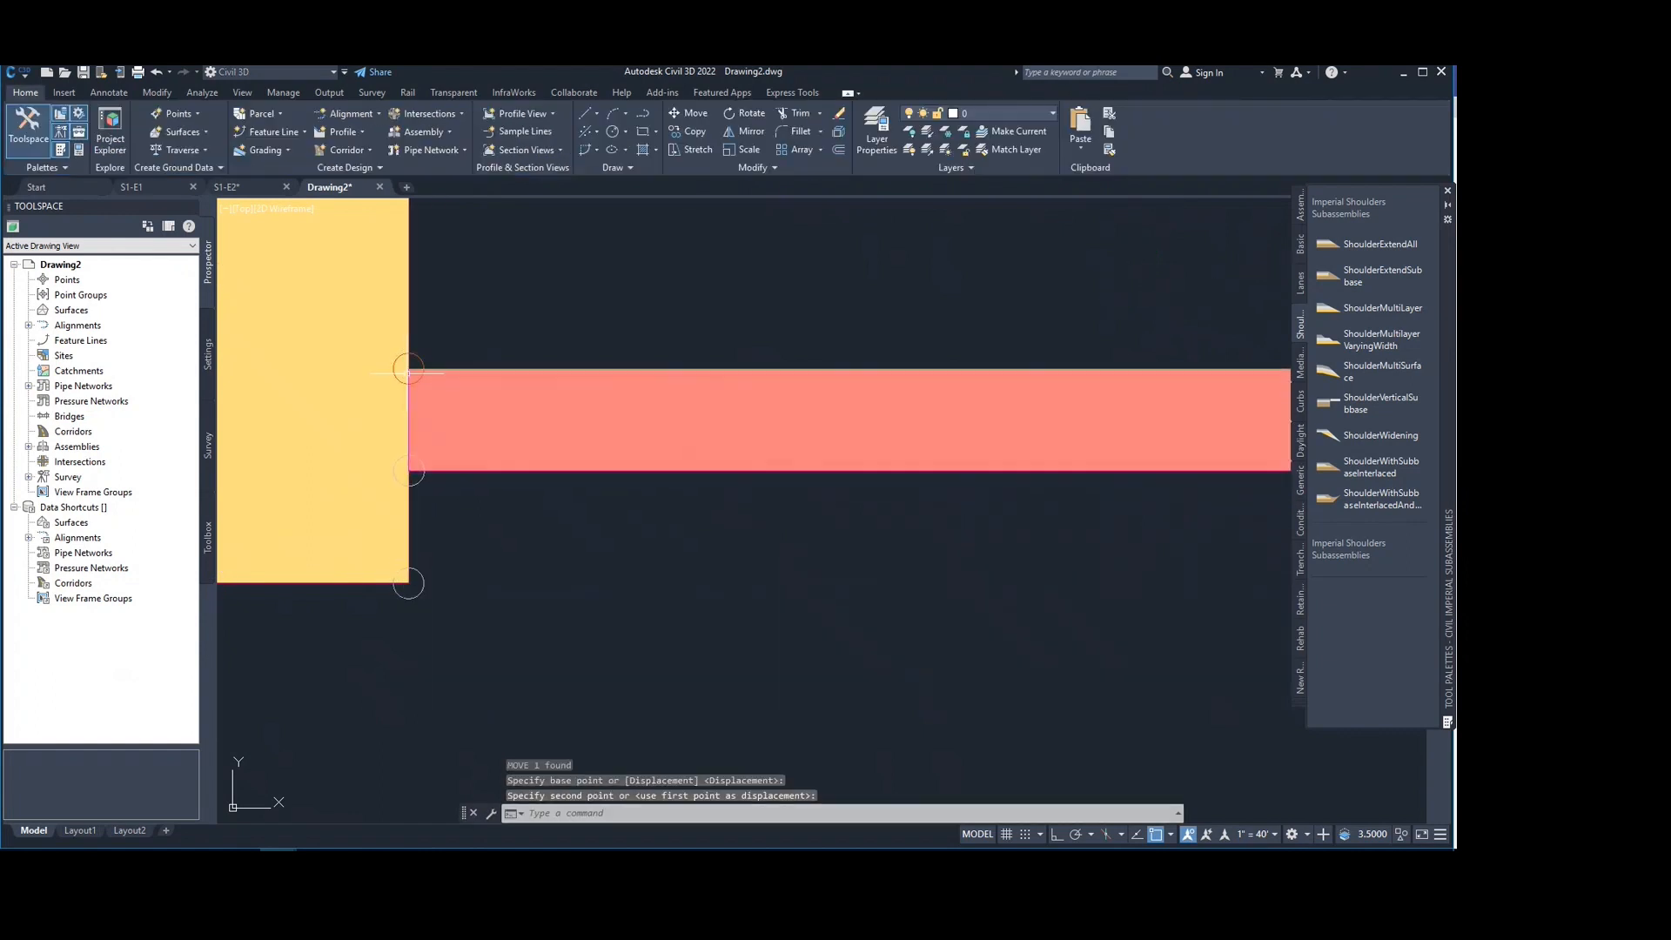
scroll(540, 409, "down", 4)
scroll(611, 495, "down", 3)
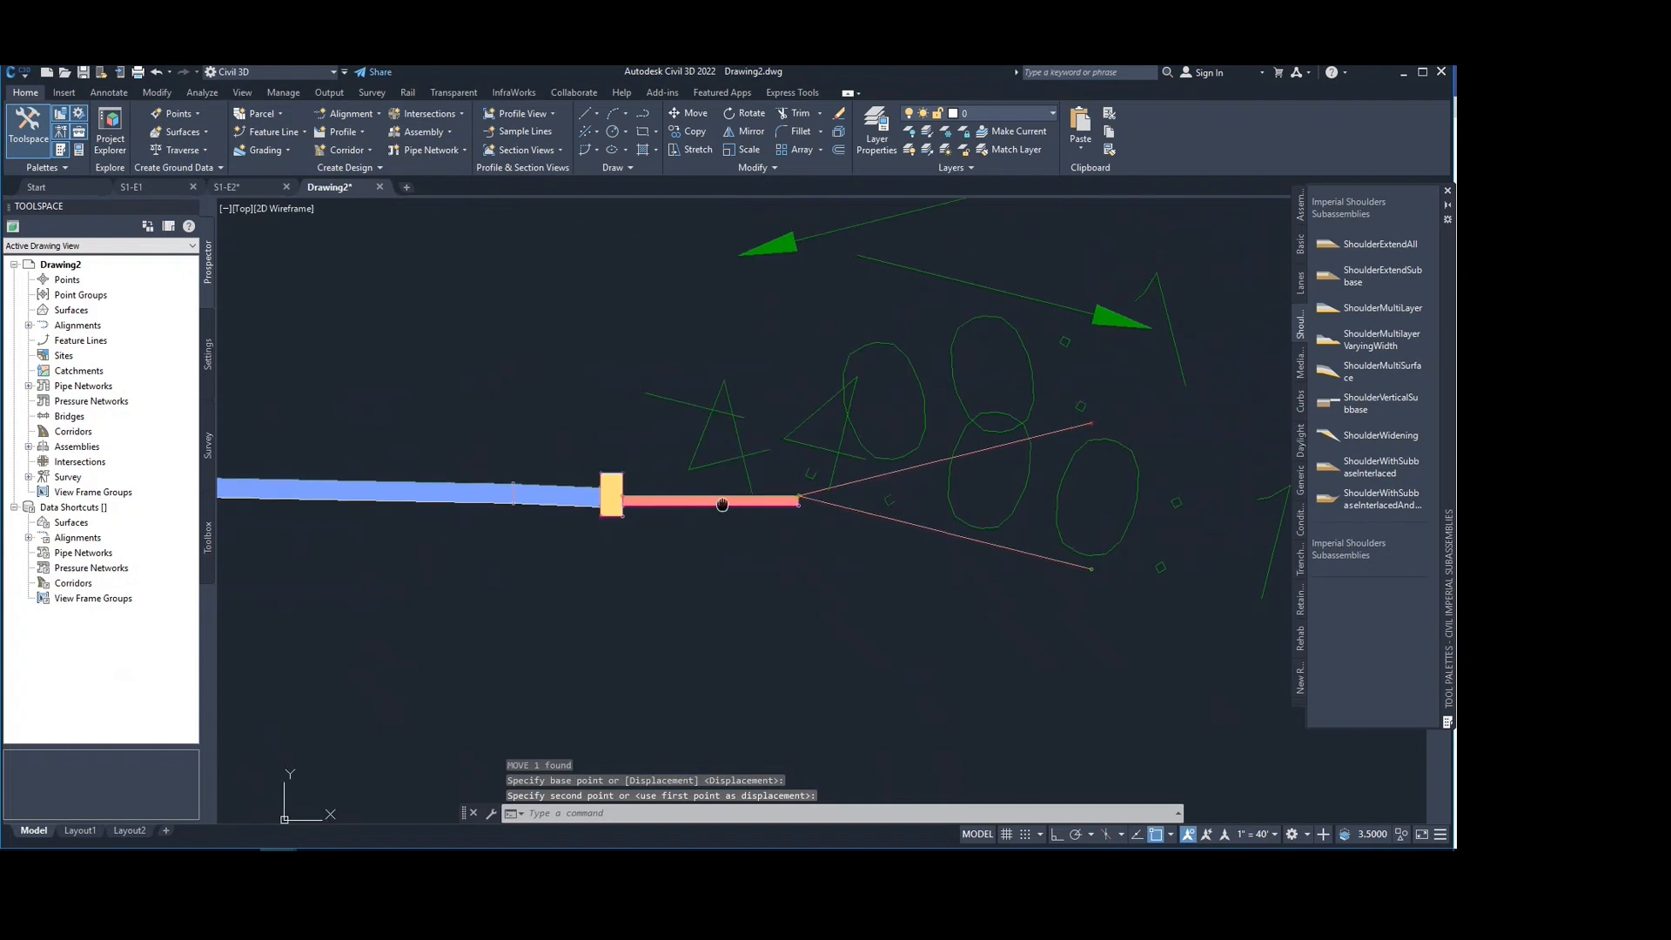
key("Escape")
Step: Set the BasicCurb's Width to 0.50' and its Depth to 2.00' in the subassembly properties, applying each change
mouse_move(631, 496)
middle_mouse_down()
mouse_move(848, 504)
mouse_move(907, 488)
mouse_move(860, 458)
mouse_move(755, 484)
mouse_move(746, 414)
mouse_move(574, 463)
mouse_move(585, 481)
middle_mouse_up()
scroll(757, 480, "up", 6)
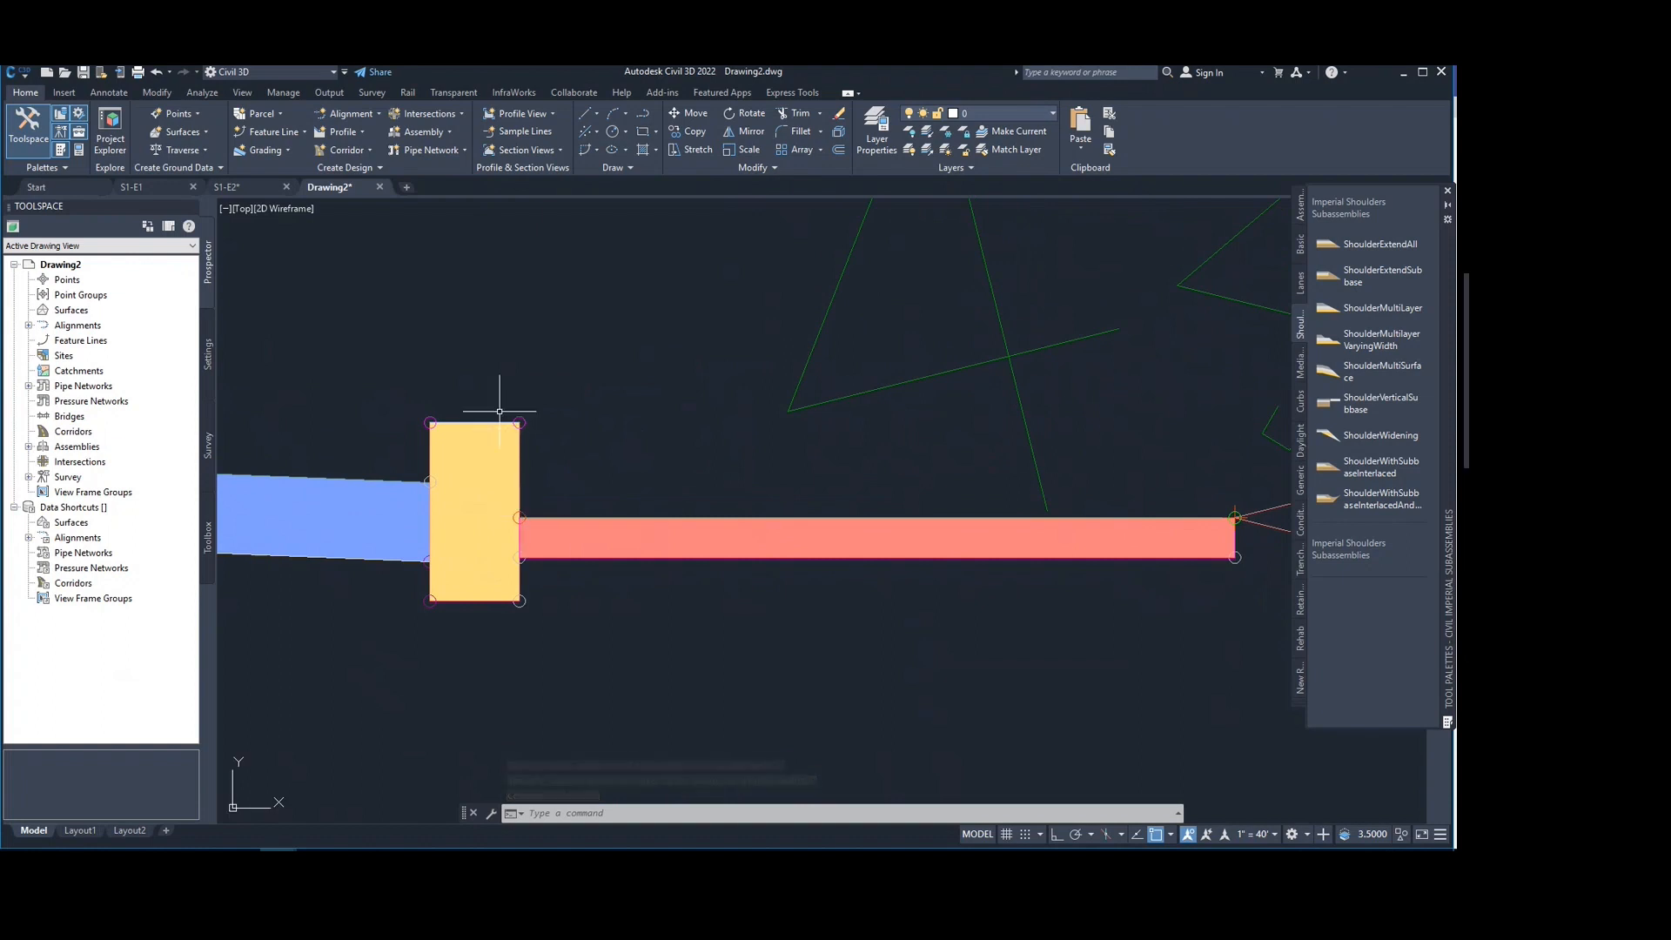
middle_click_drag(496, 418, 514, 455)
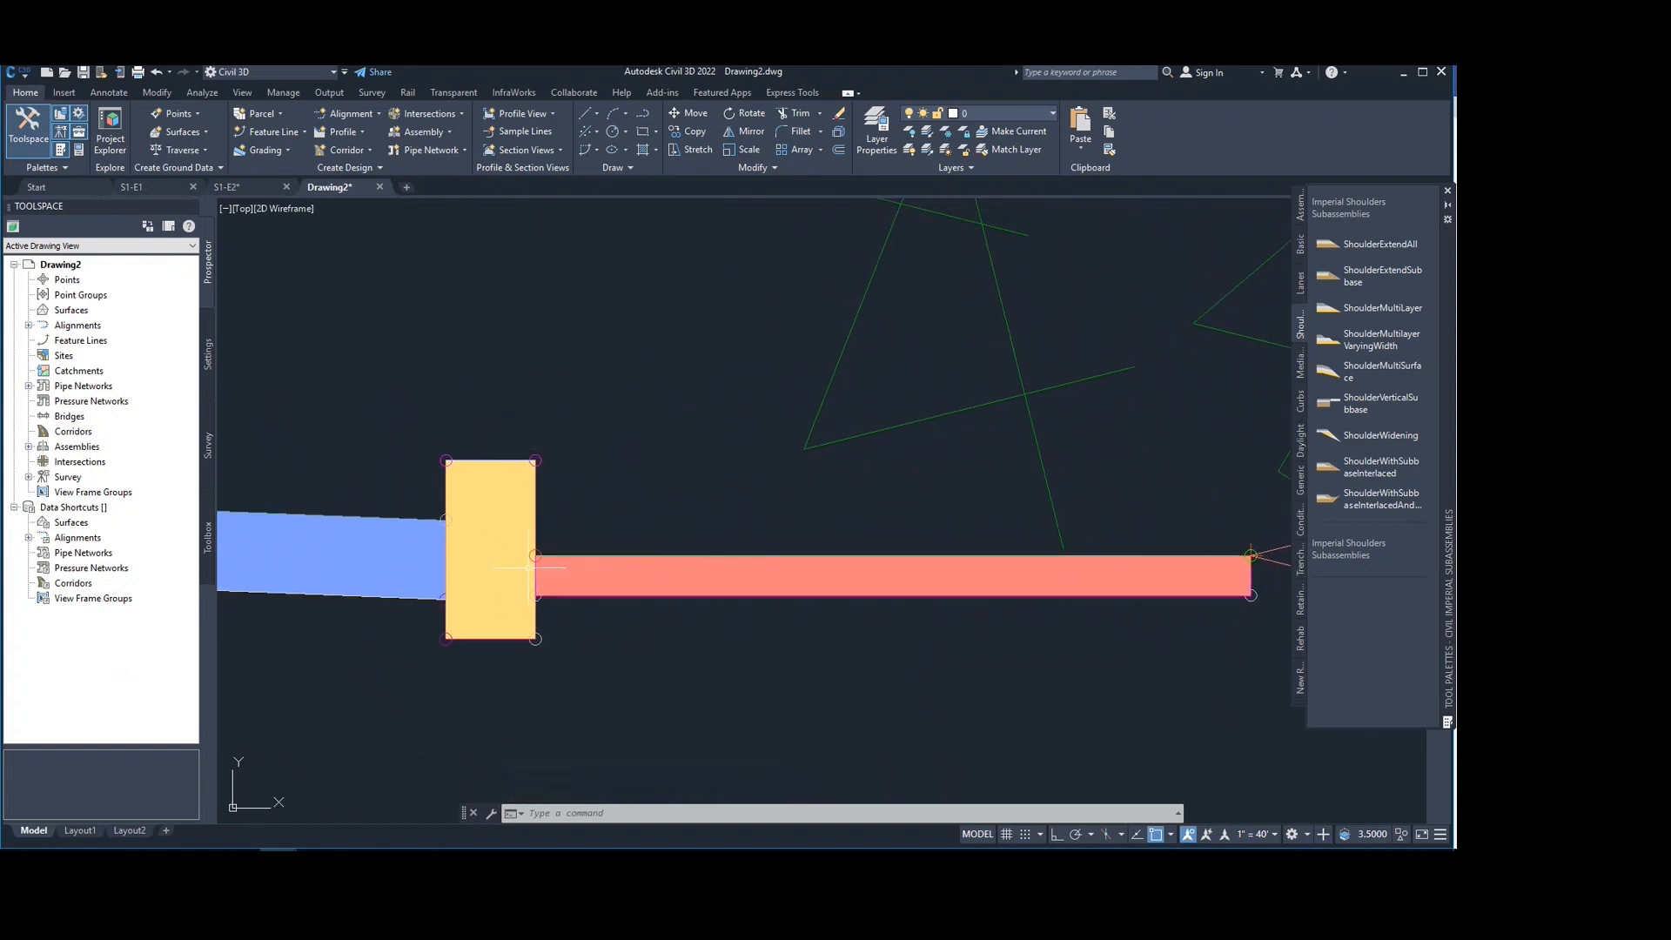
left_click(476, 477)
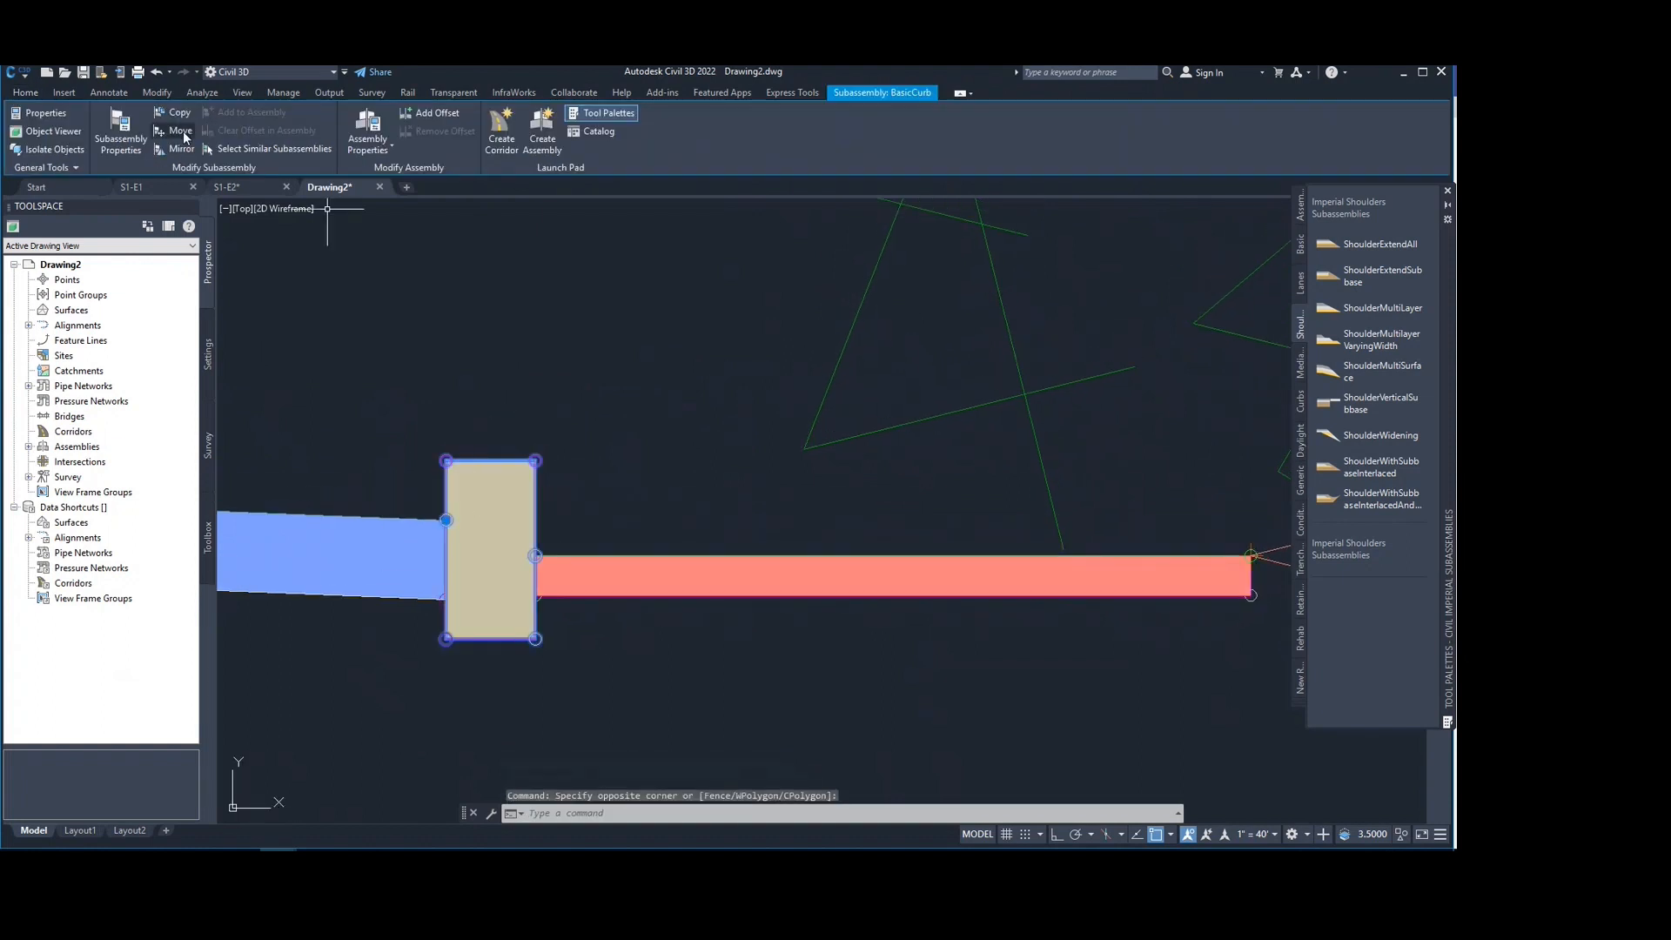
left_click(119, 137)
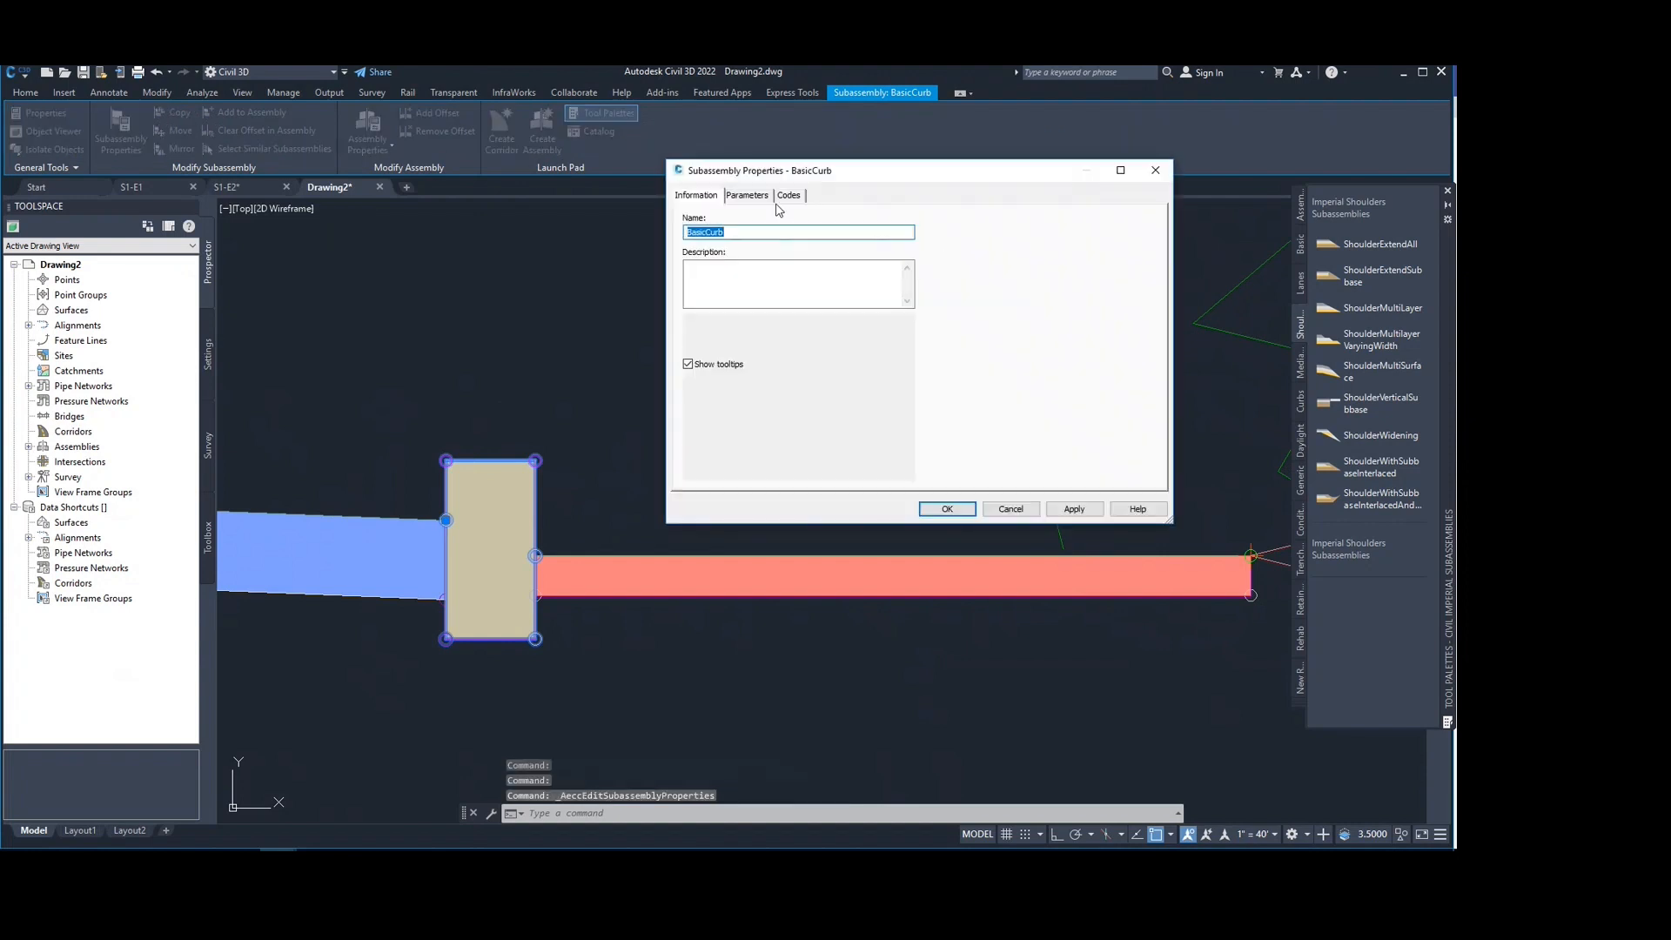
left_click(757, 199)
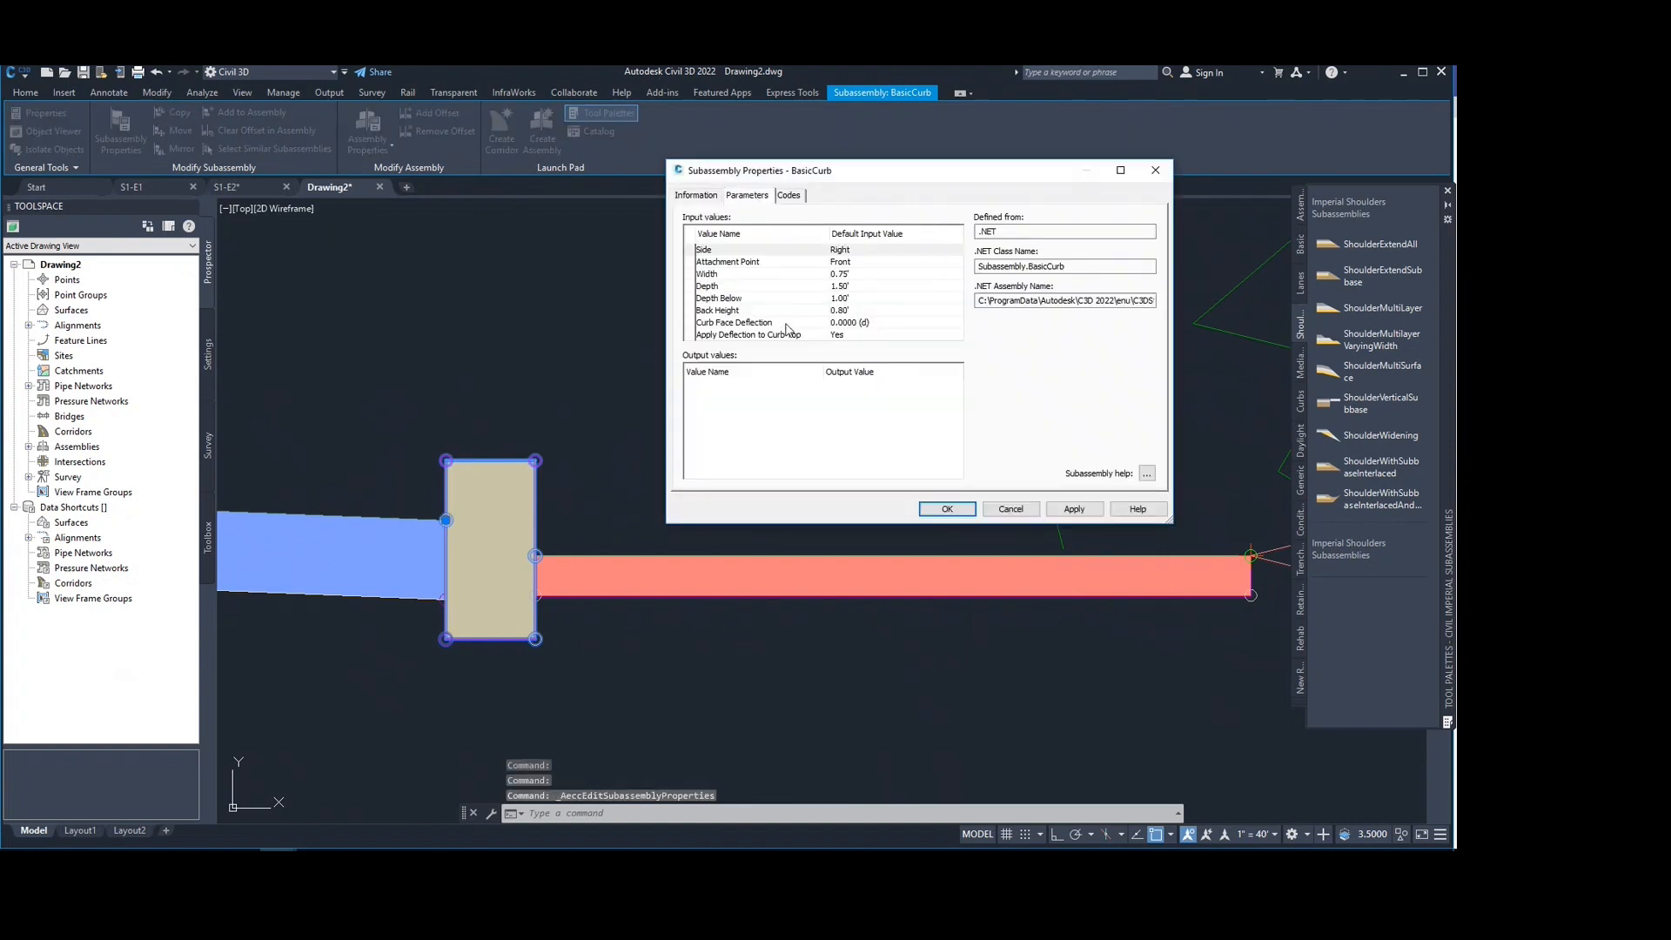
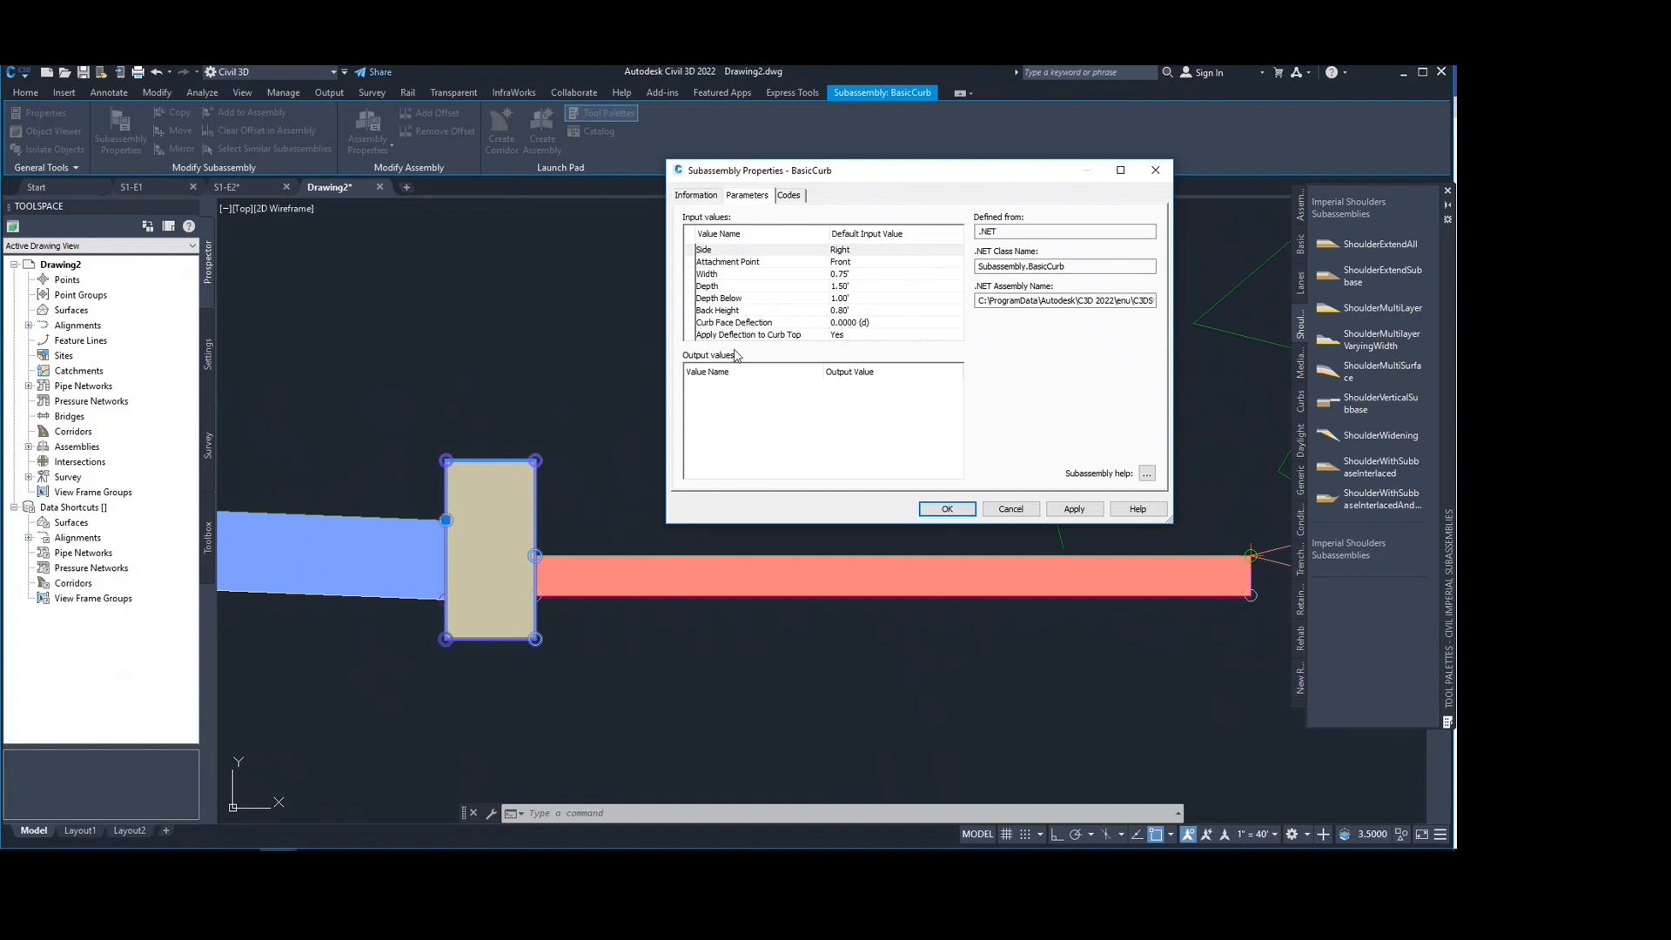
left_click(853, 274)
left_click(858, 272)
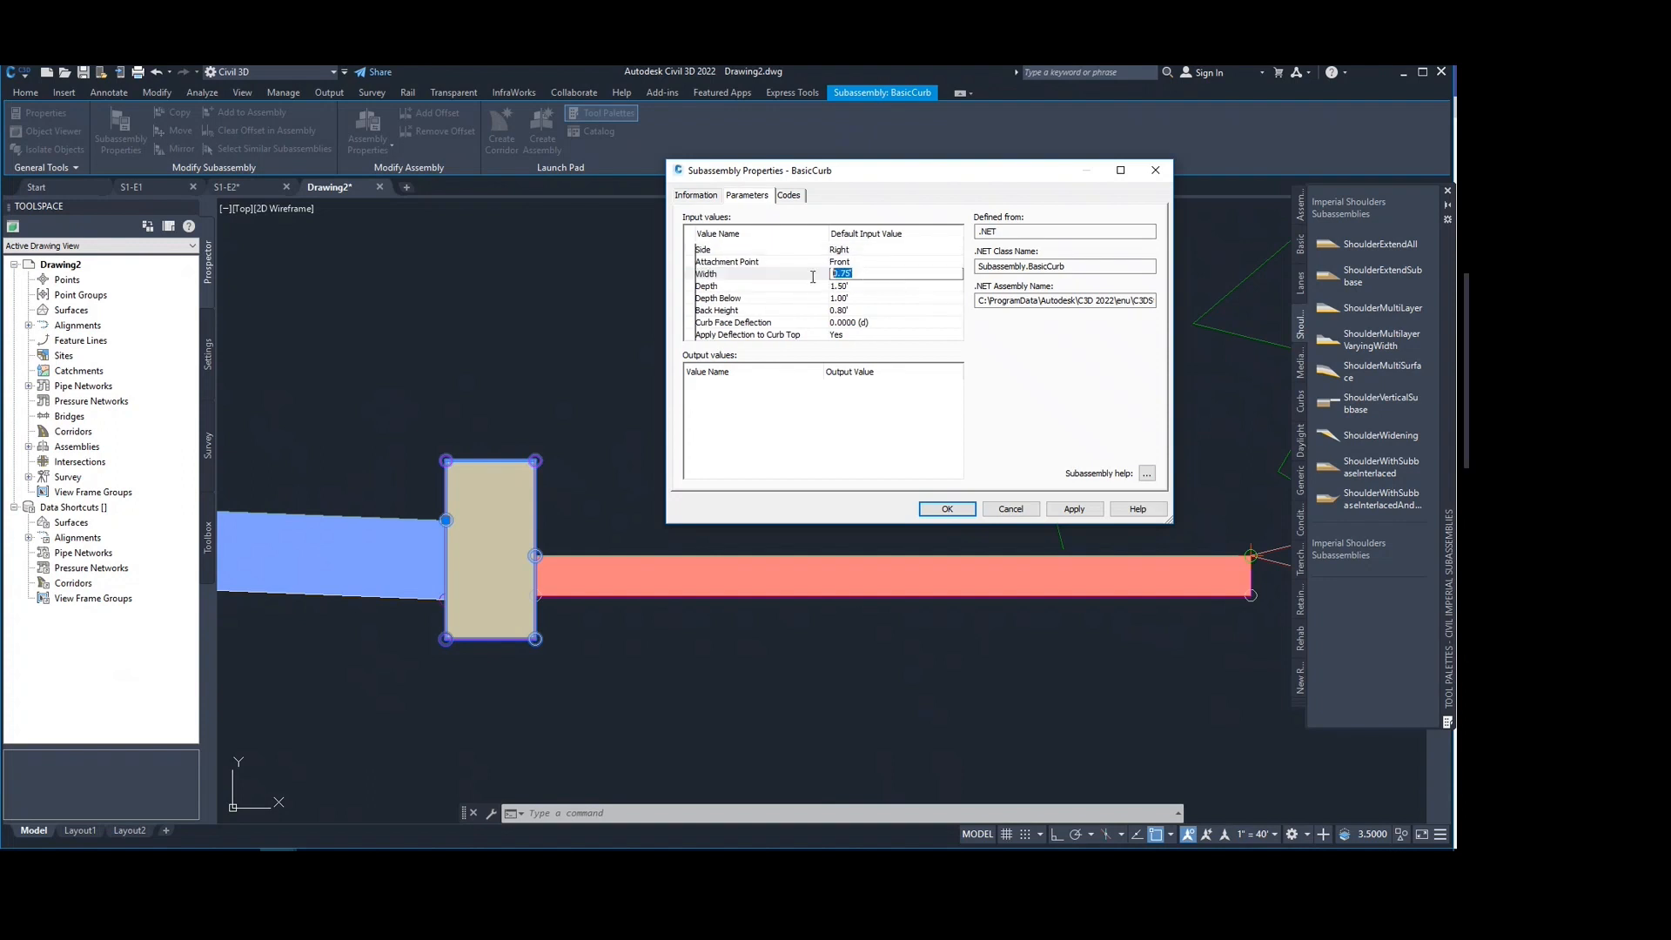
type(".")
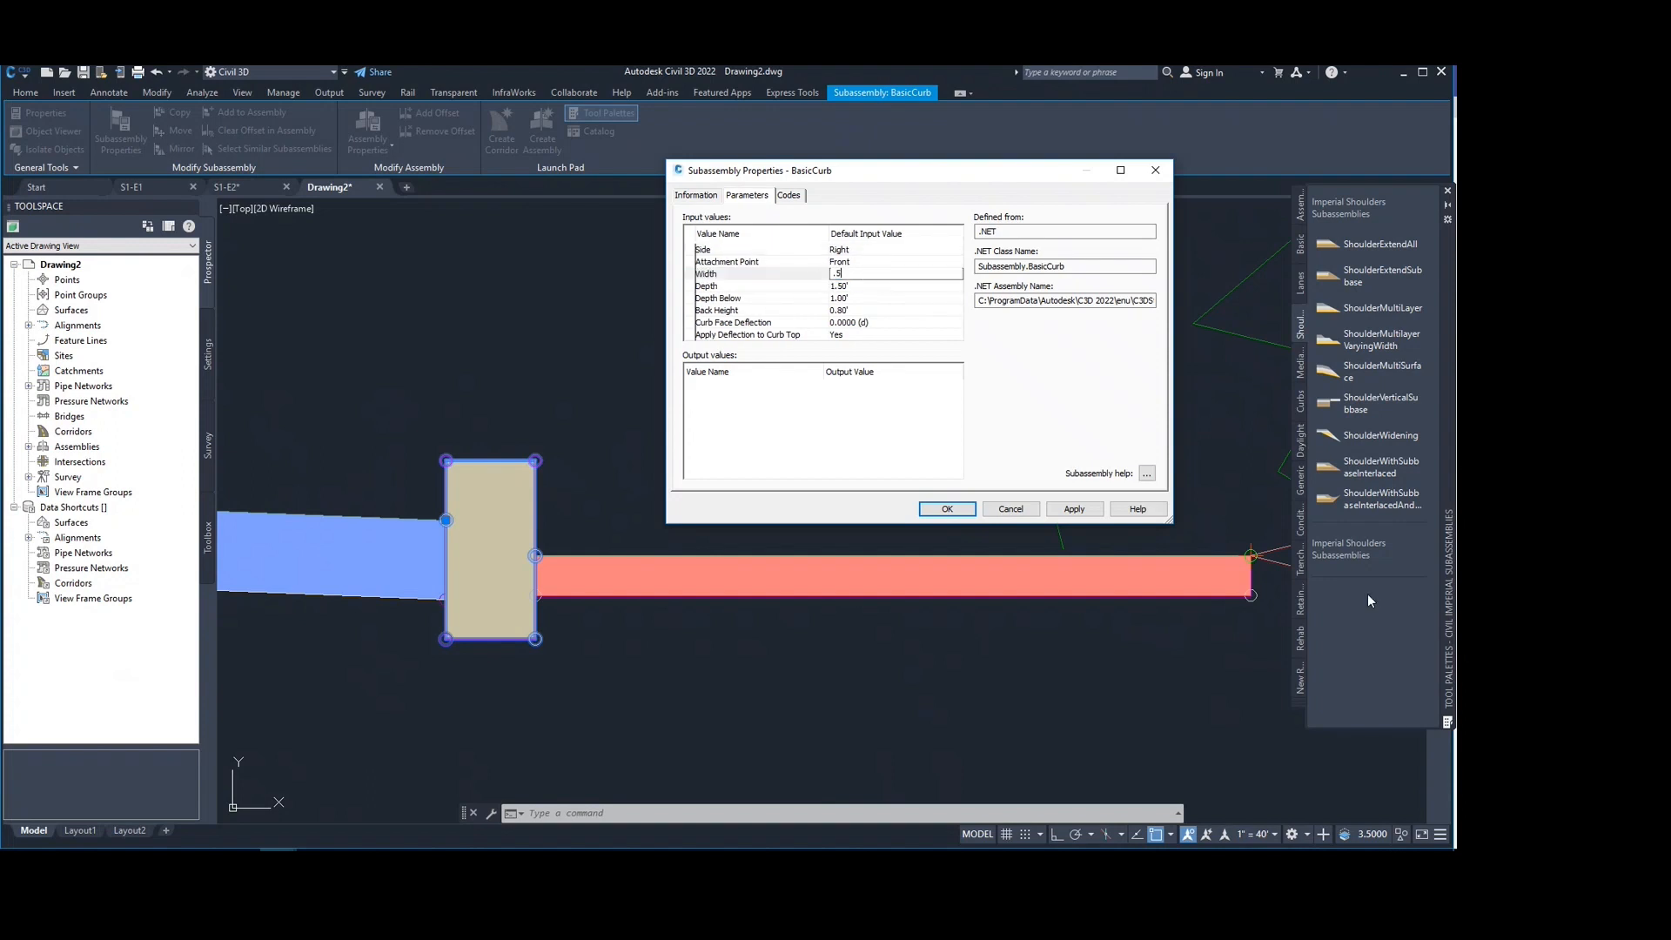
type("5")
left_click(1079, 510)
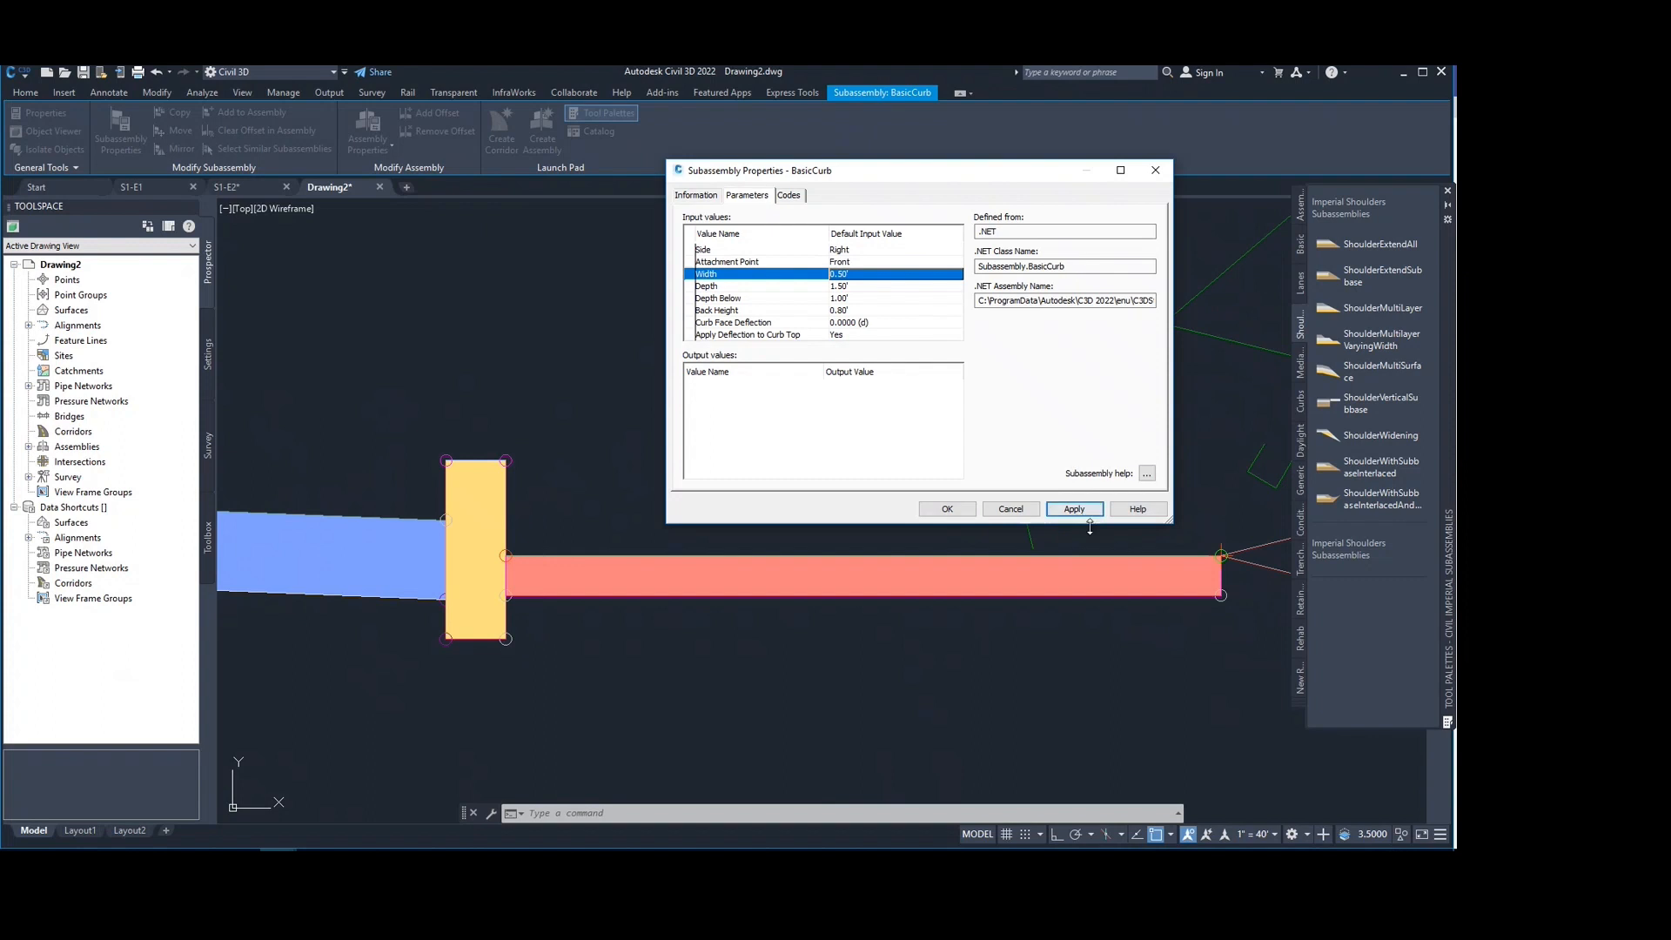
double_click(846, 286)
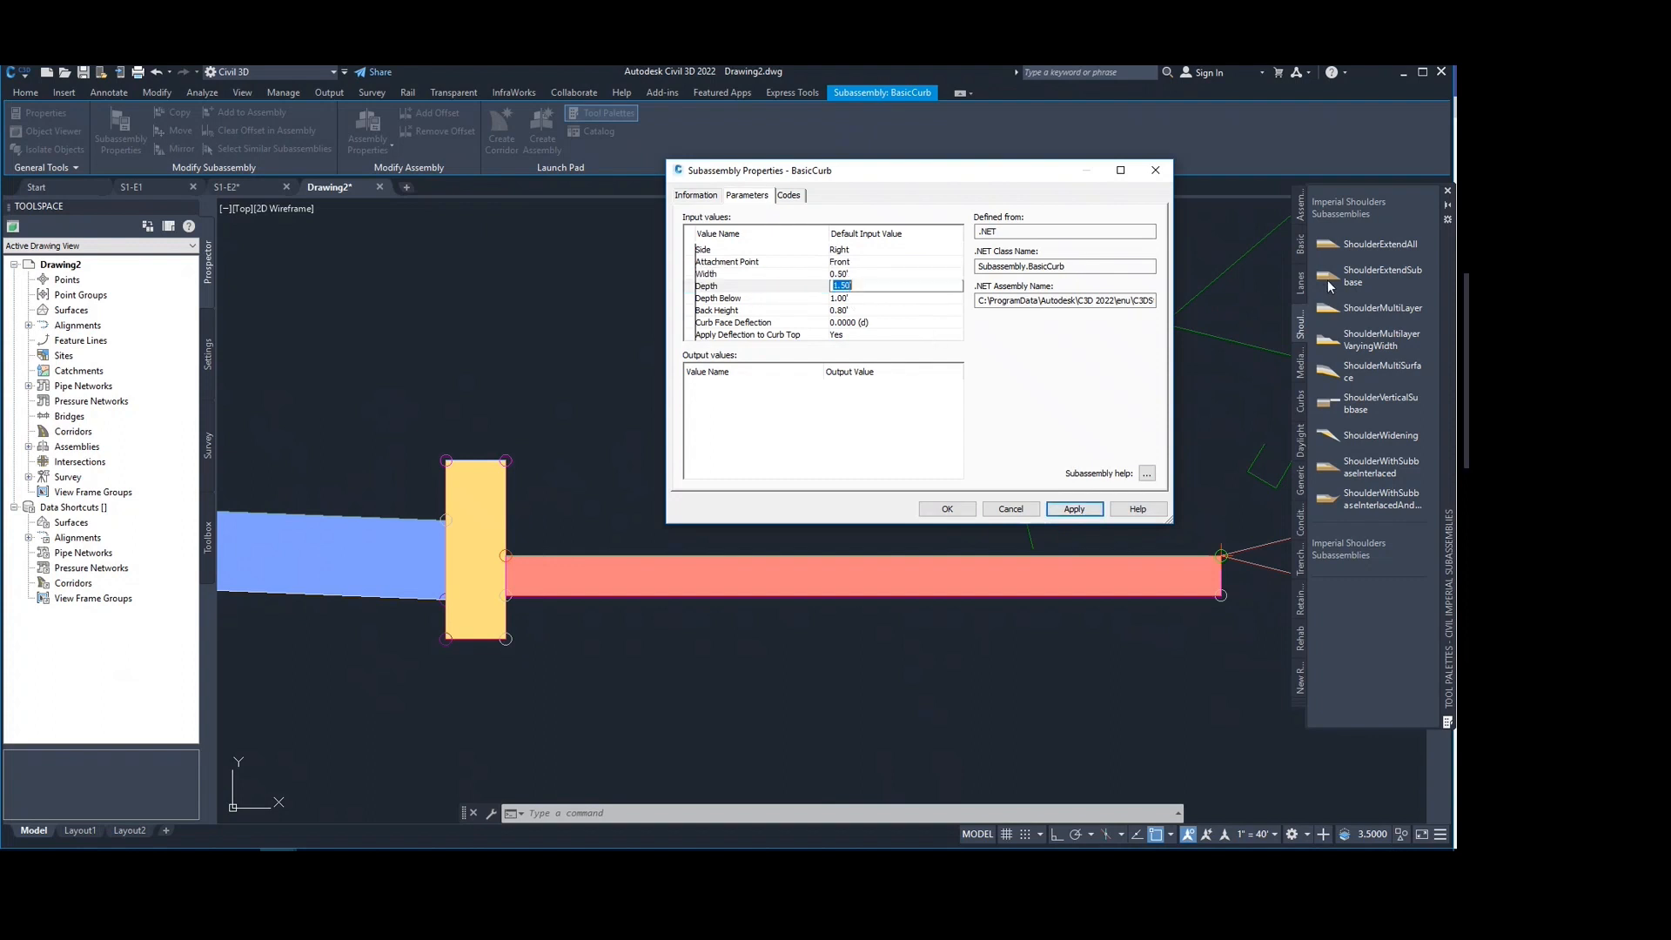
left_click(1076, 510)
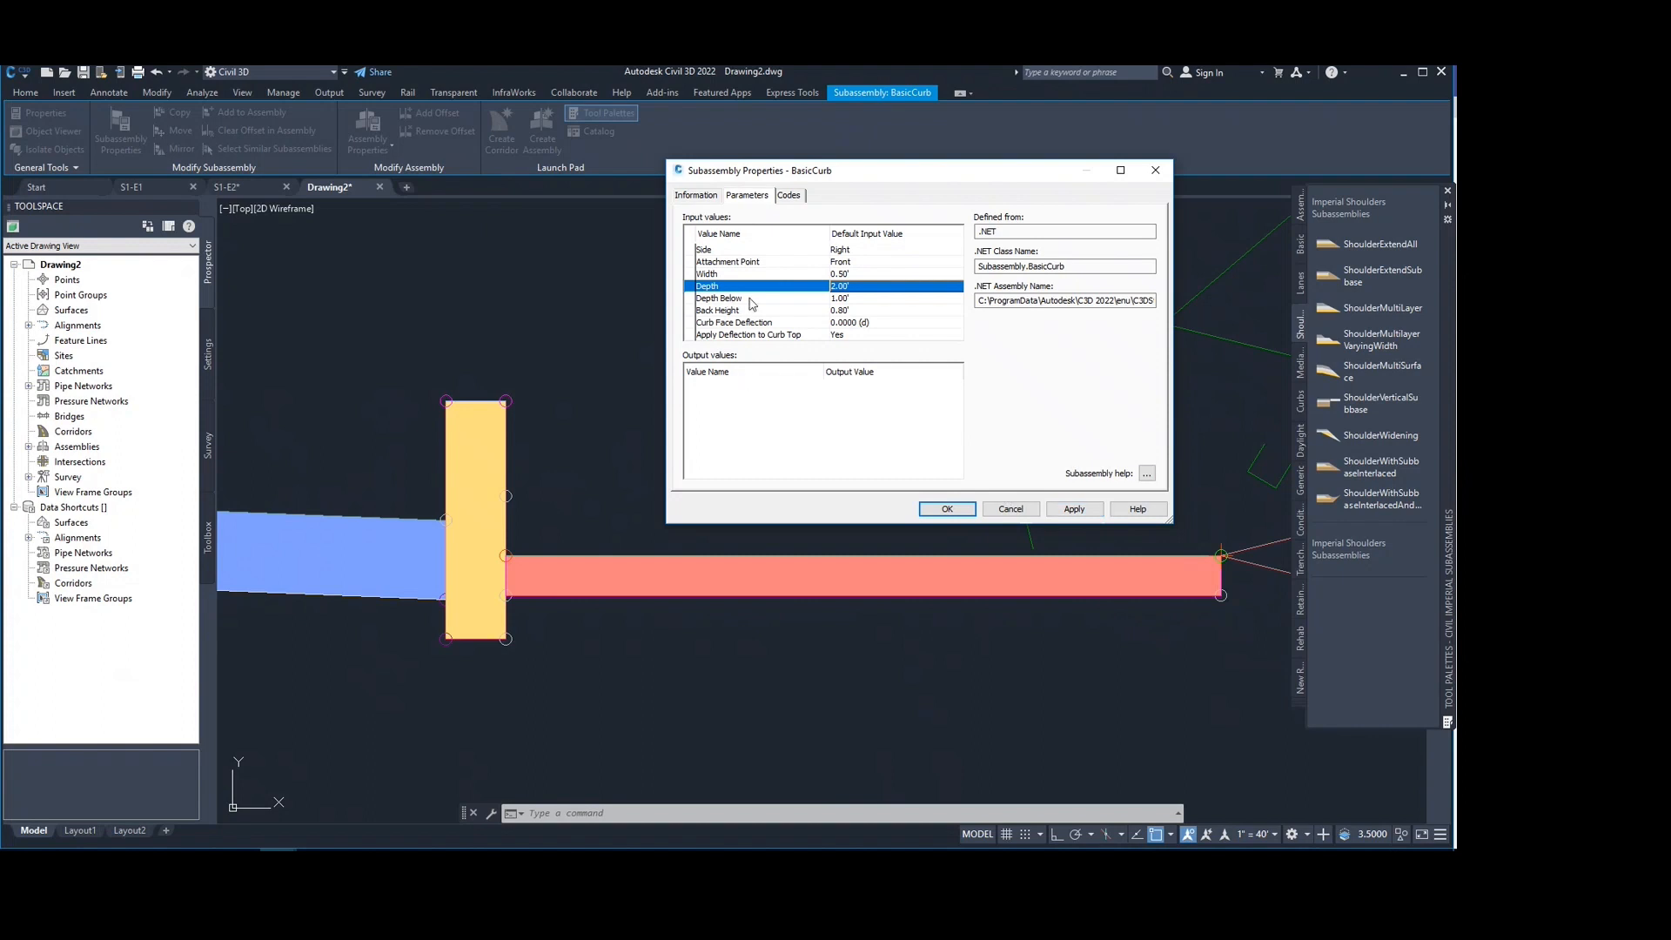
Step: Try Depth Below values of 2.00' and 3.00' on the BasicCurb, applying each, and close the subassembly properties and event viewer
double_click(863, 301)
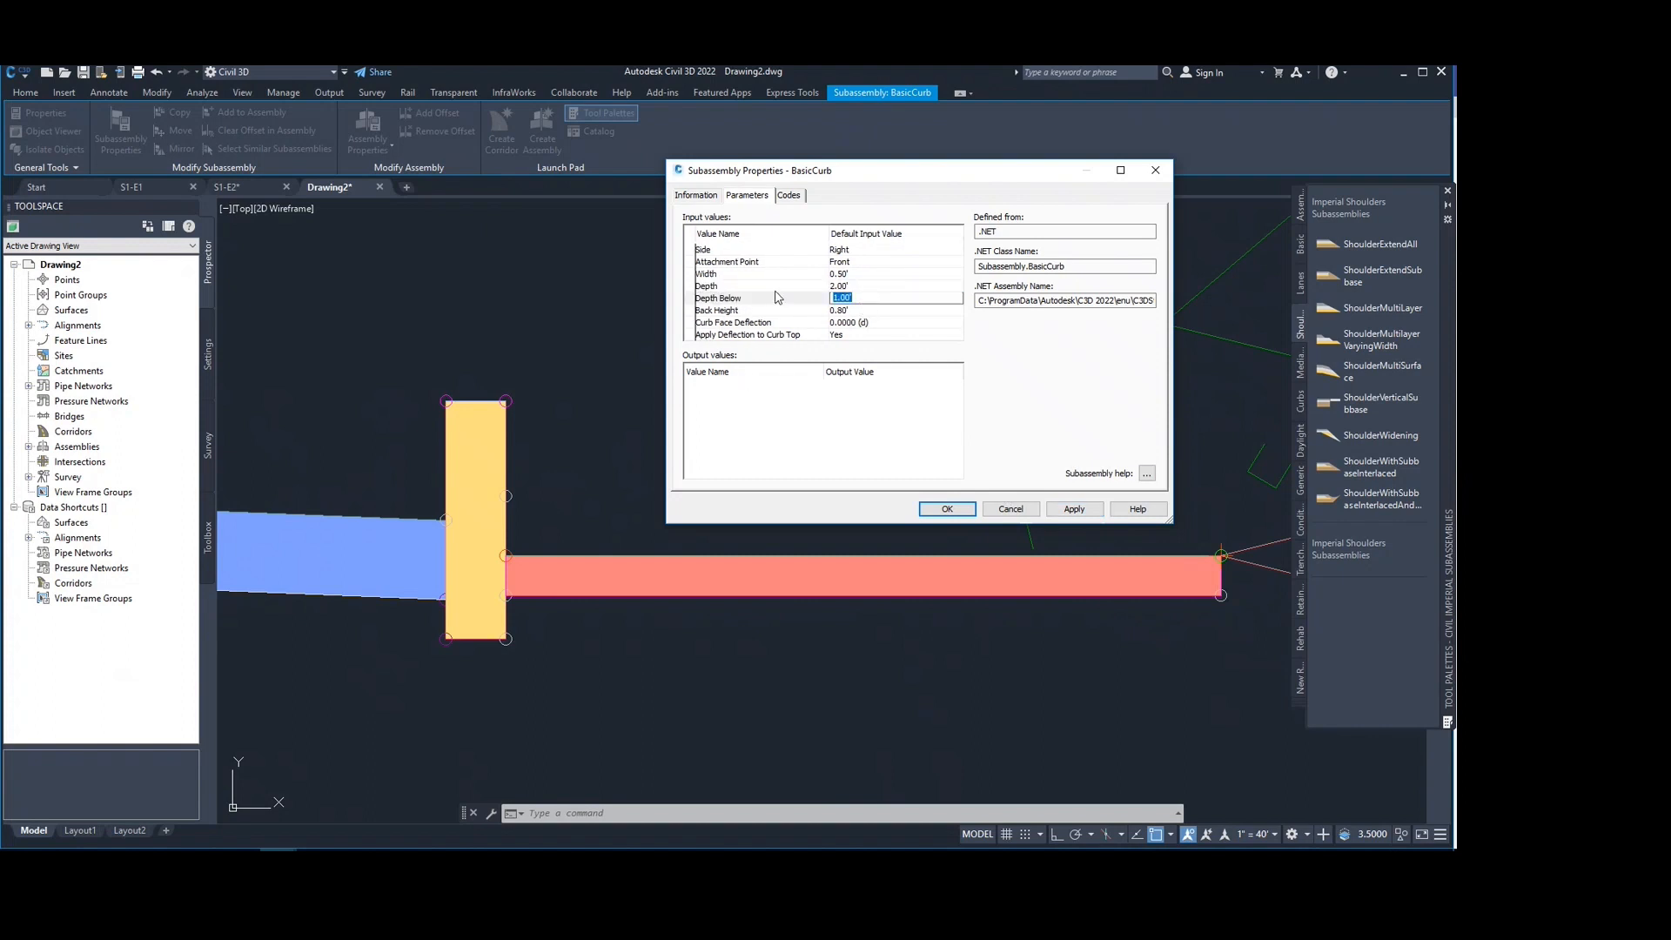
type("2")
left_click(1071, 507)
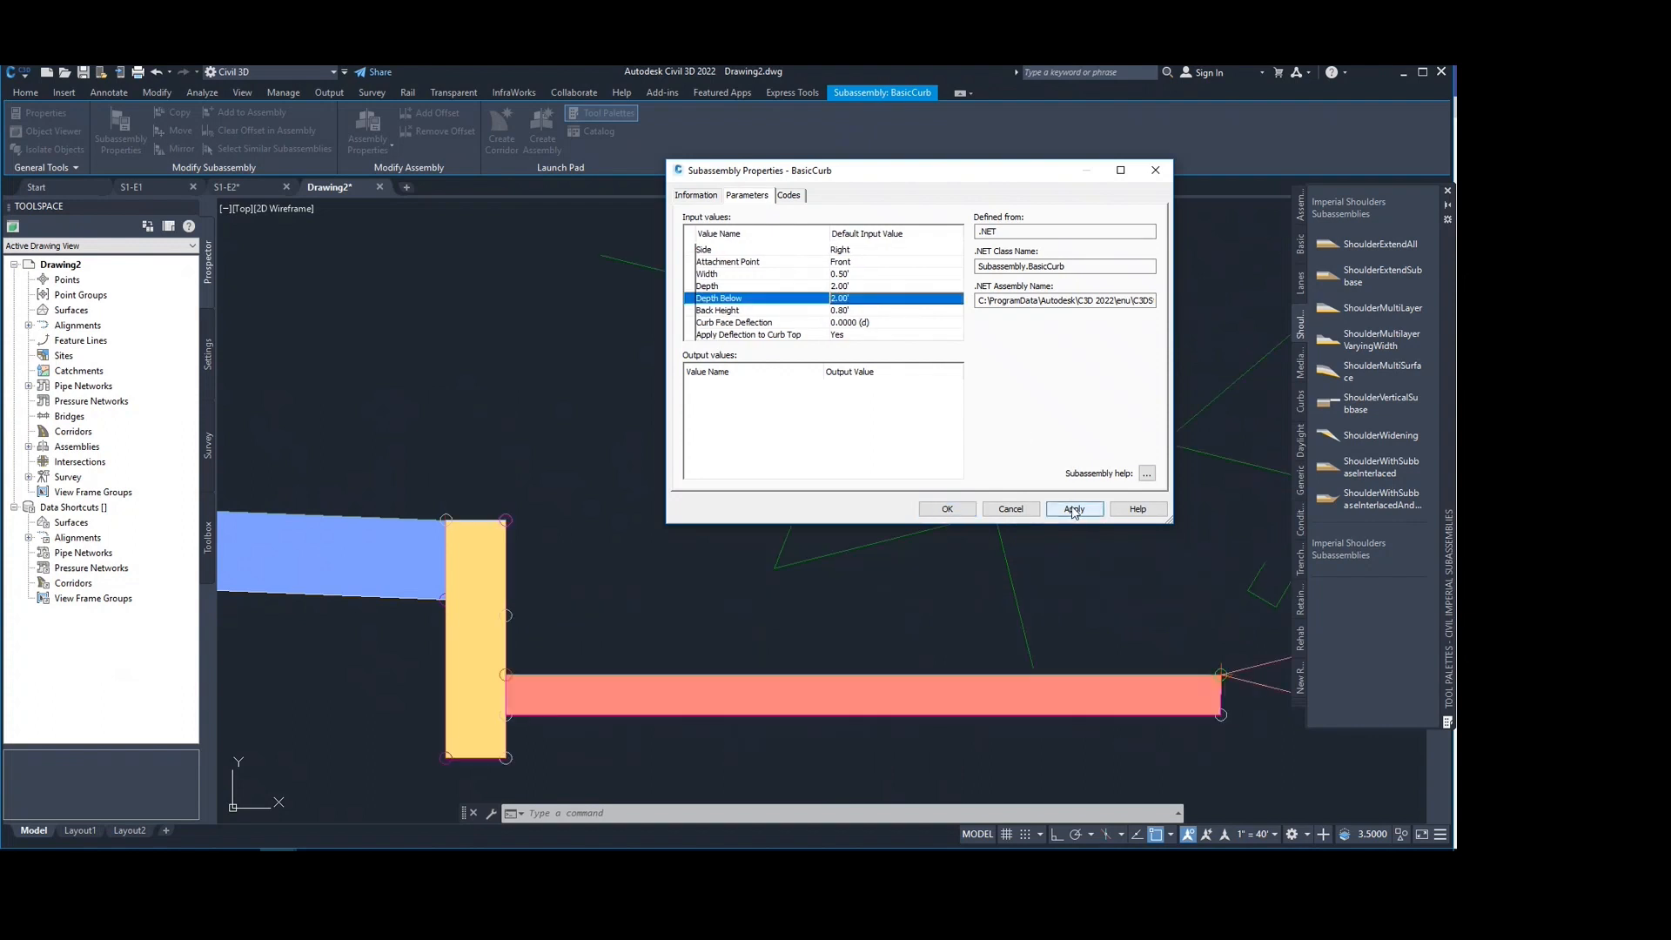
left_click(865, 299)
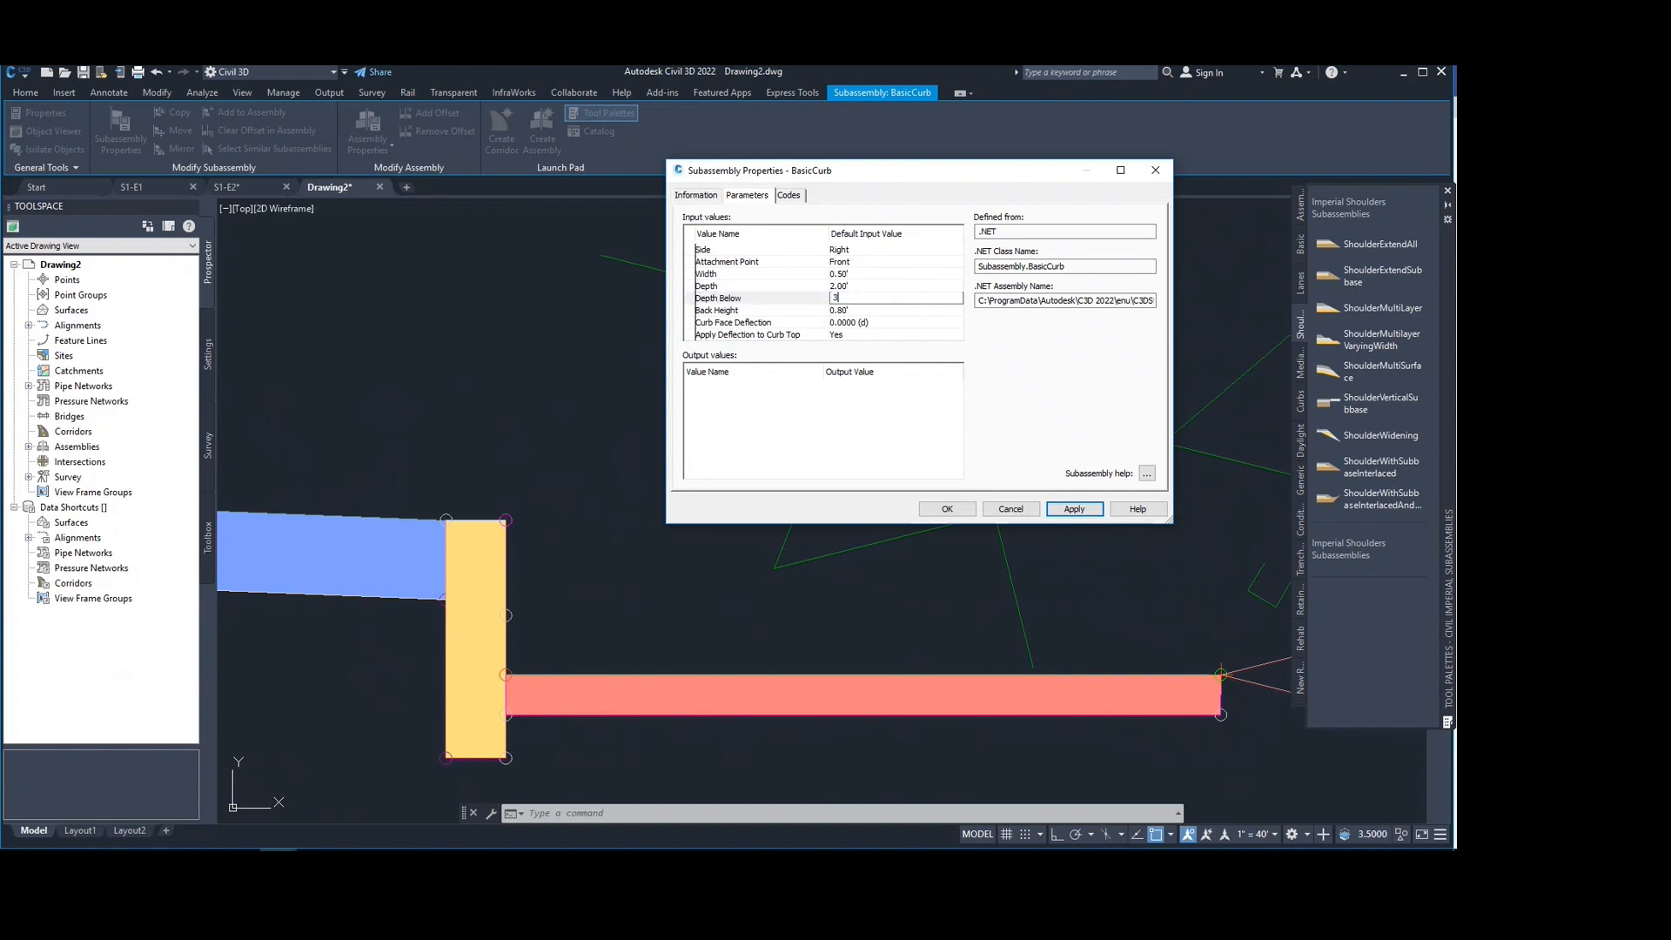
left_click(1074, 508)
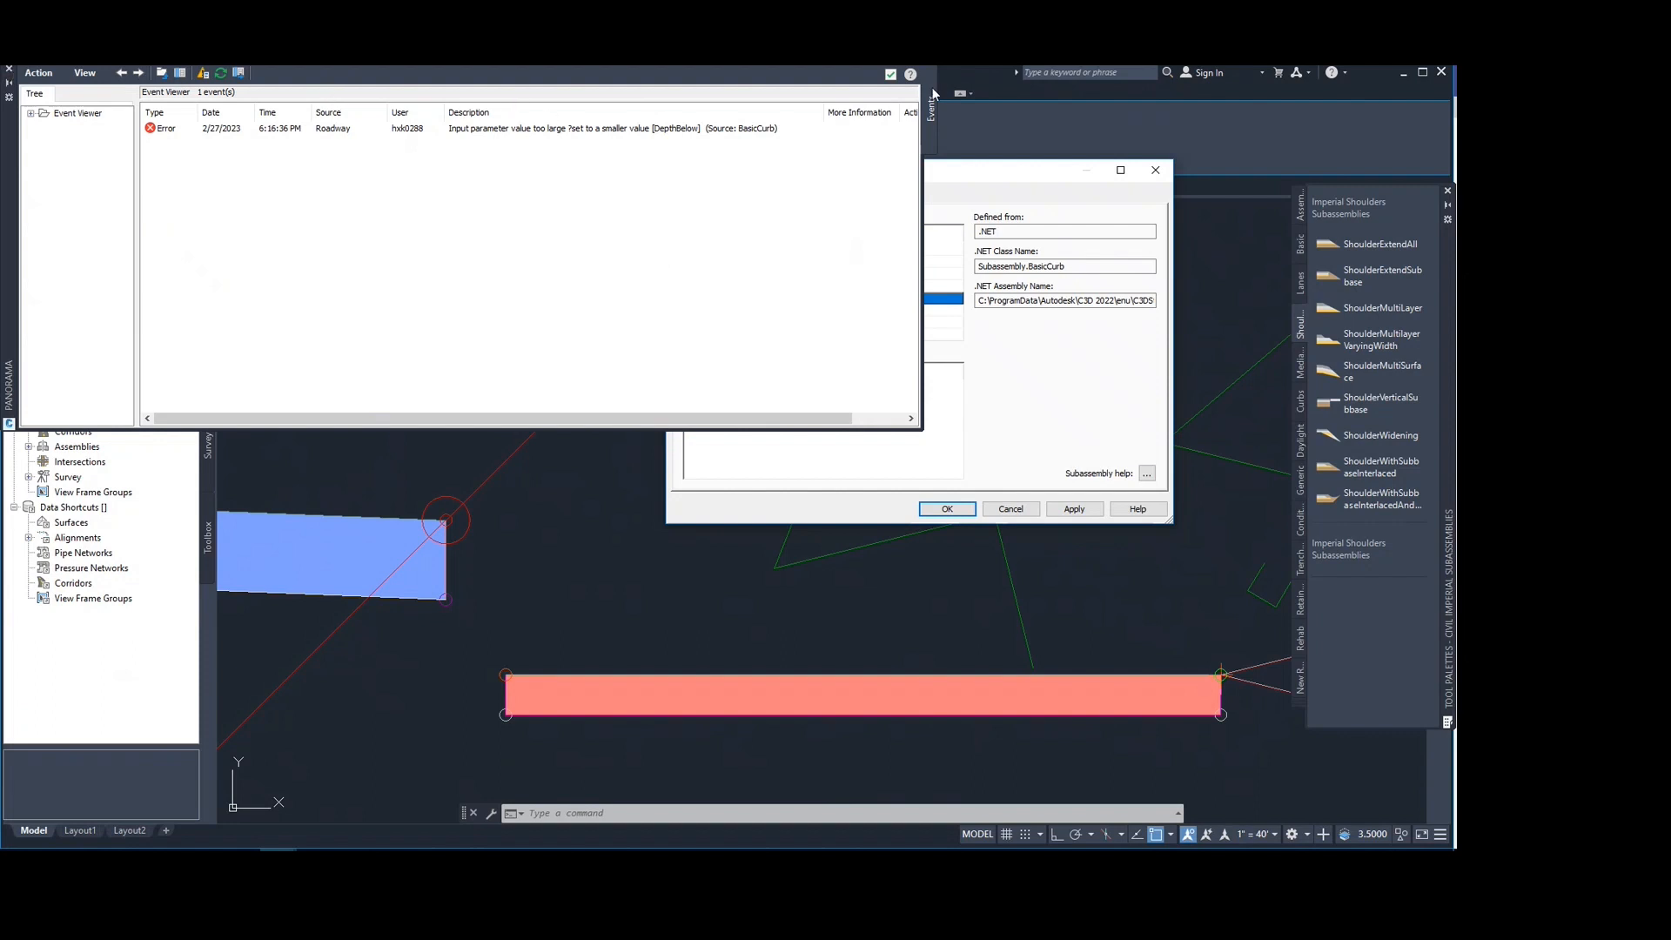
left_click(946, 508)
left_click(890, 74)
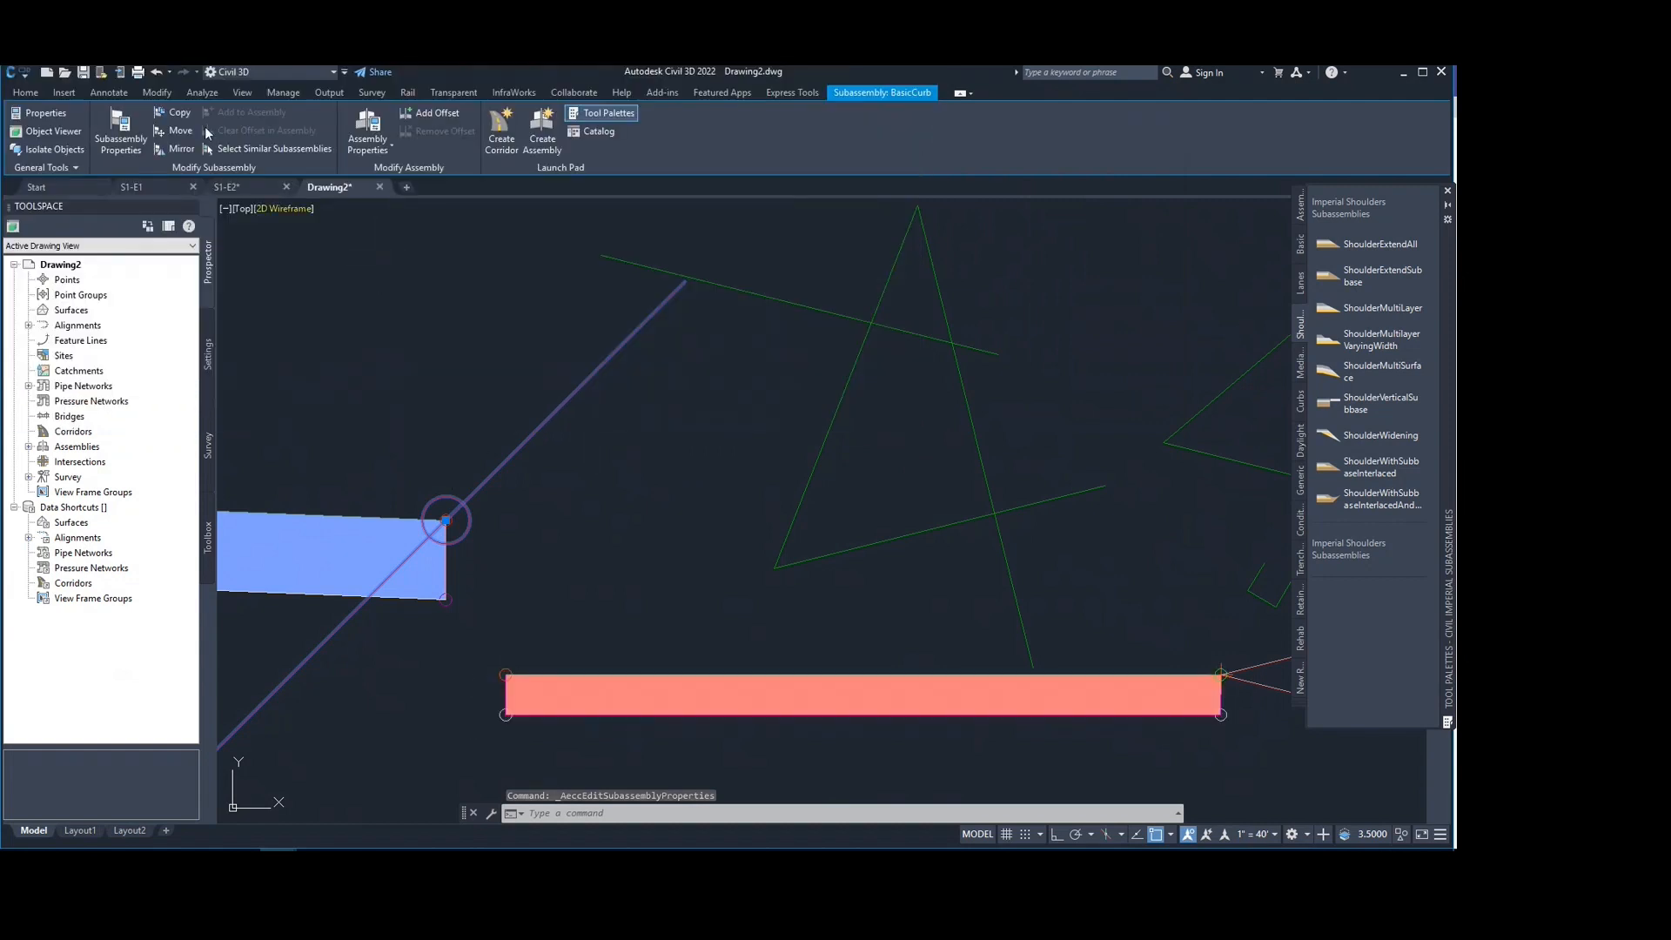
Step: Reopen the BasicCurb's subassembly properties, set its Depth Below to 1.00' and apply the change
left_click(136, 120)
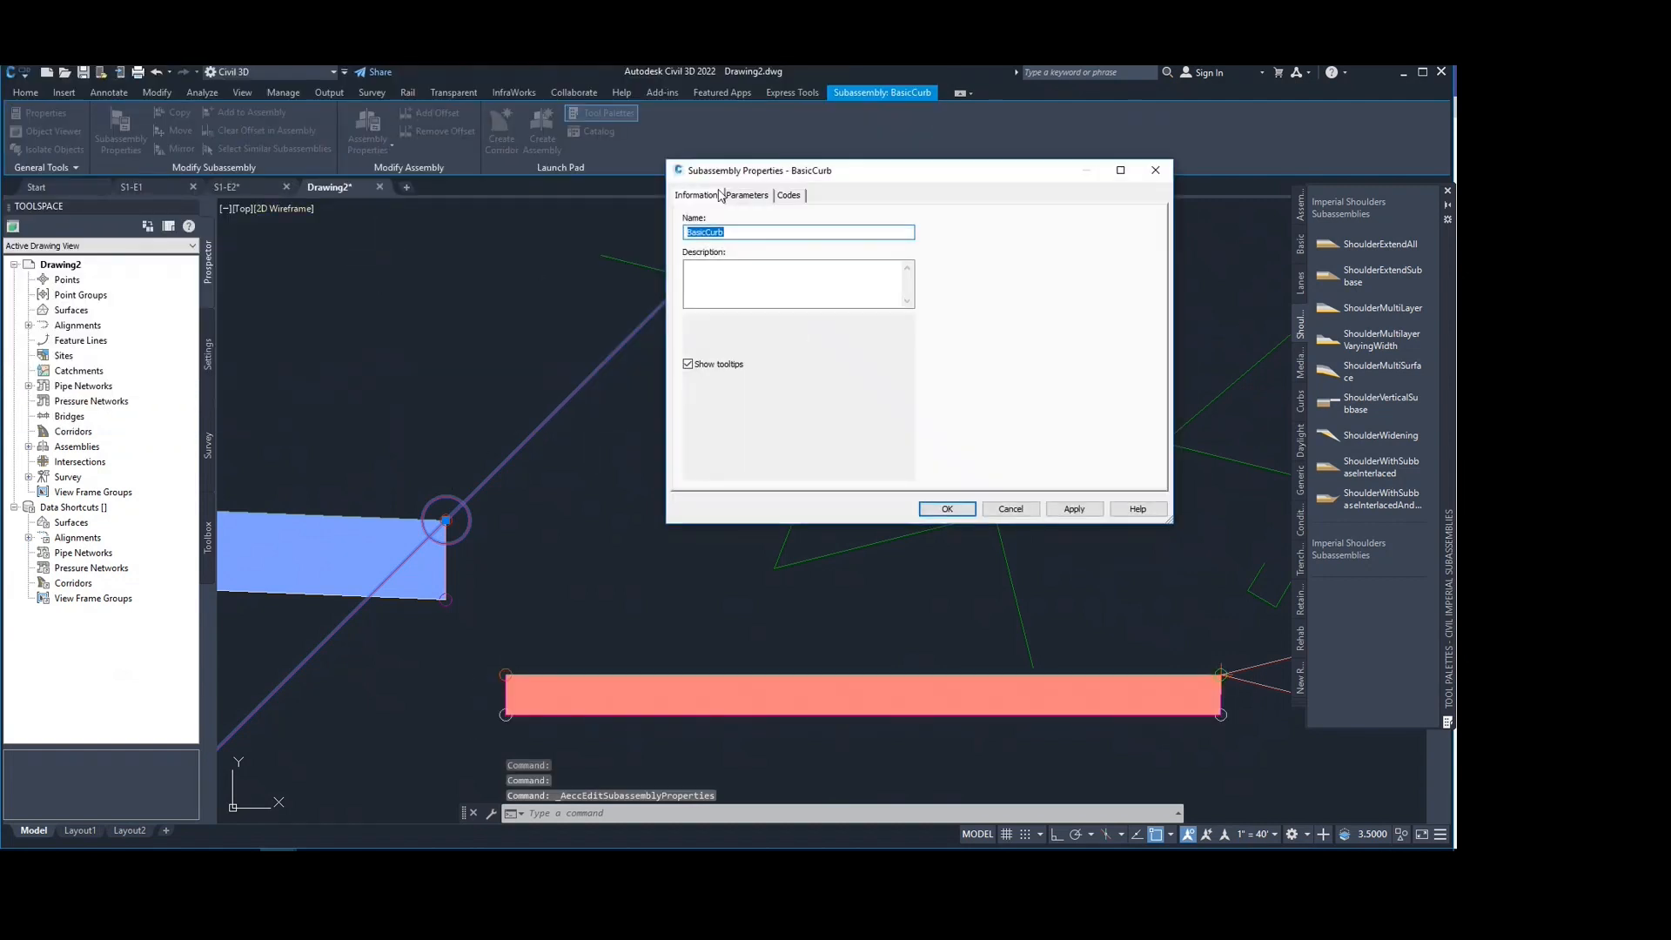
left_click(745, 195)
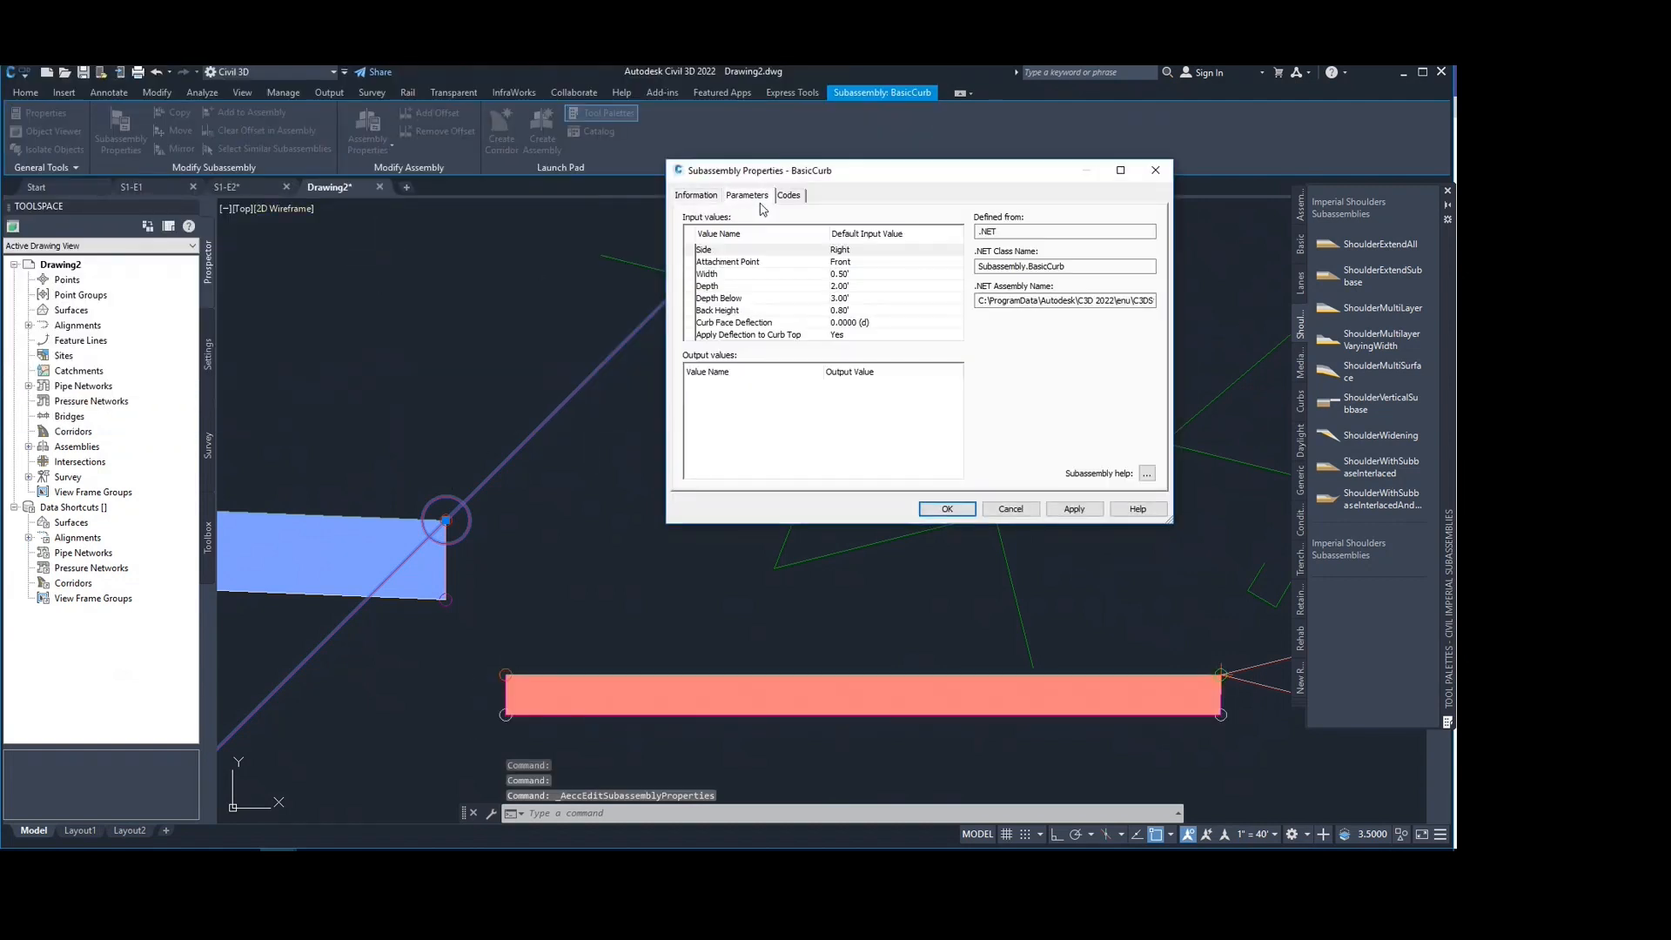
left_click(867, 298)
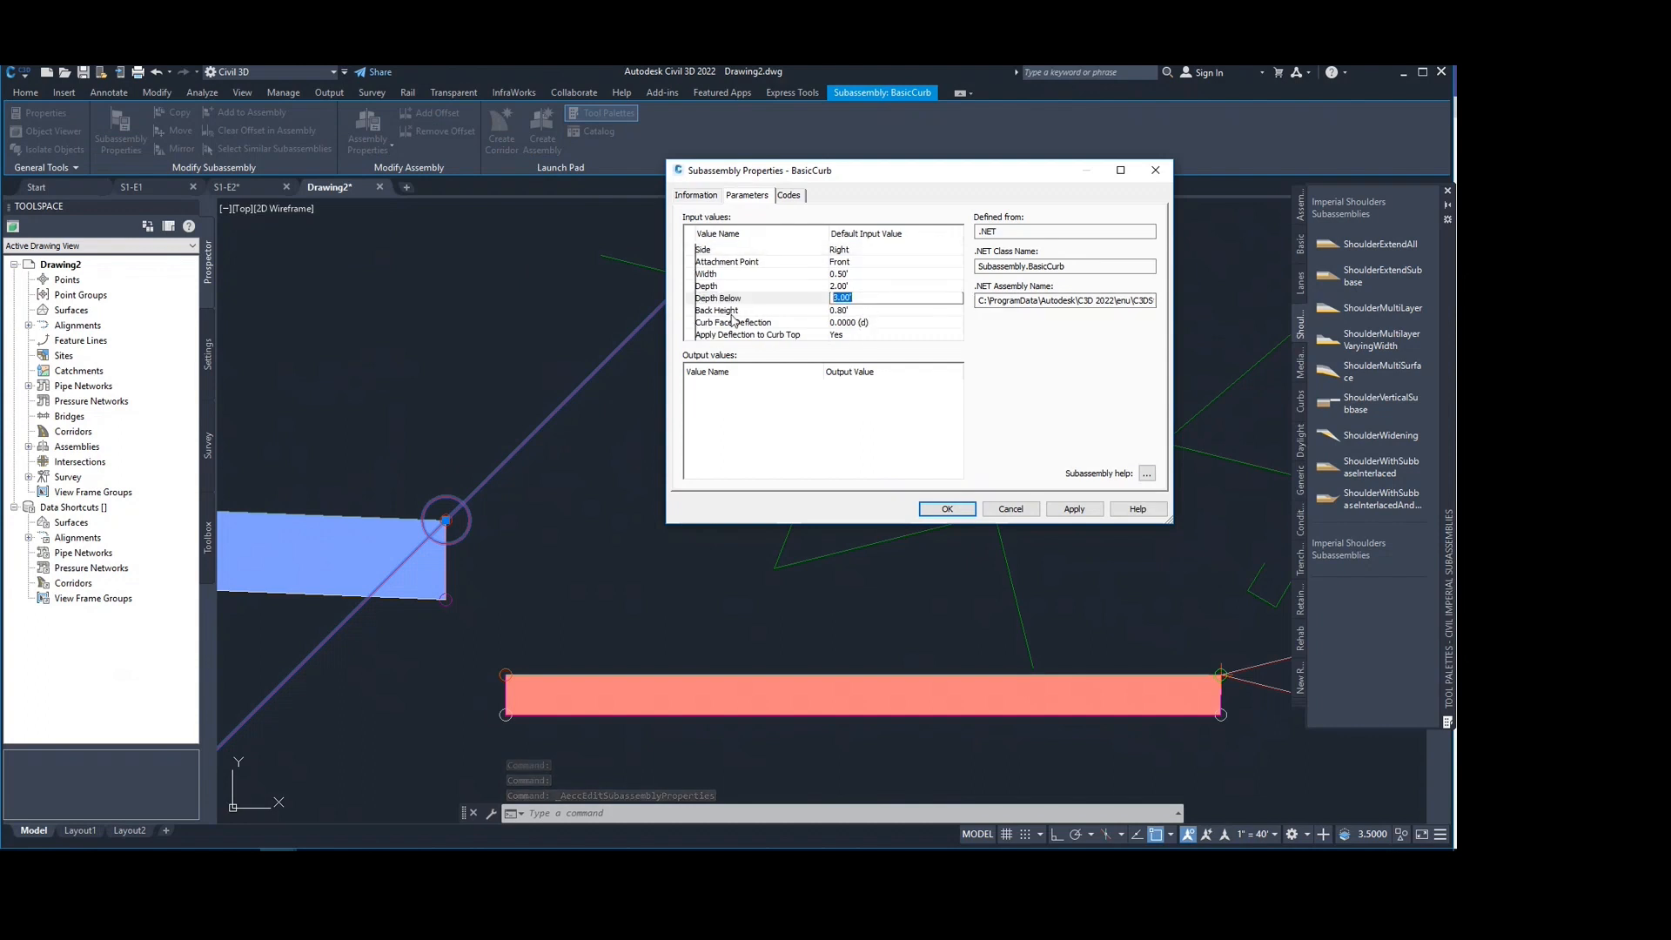
type("1")
left_click(1075, 509)
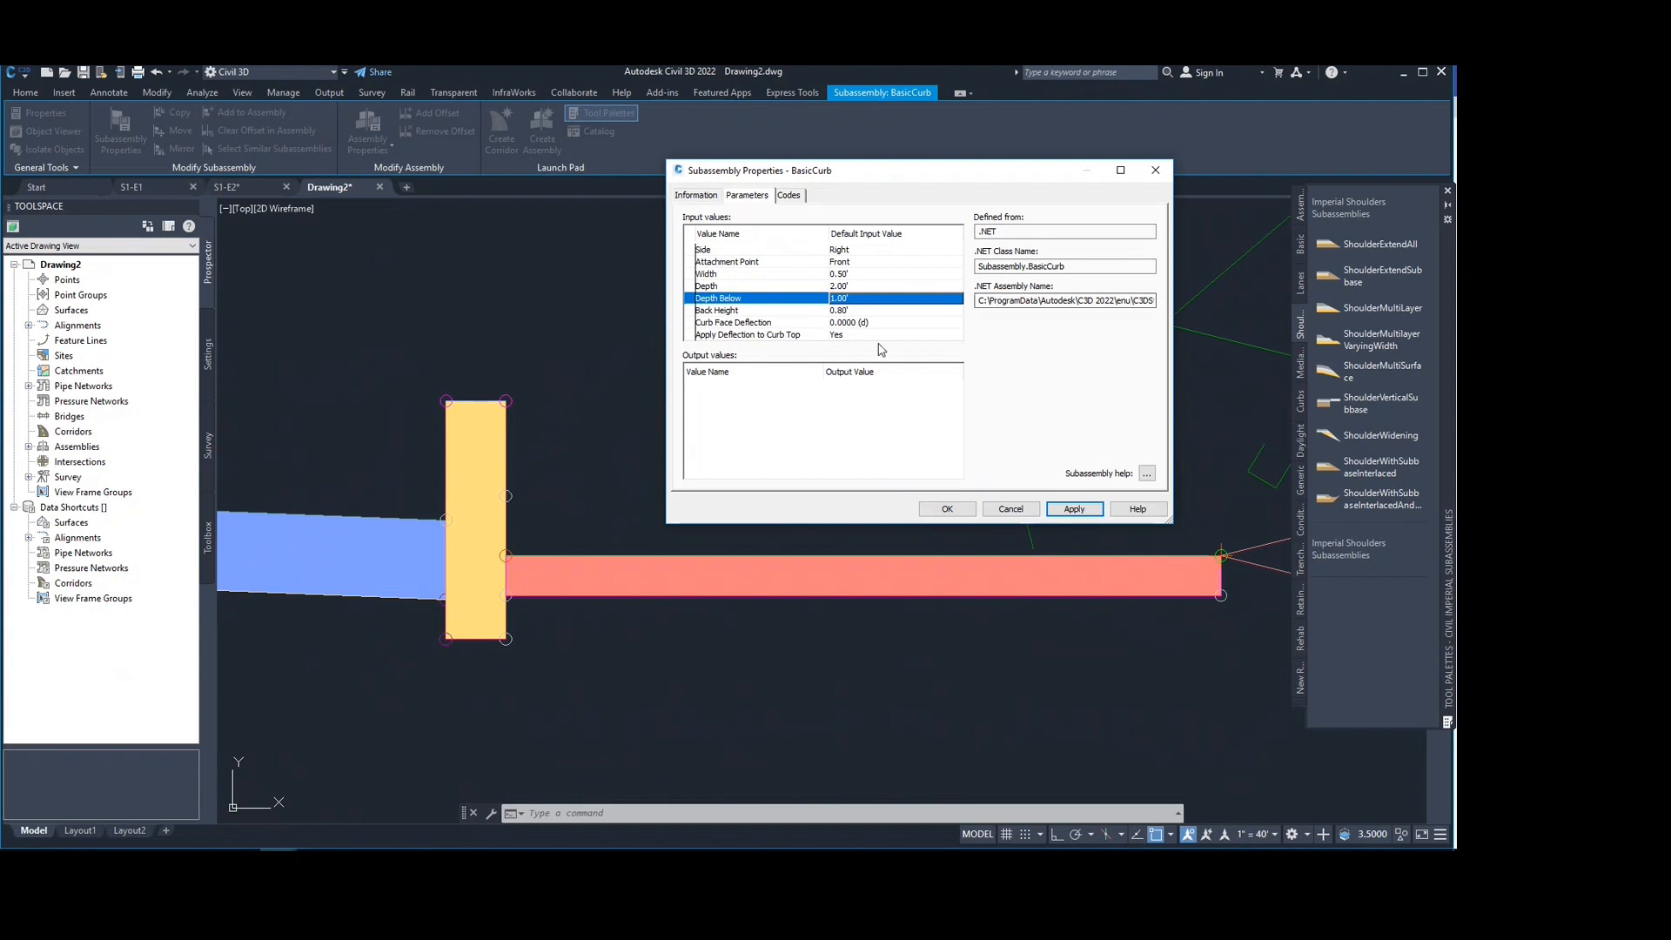
Step: Set the BasicCurb's Width to 1.00' and its Depth to 1.50', applying each change
left_click(850, 275)
left_click(850, 275)
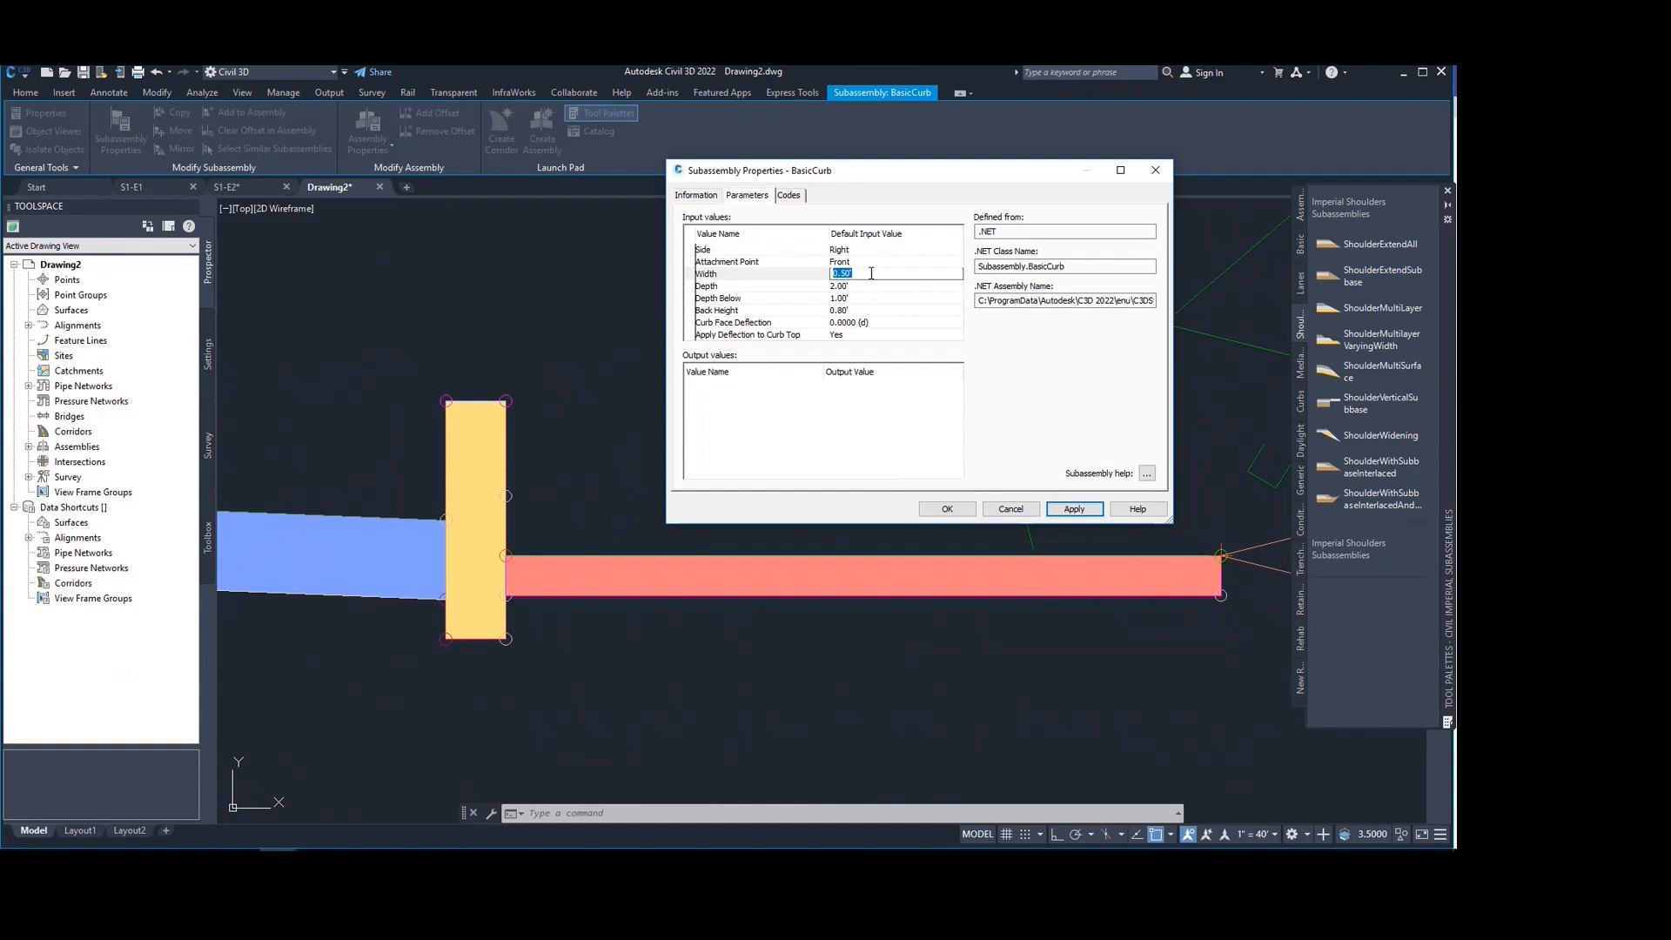
left_click(1065, 510)
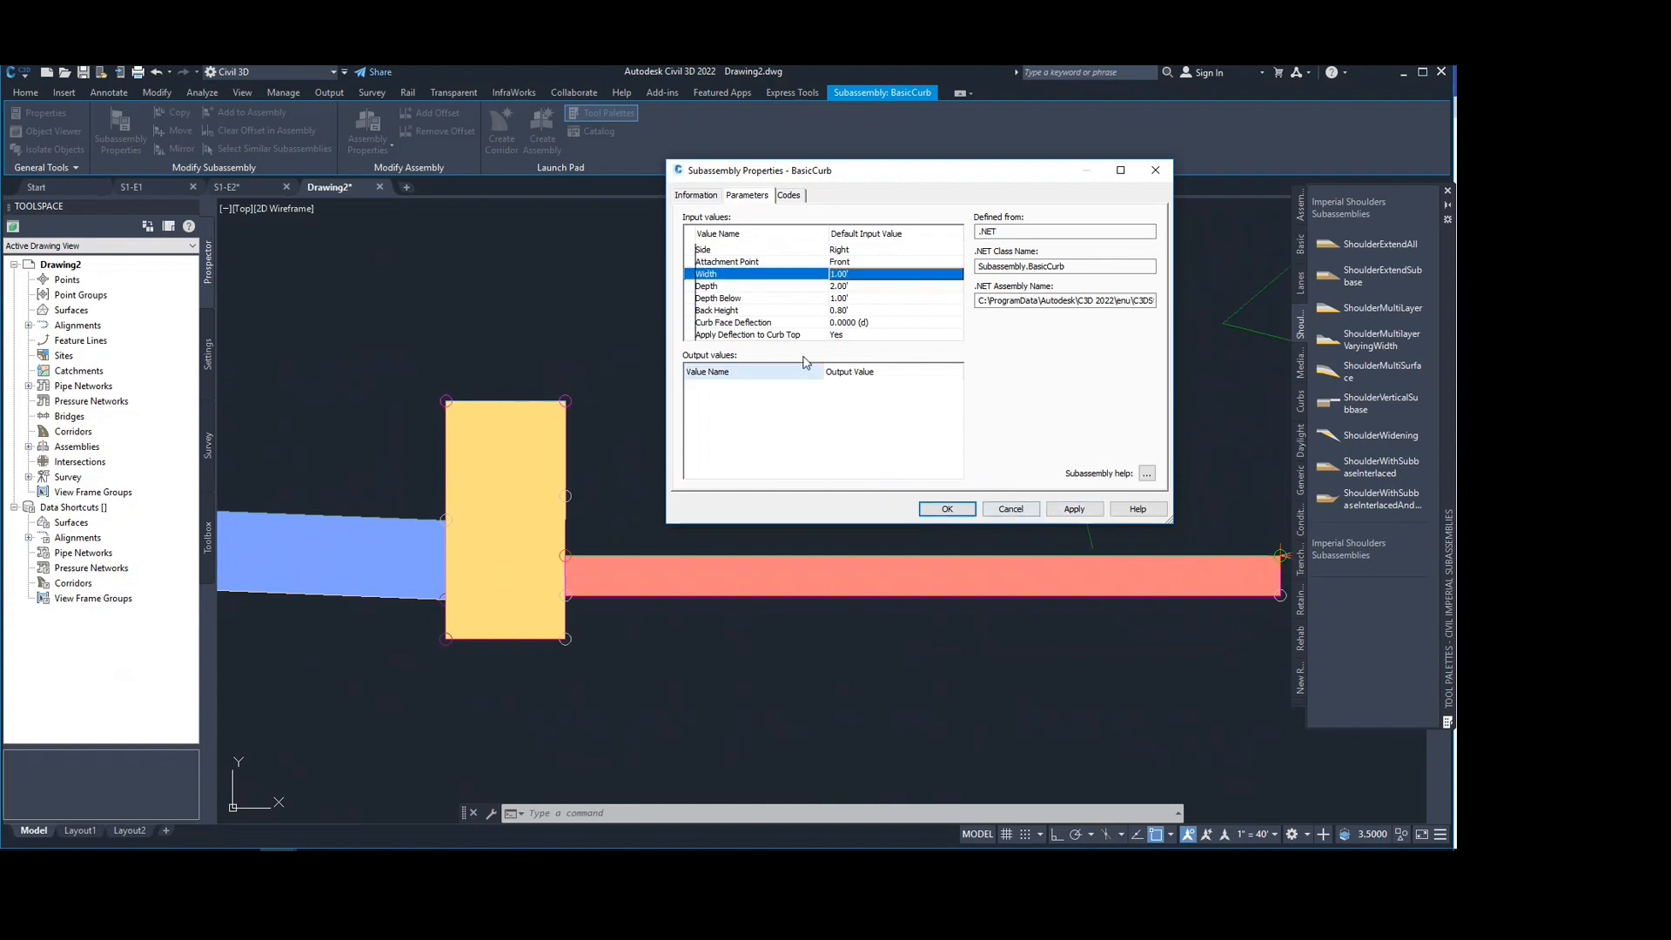
left_click(856, 289)
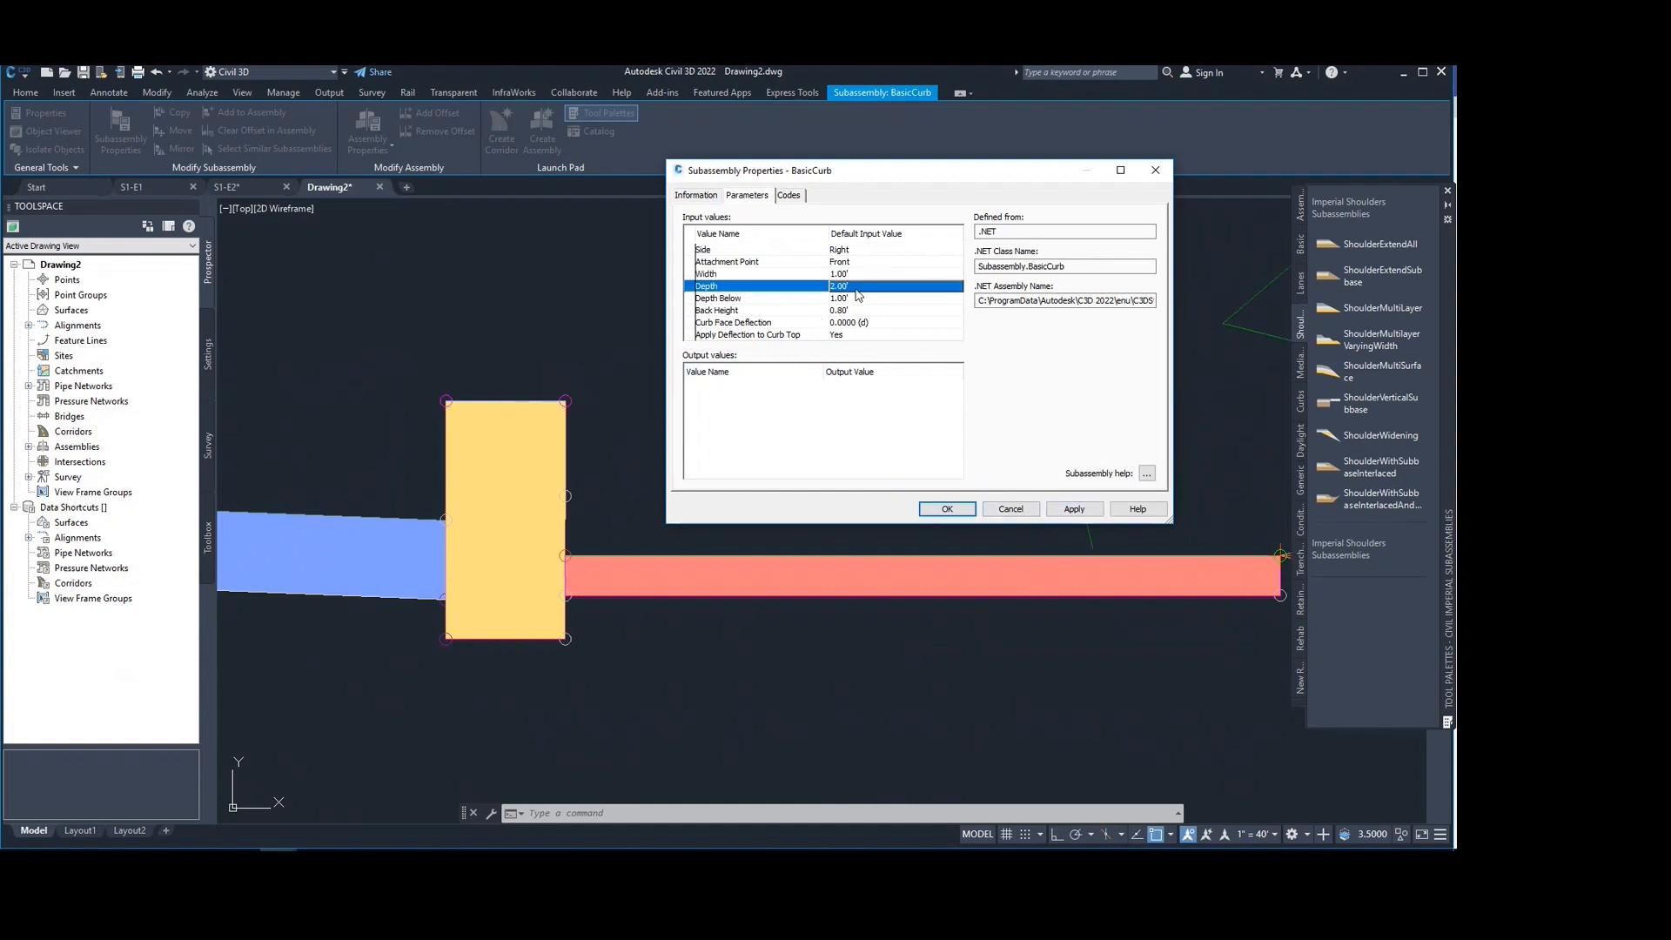
left_click(857, 289)
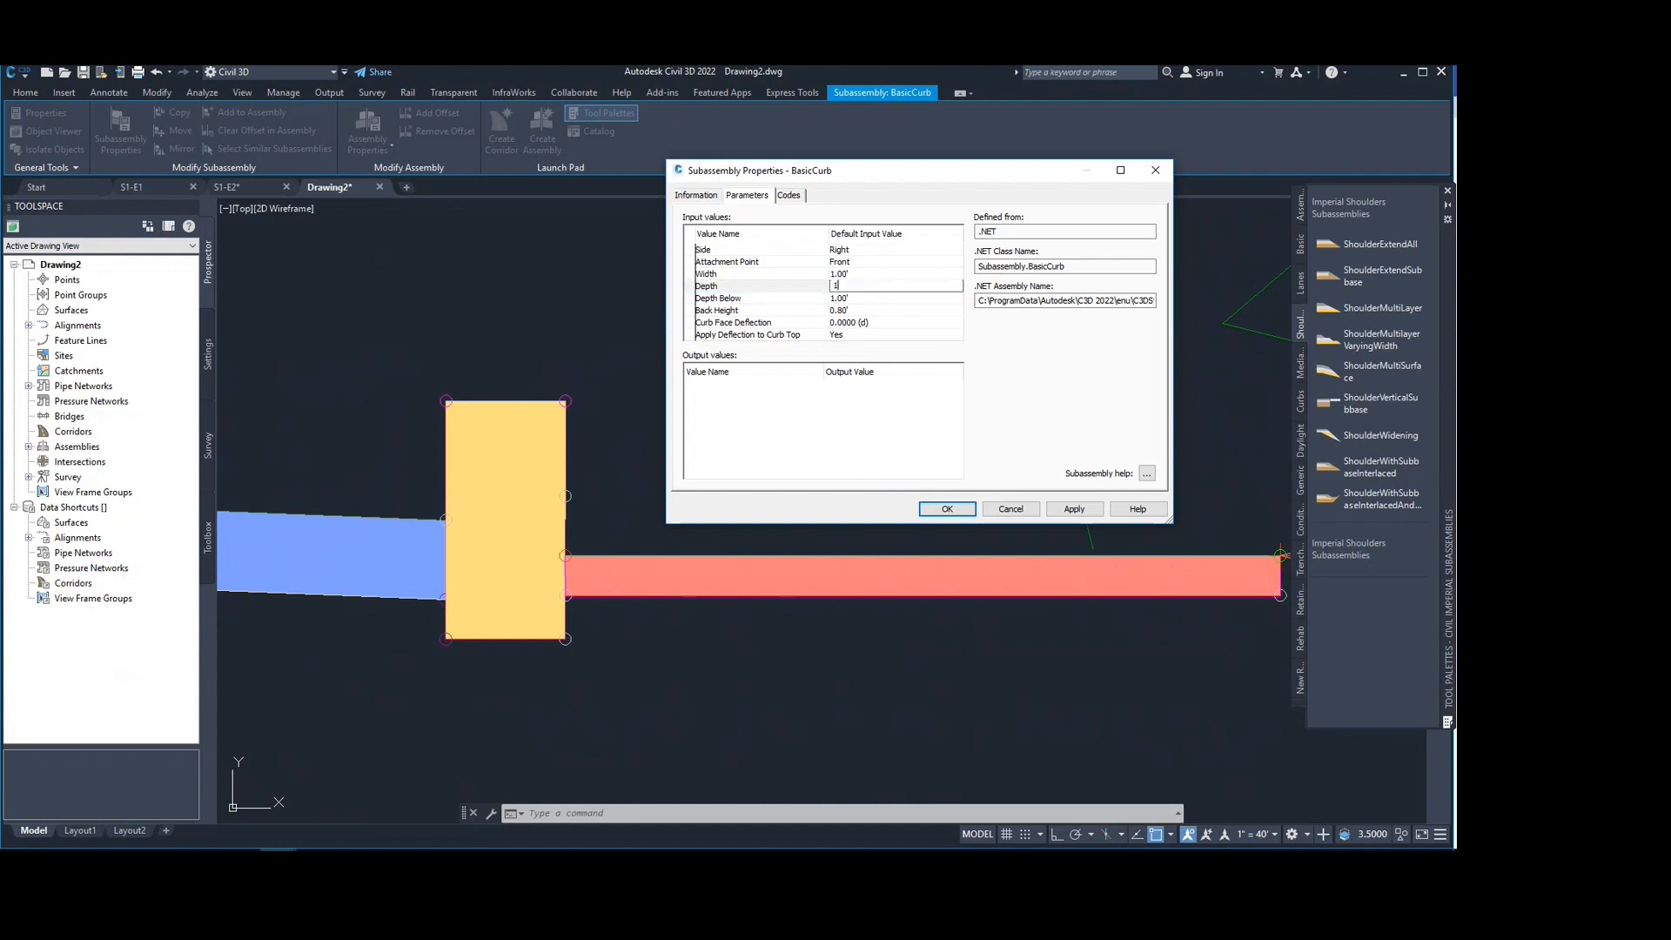
left_click(1074, 510)
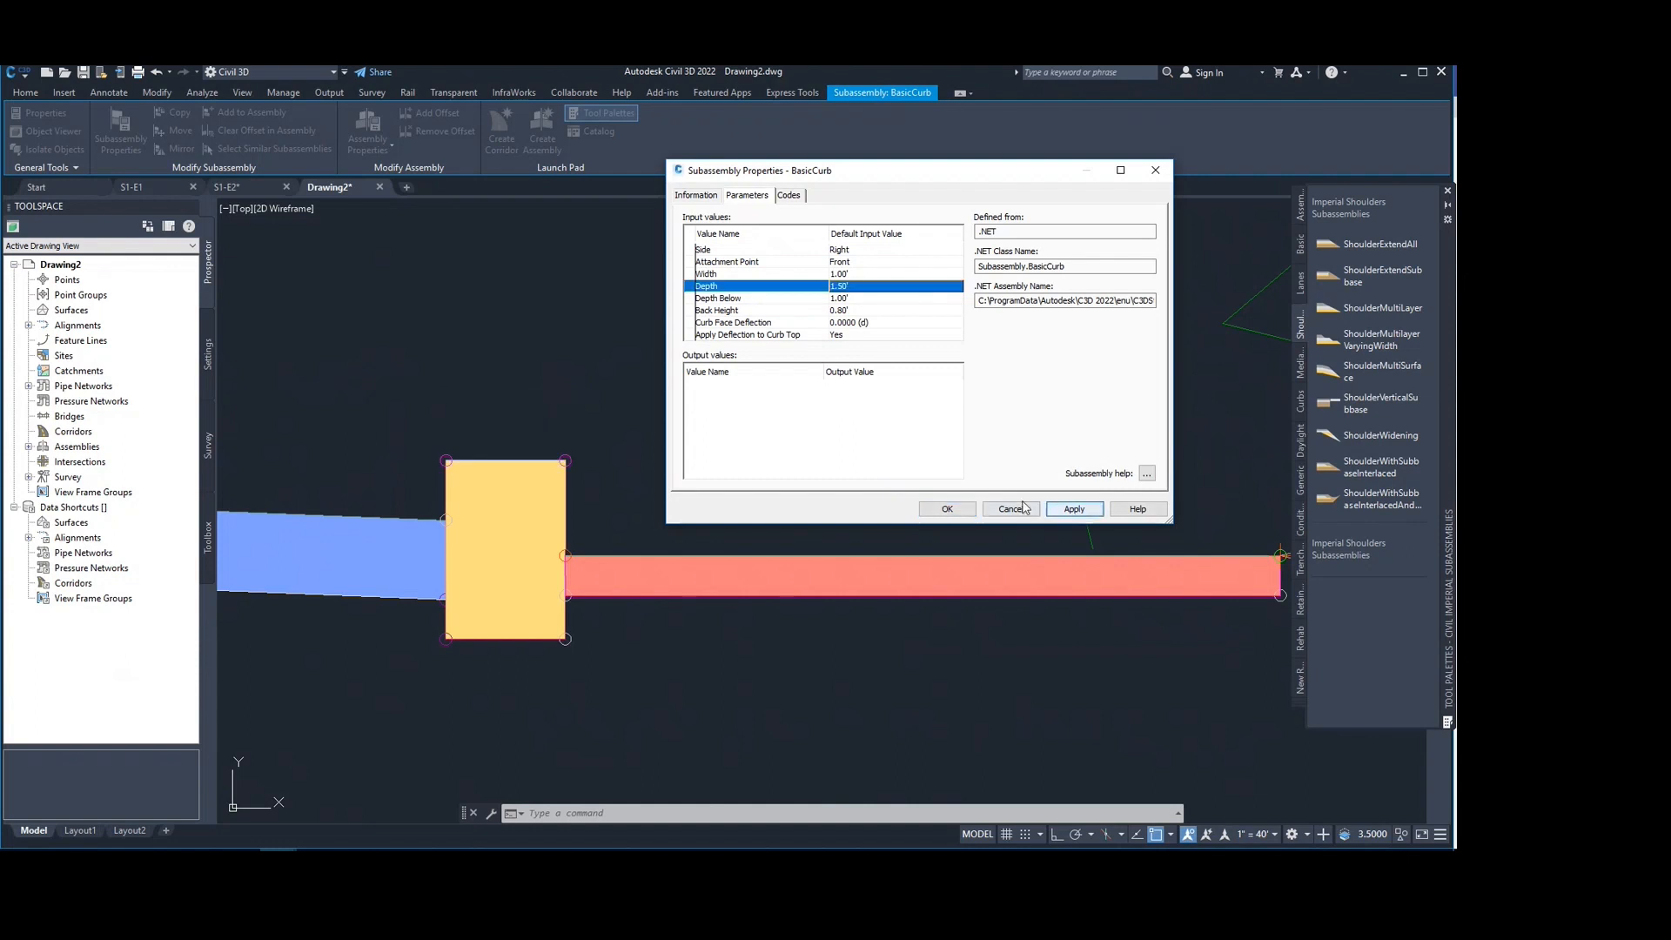
Step: Set the BasicCurb's Width to 0.80', apply it, close the subassembly properties and deselect the curb
left_click(860, 276)
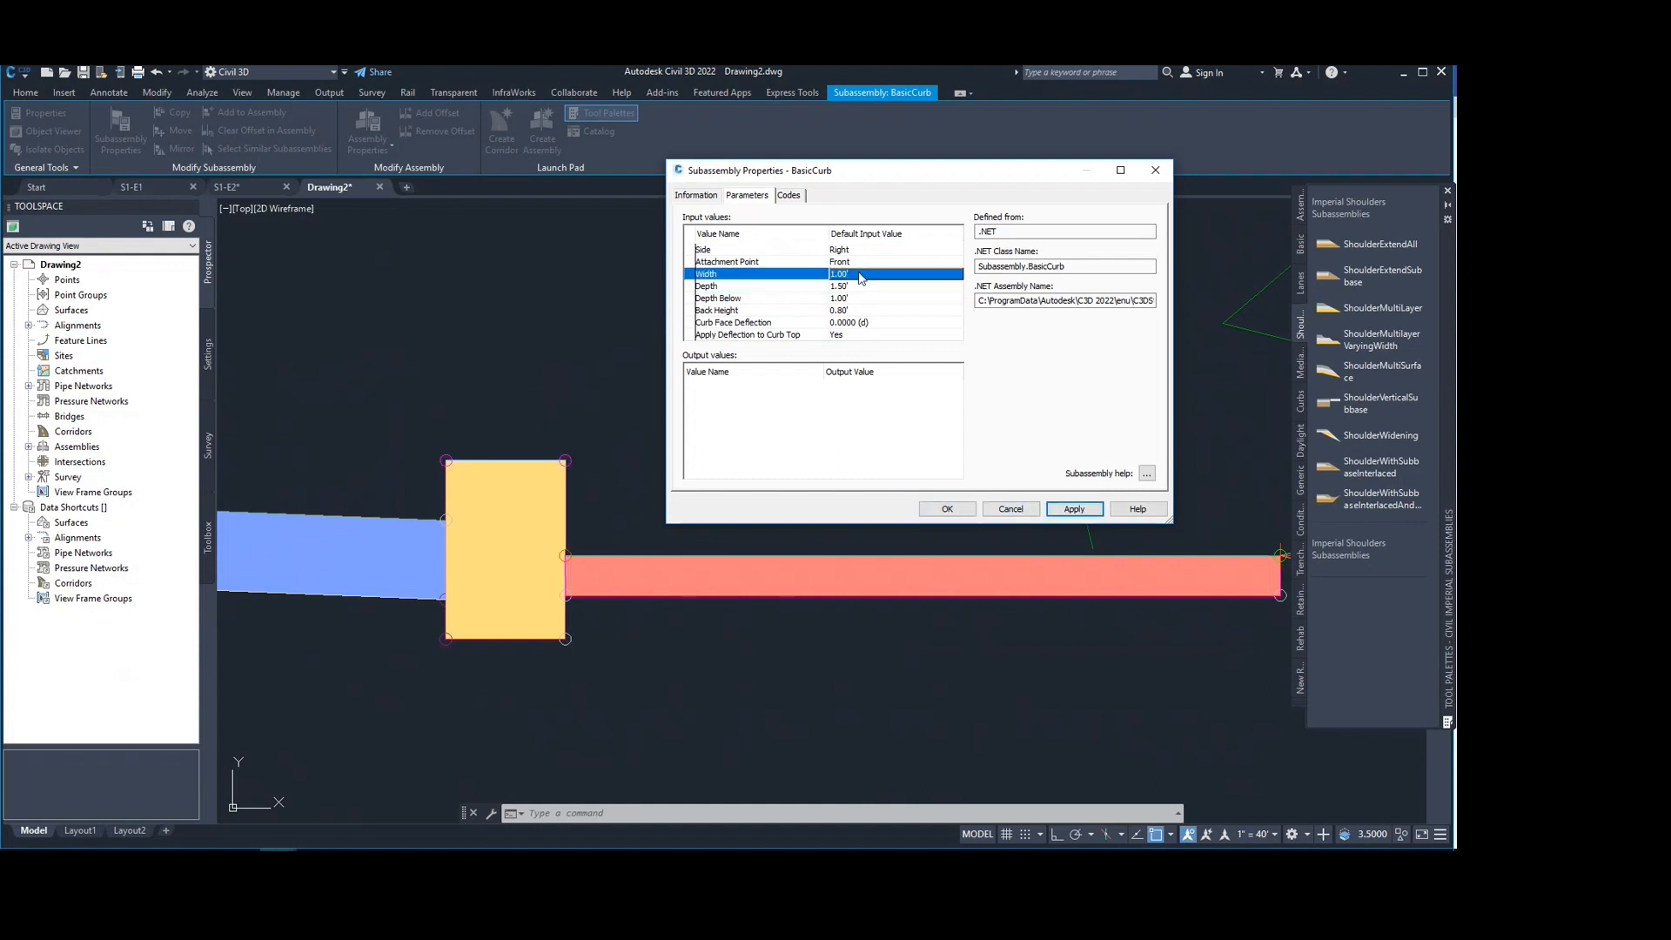
left_click(861, 275)
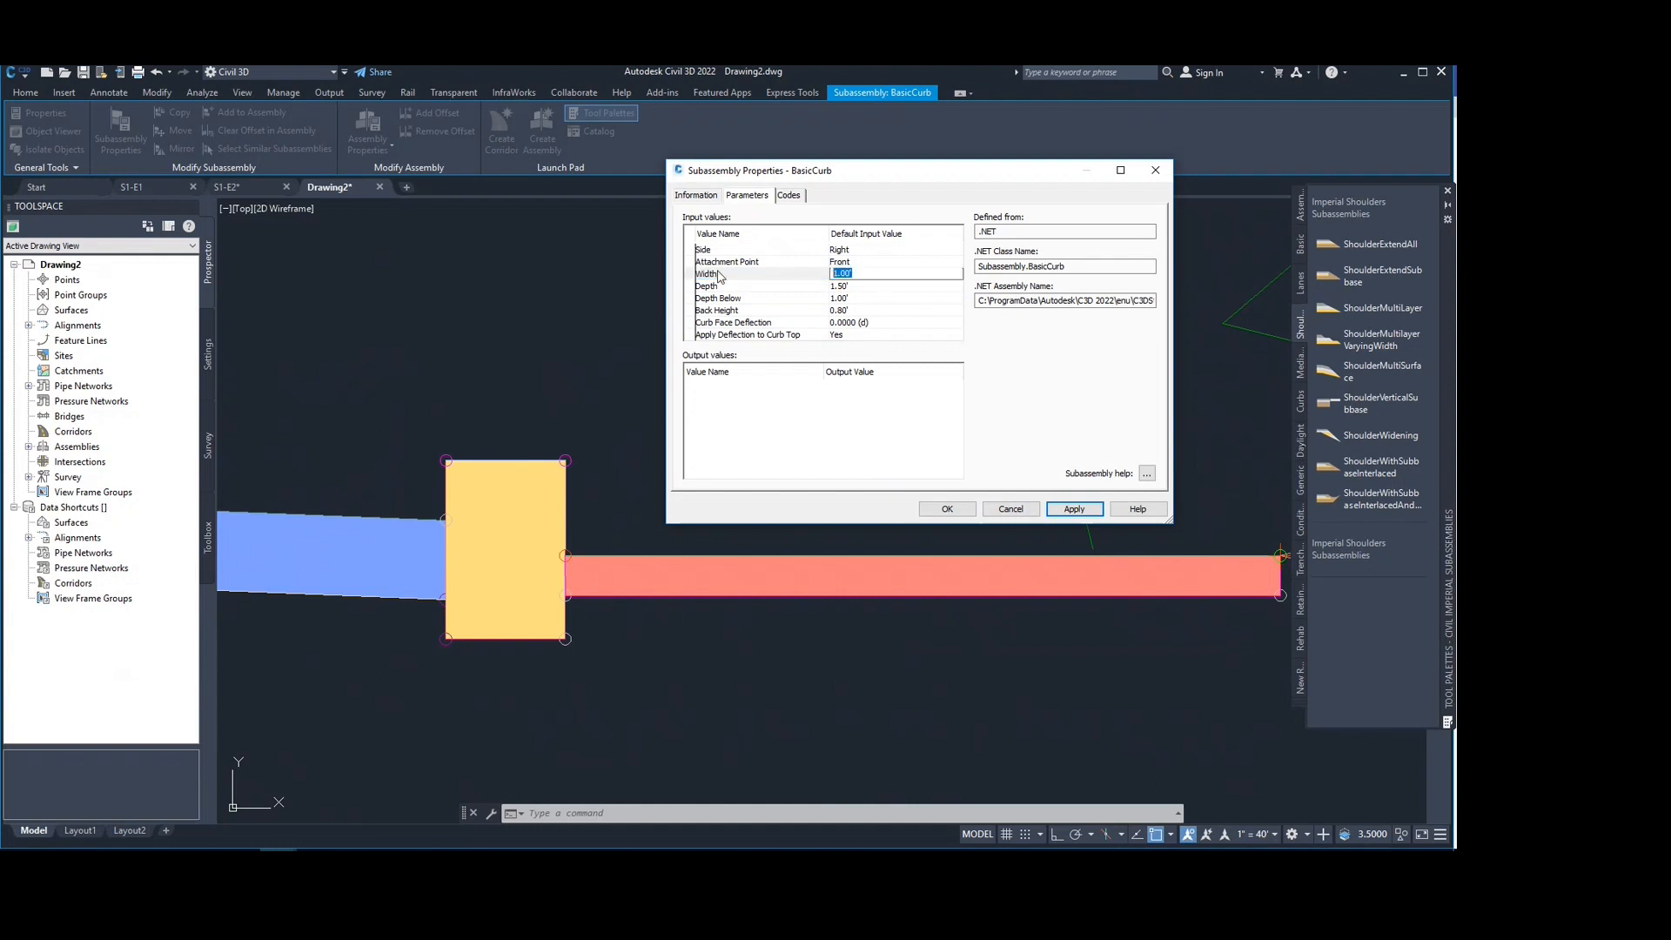
left_click(1075, 509)
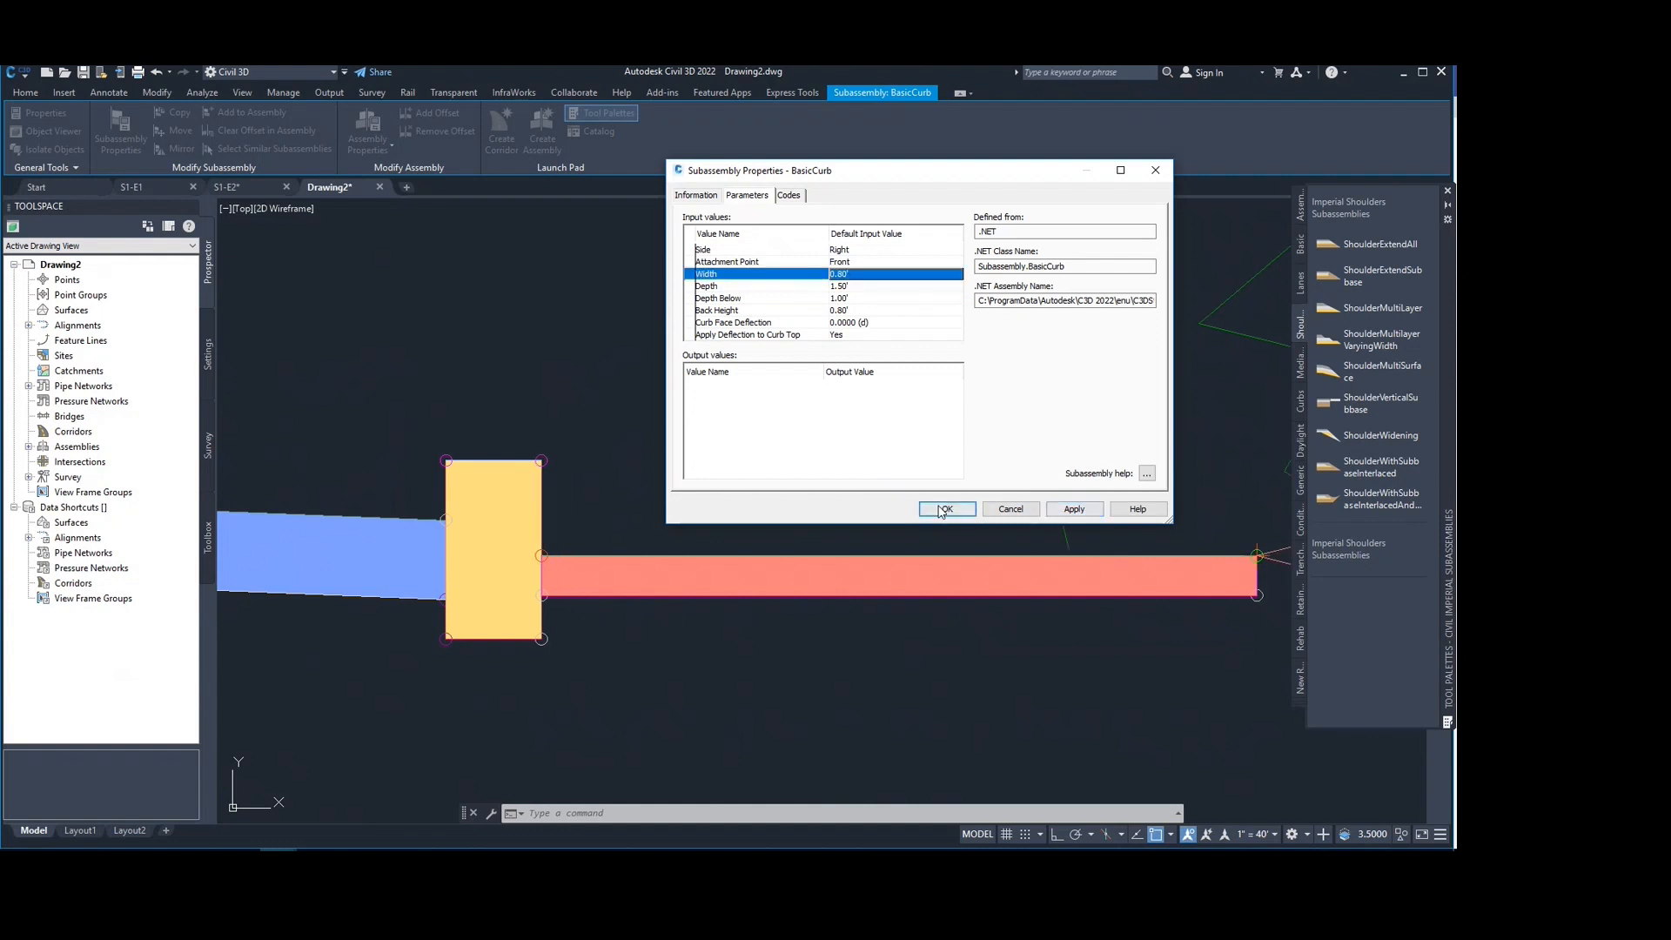
left_click(944, 509)
scroll(811, 474, "down", 3)
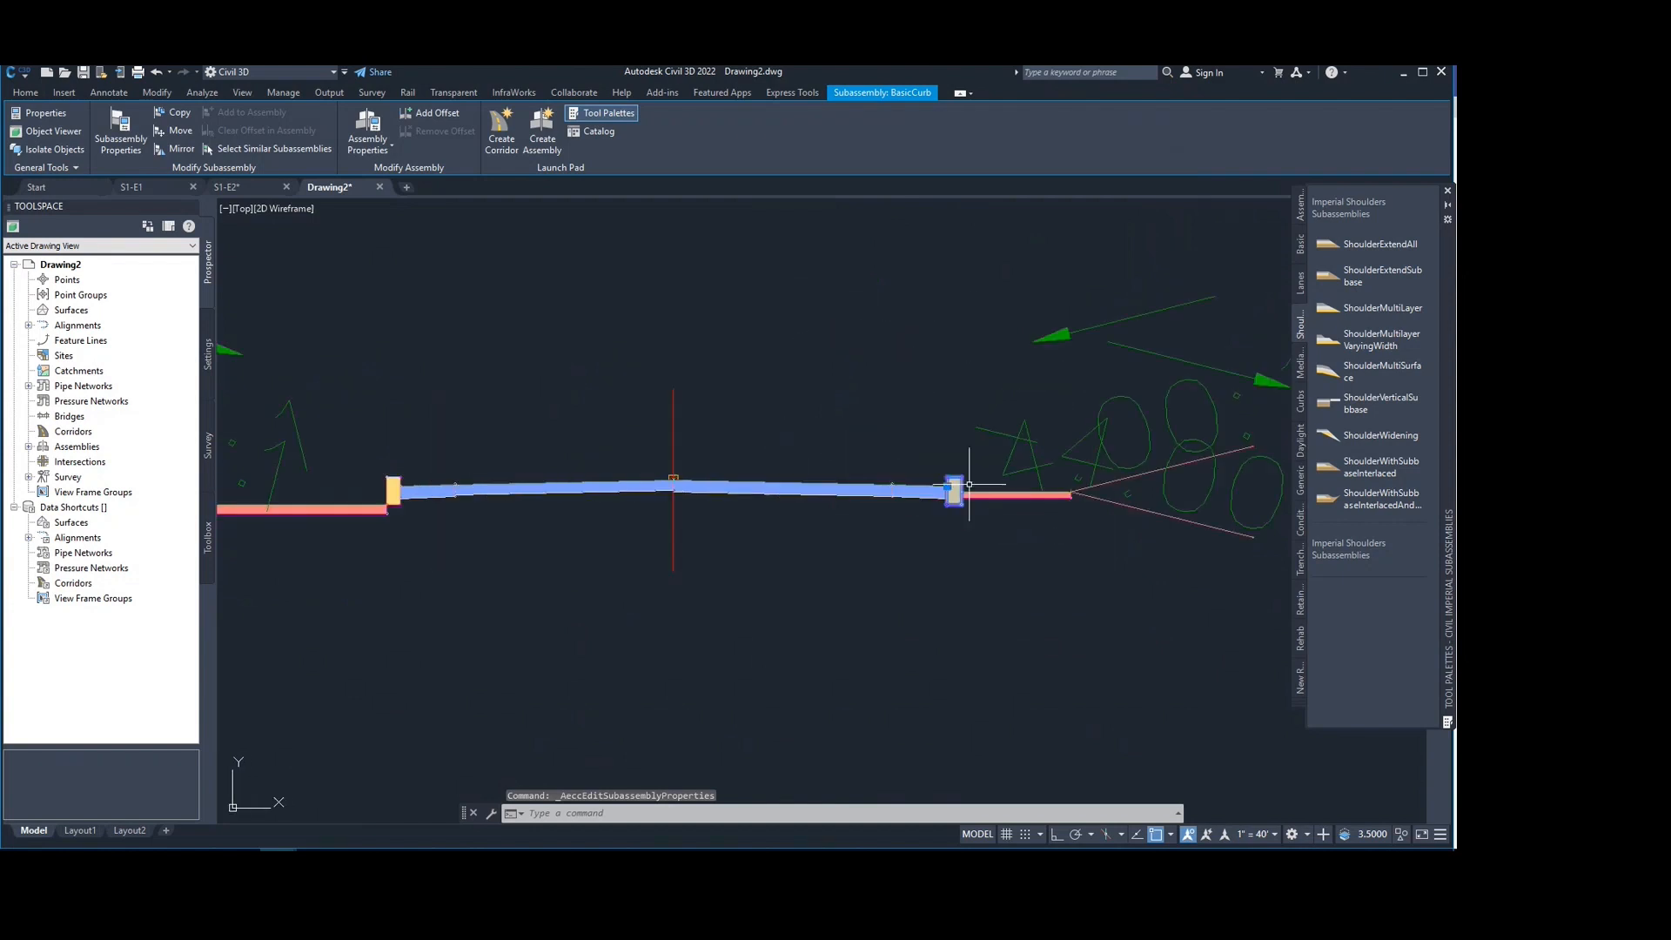
key("Escape")
Step: Examine the curb, sidewalk and daylight on the assembly's left side and compare them with the right side
middle_click_drag(811, 474, 861, 456)
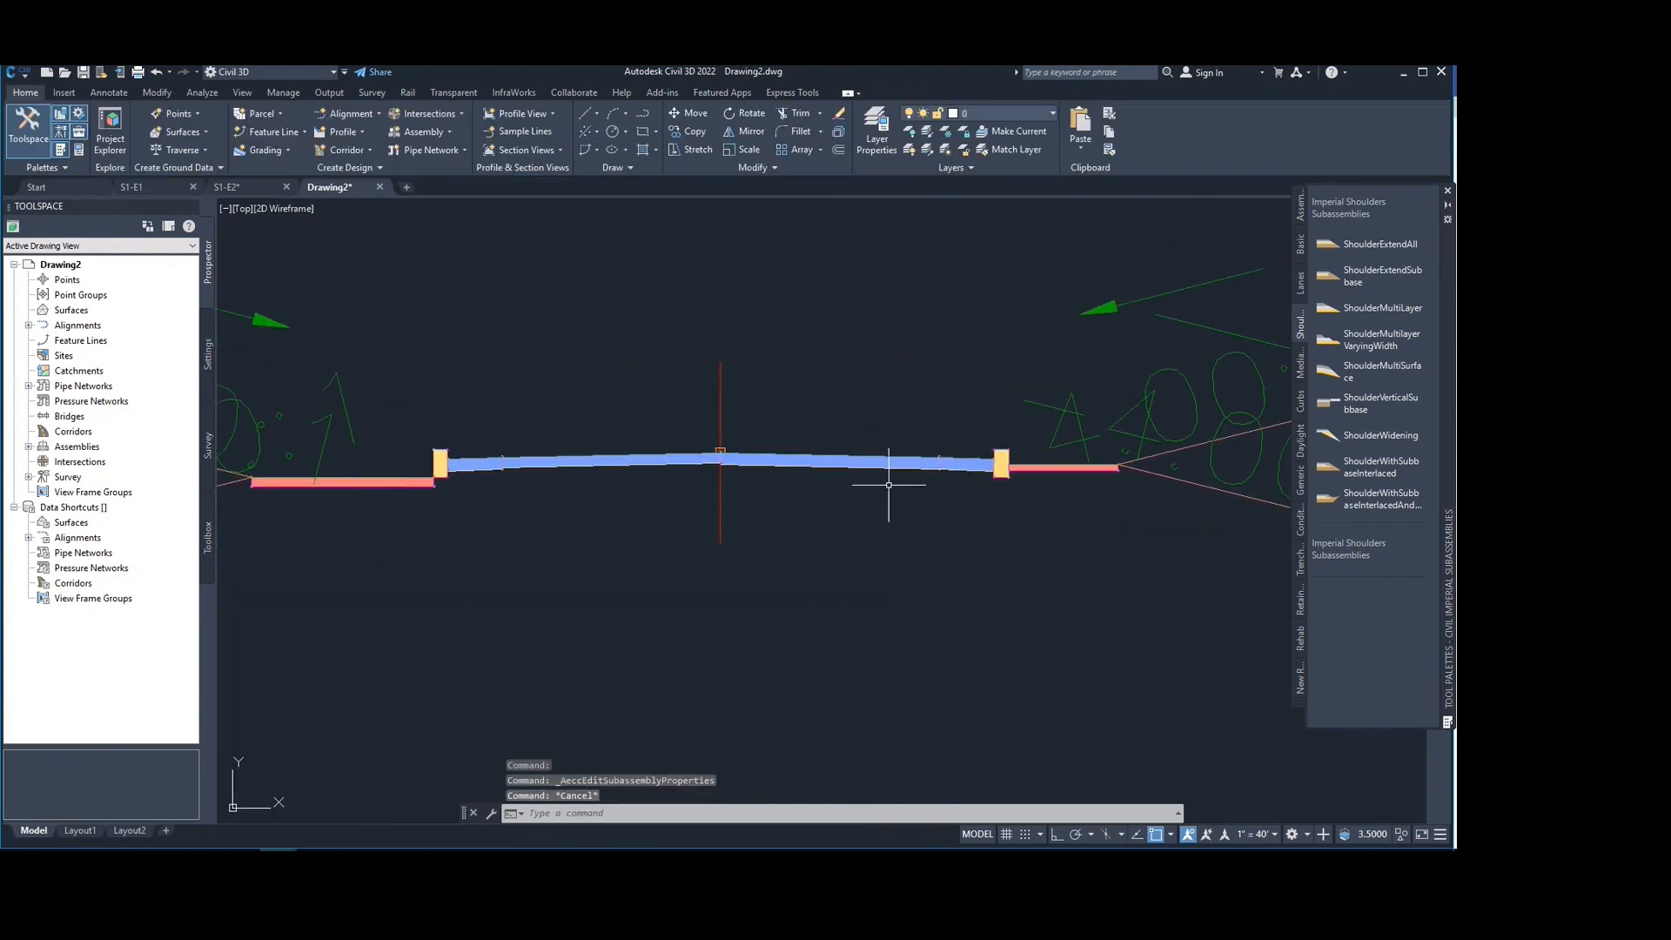
middle_click_drag(1009, 459, 1362, 477)
scroll(1141, 476, "up", 2)
scroll(1110, 474, "down", 2)
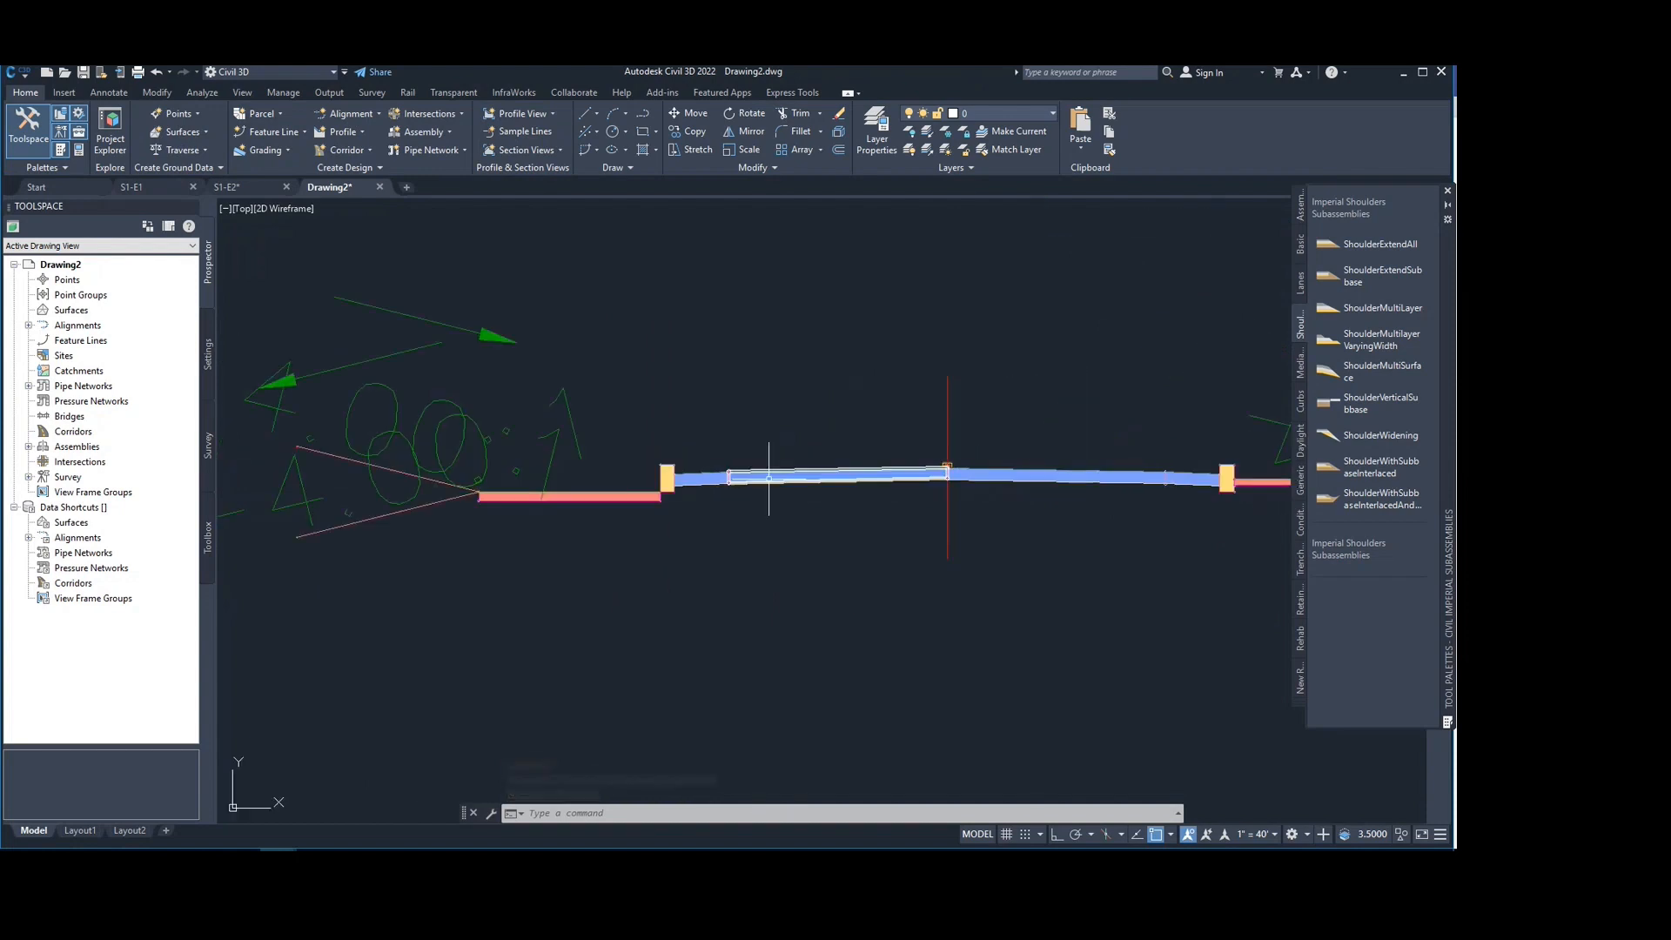
scroll(901, 484, "up", 2)
middle_click_drag(780, 477, 1042, 486)
scroll(902, 484, "up", 2)
scroll(984, 481, "down", 2)
scroll(1046, 478, "up", 2)
scroll(944, 487, "down", 2)
scroll(676, 494, "up", 2)
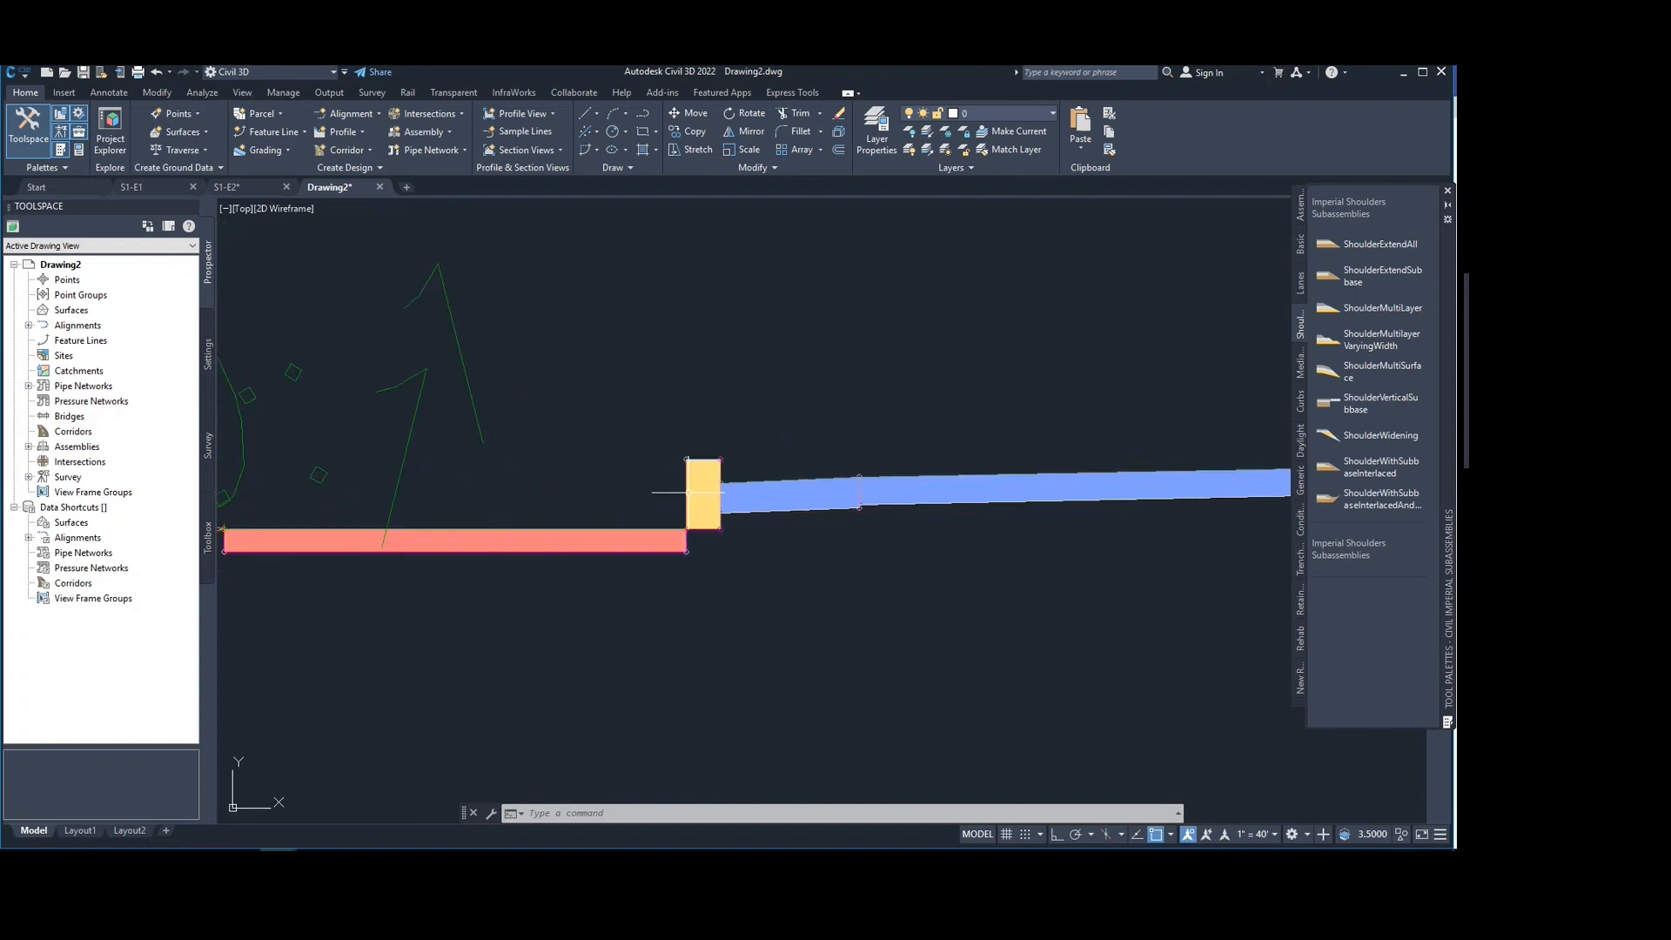
scroll(591, 509, "down", 2)
scroll(591, 509, "down", 2)
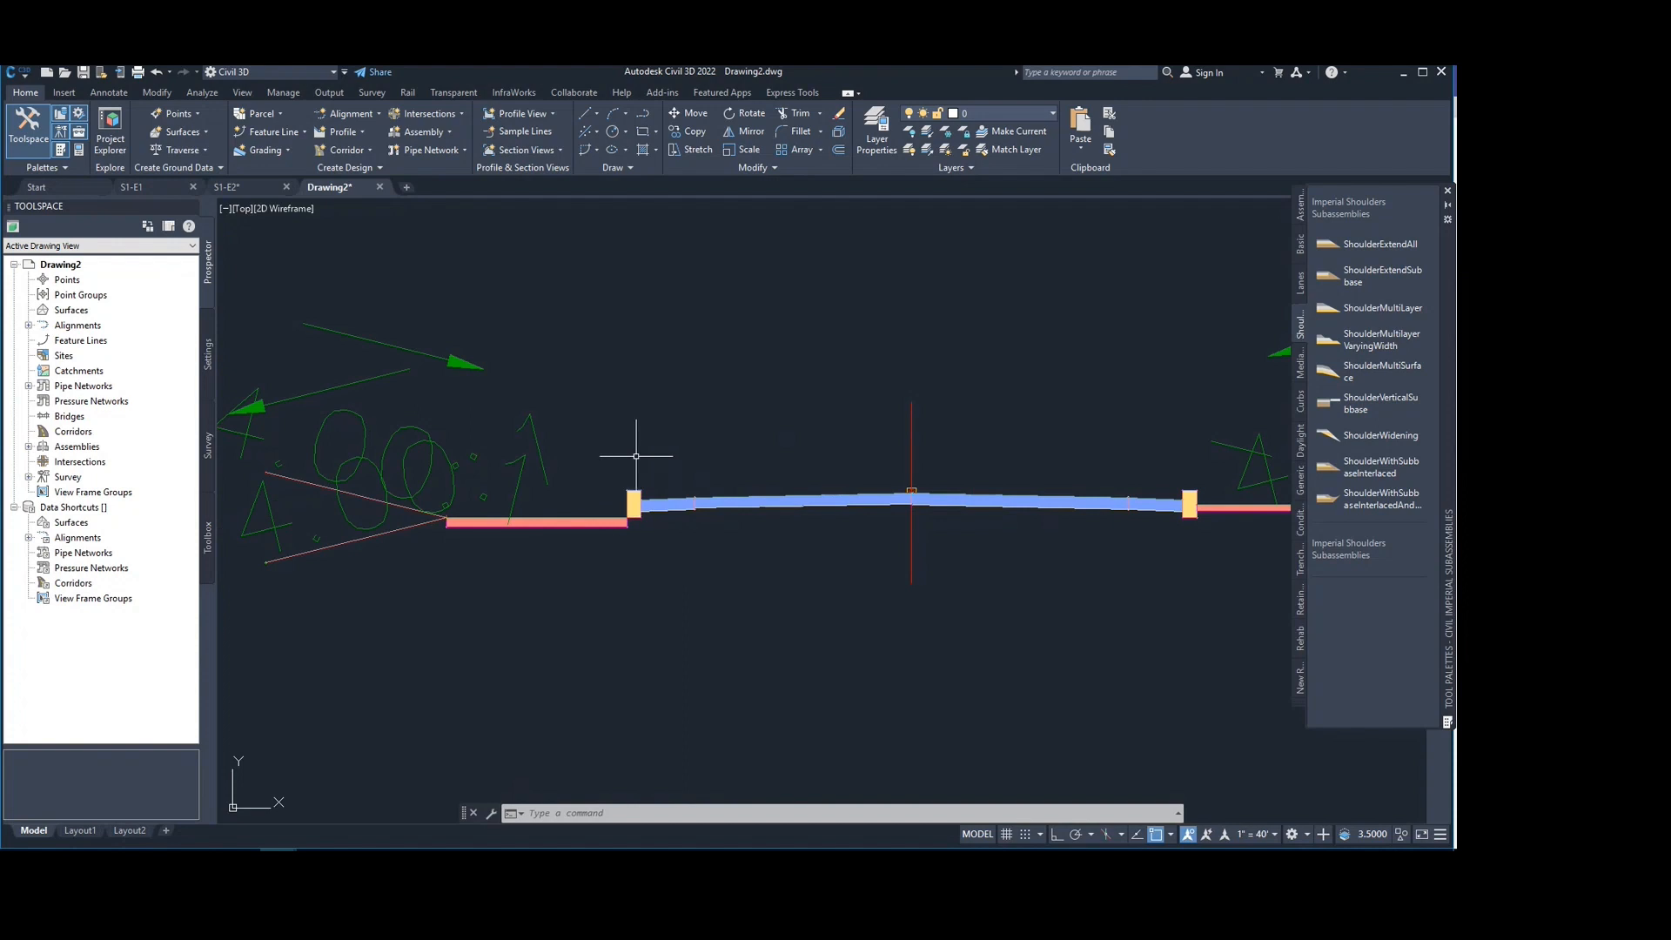
scroll(648, 470, "up", 4)
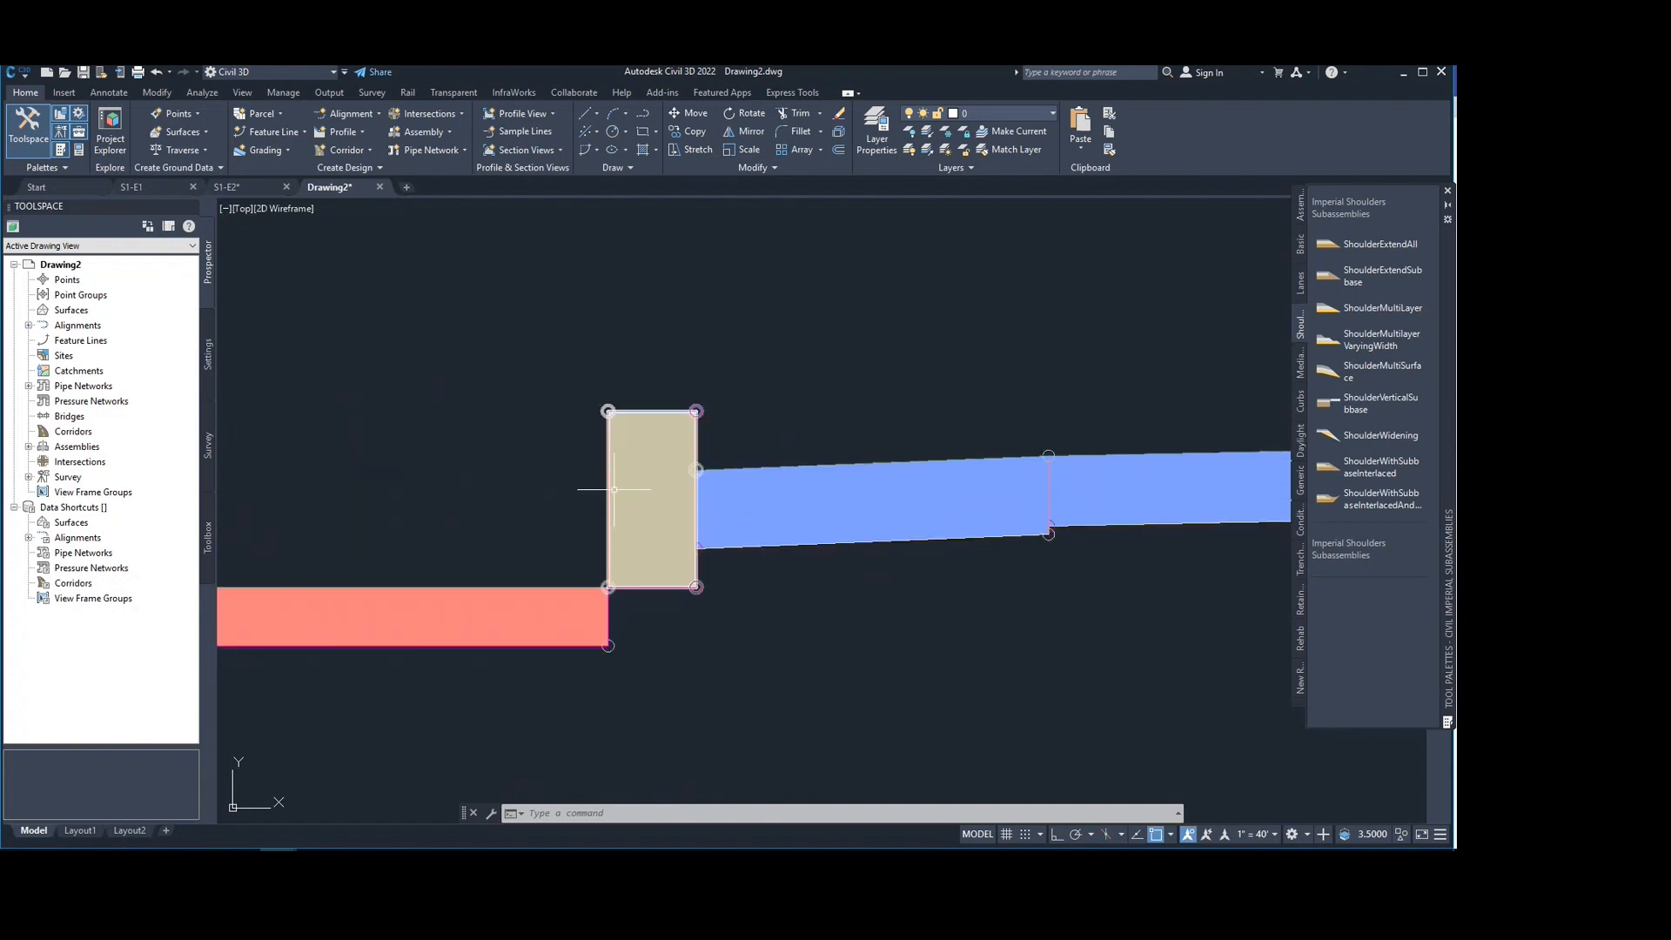
scroll(613, 489, "down", 6)
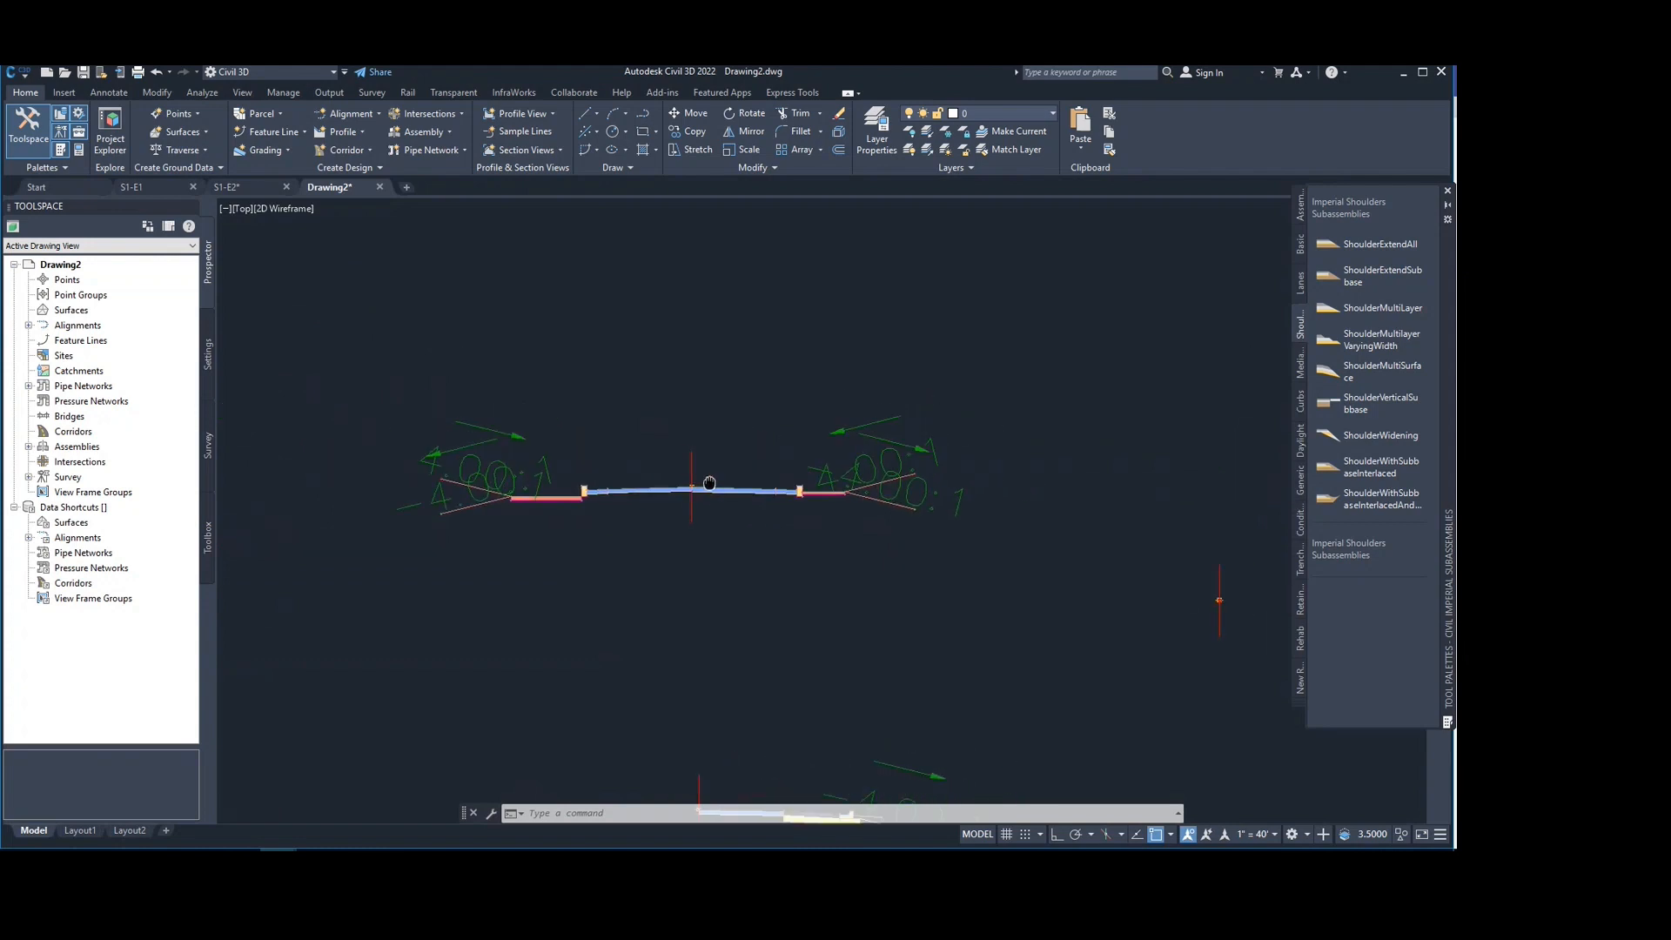
scroll(710, 483, "up", 6)
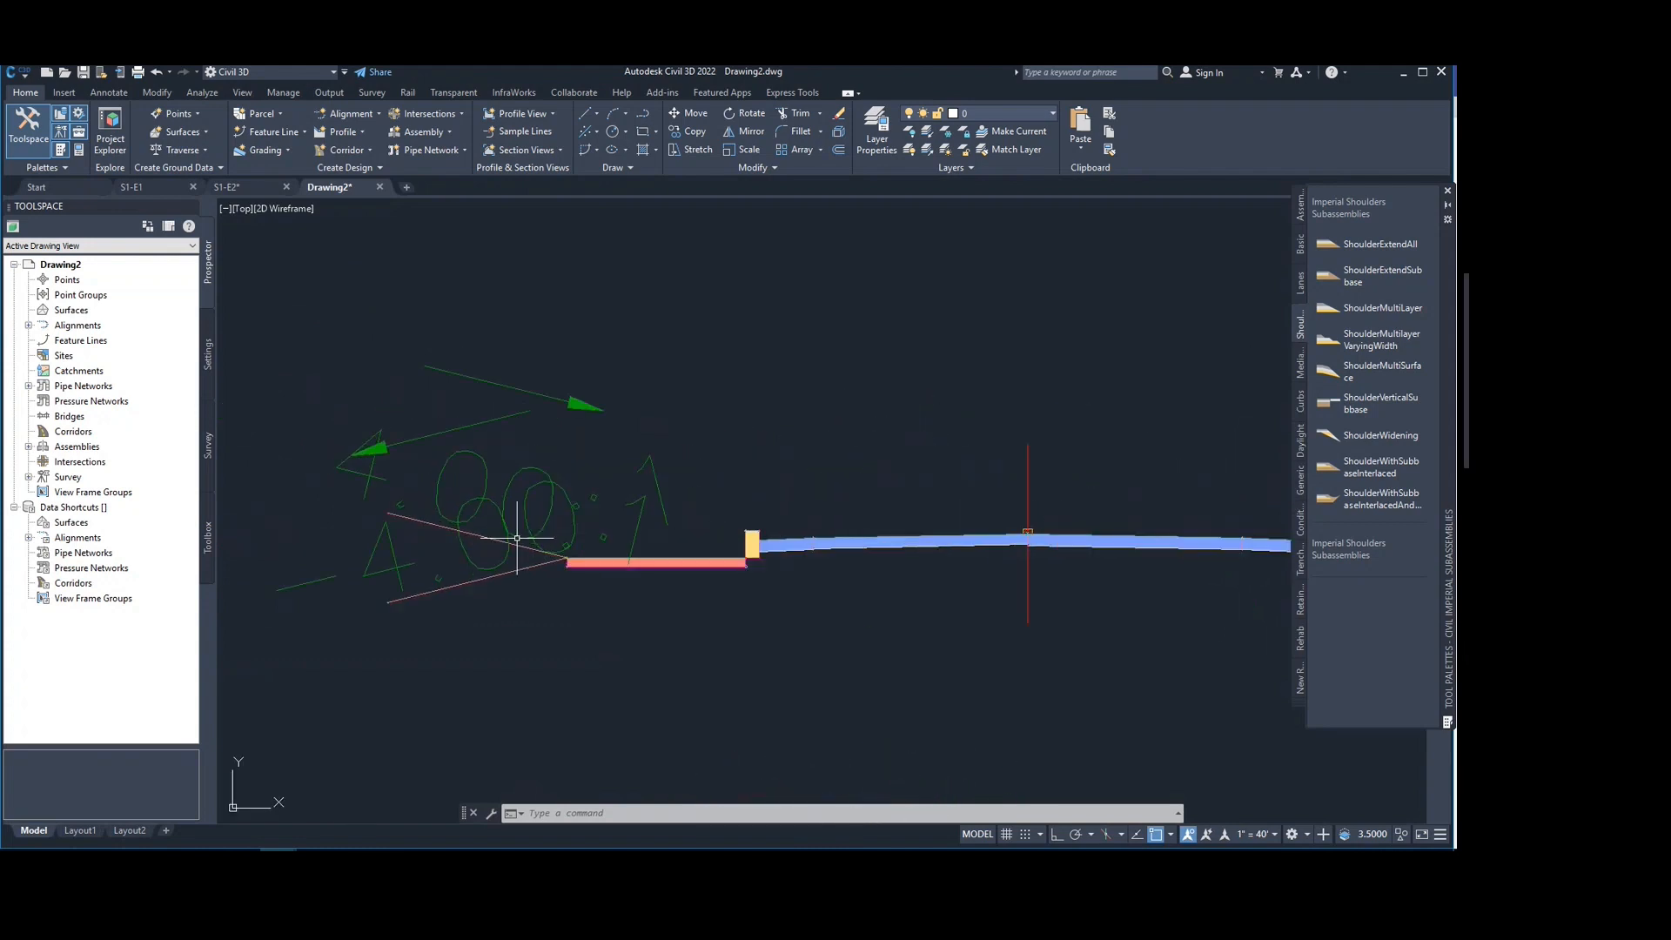
scroll(518, 538, "up", 2)
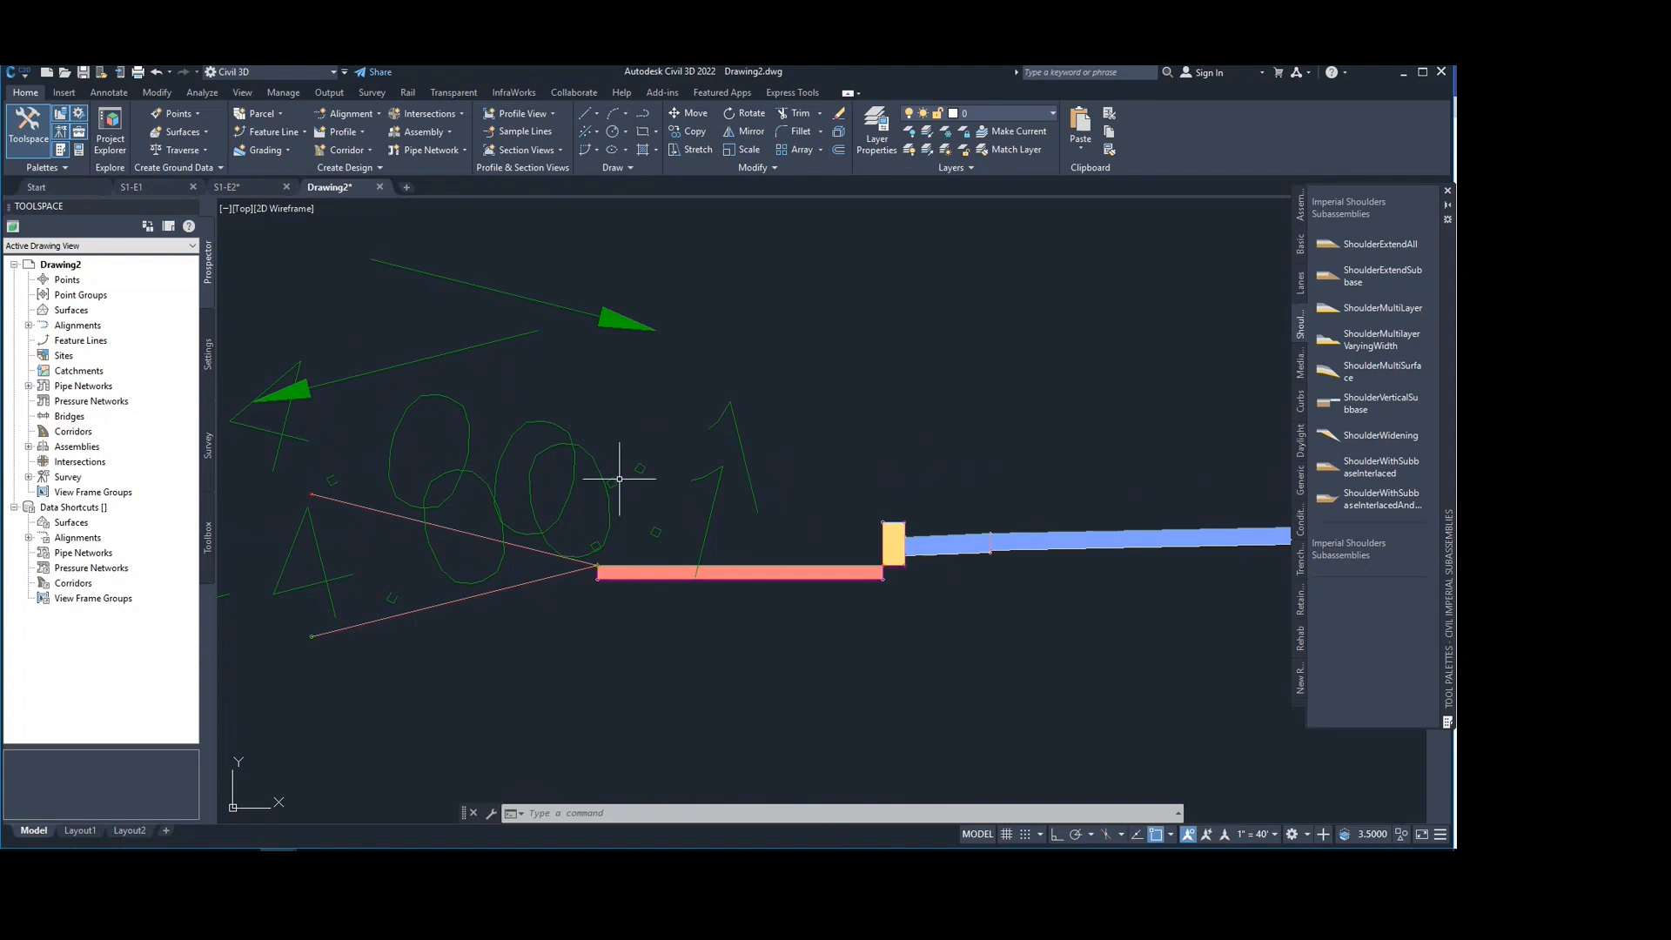
scroll(619, 488, "down", 2)
scroll(505, 490, "down", 2)
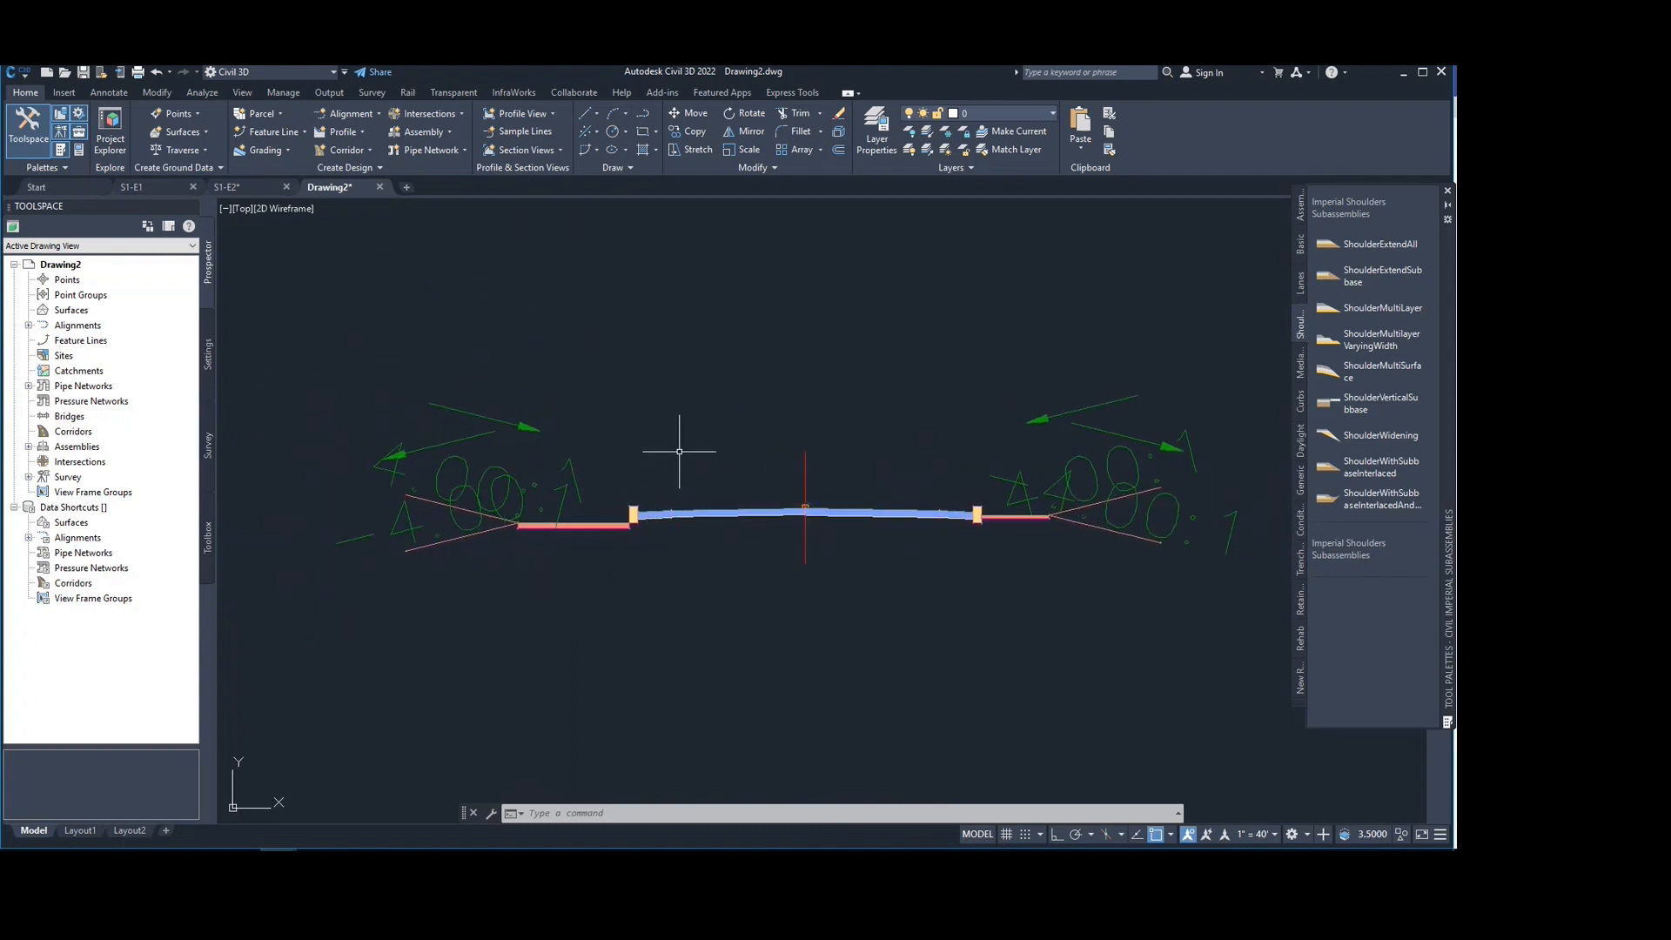
scroll(694, 462, "up", 2)
scroll(632, 548, "up", 3)
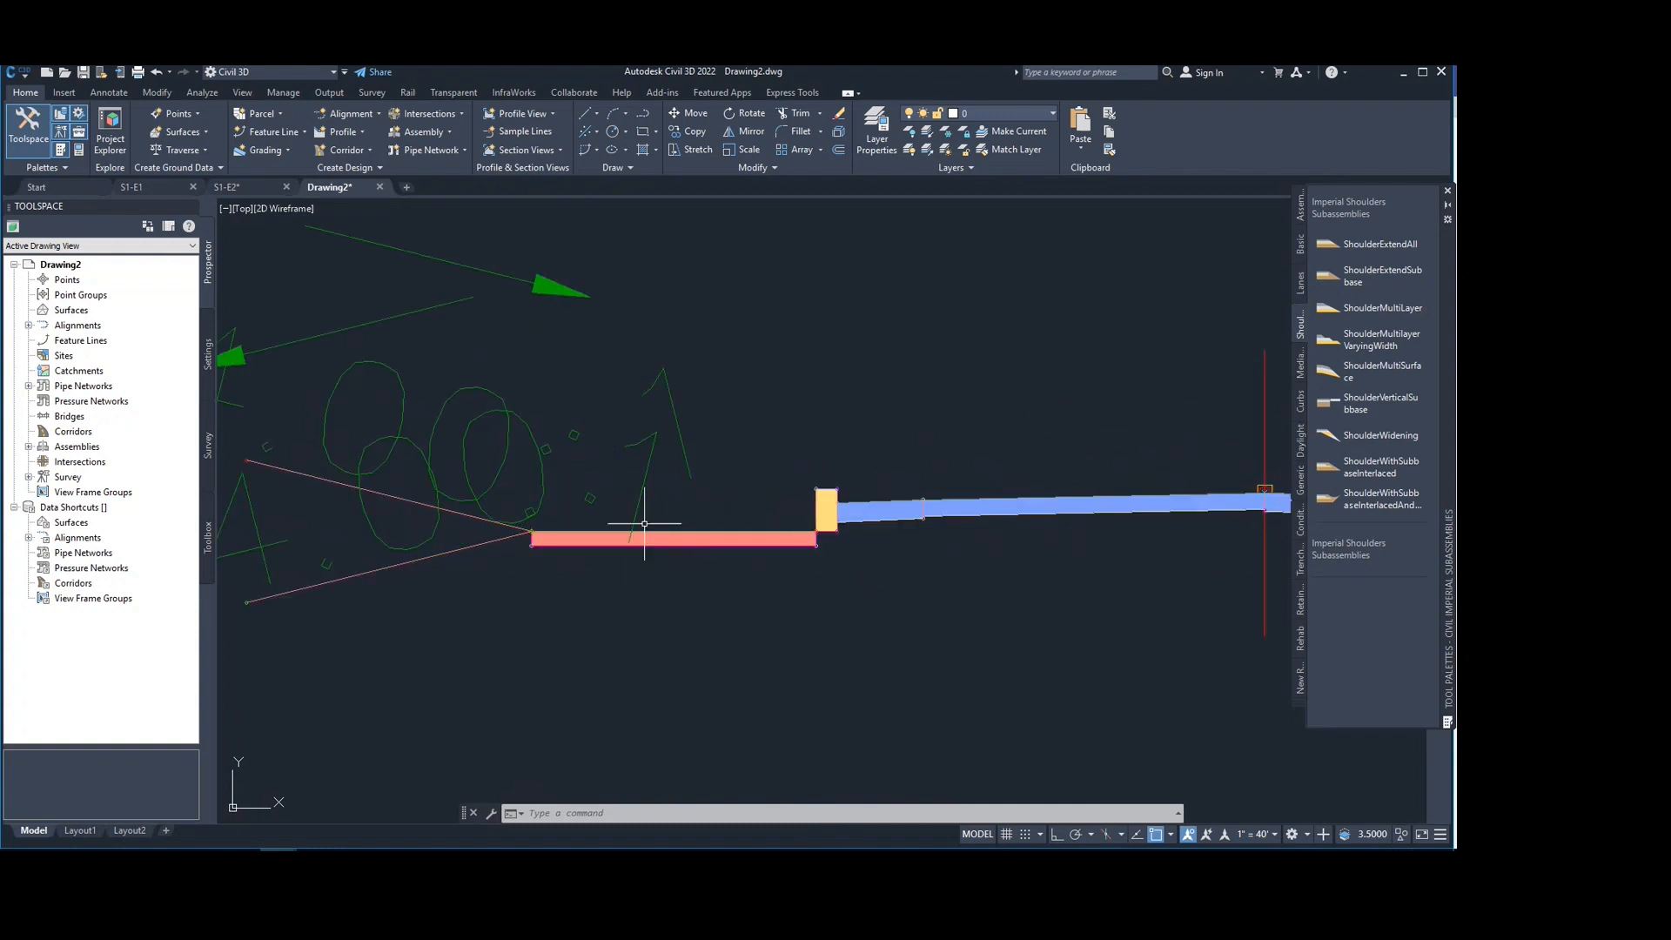
middle_click_drag(642, 512, 670, 504)
Step: Open the subassembly properties of the left BasicSidewalk and review its input parameters
key("Escape")
key("Escape")
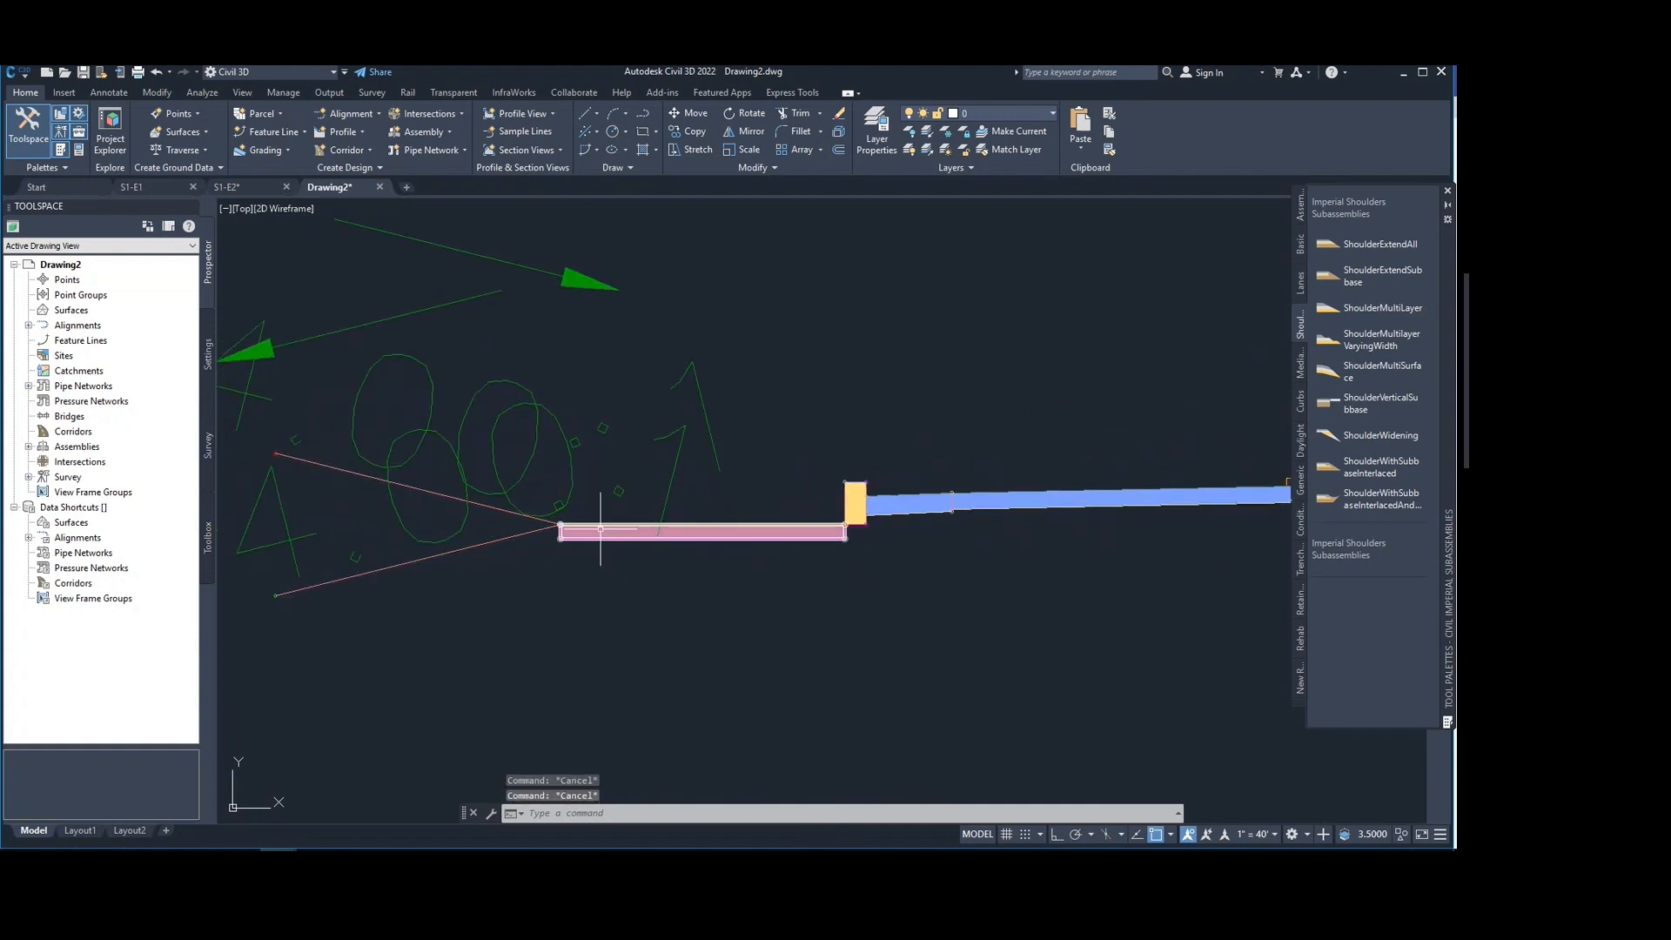
left_click(596, 519)
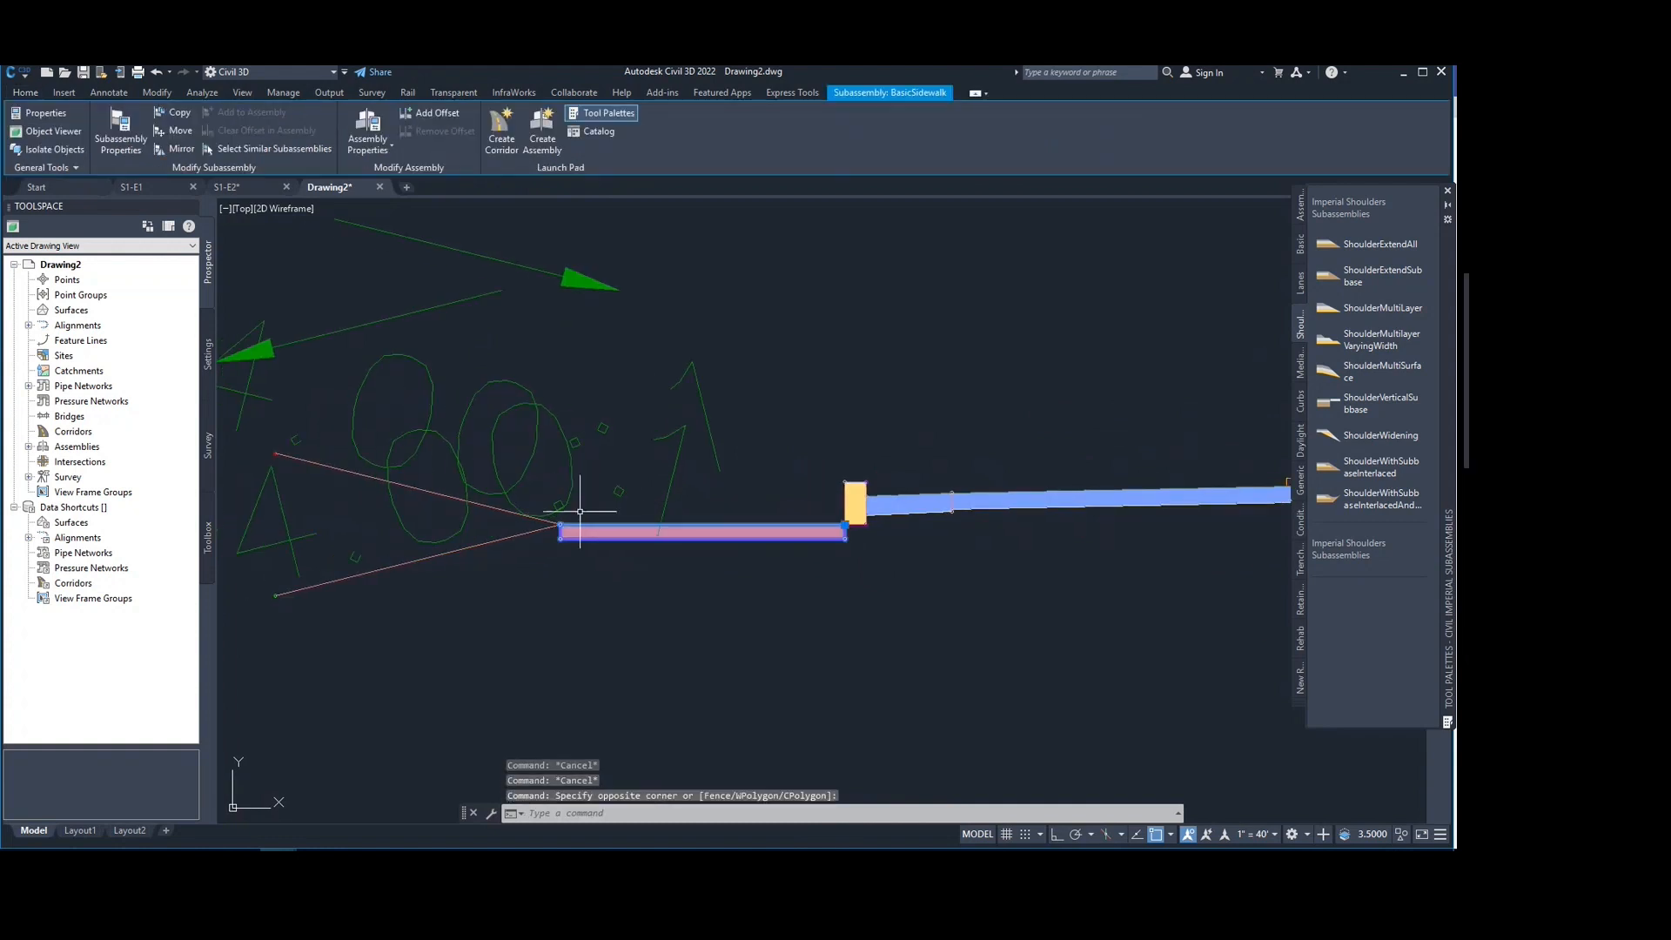
left_click(48, 113)
left_click(133, 142)
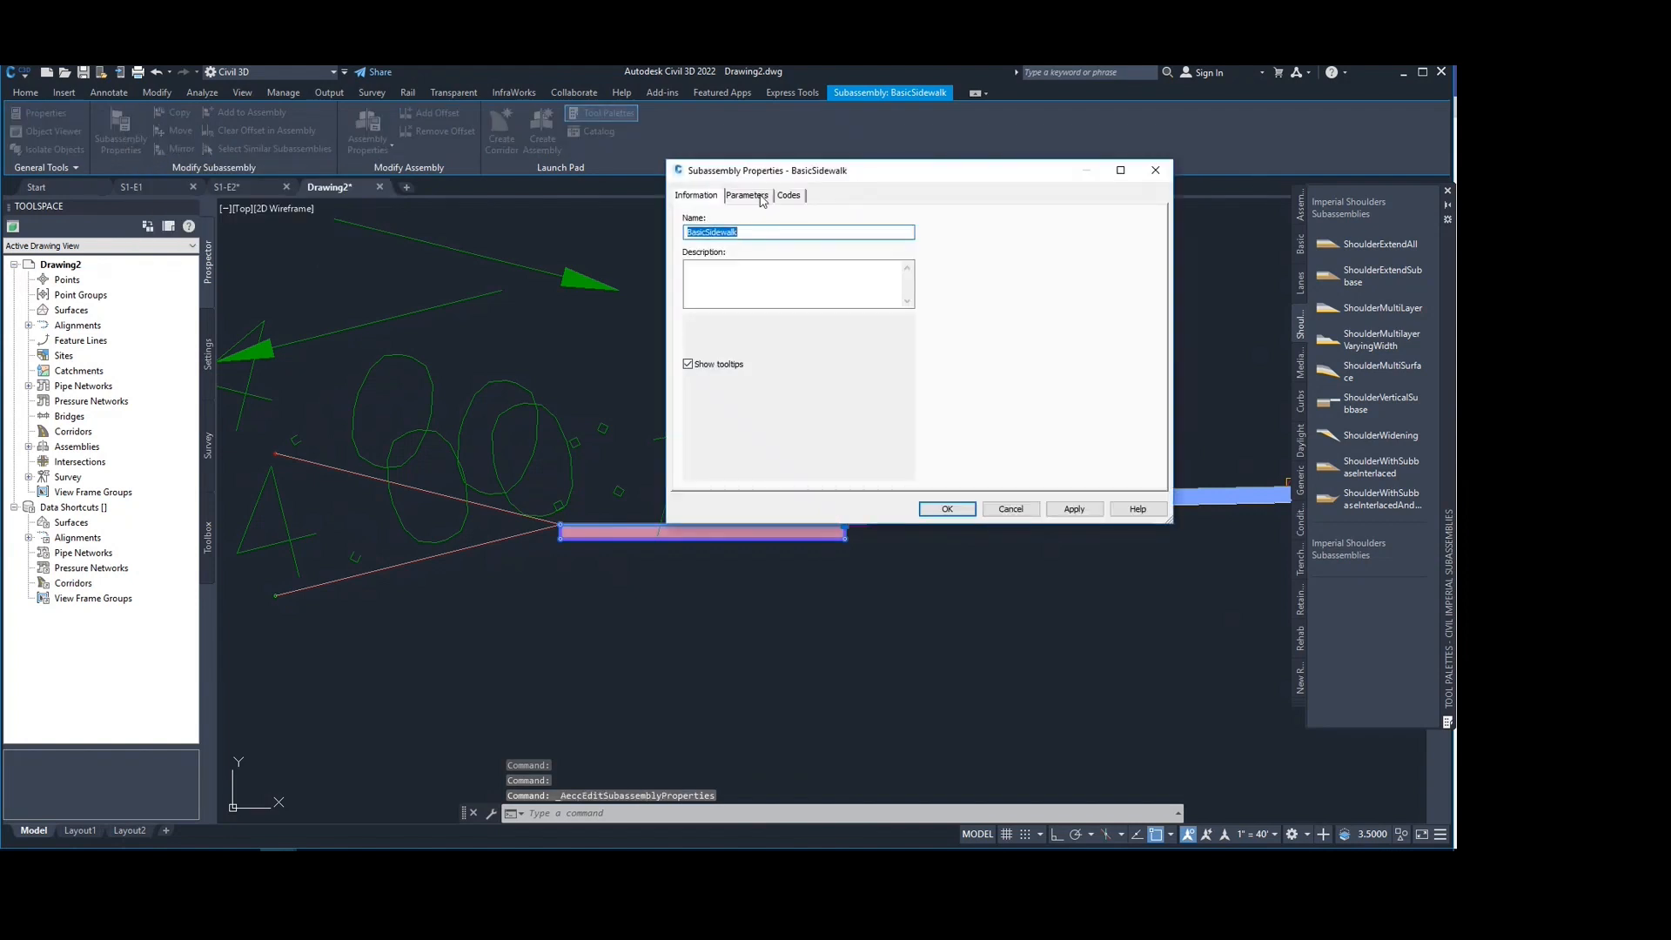
left_click(760, 197)
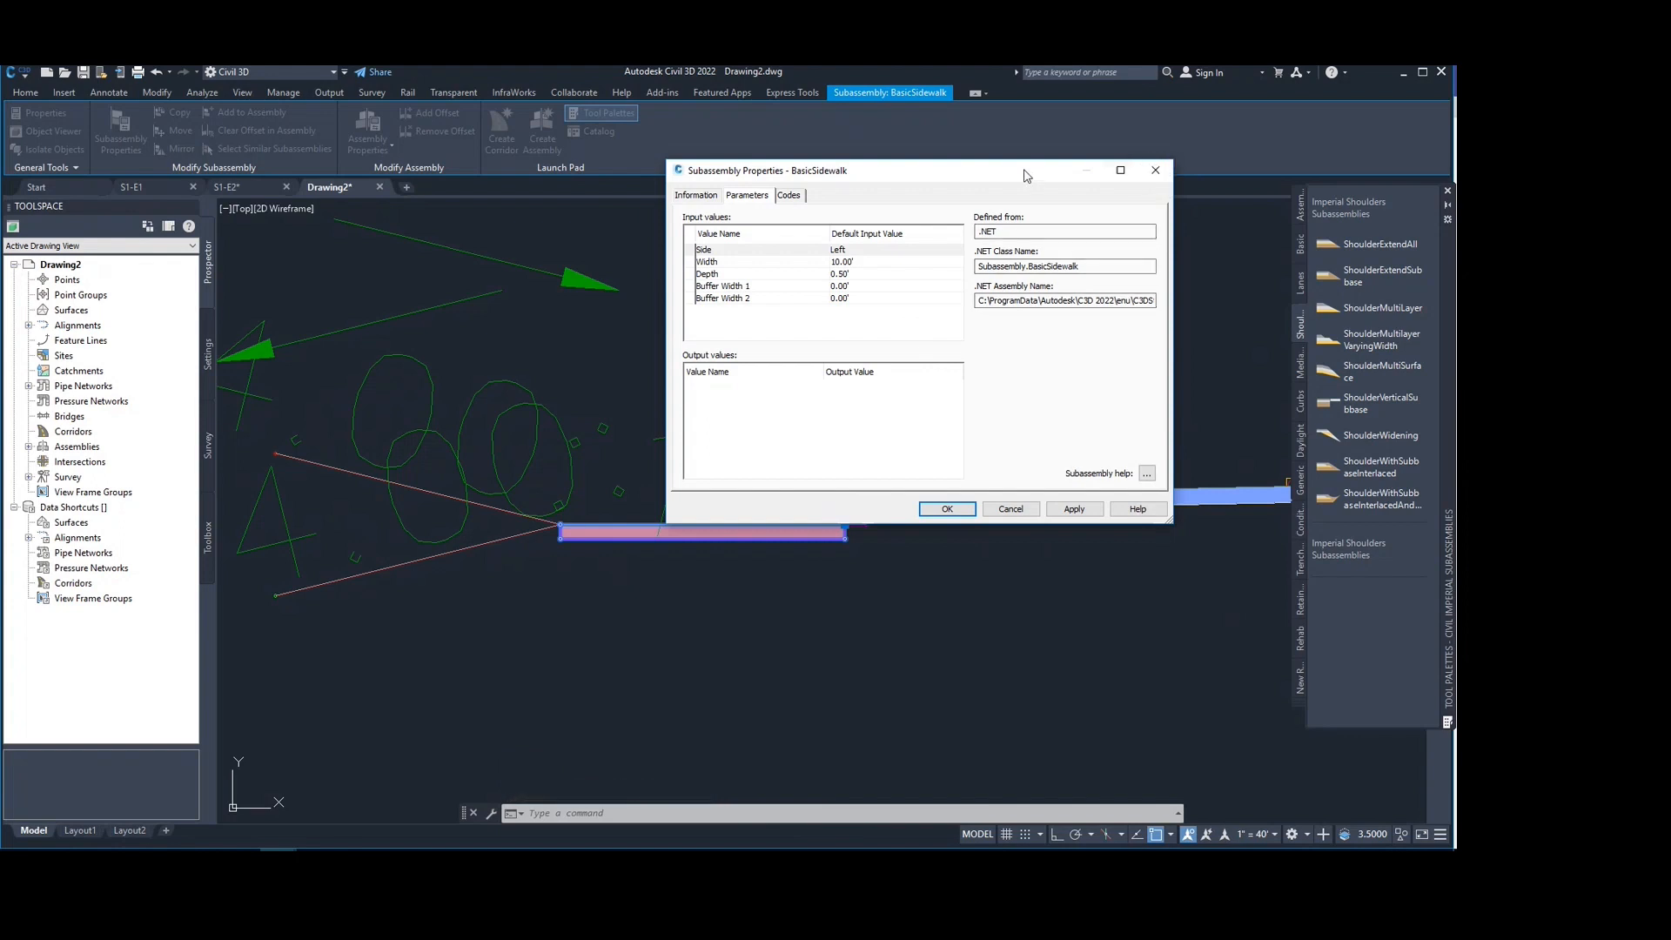
mouse_move(1025, 176)
left_mouse_down()
mouse_move(1061, 167)
mouse_move(1015, 200)
left_mouse_up()
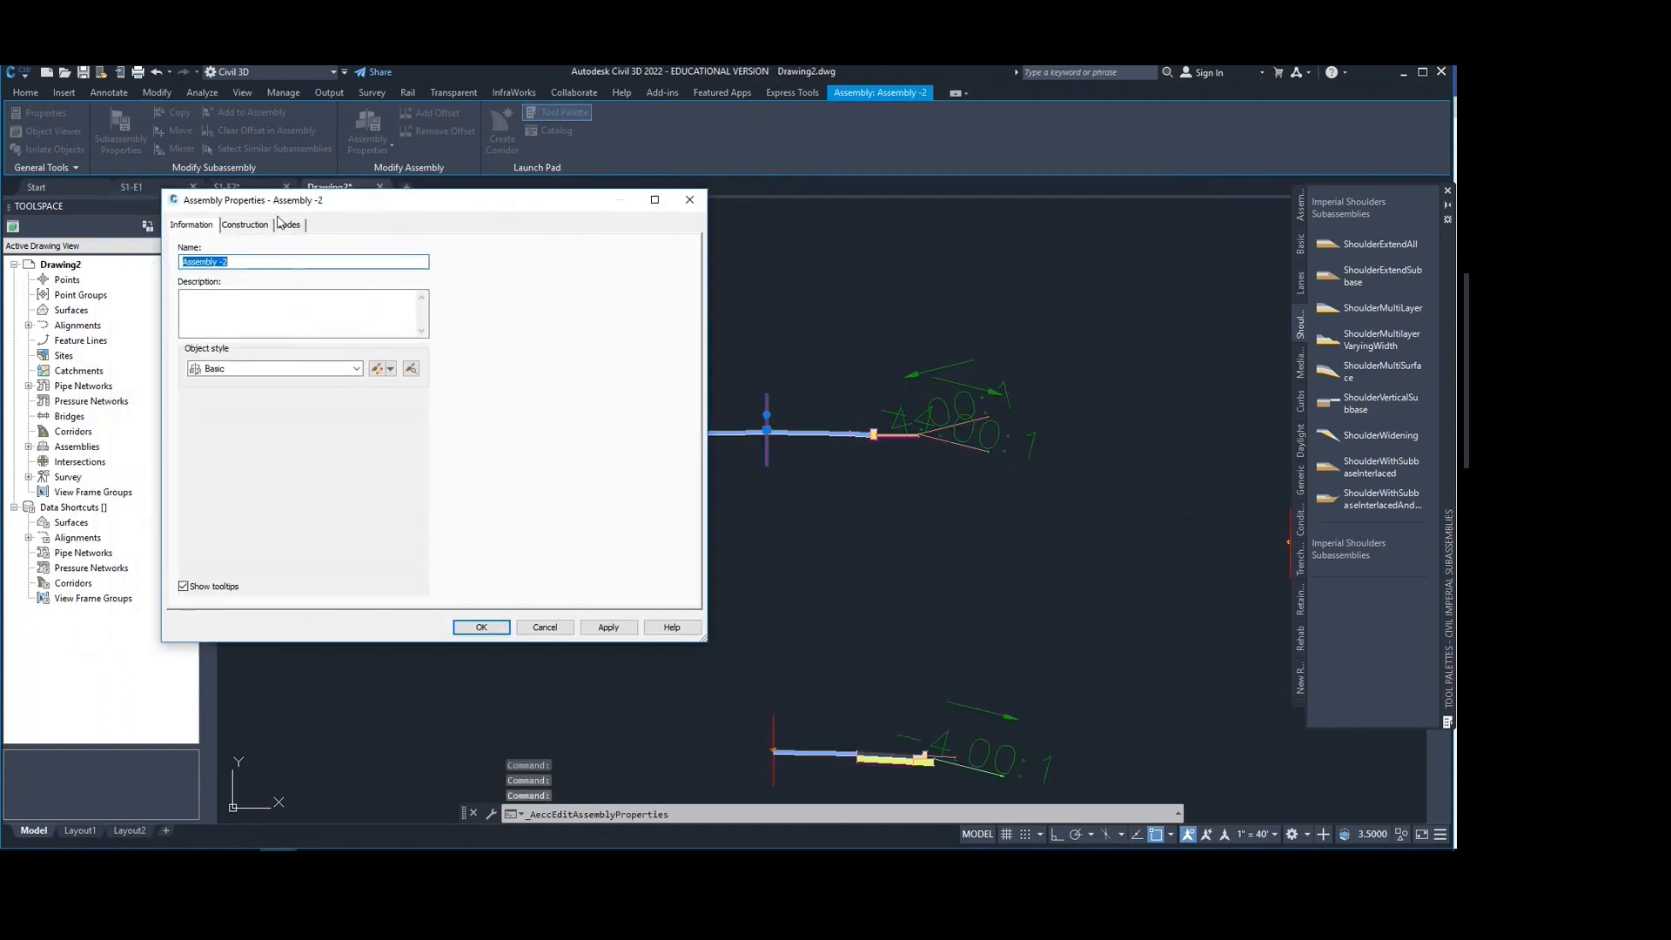
Step: Review the subassemblies in Assembly -2's construction settings and close the assembly properties
left_click(257, 228)
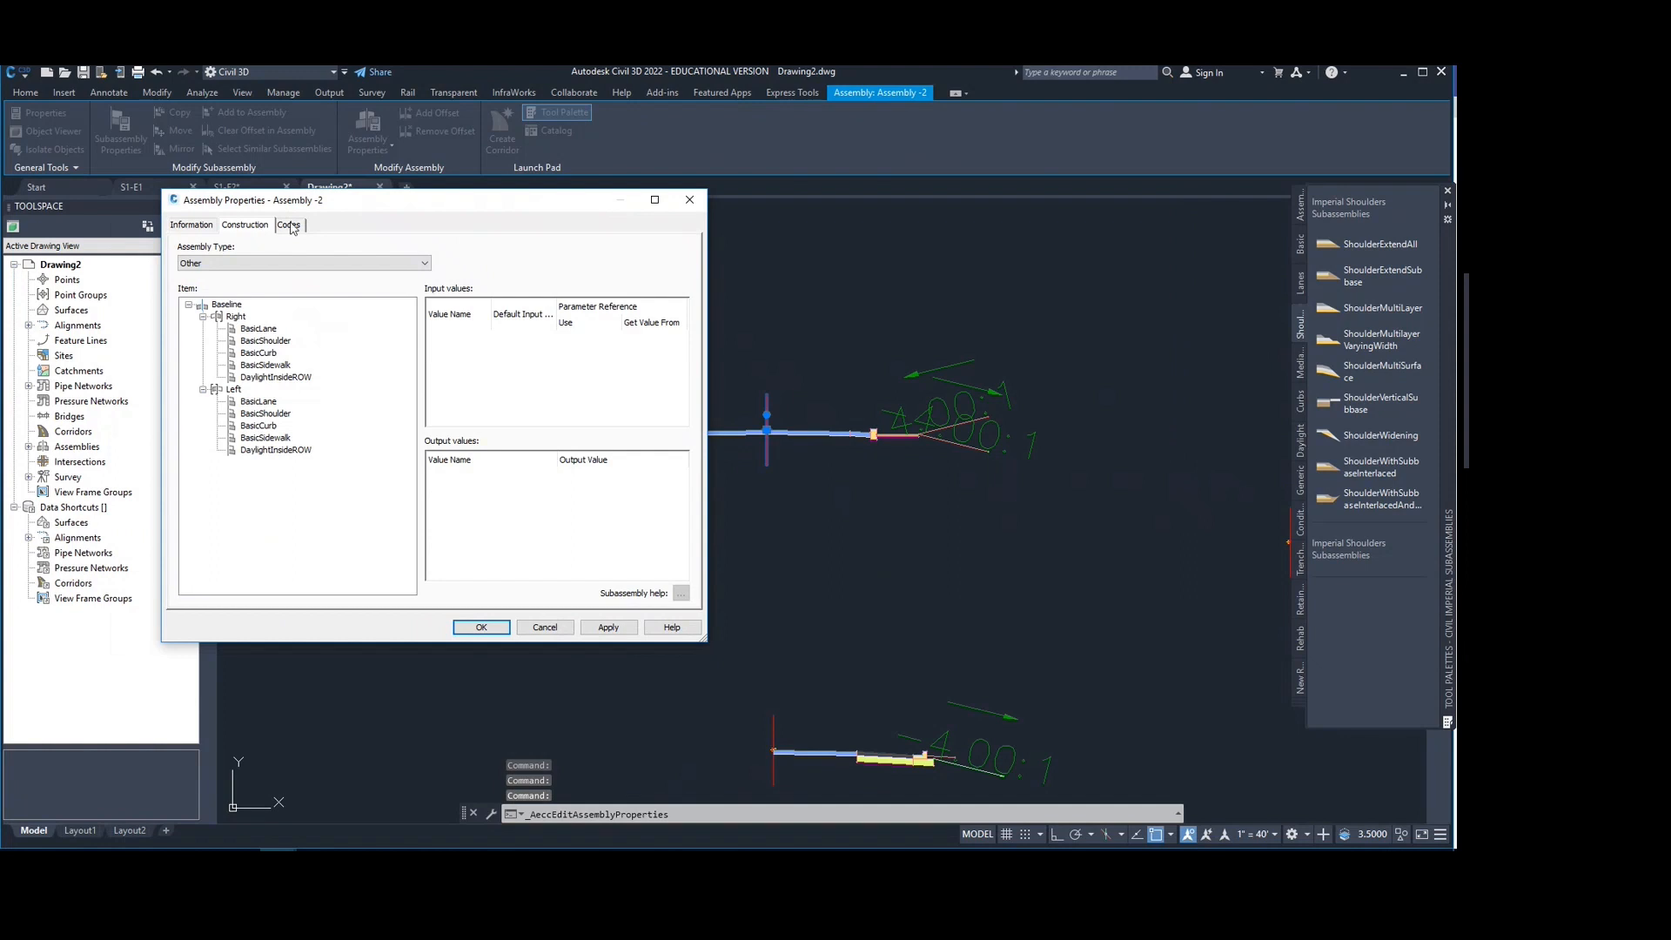
left_click(689, 199)
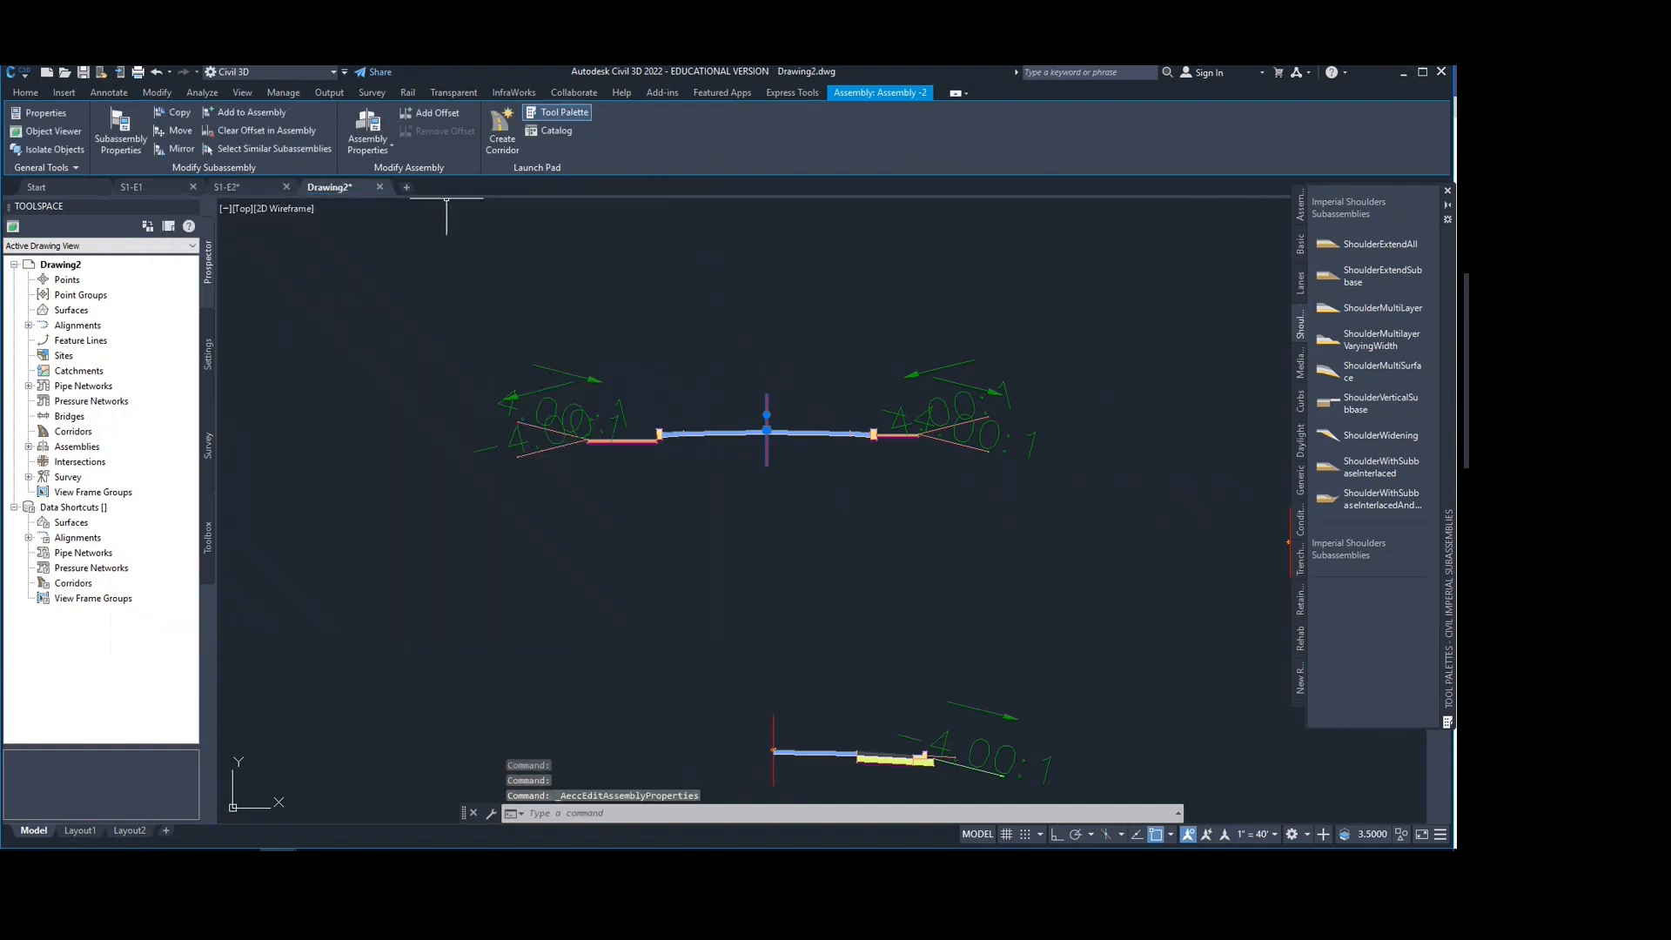
Step: Examine Assembly -2's overall cross section and its lane area close up, and clear the assembly selection
middle_click_drag(911, 300, 862, 280)
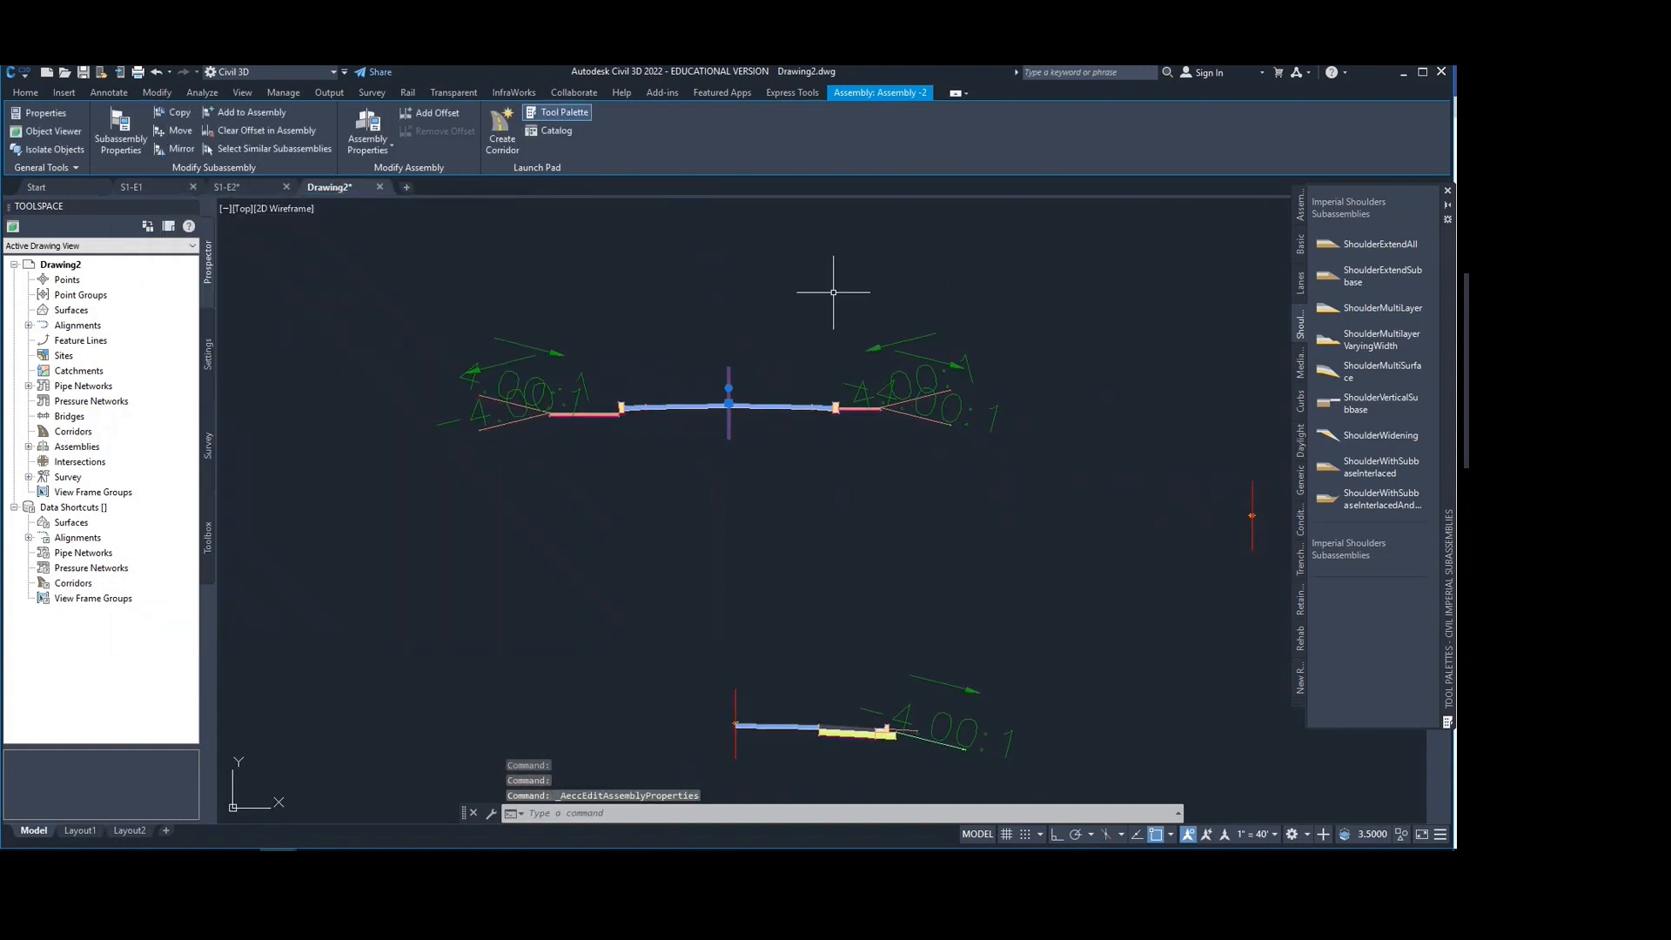
scroll(792, 348, "up", 3)
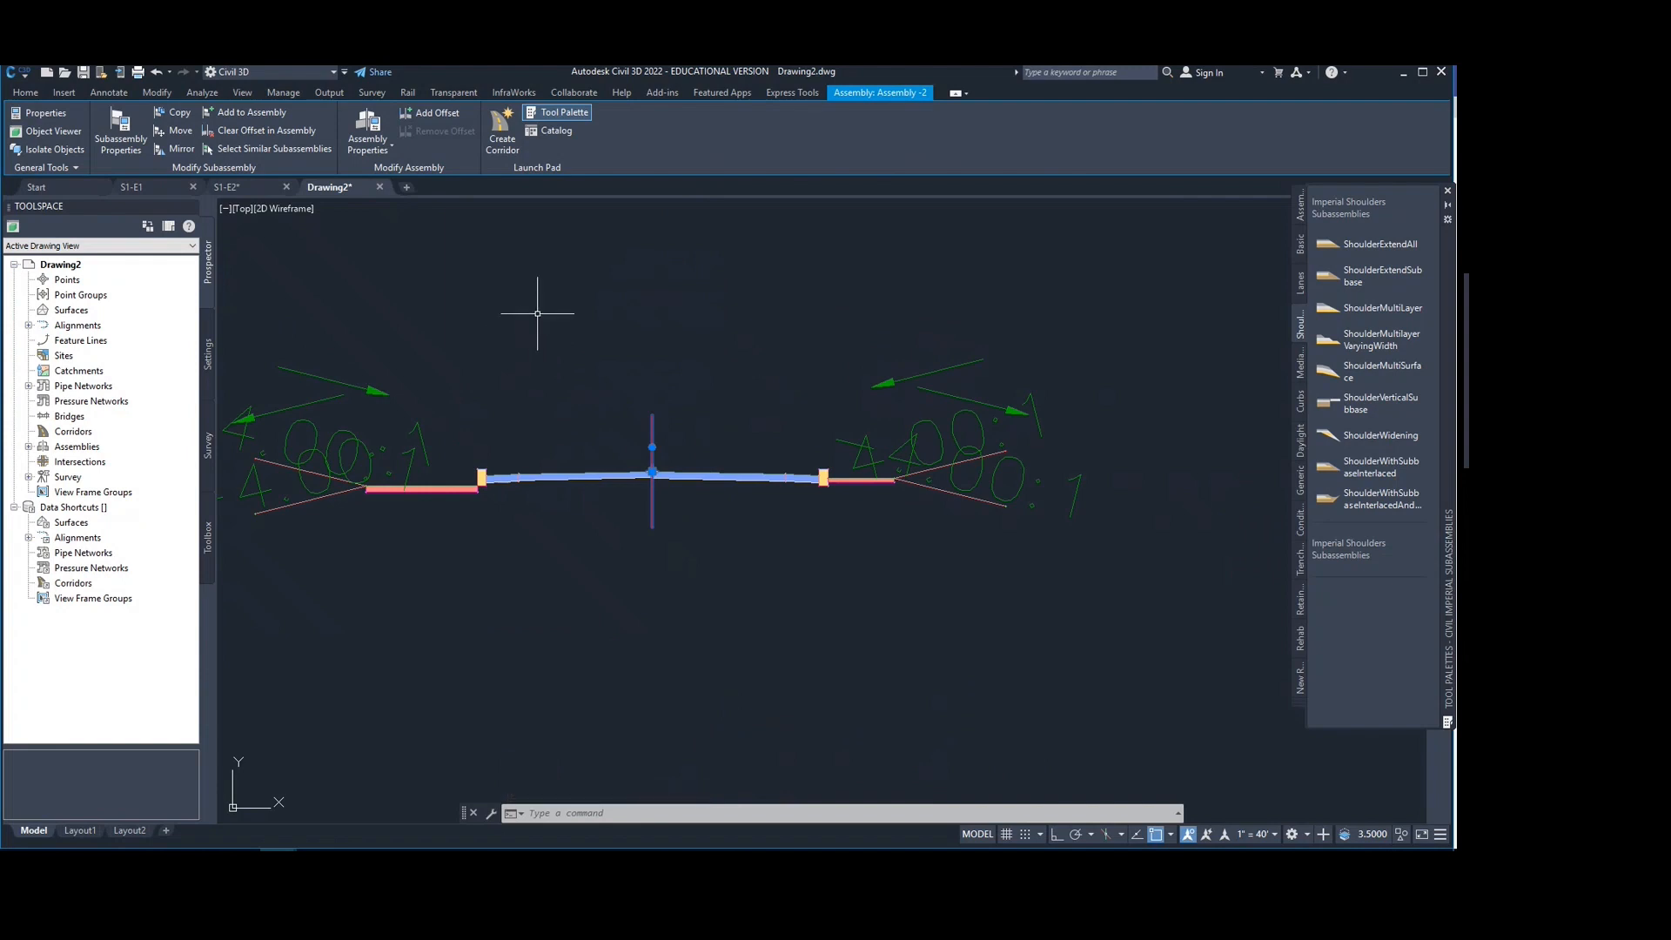
middle_click_drag(633, 302, 827, 303)
key("Escape")
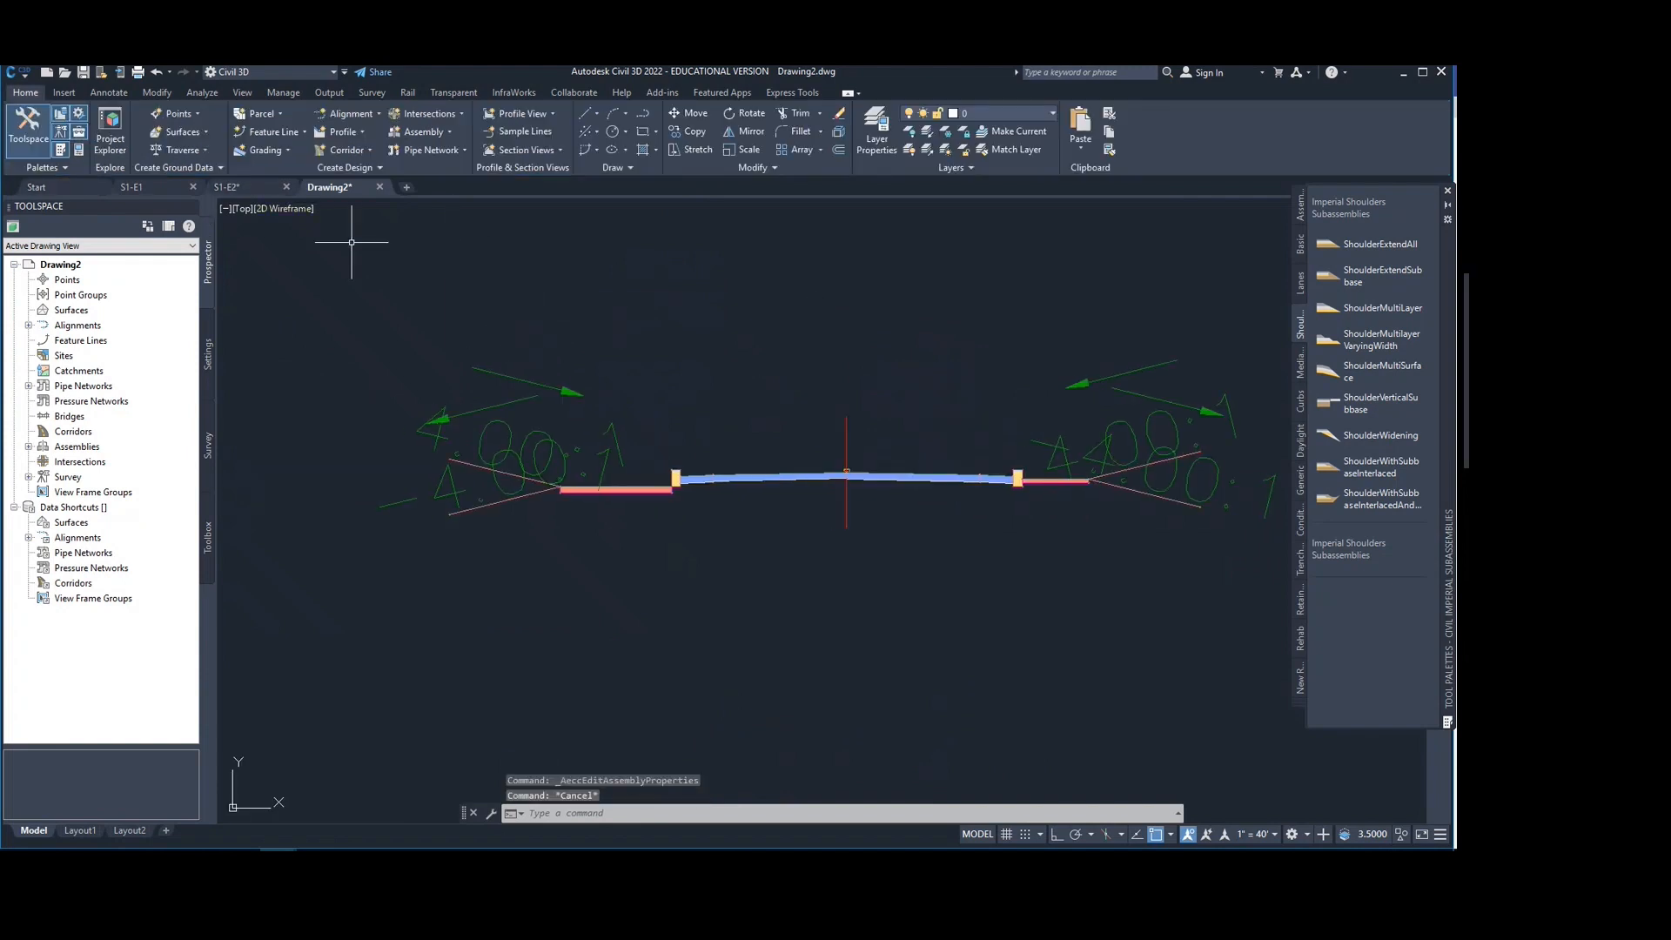
scroll(736, 492, "up", 3)
scroll(736, 492, "up", 2)
middle_click_drag(775, 467, 731, 461)
key("Escape")
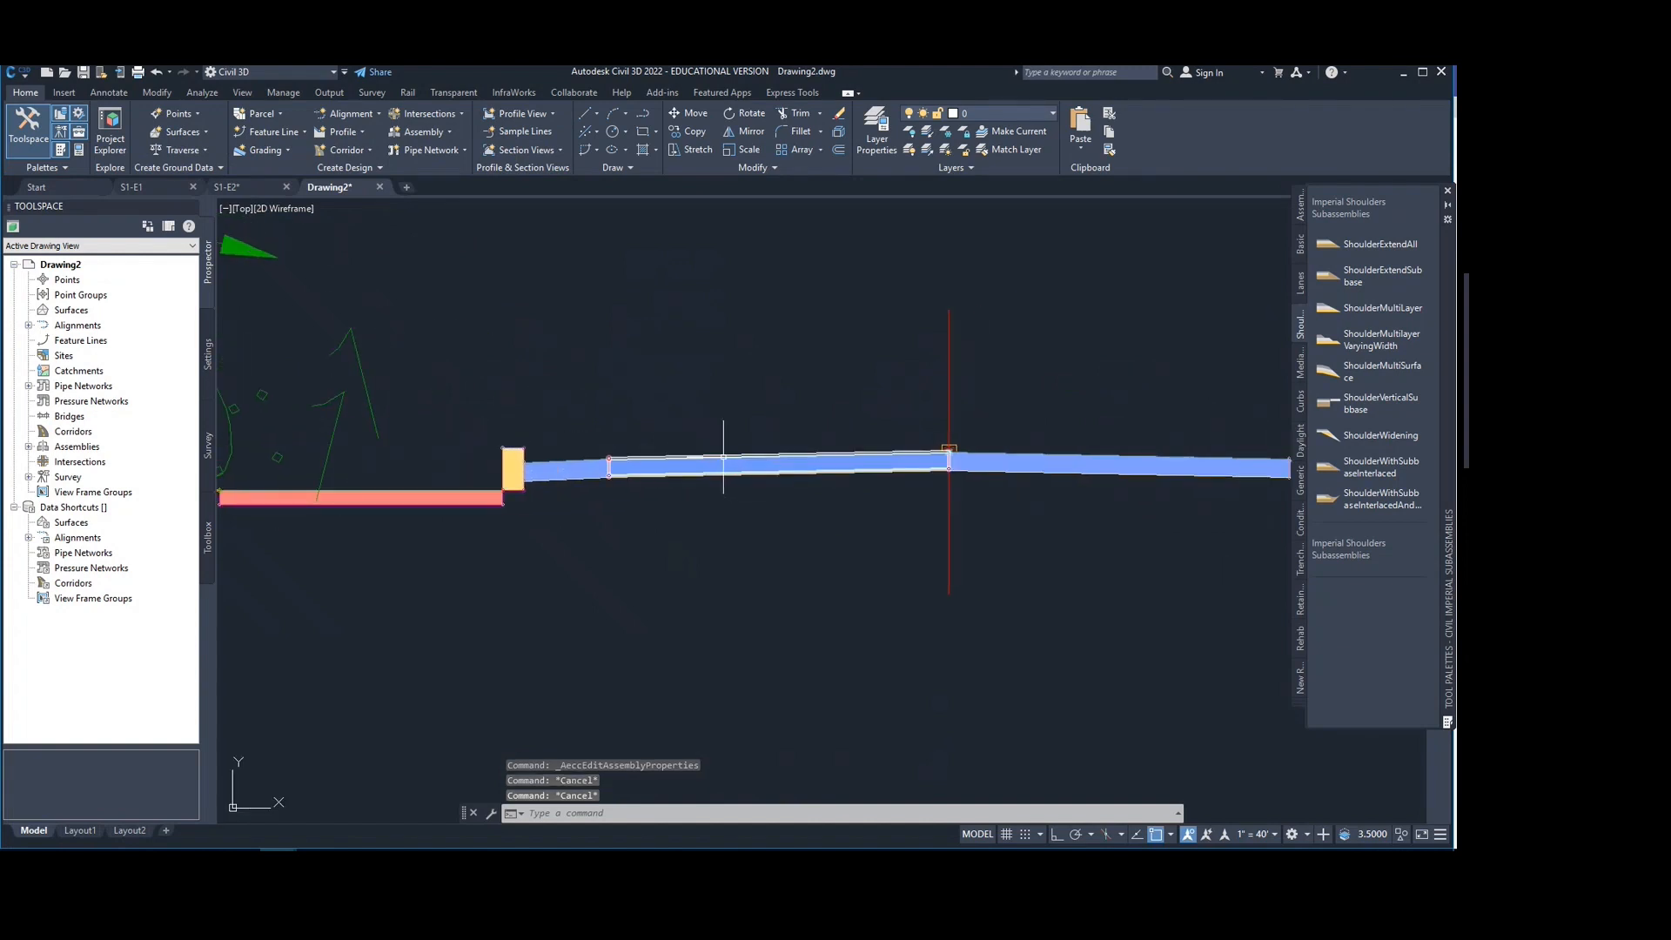
Step: Select the left BasicLane to view it against the whole assembly and the neighbouring assembly, and deselect it
left_click(723, 457)
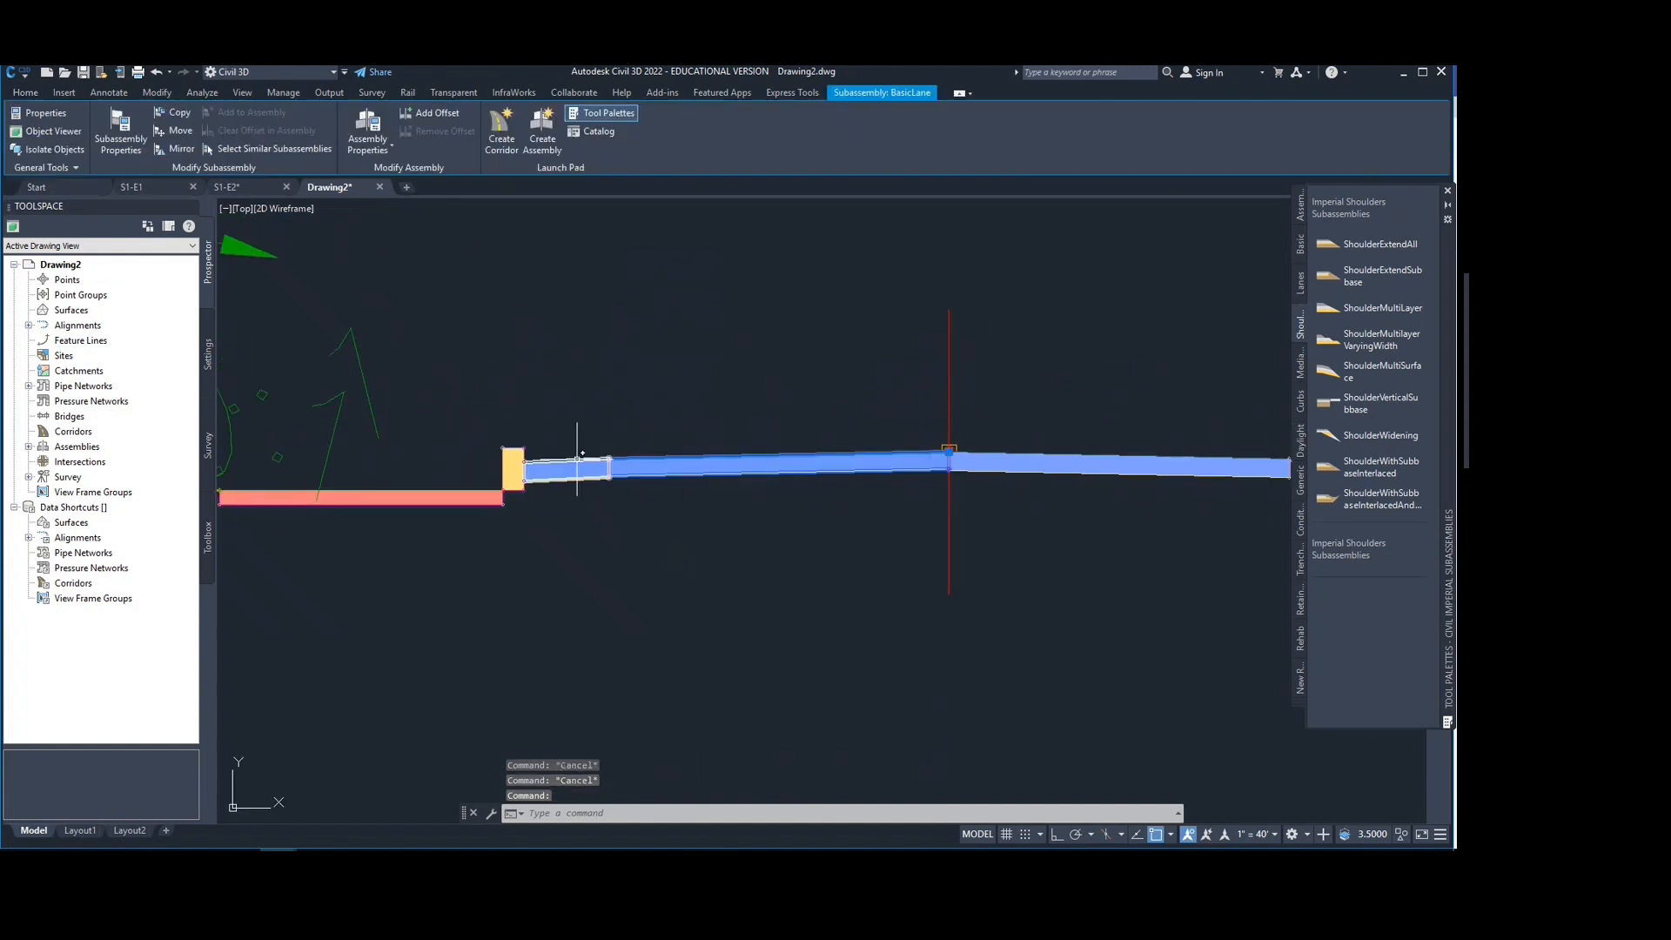
scroll(578, 462, "down", 5)
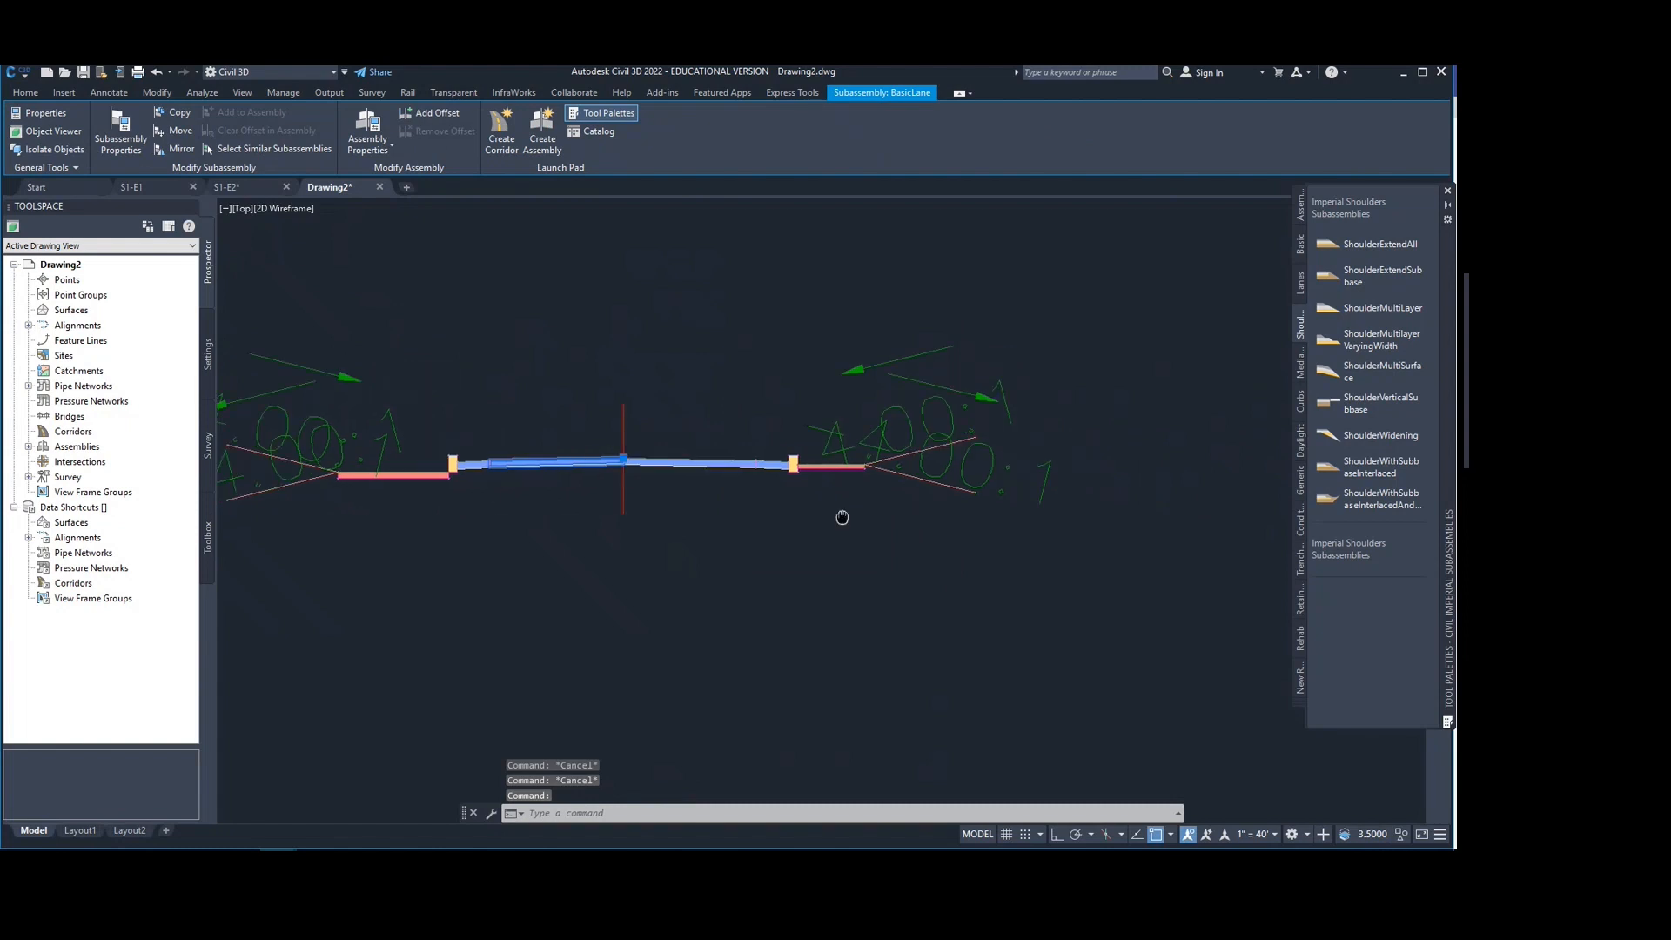
scroll(507, 549, "down", 1)
middle_click_drag(507, 550, 711, 556)
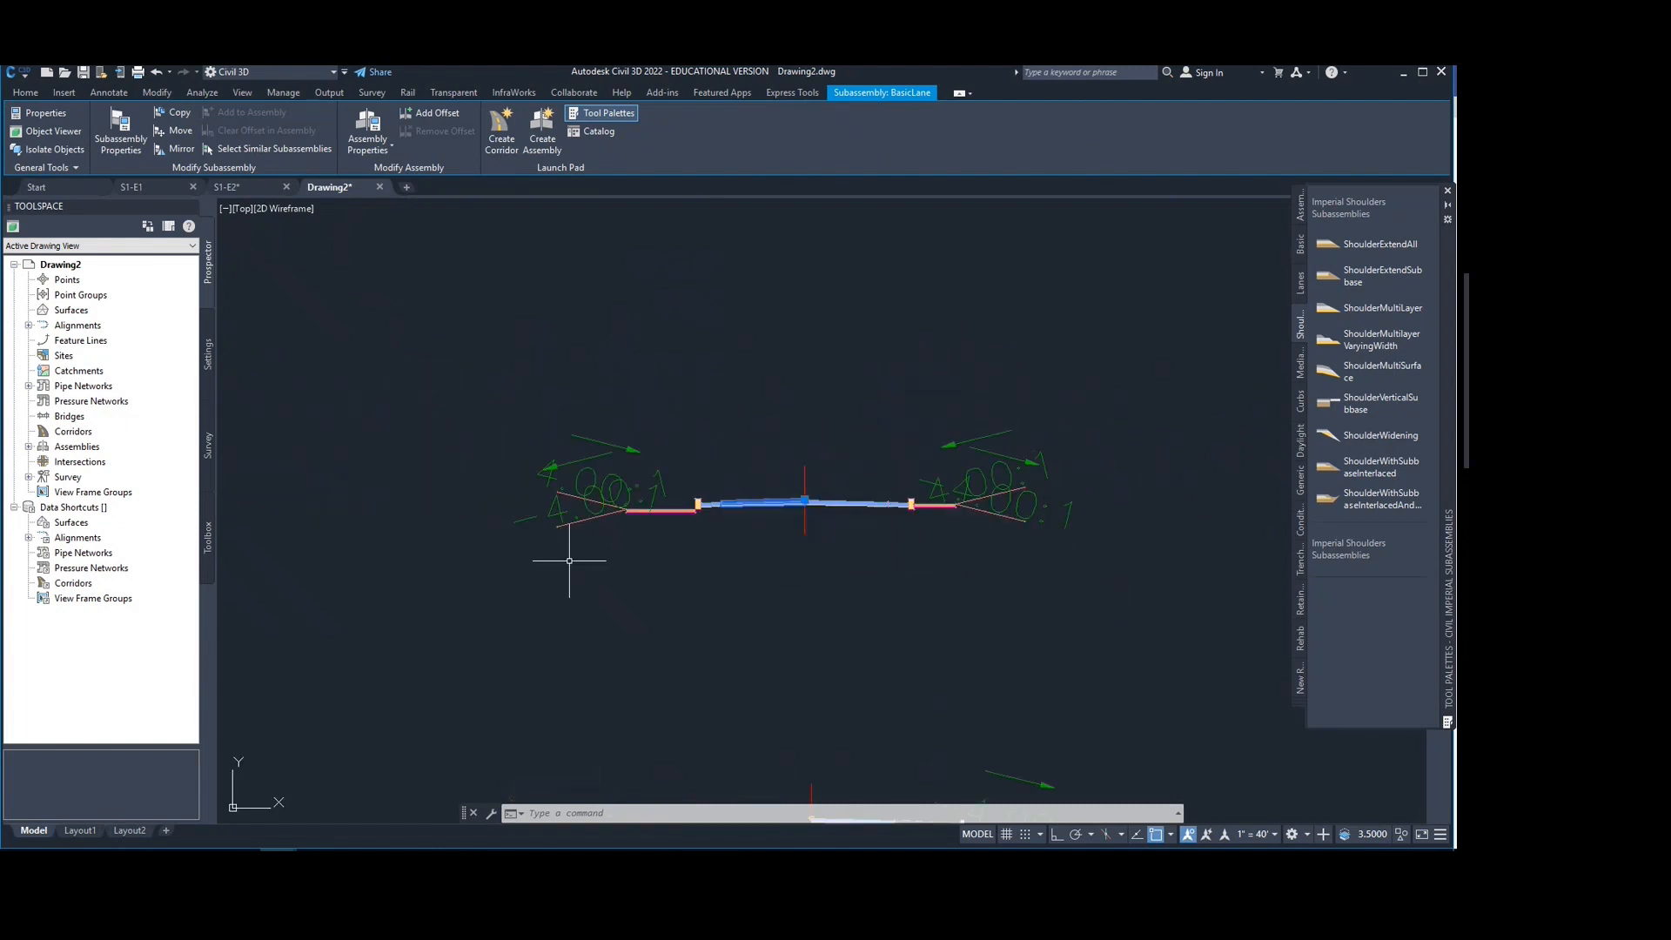
middle_click_drag(1076, 413, 1032, 378)
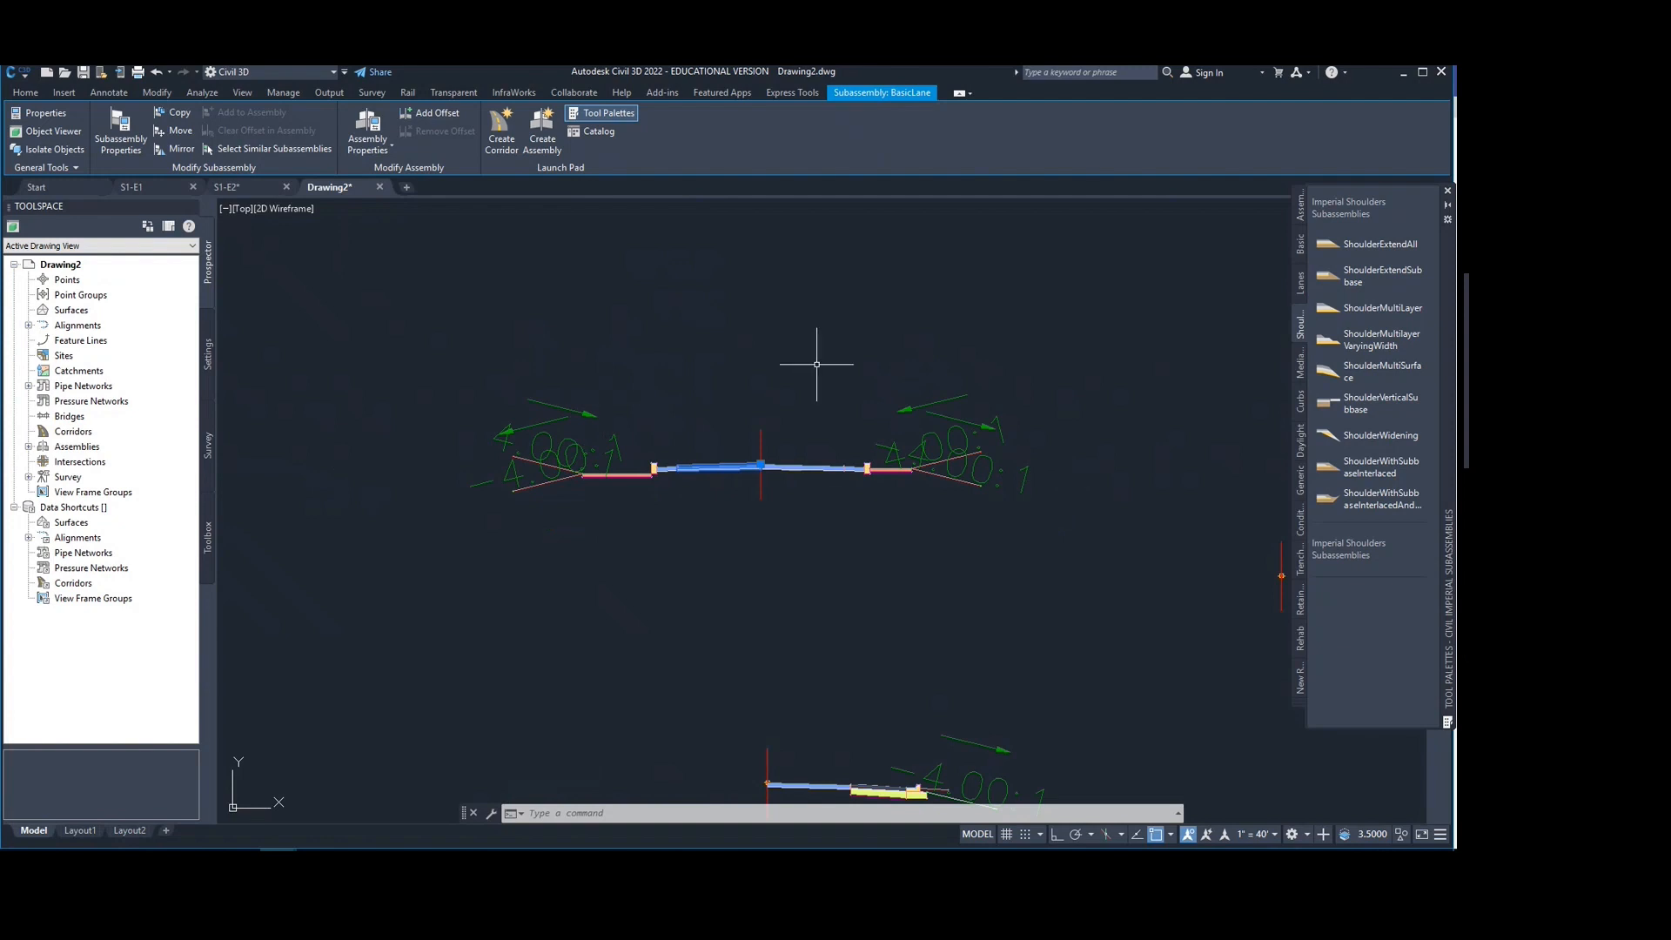
middle_click_drag(828, 354, 850, 343)
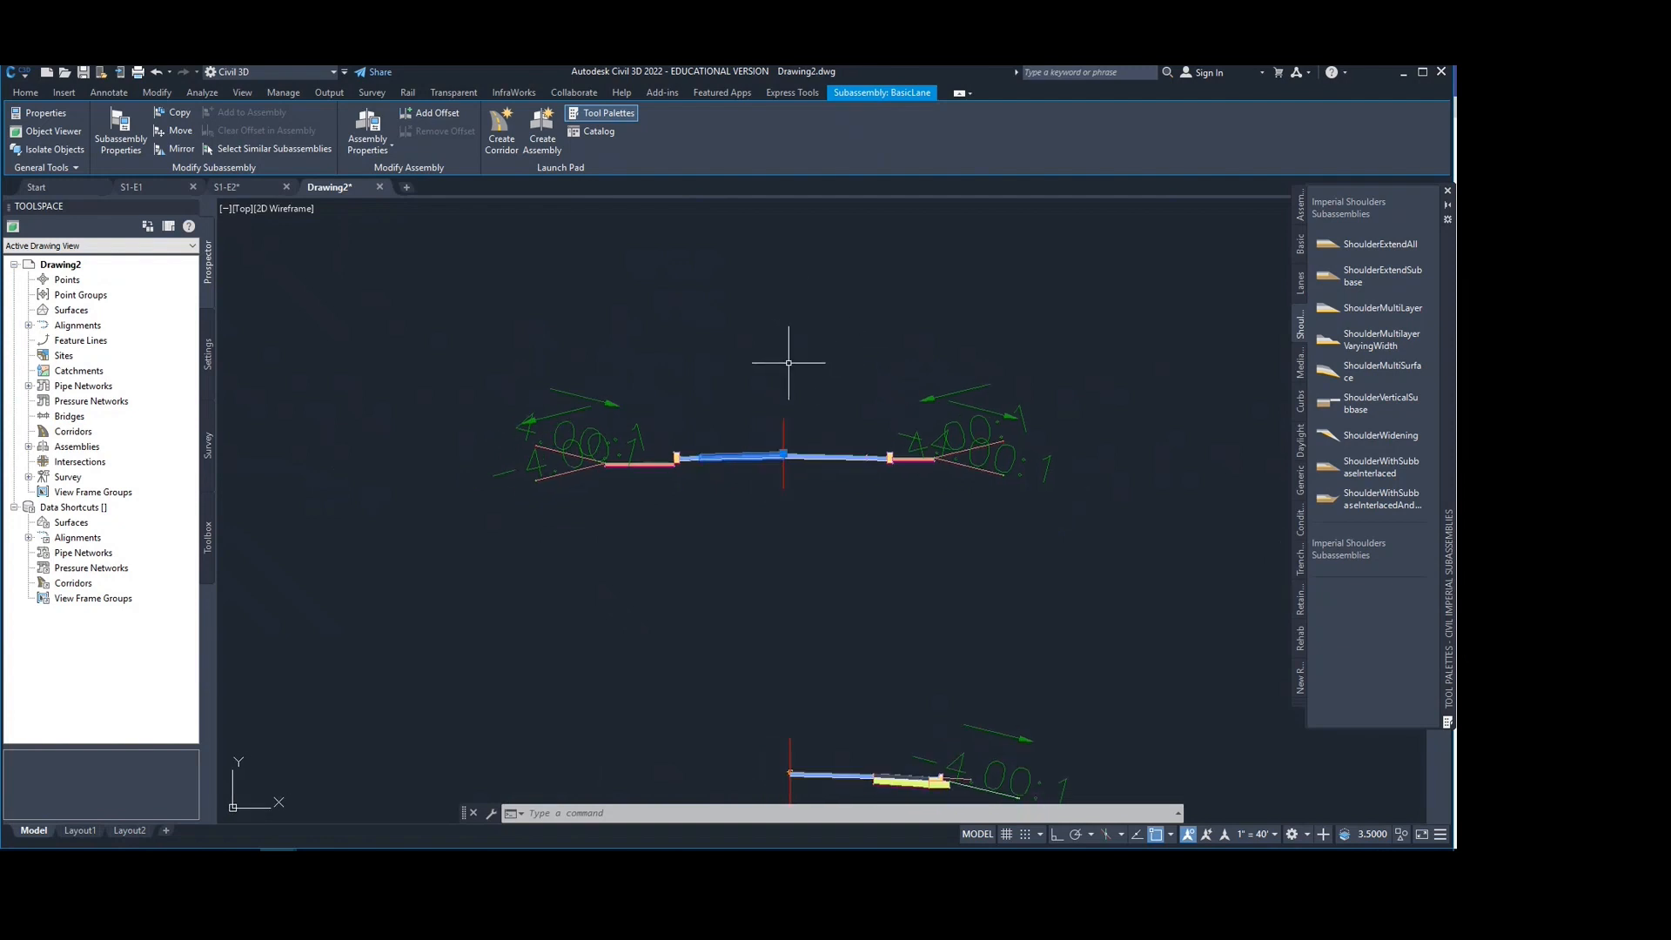
scroll(788, 362, "up", 3)
key("Escape")
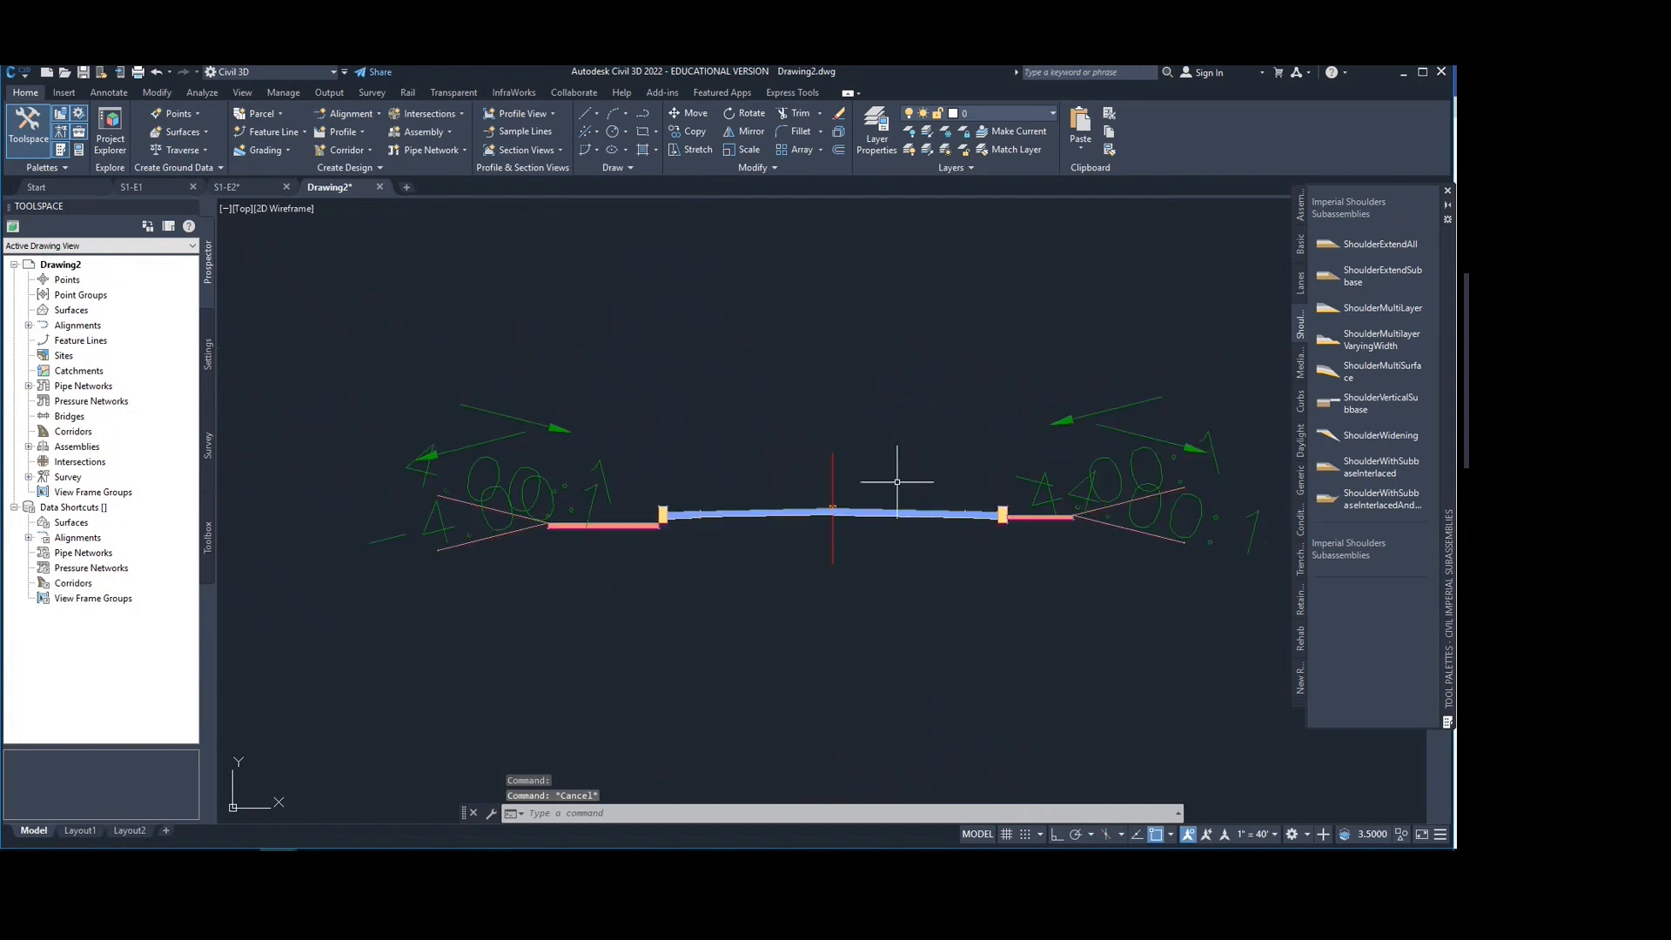
Step: Rename Assembly -2 as "Assembly -11" in its assembly properties, apply the change and check the available object styles
scroll(818, 462, "down", 2)
left_click(830, 470)
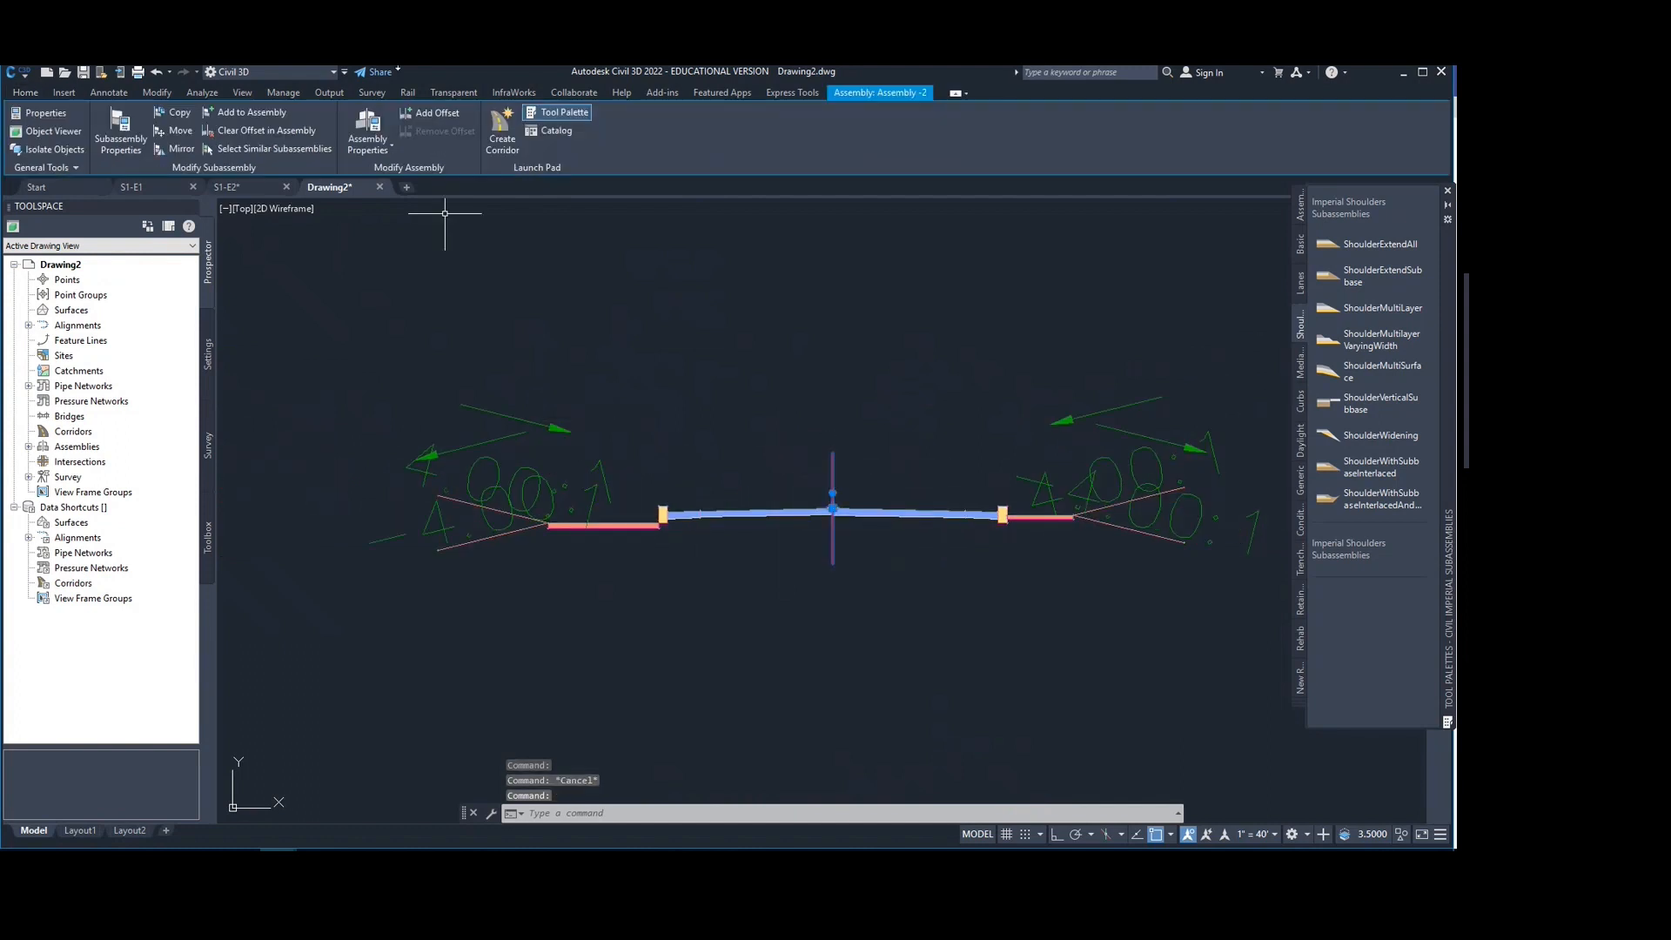
left_click(372, 139)
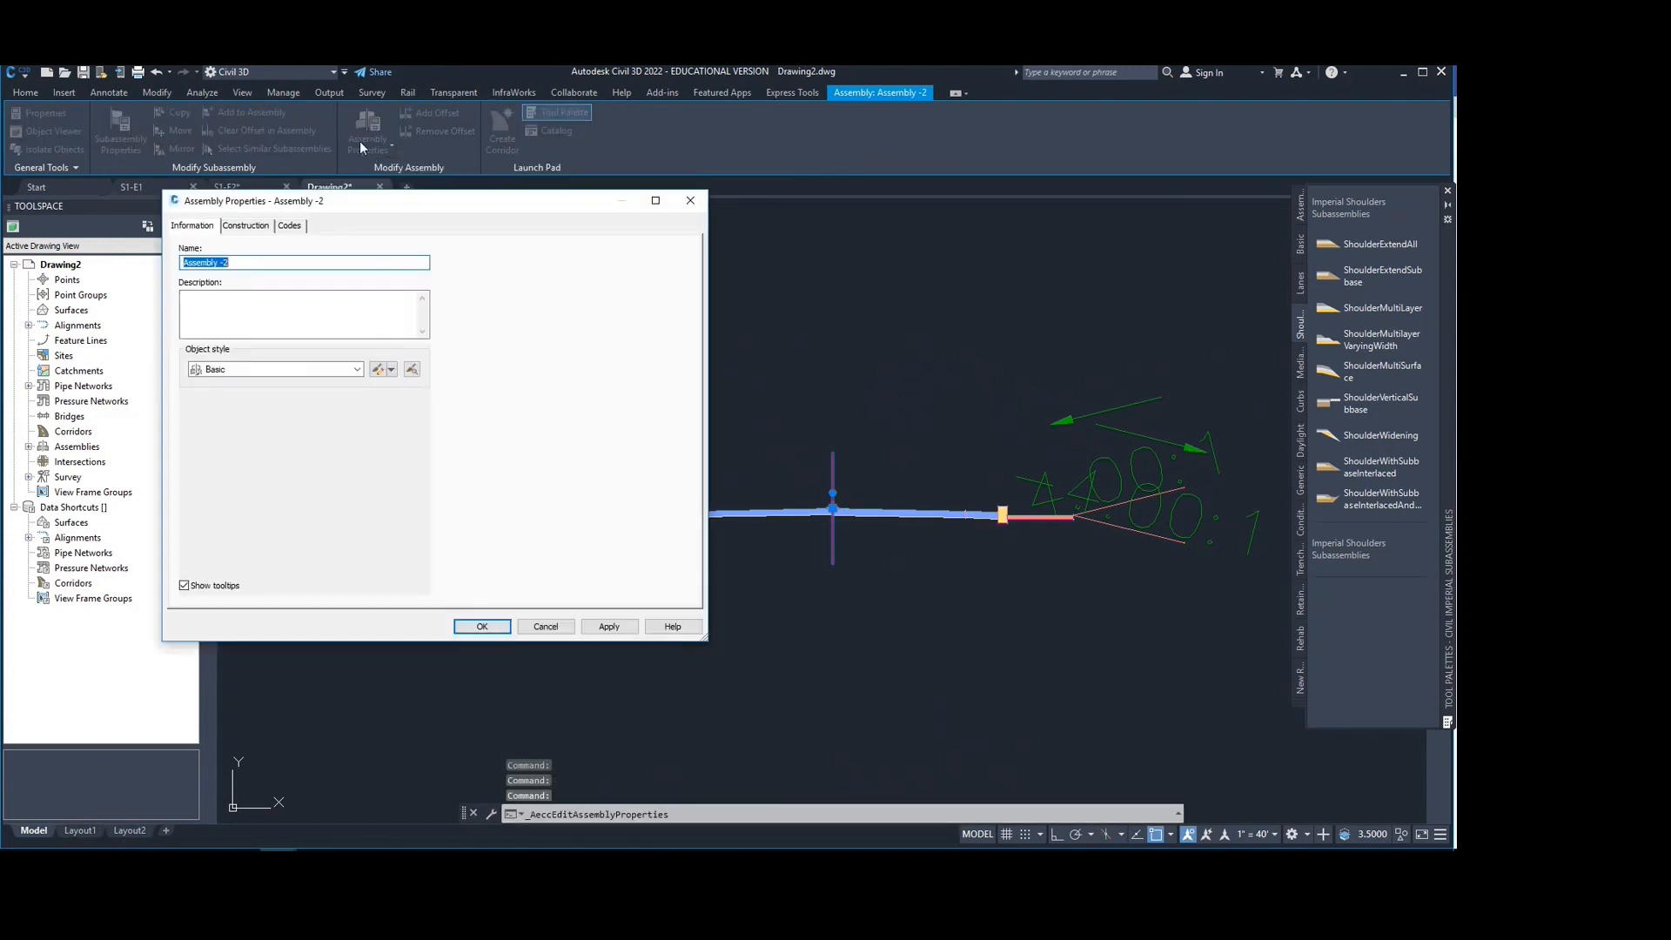
mouse_move(351, 205)
left_mouse_down()
mouse_move(544, 195)
mouse_move(436, 187)
mouse_move(879, 68)
mouse_move(694, 253)
mouse_move(551, 291)
mouse_move(928, 388)
mouse_move(557, 324)
left_mouse_up()
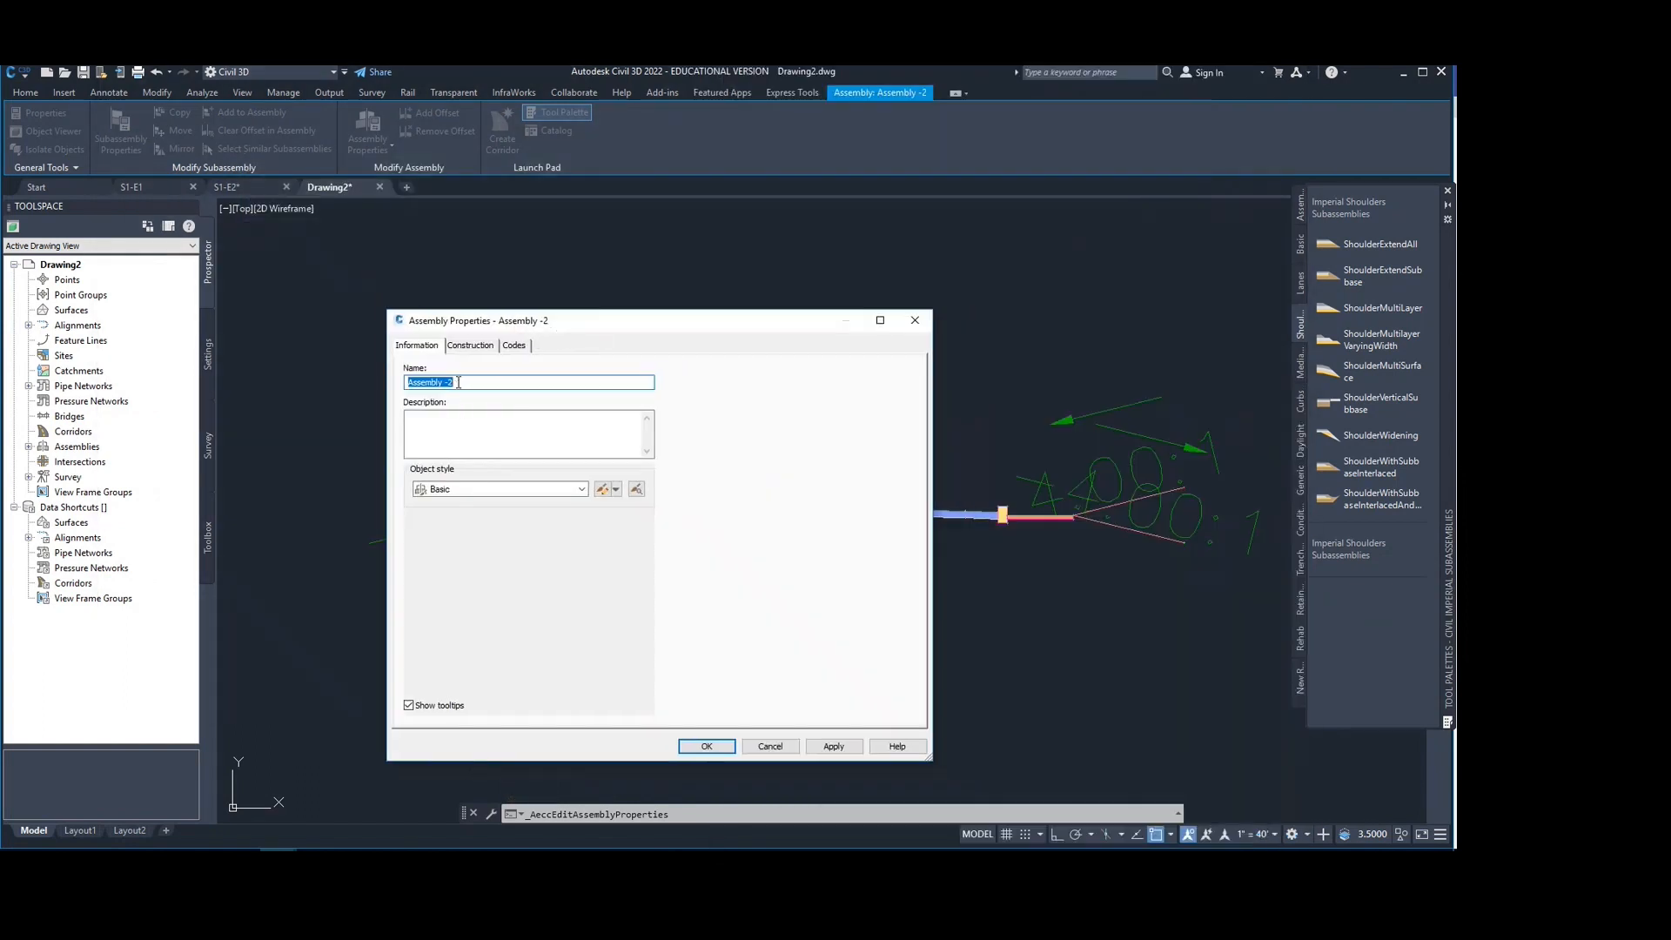
left_click(458, 386)
left_click(842, 750)
left_click(543, 494)
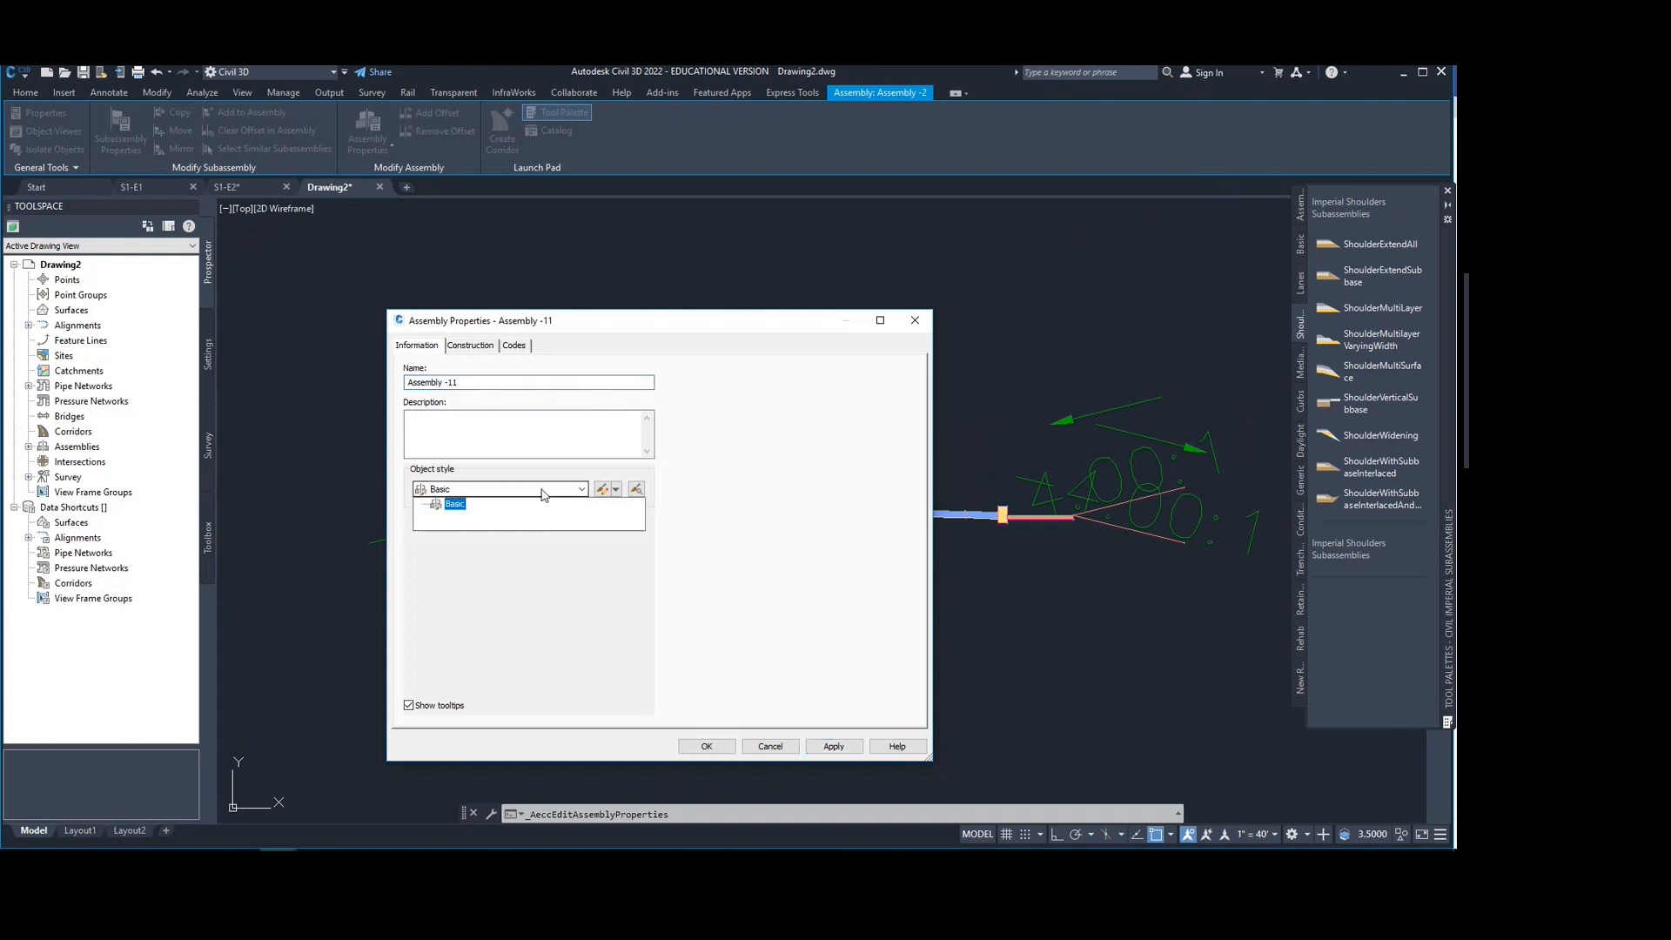
left_click(539, 487)
Step: Review the assembly's construction structure, collapsing and re-expanding the Baseline, Right and Left groups
left_click(474, 345)
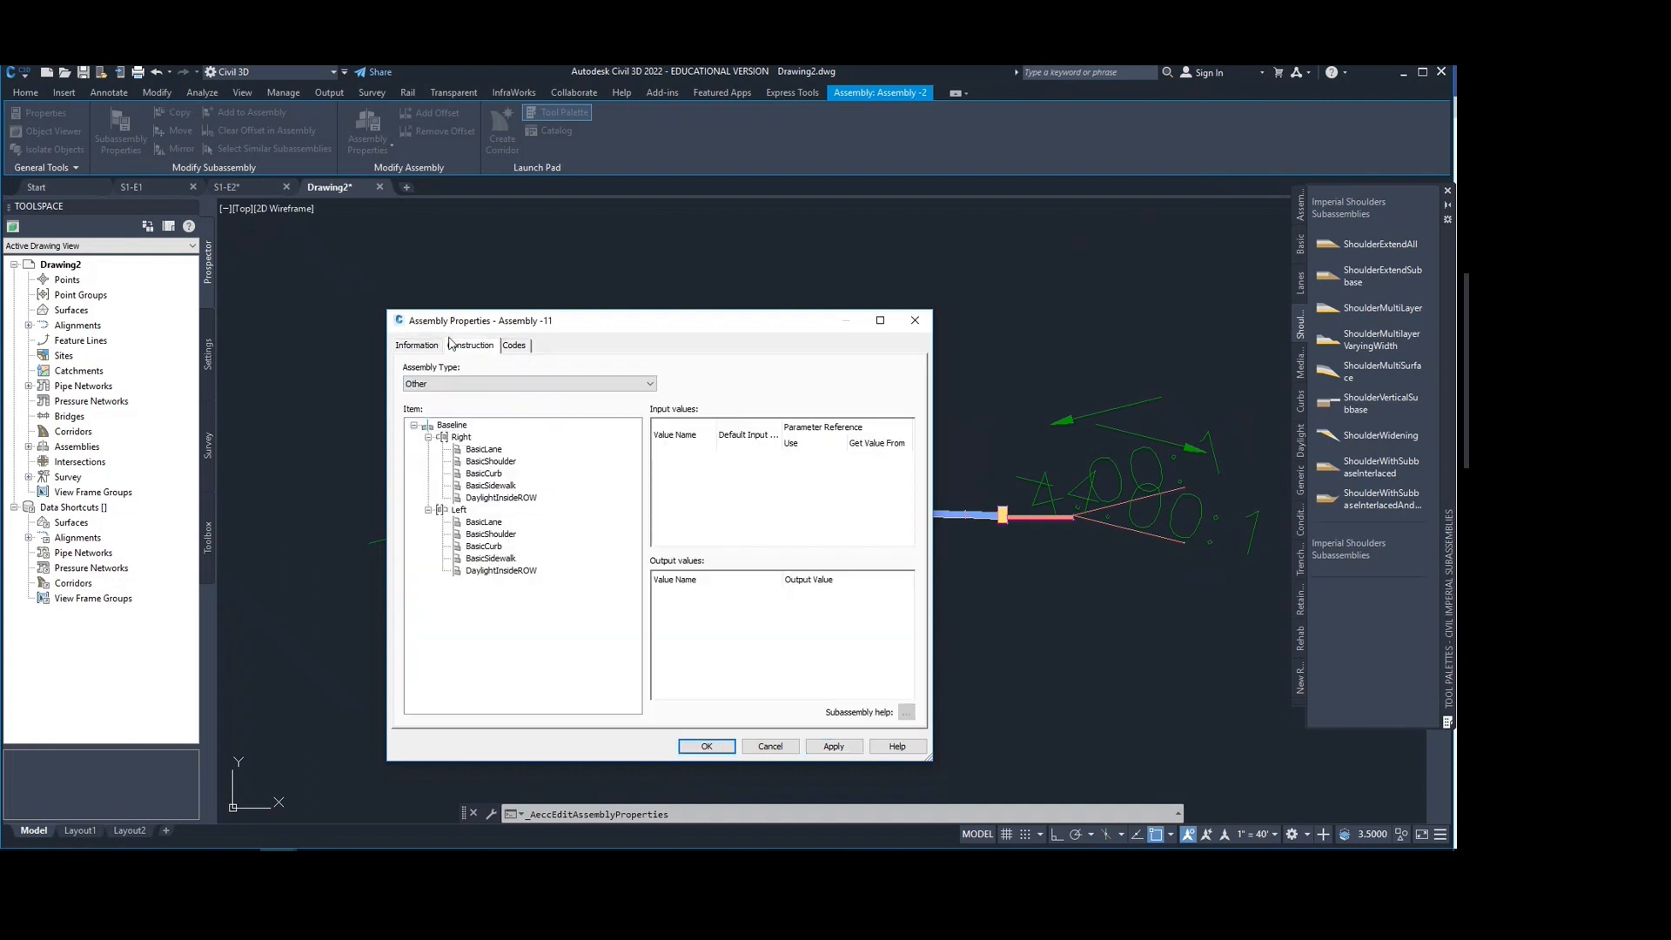
mouse_move(522, 321)
left_mouse_down()
mouse_move(535, 276)
mouse_move(381, 248)
left_mouse_up()
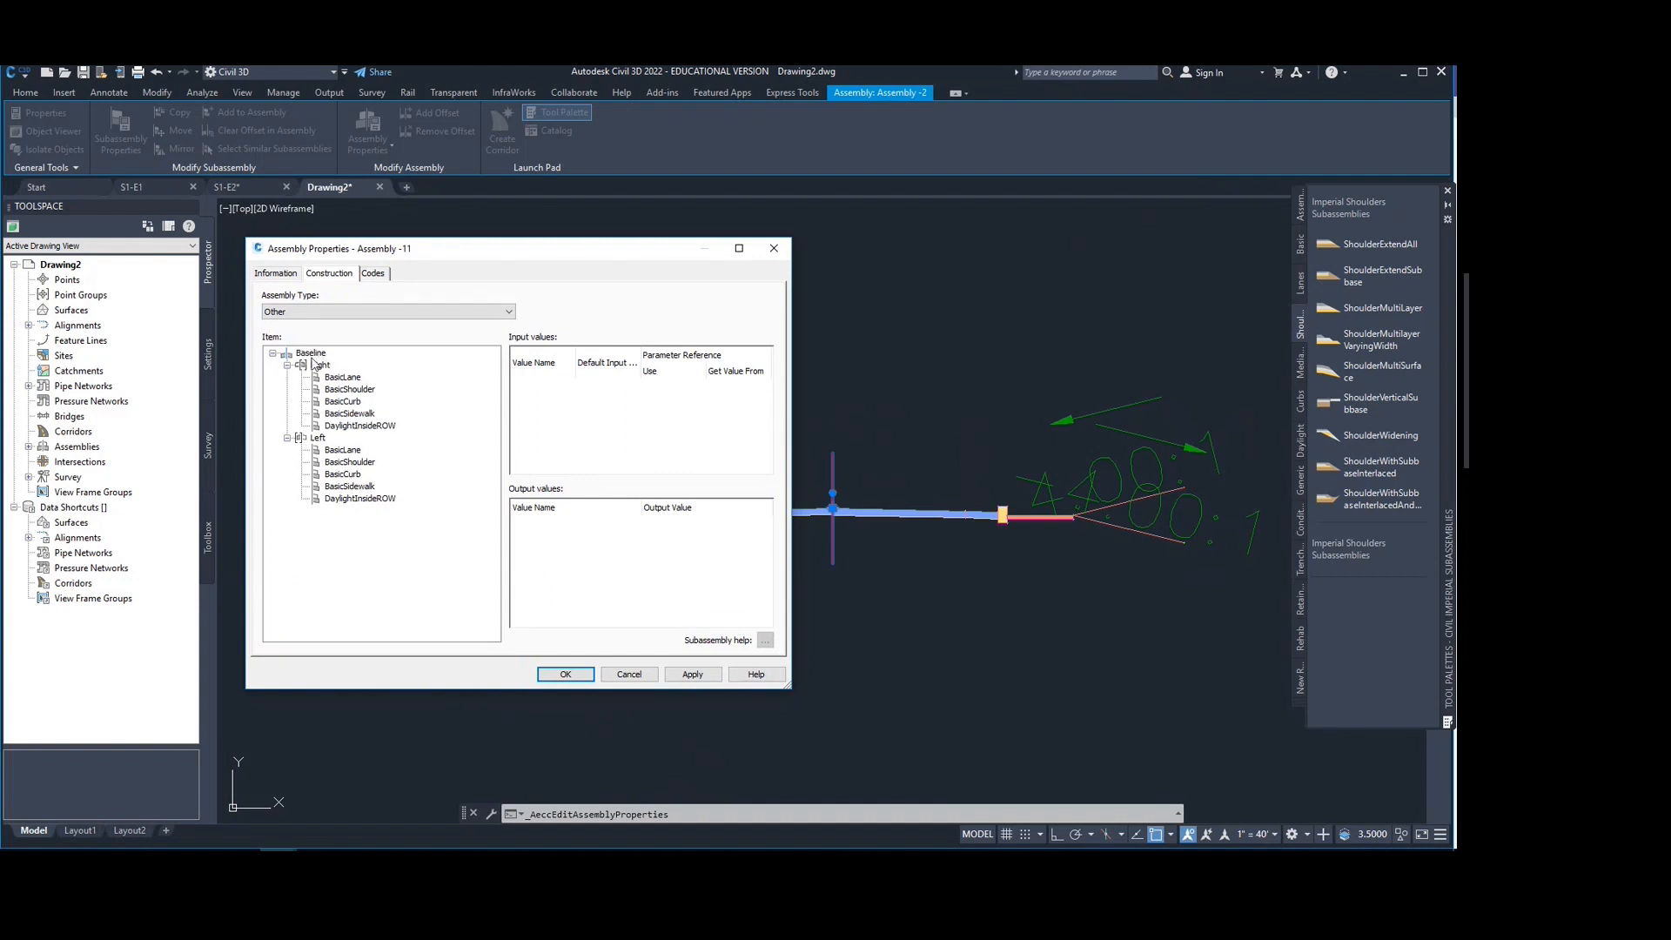
left_click(273, 353)
left_click(273, 353)
left_click(288, 366)
left_click(288, 366)
left_click(286, 439)
left_click(286, 440)
left_click_drag(471, 260, 383, 272)
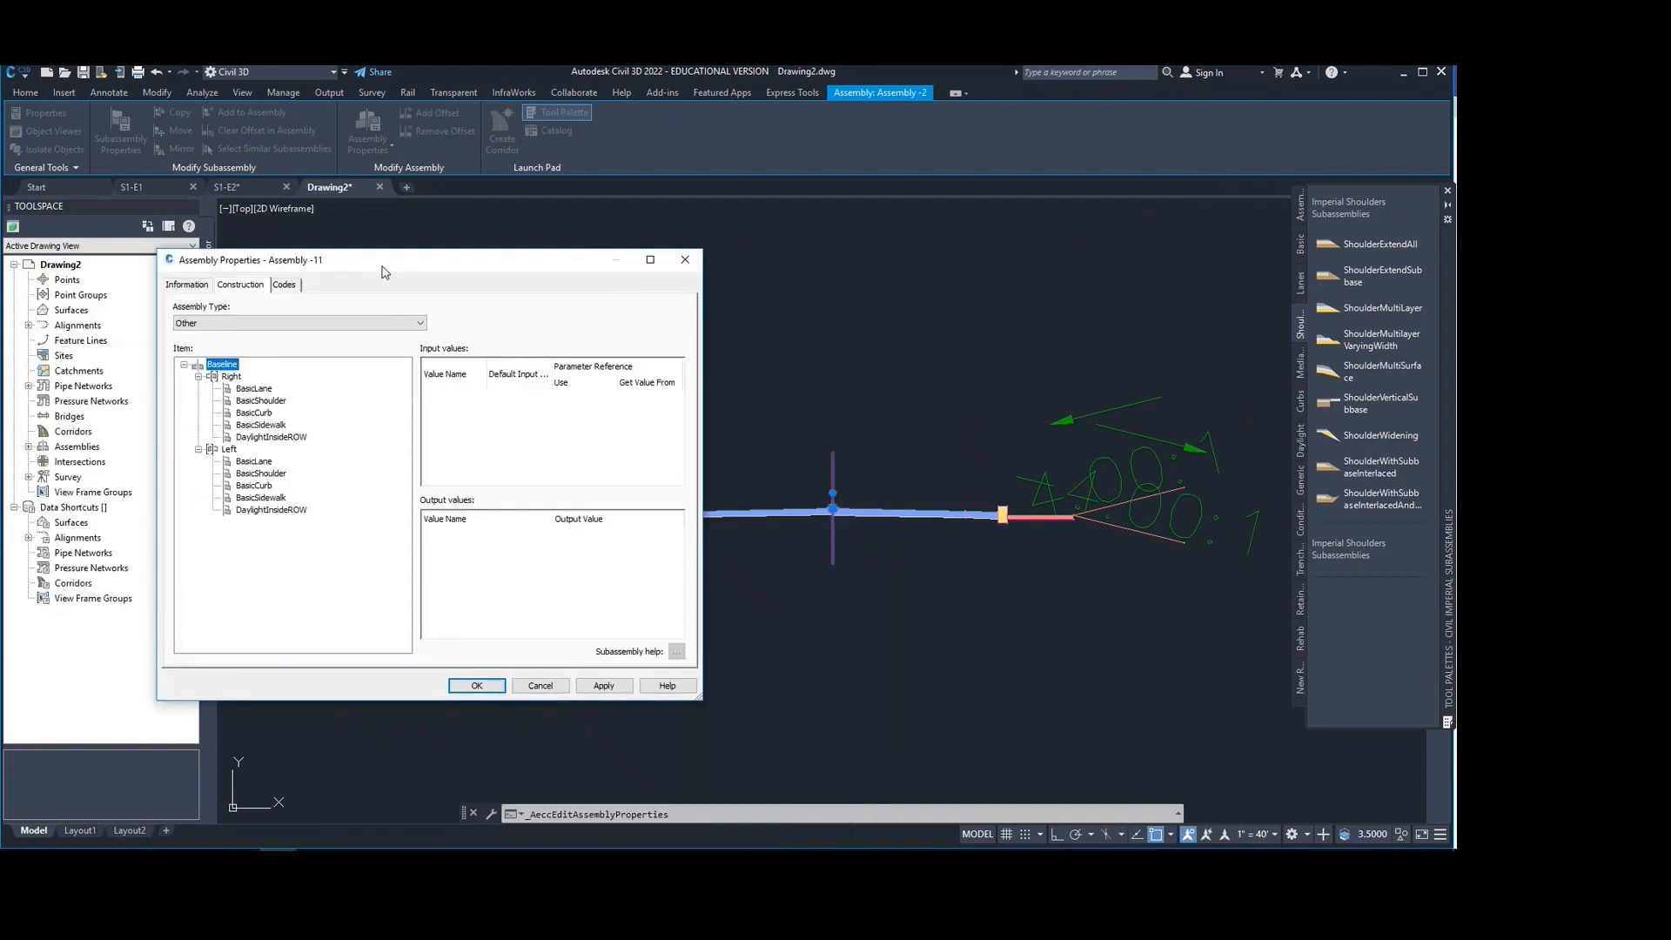
Step: Review the input values of the right-side BasicLane, BasicCurb, BasicSidewalk and DaylightInsideROW, and close the assembly properties
left_click(252, 389)
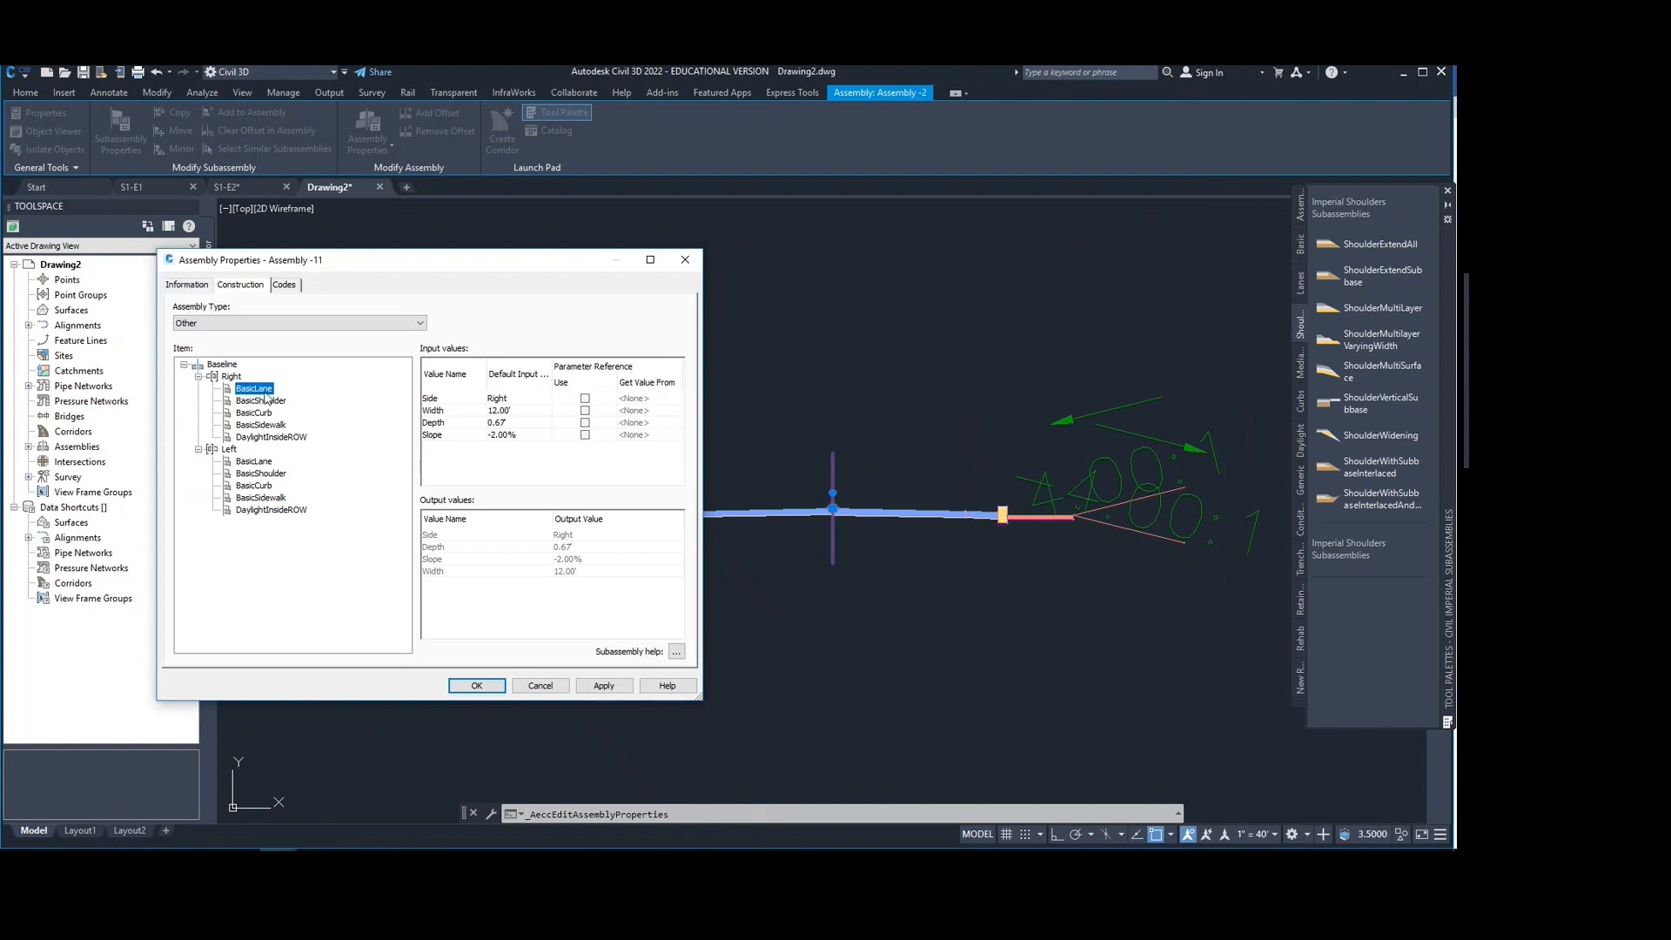
left_click_drag(340, 261, 354, 241)
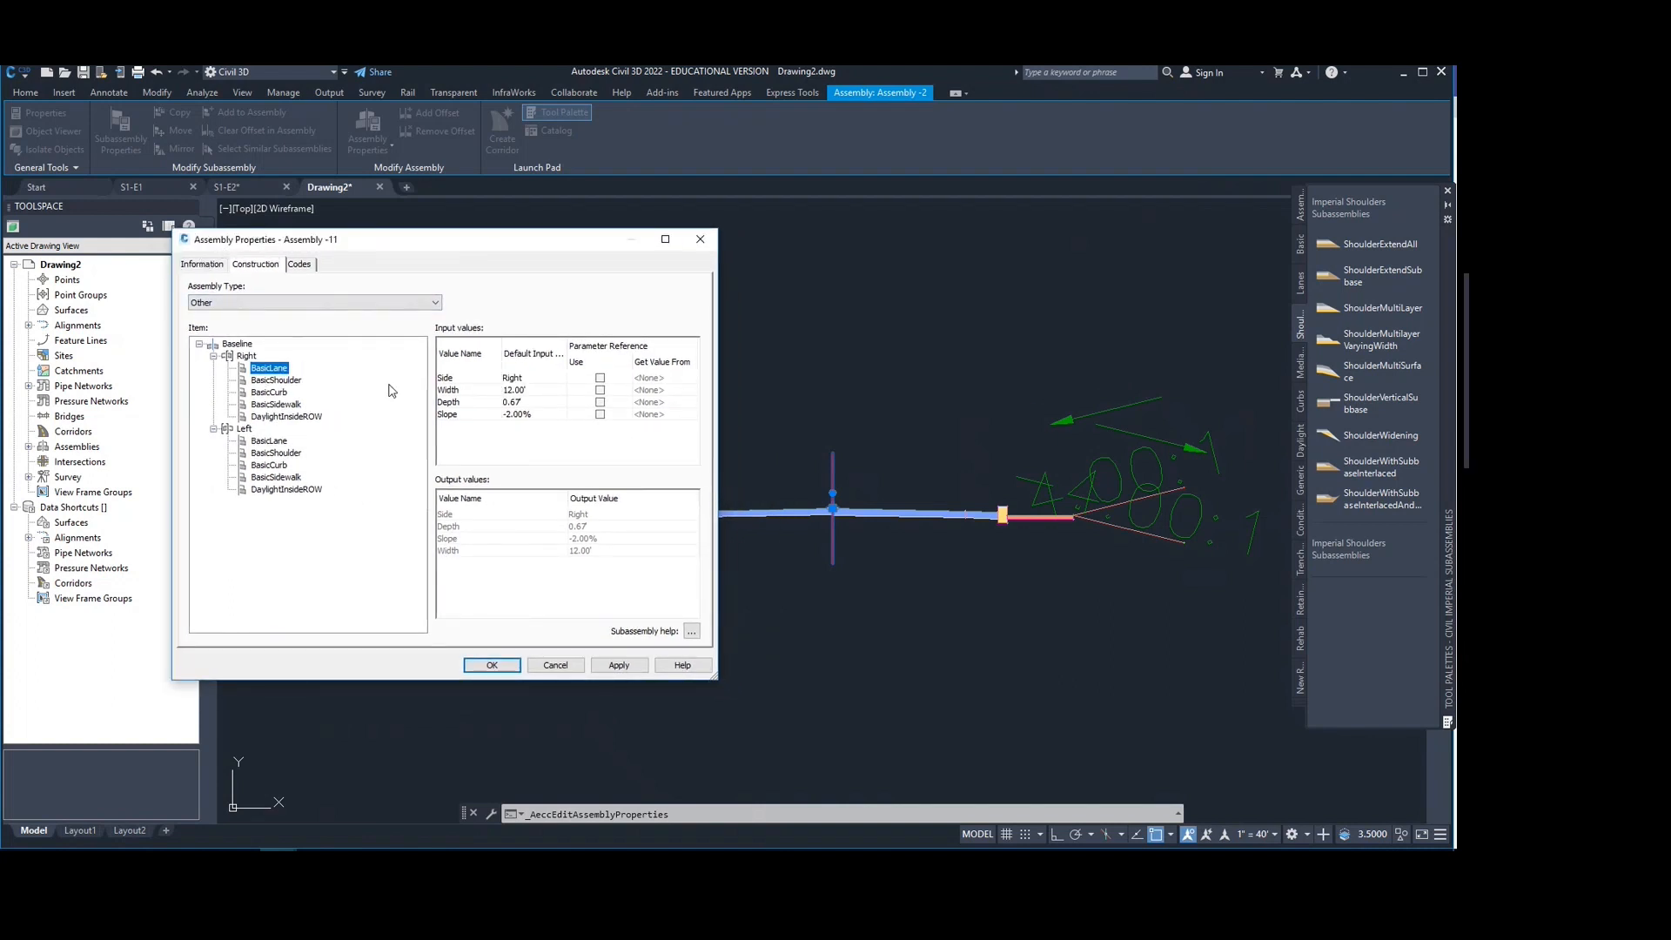
double_click(517, 379)
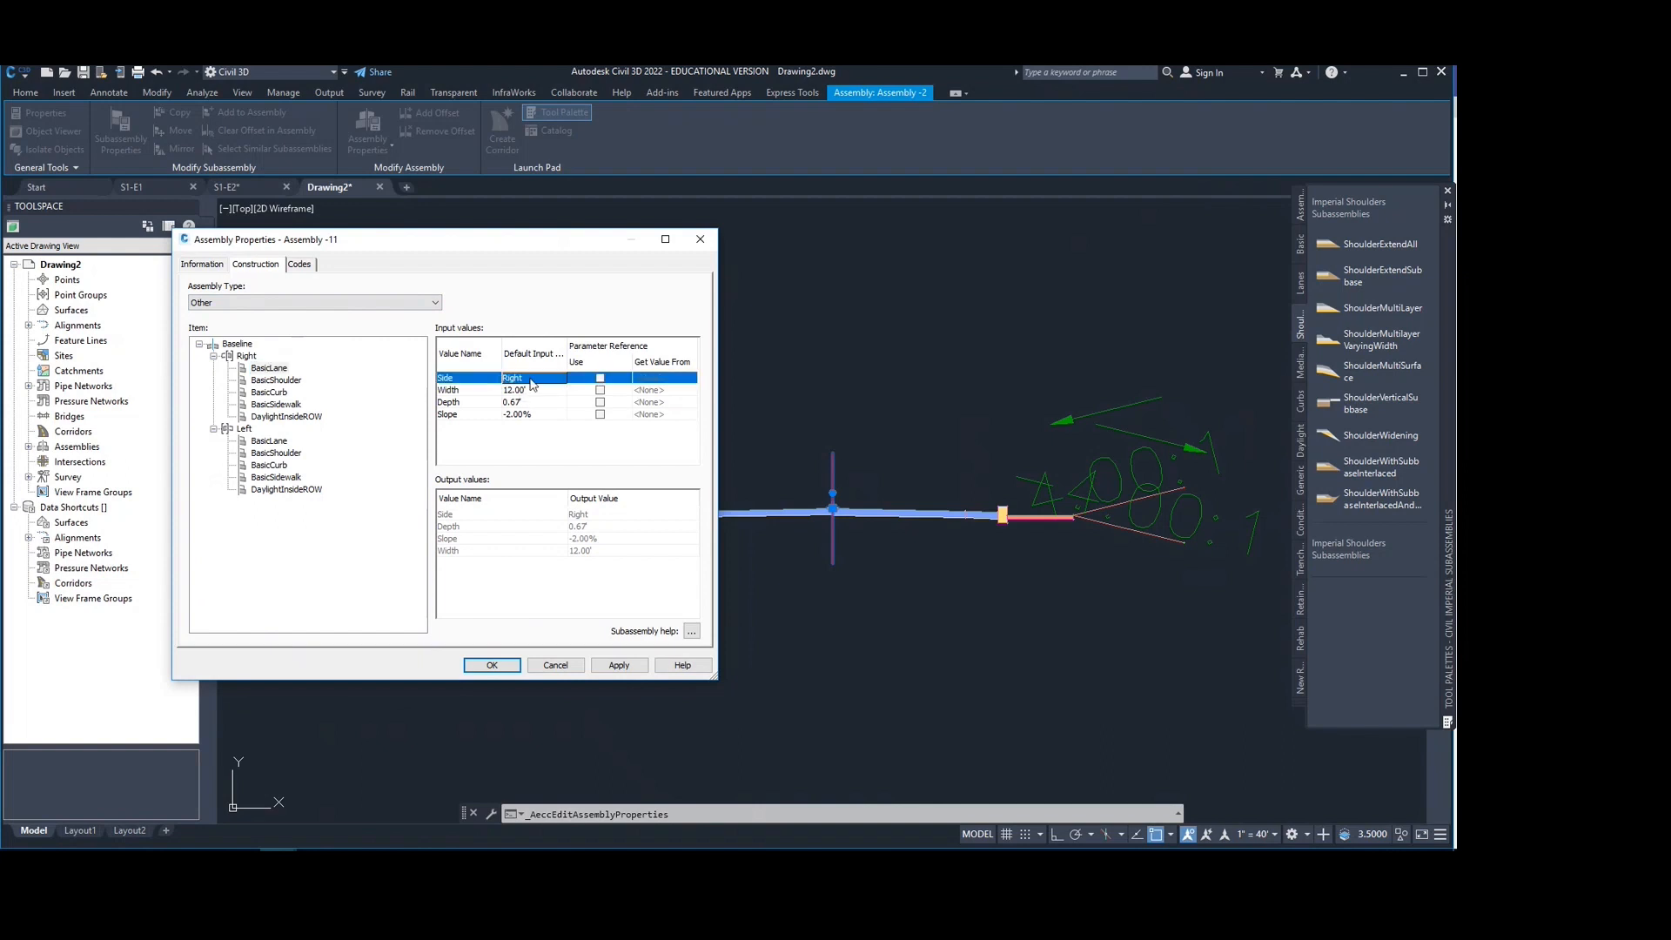
left_click(536, 425)
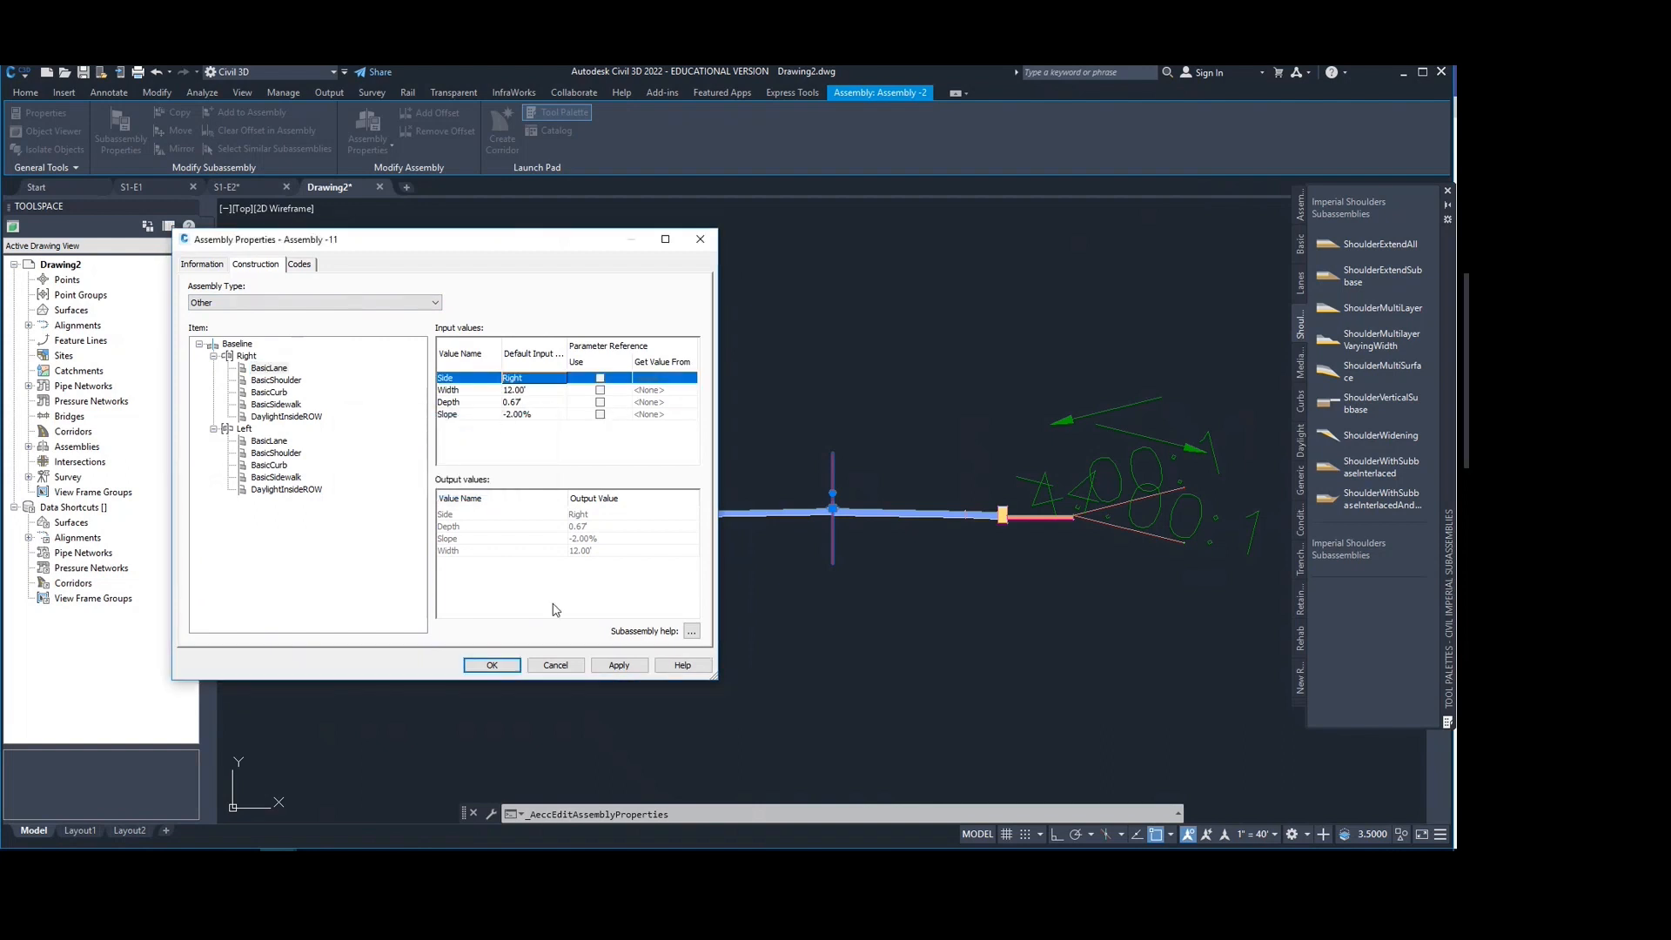
left_click(269, 391)
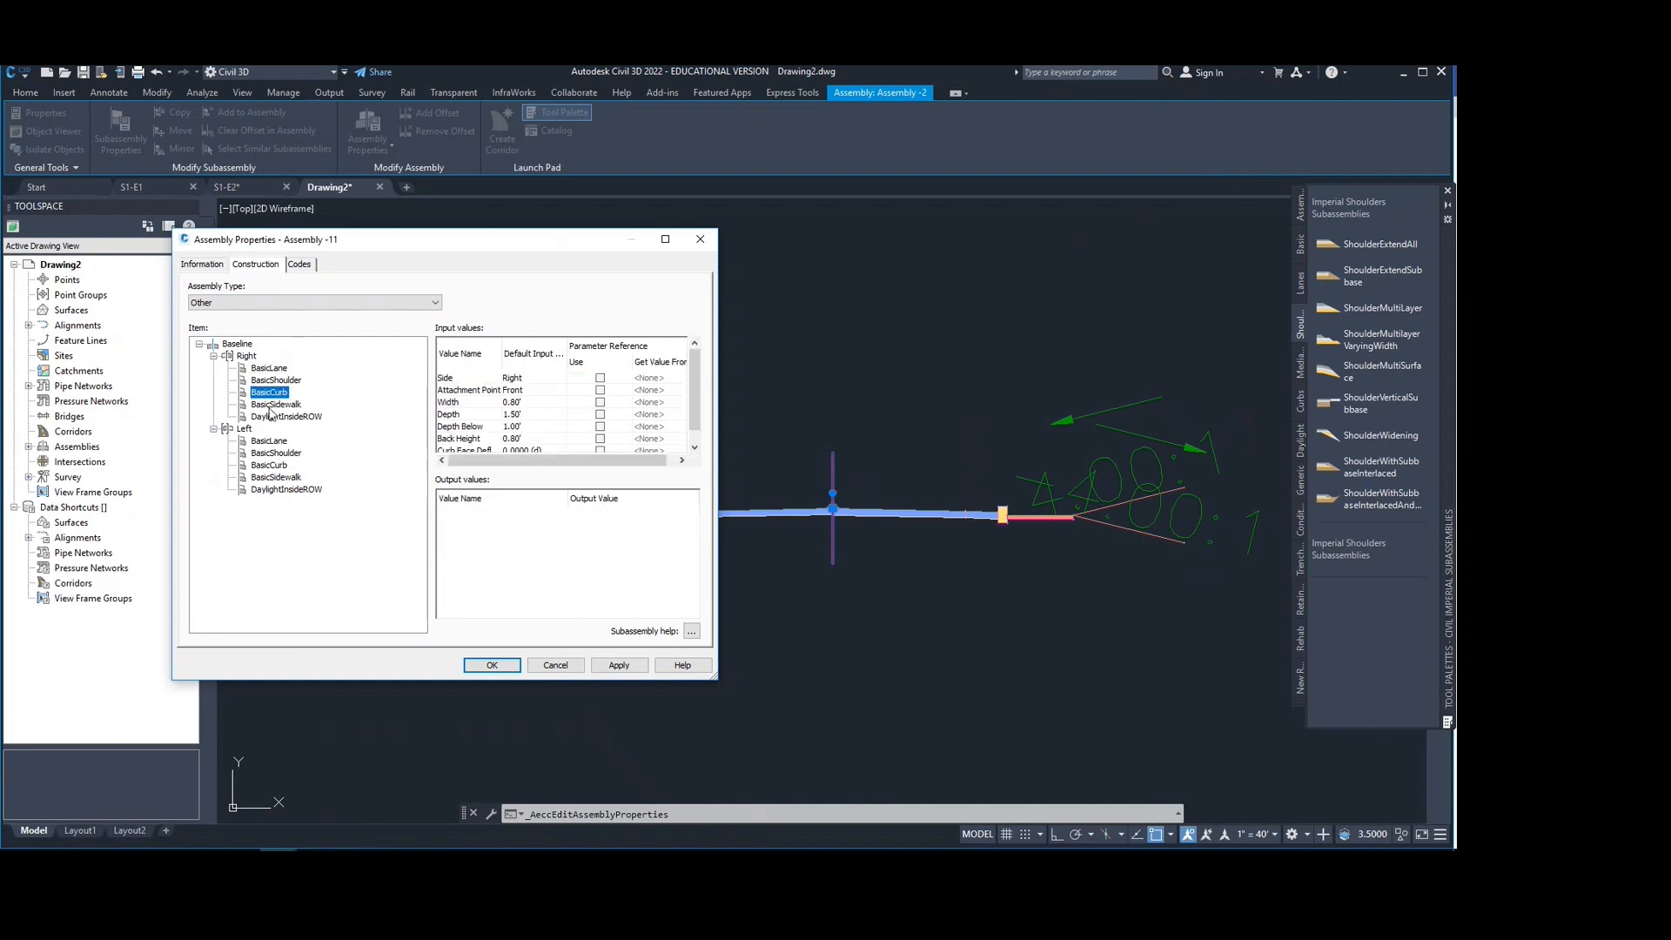
left_click(275, 403)
left_click(285, 416)
left_click(699, 239)
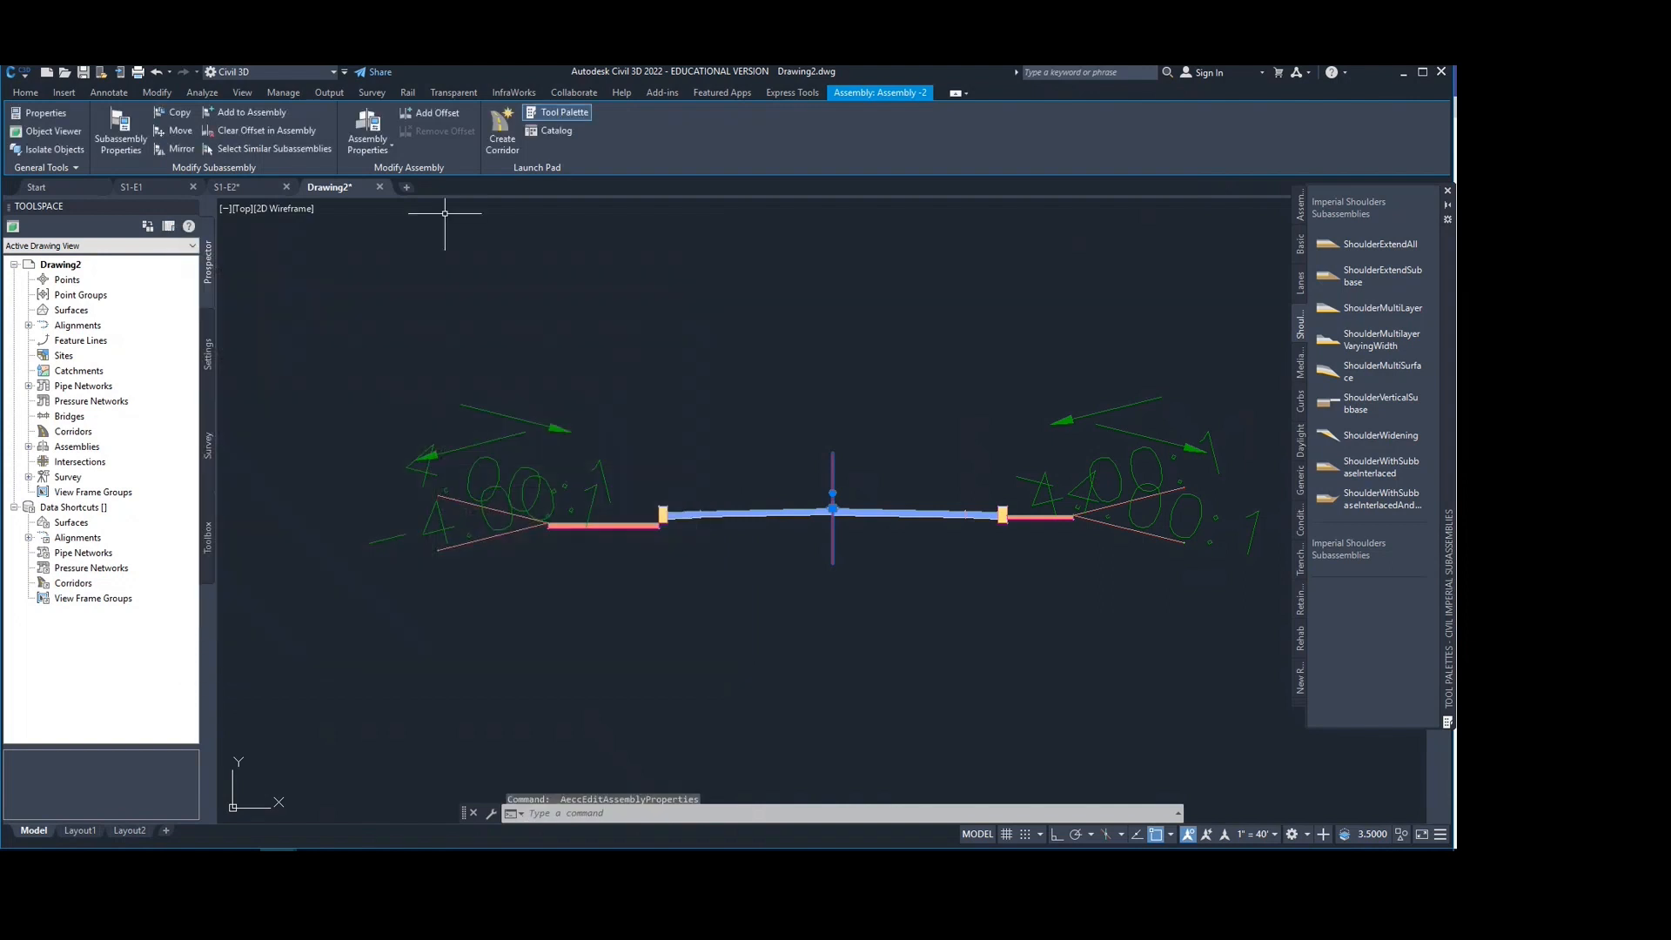
Step: View the general object properties of the assembly and of its left BasicLane, and close the properties display
scroll(880, 403, "down", 2)
middle_click_drag(883, 403, 784, 427)
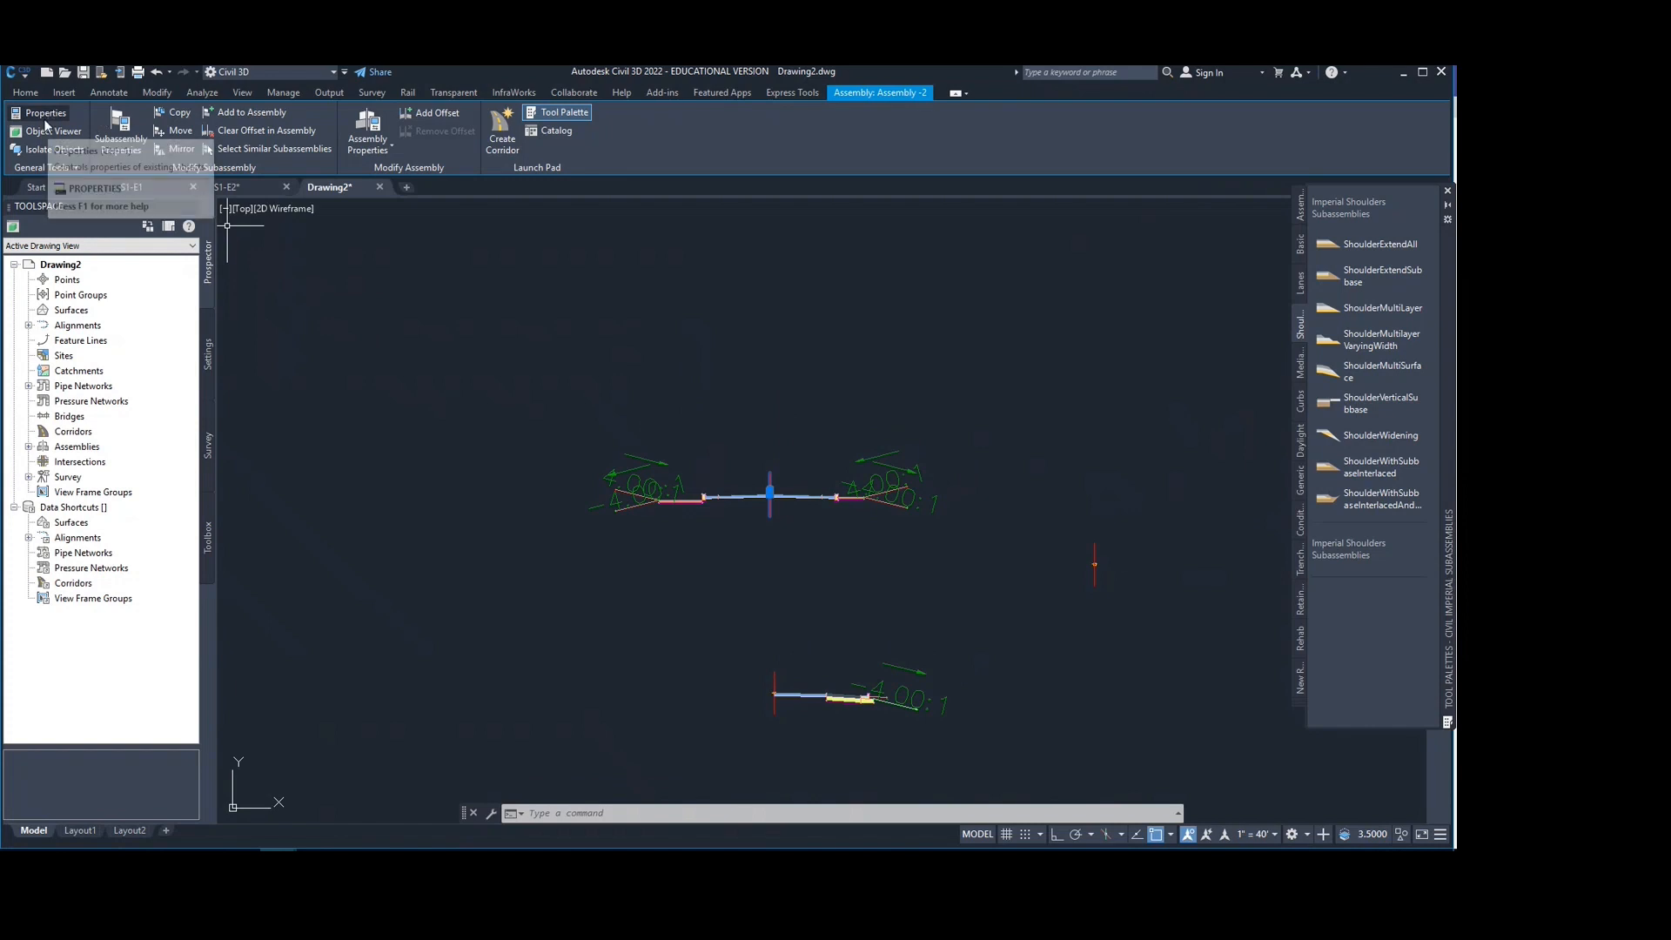
scroll(400, 322, "up", 3)
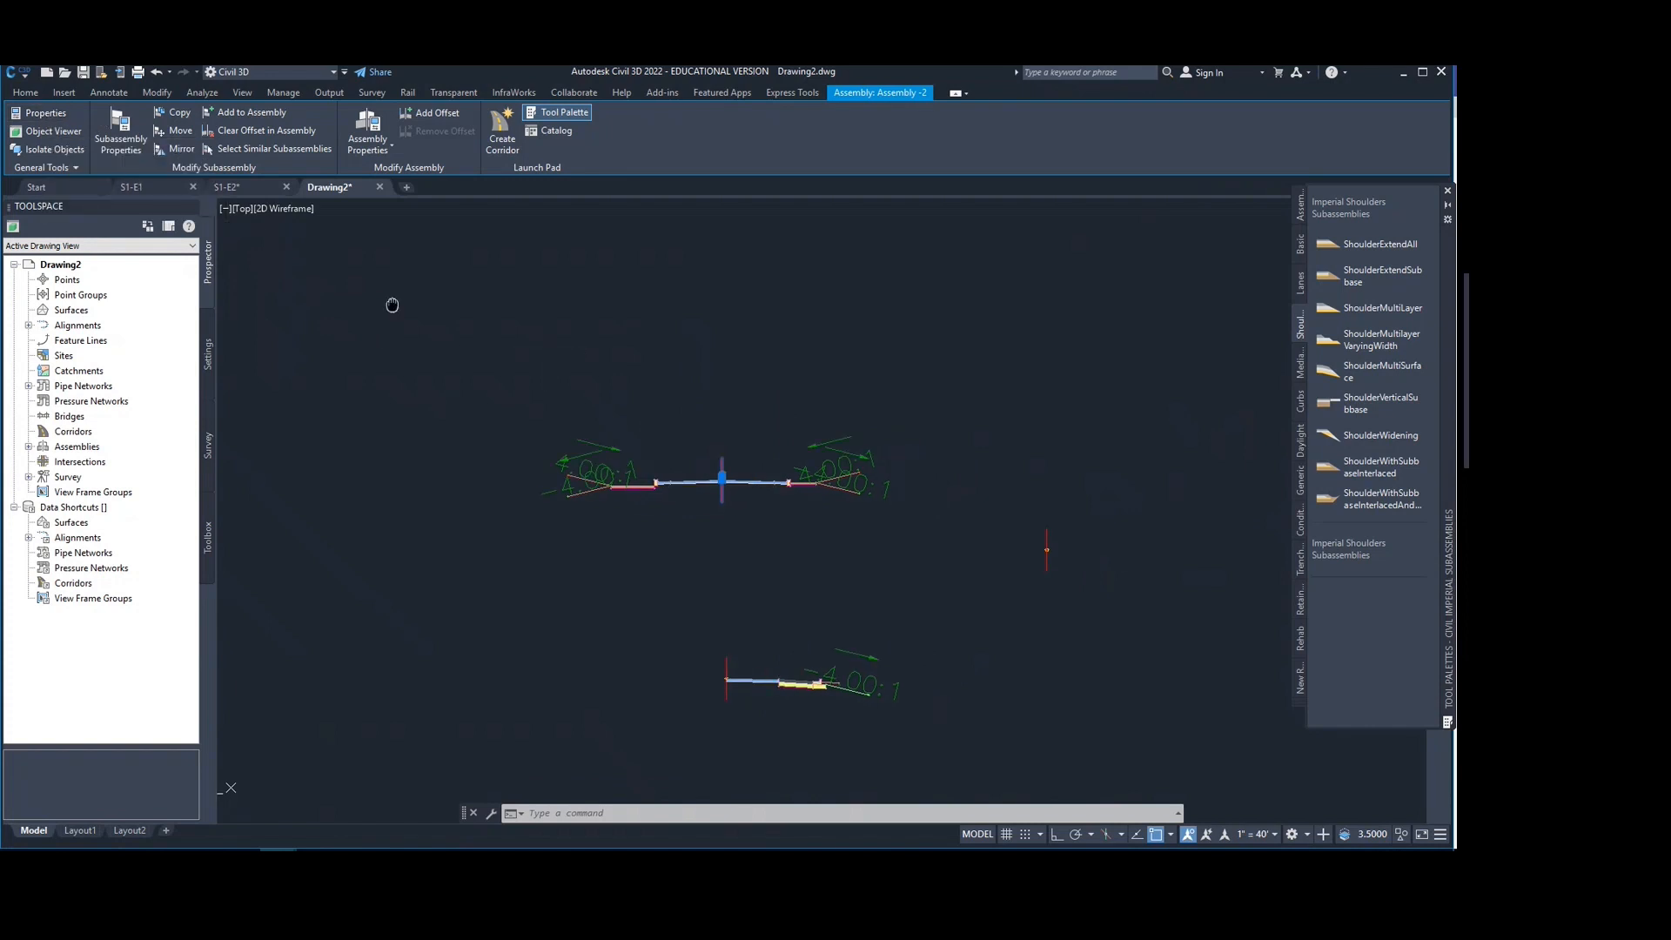
left_click(37, 113)
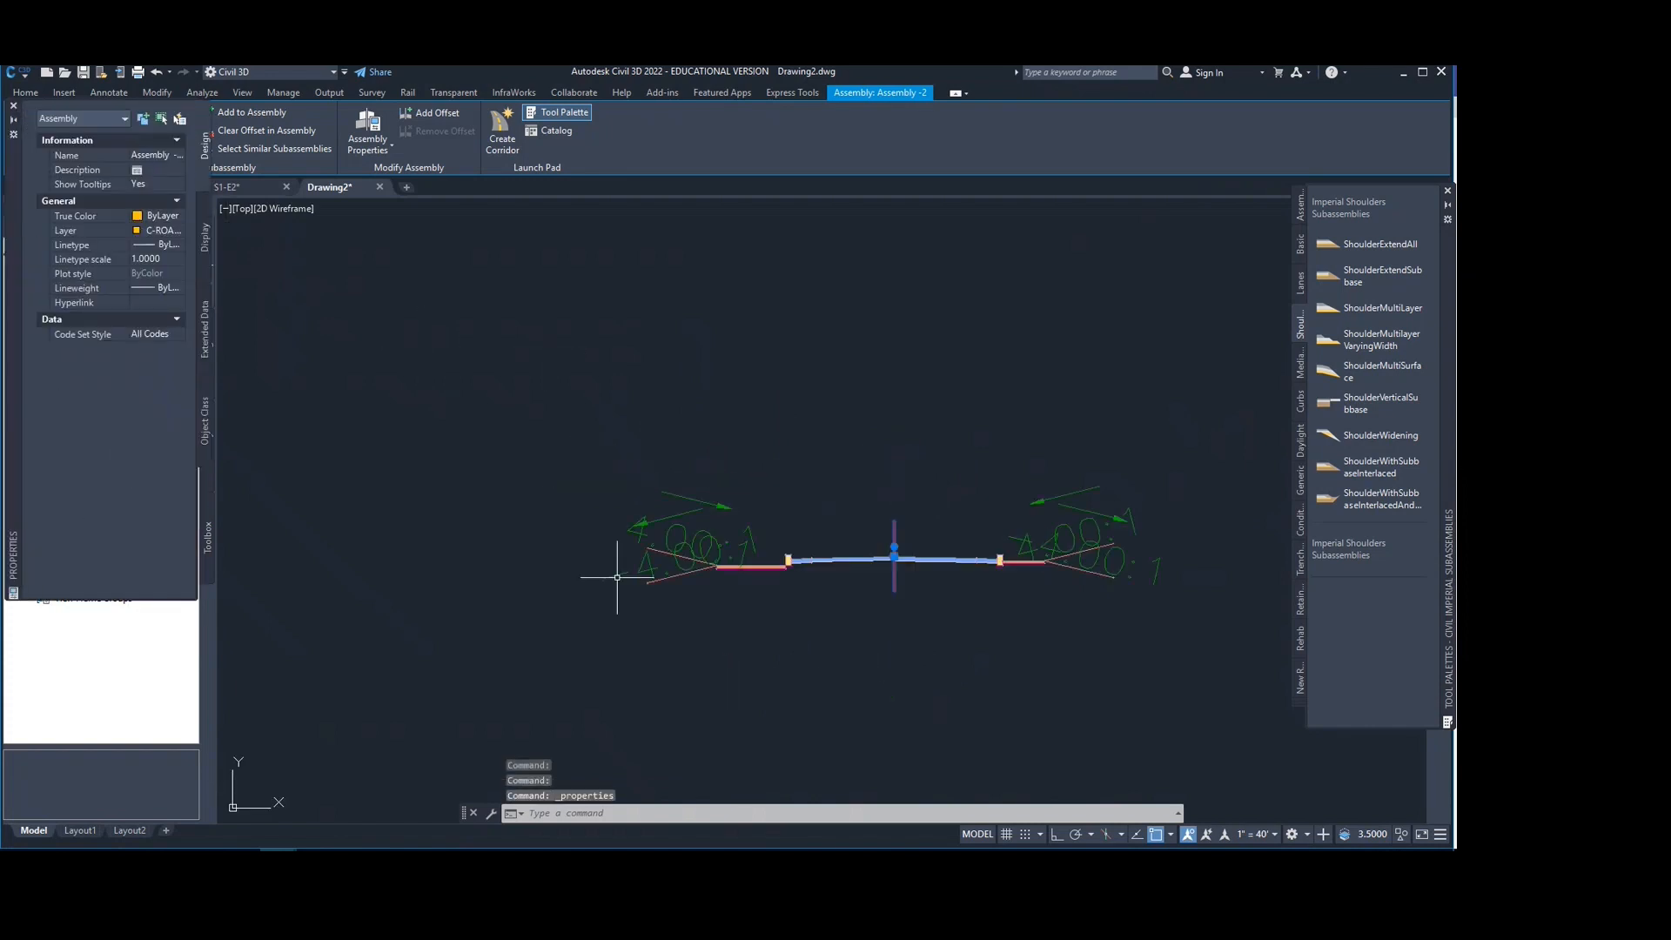
key("Escape")
scroll(870, 552, "up", 4)
left_click(873, 563)
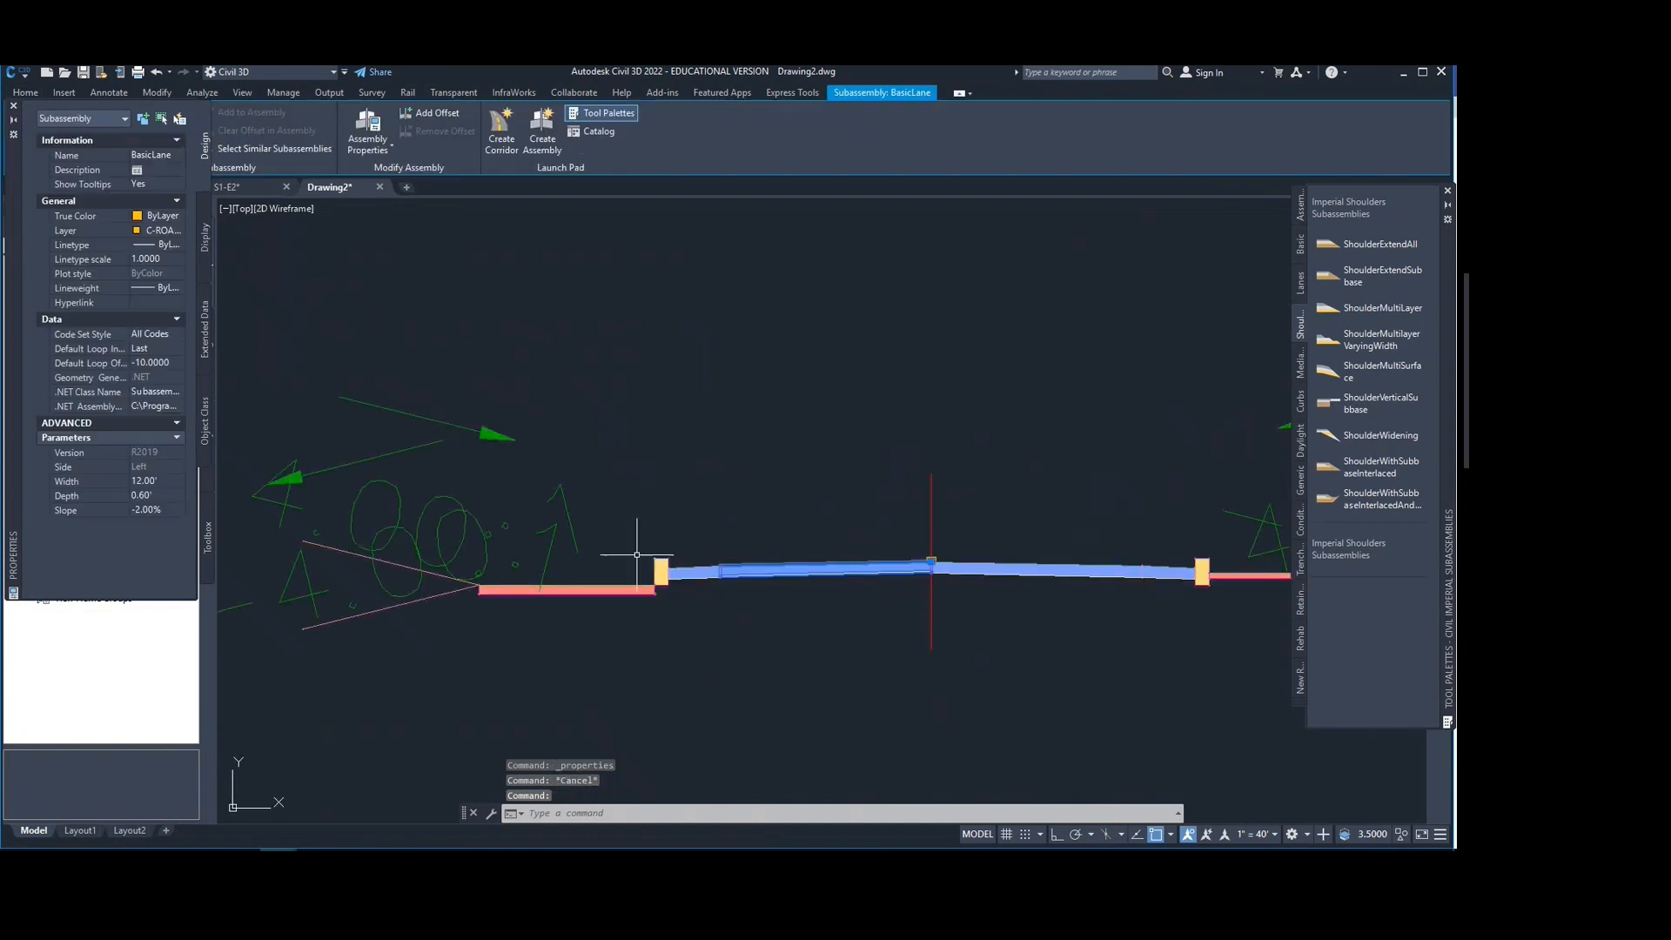
left_click(13, 105)
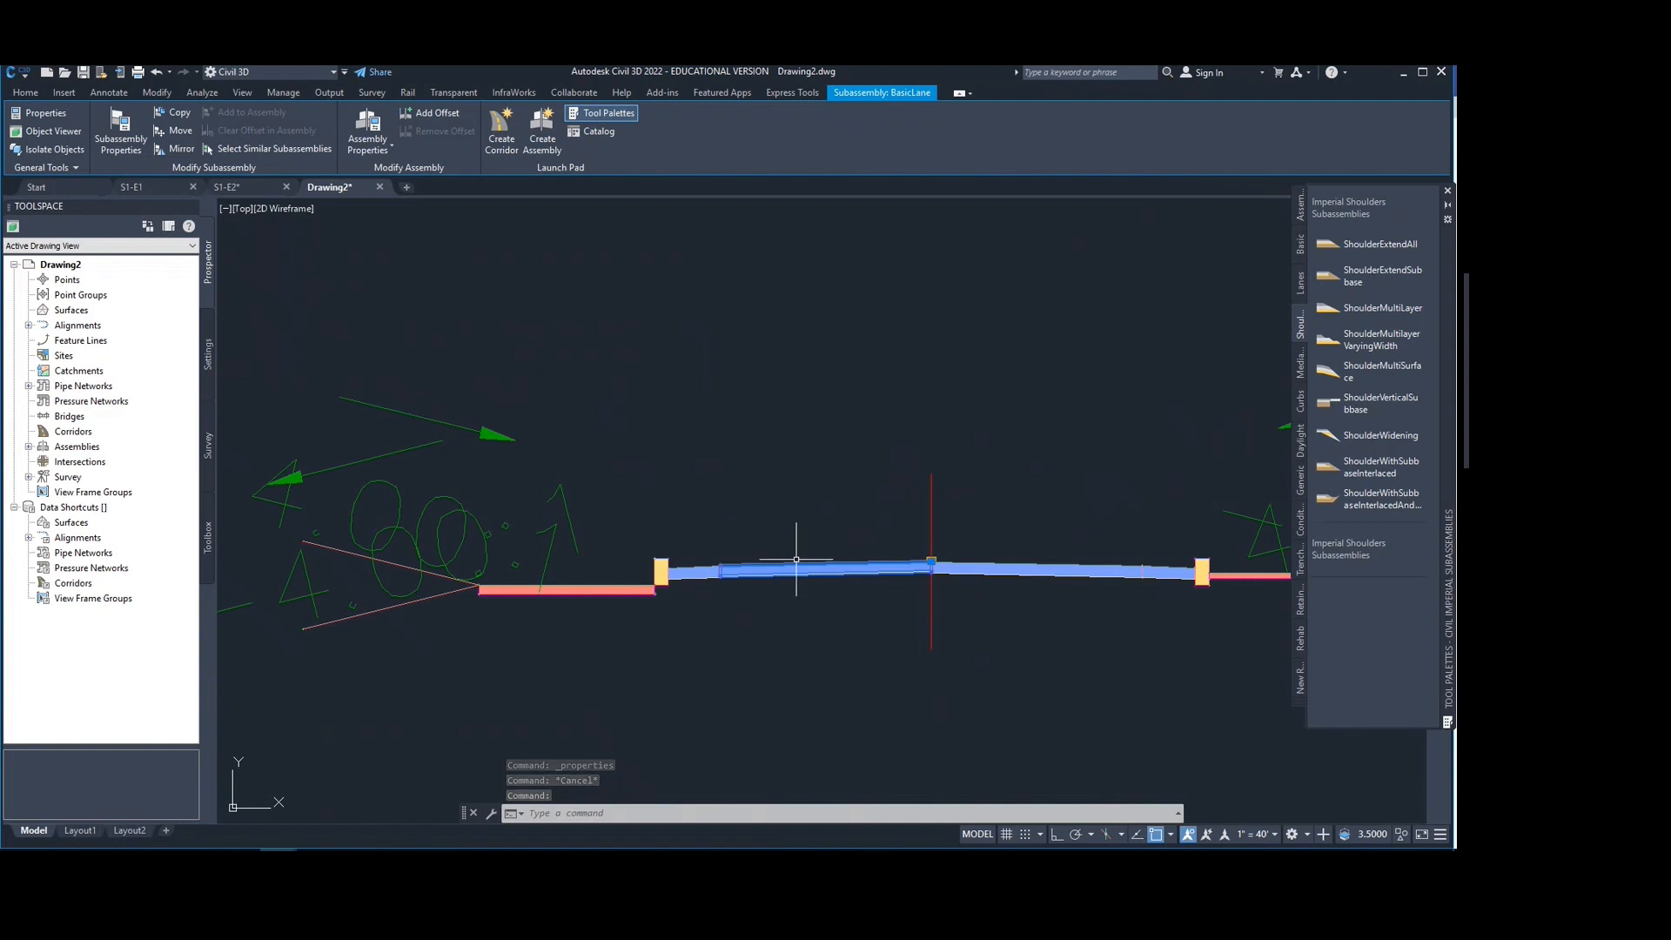
Step: Review the left BasicLane's parameters in its subassembly properties, close them and deselect the lane
mouse_move(795, 566)
middle_mouse_down()
mouse_move(577, 485)
mouse_move(453, 529)
mouse_move(534, 496)
middle_mouse_up()
scroll(530, 467, "up", 2)
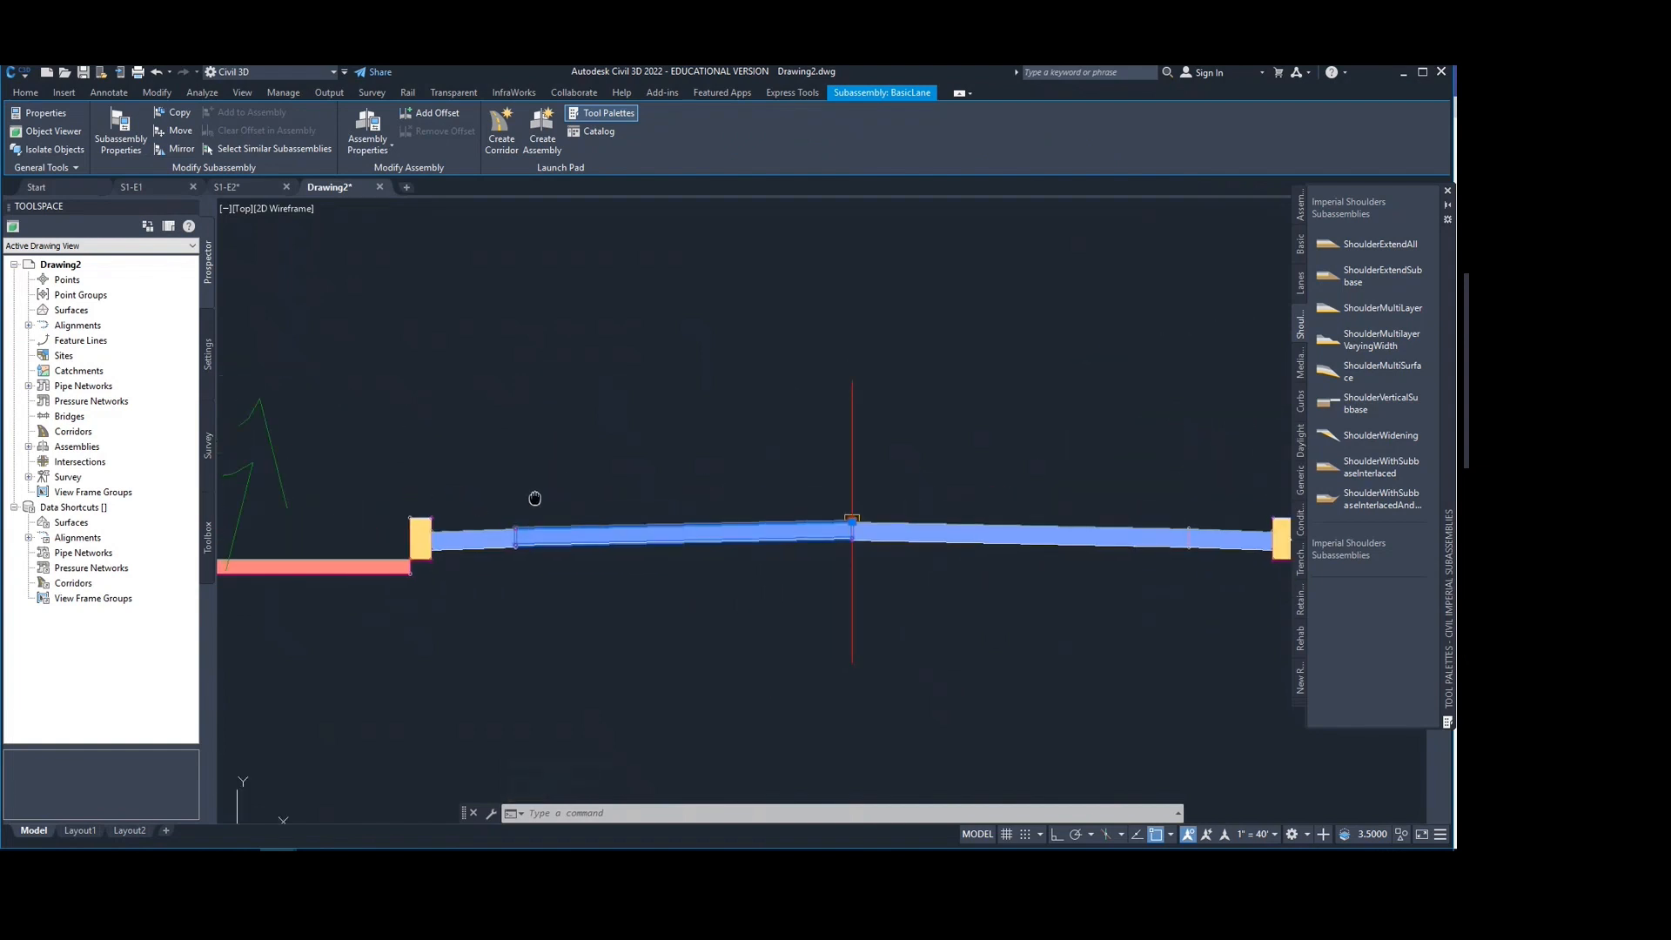
left_click(119, 128)
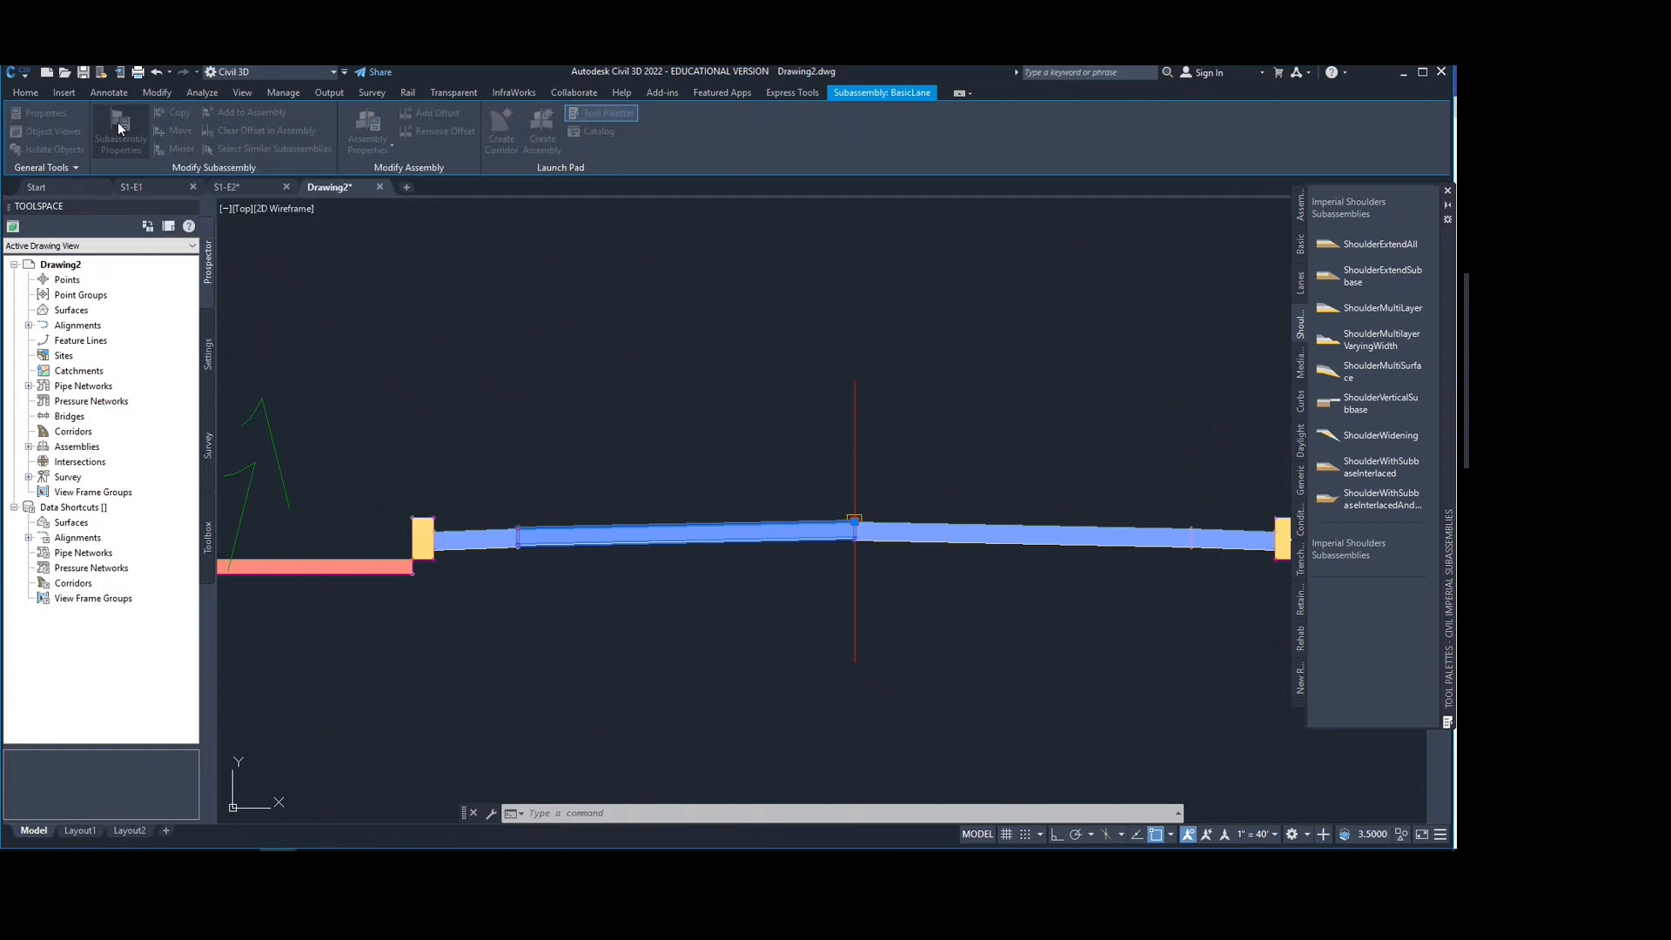
left_click(739, 218)
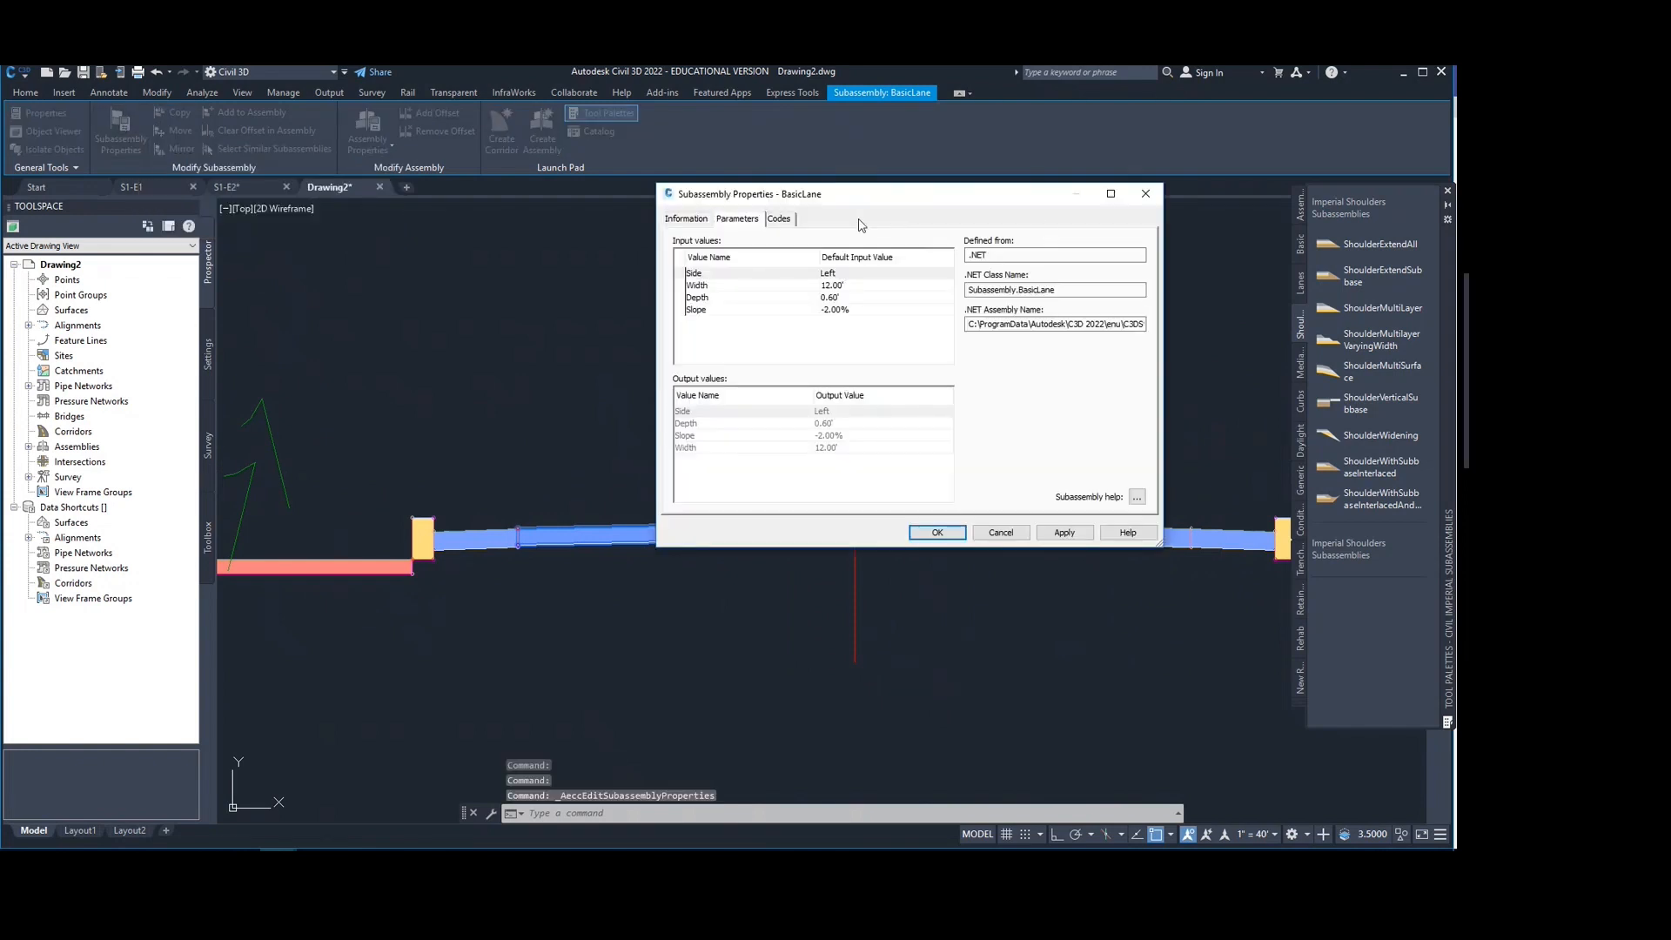
left_click(1145, 193)
scroll(1070, 319, "down", 2)
middle_click_drag(1070, 318, 879, 366)
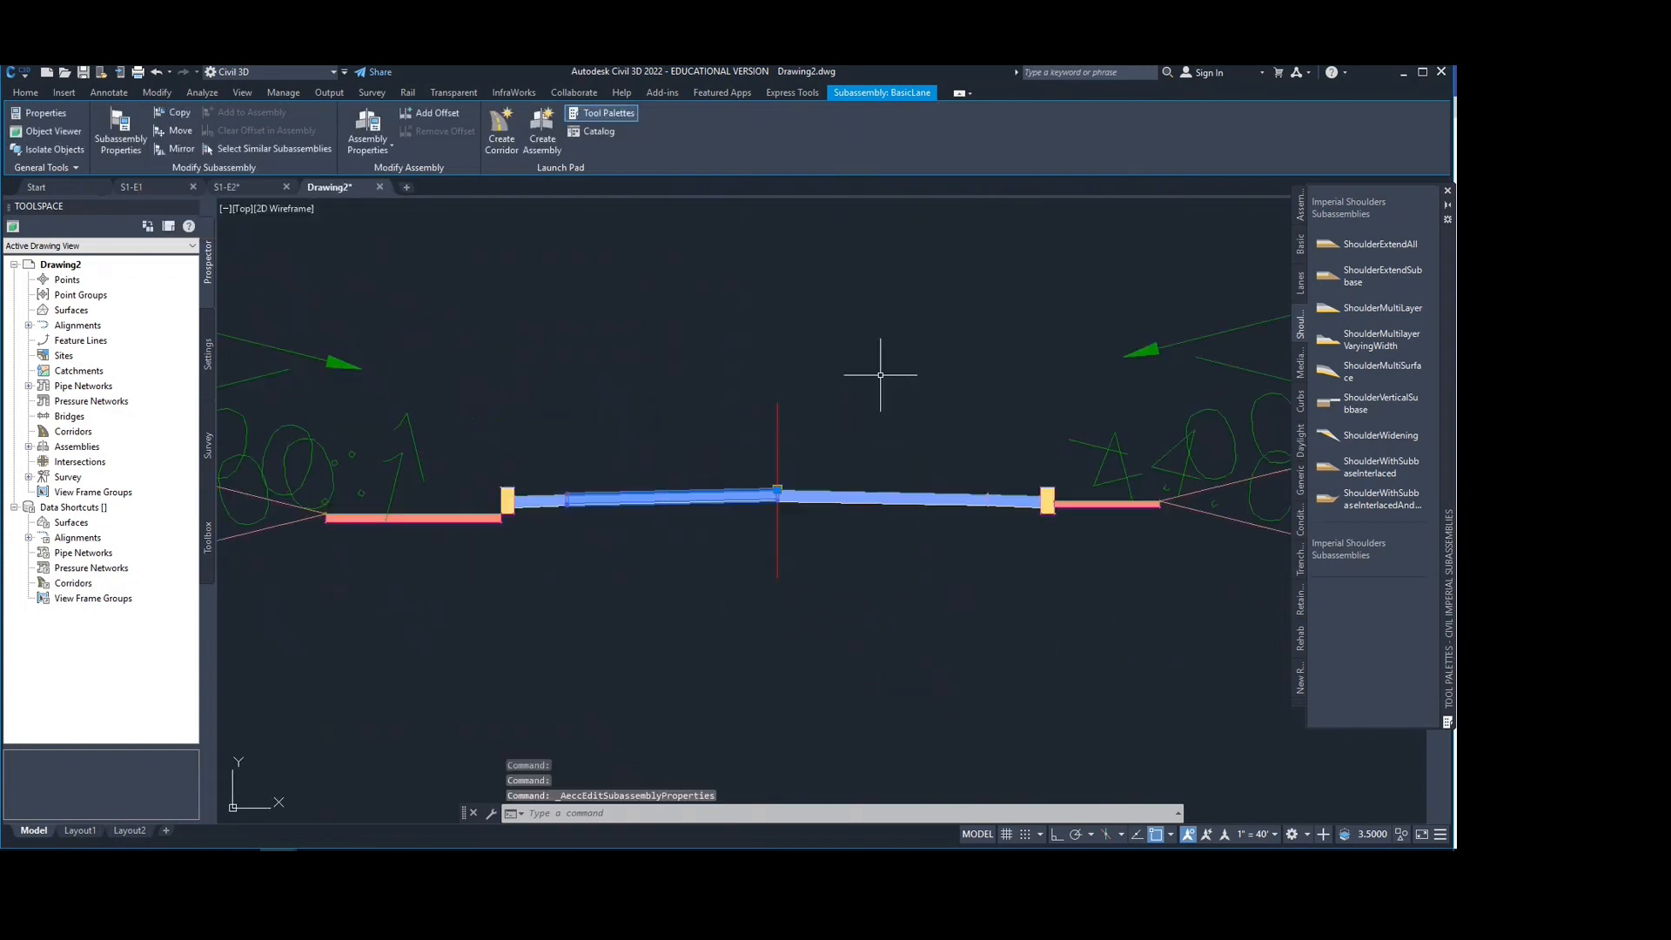
key("Escape")
Step: Review the input values of the right-side BasicShoulder, BasicCurb, BasicSidewalk and DaylightInsideROW in the assembly properties, and close them
middle_click_drag(776, 418, 711, 422)
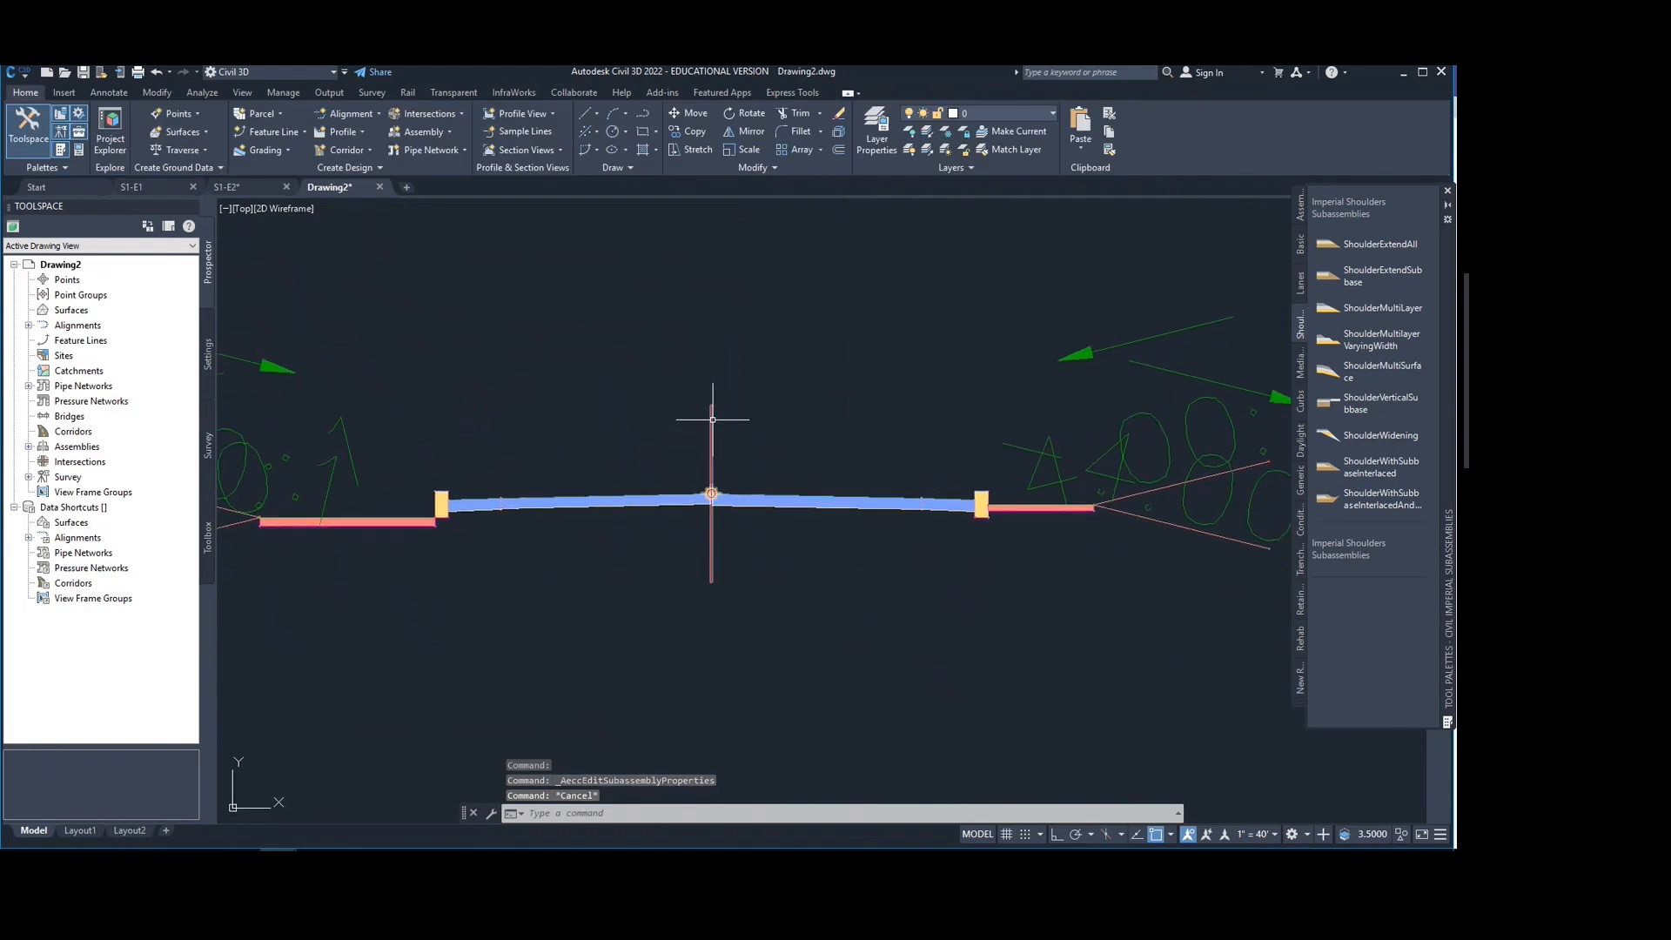
left_click(711, 427)
left_click(366, 118)
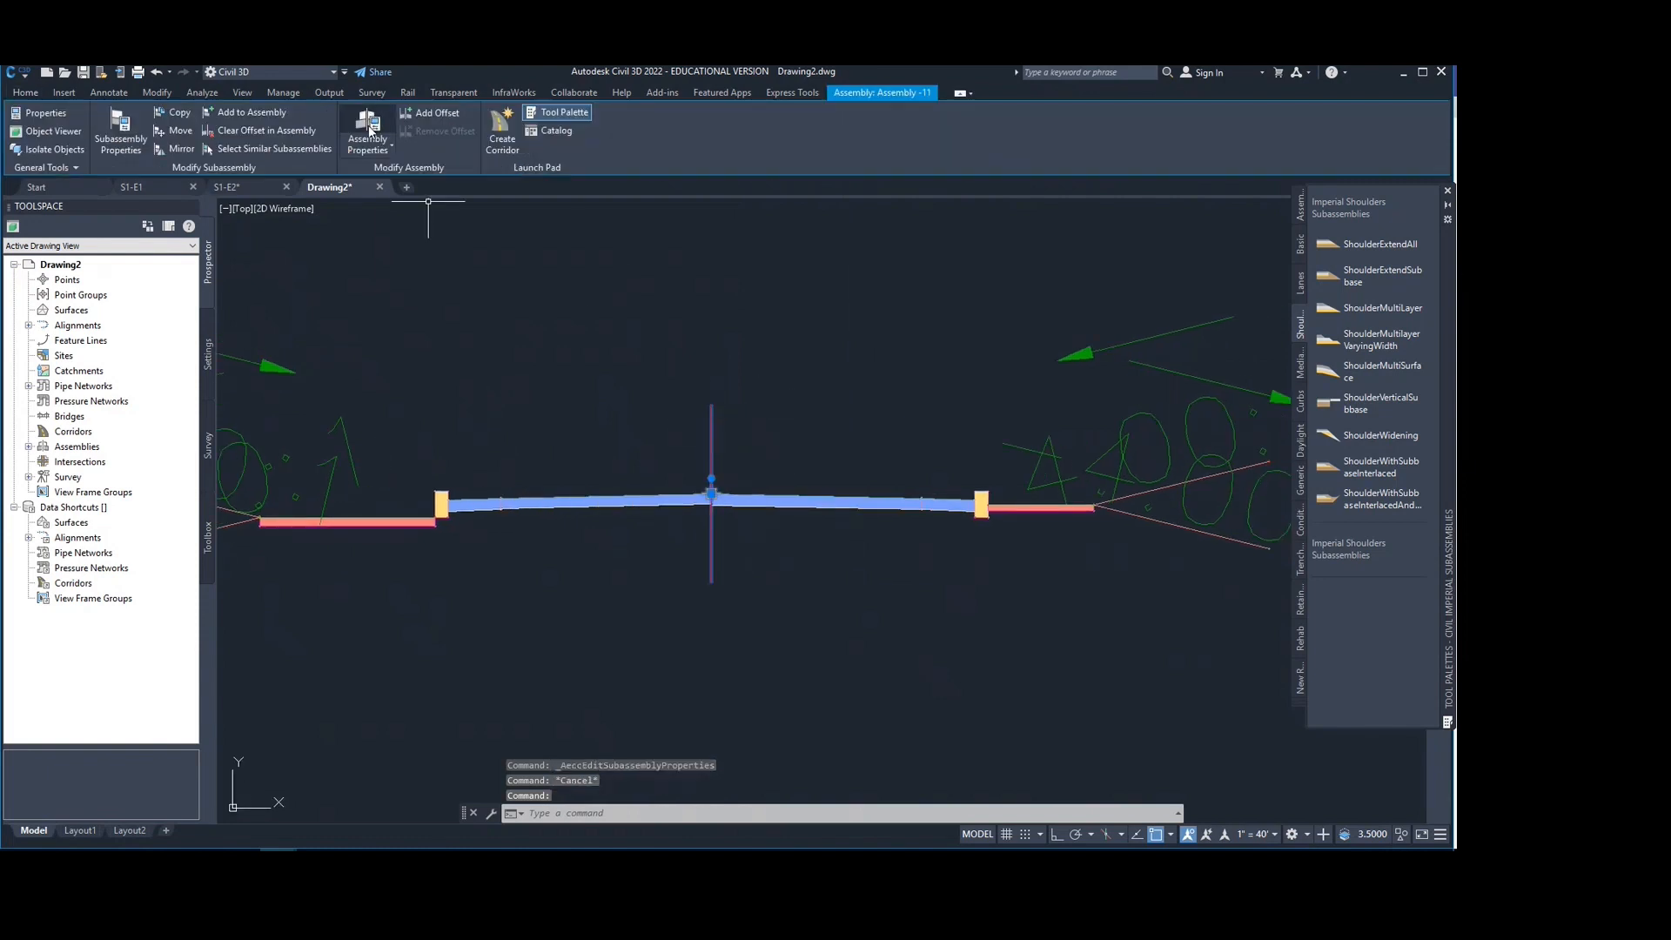
left_click(256, 265)
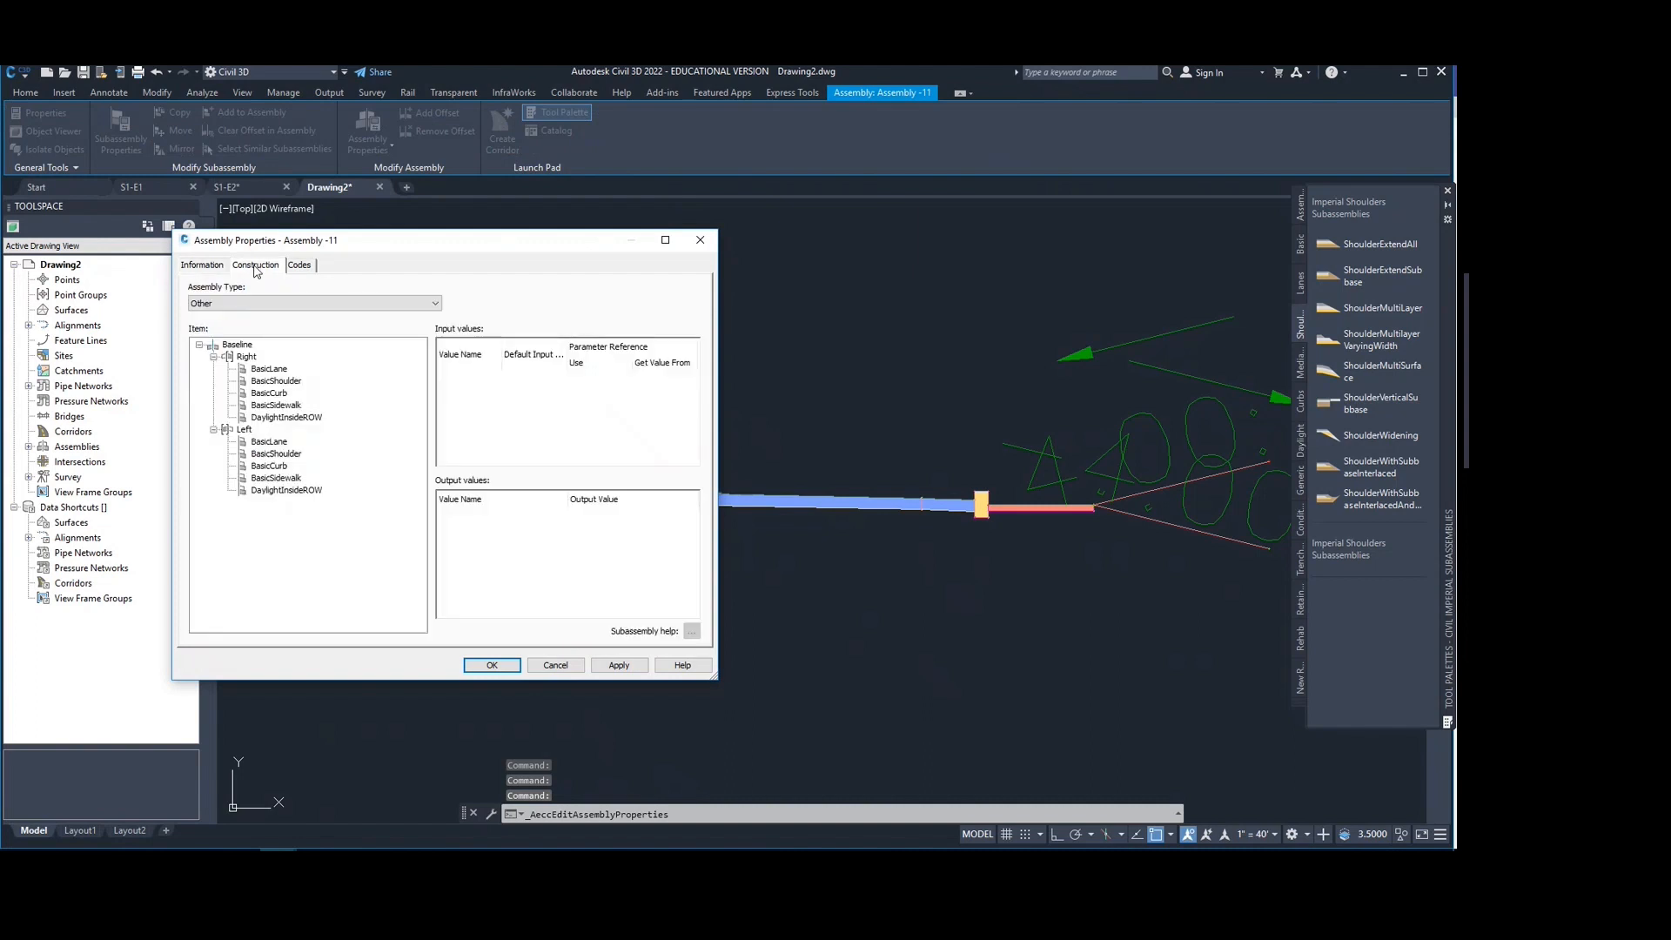
left_click(263, 382)
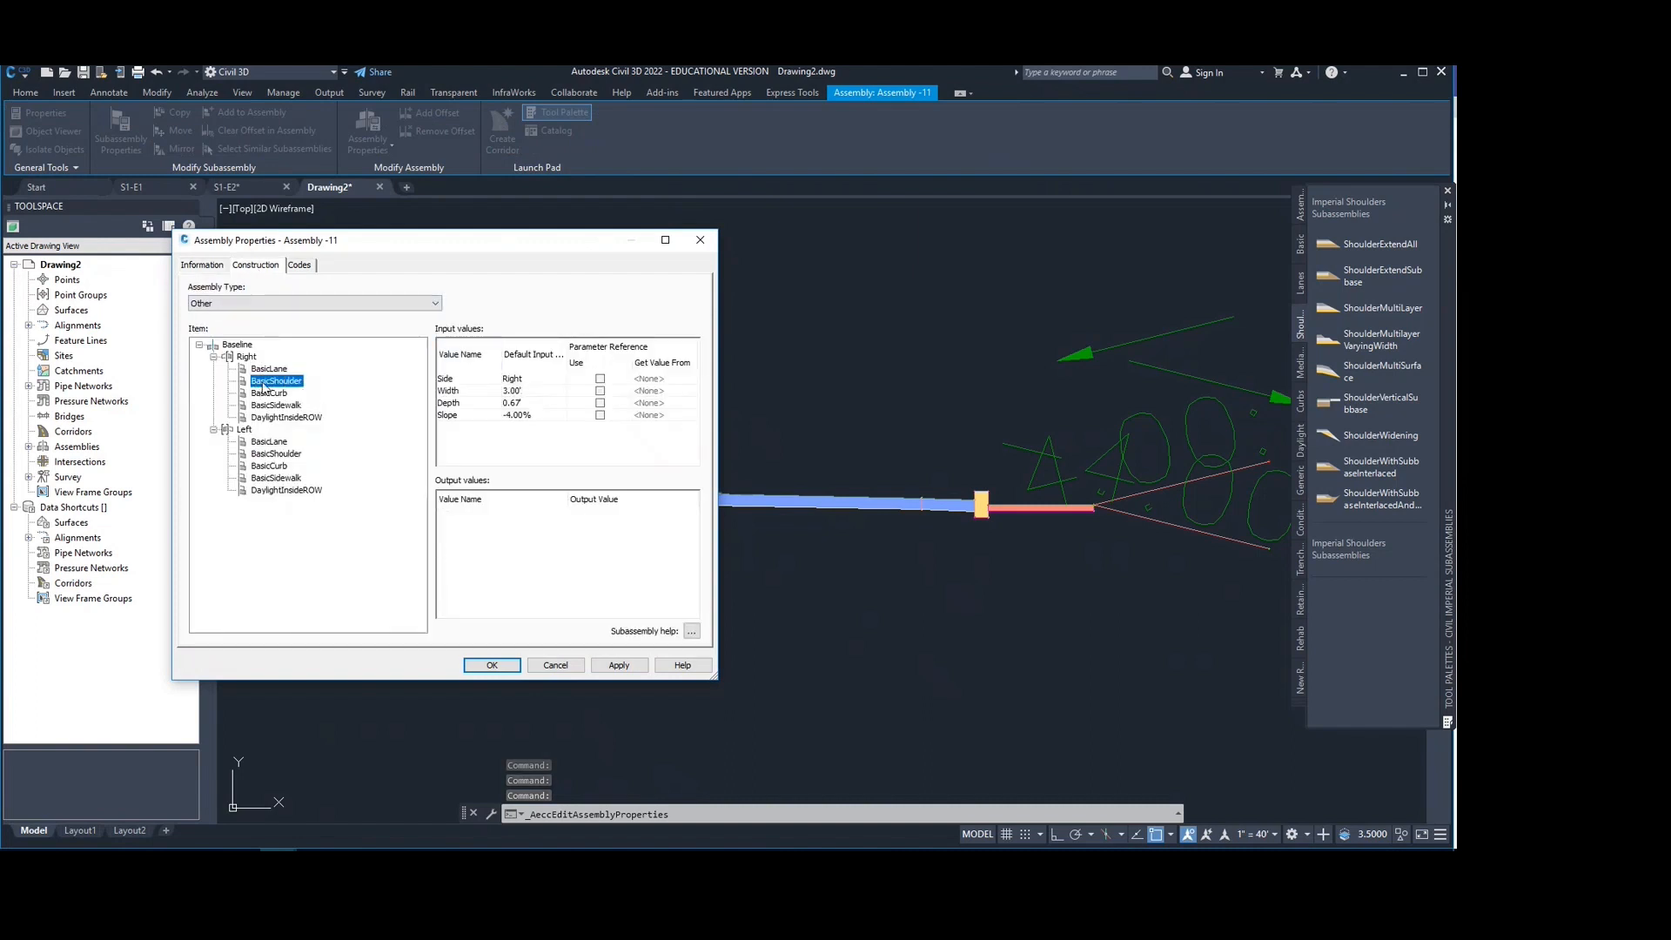
left_click(269, 394)
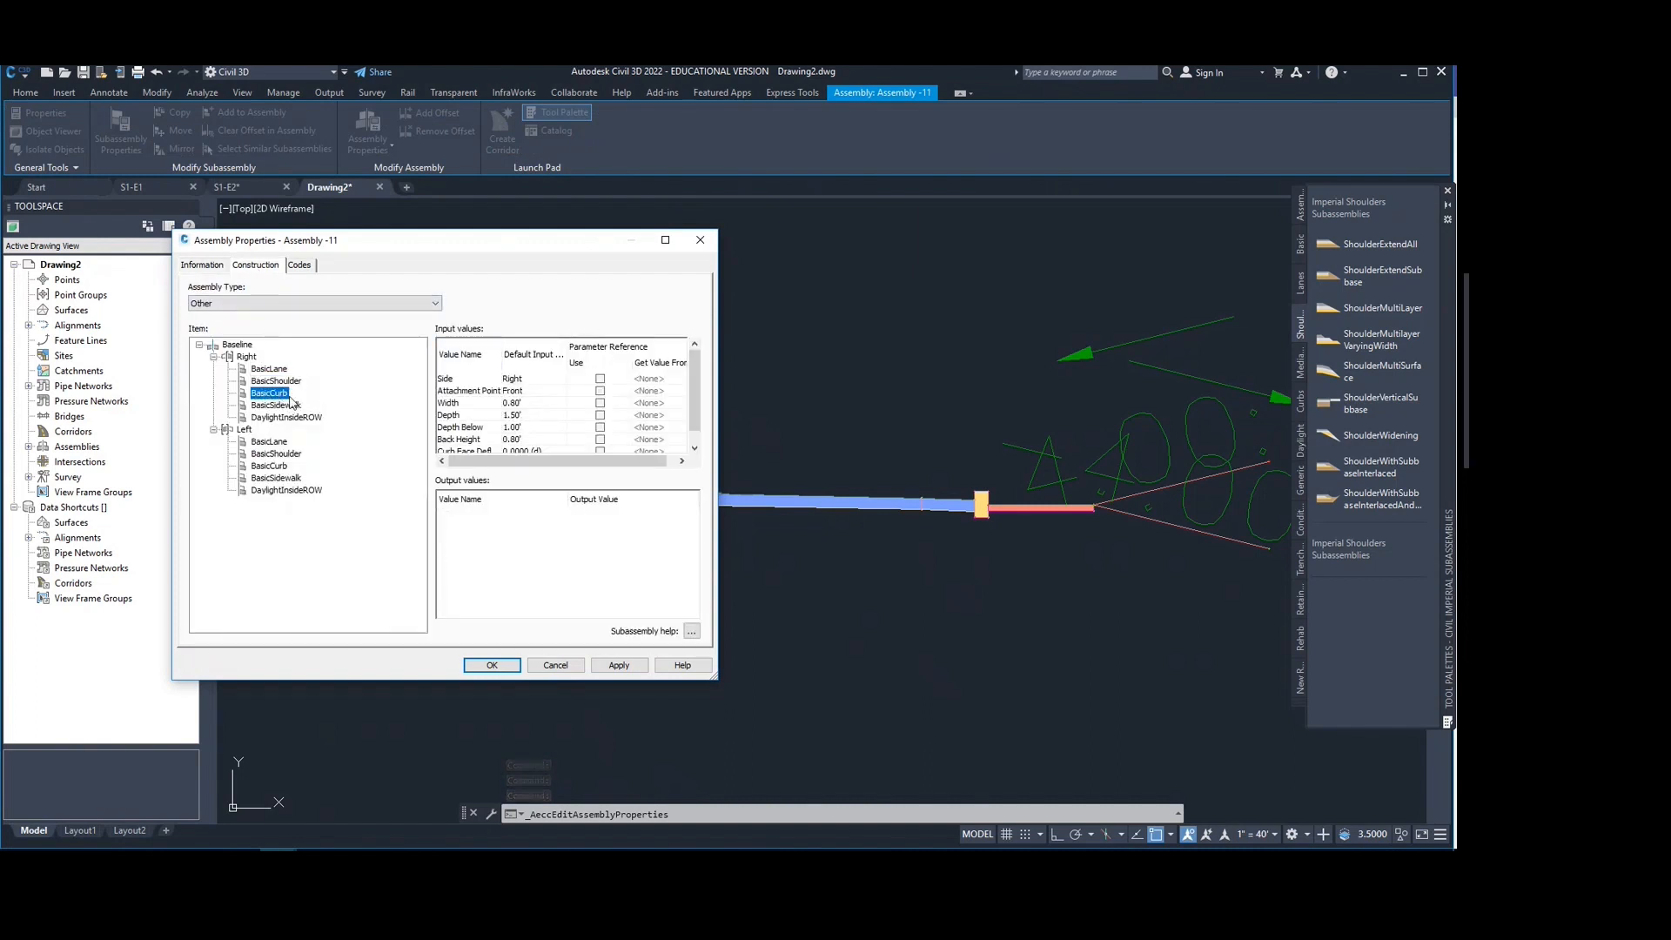
left_click_drag(462, 243, 533, 218)
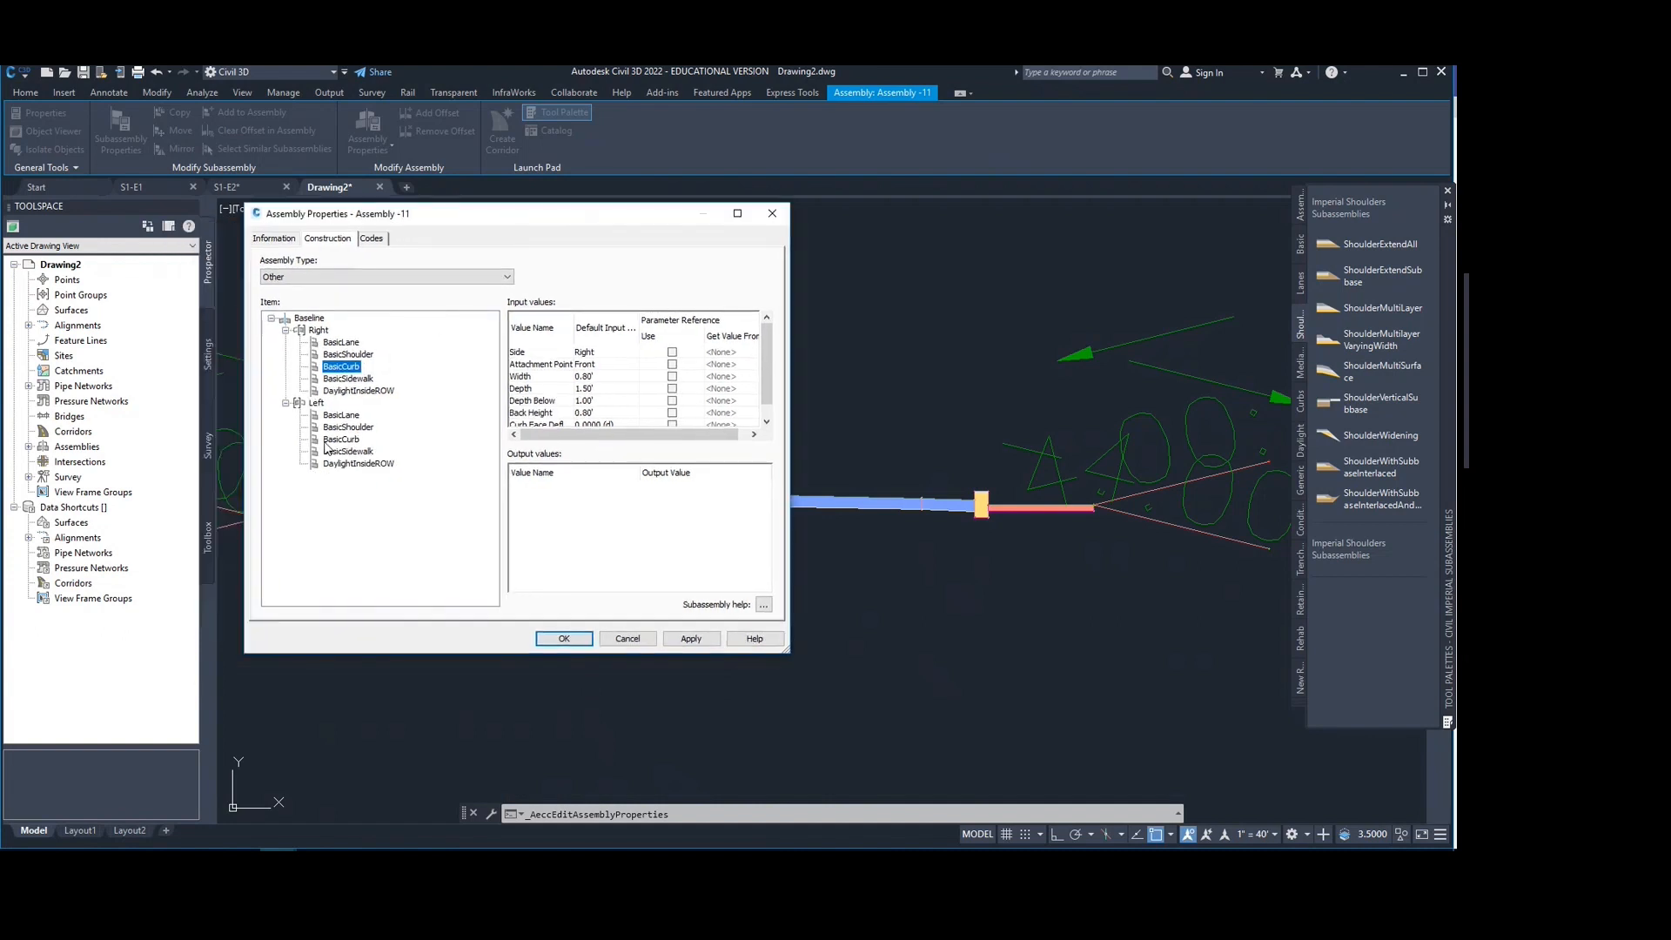
left_click(348, 380)
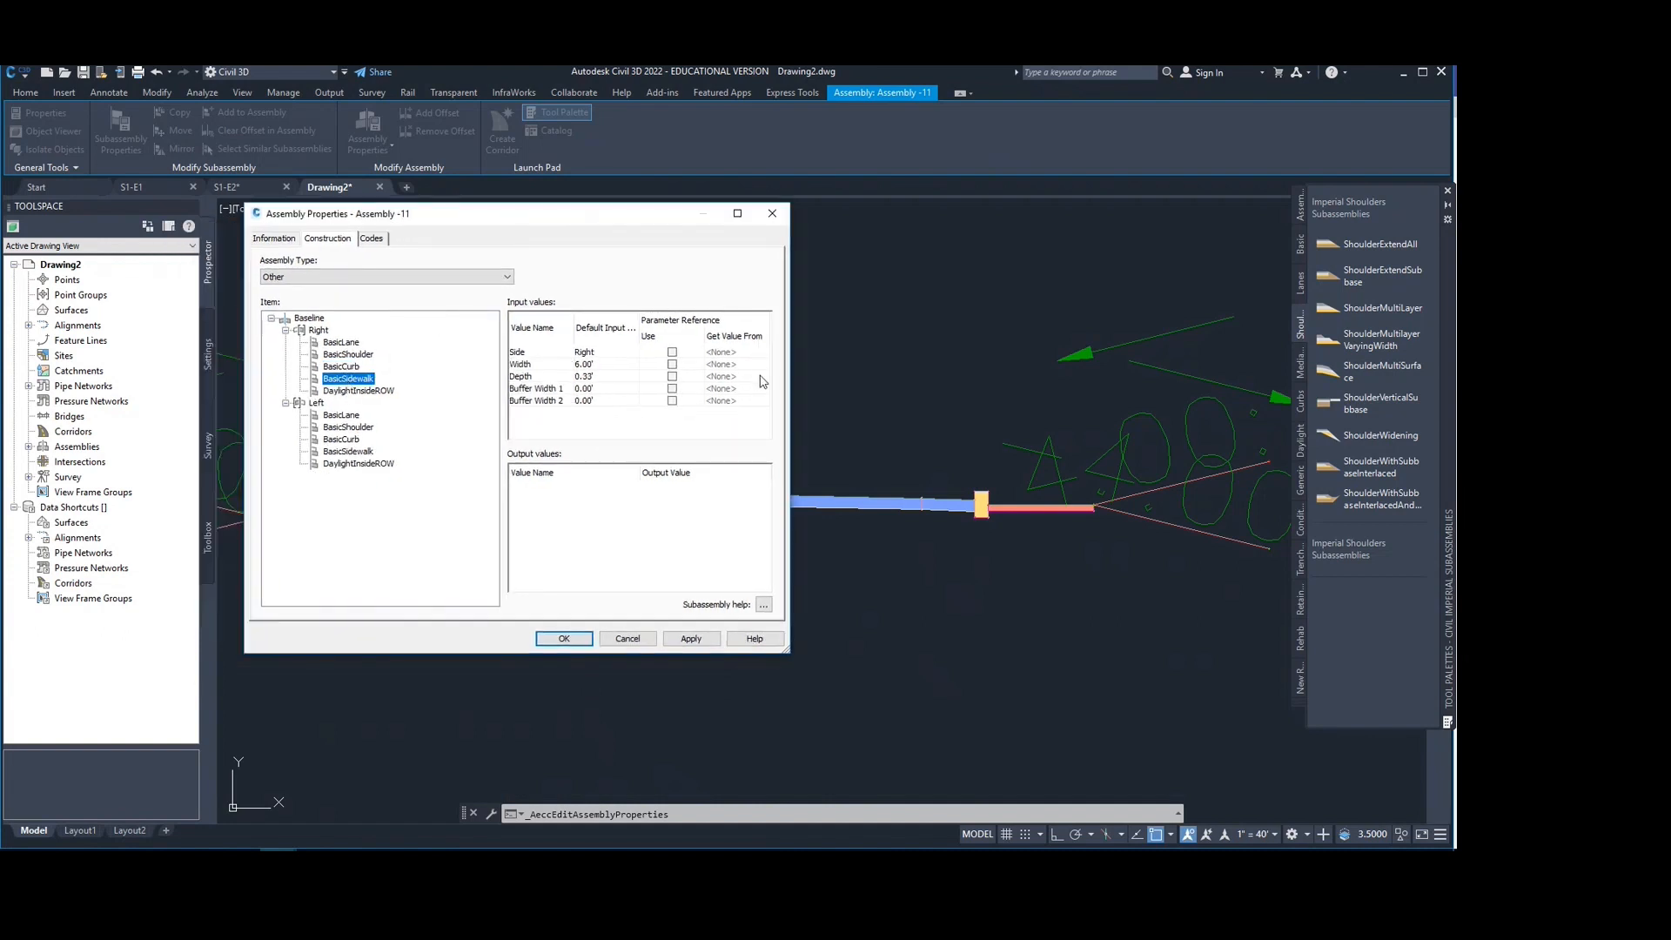
left_click(374, 392)
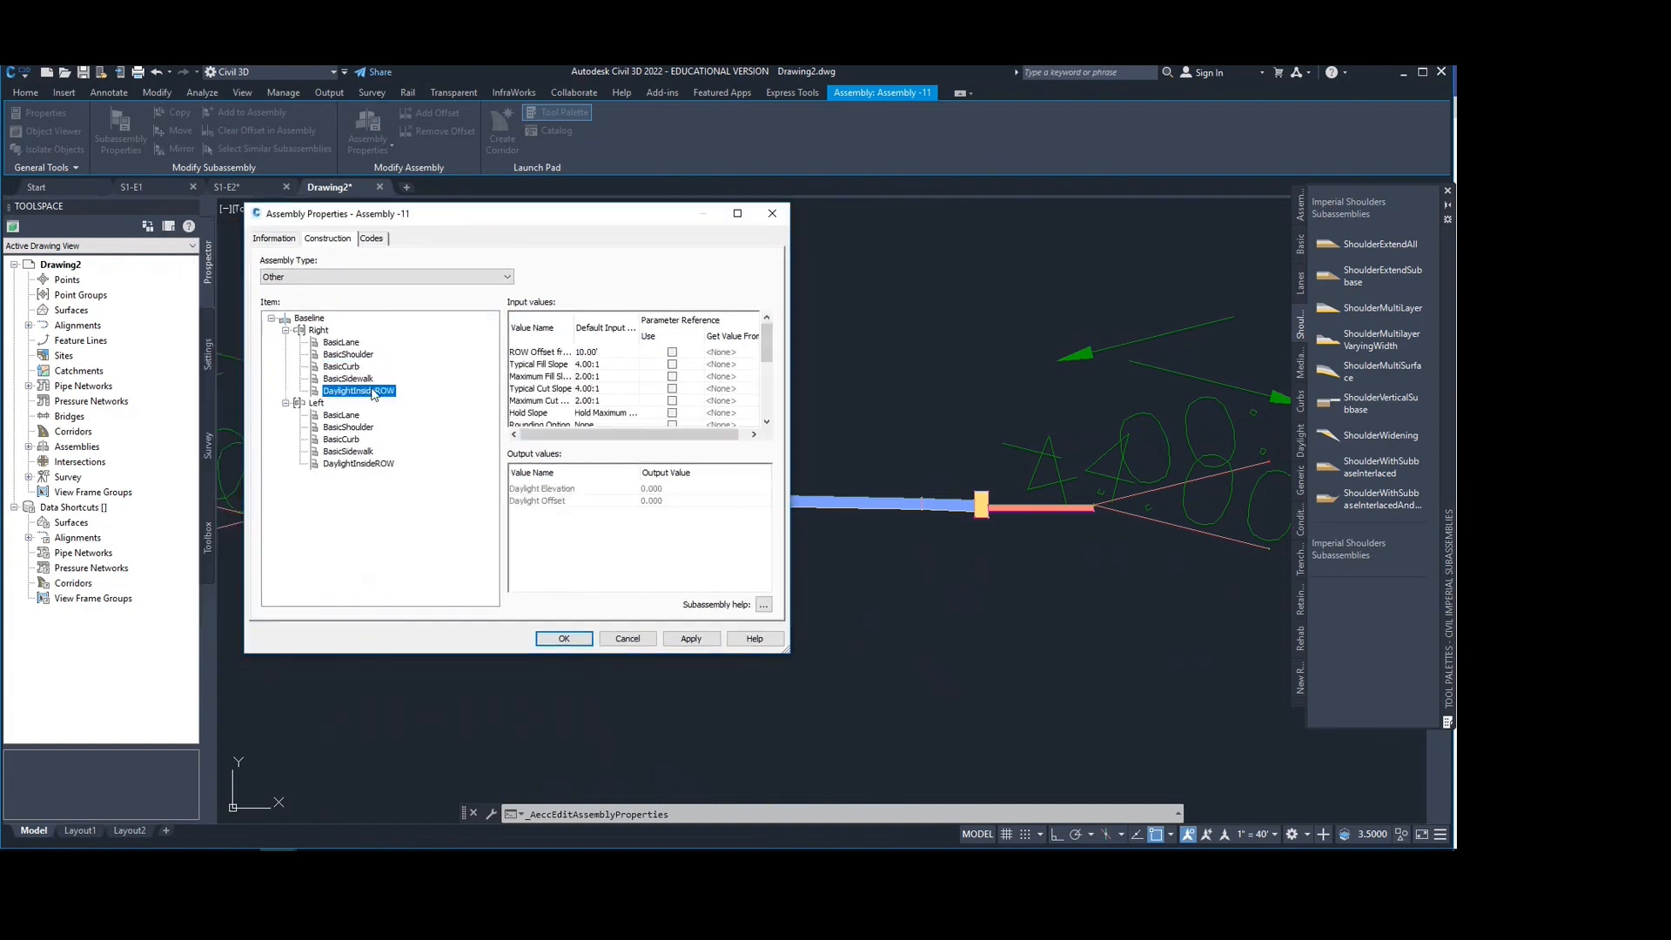
left_click(780, 217)
Step: Check the drawing files posted in the Teams General channel, and switch to 0804_GenericLinksAssembly_FINISHED.dwg in Civil 3D
scroll(801, 354, "down", 5)
mouse_move(850, 403)
middle_mouse_down()
mouse_move(851, 362)
mouse_move(830, 346)
mouse_move(786, 409)
mouse_move(690, 419)
middle_mouse_up()
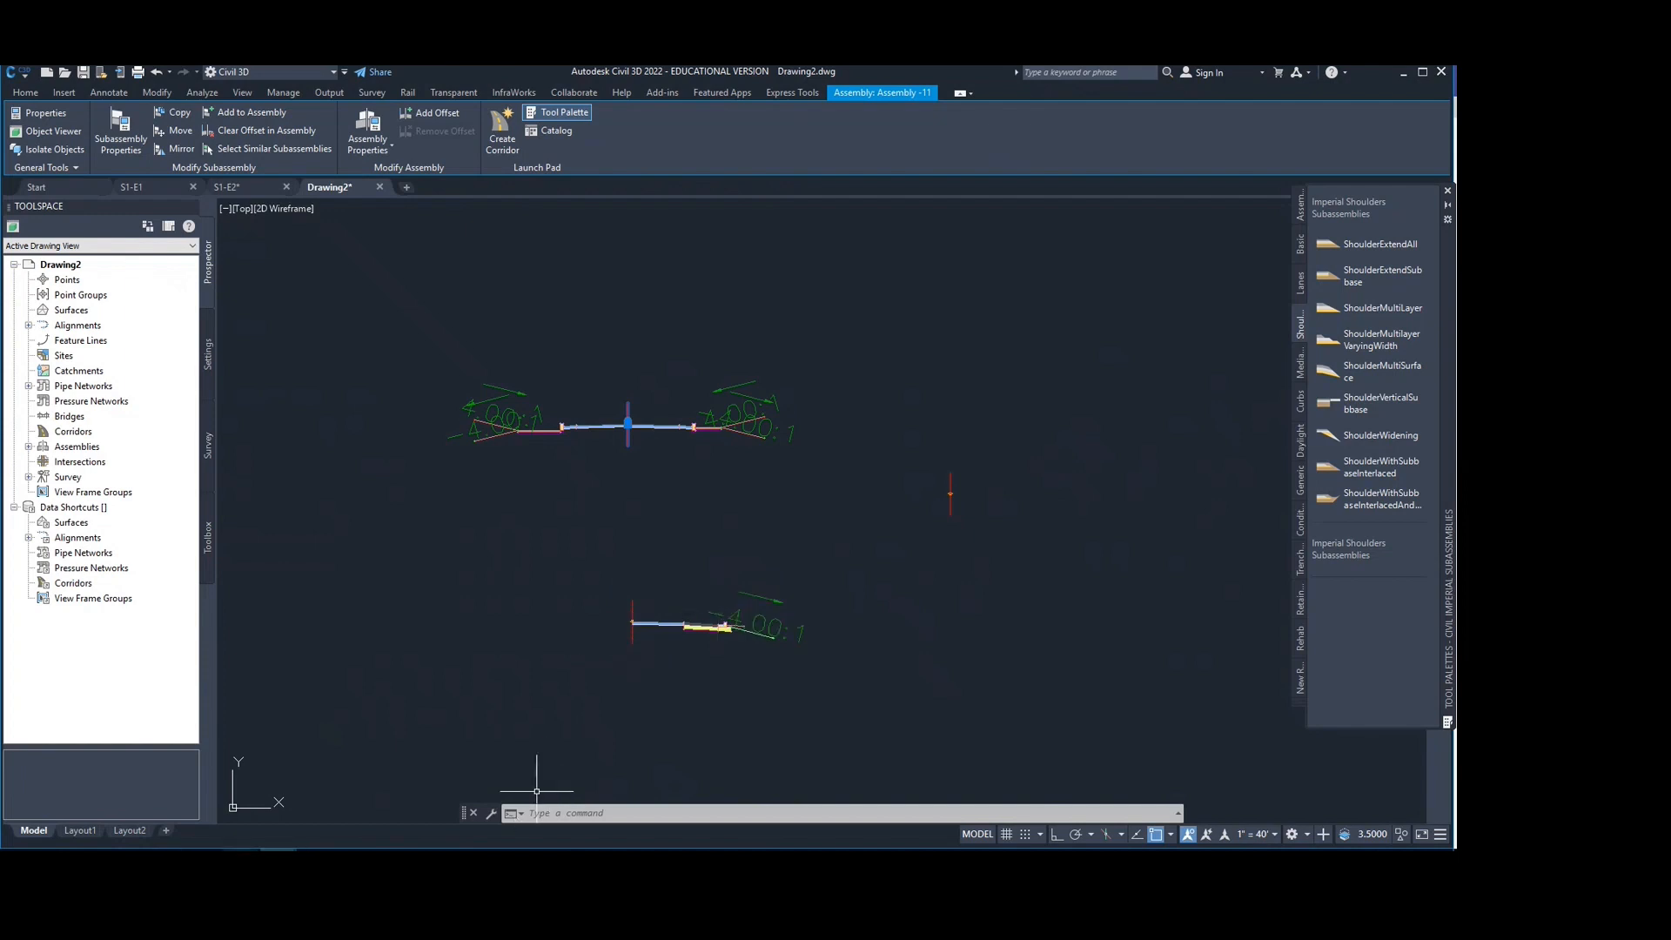
mouse_move(261, 846)
left_click(269, 779)
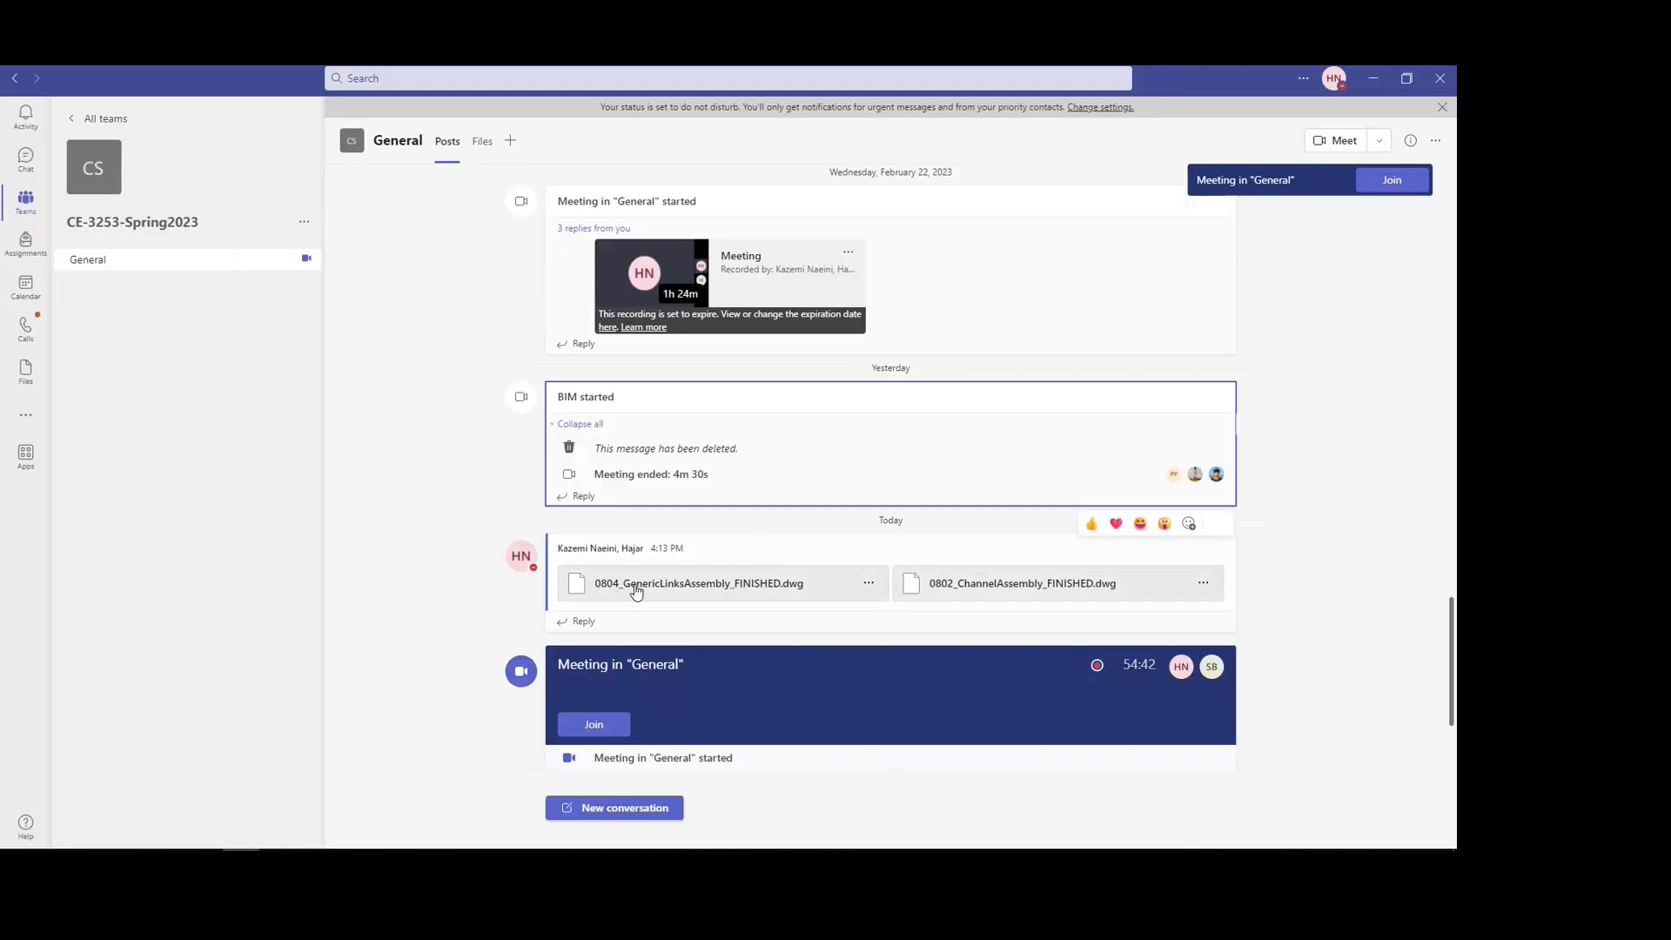
left_click(1368, 78)
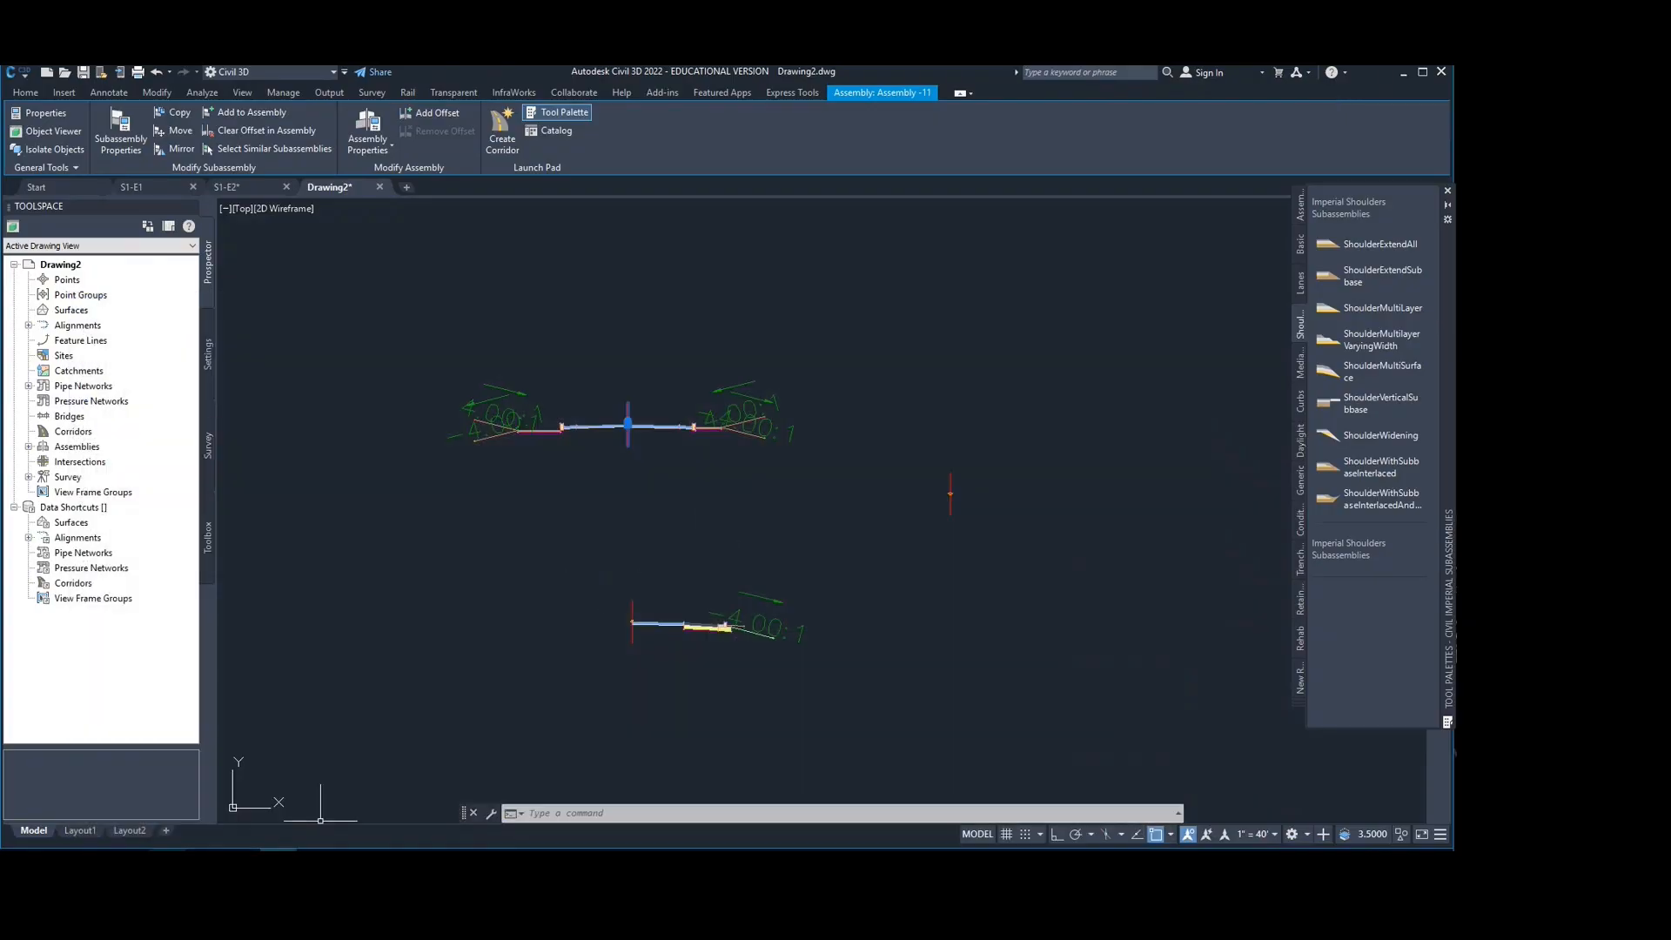
mouse_move(167, 860)
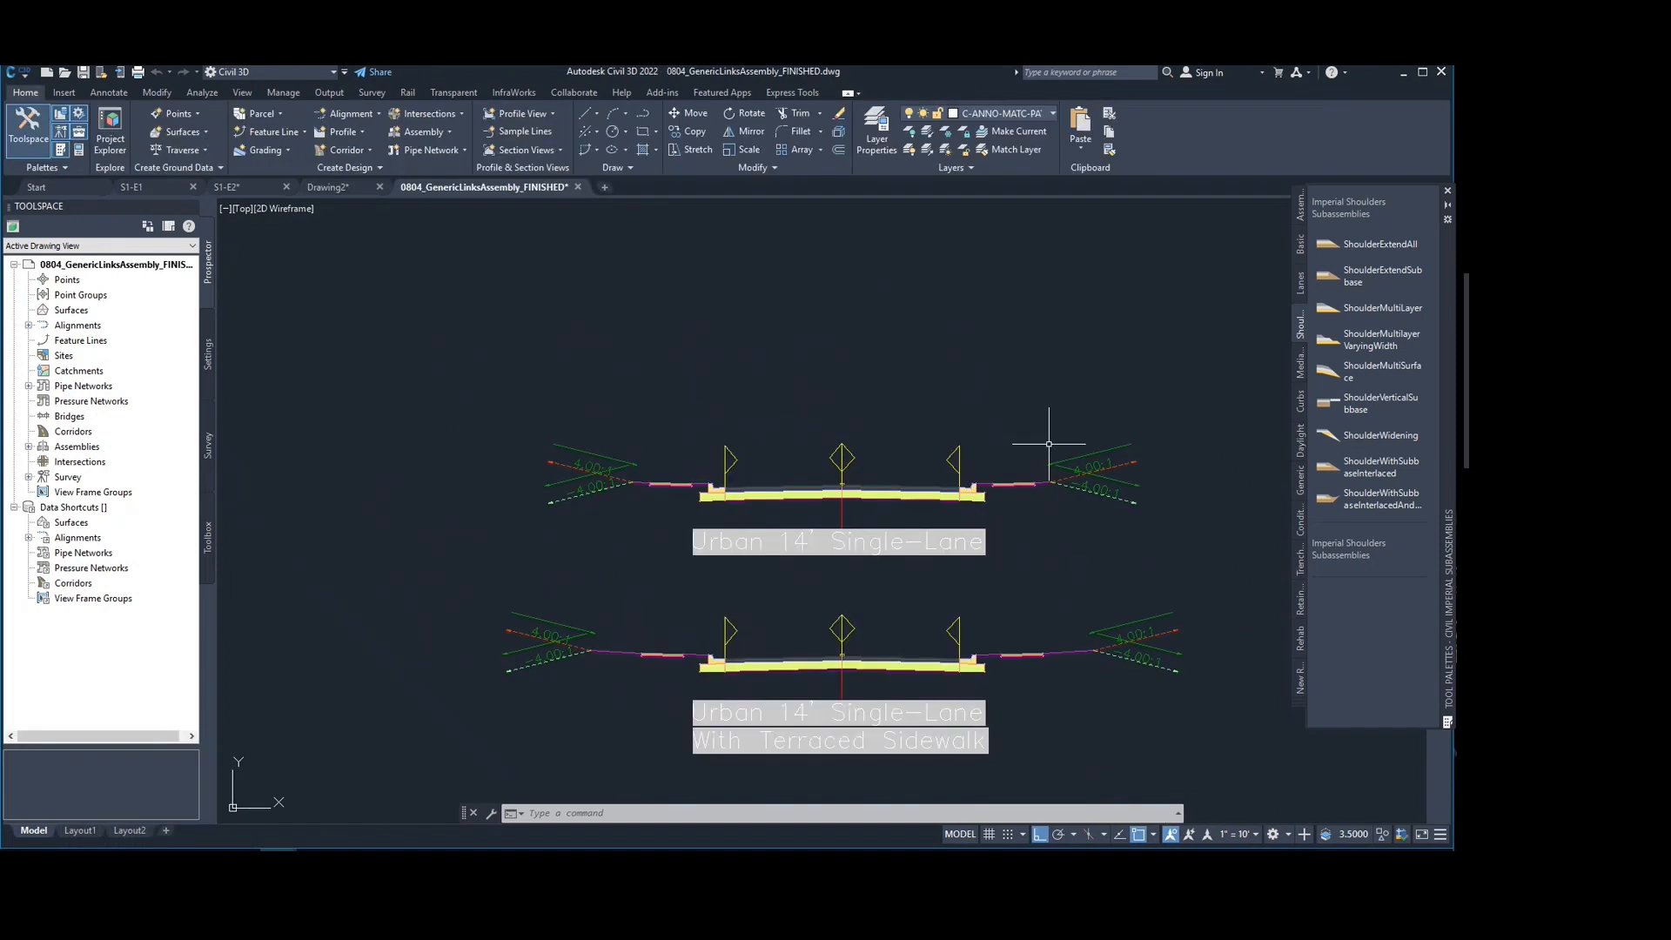
middle_click_drag(969, 462, 877, 461)
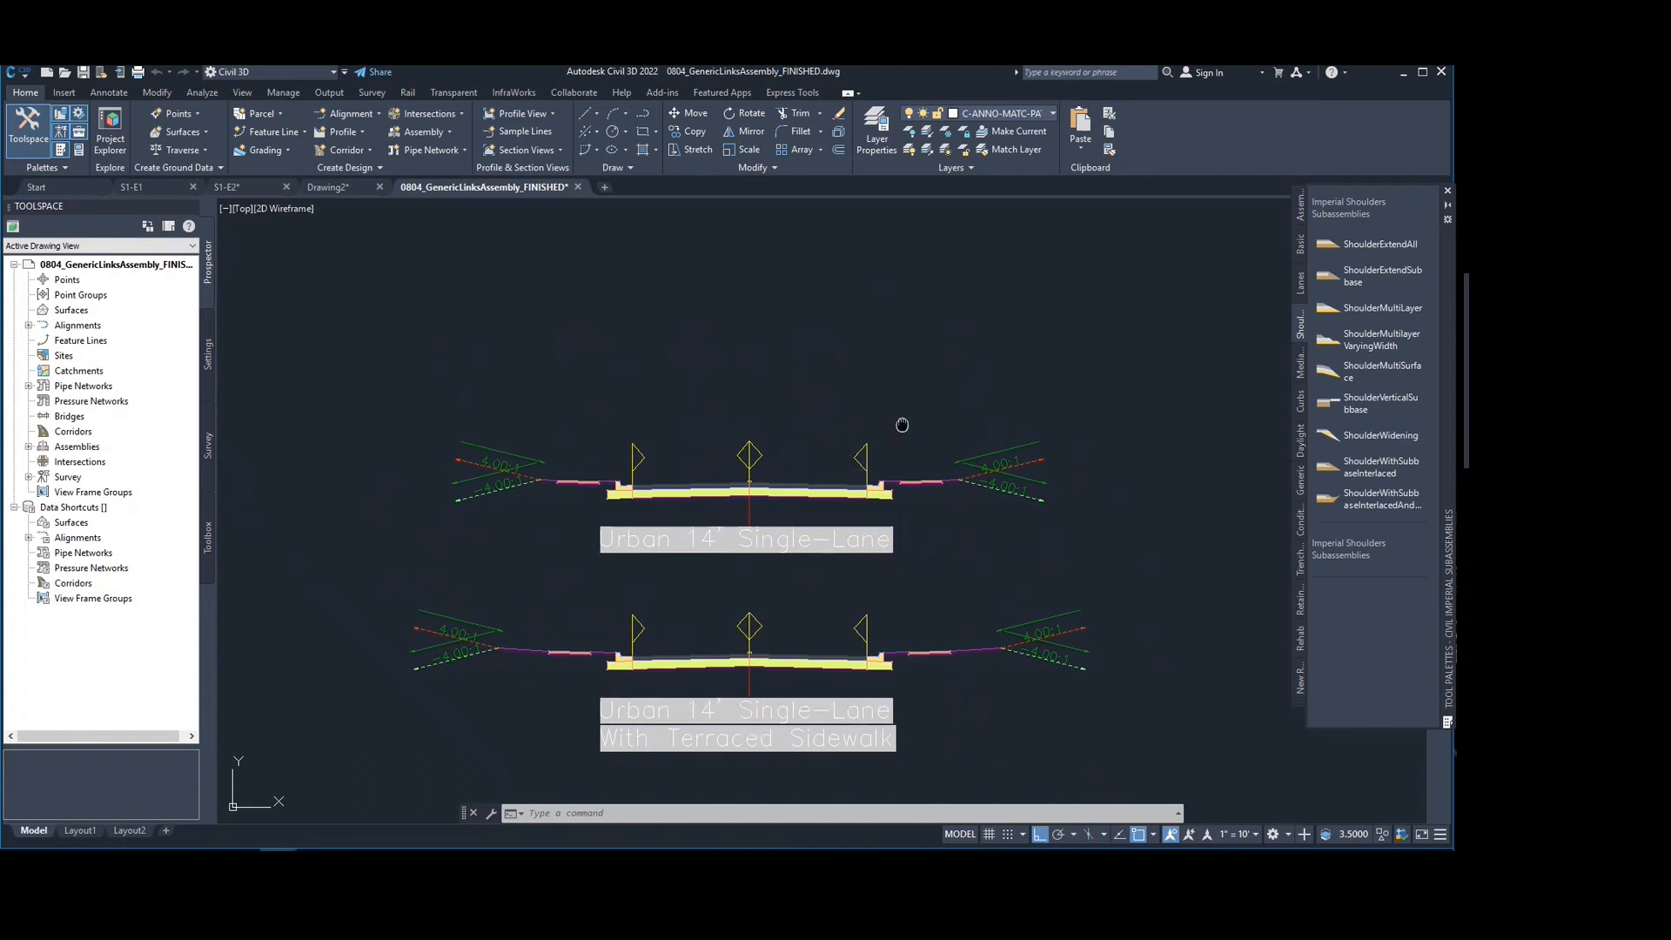
scroll(905, 426, "up", 2)
scroll(996, 414, "down", 2)
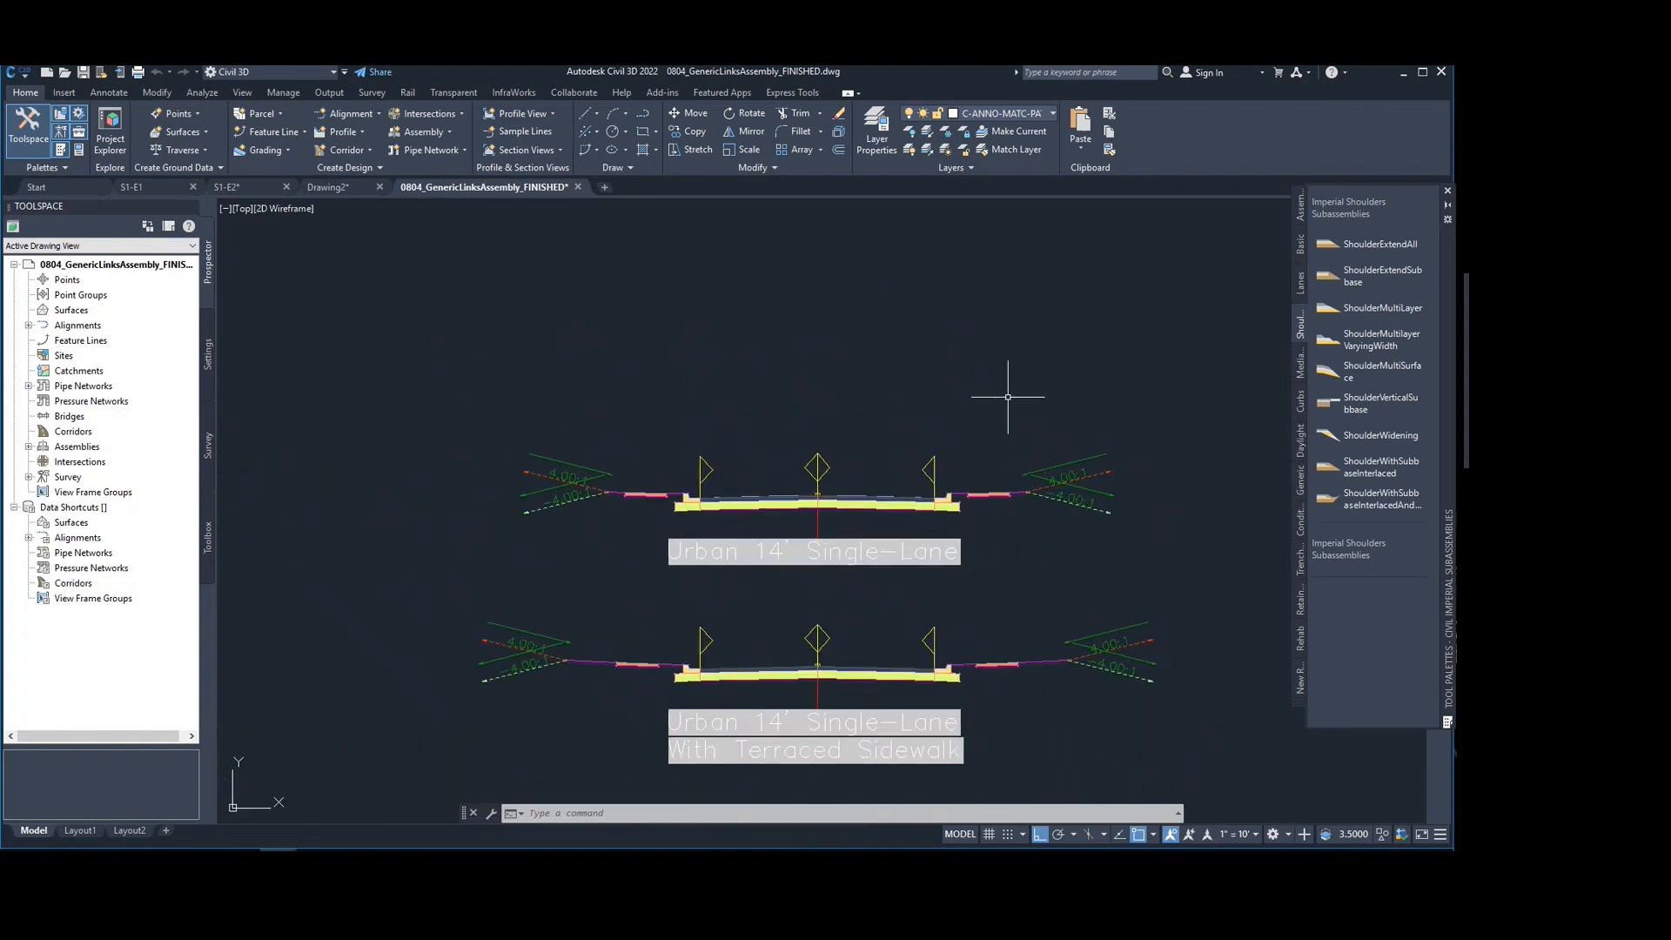
left_click(998, 402)
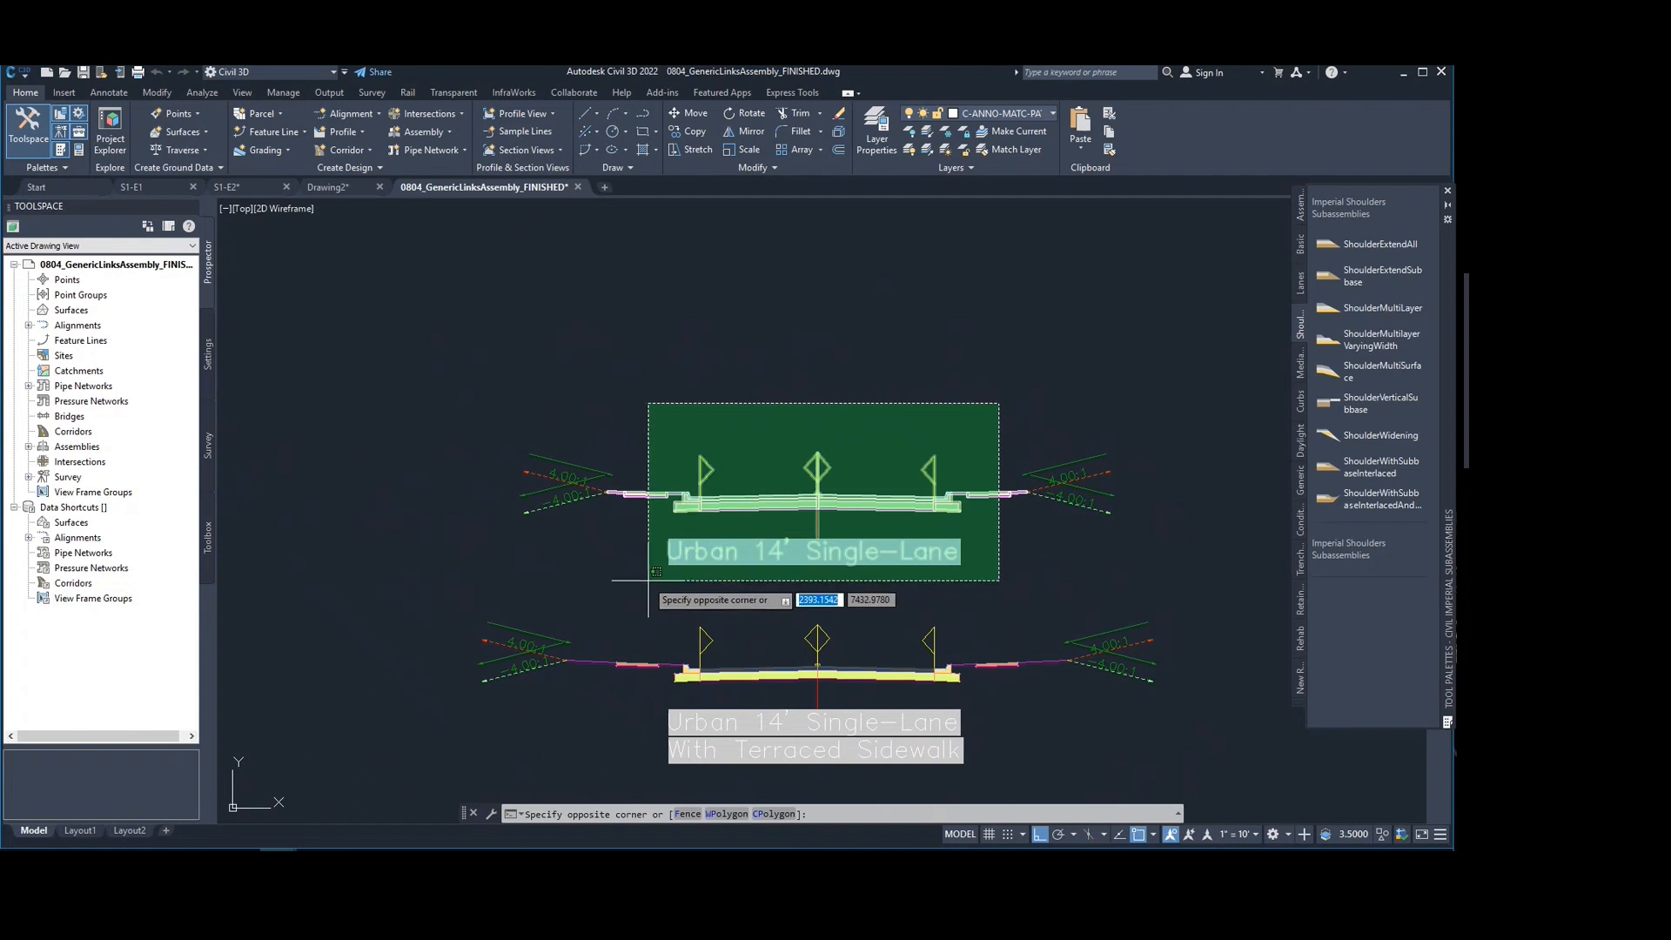
left_click(636, 581)
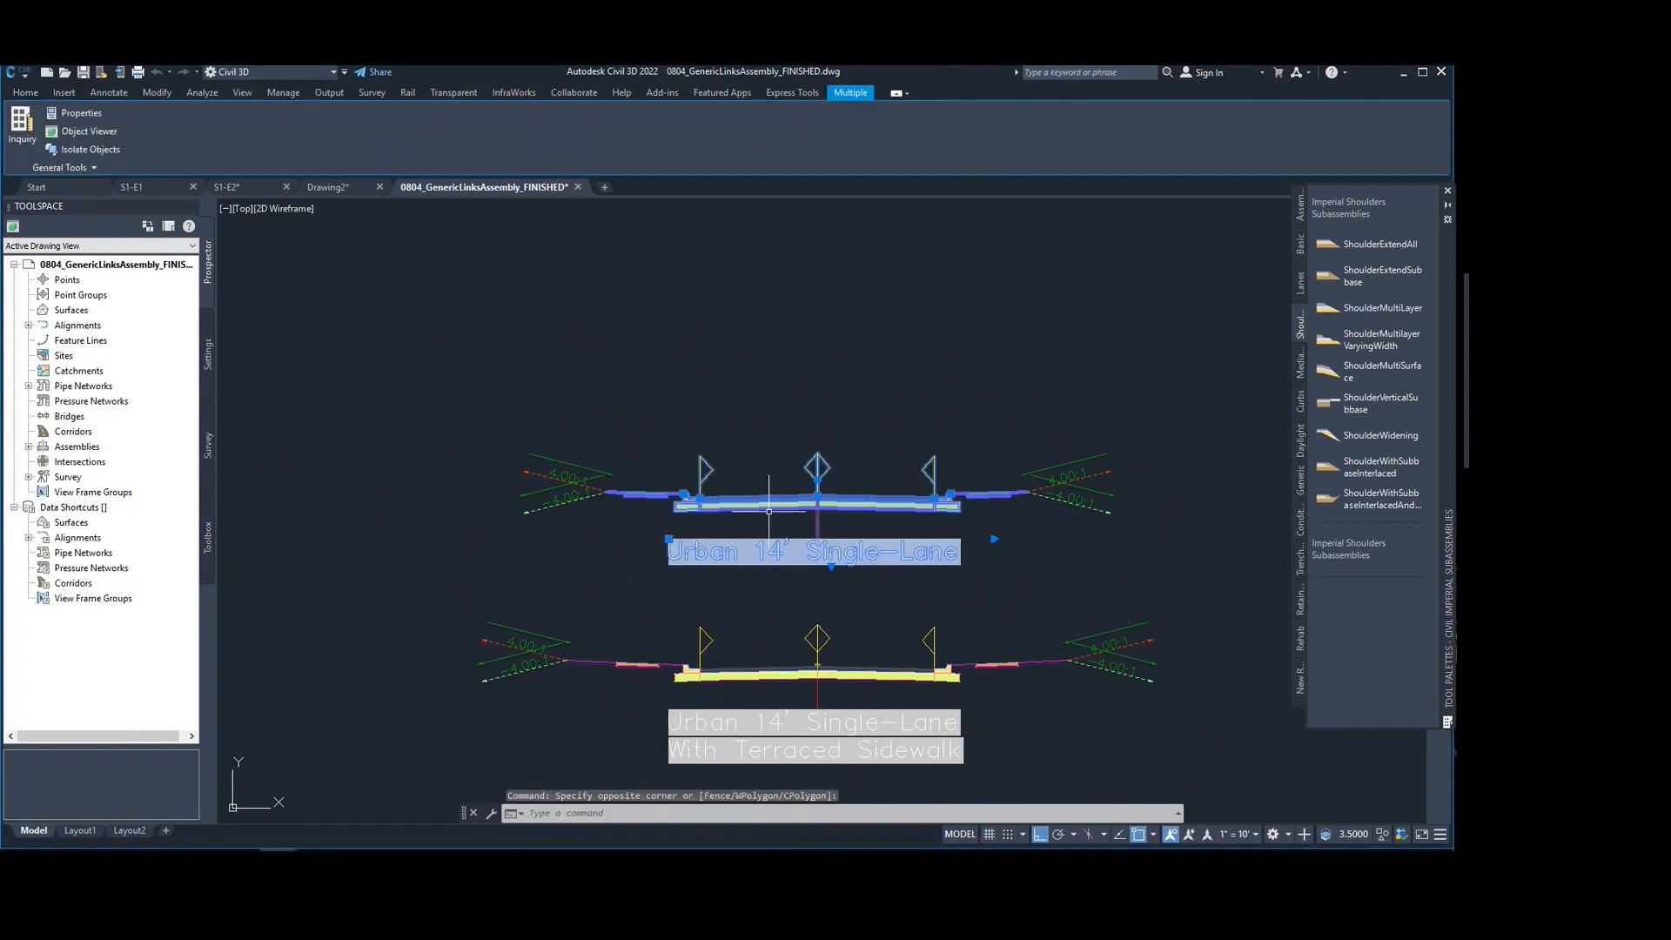
middle_click_drag(1012, 456, 850, 485)
key("Escape")
left_click(925, 416)
left_click(645, 549)
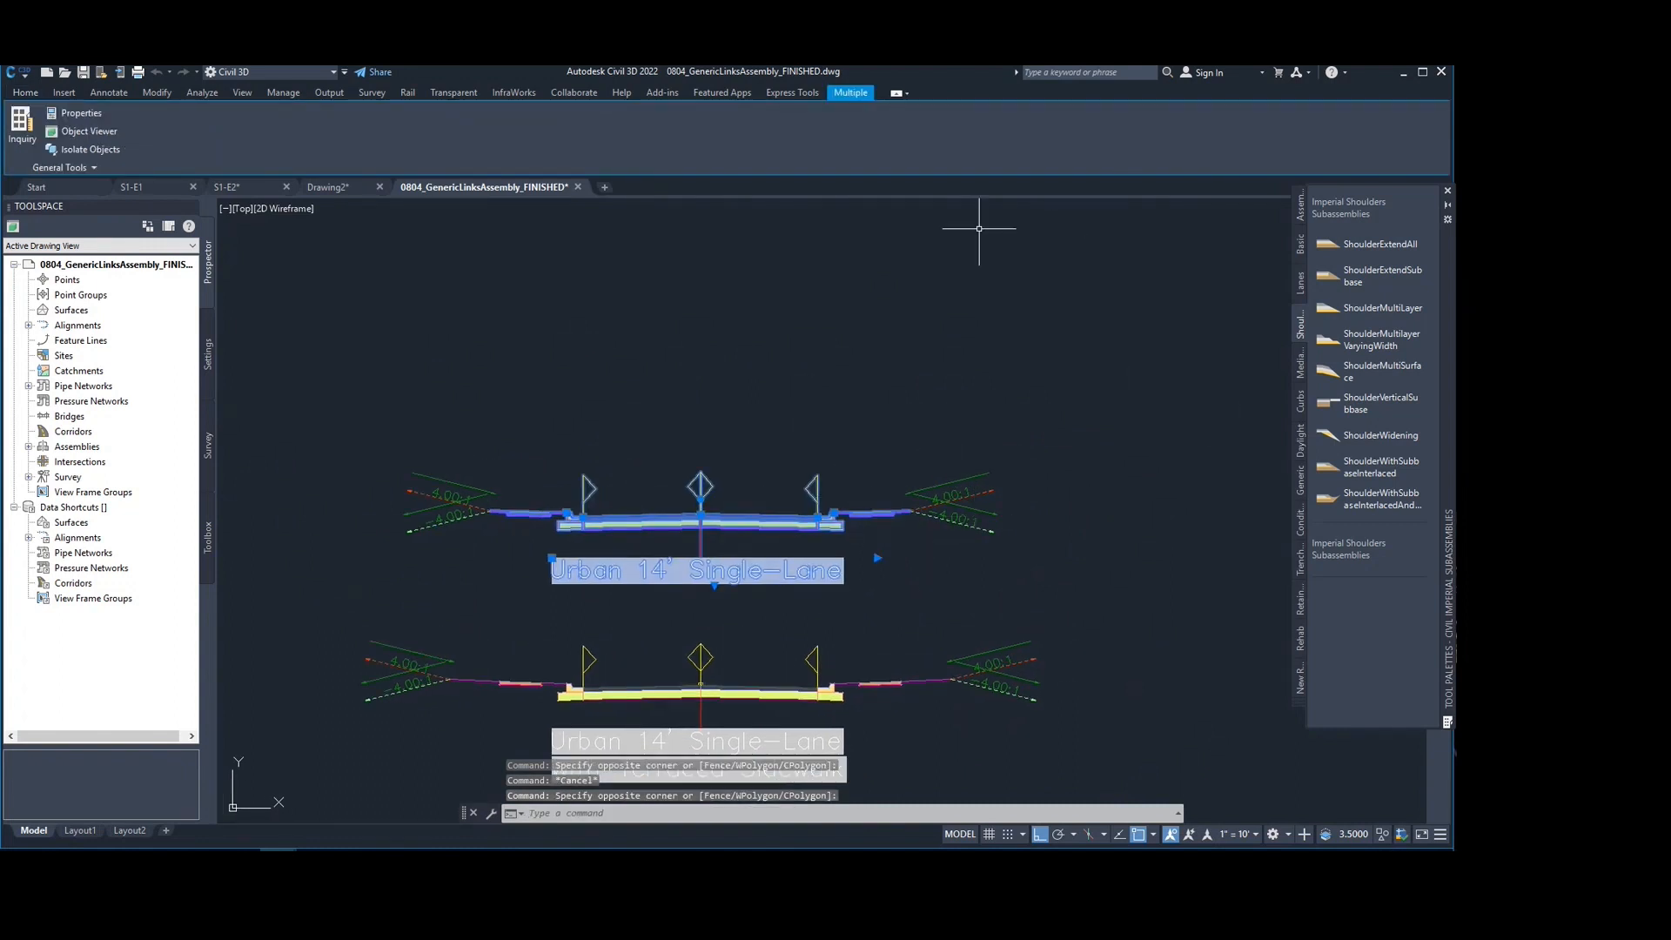
middle_click_drag(735, 445, 774, 393)
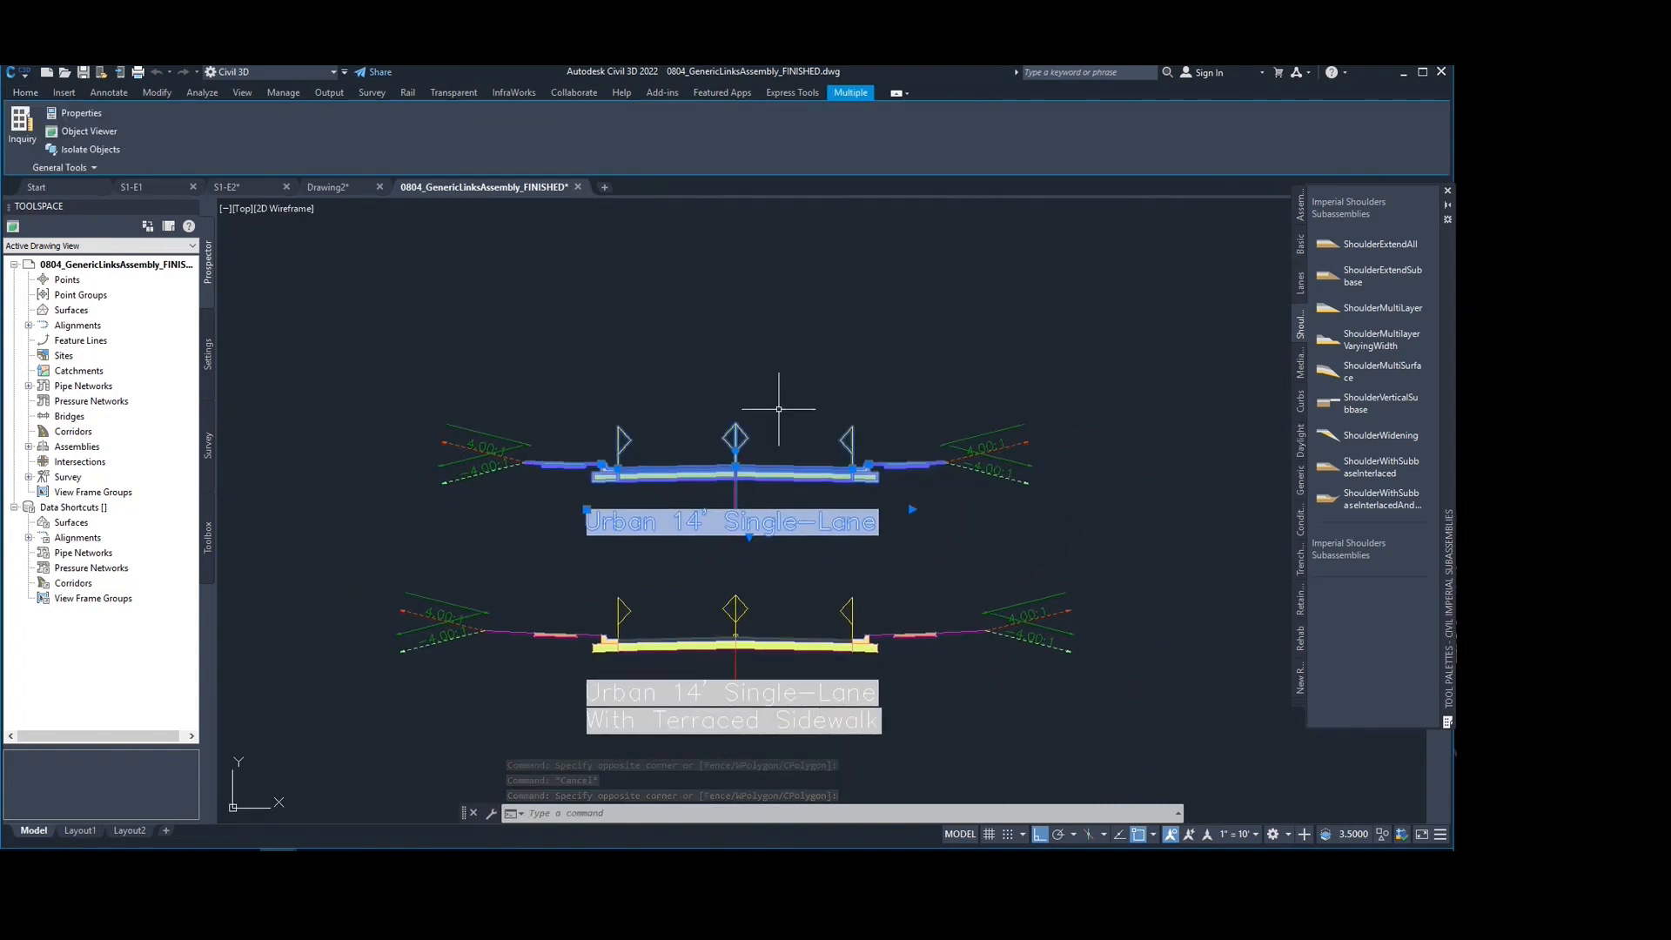
key("Escape")
left_click(899, 409)
left_click(541, 487)
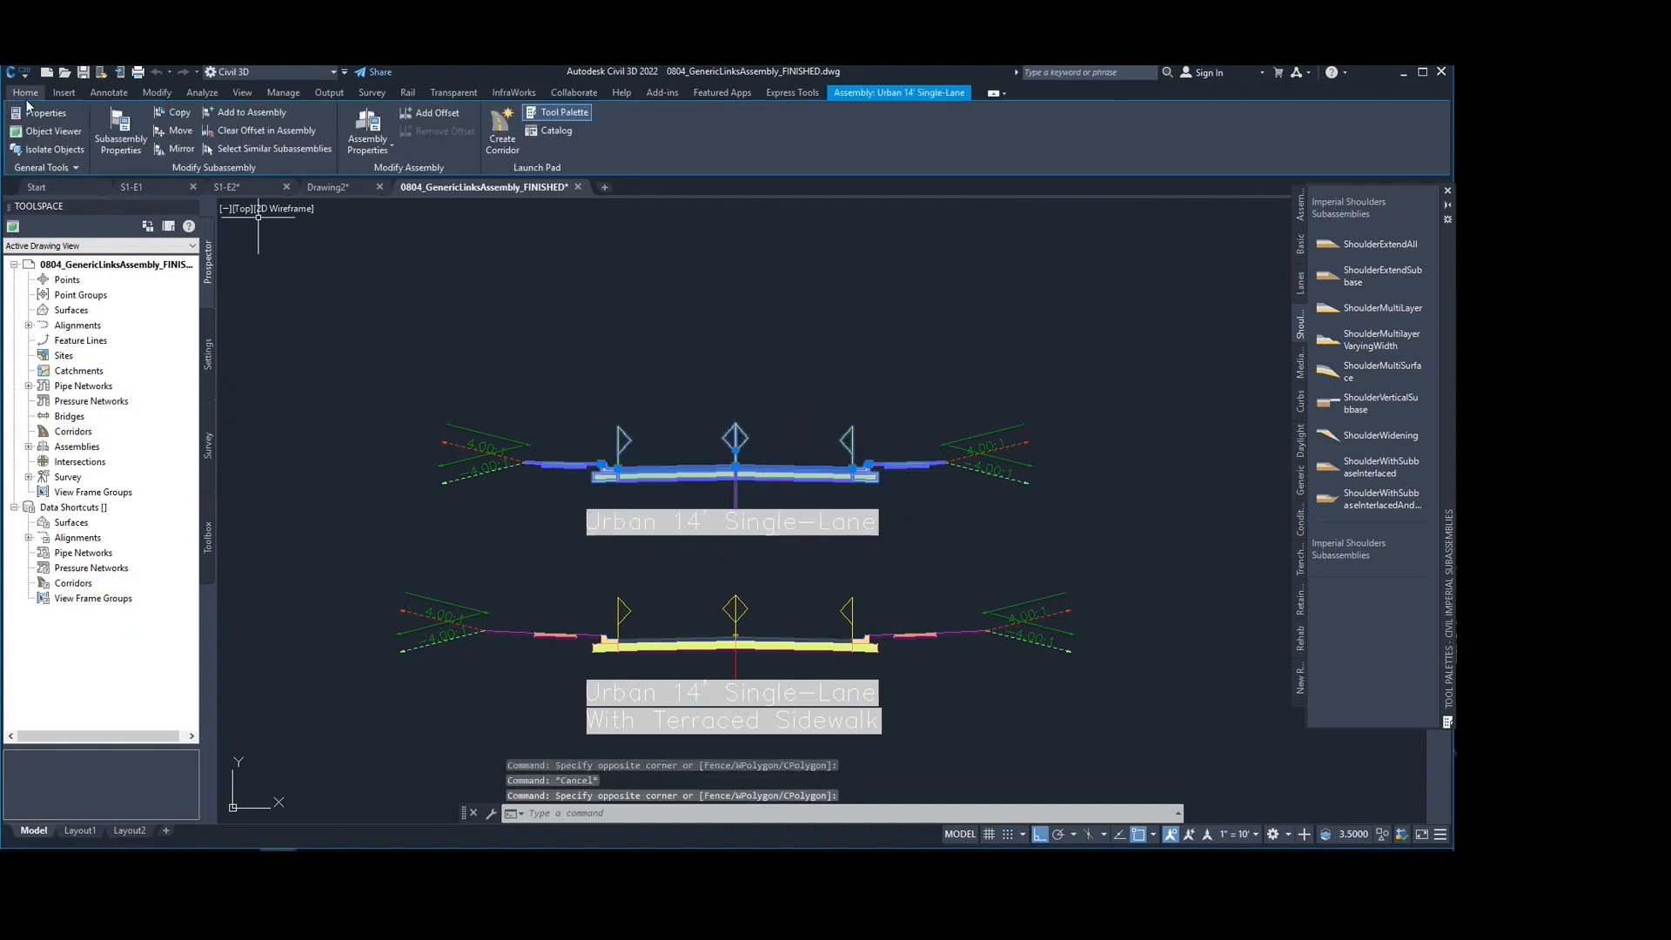
key("Escape")
Step: Try to copy the Urban 14' Single-Lane assembly and its label to the clipboard
left_click(897, 389)
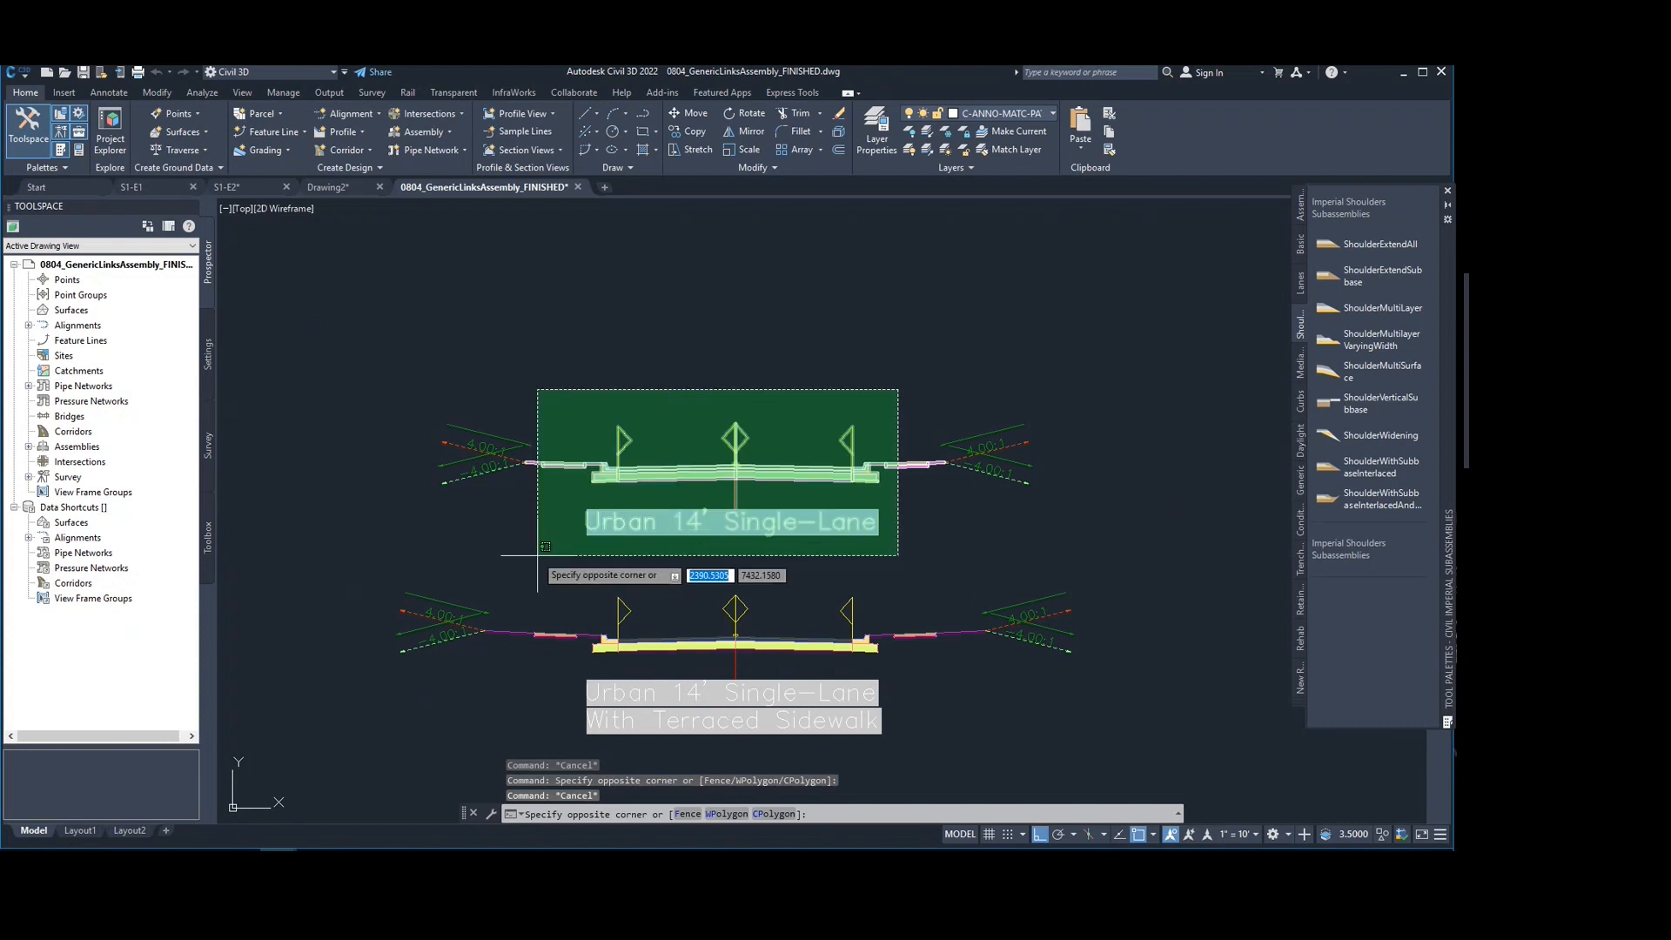
left_click(541, 591)
left_click(26, 93)
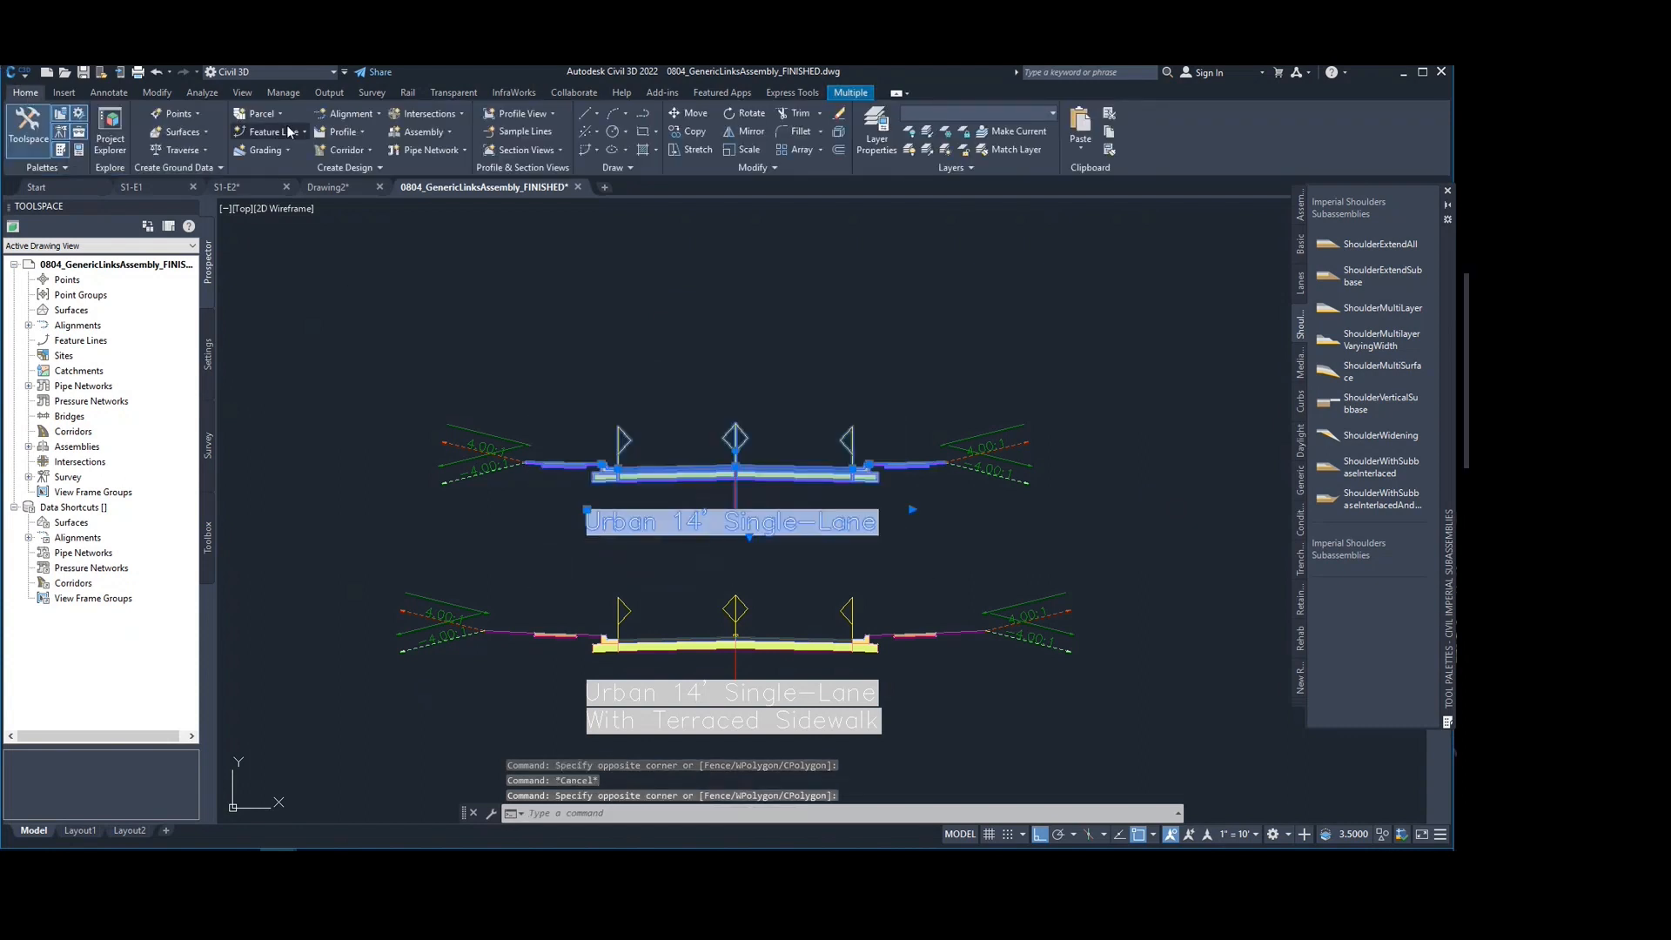
left_click(1111, 132)
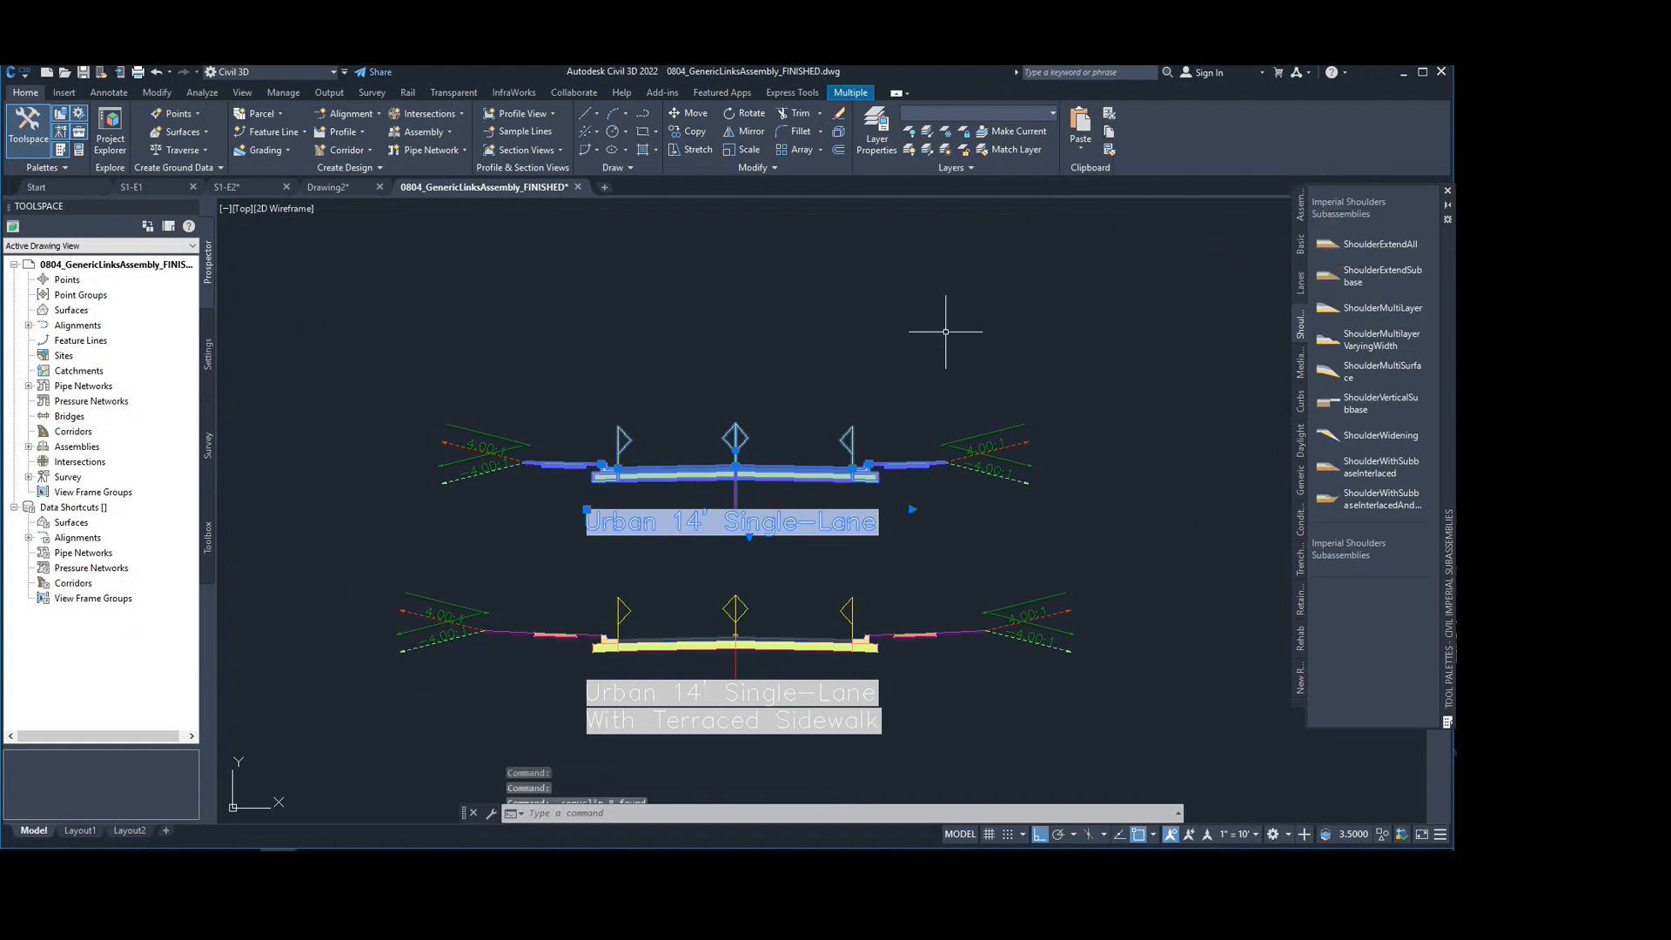
left_click(1106, 150)
key("Escape")
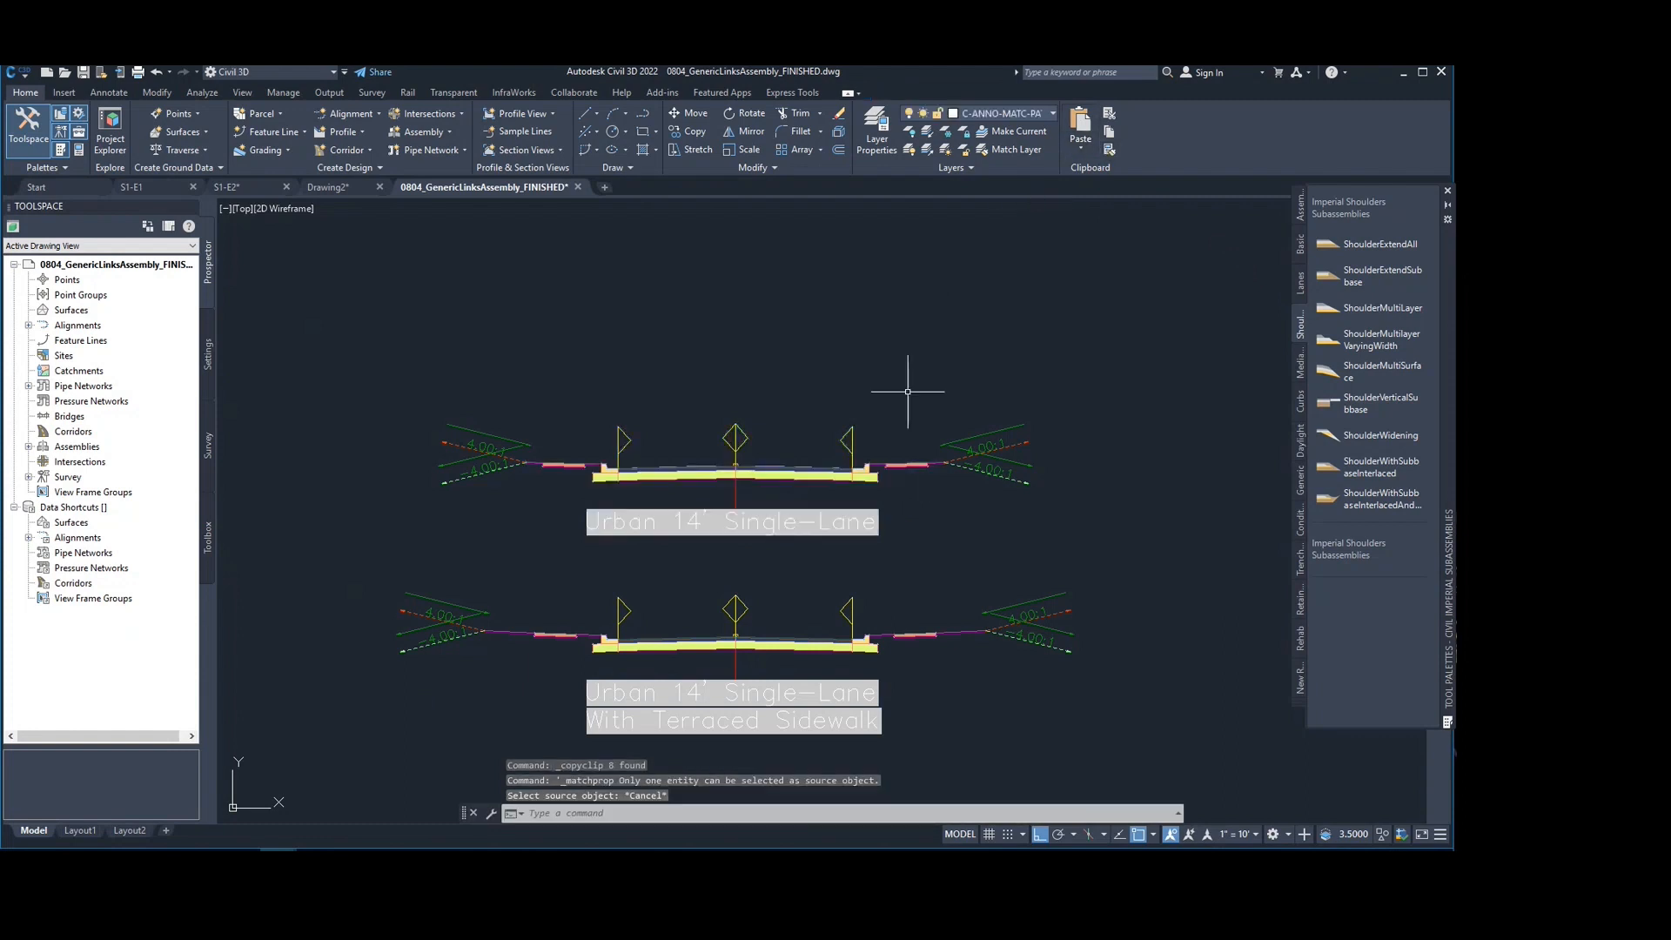
Step: Copy the Urban 14' Single-Lane assembly with its label, paste the duplicate above the original, and close the Panorama window
left_click(922, 380)
left_click(566, 539)
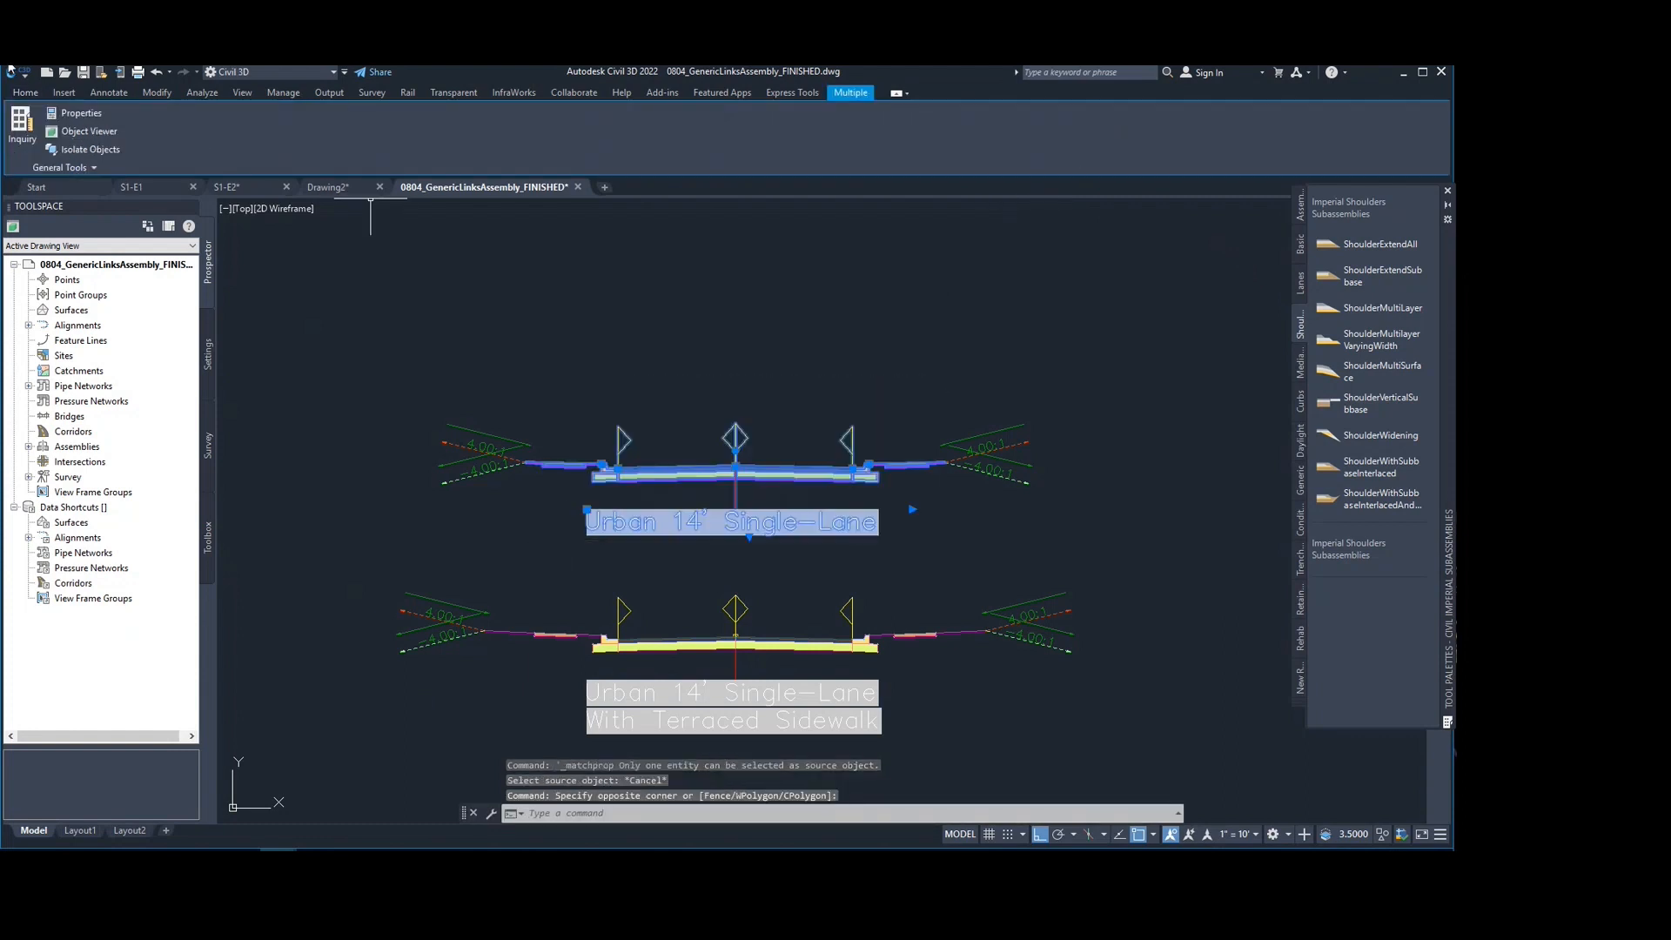
left_click(25, 93)
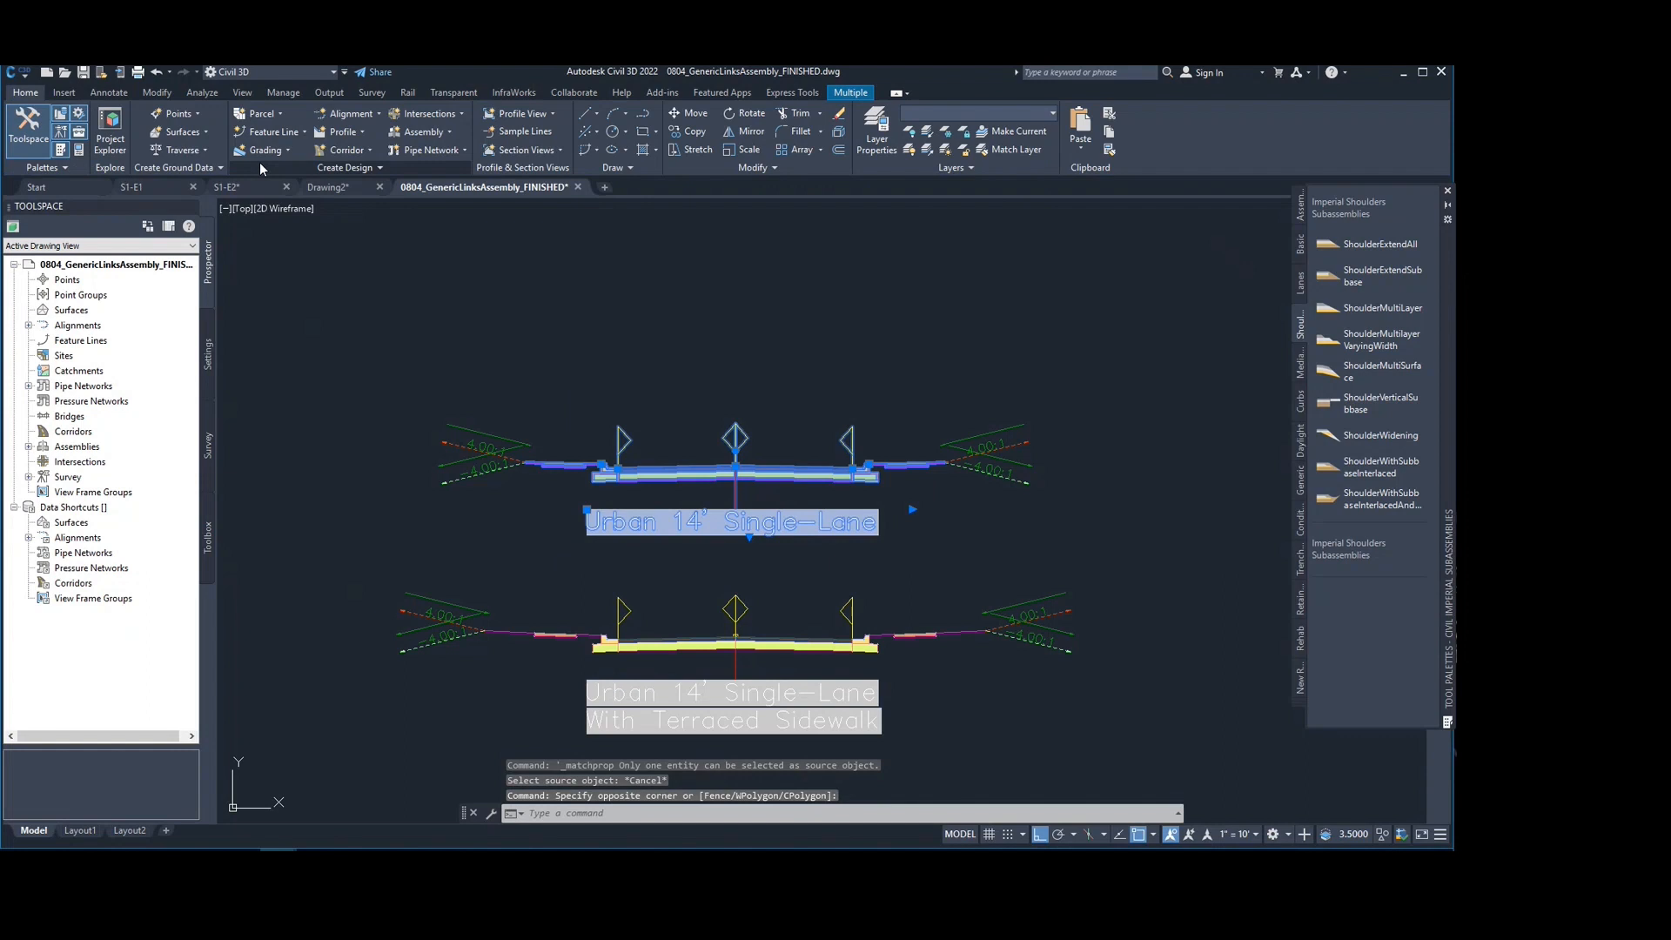
left_click(1109, 135)
left_click(1081, 126)
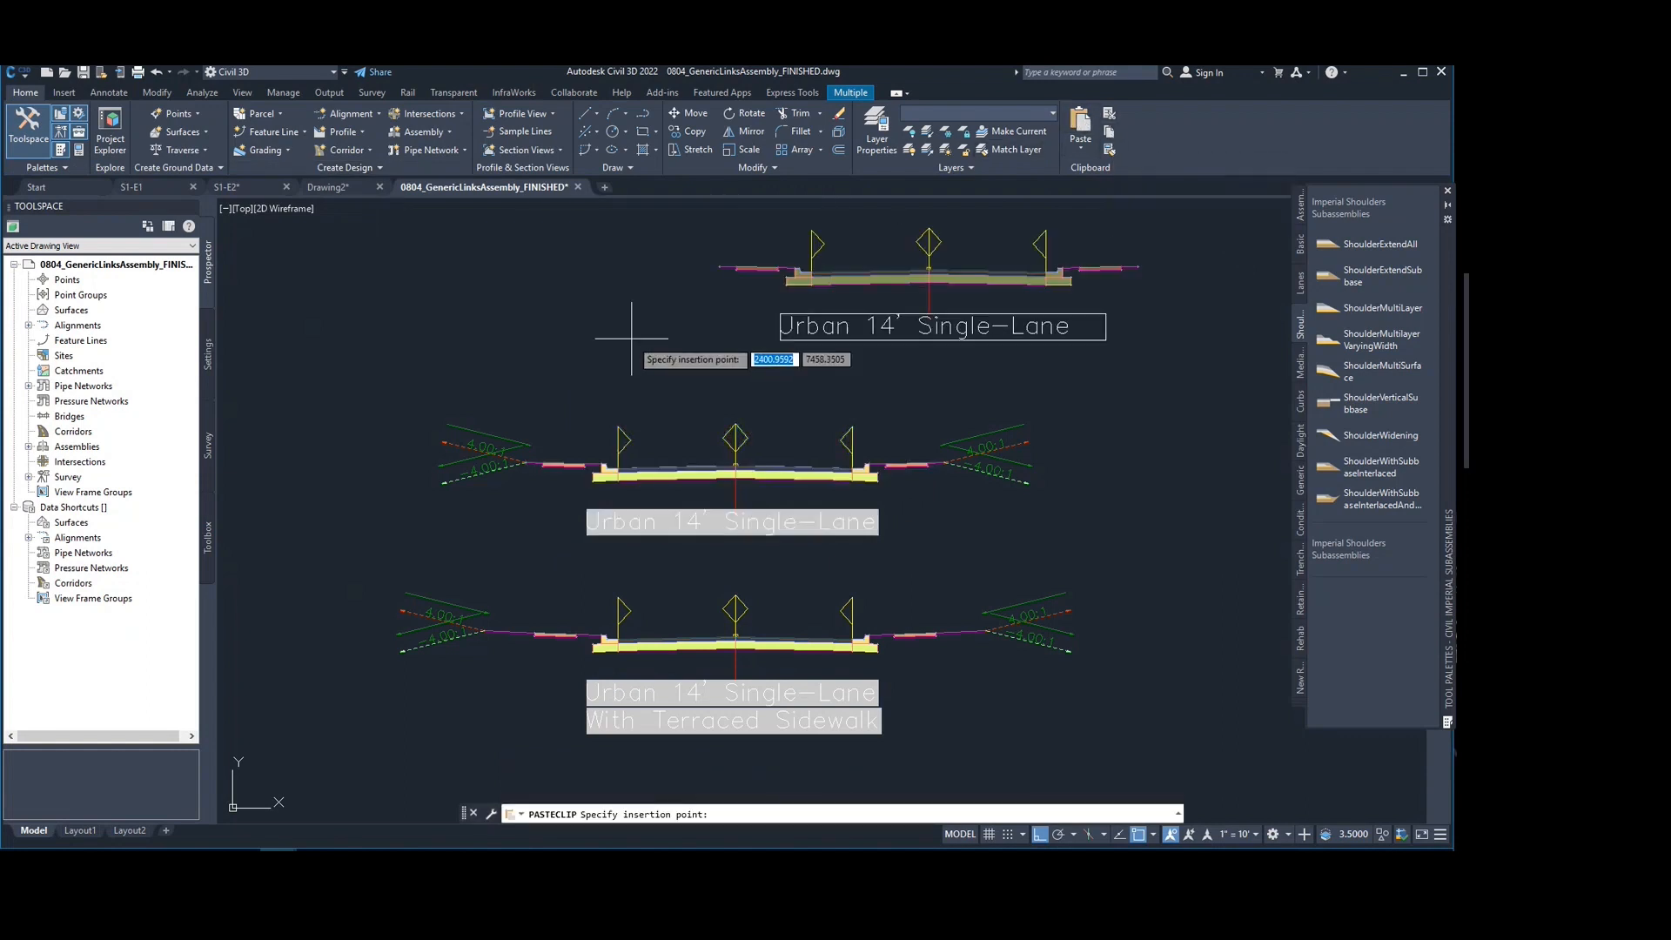
left_click(424, 375)
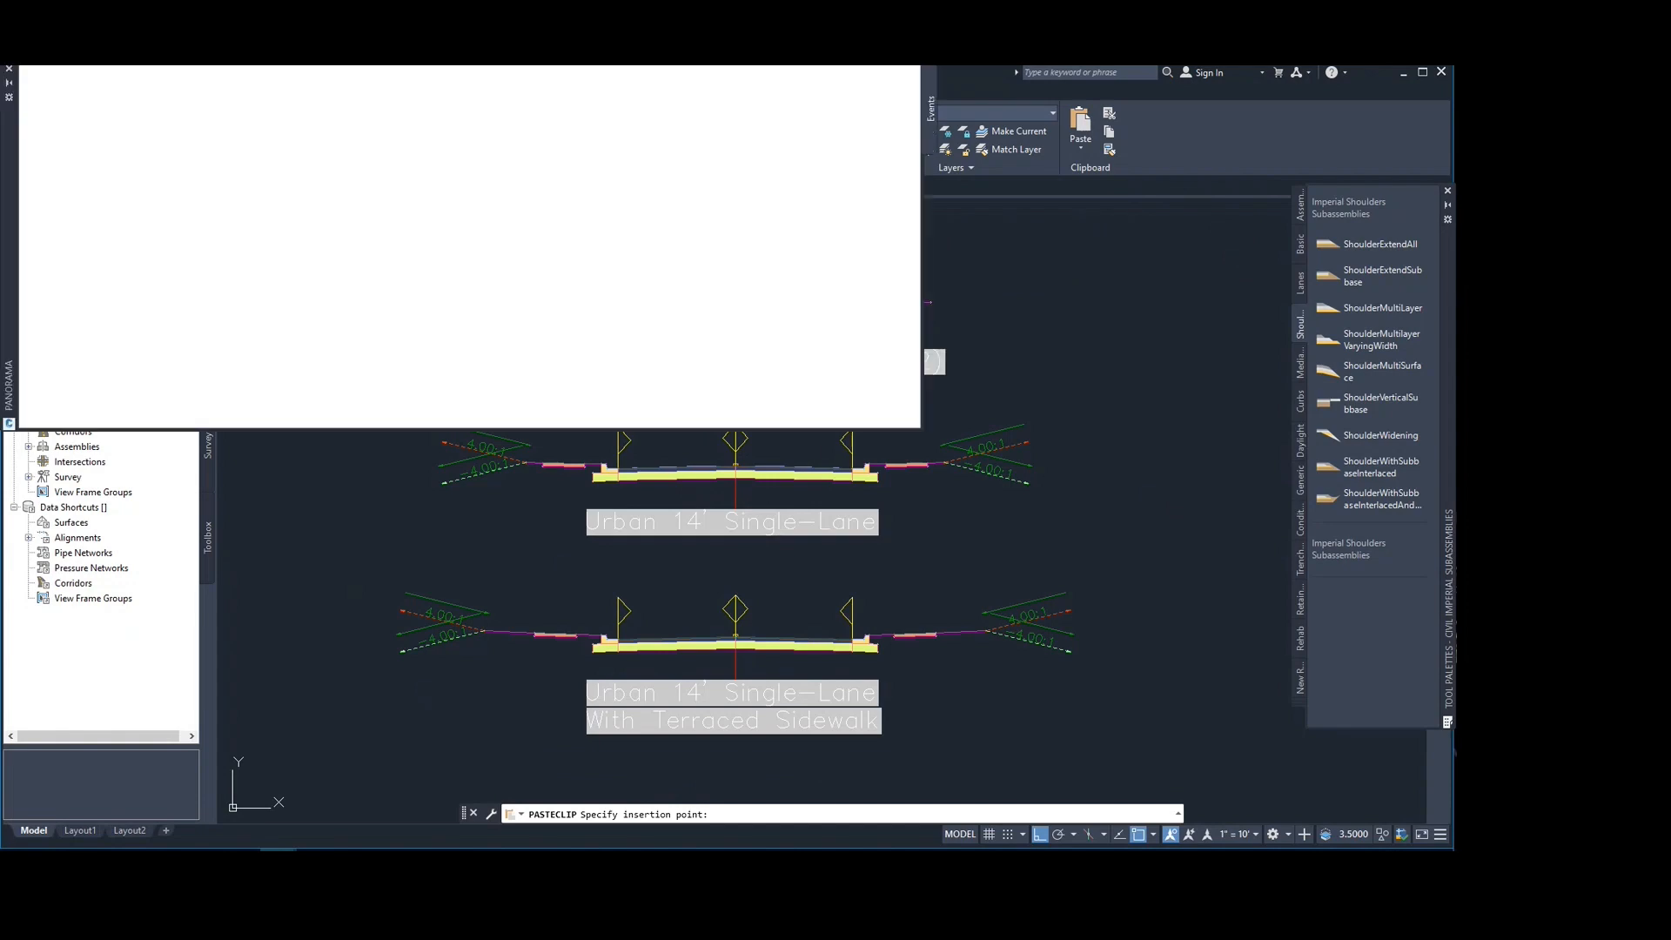
left_click(9, 69)
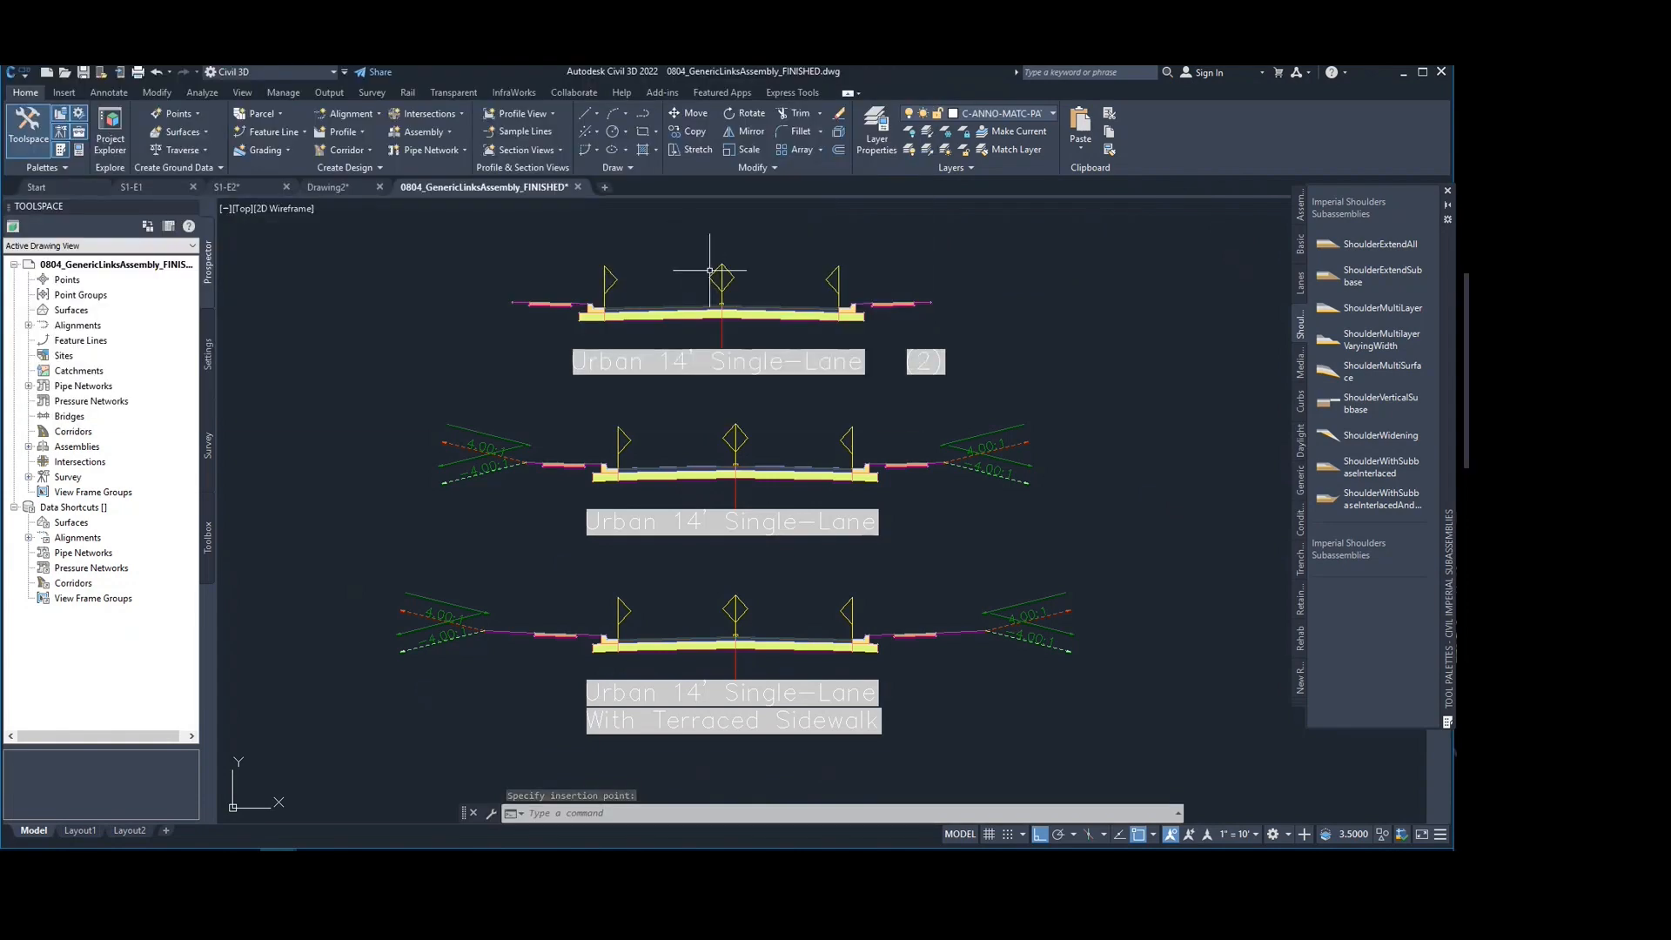
Step: Rename the pasted assembly above the original as Road 1 in its assembly properties
middle_click_drag(790, 302, 901, 389)
scroll(902, 409, "up", 2)
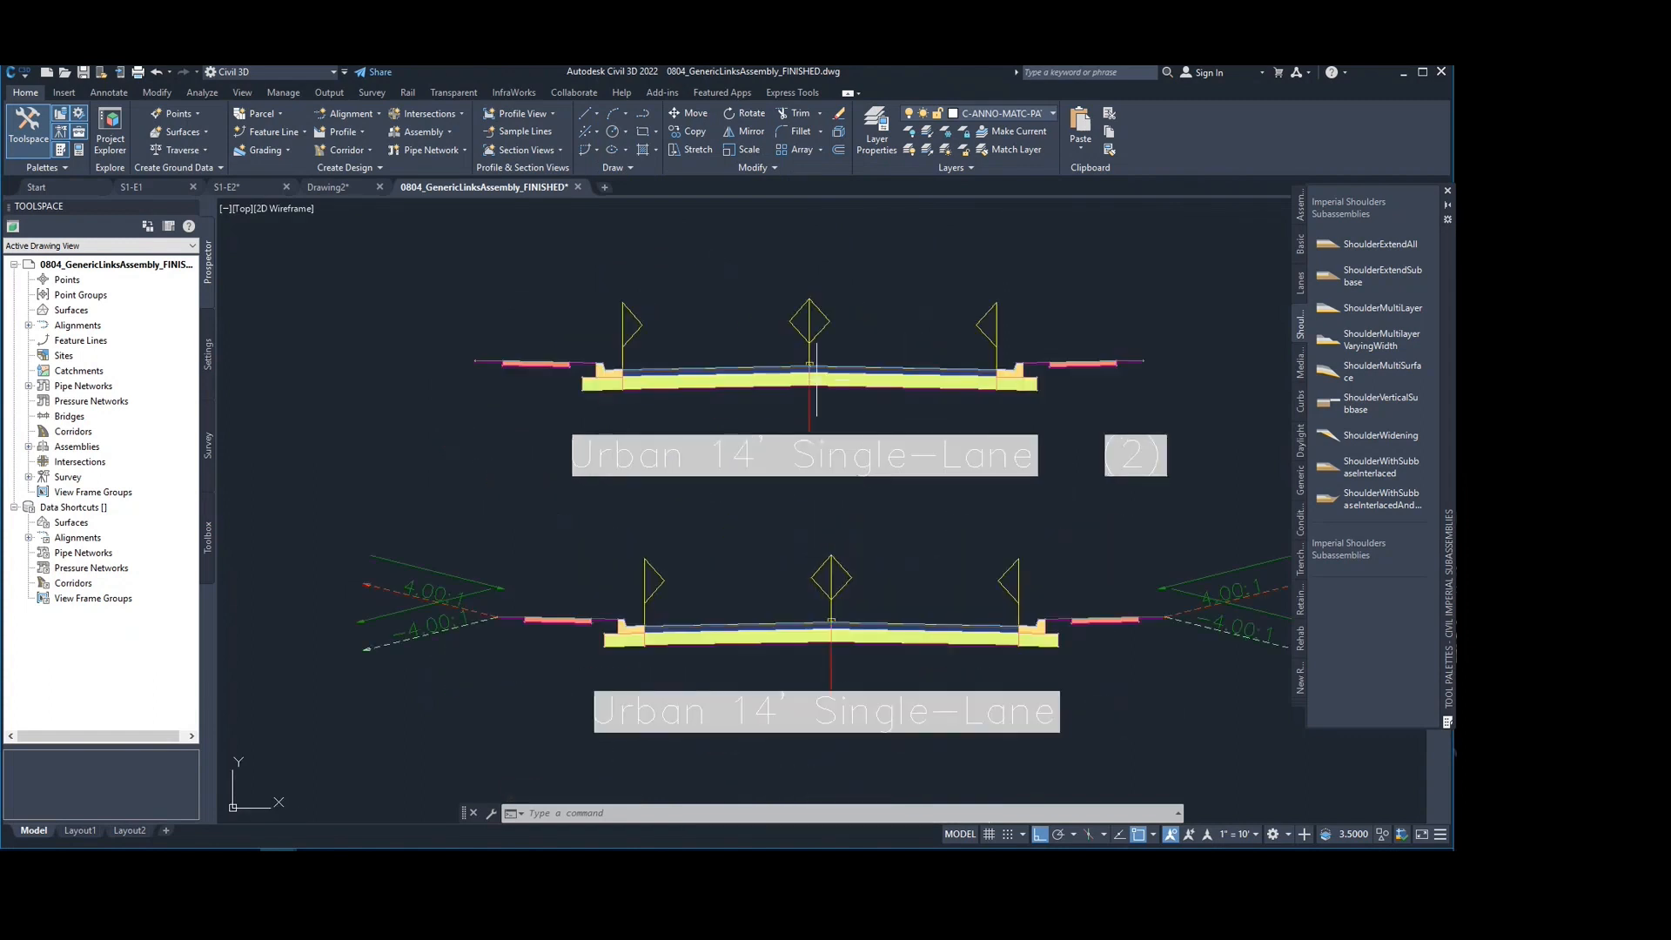
left_click(807, 318)
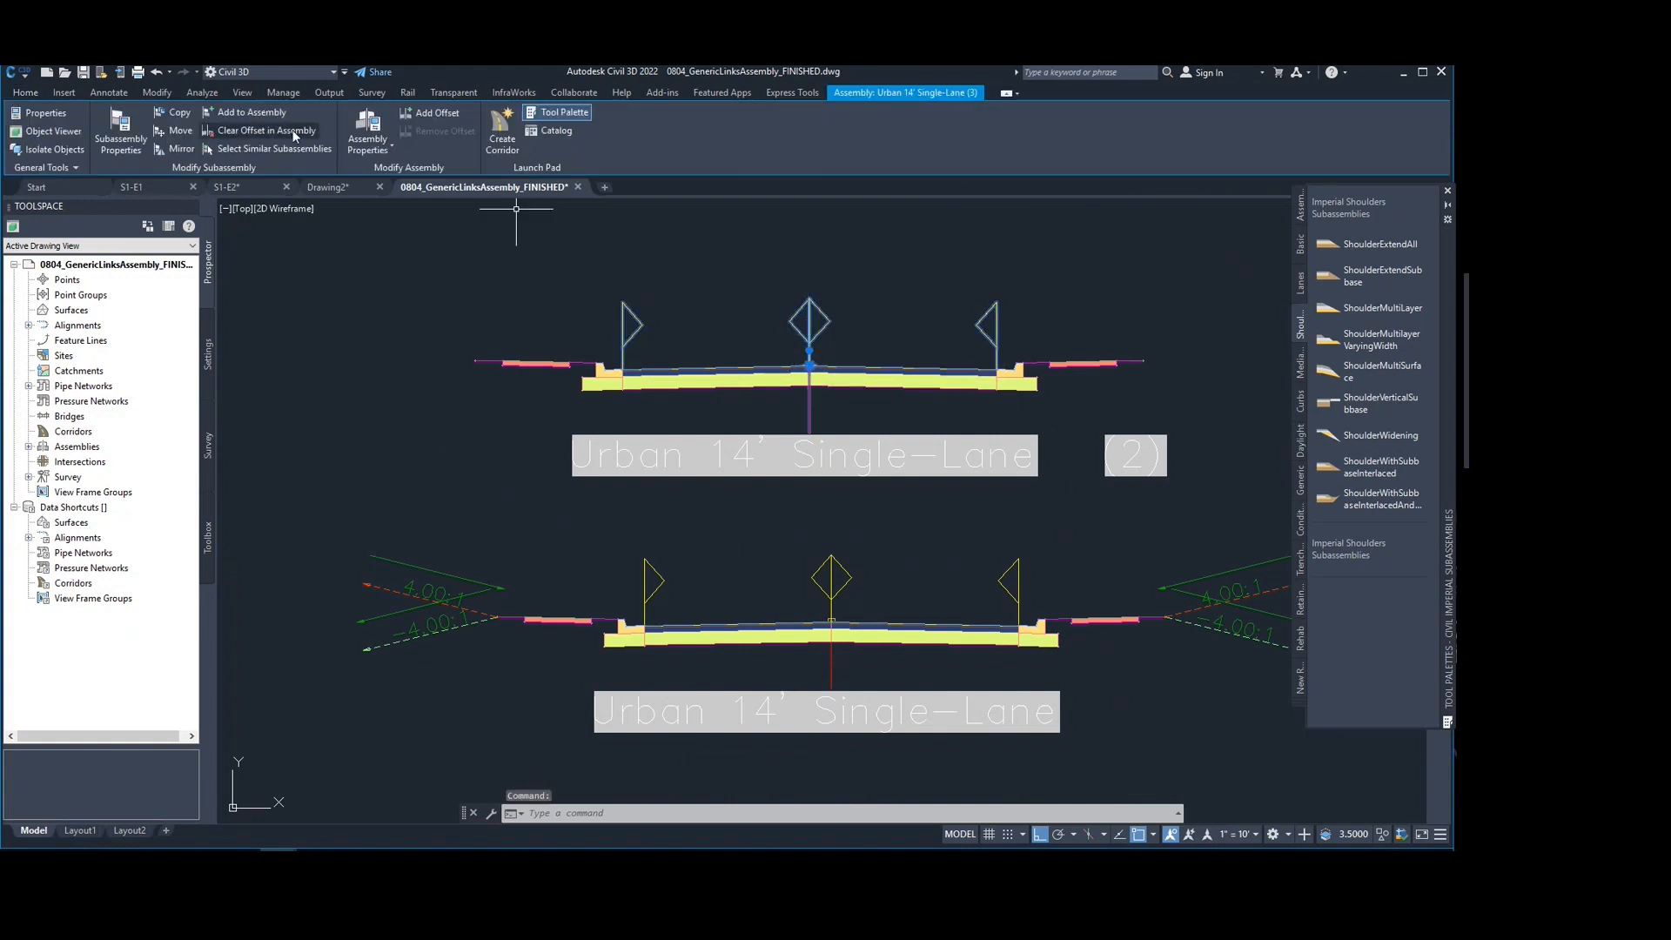
left_click(363, 129)
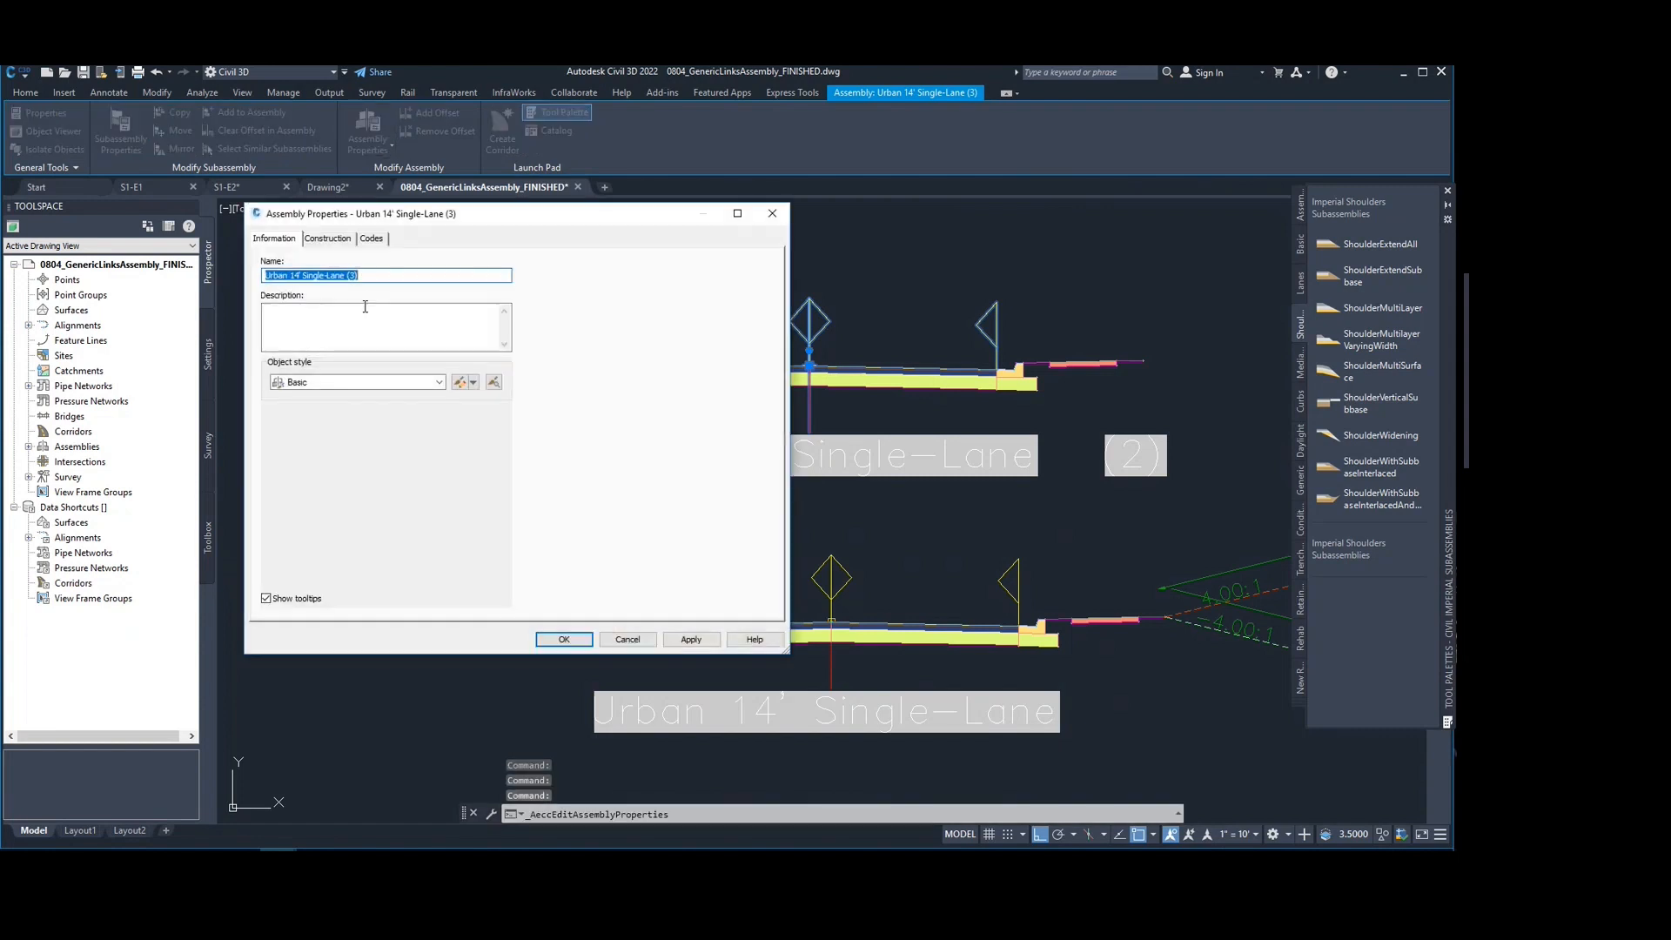
left_click_drag(391, 273, 320, 275)
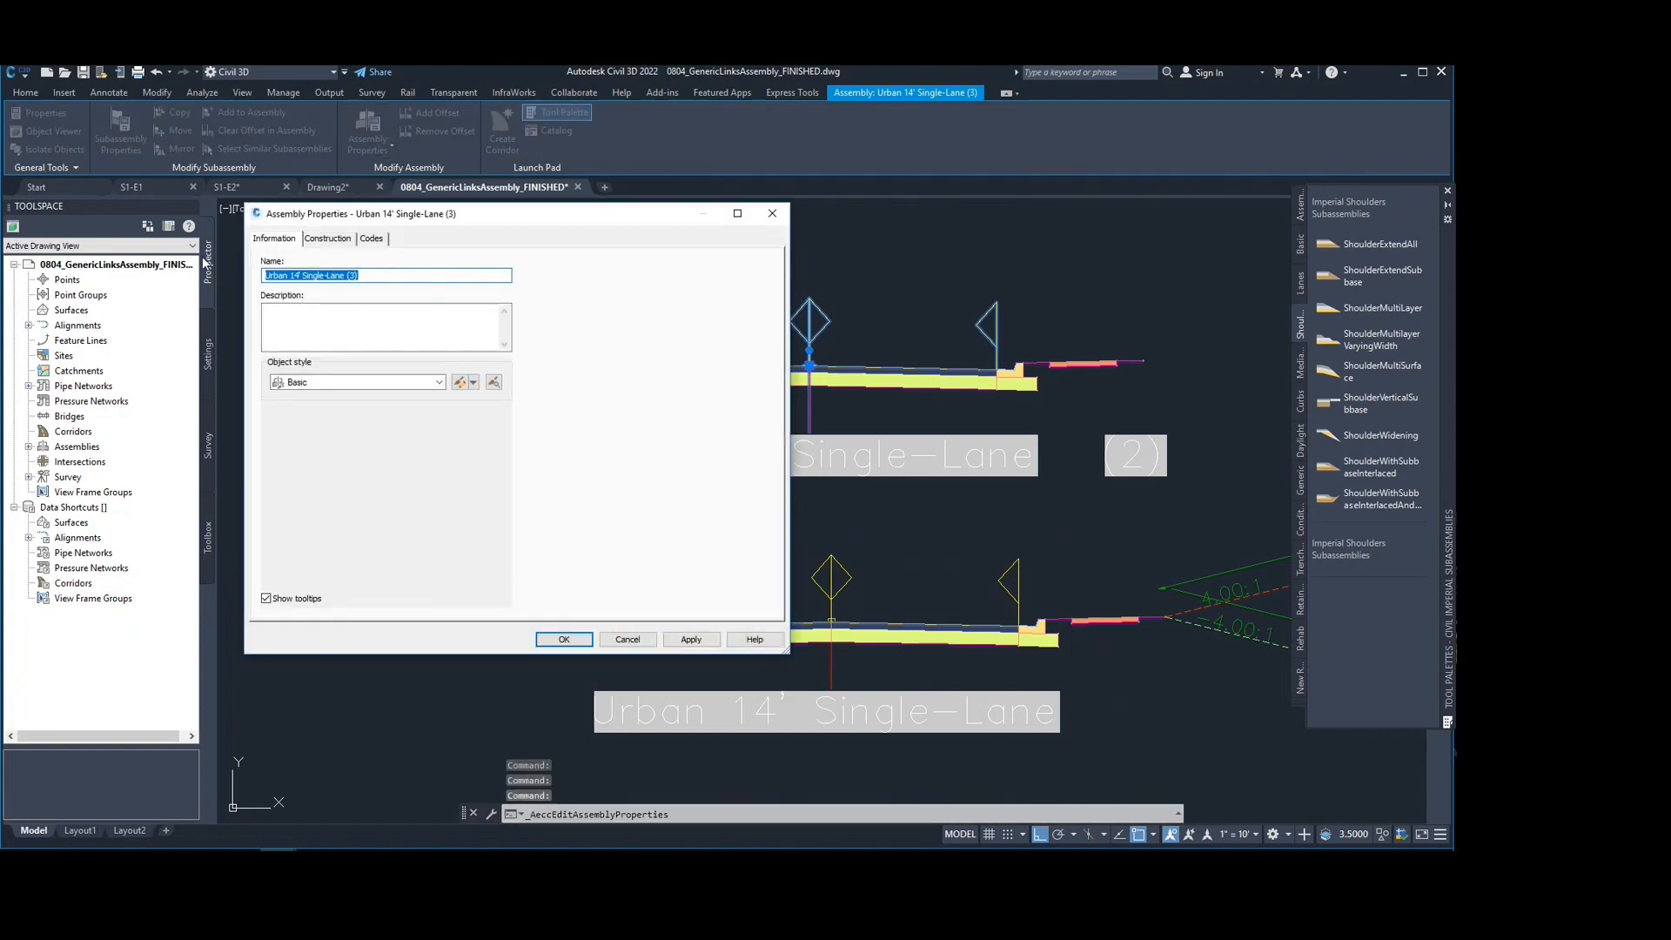
type("Road")
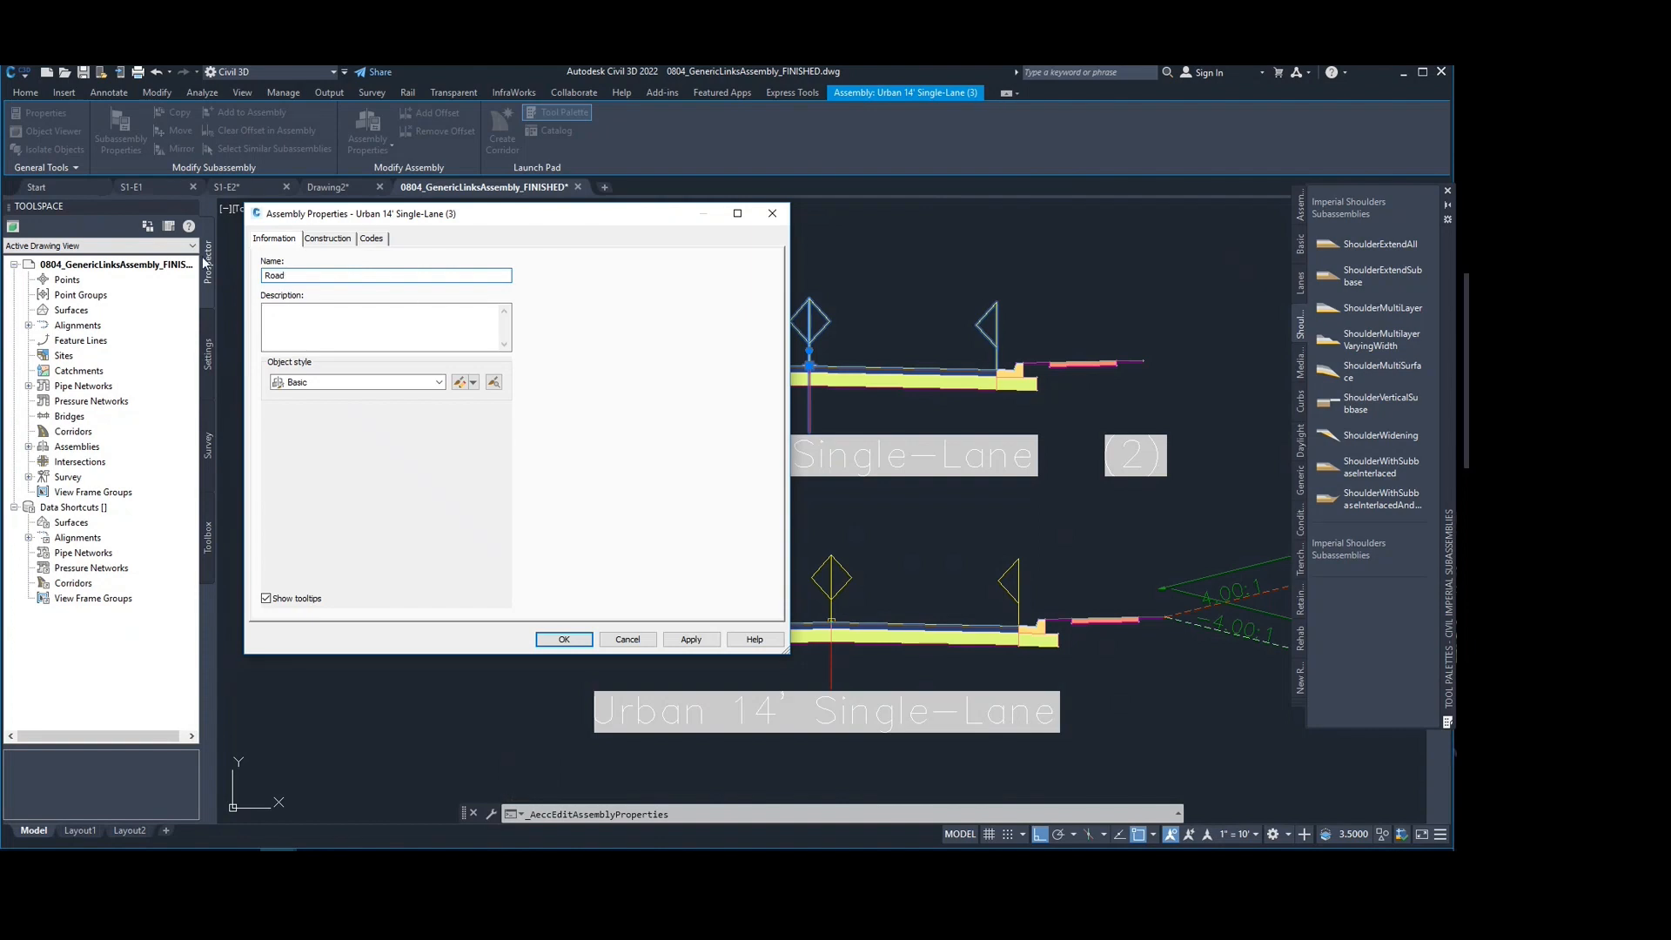
type("1")
left_click(697, 641)
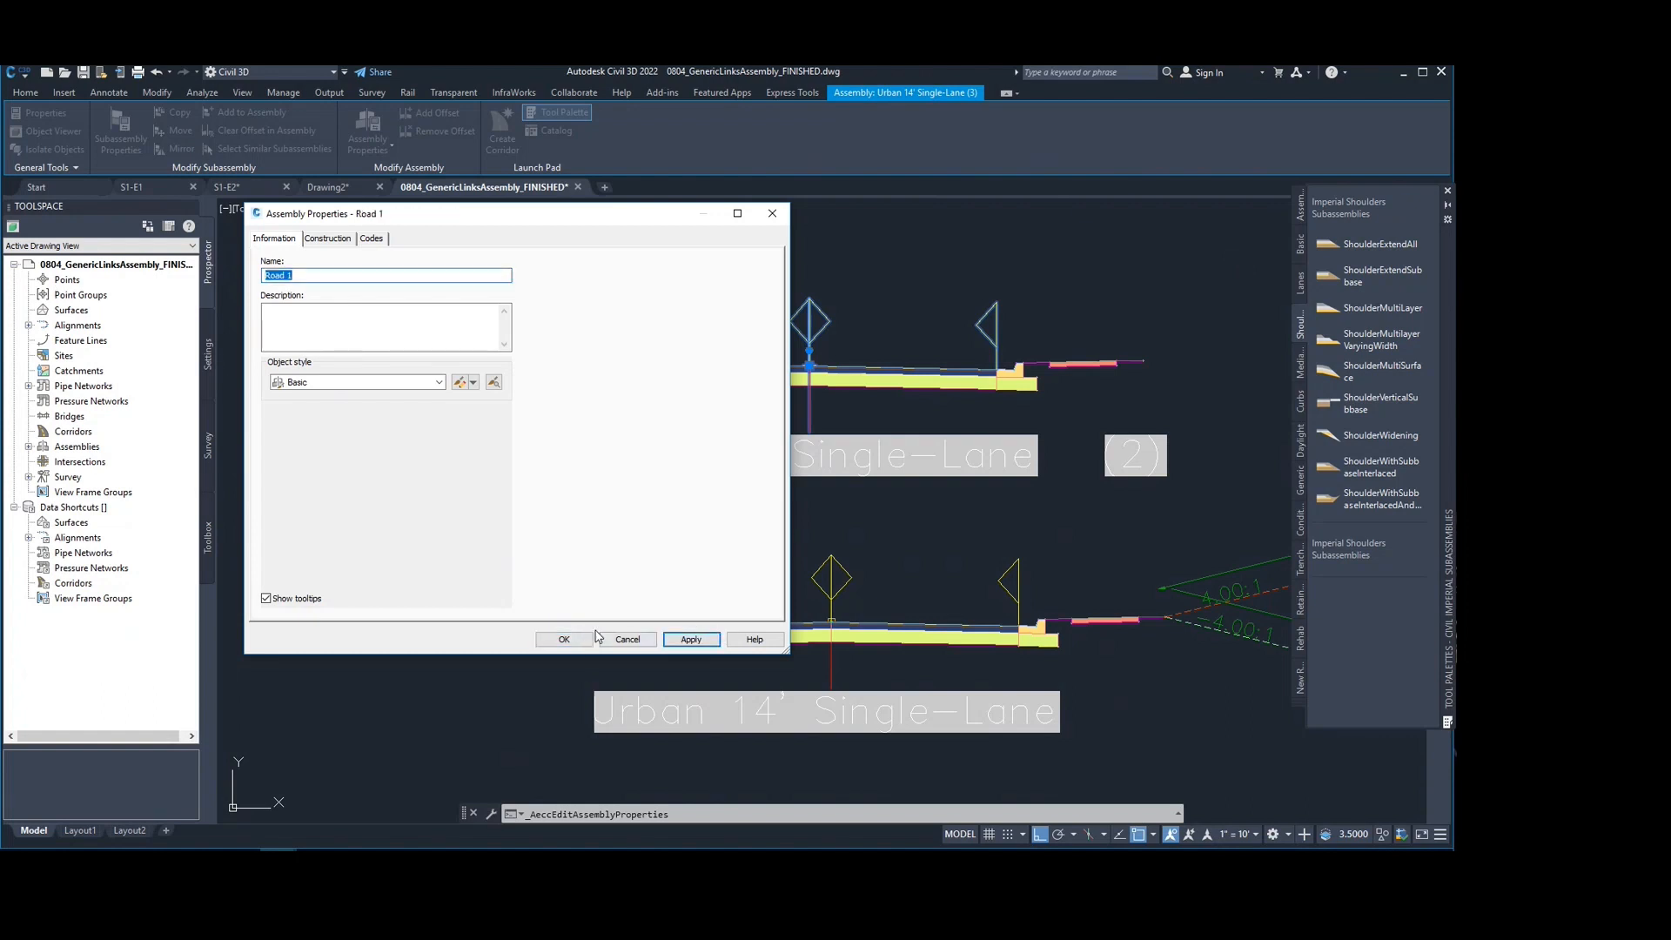
left_click(564, 639)
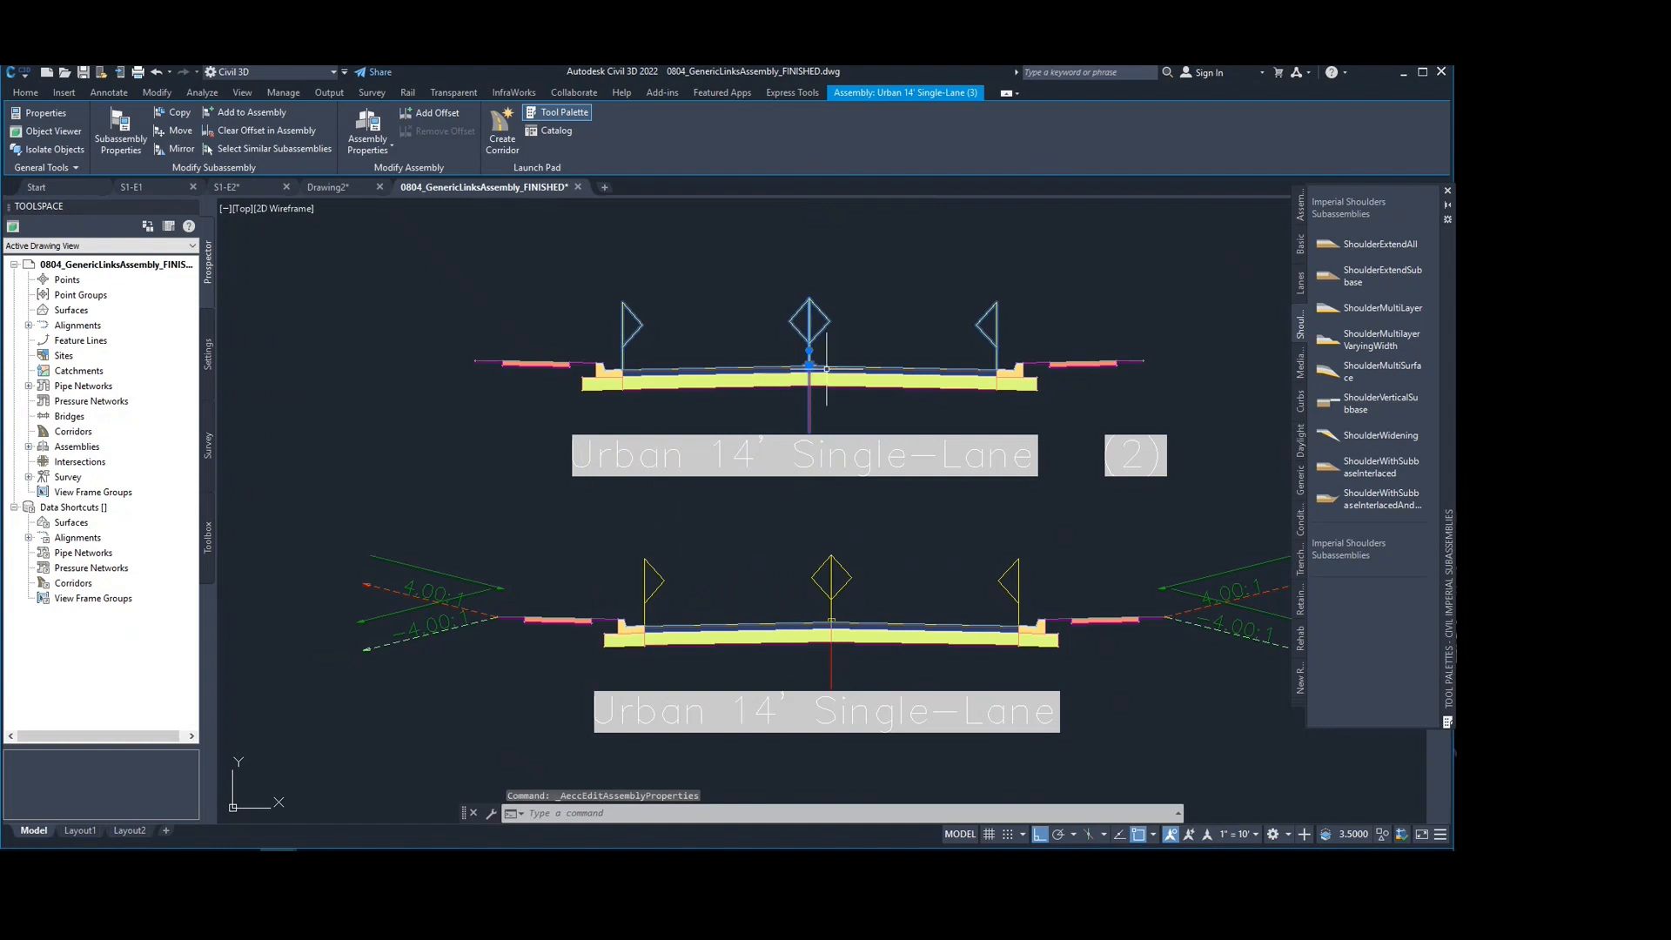
Step: Regenerate the drawing to refresh the renamed assembly's label, and clear the assembly selection
middle_click_drag(824, 352, 694, 366)
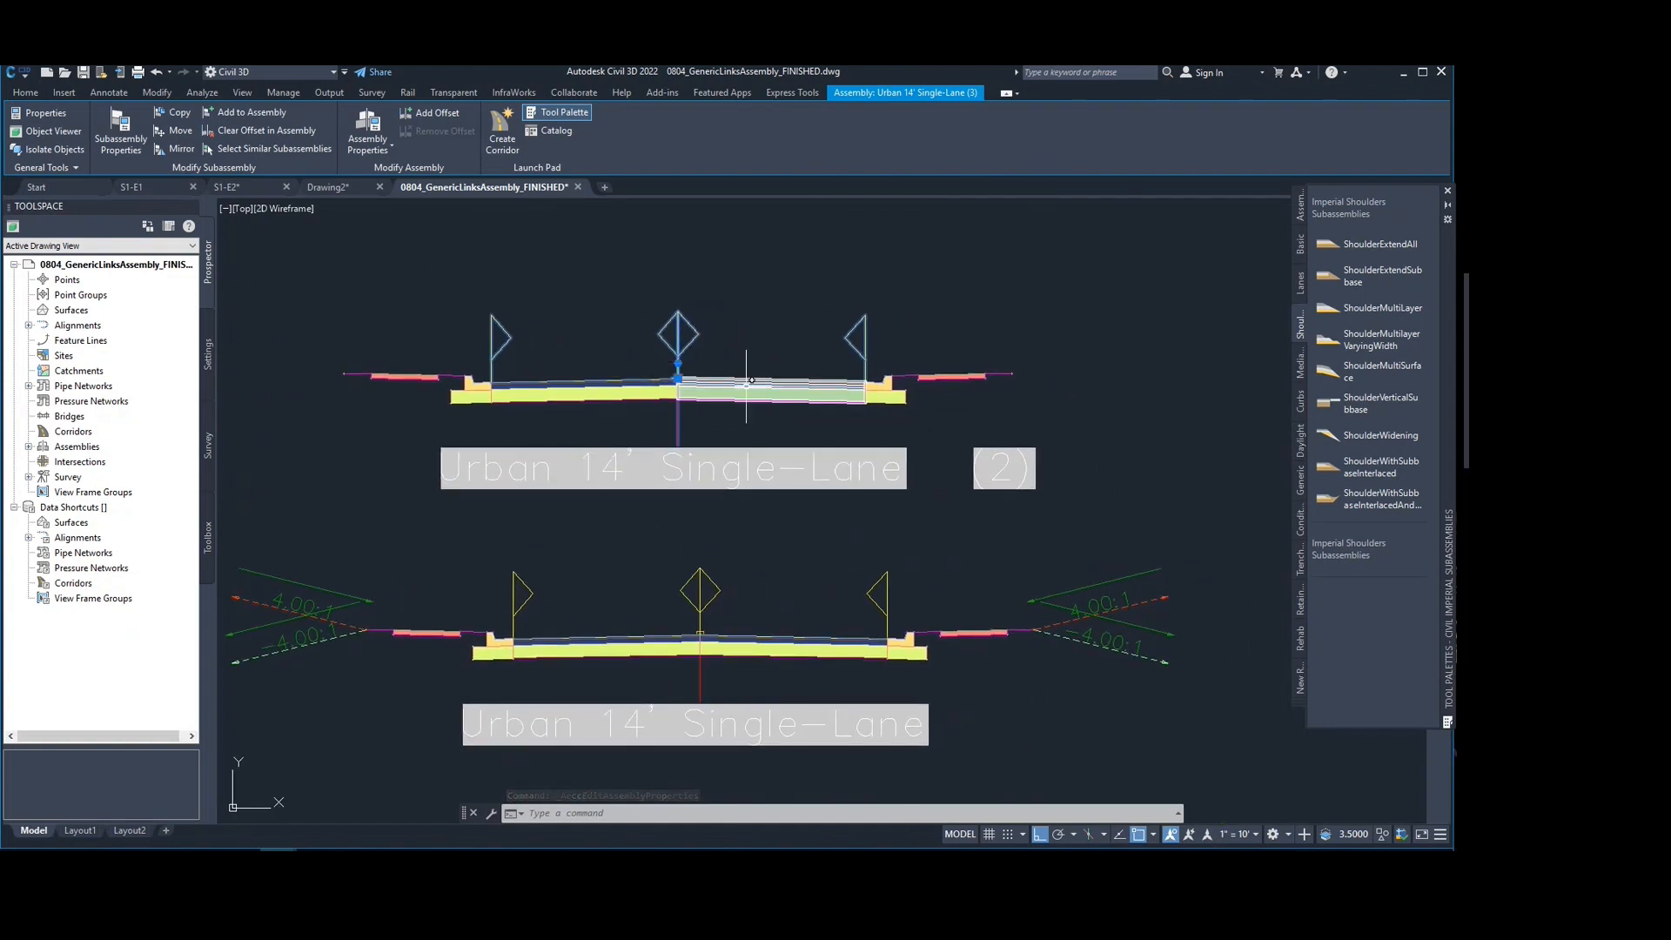
type("RE")
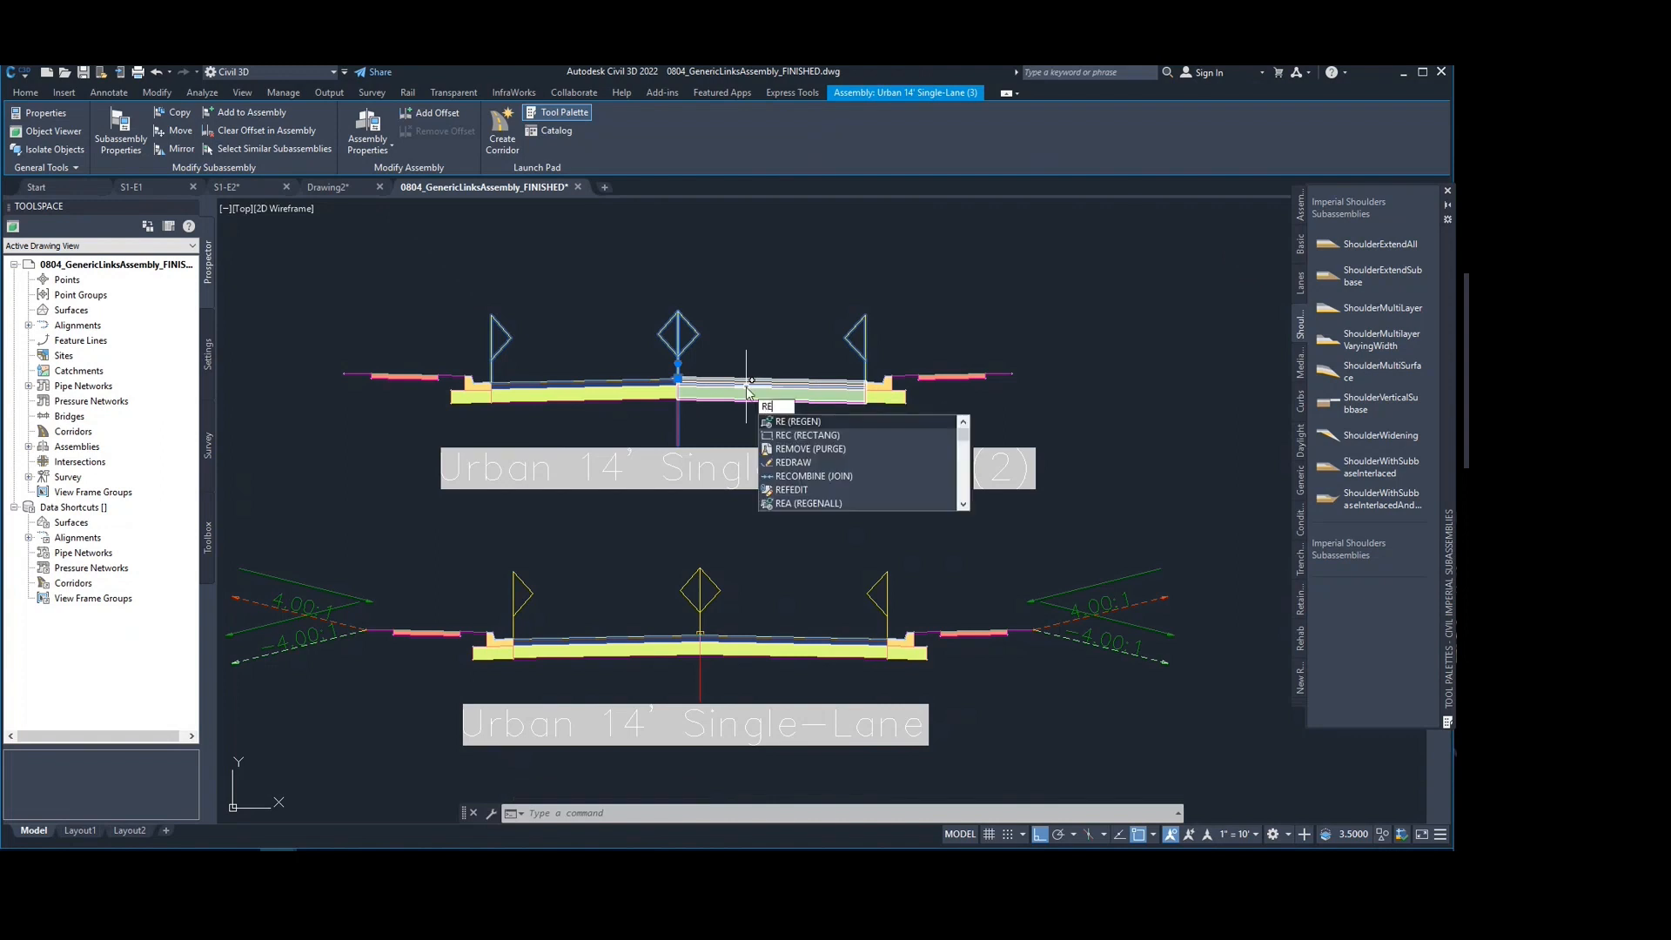
key("Return")
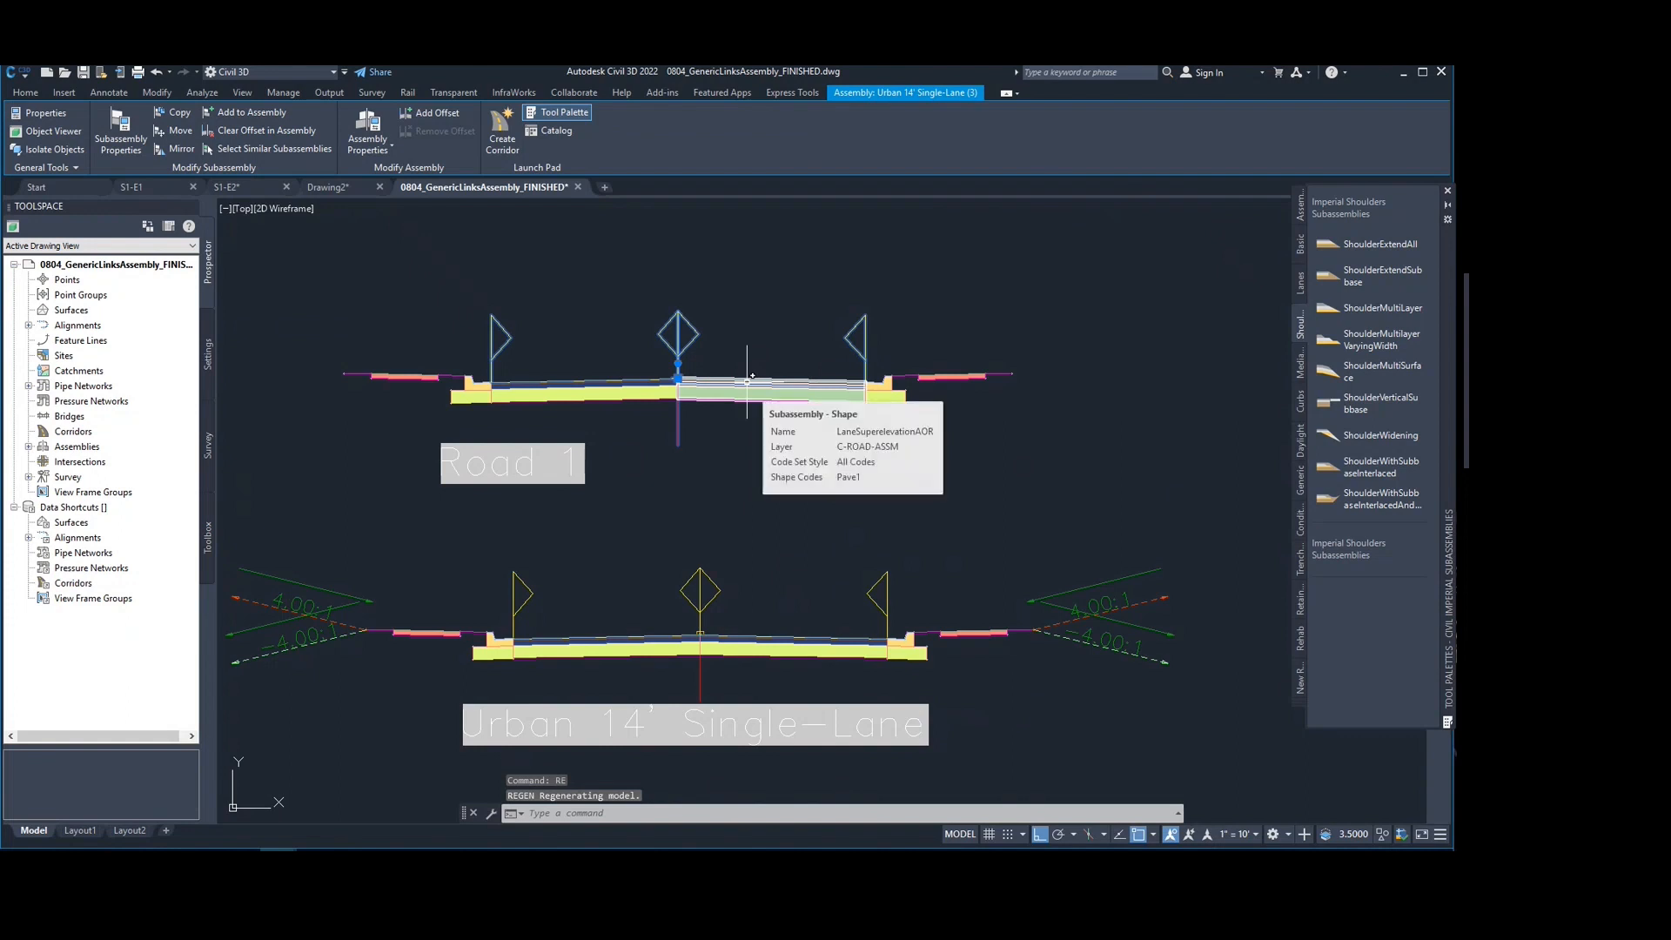
type("RE")
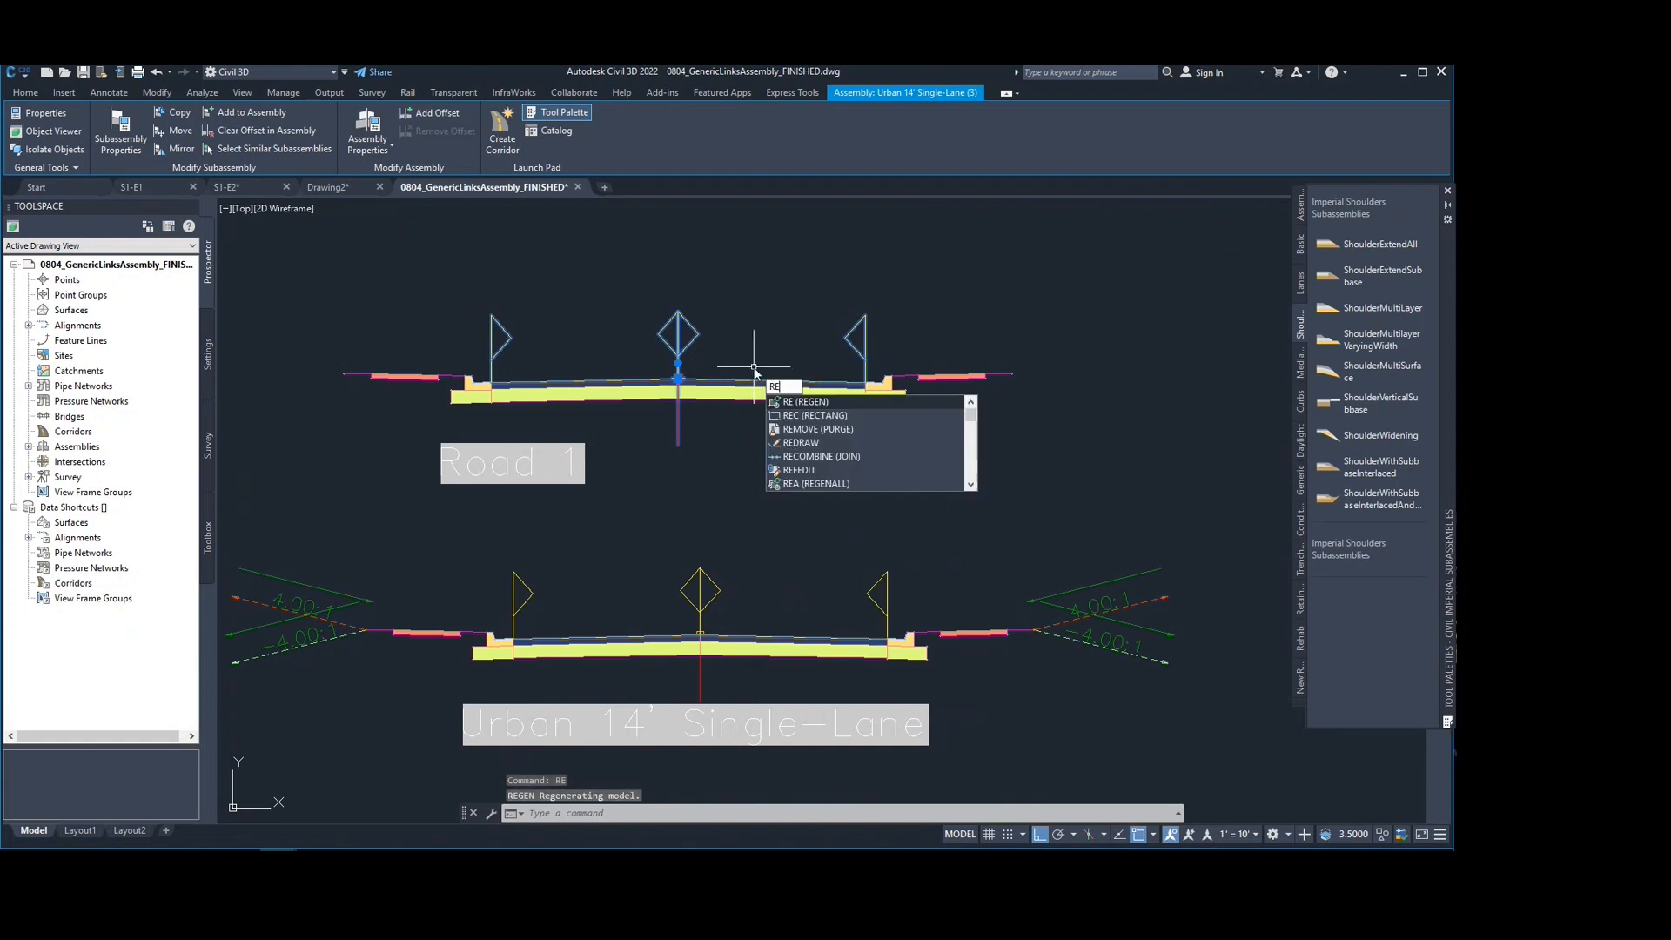
key("Escape")
key("Escape")
mouse_move(615, 434)
middle_mouse_down()
mouse_move(648, 409)
mouse_move(665, 470)
mouse_move(598, 440)
middle_mouse_up()
type("re")
key("Return")
key("Escape")
key("Escape")
scroll(607, 471, "up", 2)
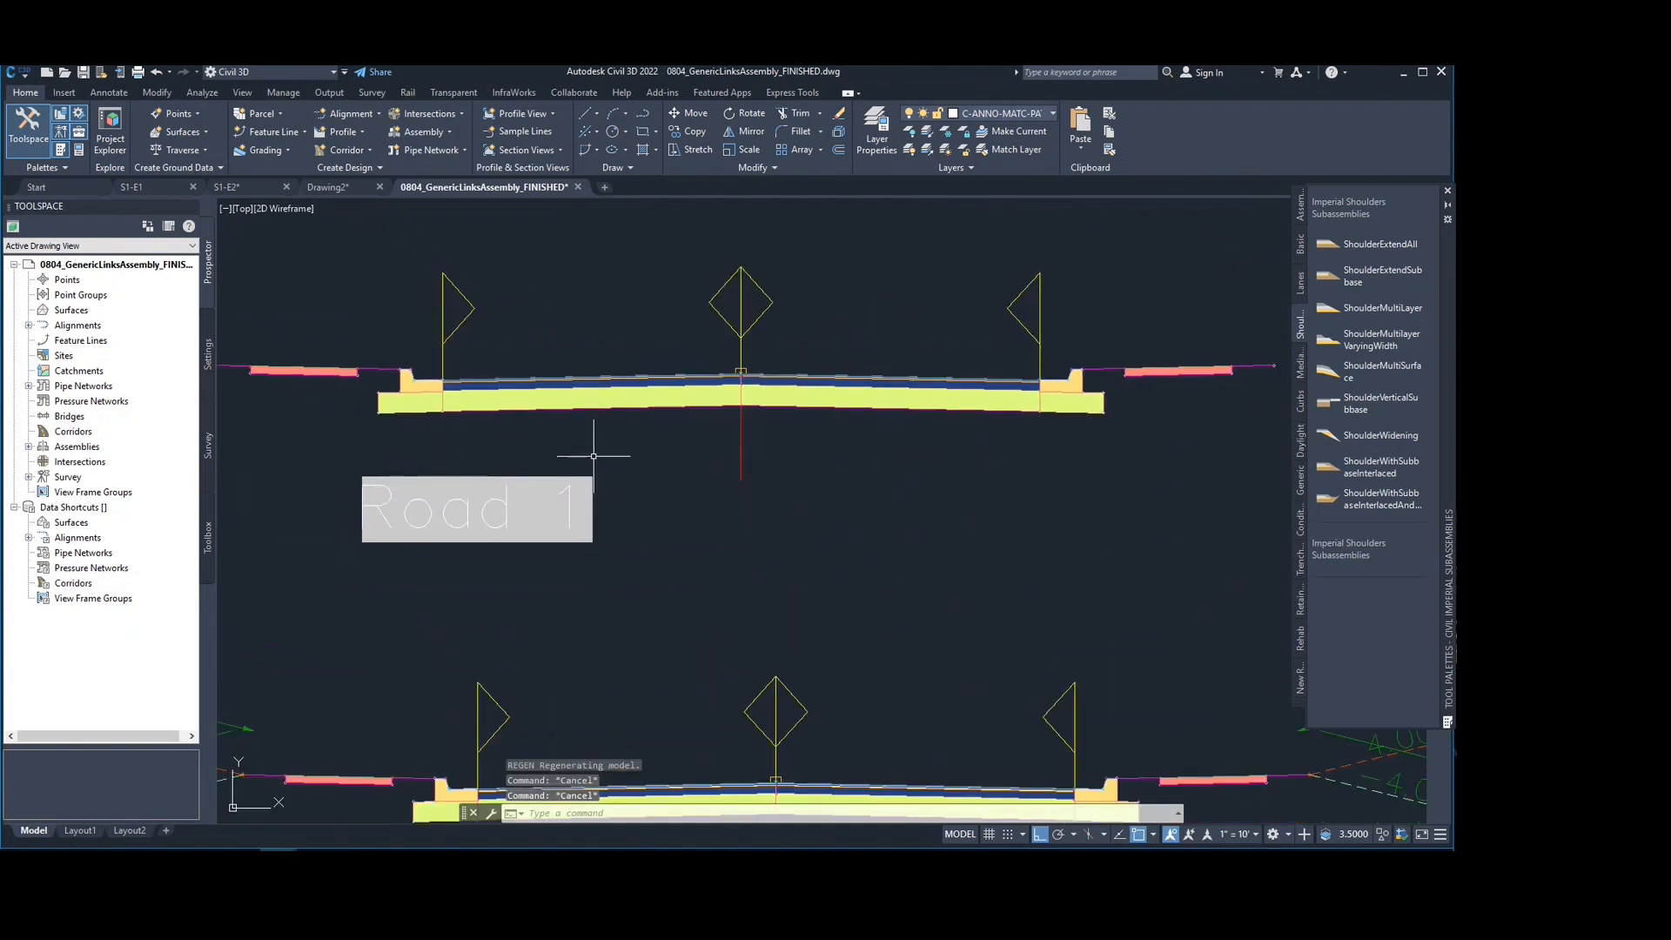
scroll(563, 504, "down", 2)
middle_click_drag(563, 503, 526, 472)
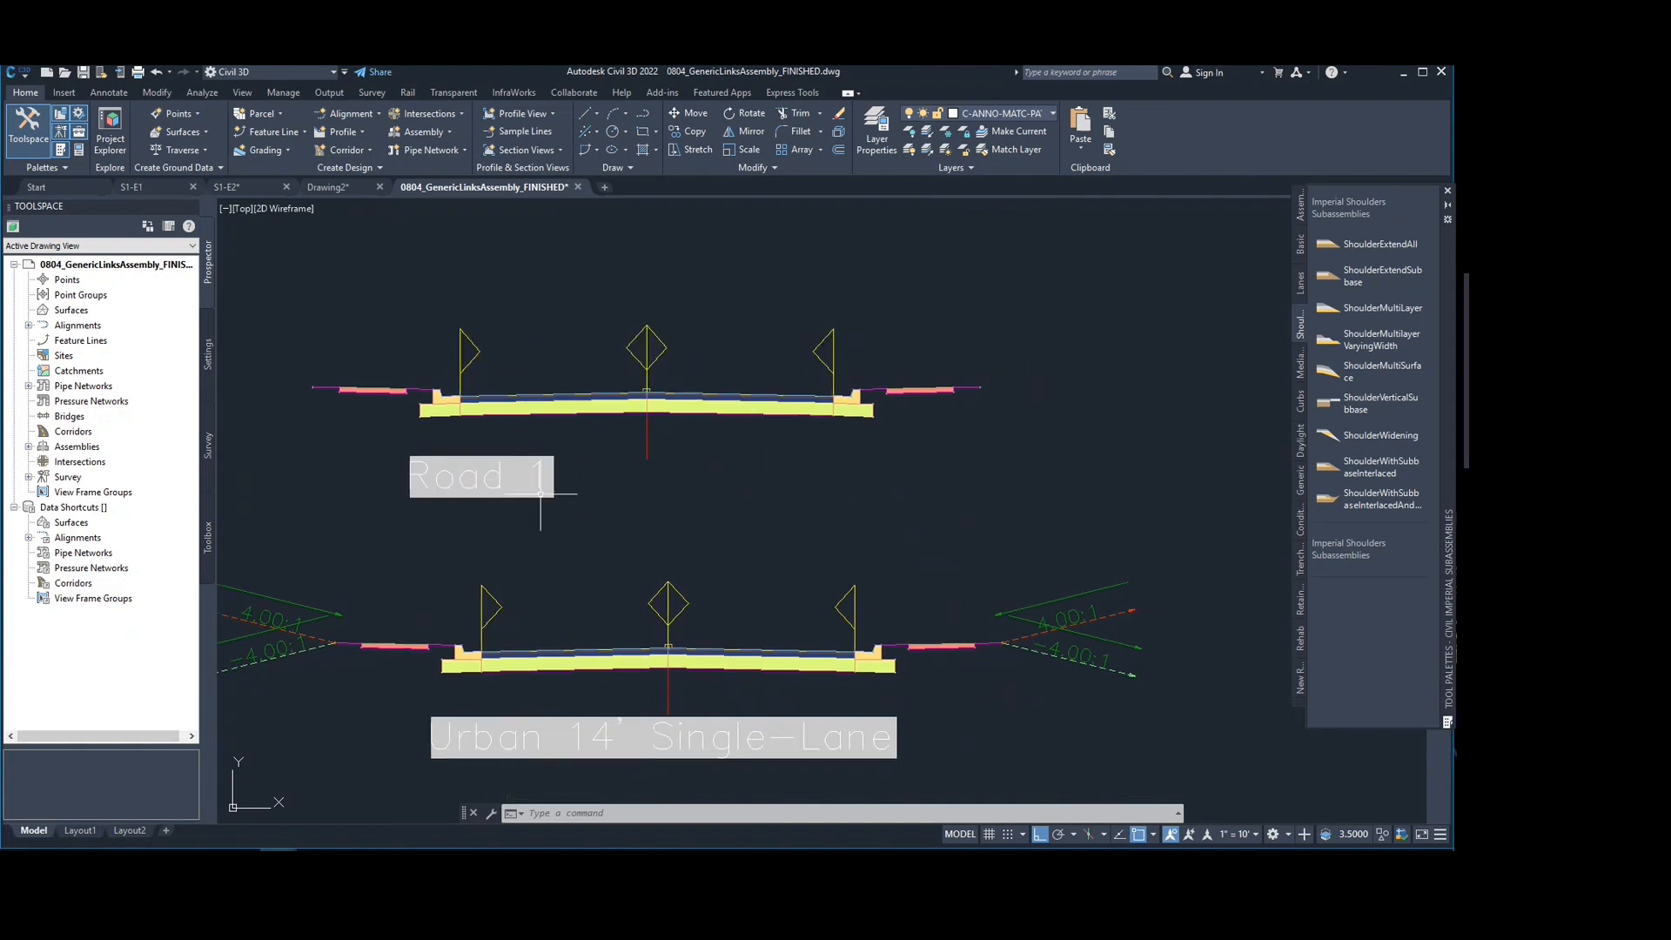
Step: Rename the Road 1 assembly as Road 2 in its assembly properties, and regenerate the drawing to refresh its label
left_click(646, 341)
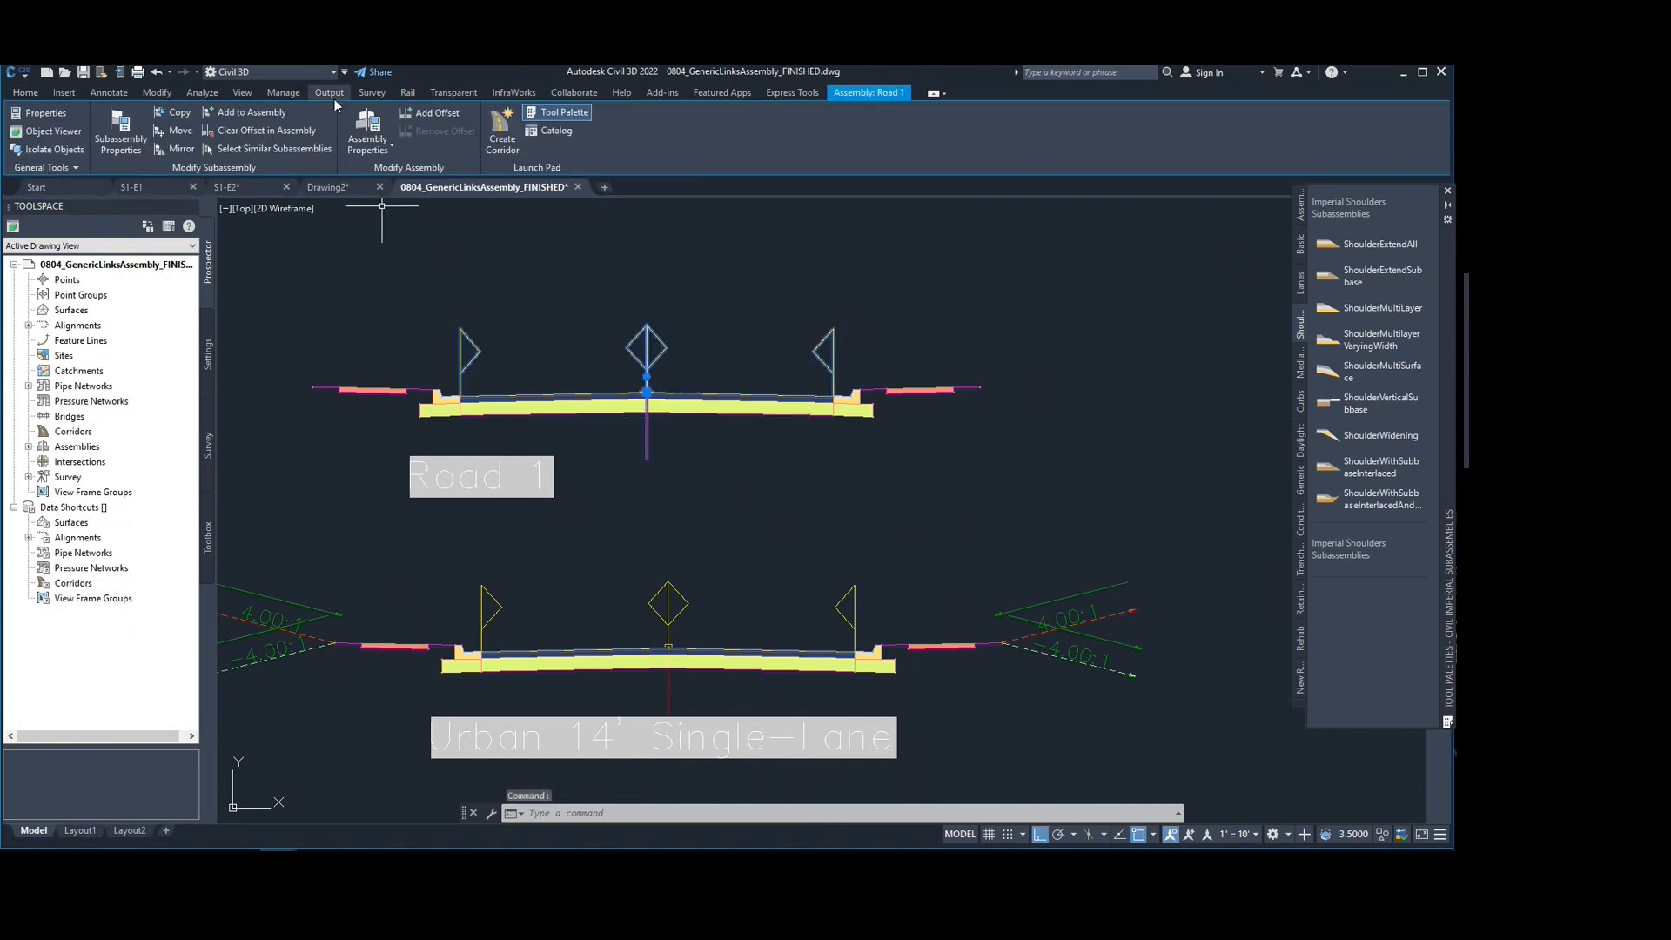
left_click(382, 130)
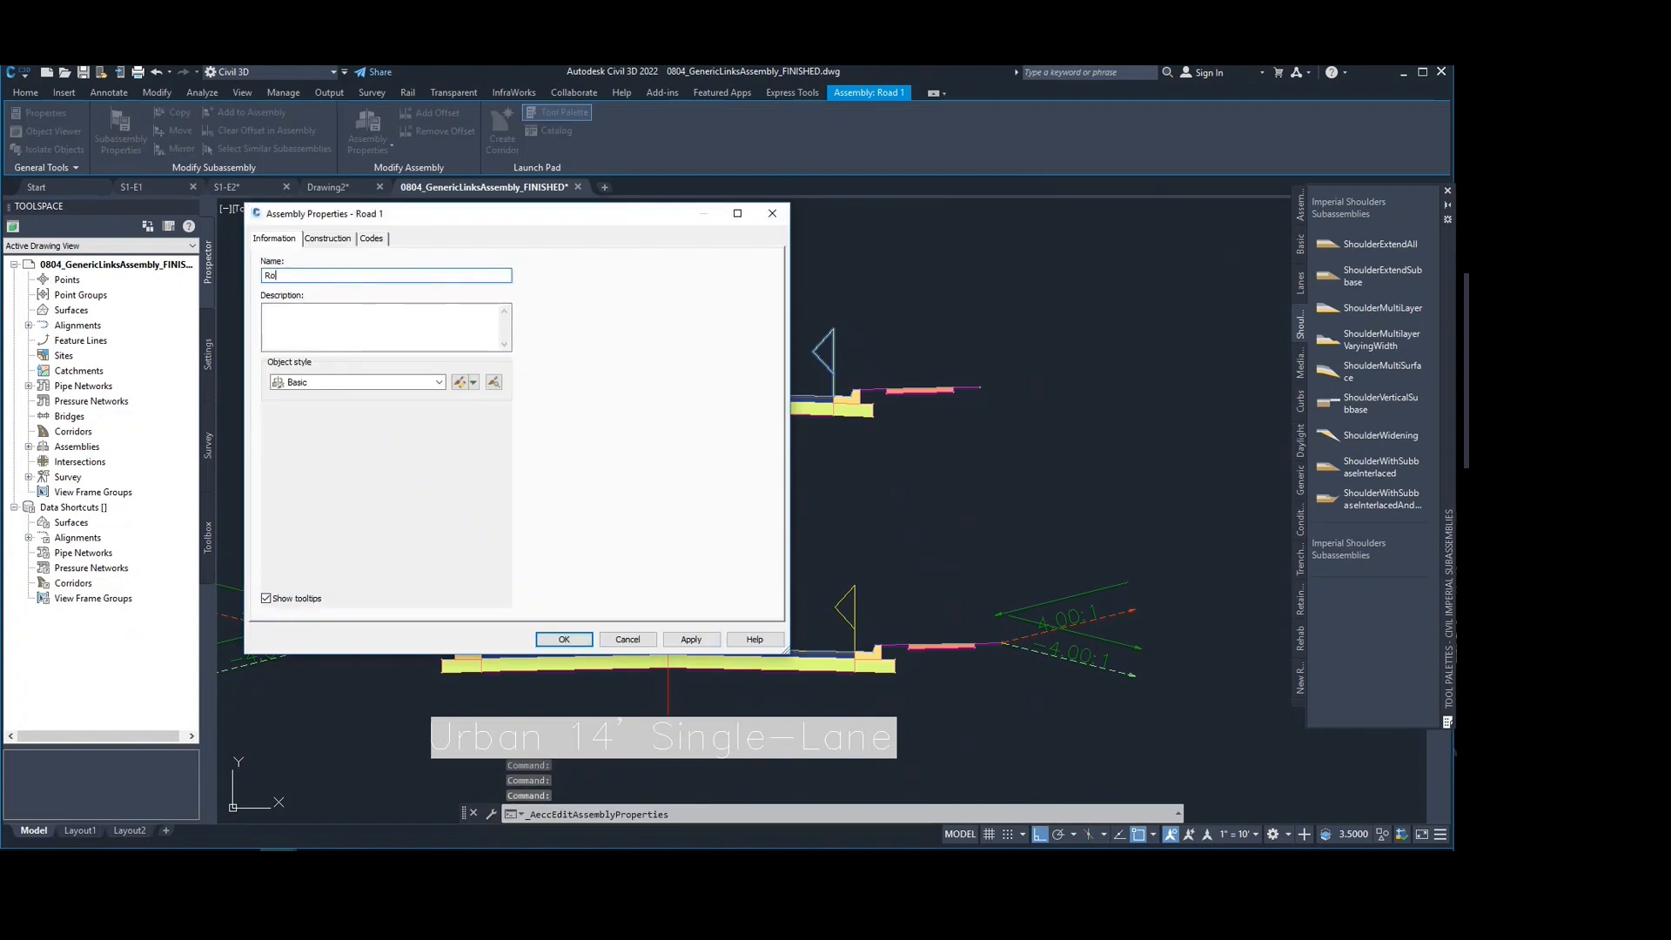
type("Road 2")
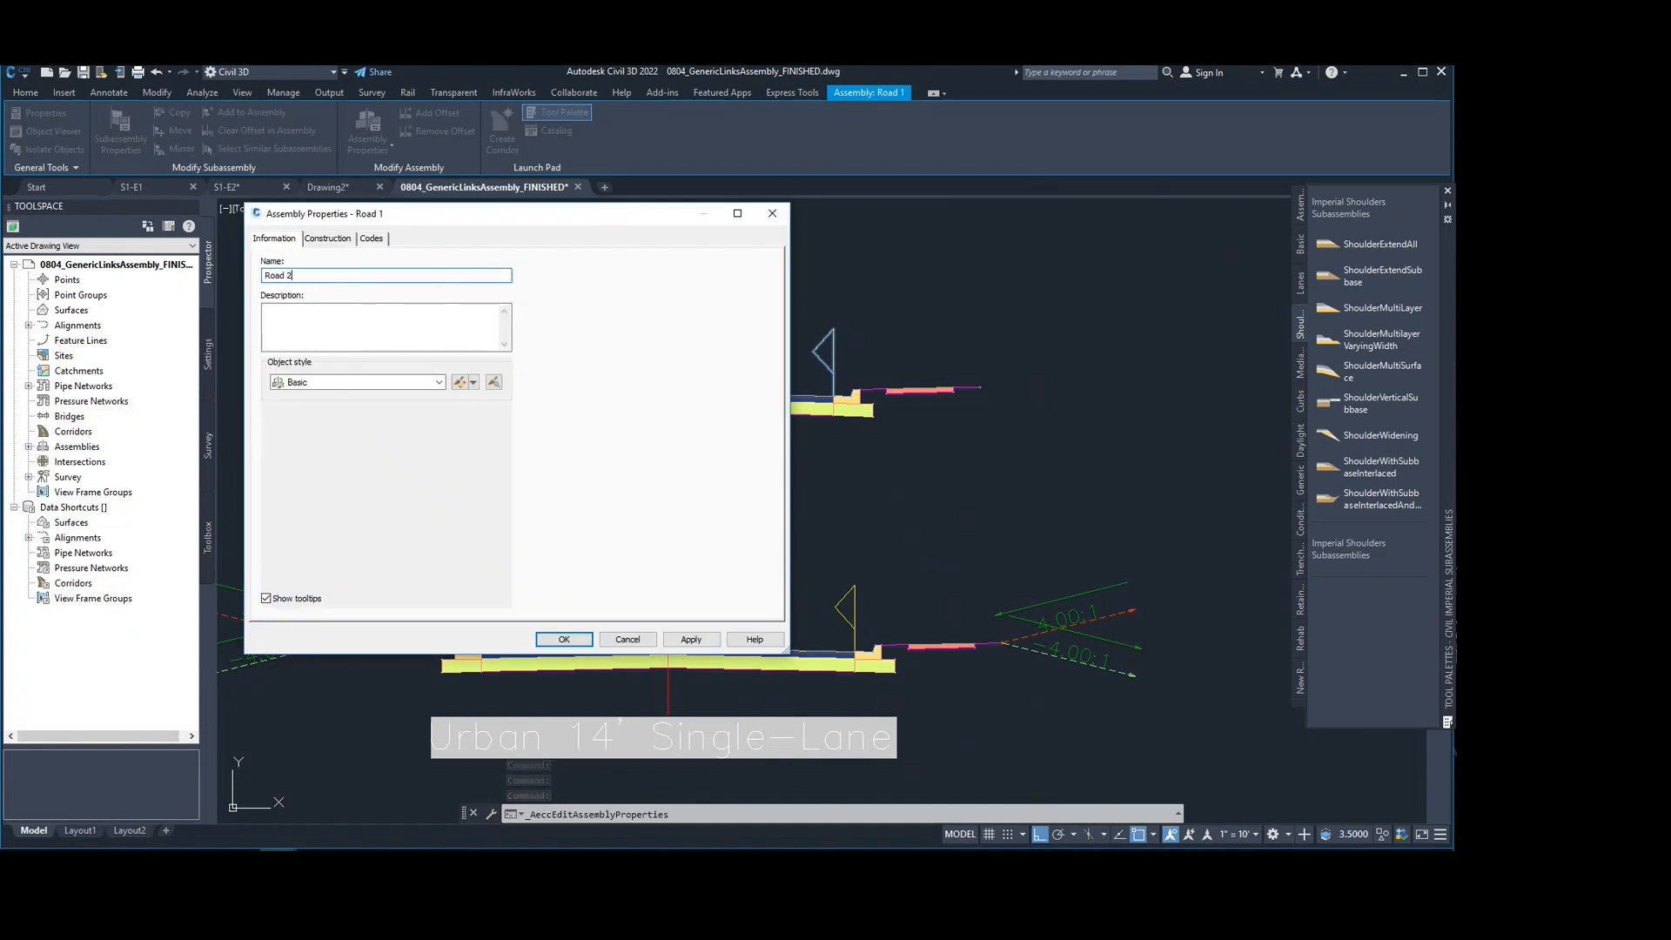
left_click(581, 639)
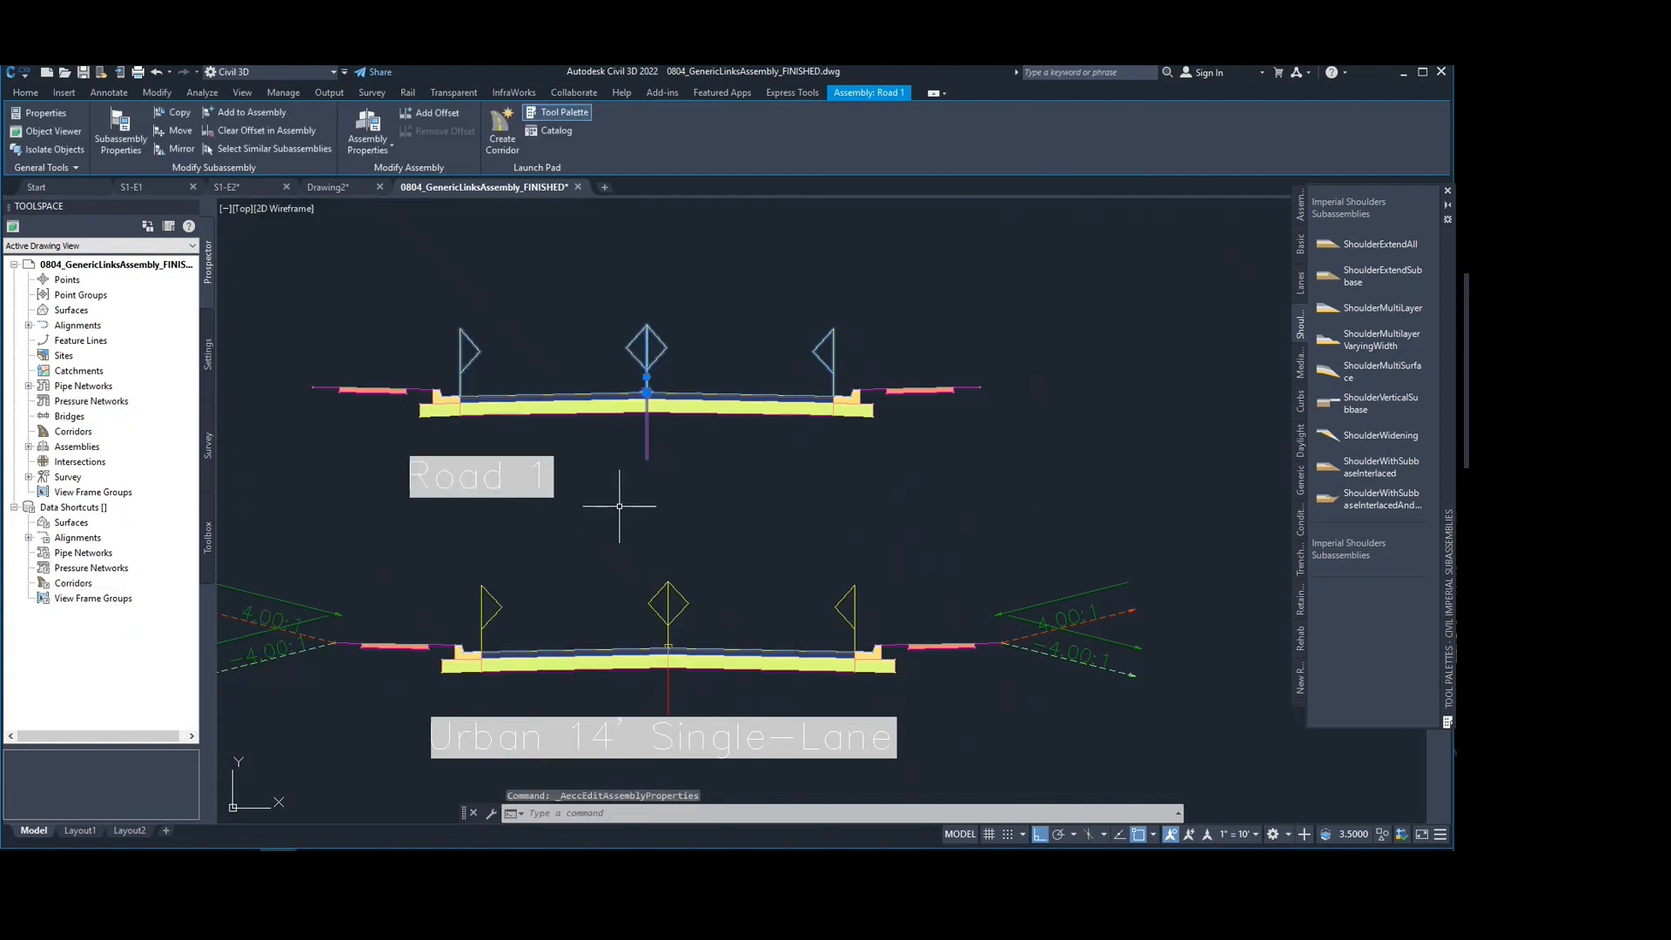
mouse_move(559, 446)
middle_mouse_down()
mouse_move(578, 415)
mouse_move(578, 455)
middle_mouse_up()
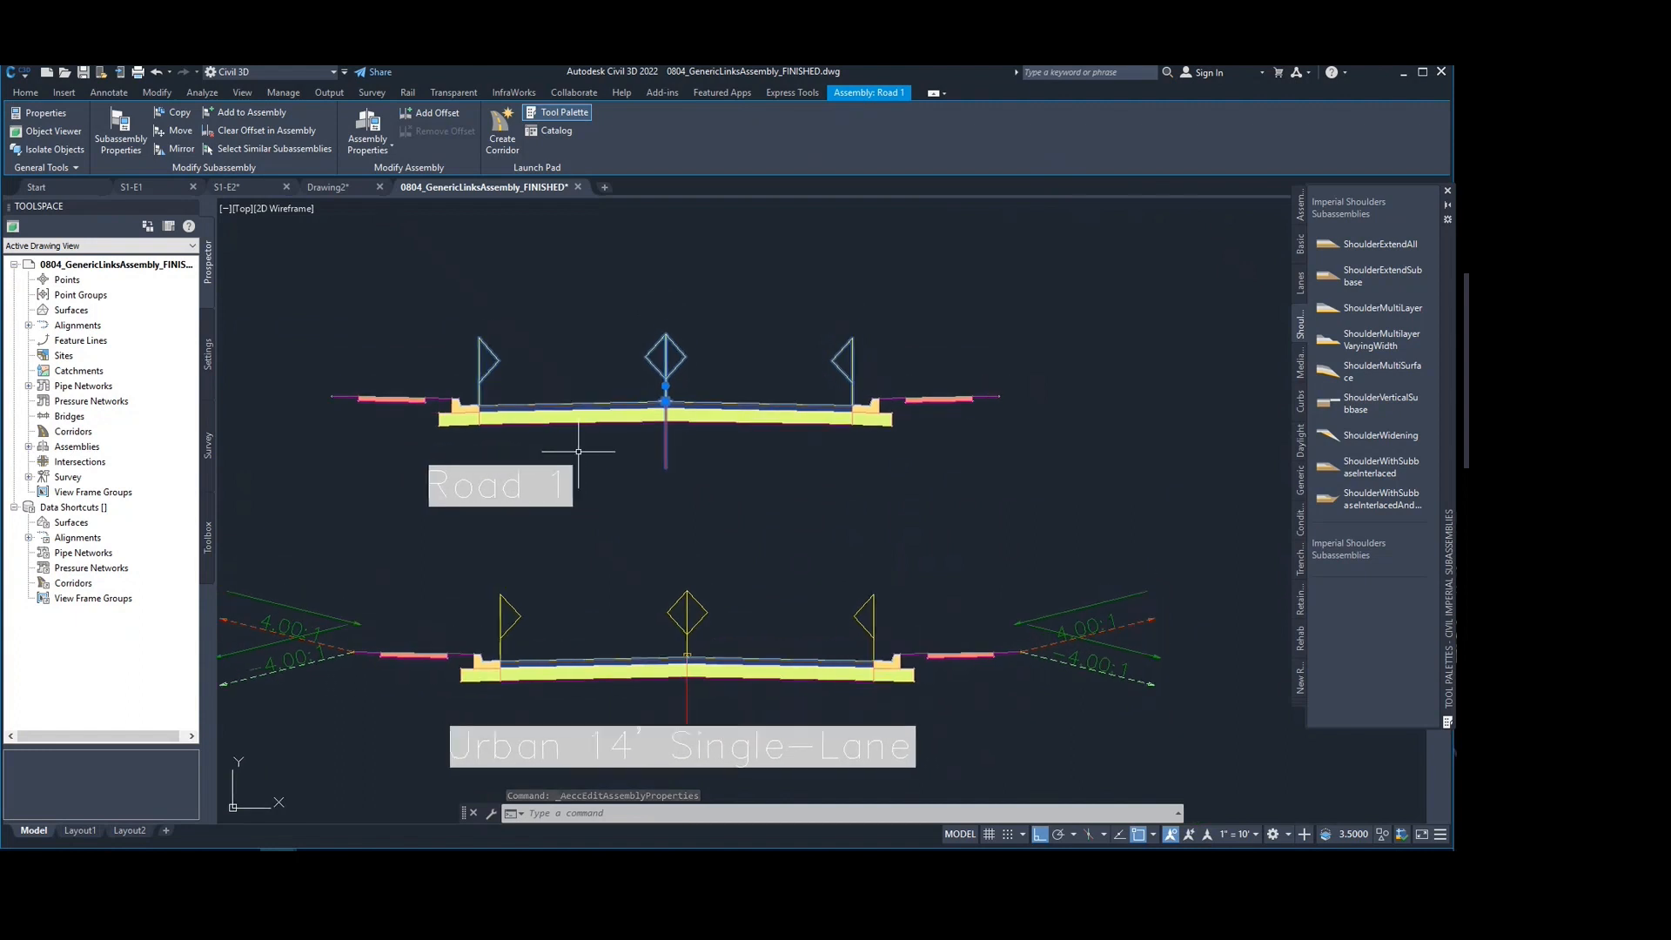
type("R")
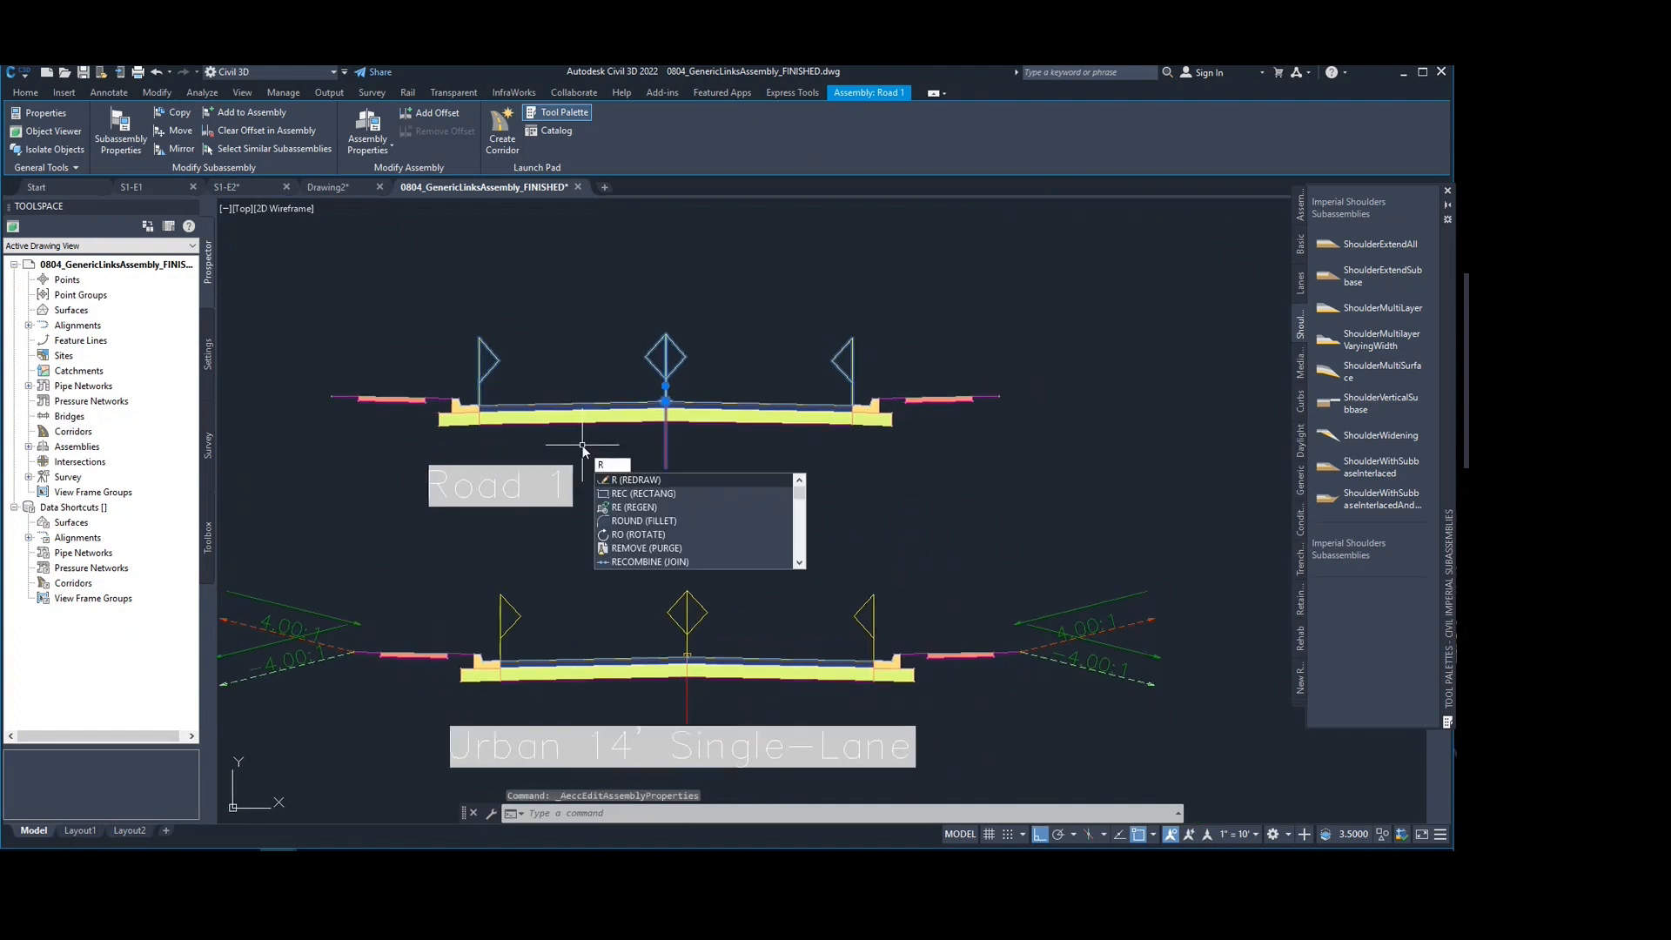
type("E")
key("Return")
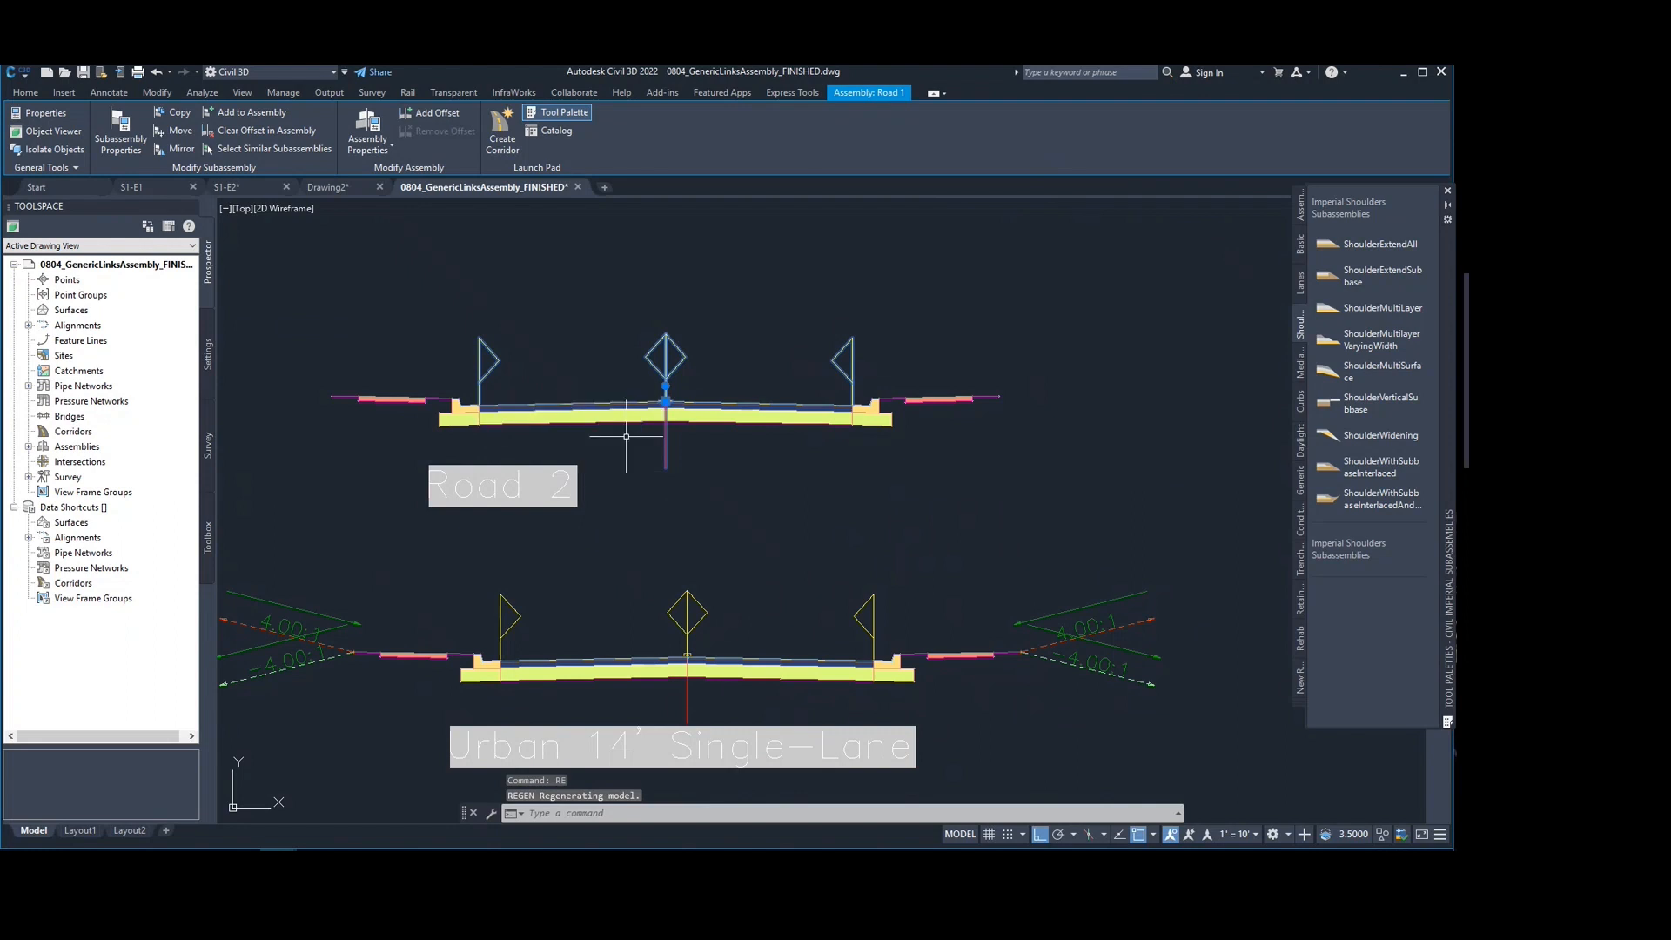
mouse_move(594, 413)
middle_mouse_down()
mouse_move(648, 409)
mouse_move(600, 434)
mouse_move(545, 410)
mouse_move(624, 115)
mouse_move(600, 360)
middle_mouse_up()
key("Escape")
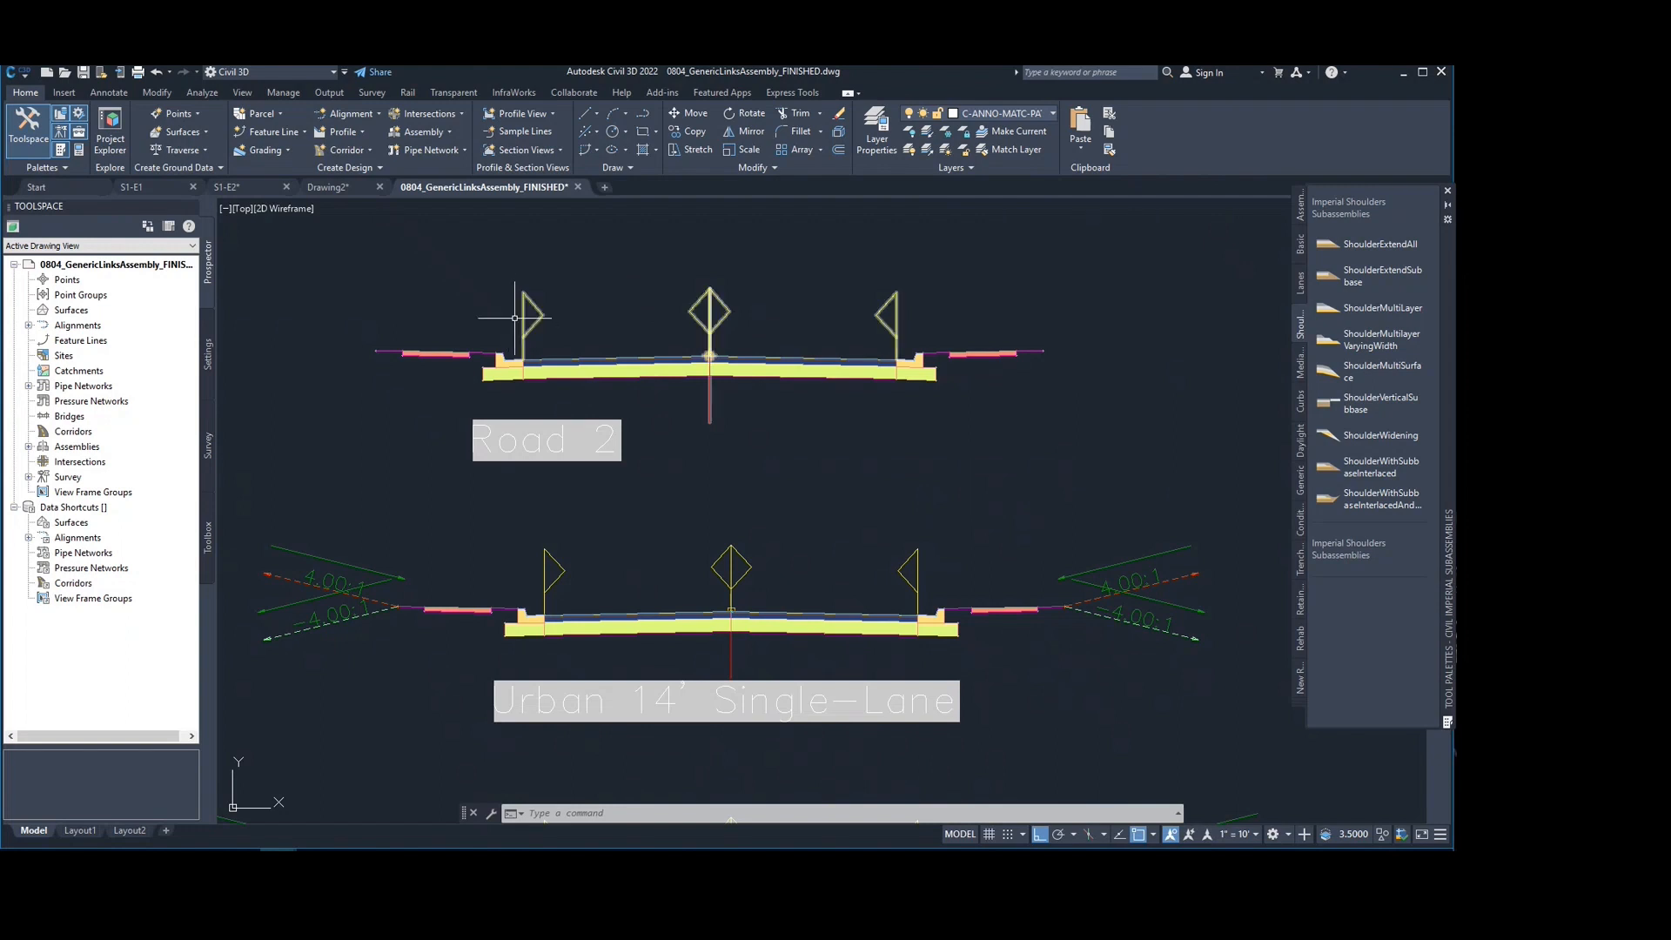
Step: Attach a DaylightInsideROW subassembly to the outer end of the Road 2 assembly's right side
mouse_move(486, 317)
middle_mouse_down()
mouse_move(437, 302)
mouse_move(589, 335)
middle_mouse_up()
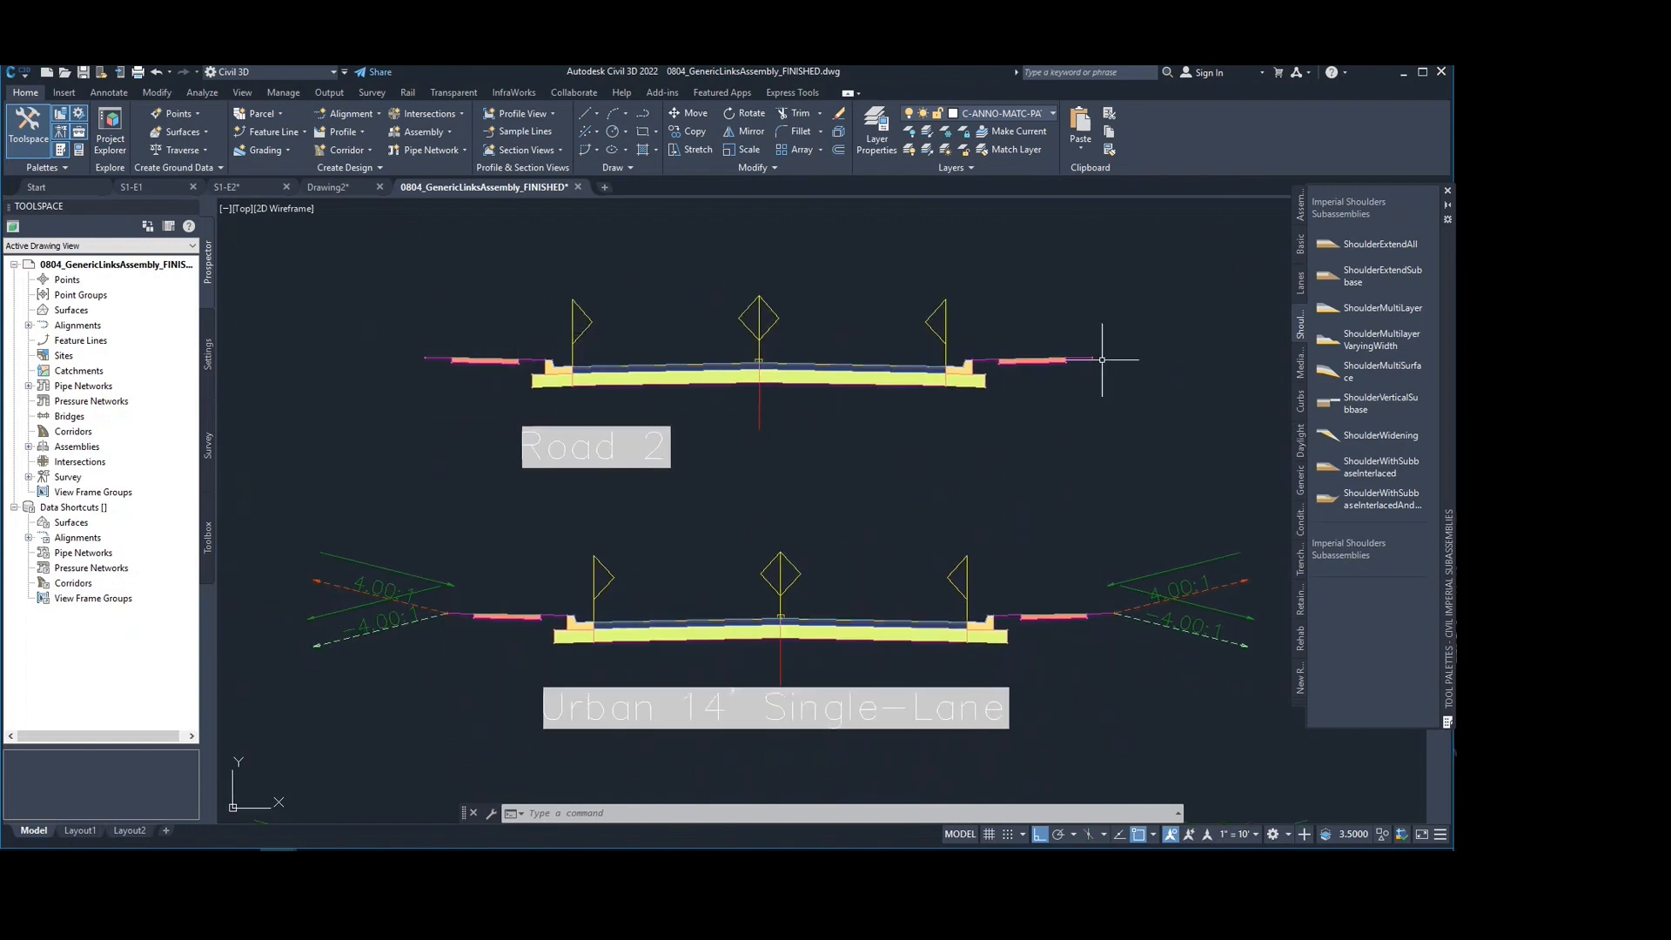
middle_click_drag(1068, 350, 1010, 360)
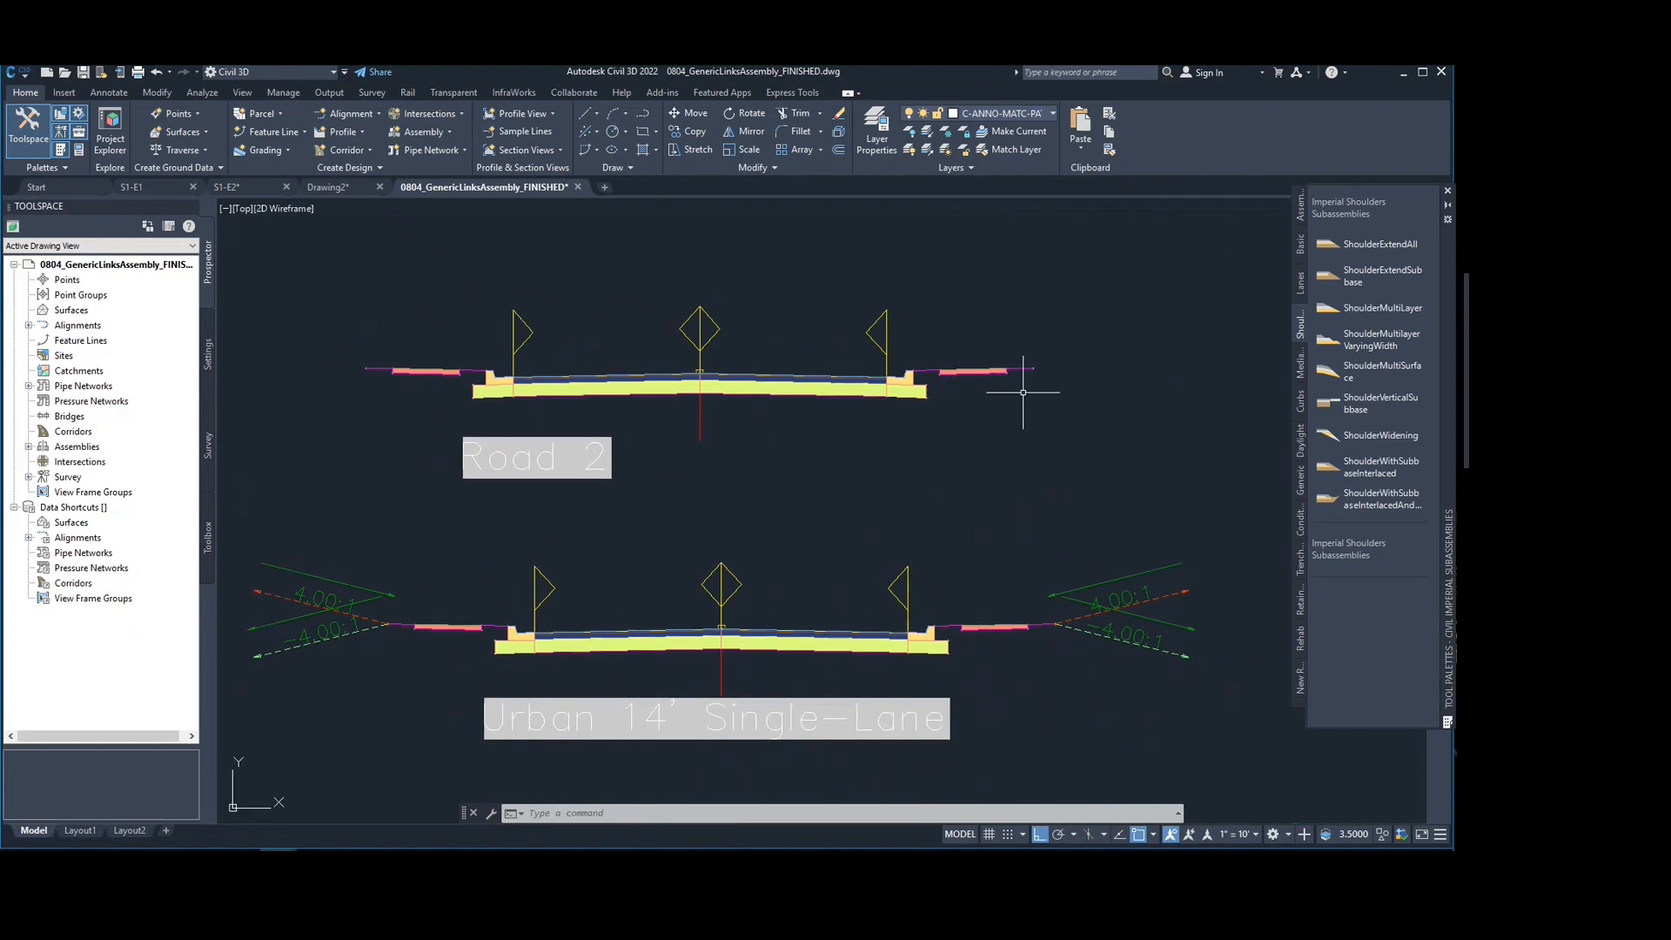
key("Escape")
key("Escape")
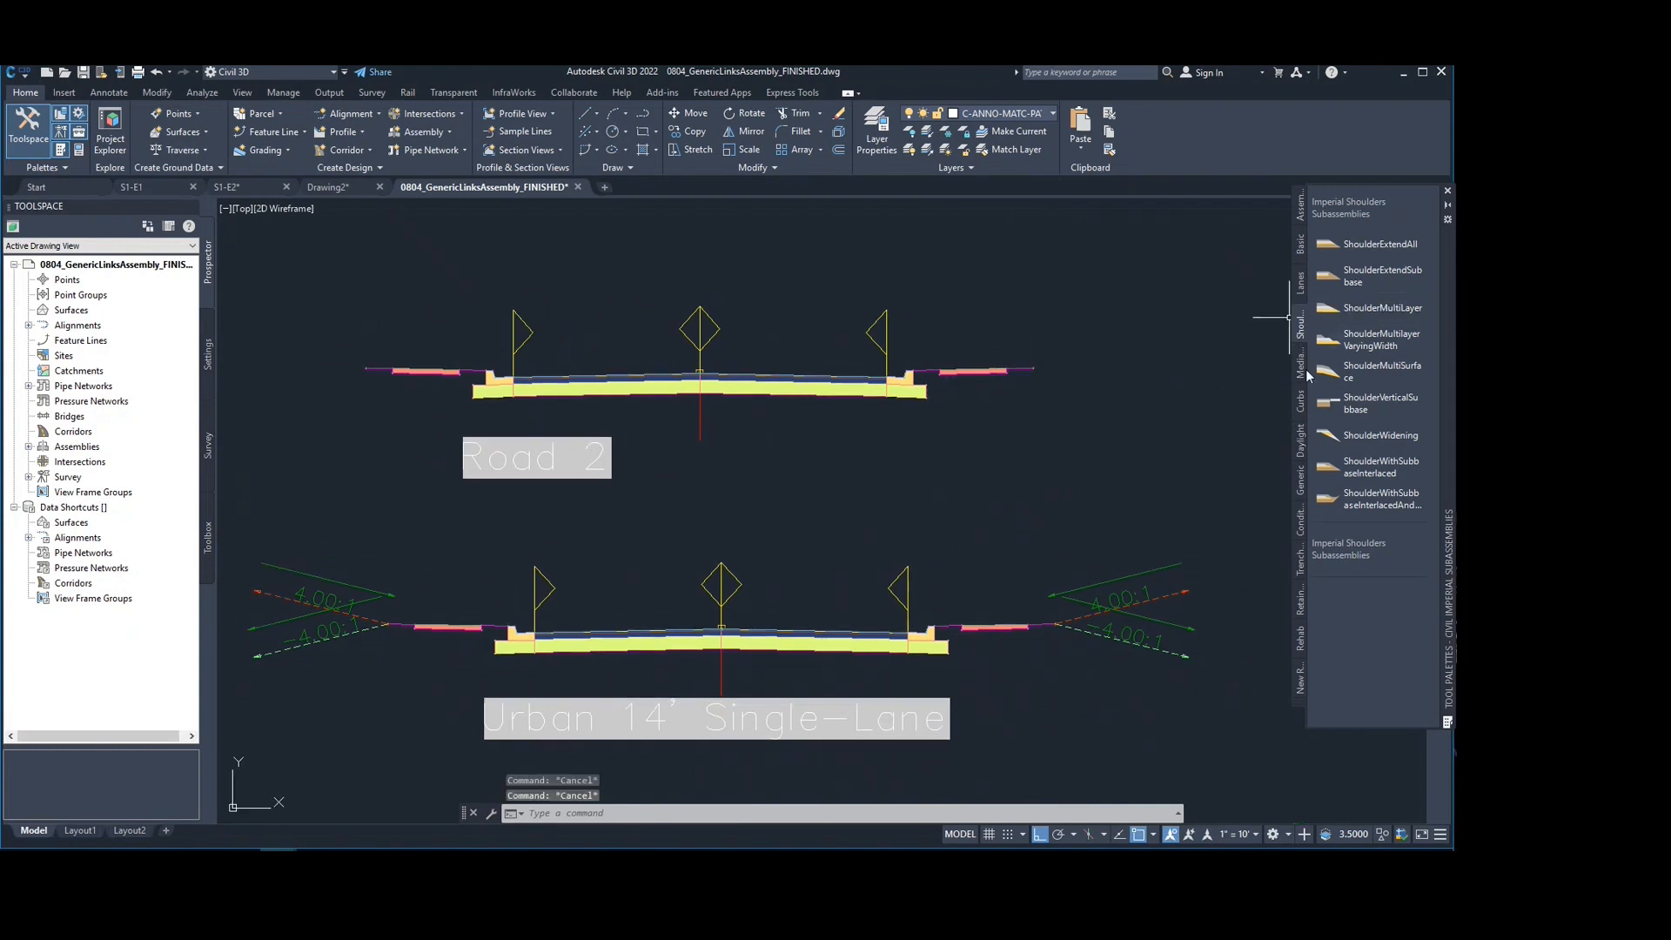
left_click(1301, 442)
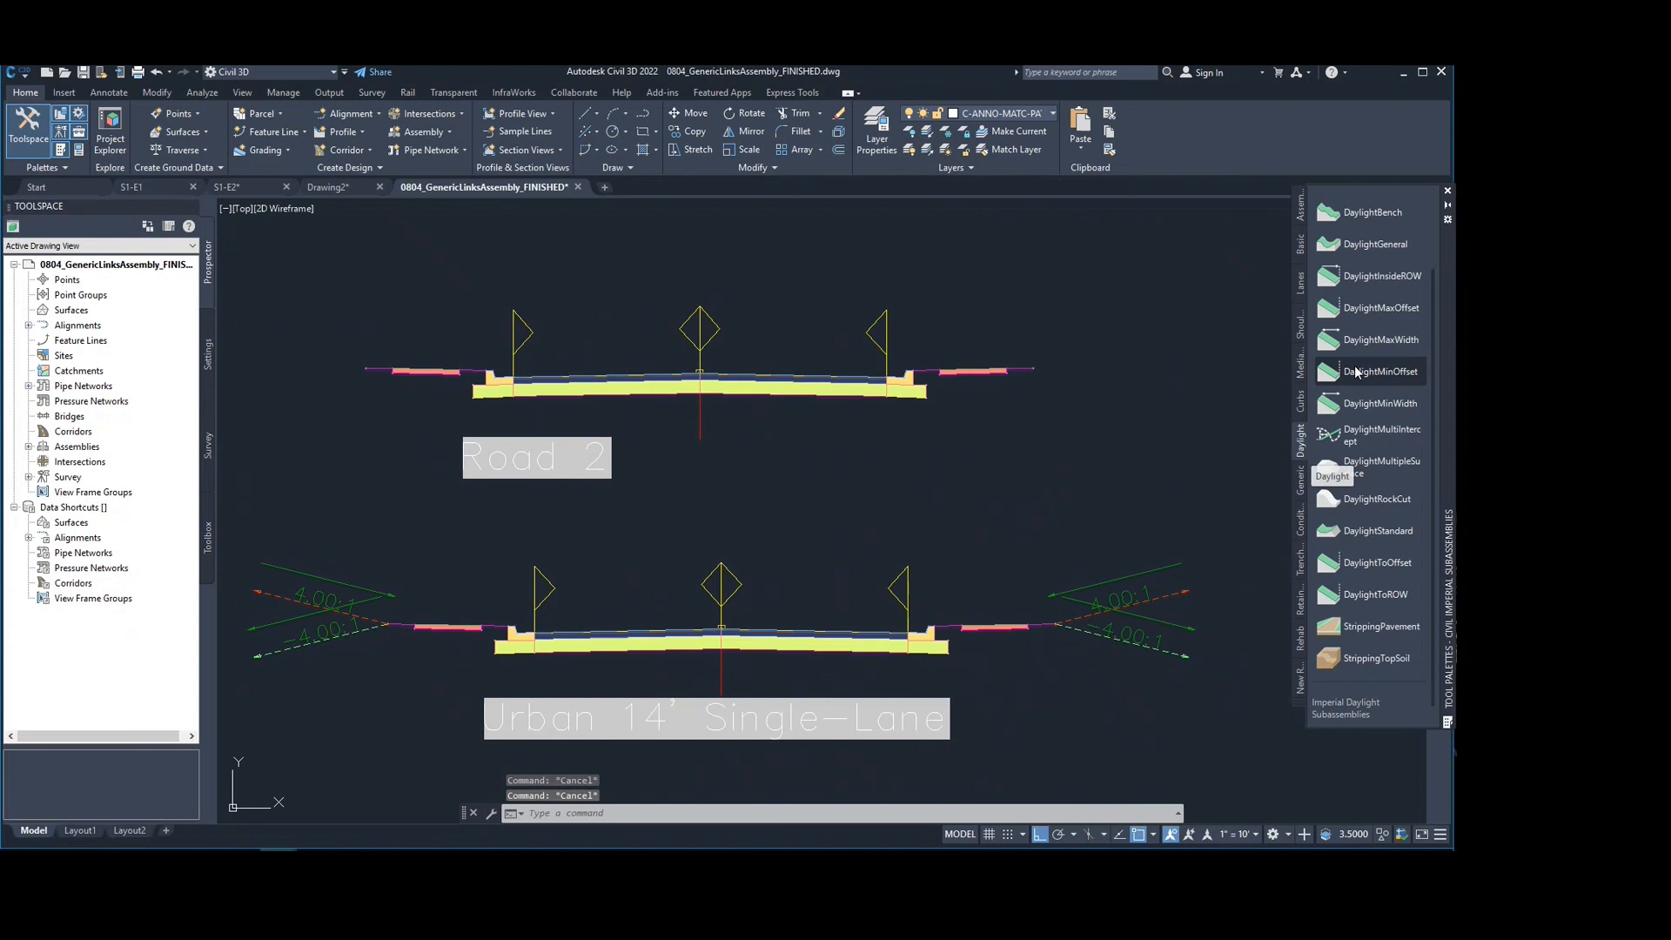
left_click(1411, 278)
scroll(1031, 365, "up", 5)
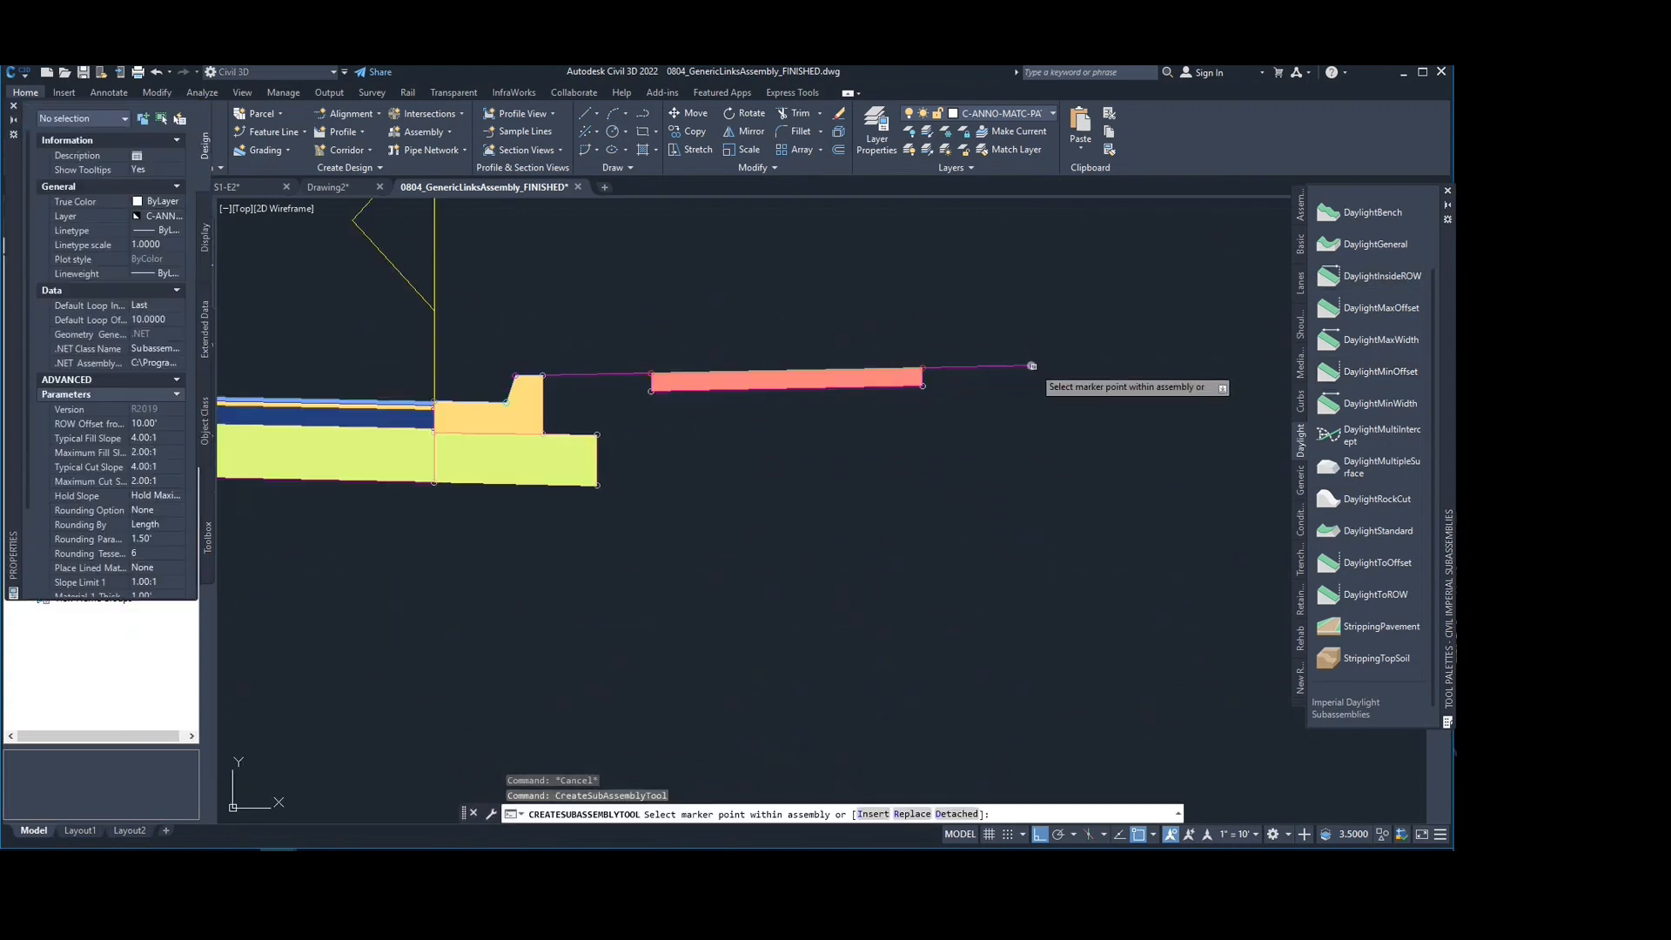
scroll(1031, 365, "up", 2)
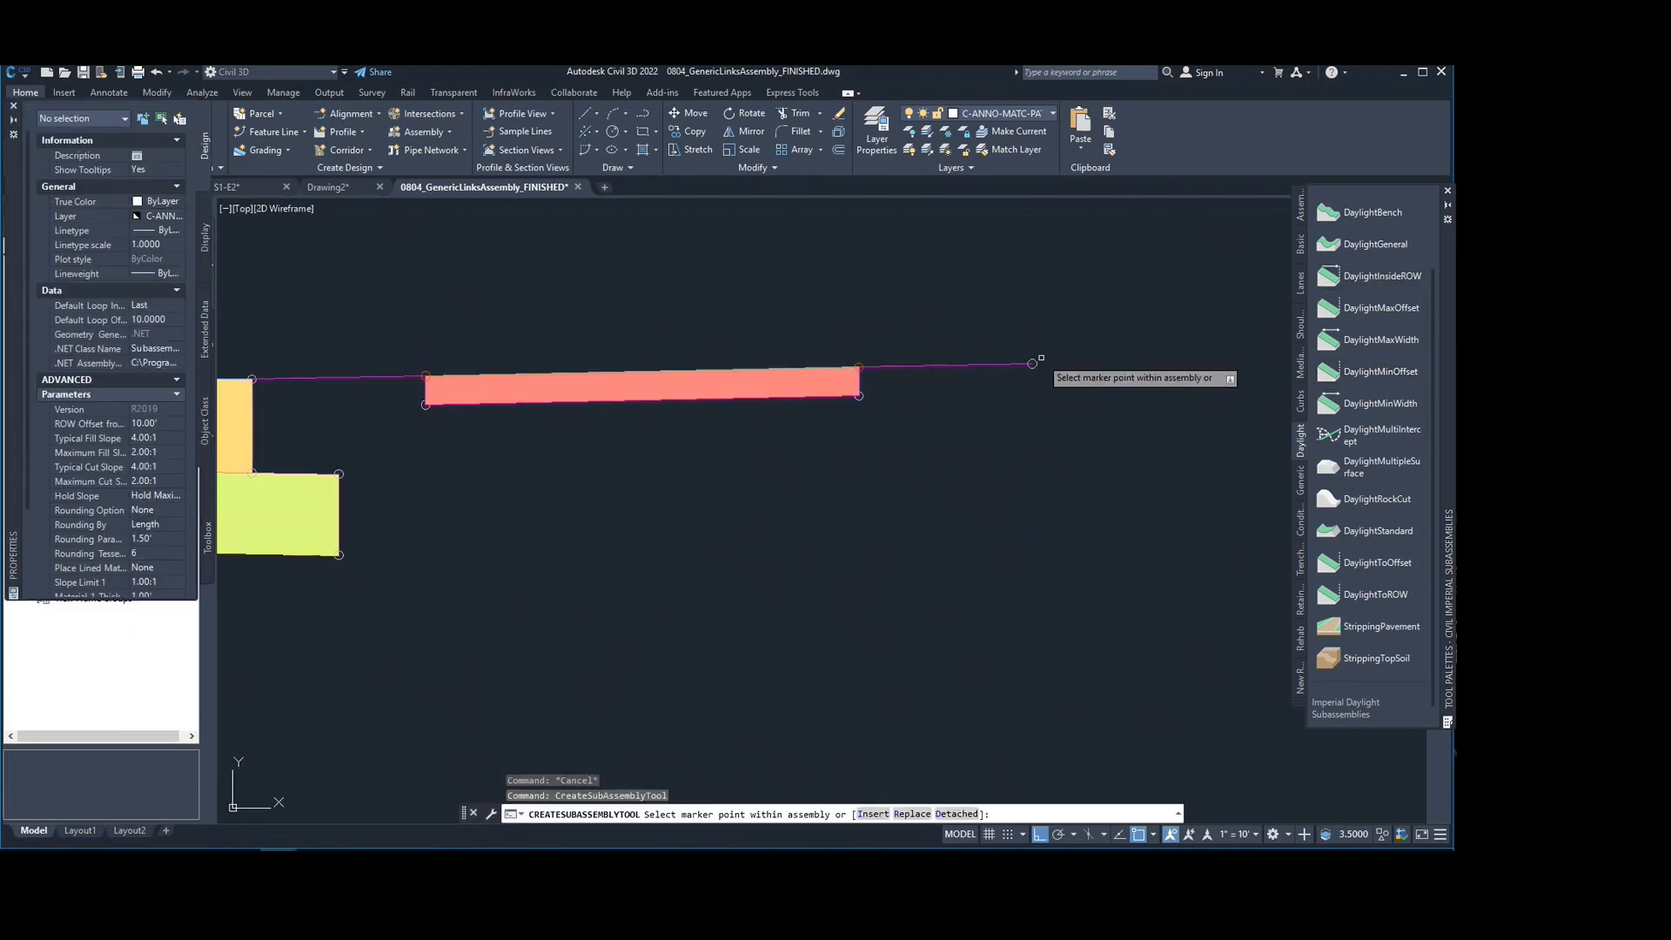
Step: Attach a DaylightInsideROW subassembly to the outer end of the Road 2 assembly's left side, and end the placement command
scroll(1033, 363, "down", 8)
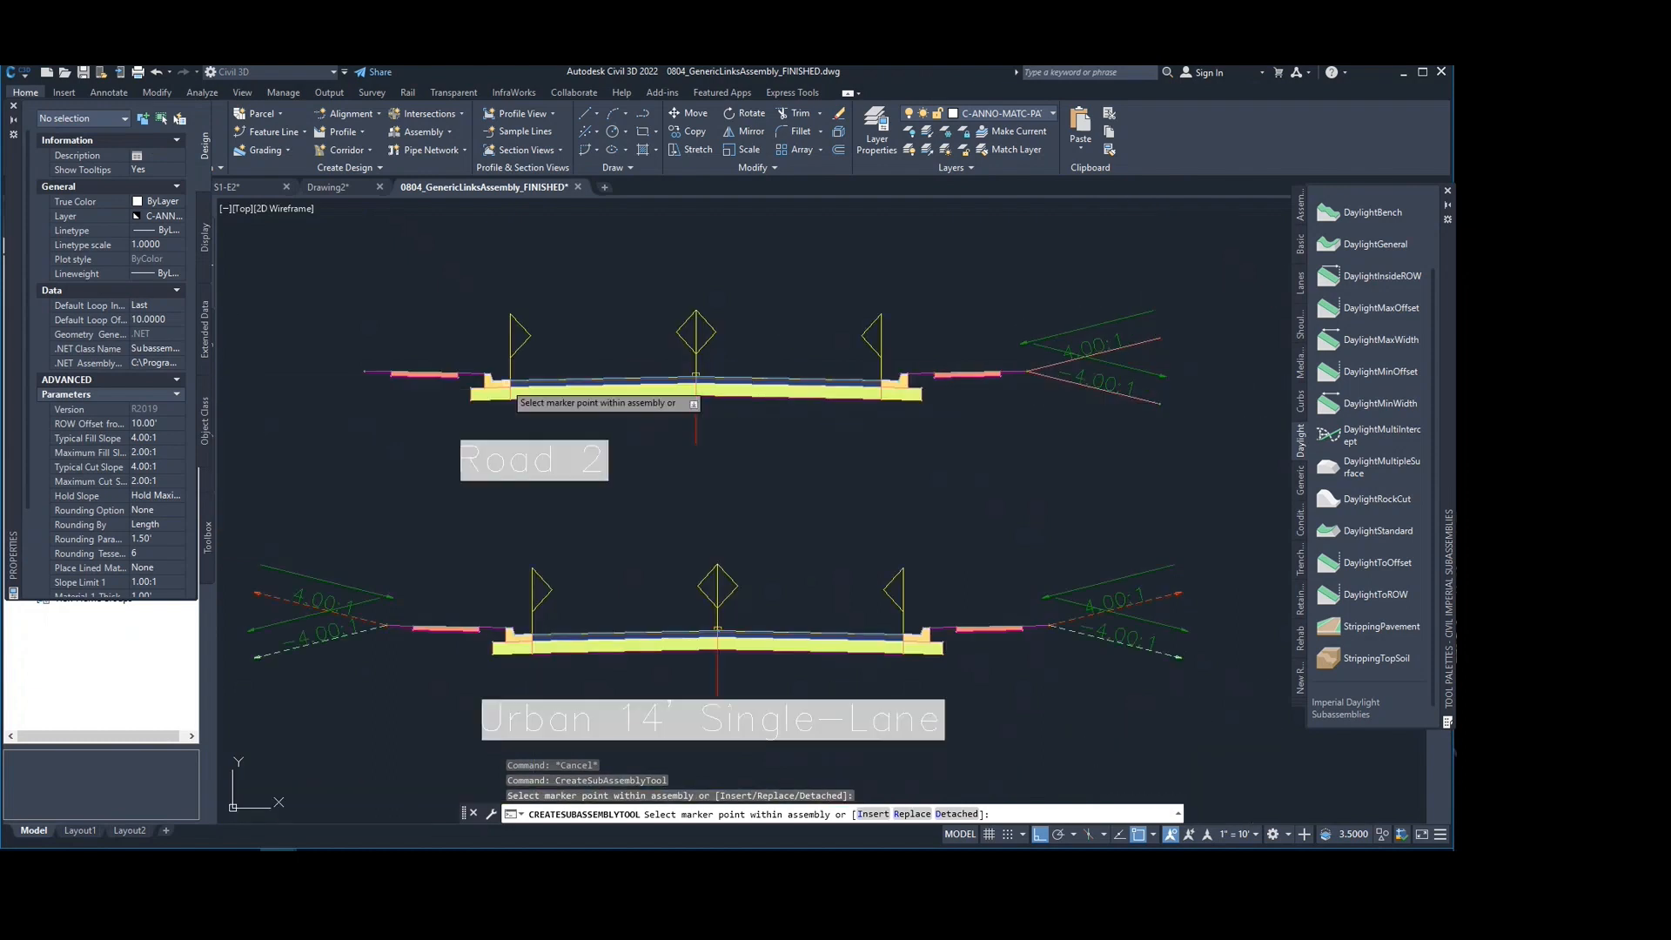
scroll(400, 354, "up", 4)
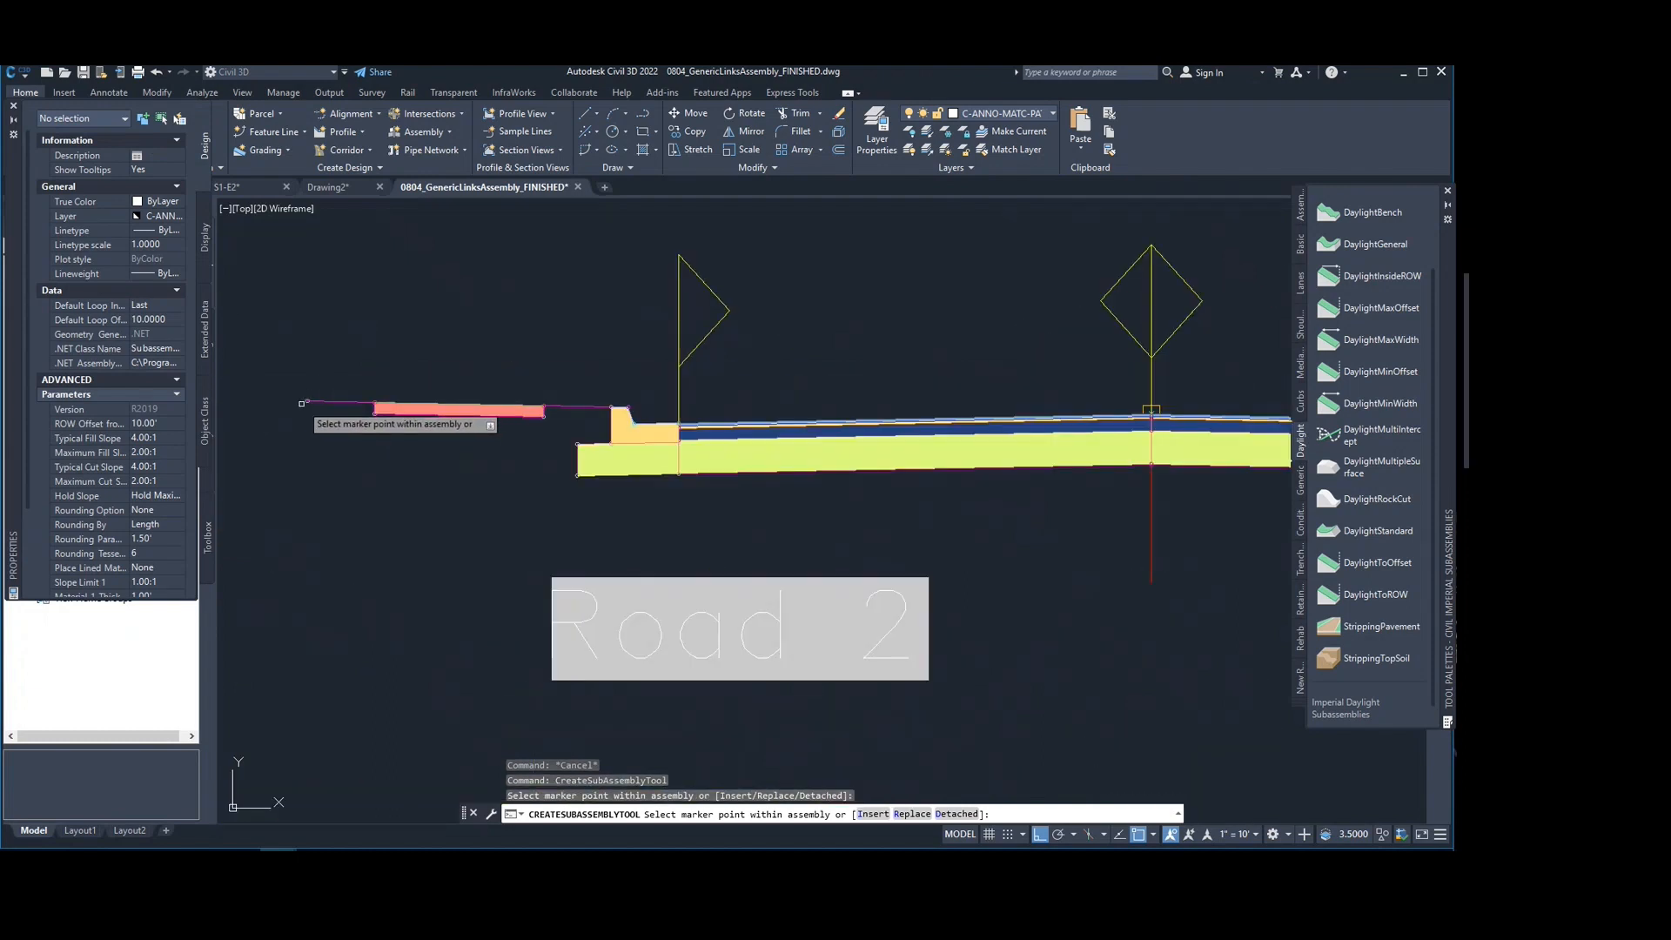
left_click(305, 400)
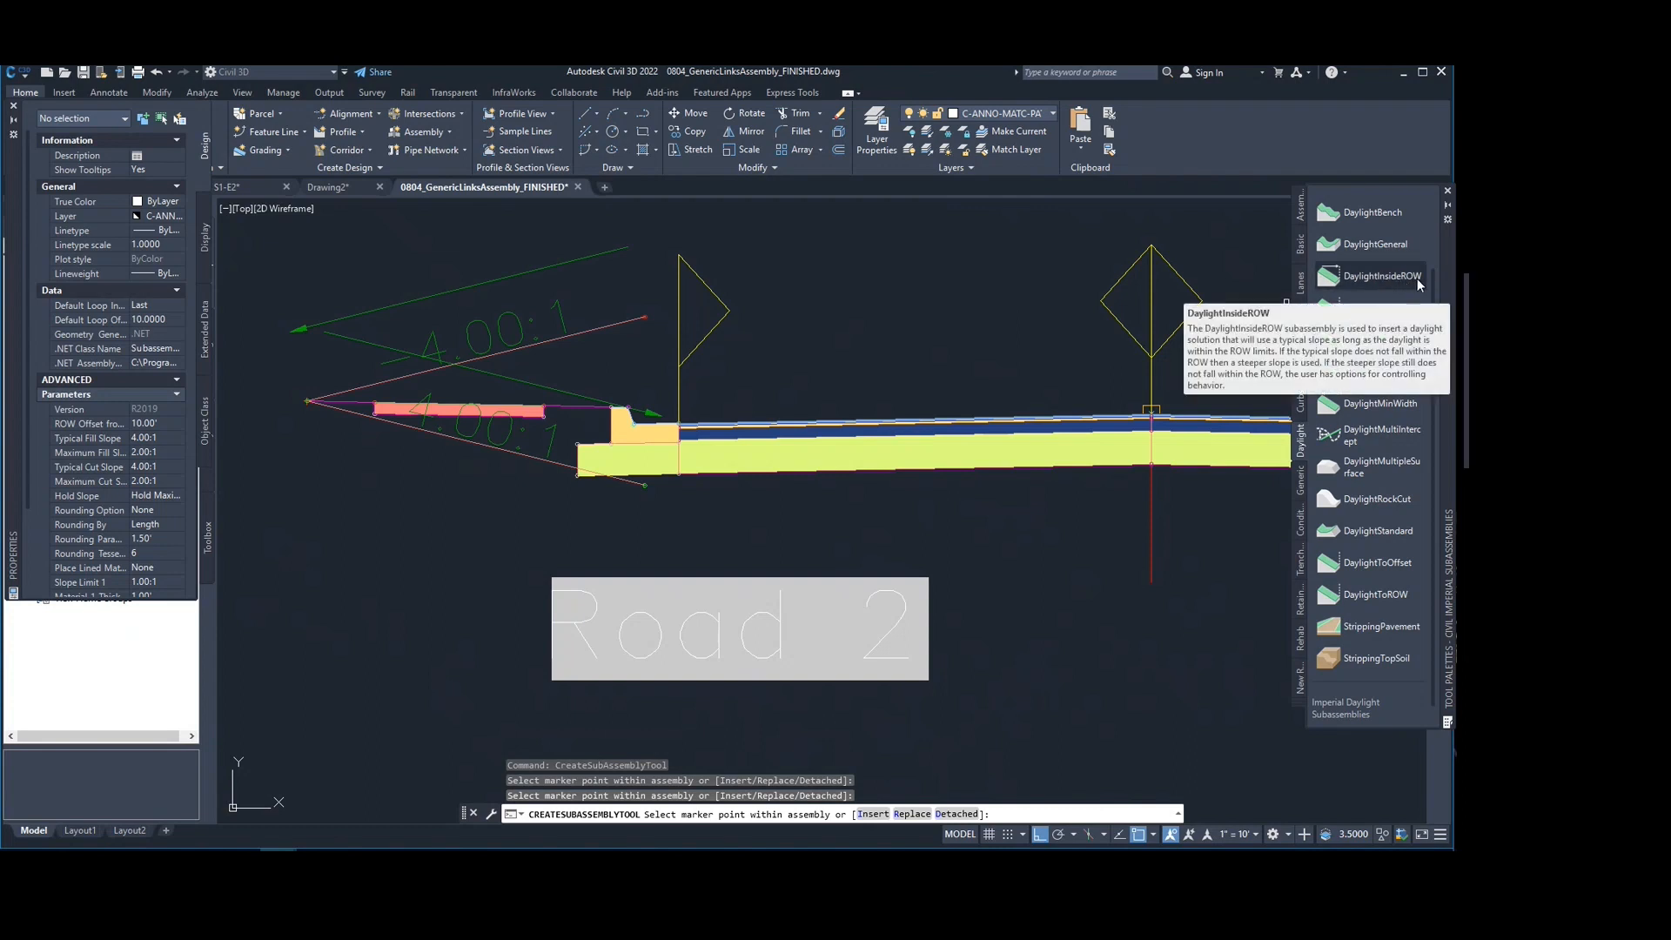
scroll(1036, 372, "down", 3)
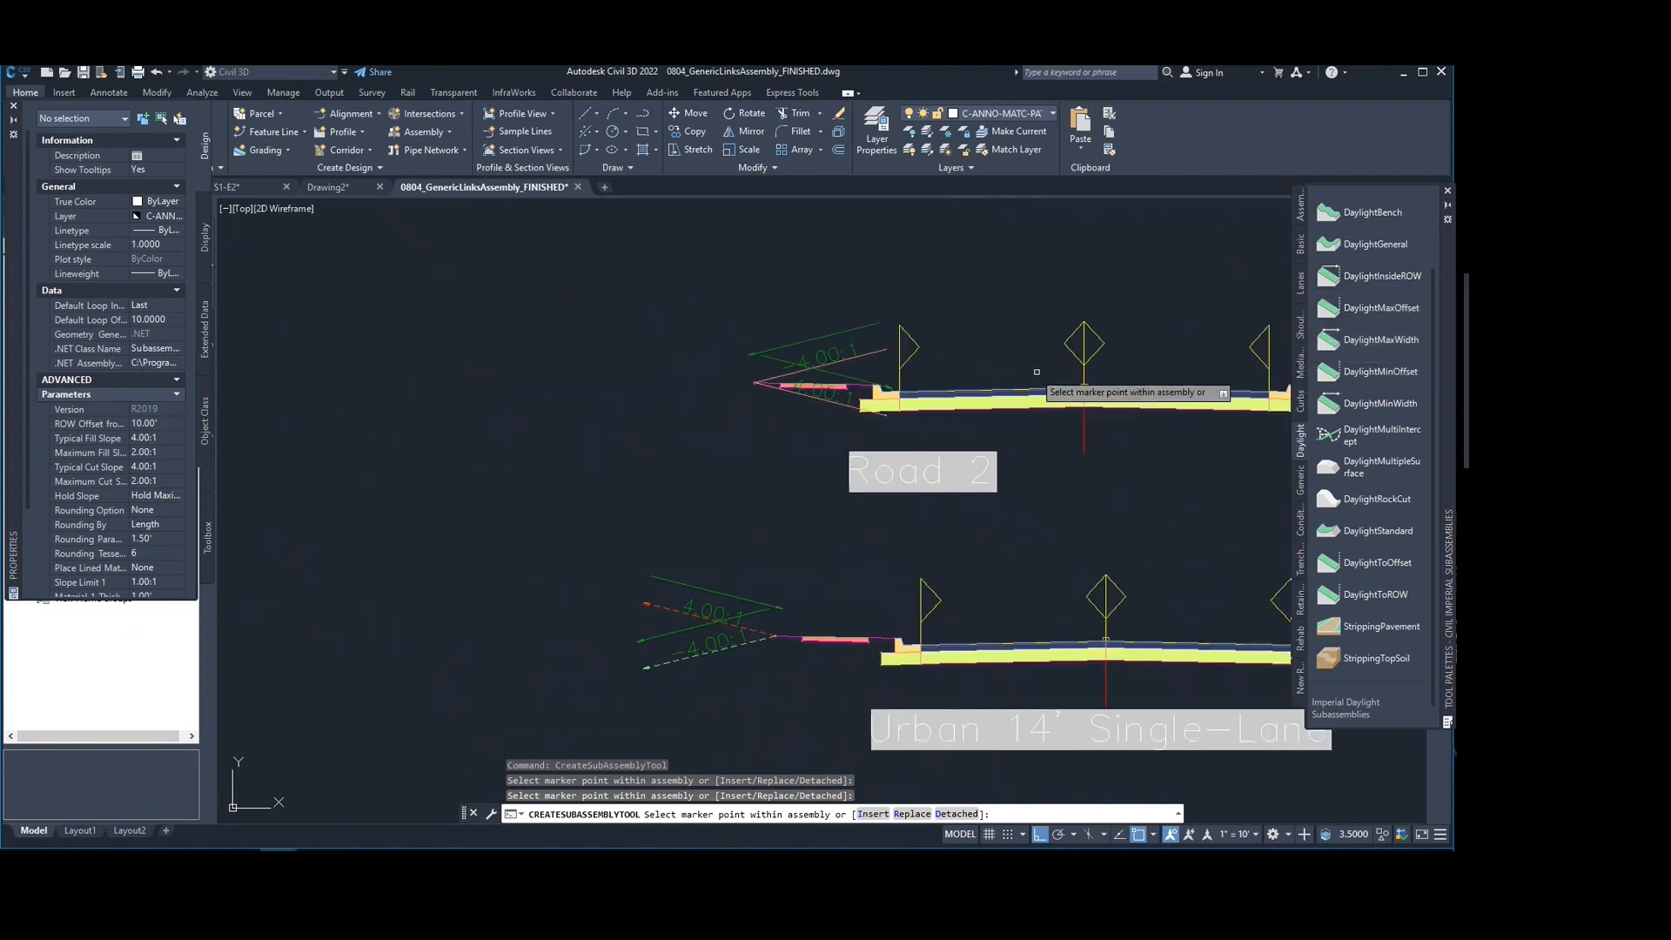
middle_click_drag(1036, 371, 717, 371)
key("Escape")
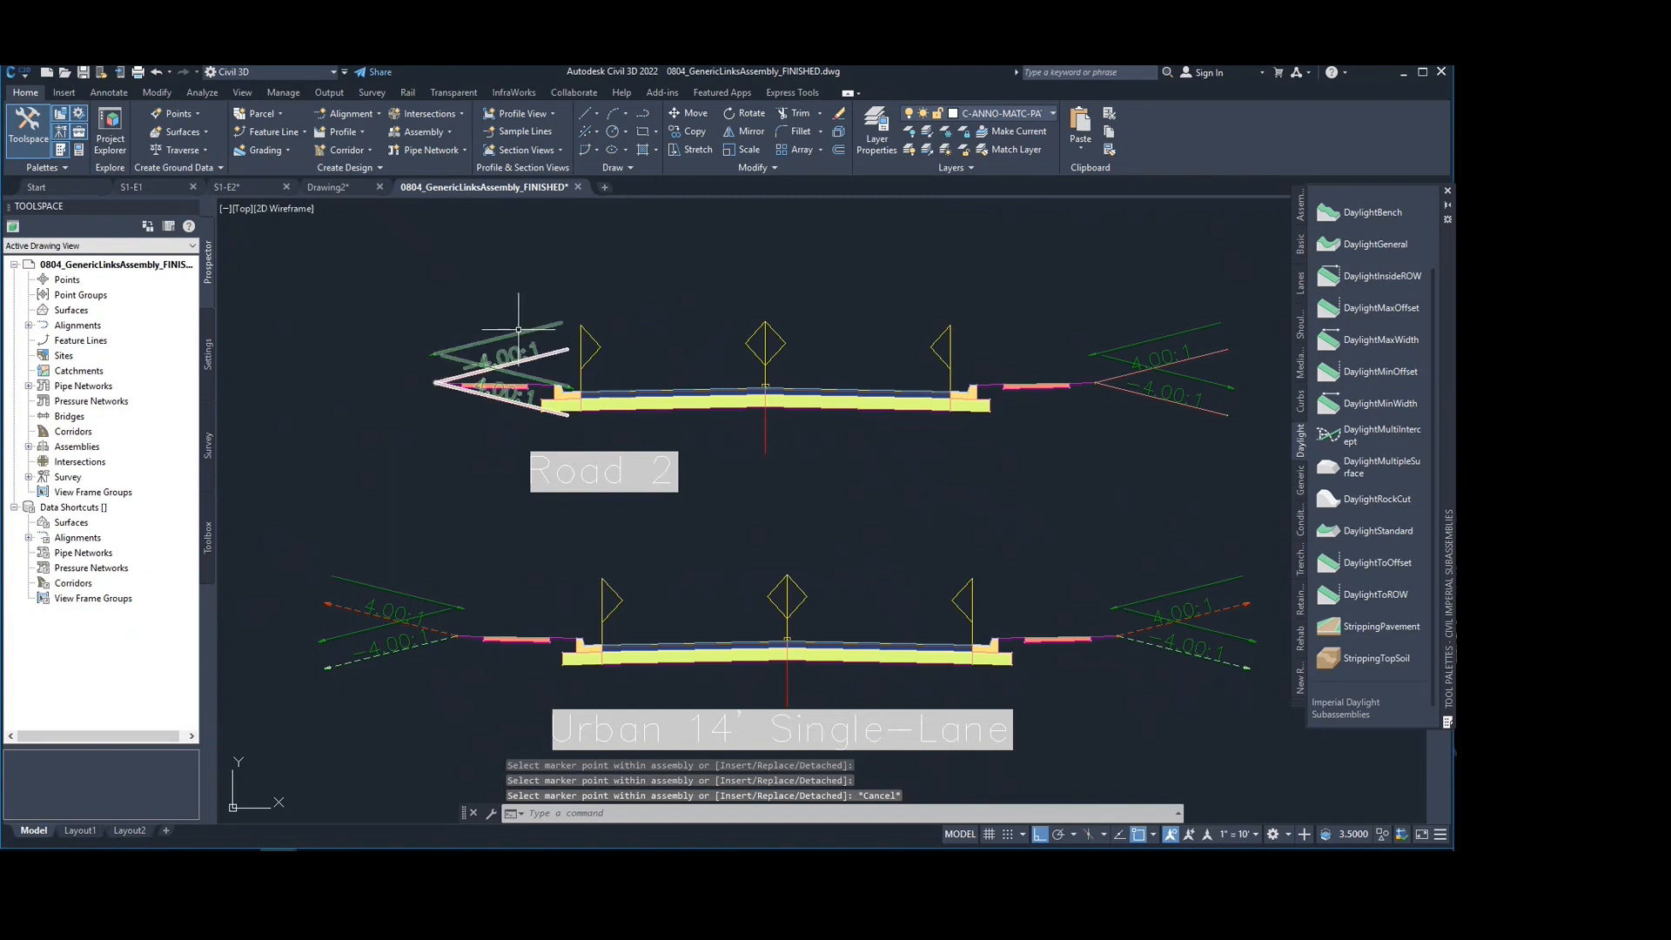
Step: Set the ROW offset of Road 2's left DaylightInsideROW subassembly to -33 ft in its properties
left_click(496, 350)
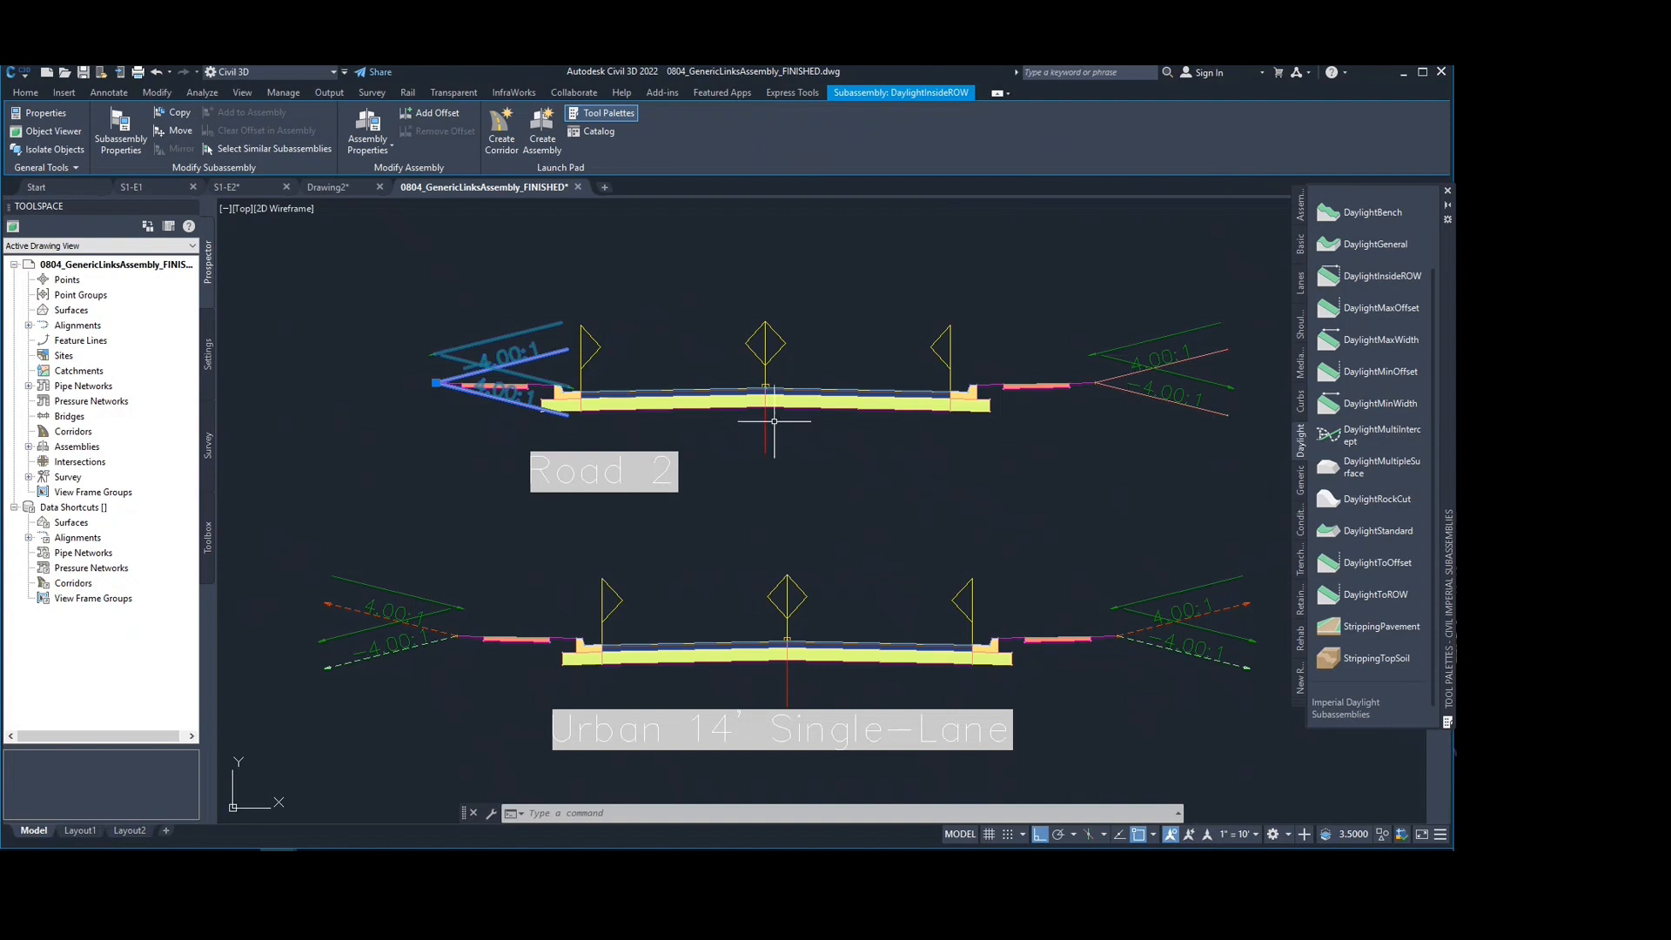
middle_click_drag(582, 412, 709, 403)
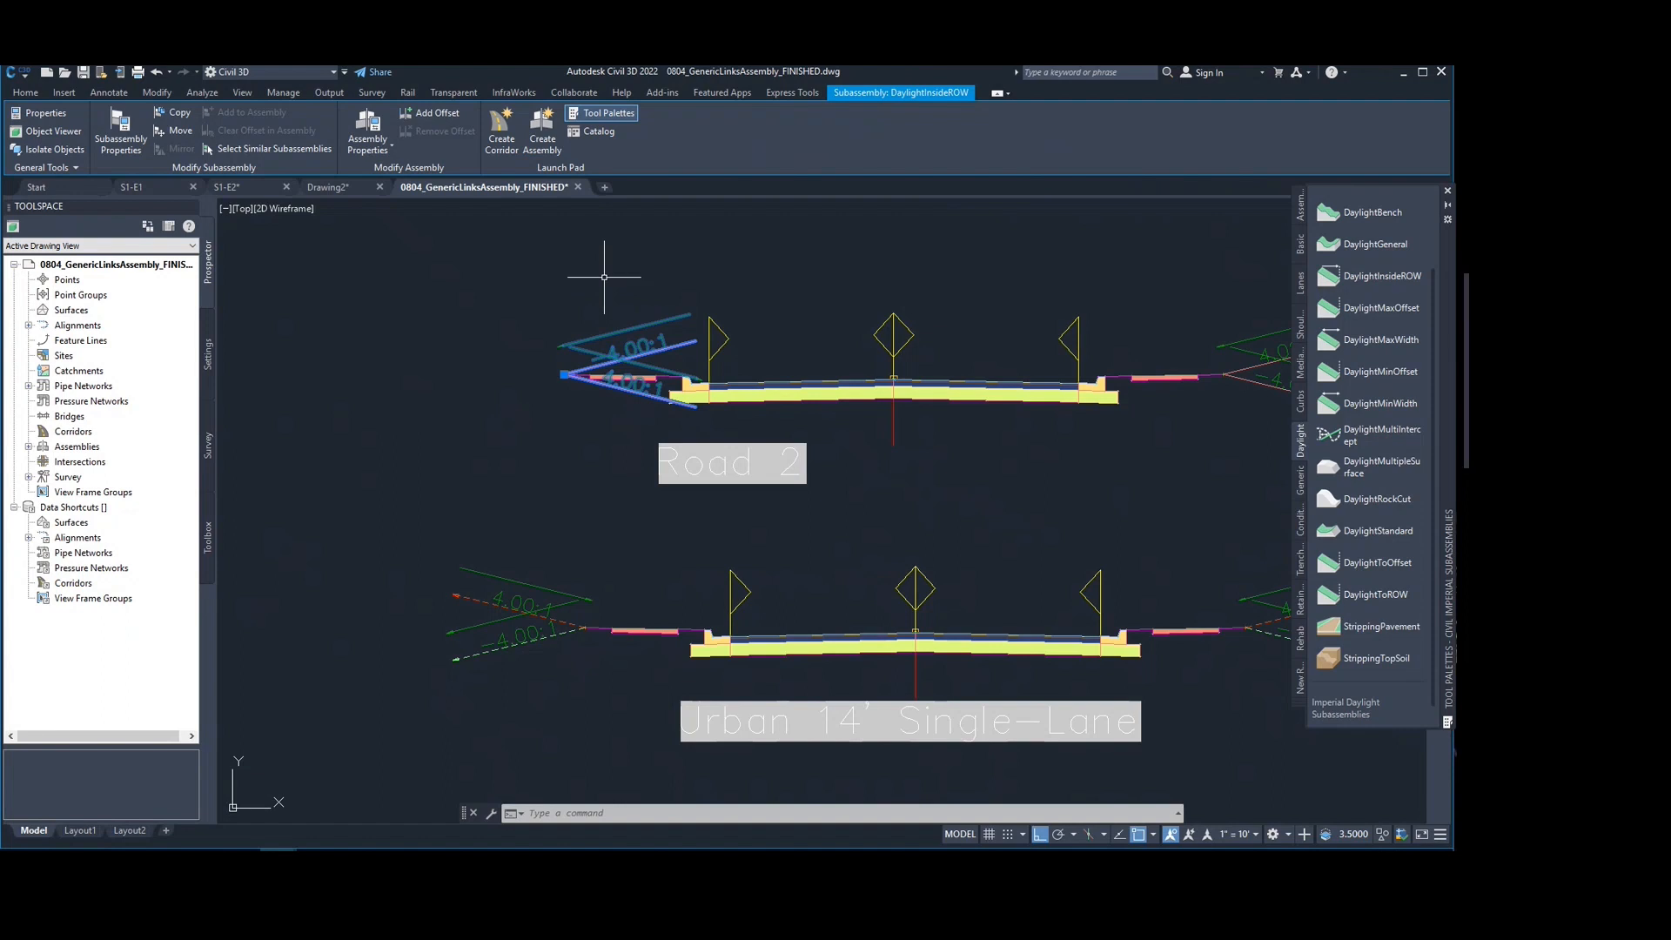
middle_click_drag(613, 306, 490, 348)
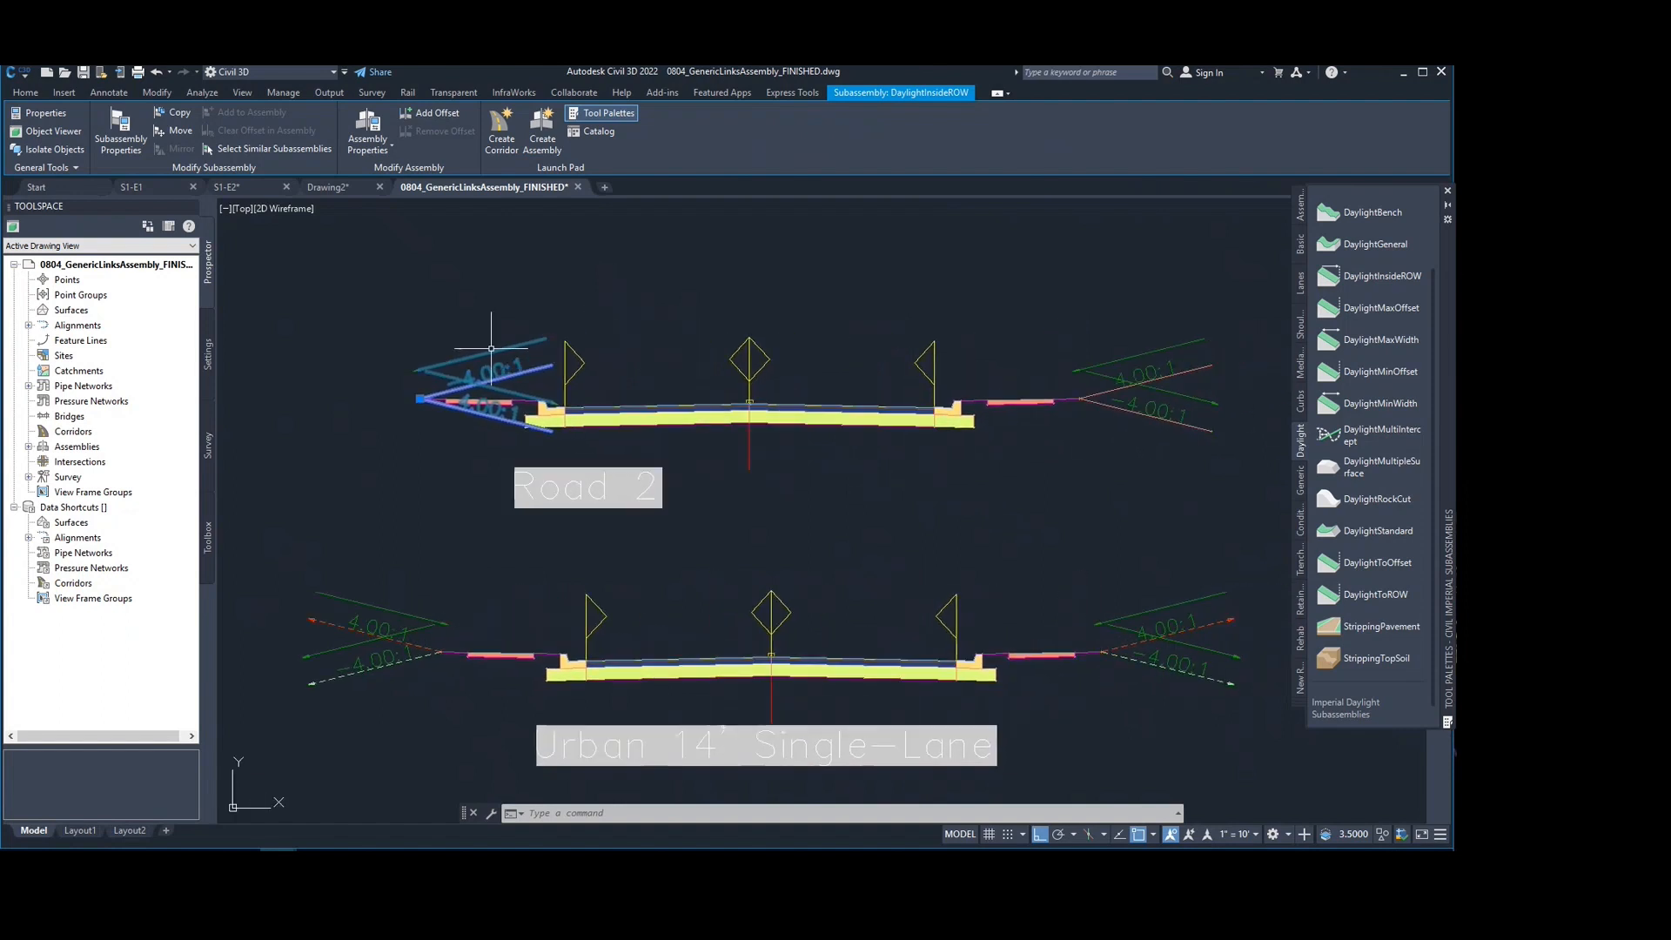
left_click(39, 113)
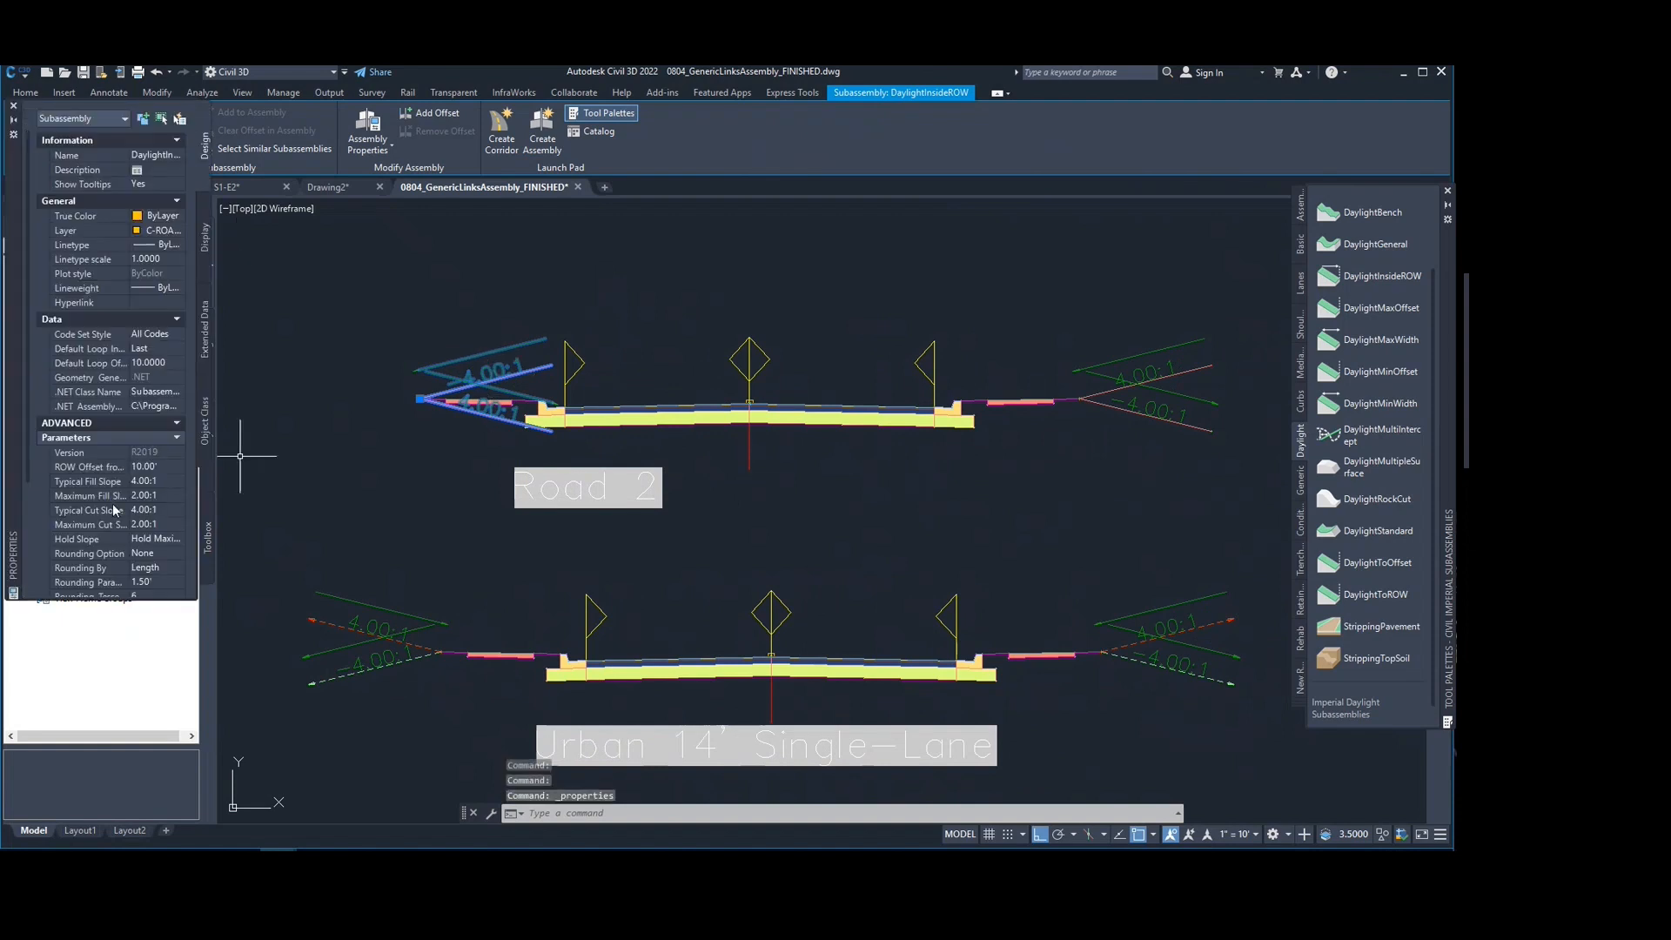
scroll(118, 519, "down", 3)
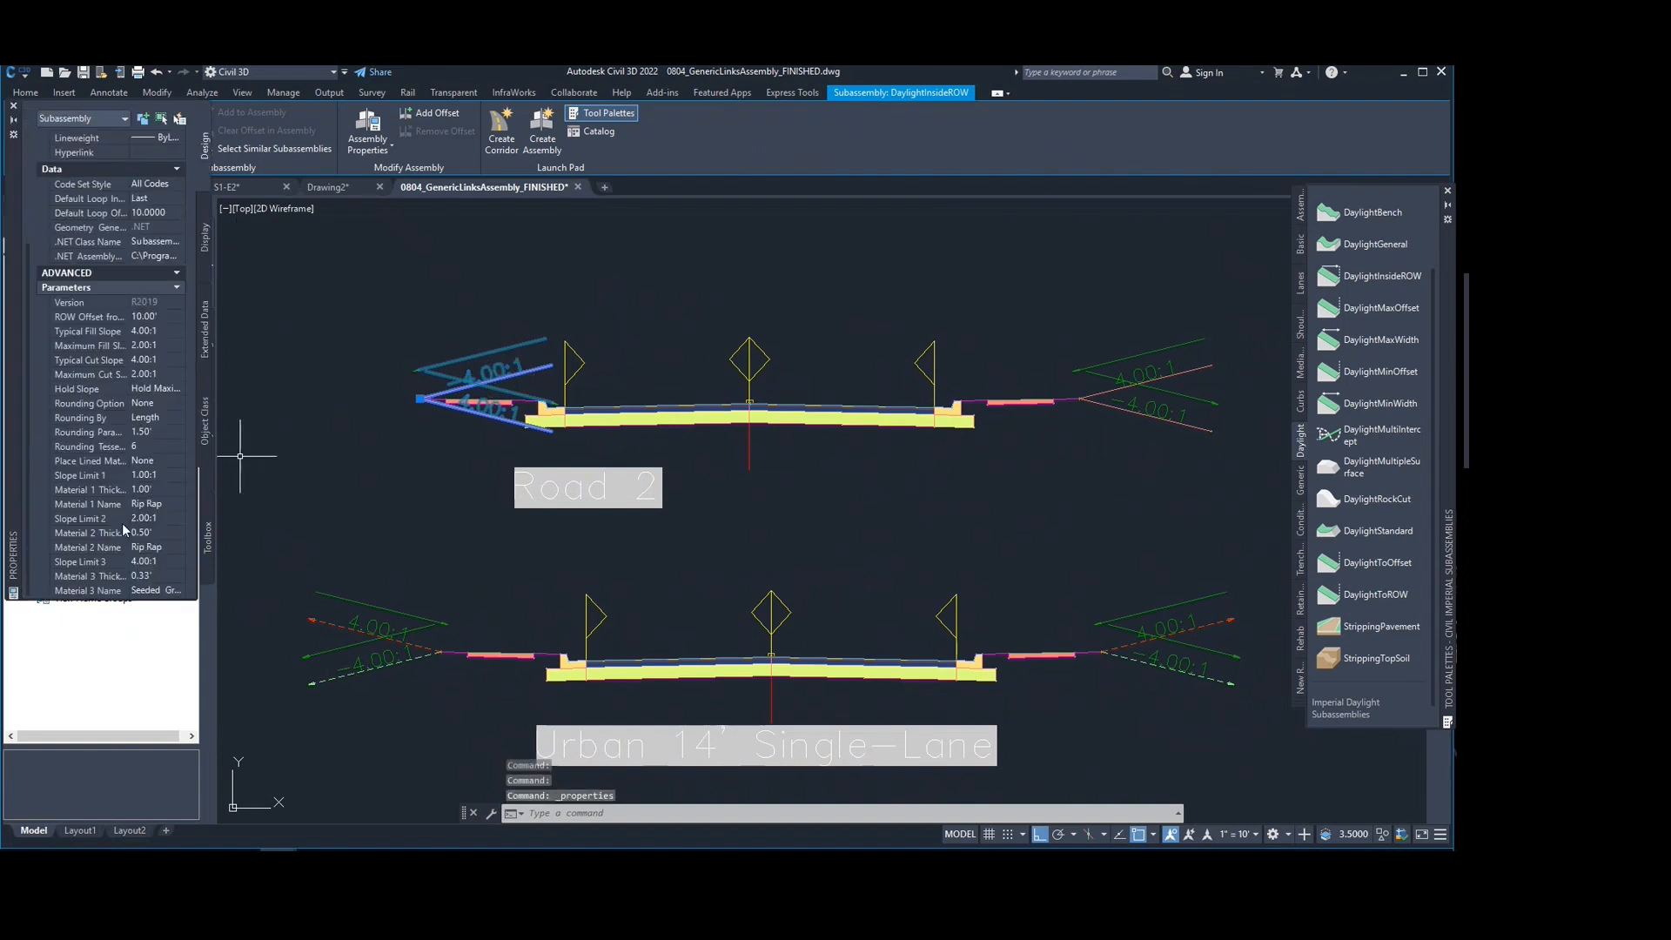
left_click(159, 318)
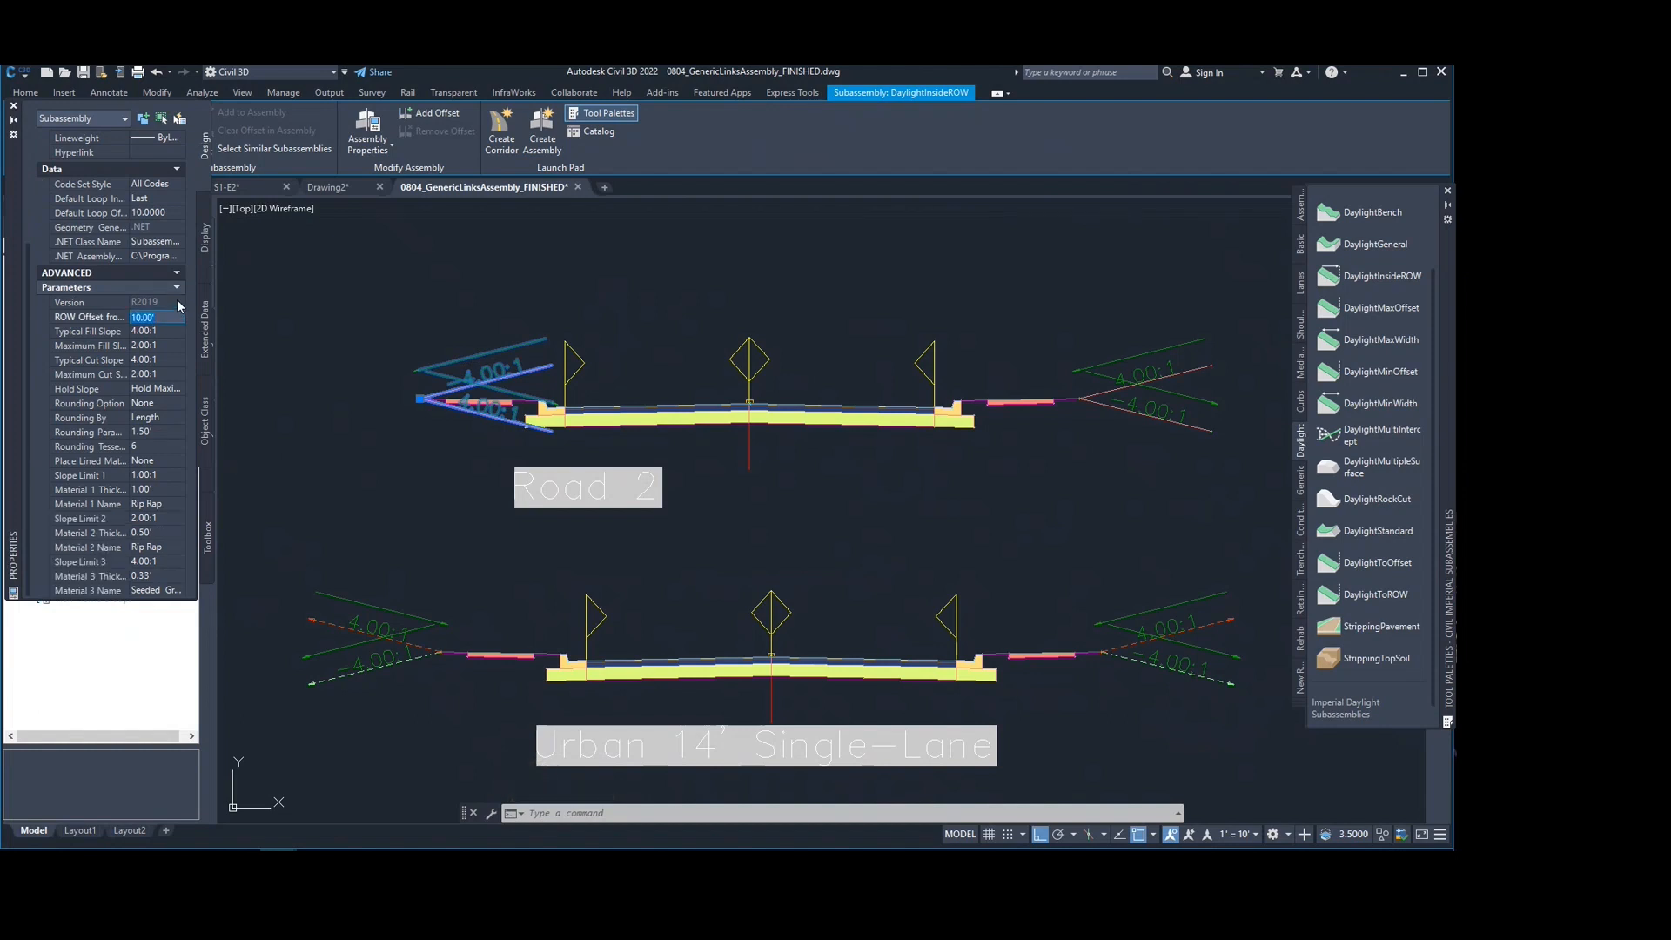
type("33")
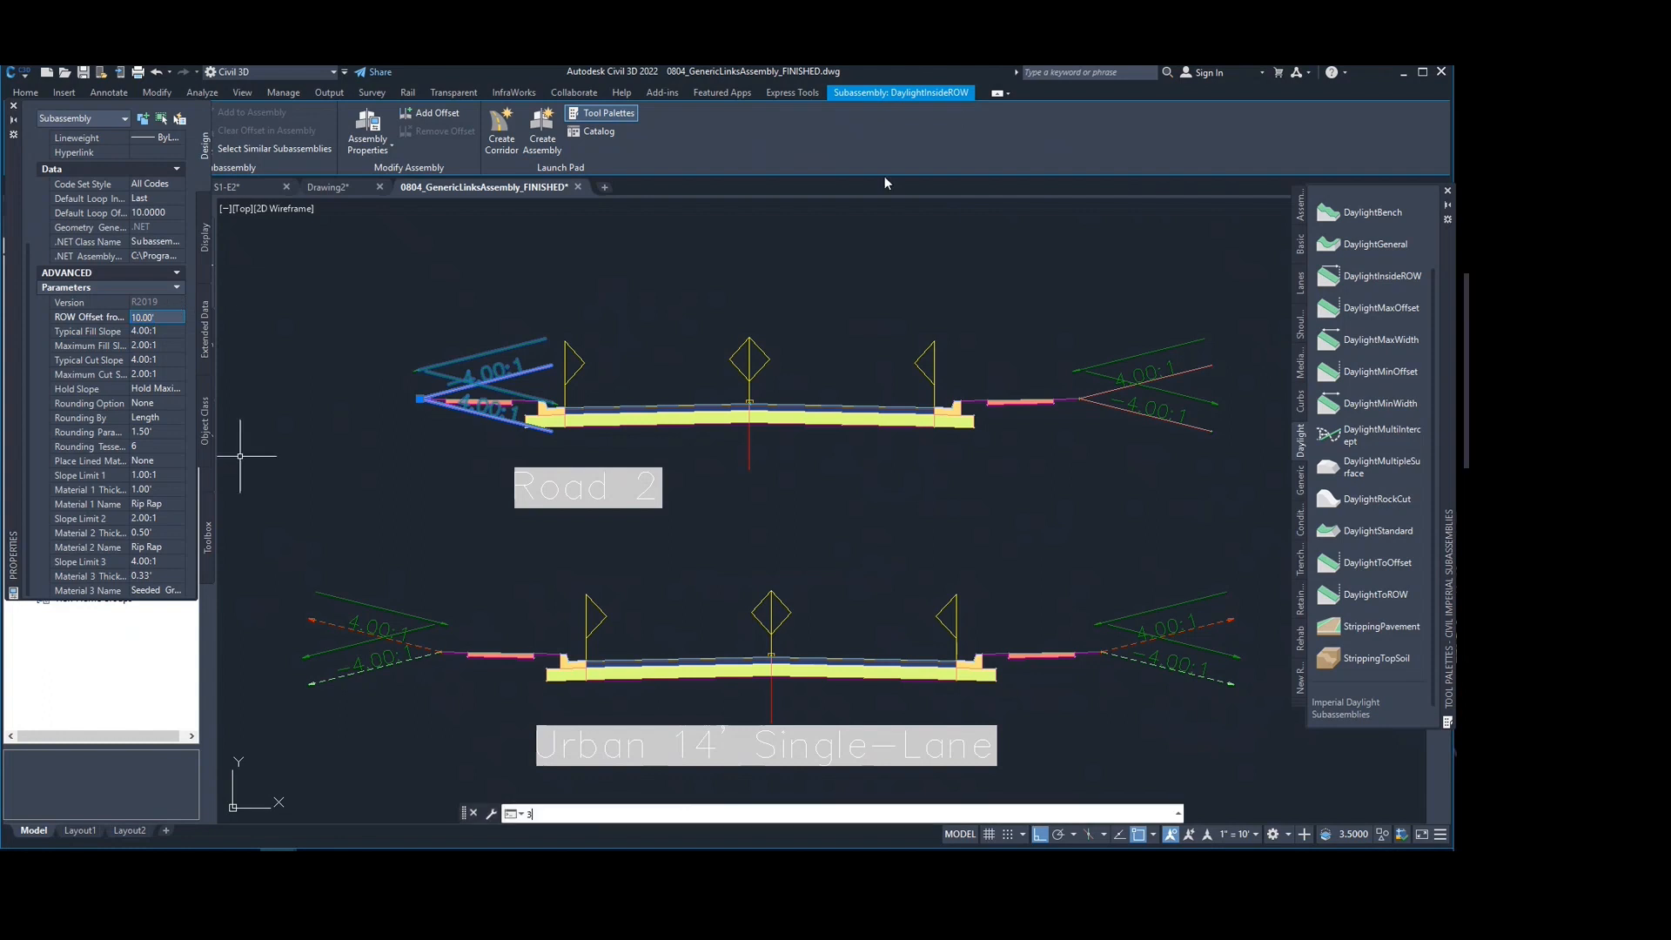
left_click(165, 312)
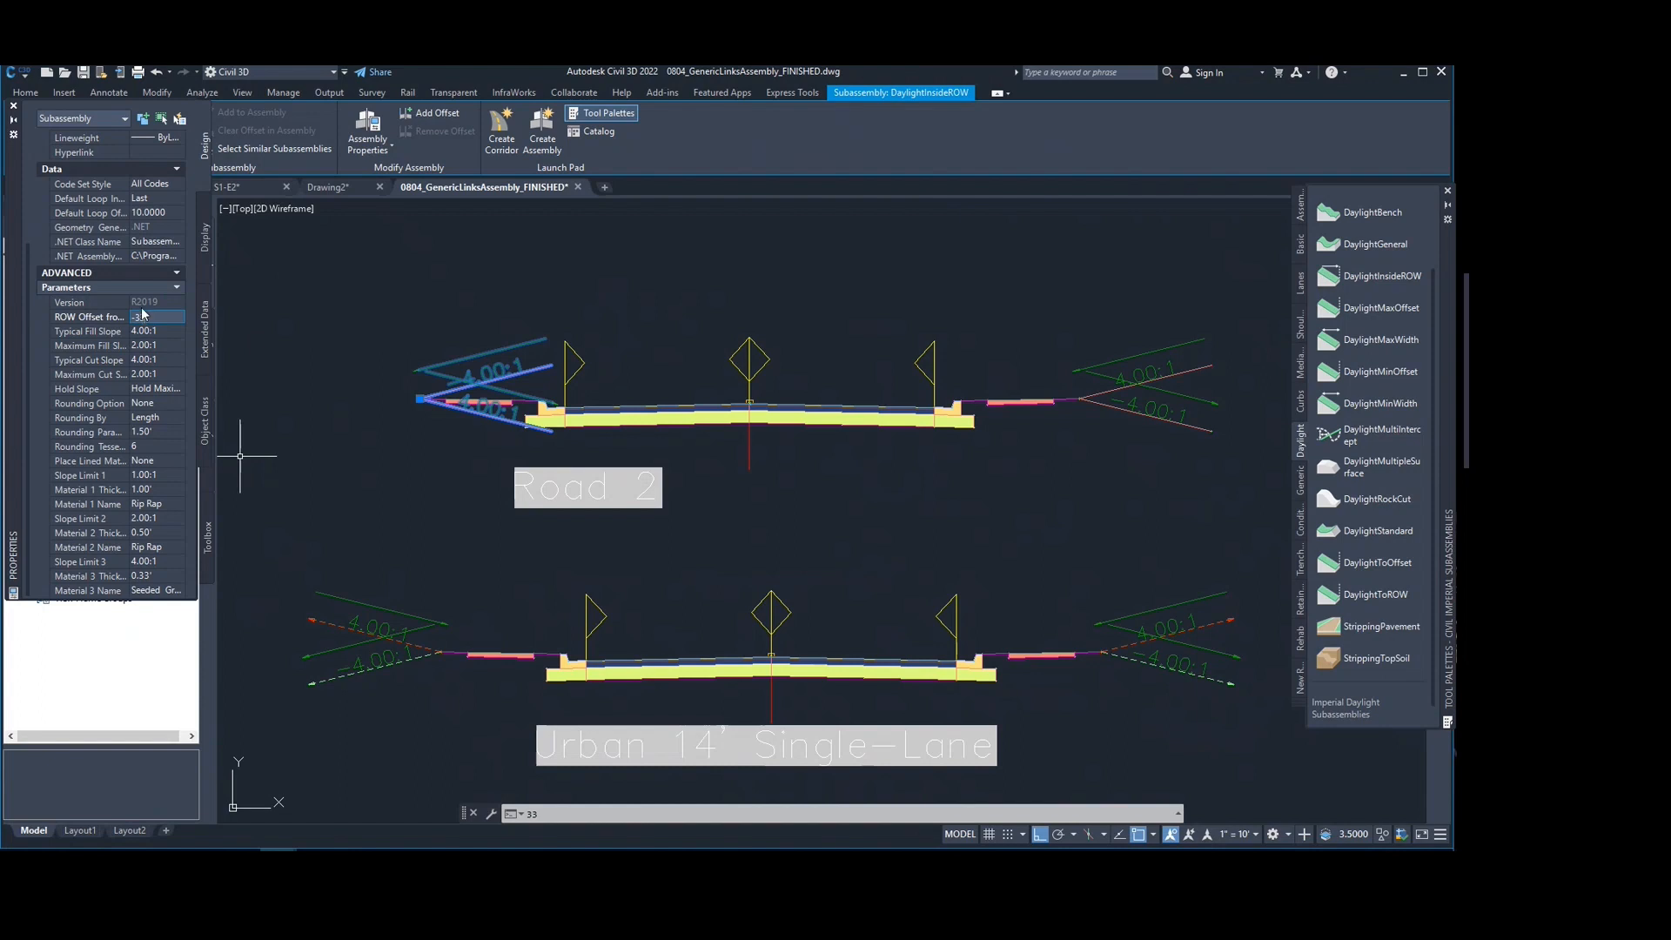
key("Tab")
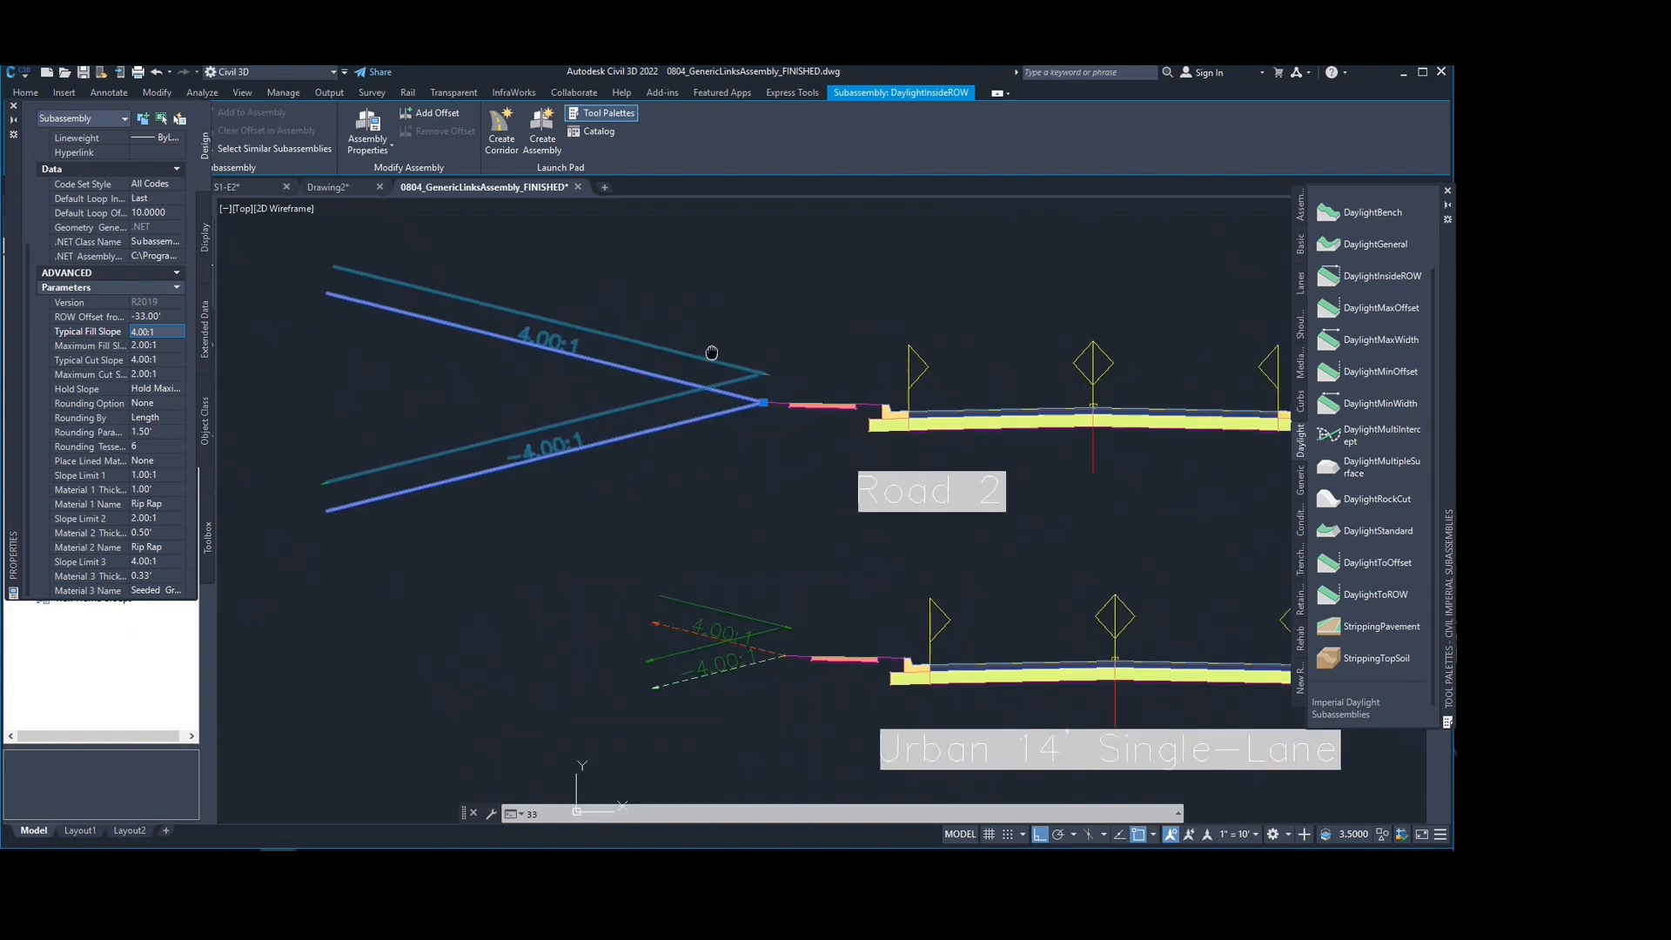
scroll(518, 351, "down", 4)
scroll(768, 352, "up", 4)
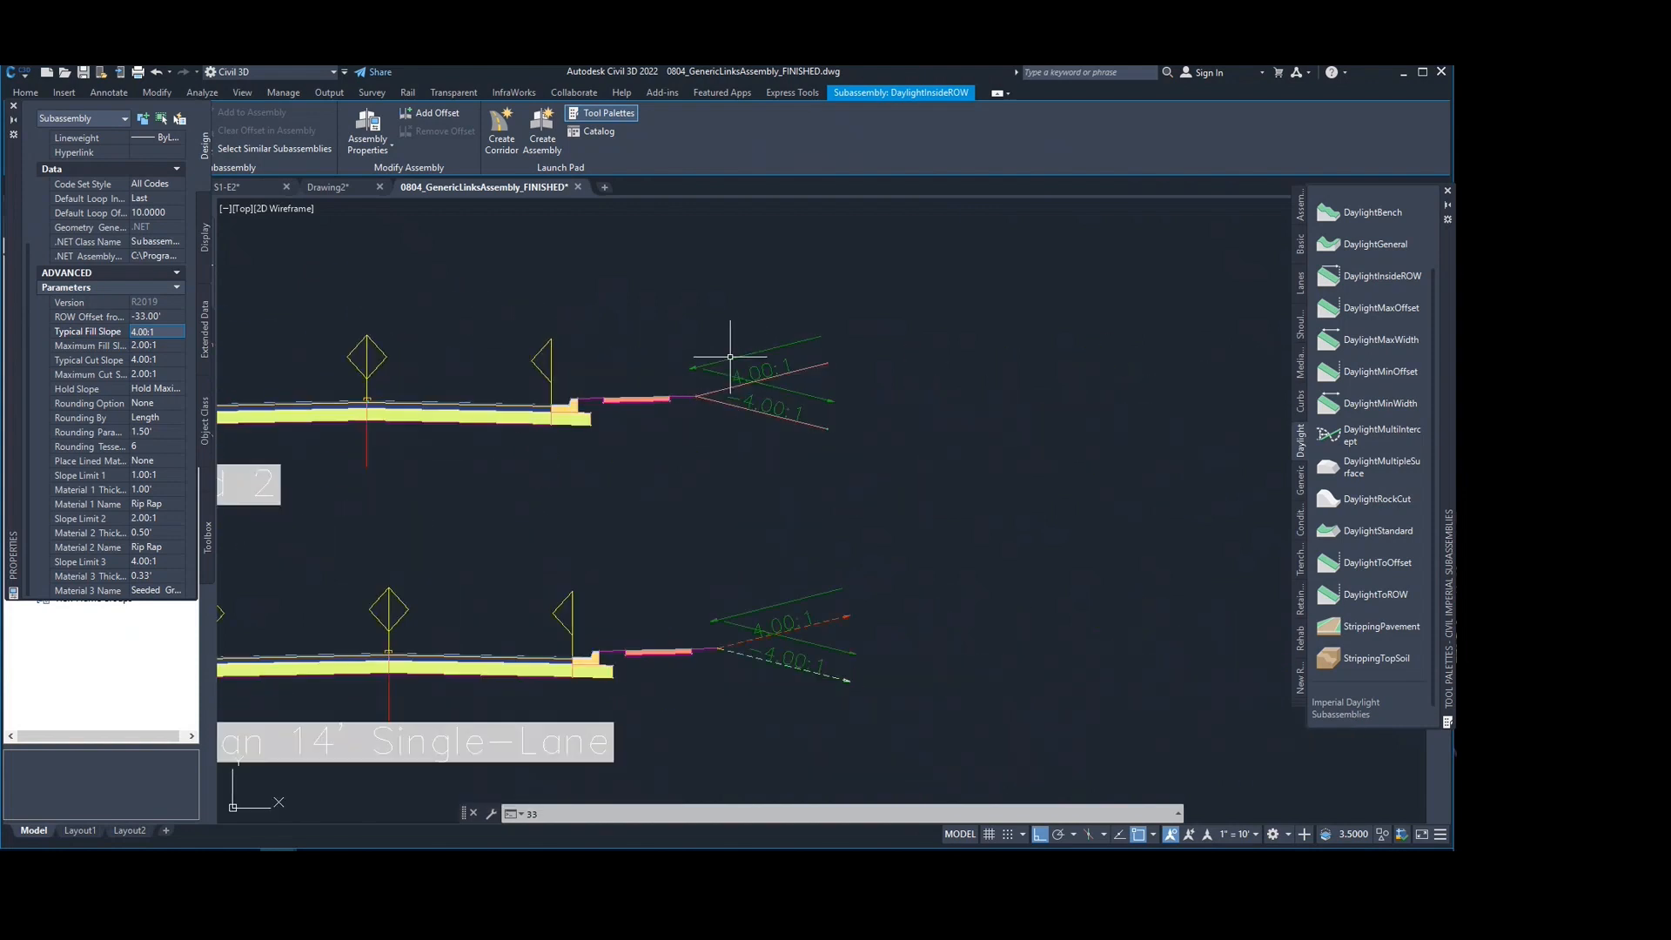
Step: Set the ROW offset of Road 2's right DaylightInsideROW subassembly to 33 ft in its properties
key("Escape")
left_click(739, 353)
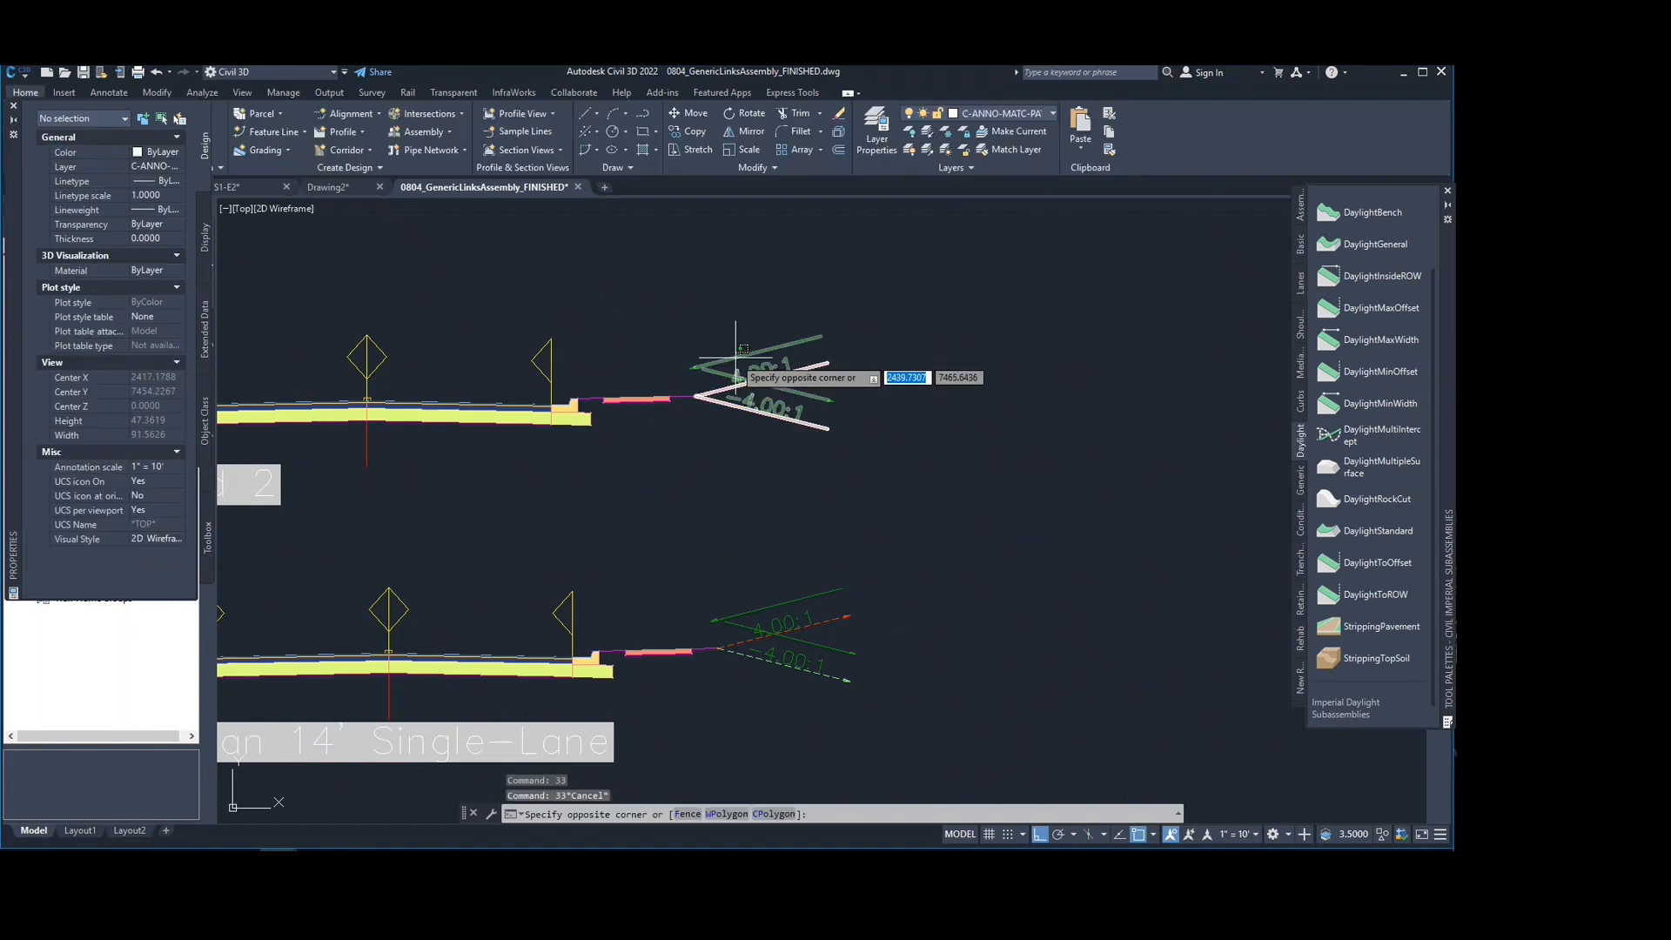
left_click(736, 367)
left_click(165, 466)
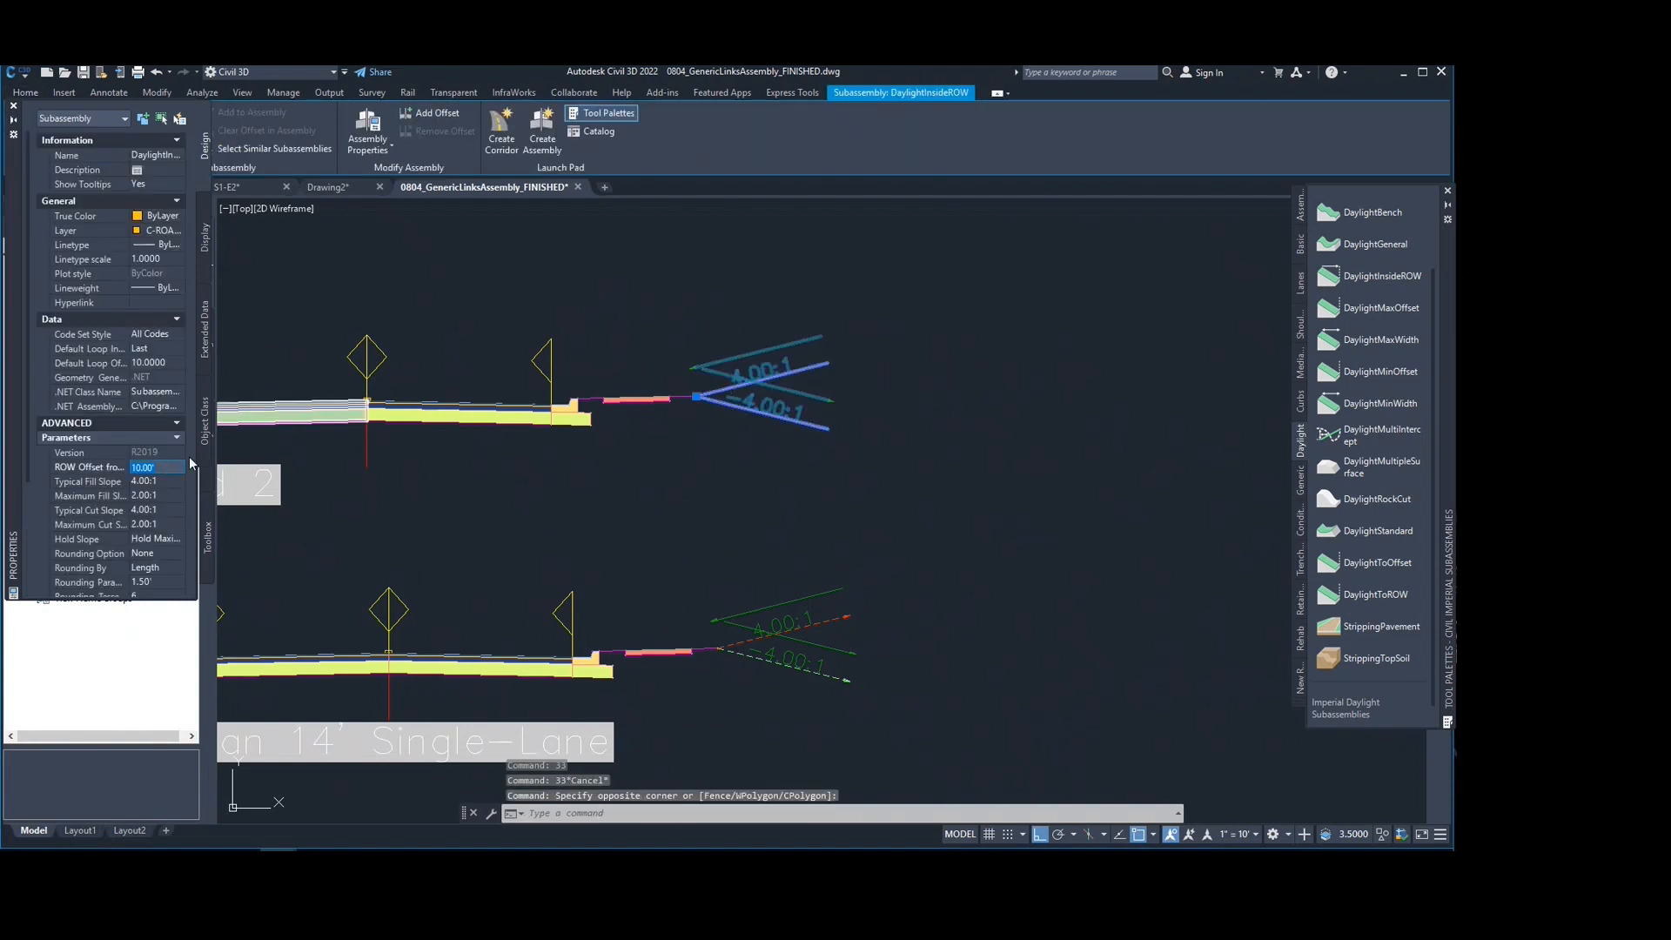
type("33")
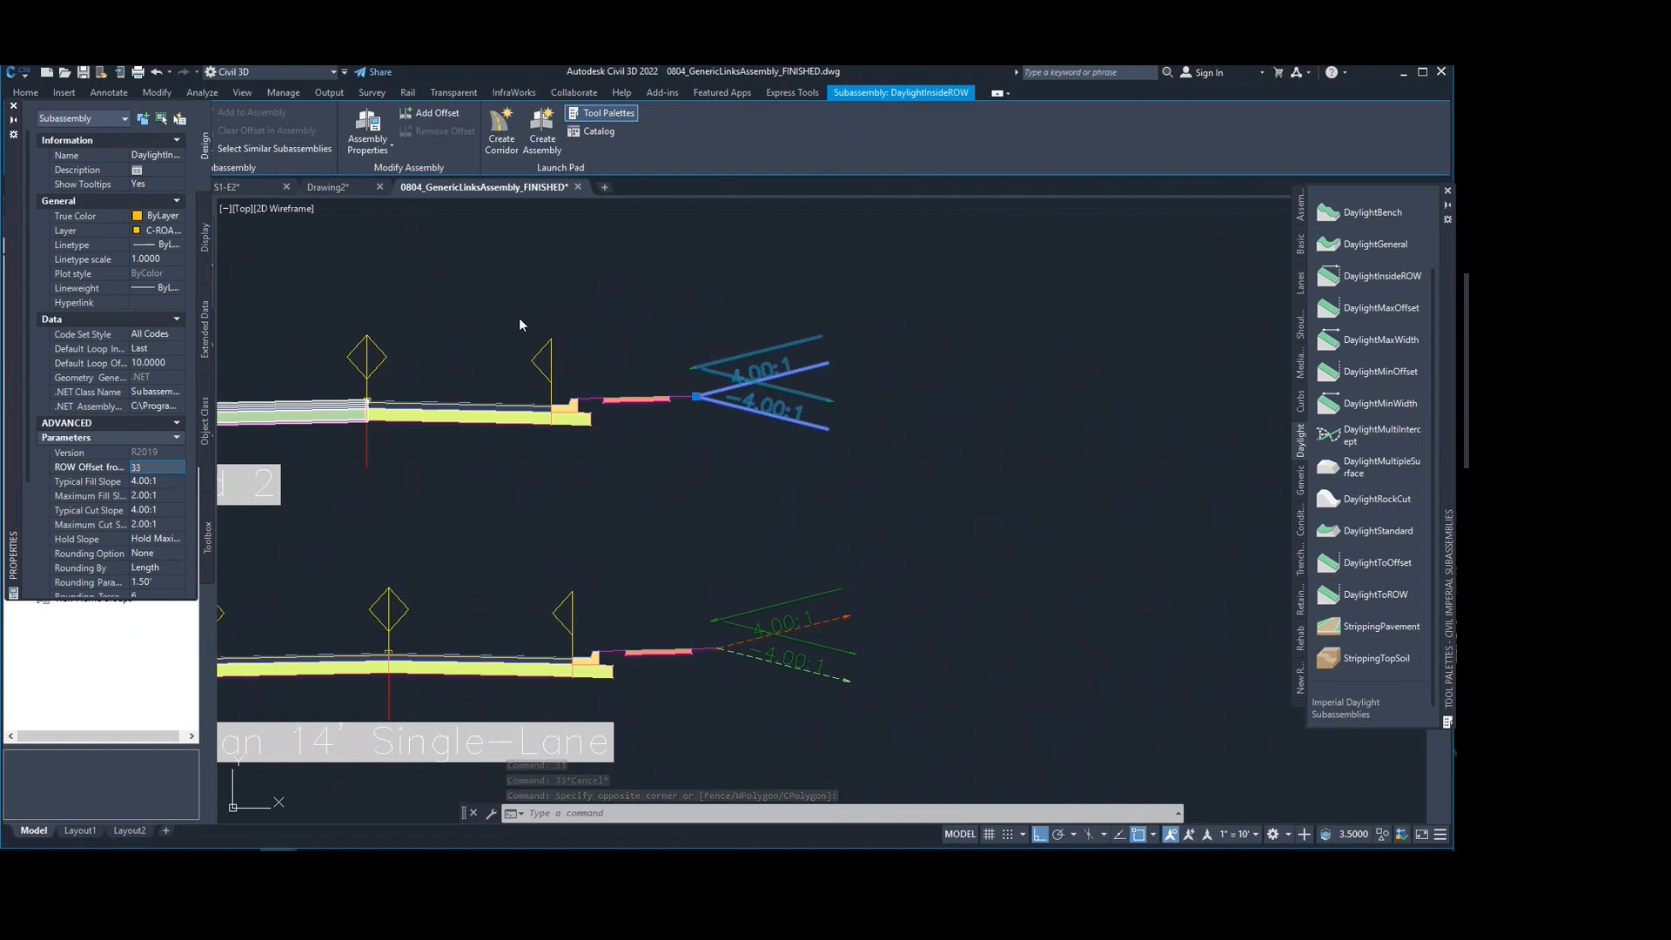
key("Return")
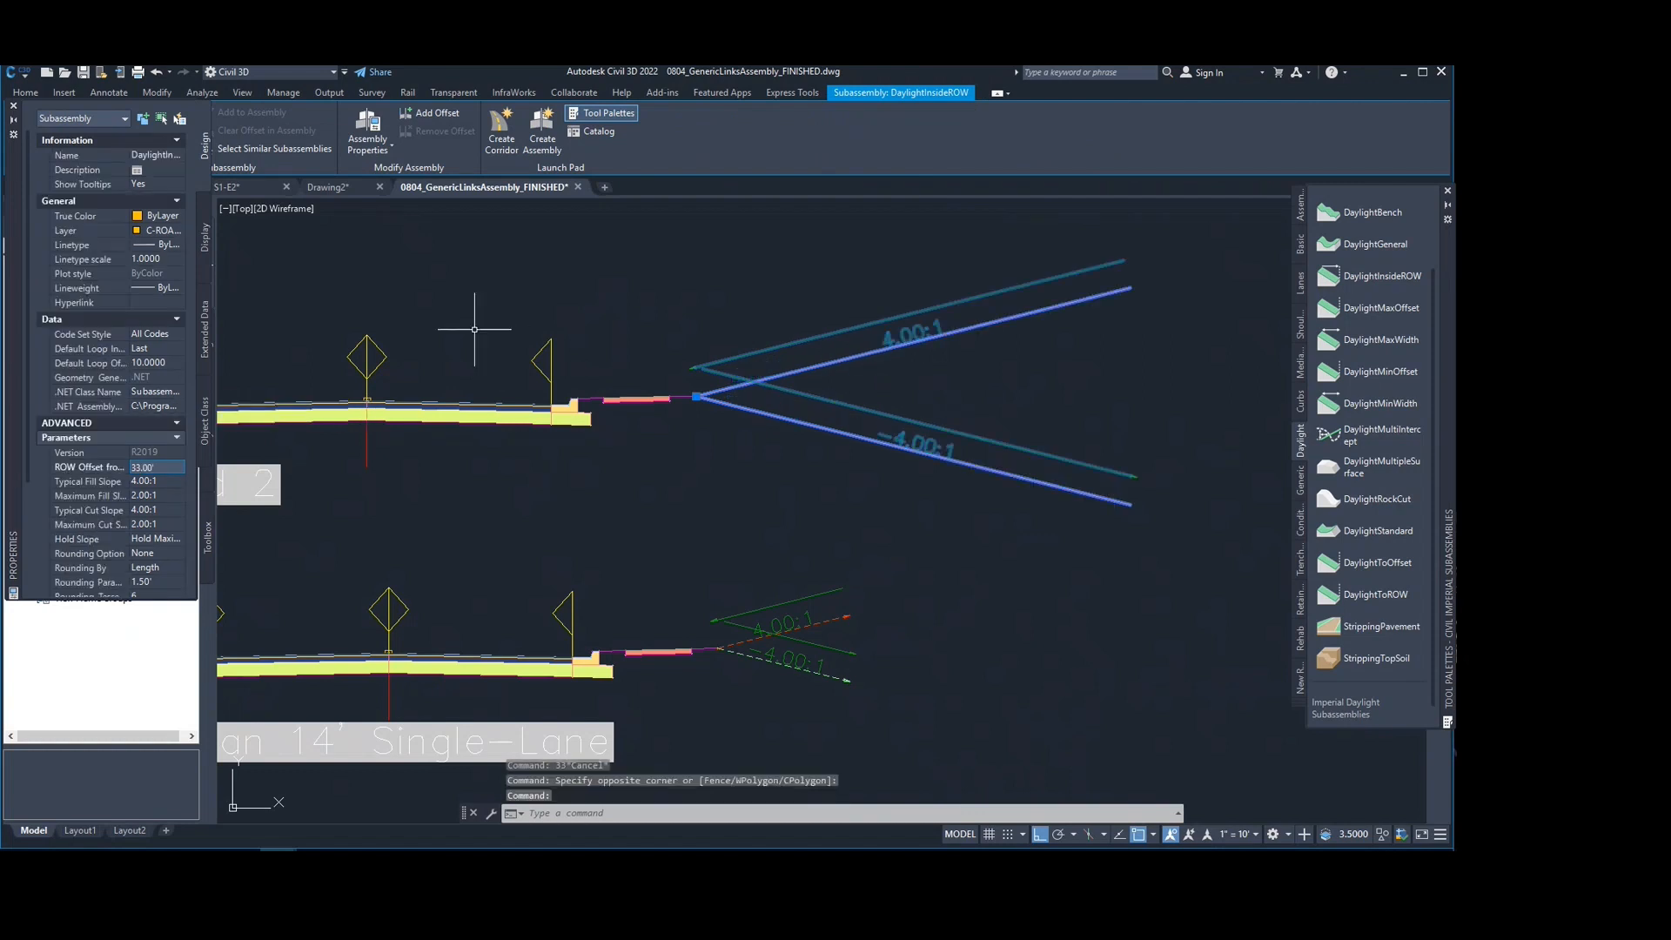
scroll(609, 394, "down", 2)
middle_click_drag(610, 395, 916, 402)
key("Escape")
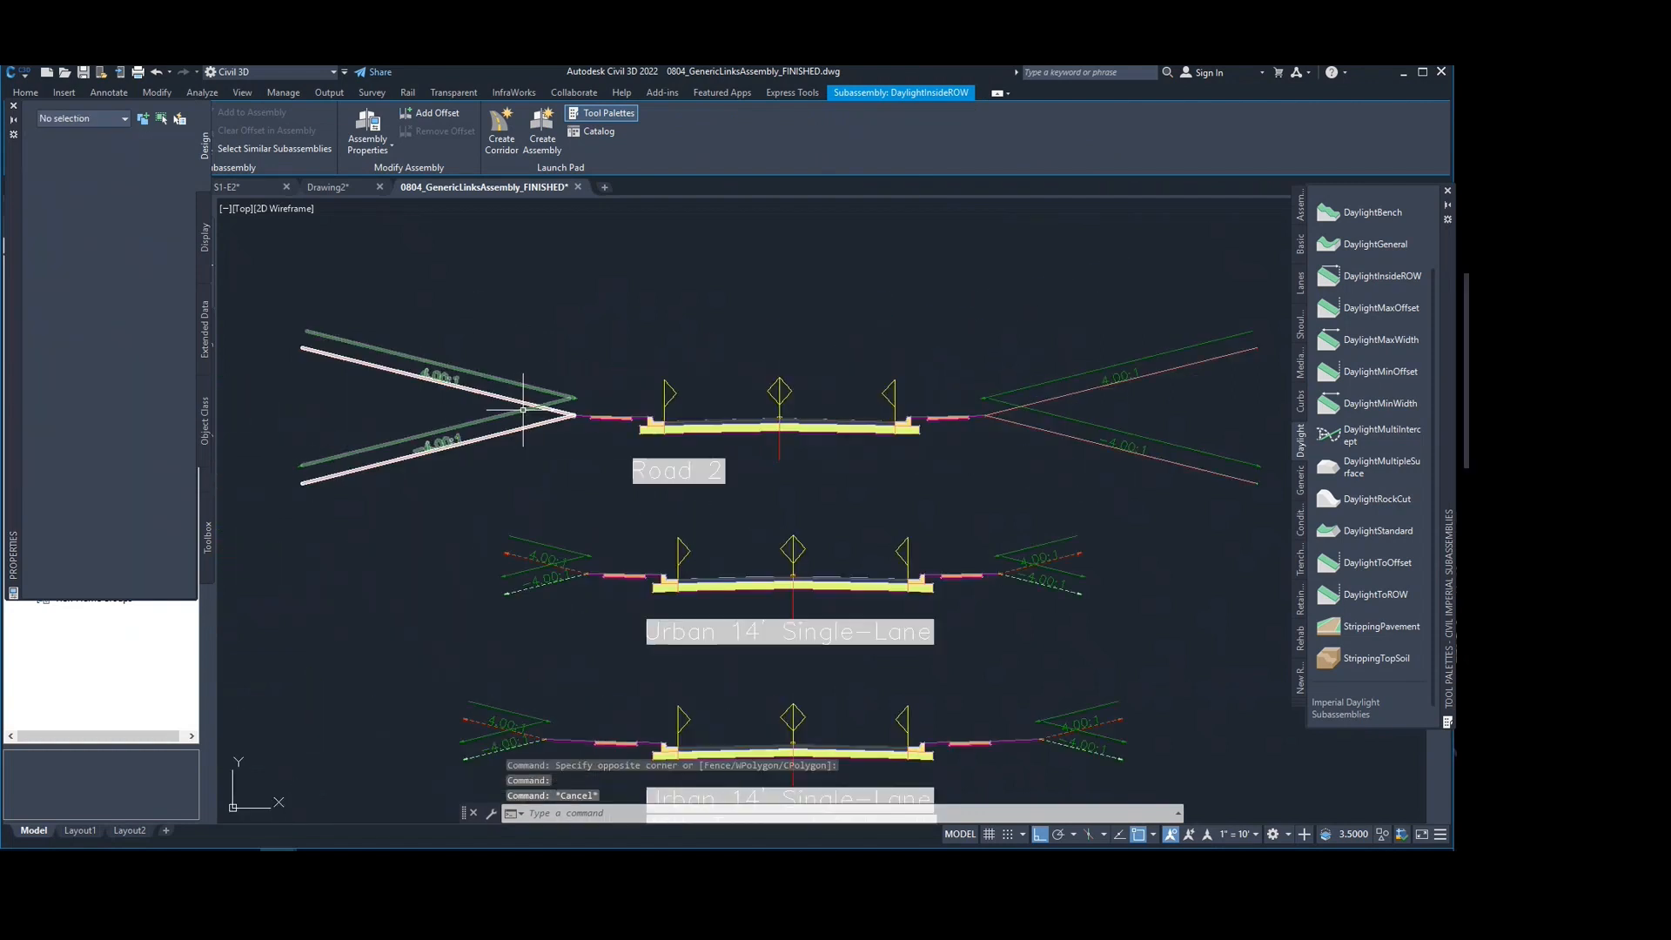
Step: Check the properties of Road 2's two DaylightInsideROW subassemblies and of the Urban 14' Single-Lane assembly's left daylight subassembly
middle_click_drag(528, 403, 477, 421)
left_click(490, 419)
left_click(252, 481)
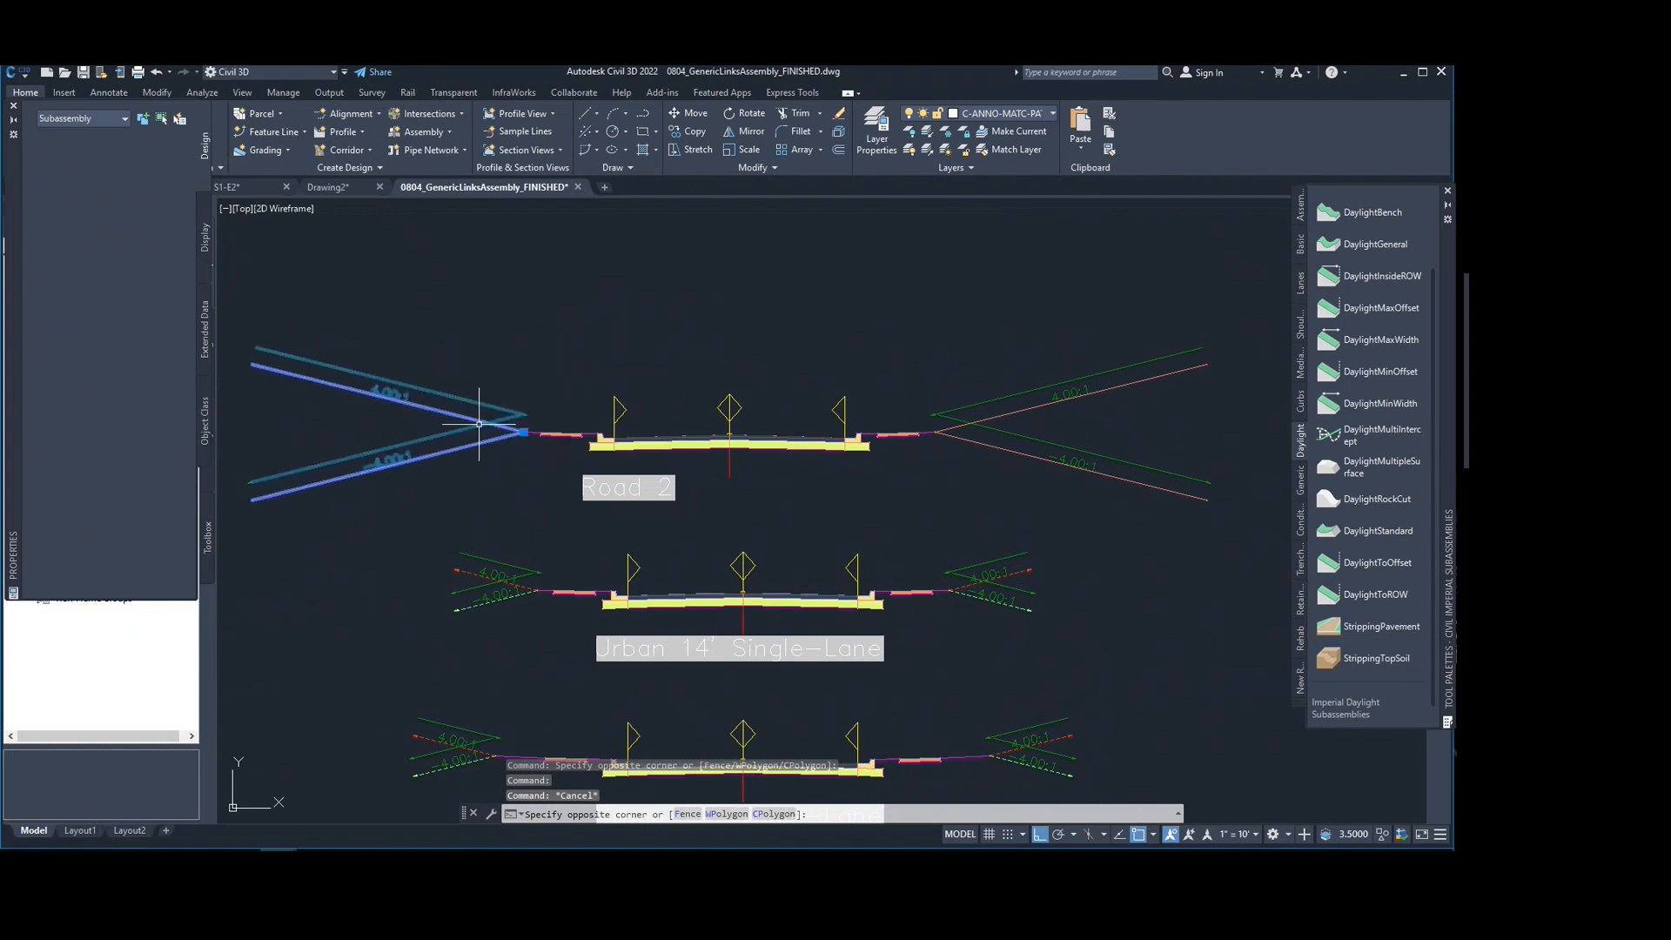
key("Escape")
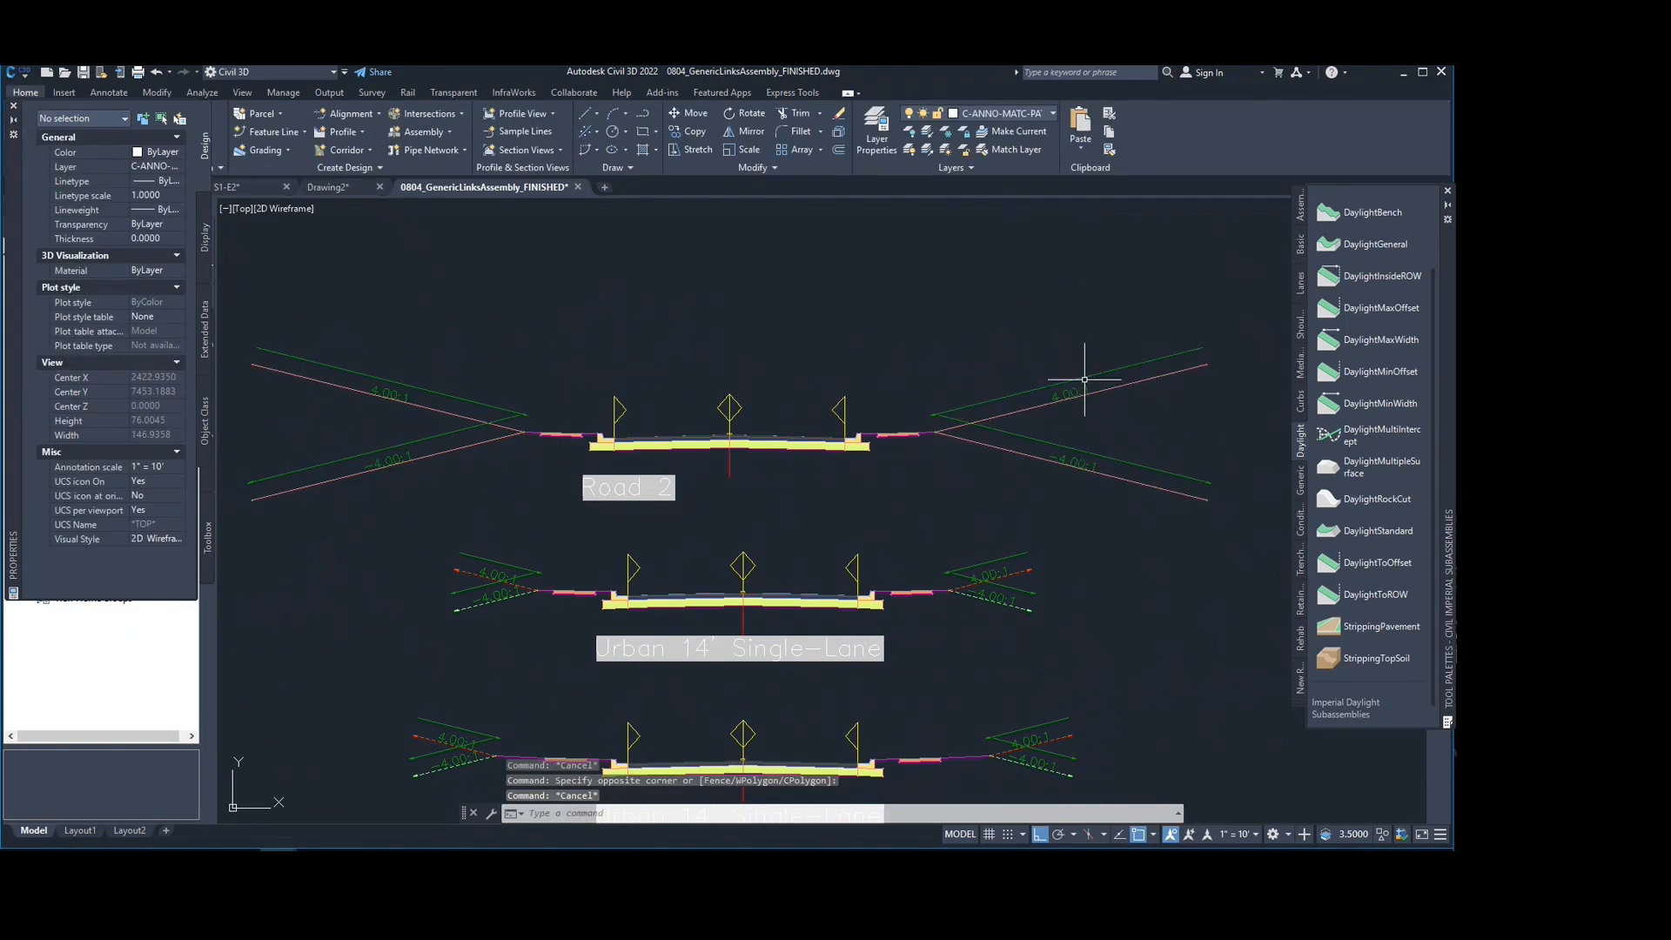
left_click(1084, 376)
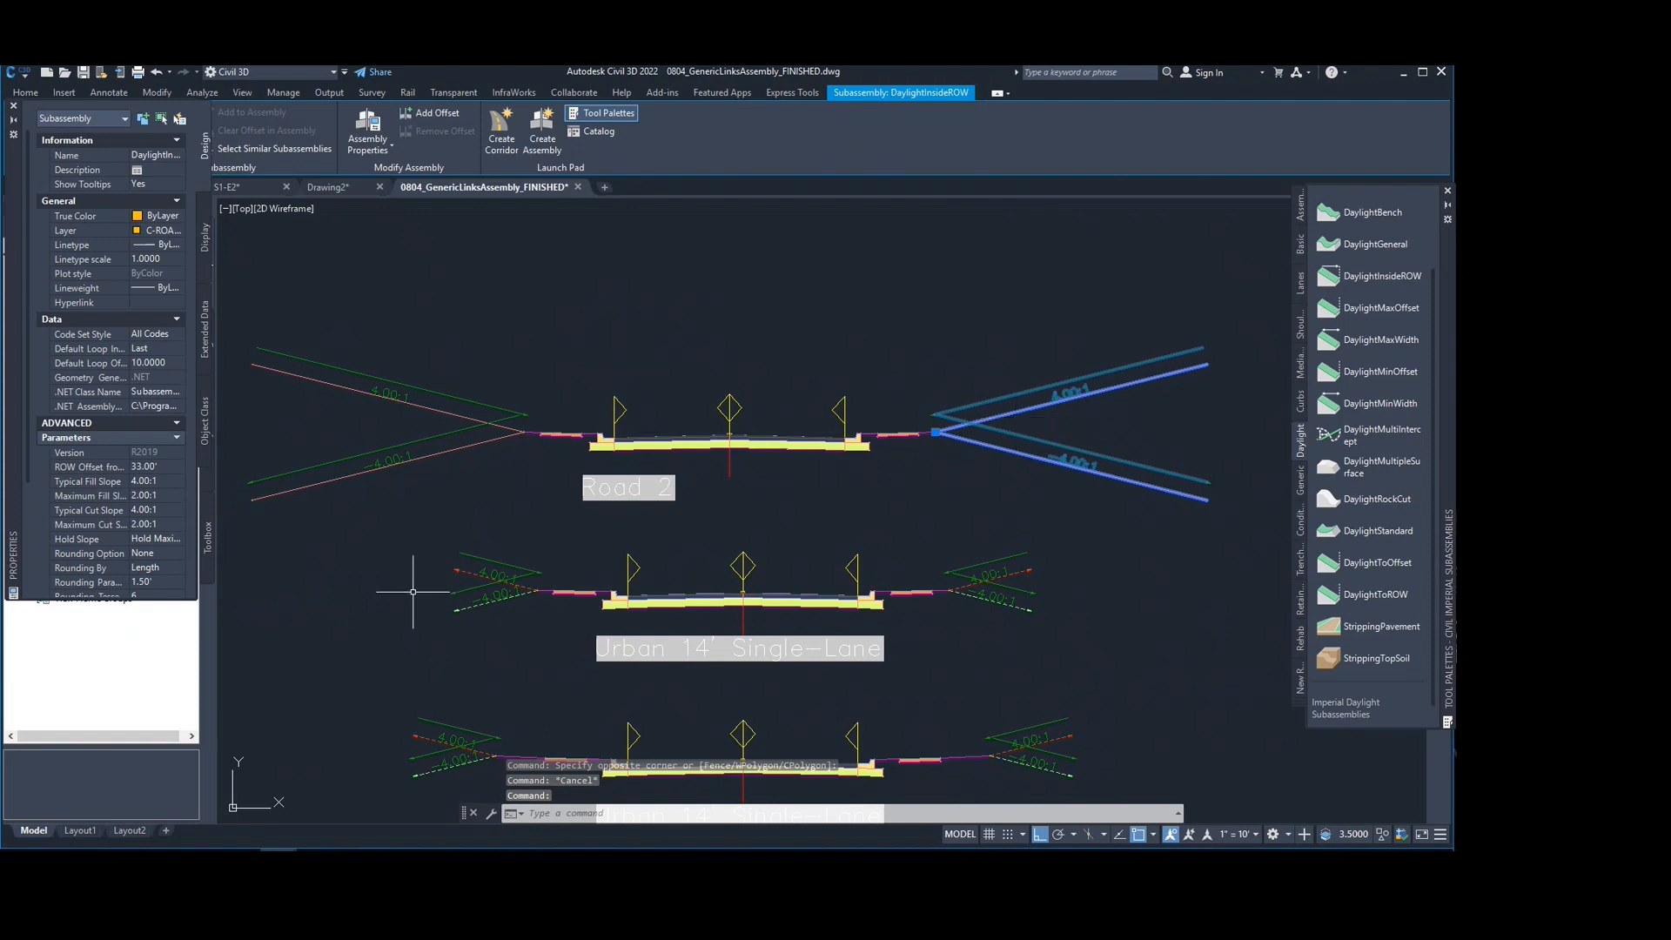
key("Escape")
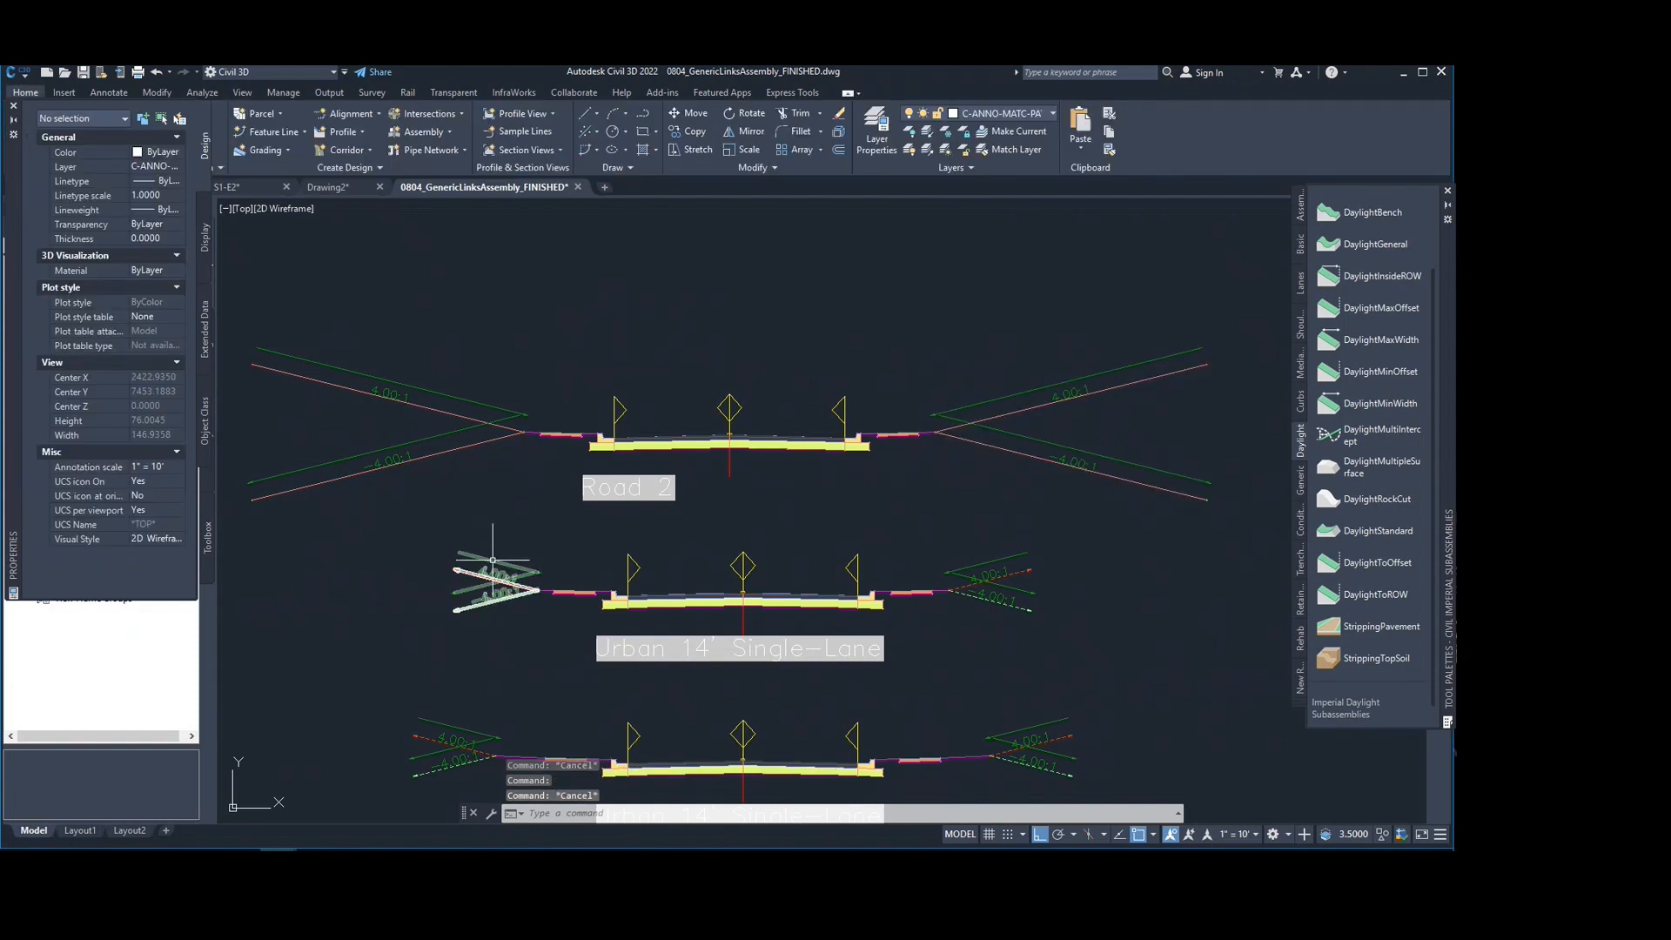
left_click(493, 560)
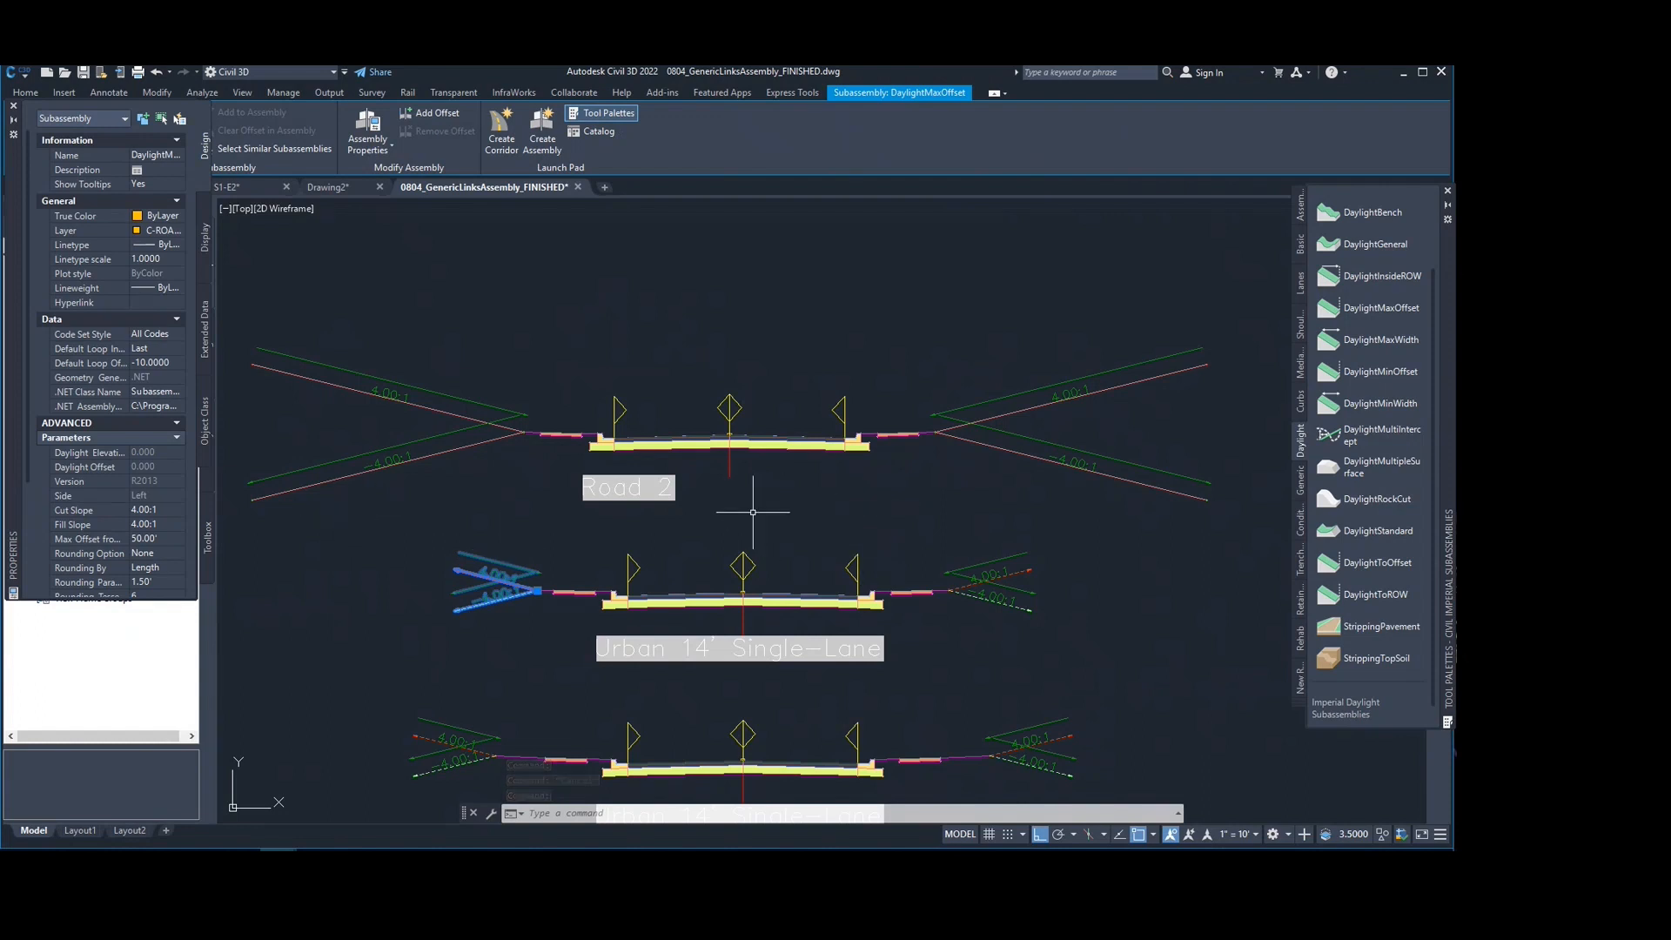
key("Escape")
middle_click_drag(485, 407, 488, 421)
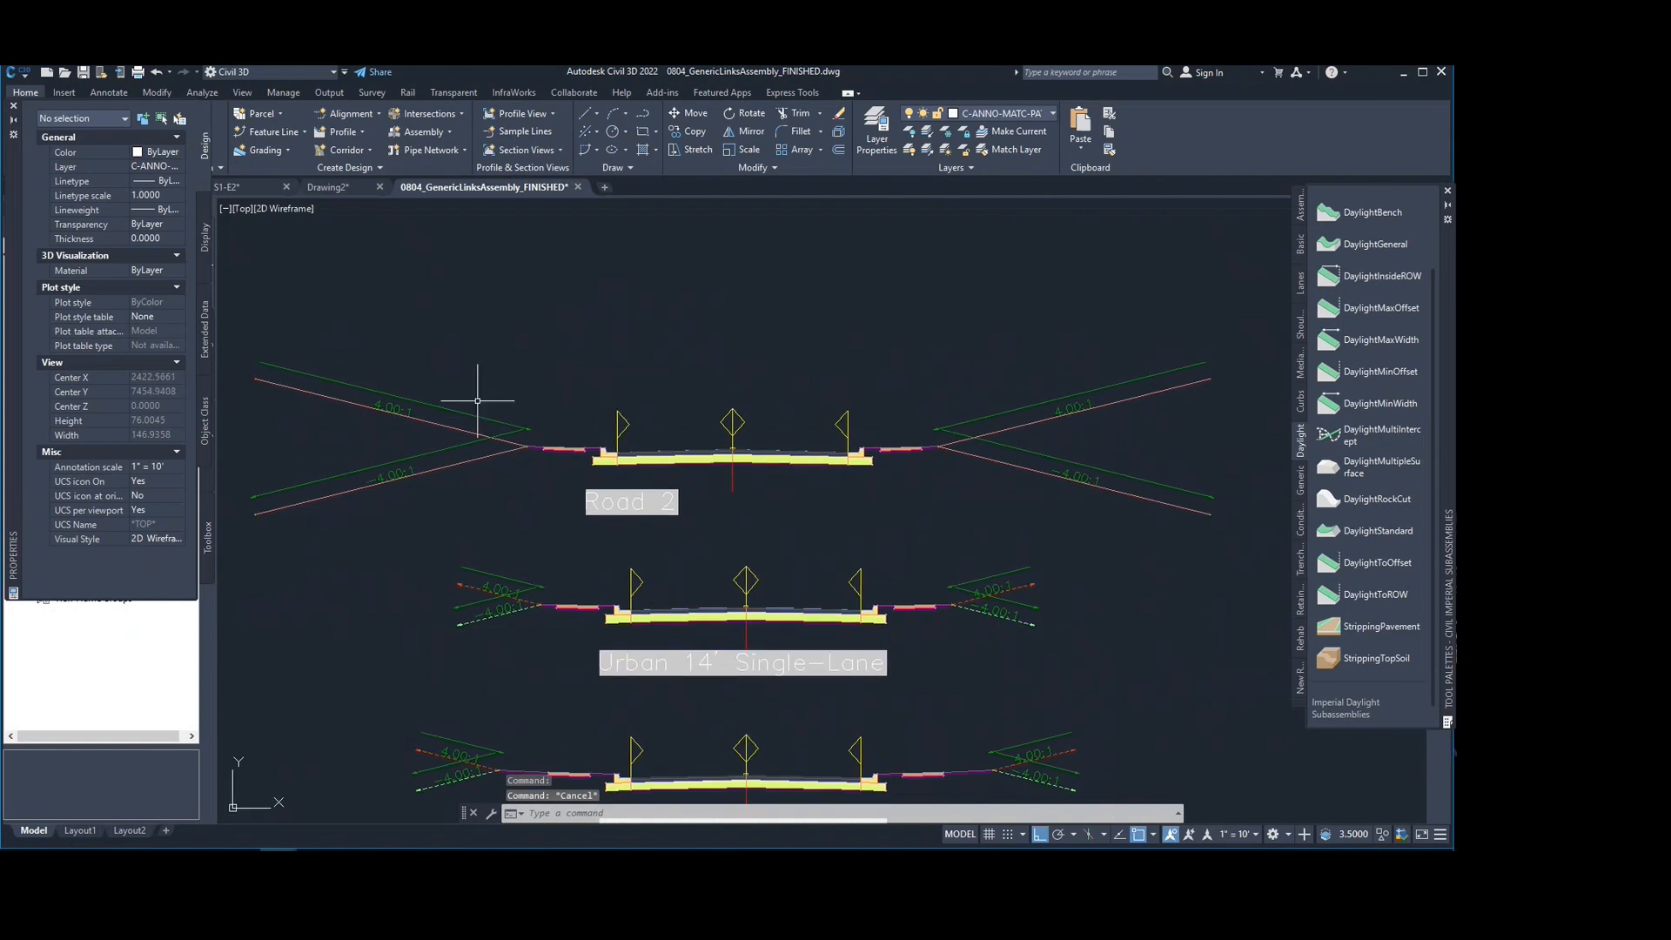
Step: Delete the left and right DaylightInsideROW subassemblies from the Road 2 assembly
left_click(478, 401)
left_click(443, 421)
key("Delete")
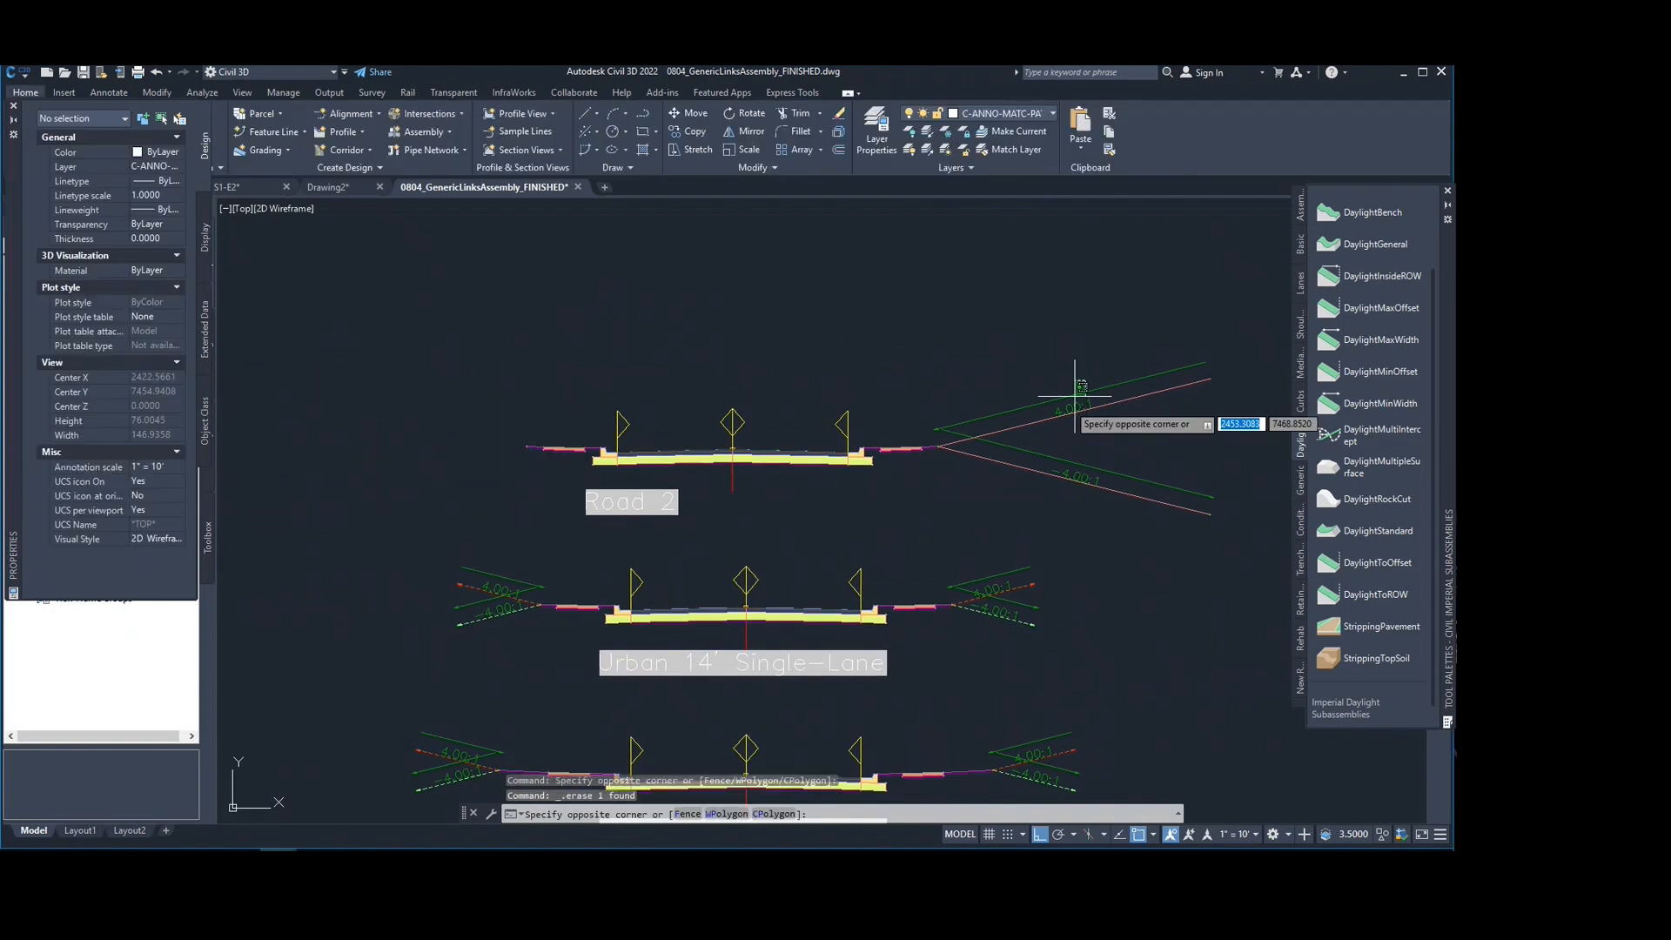
left_click(1001, 429)
key("Delete")
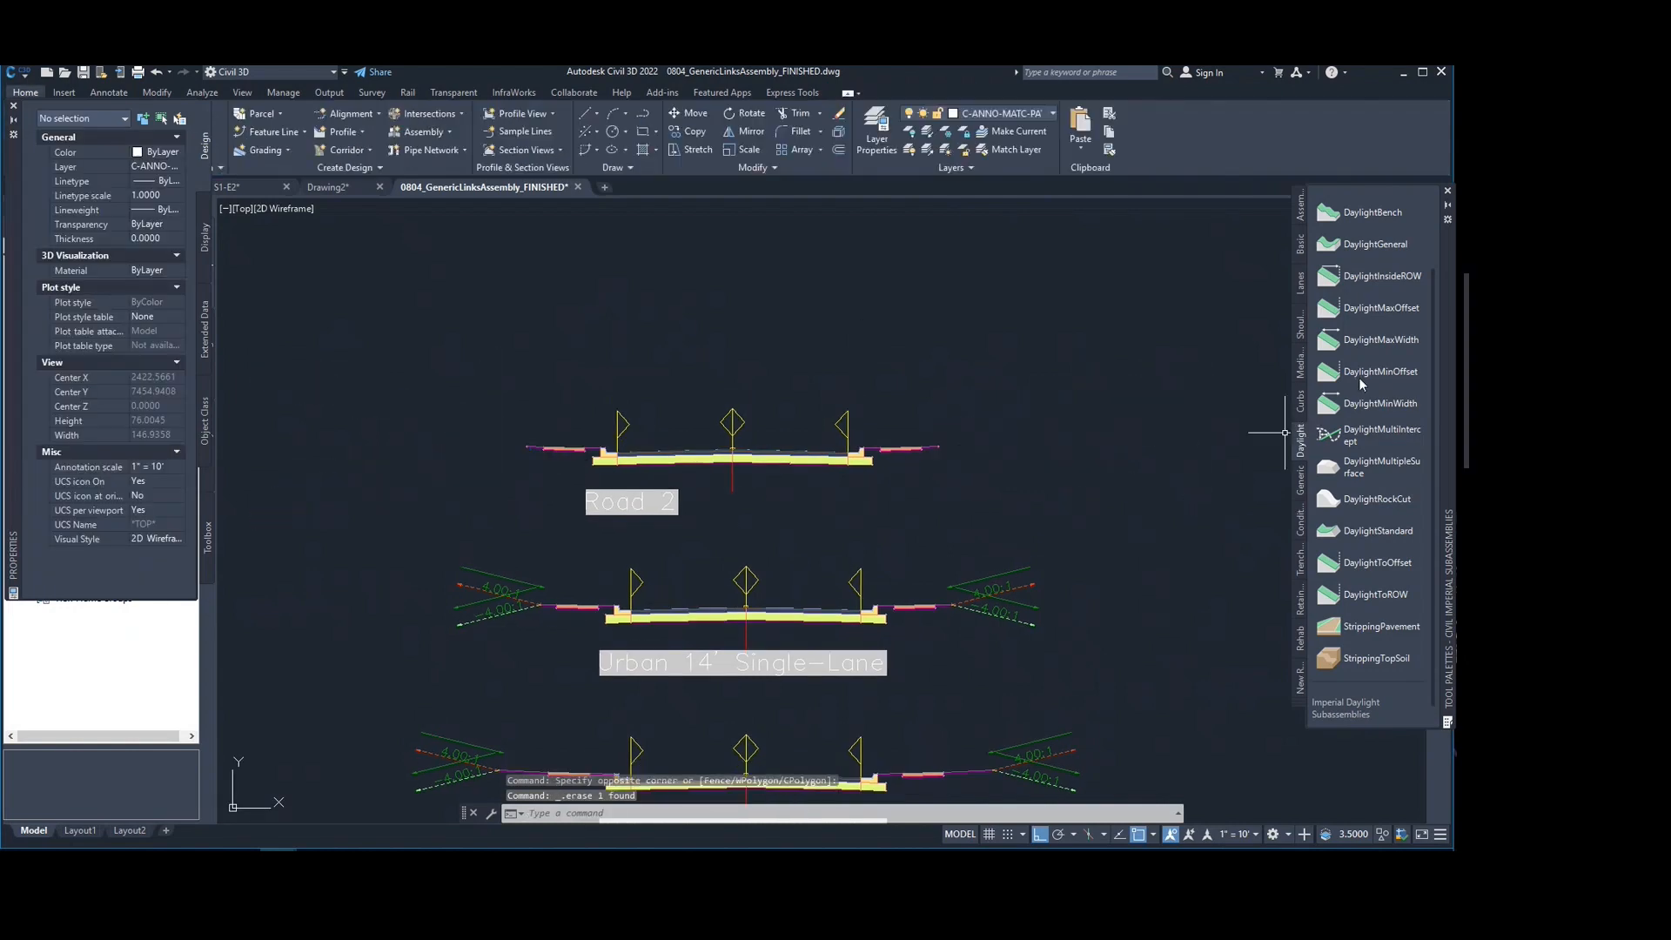
Step: Attach a new DaylightInsideROW subassembly to the outer end of the Road 2 assembly's left side
left_click(1362, 275)
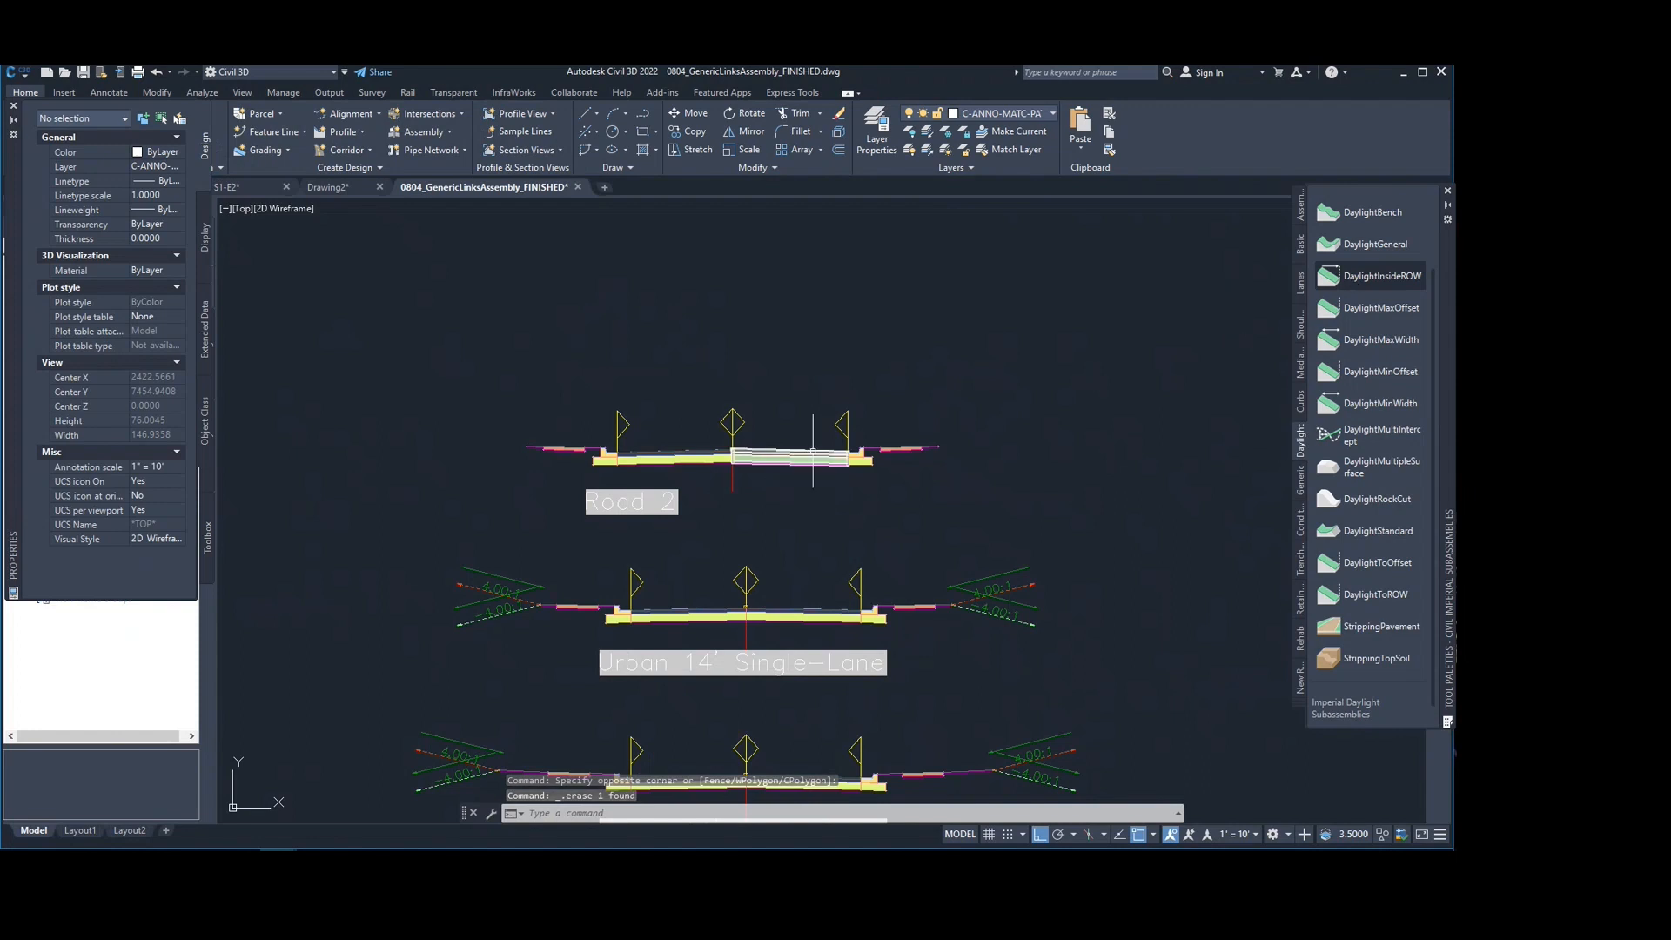
middle_click_drag(783, 496, 766, 511)
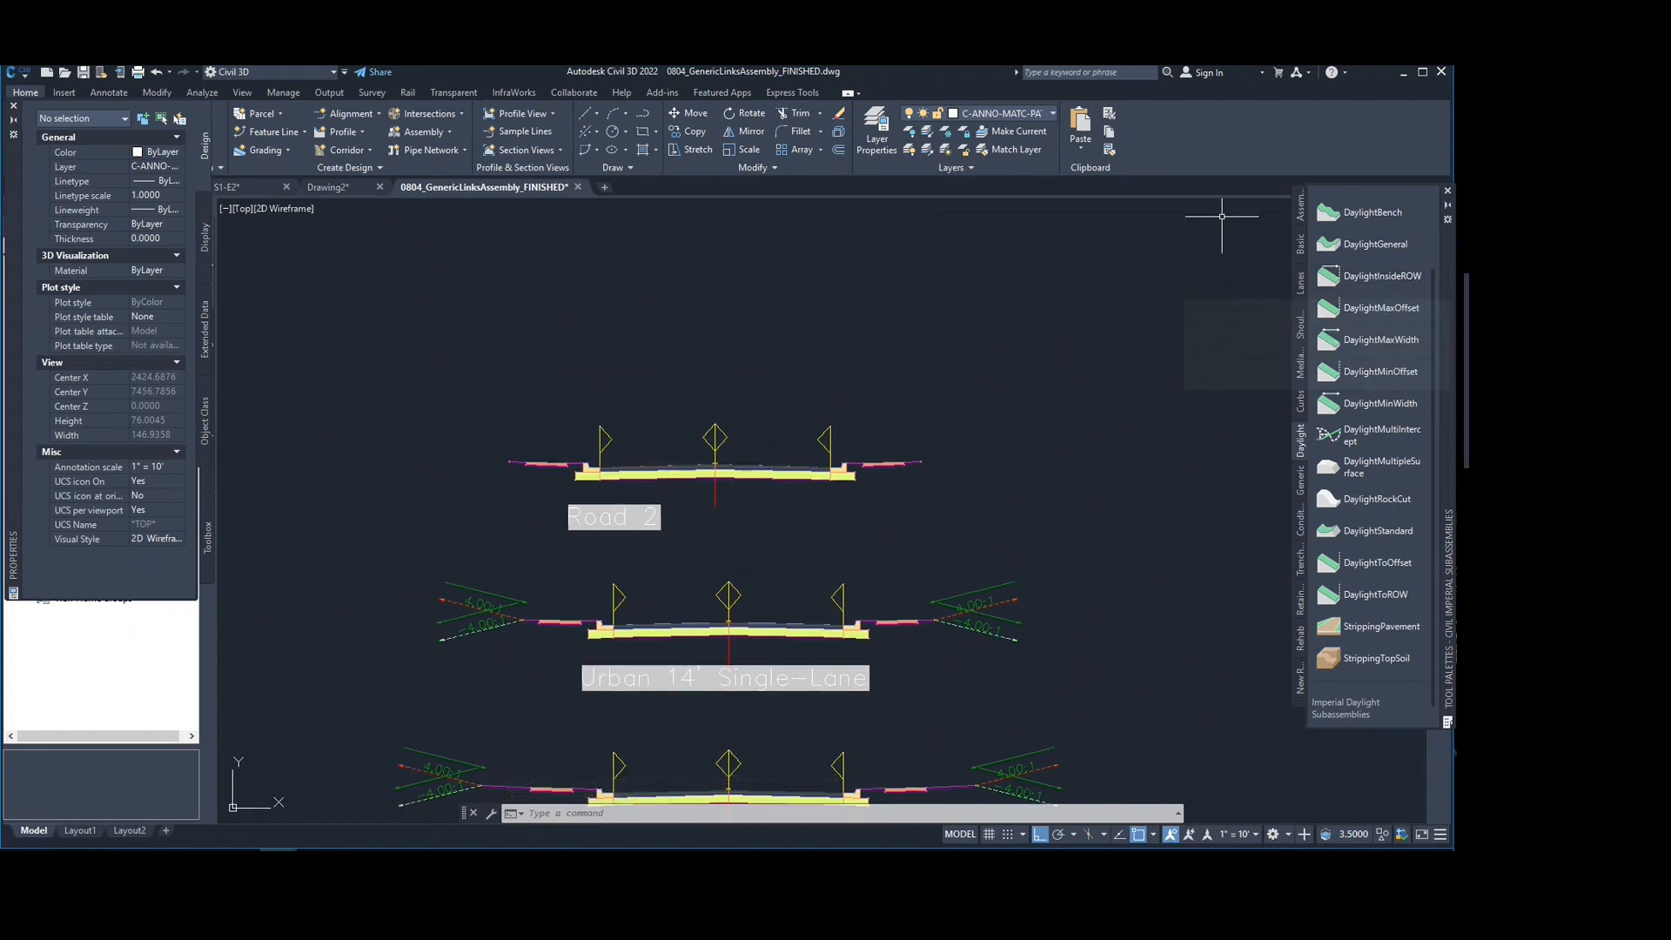
left_click(1362, 278)
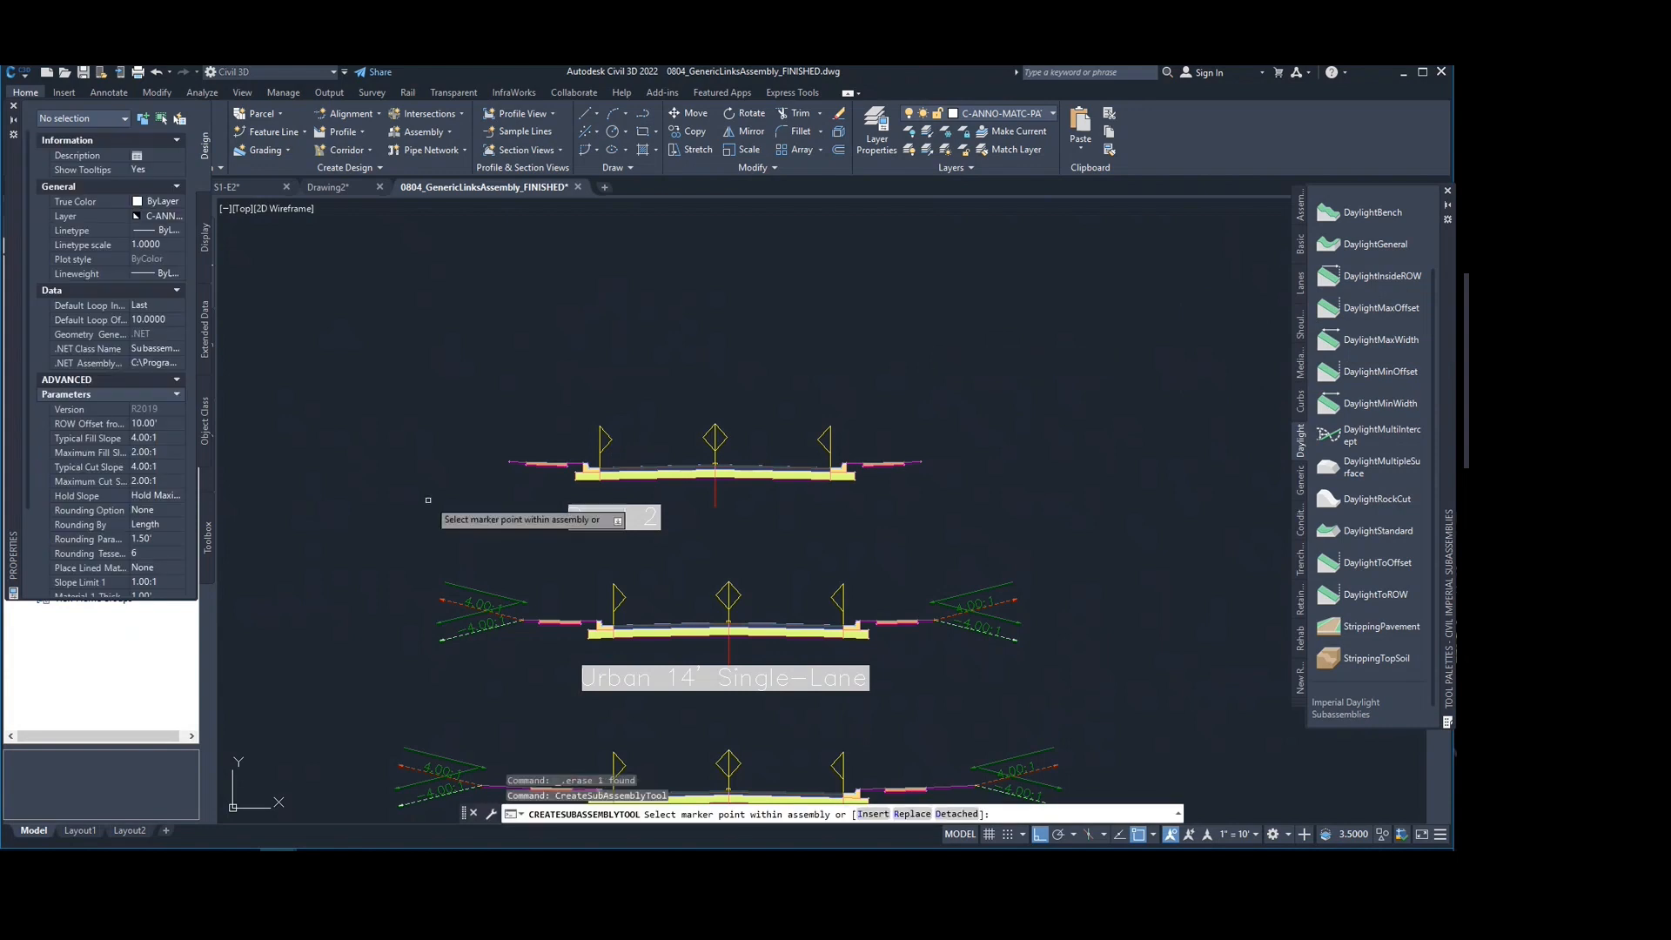
scroll(509, 463, "up", 6)
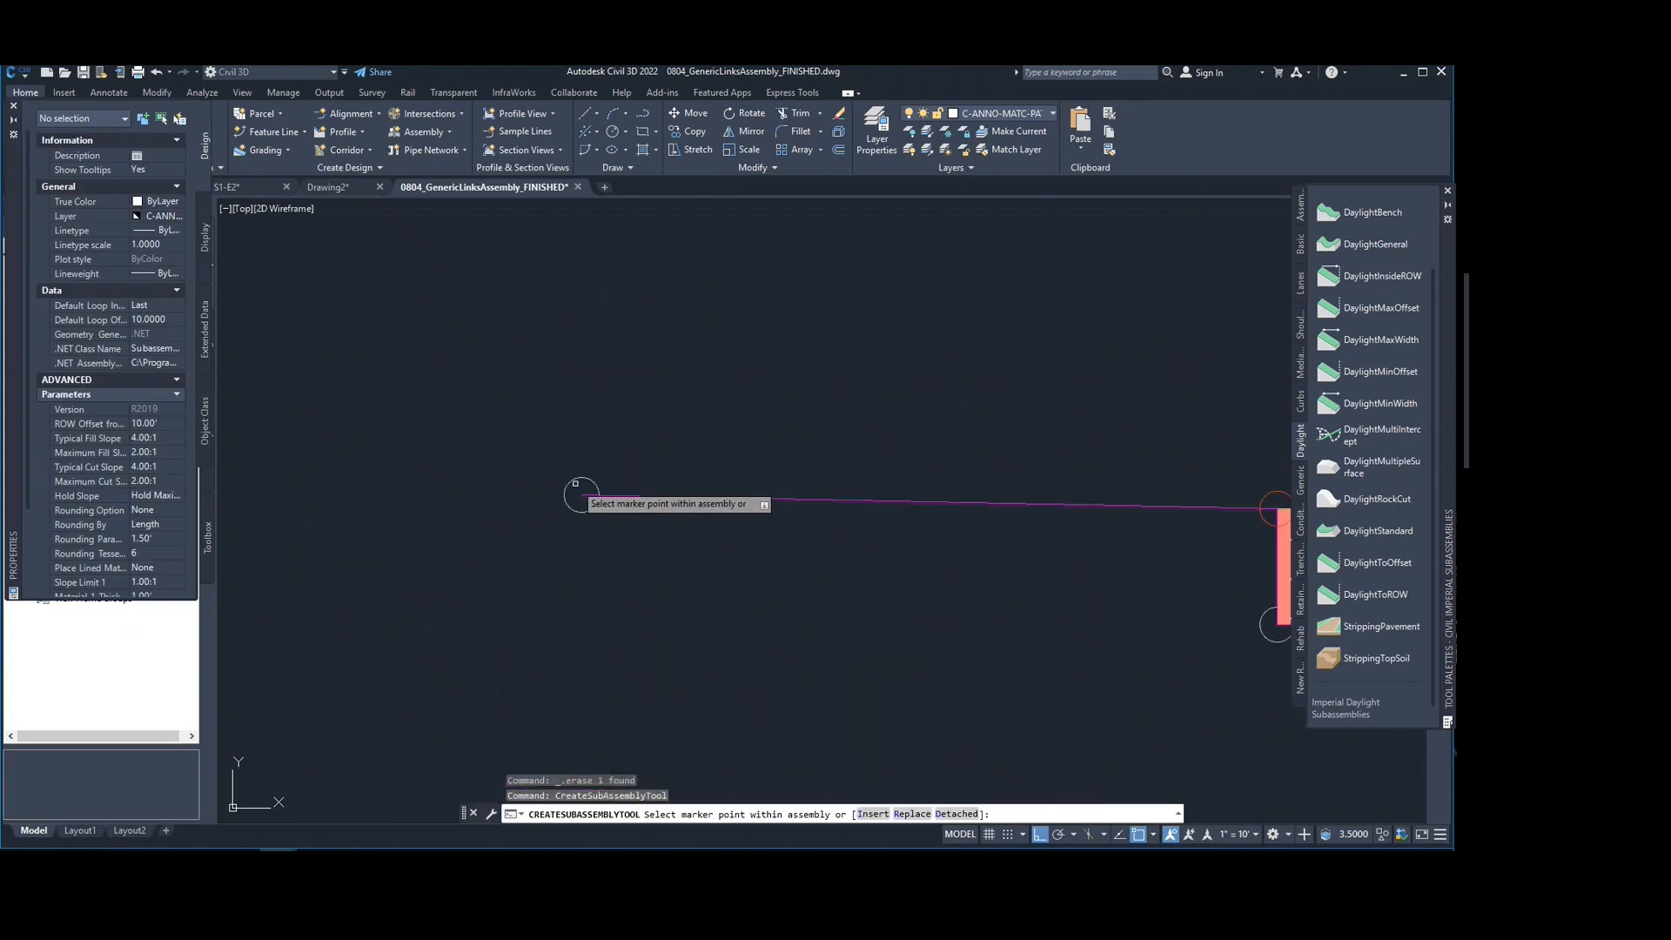
left_click(577, 496)
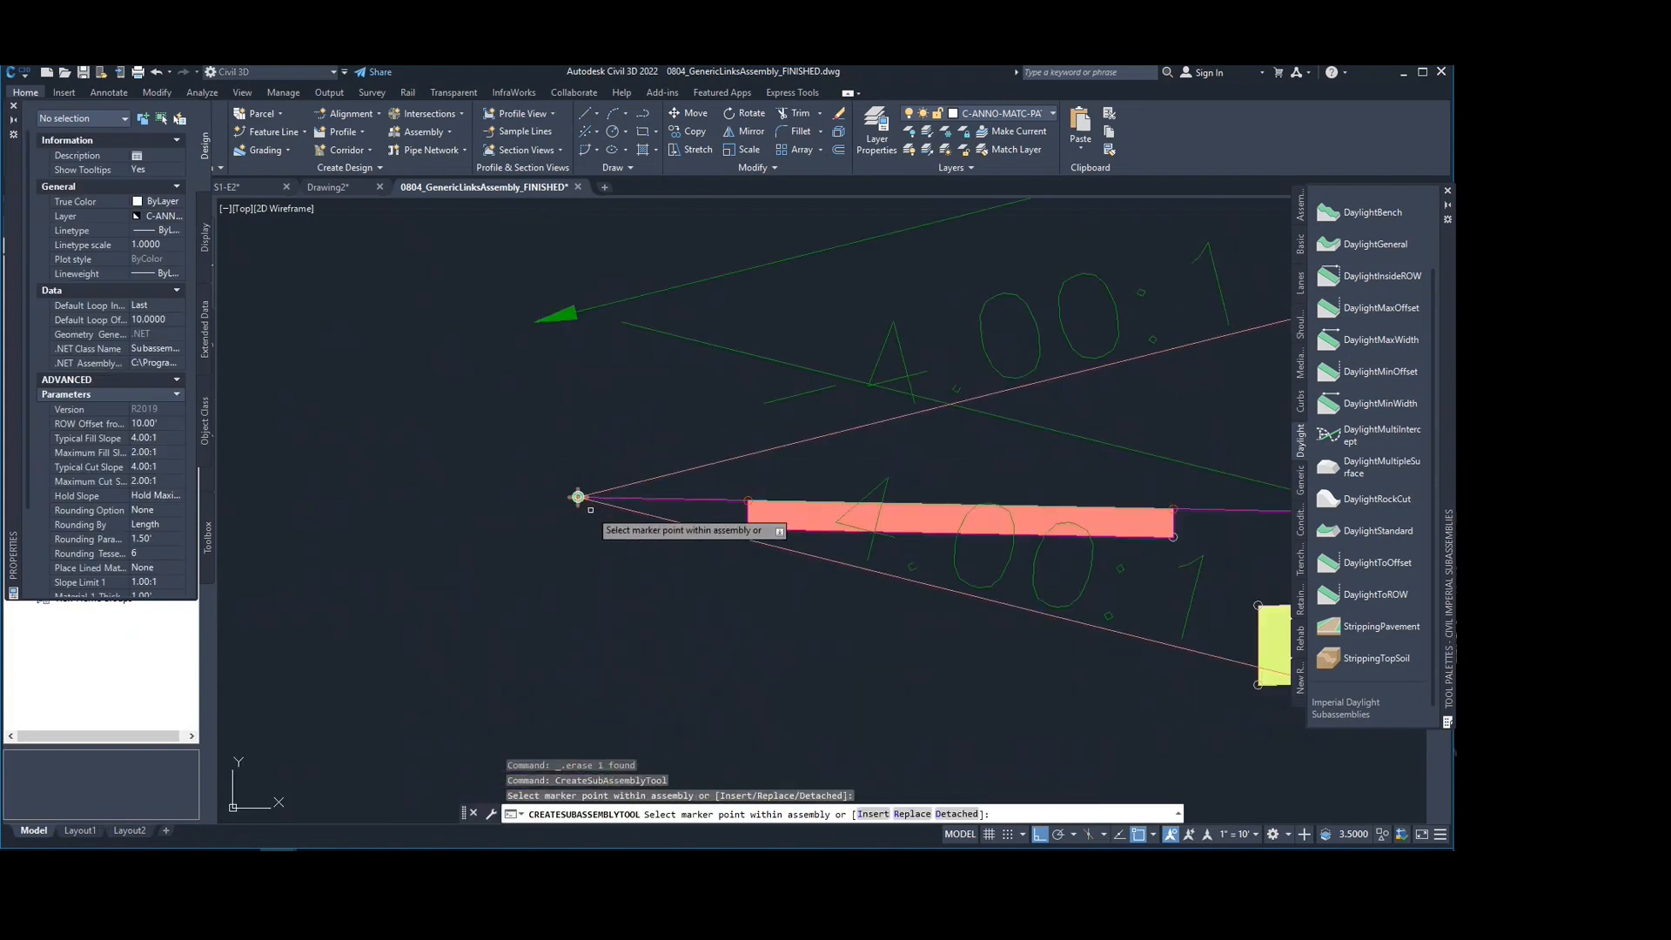
Step: Attach a new DaylightInsideROW subassembly to the outer end of Road 2's right side, and end the placement command
scroll(578, 497, "down", 6)
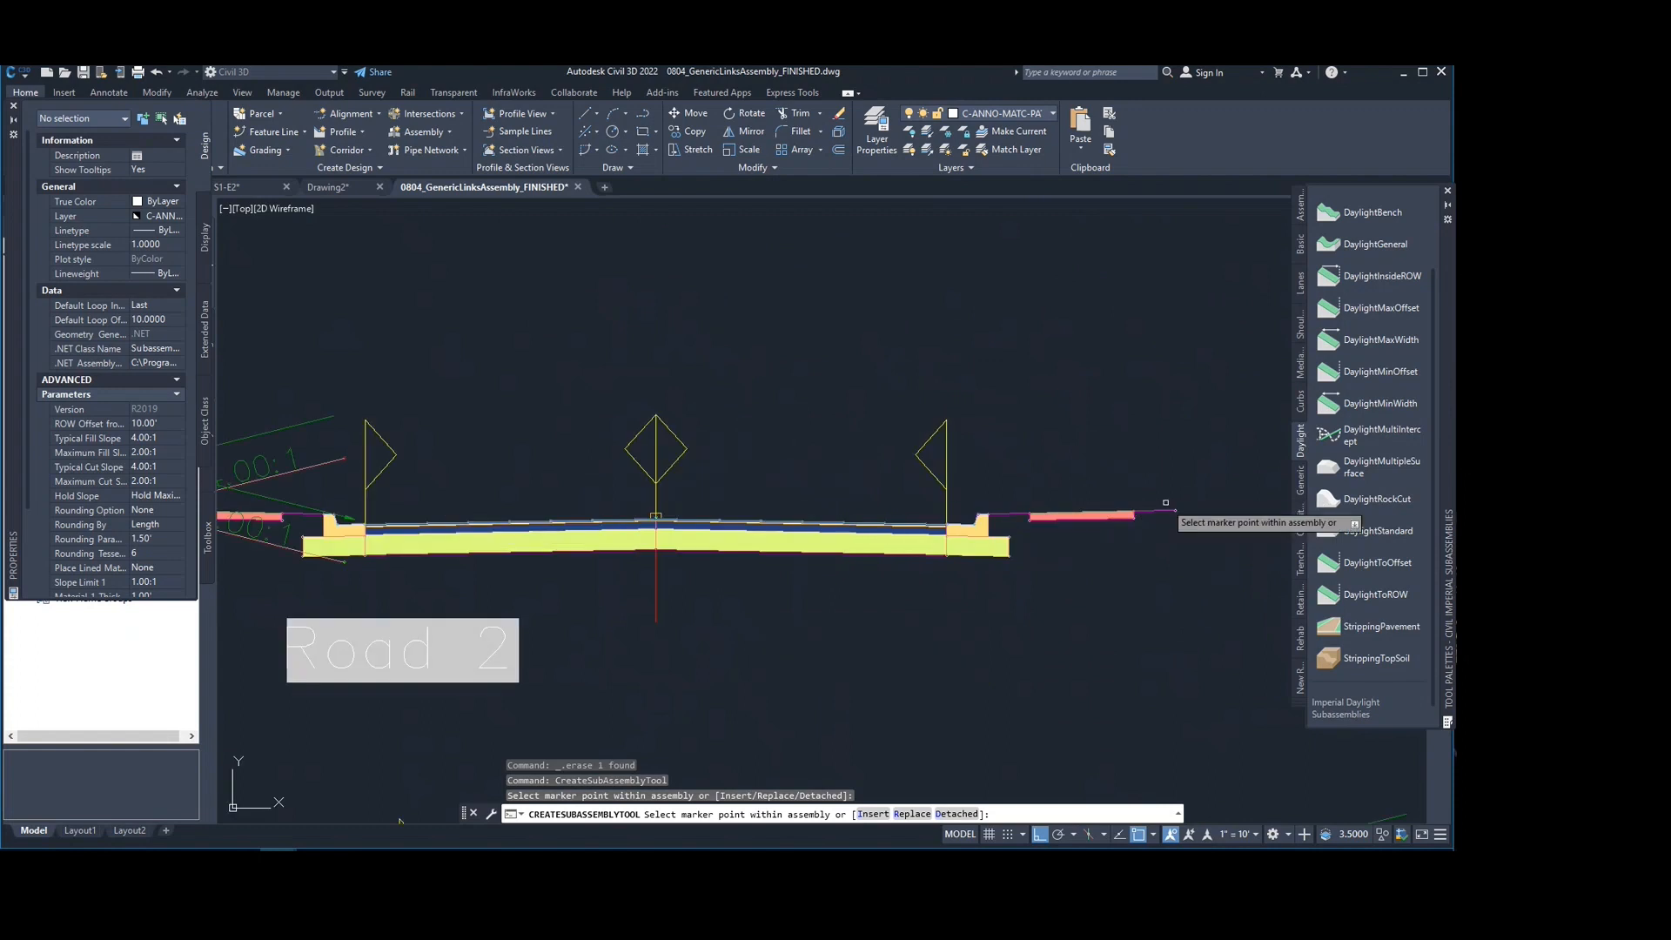
scroll(1179, 511, "down", 3)
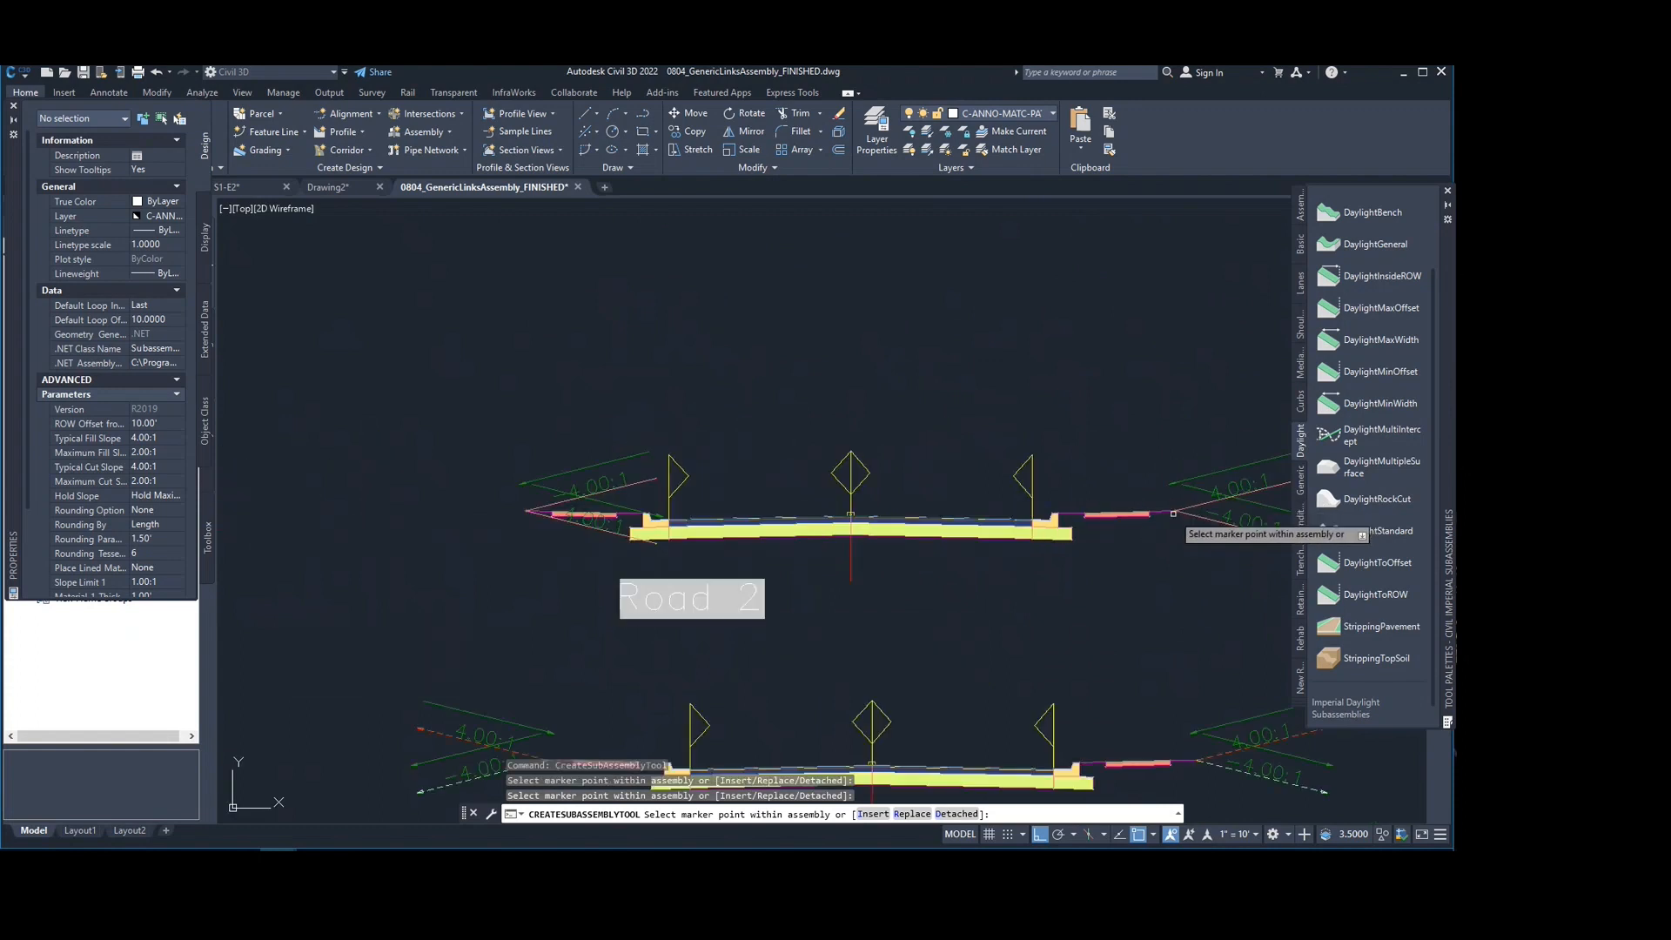
middle_click_drag(774, 533, 653, 540)
key("Escape")
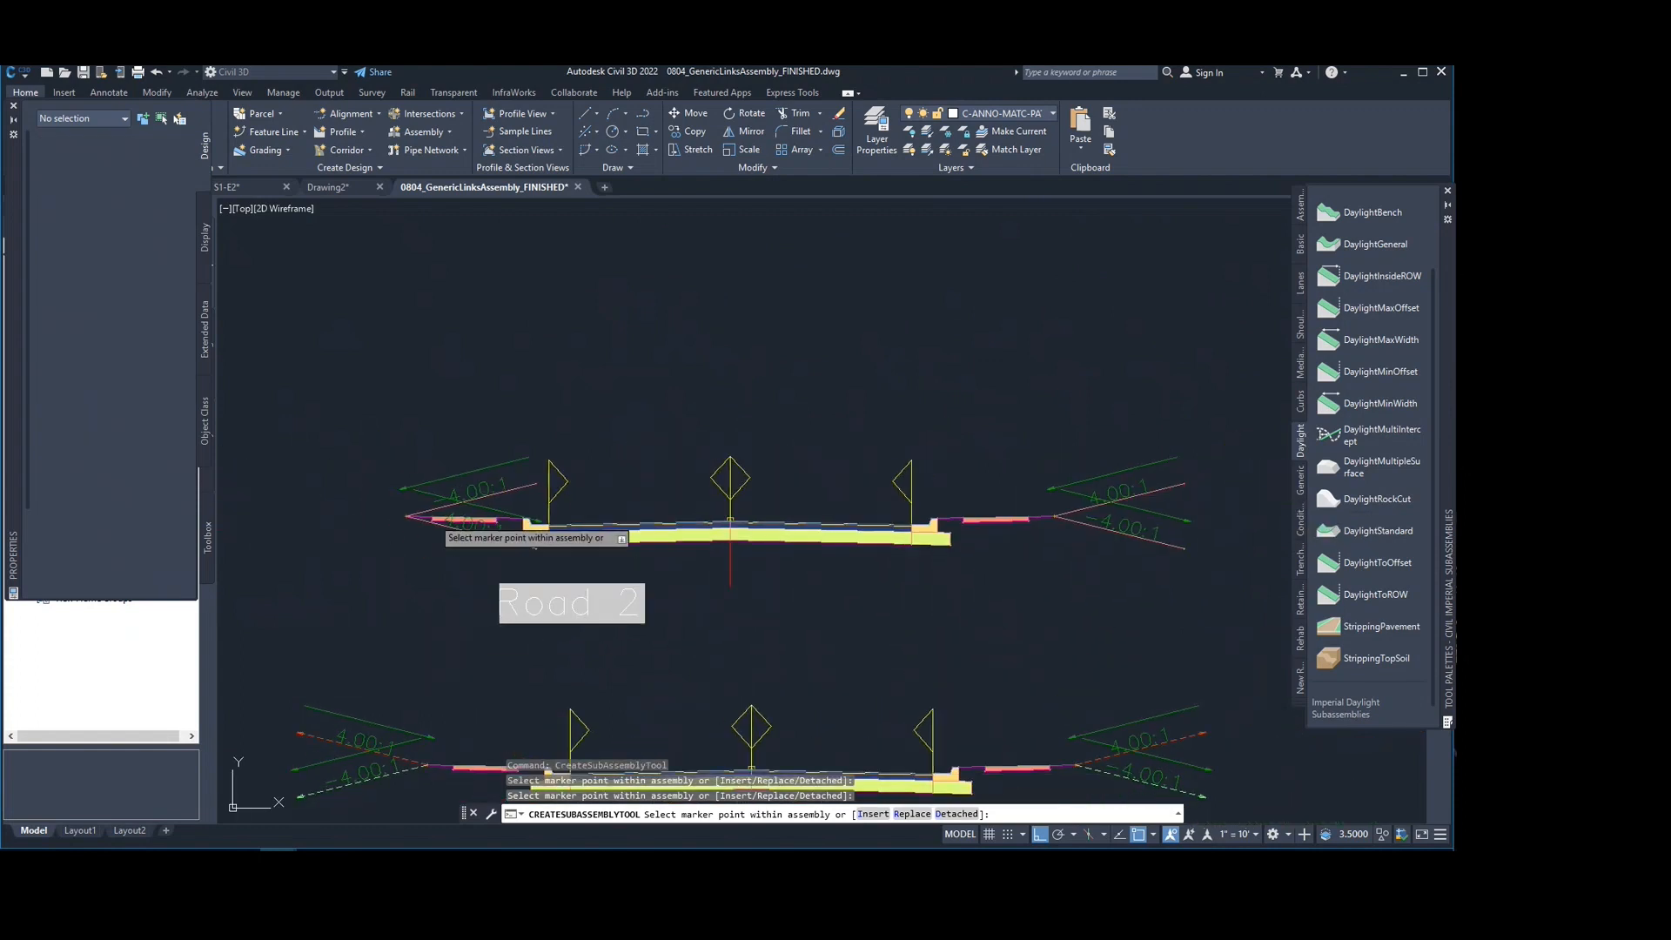
Step: Try a ROW offset of -10 ft on Road 2's new left DaylightInsideROW subassembly, and set it to -33 ft
middle_click_drag(442, 477, 550, 448)
scroll(468, 490, "up", 2)
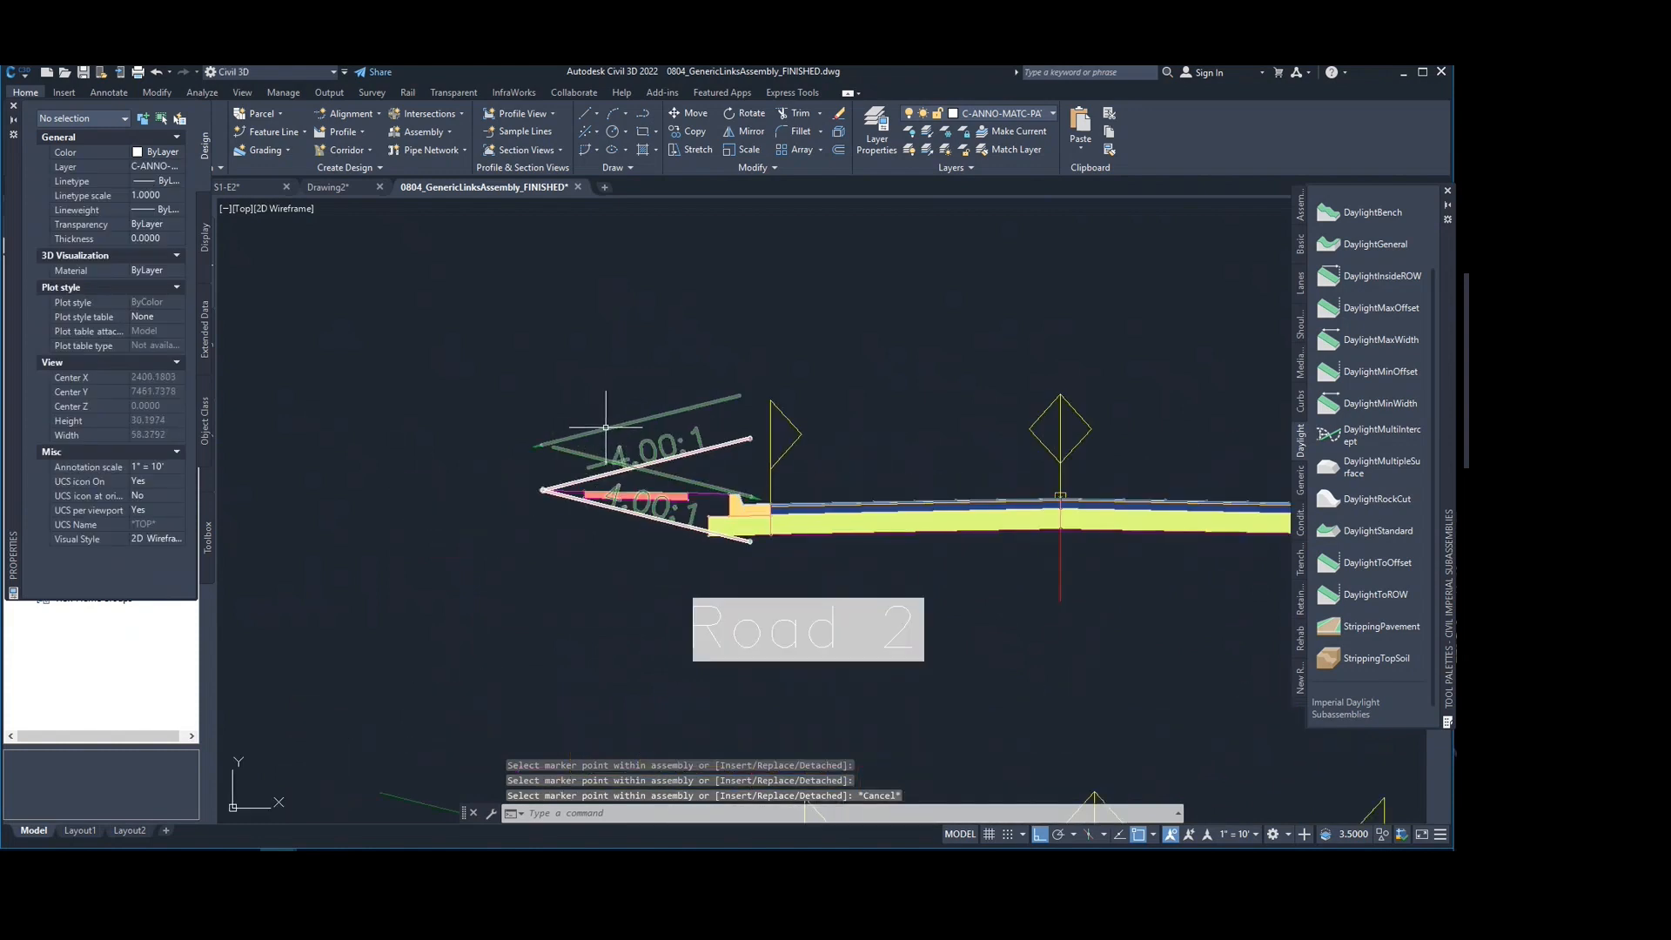
left_click(605, 427)
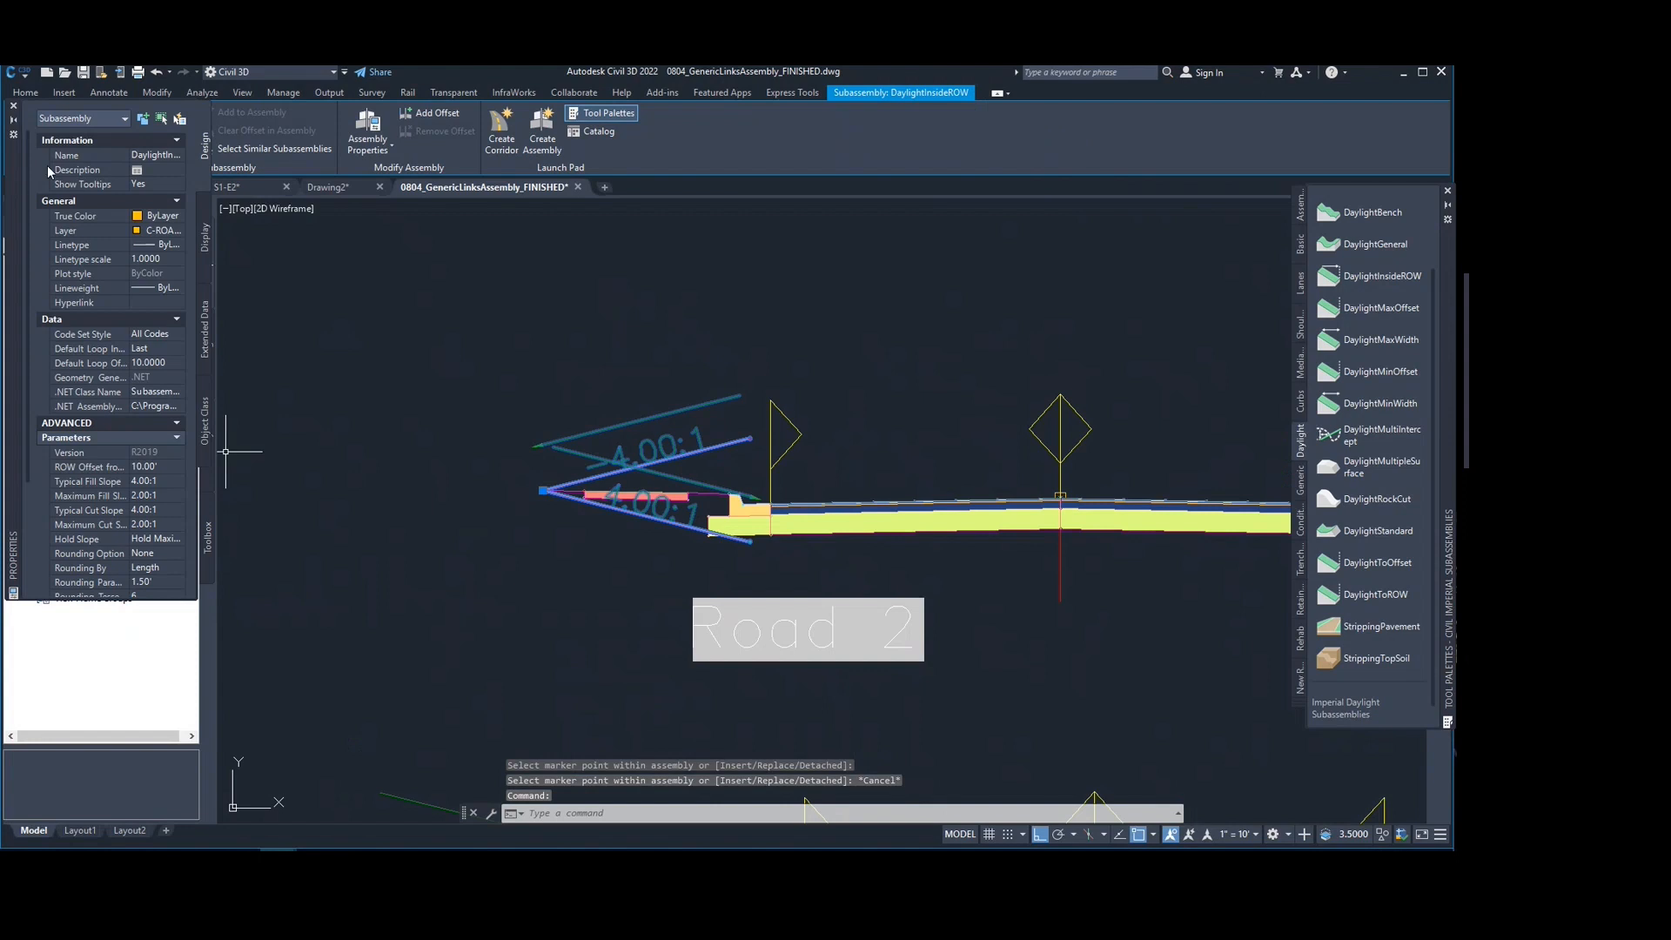
left_click(162, 466)
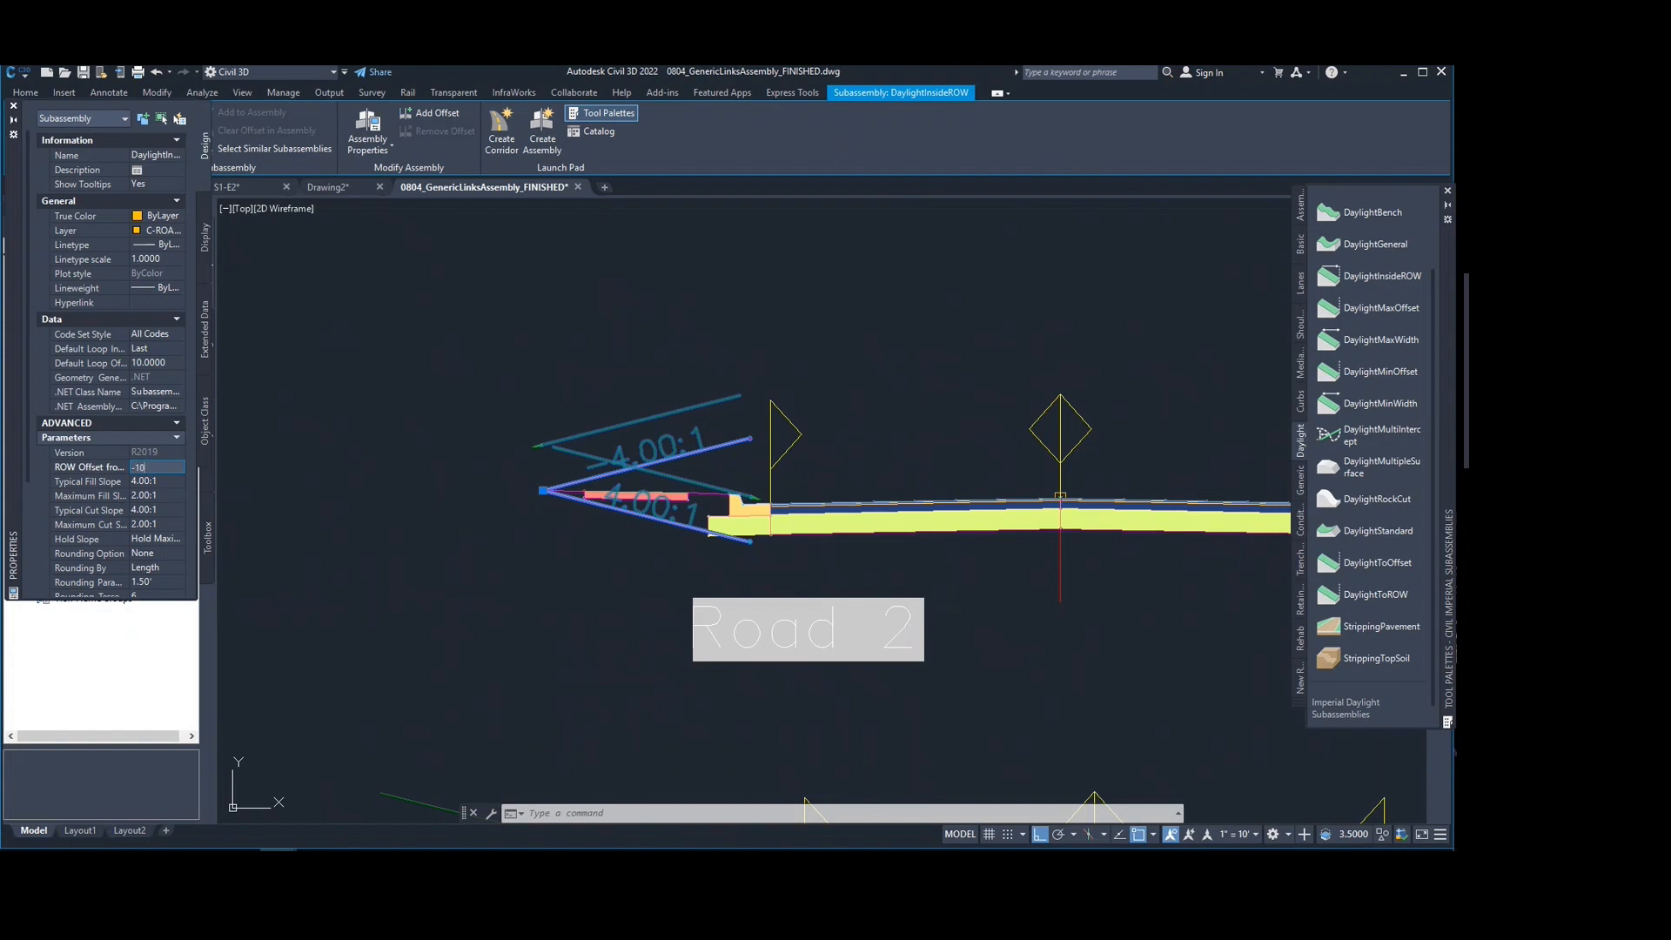
key("Tab")
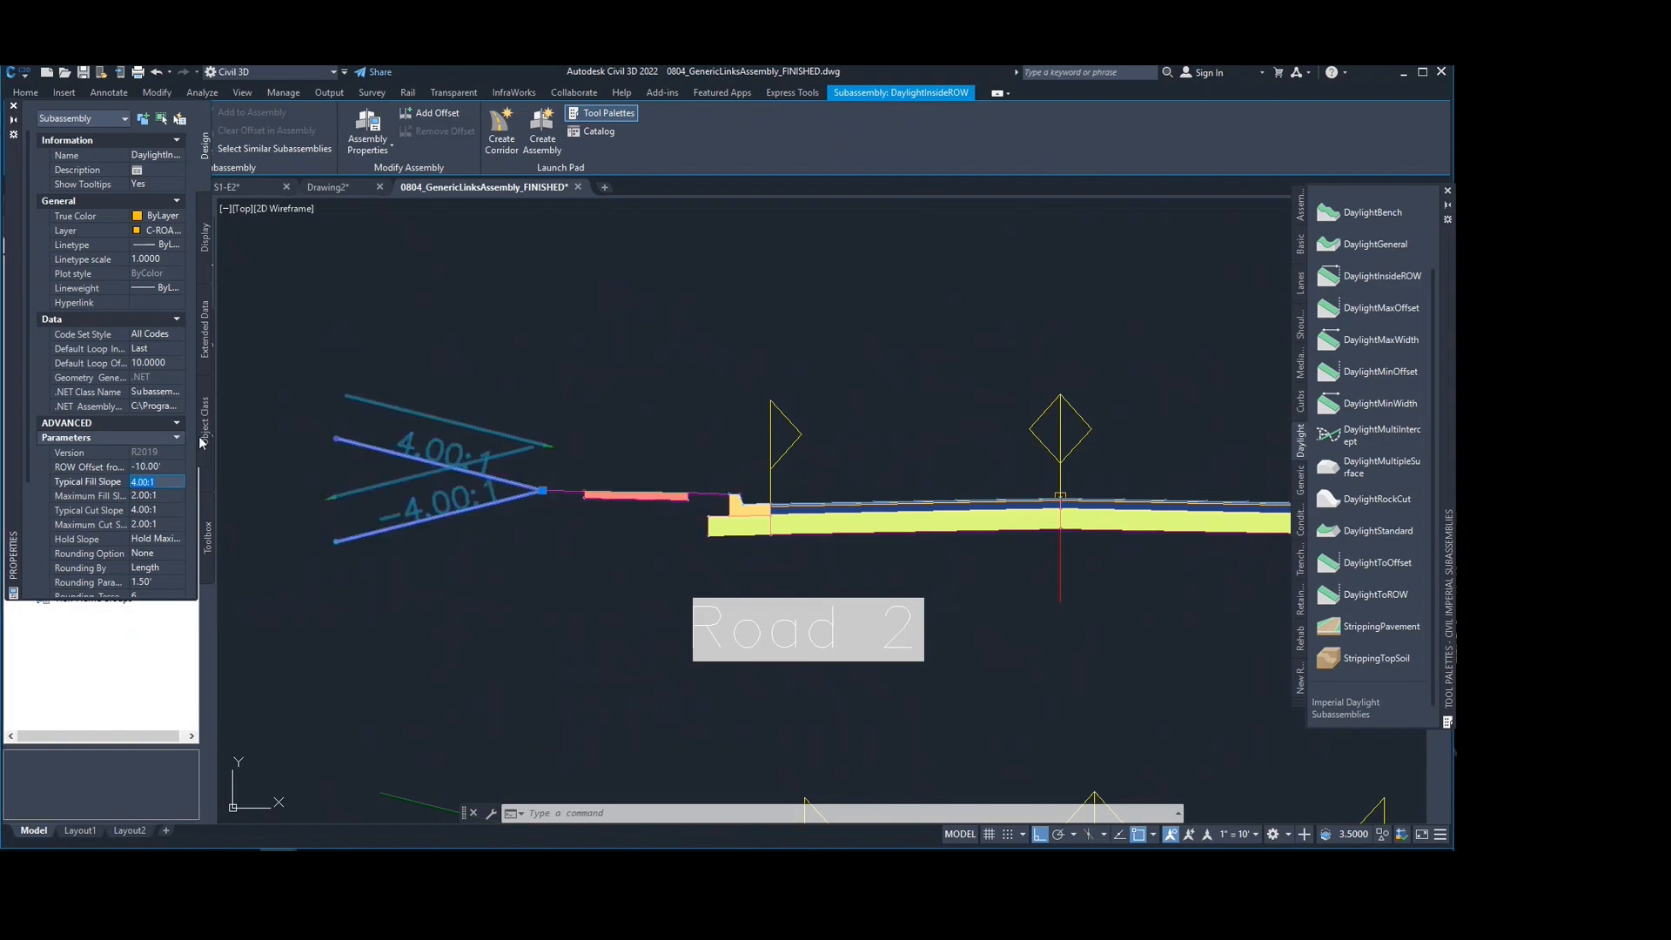
left_click(166, 468)
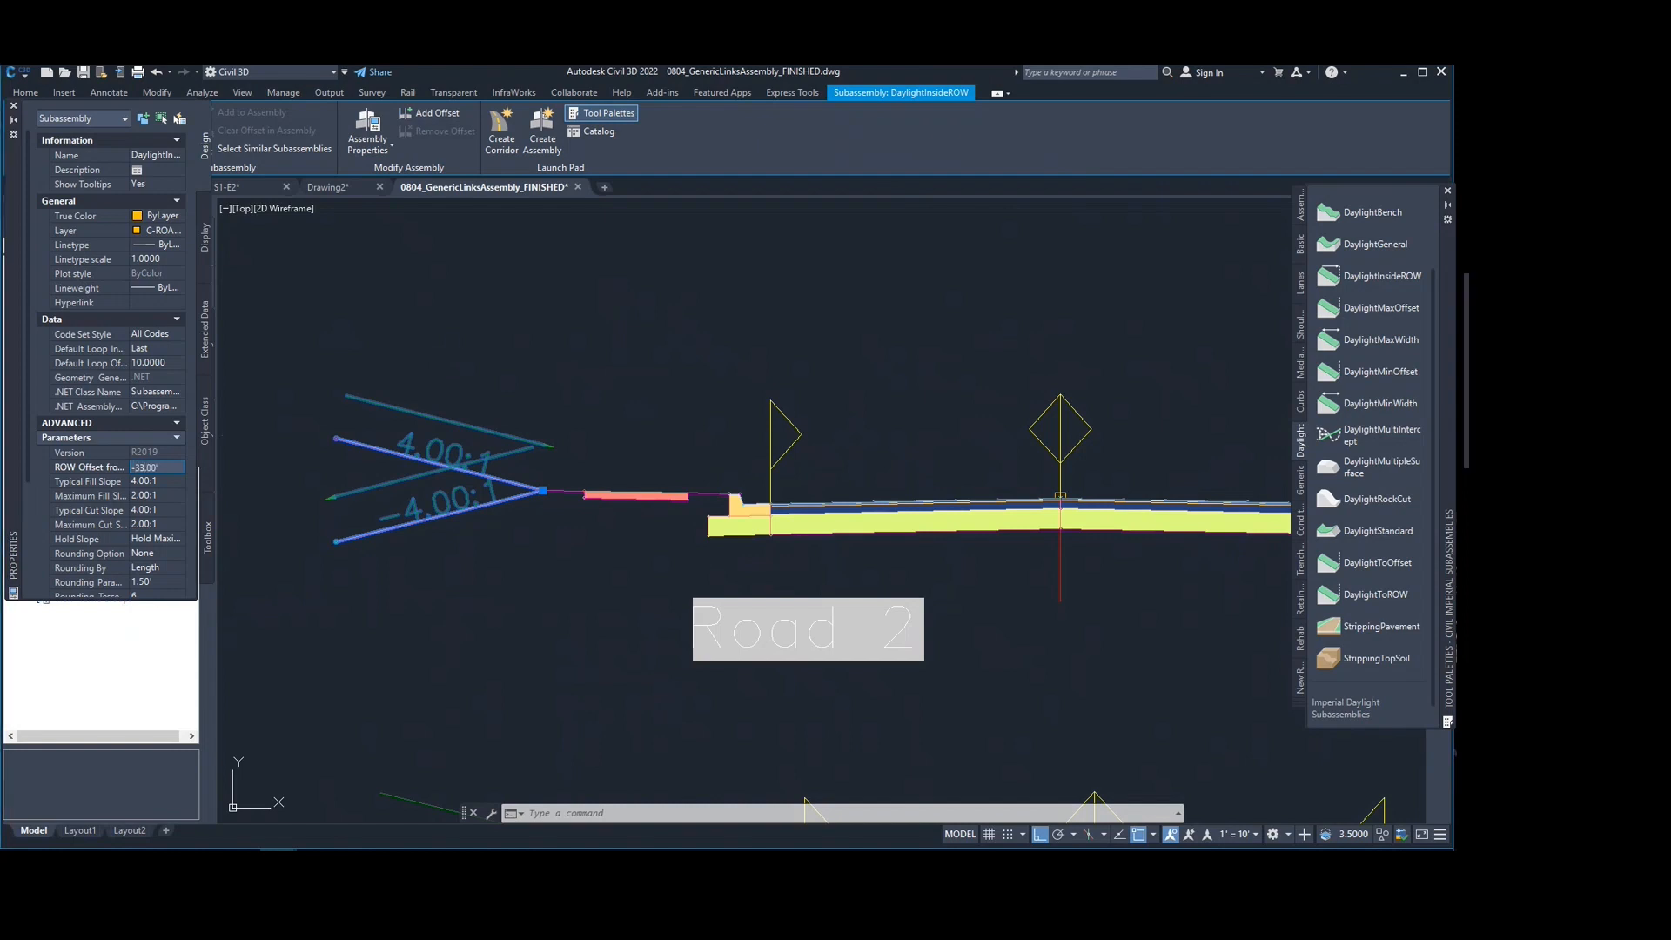
key("Return")
Step: Select only Road 2's new right DaylightInsideROW subassembly and set its ROW offset to 33 ft
scroll(445, 383, "down", 5)
scroll(673, 427, "up", 5)
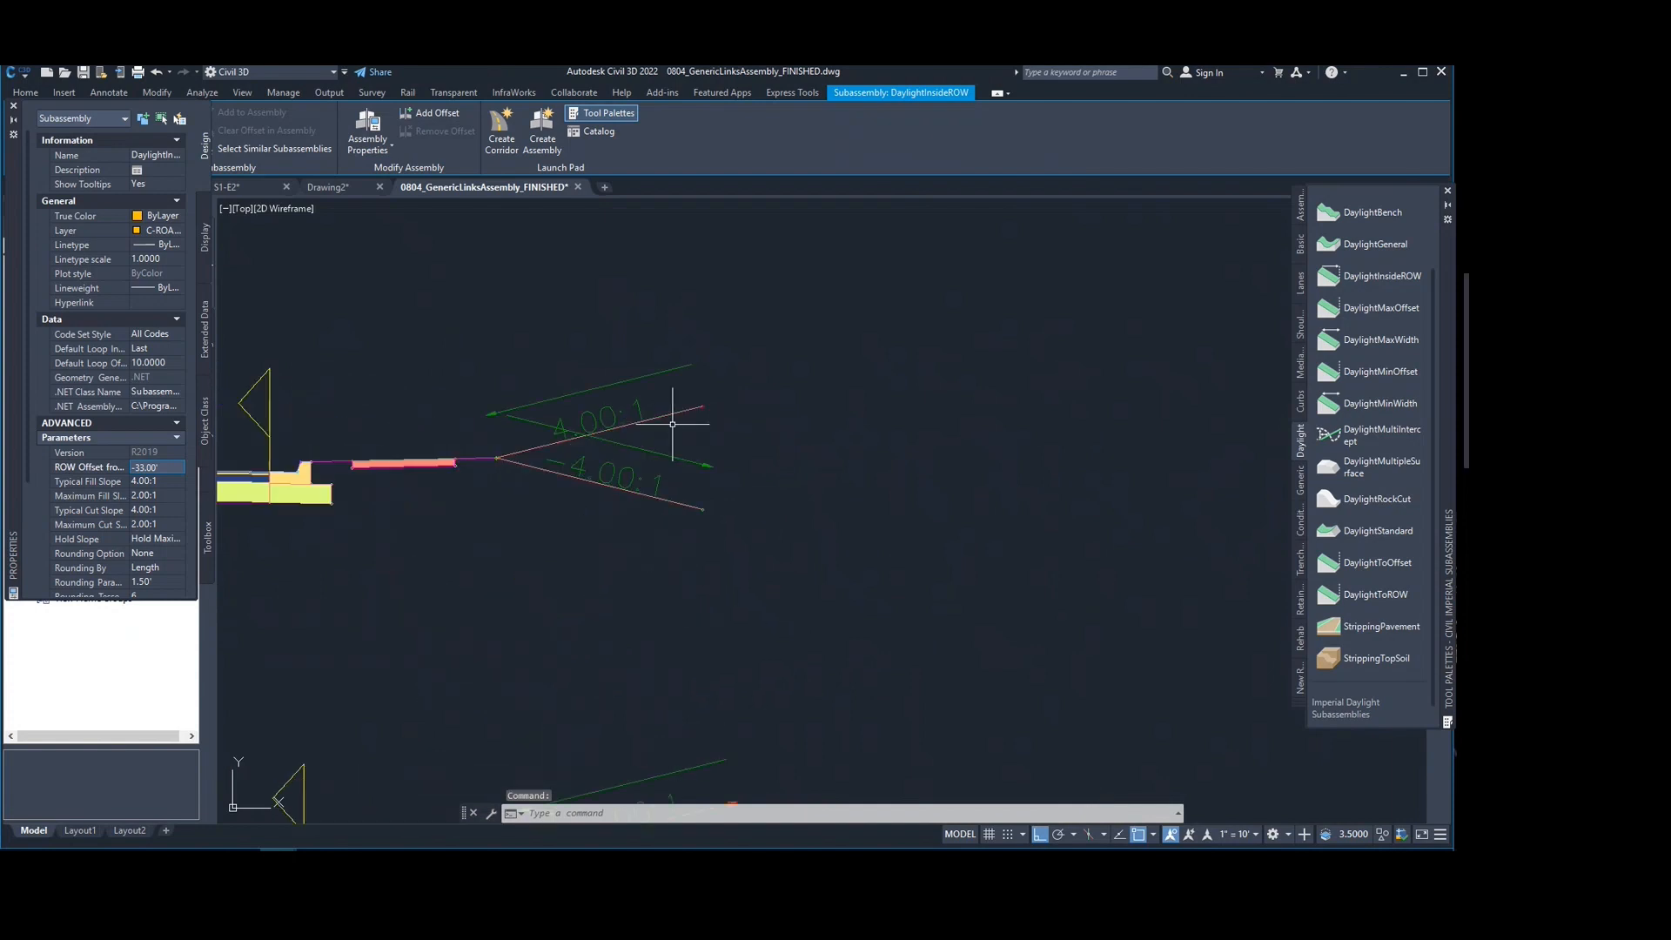
left_click(663, 418)
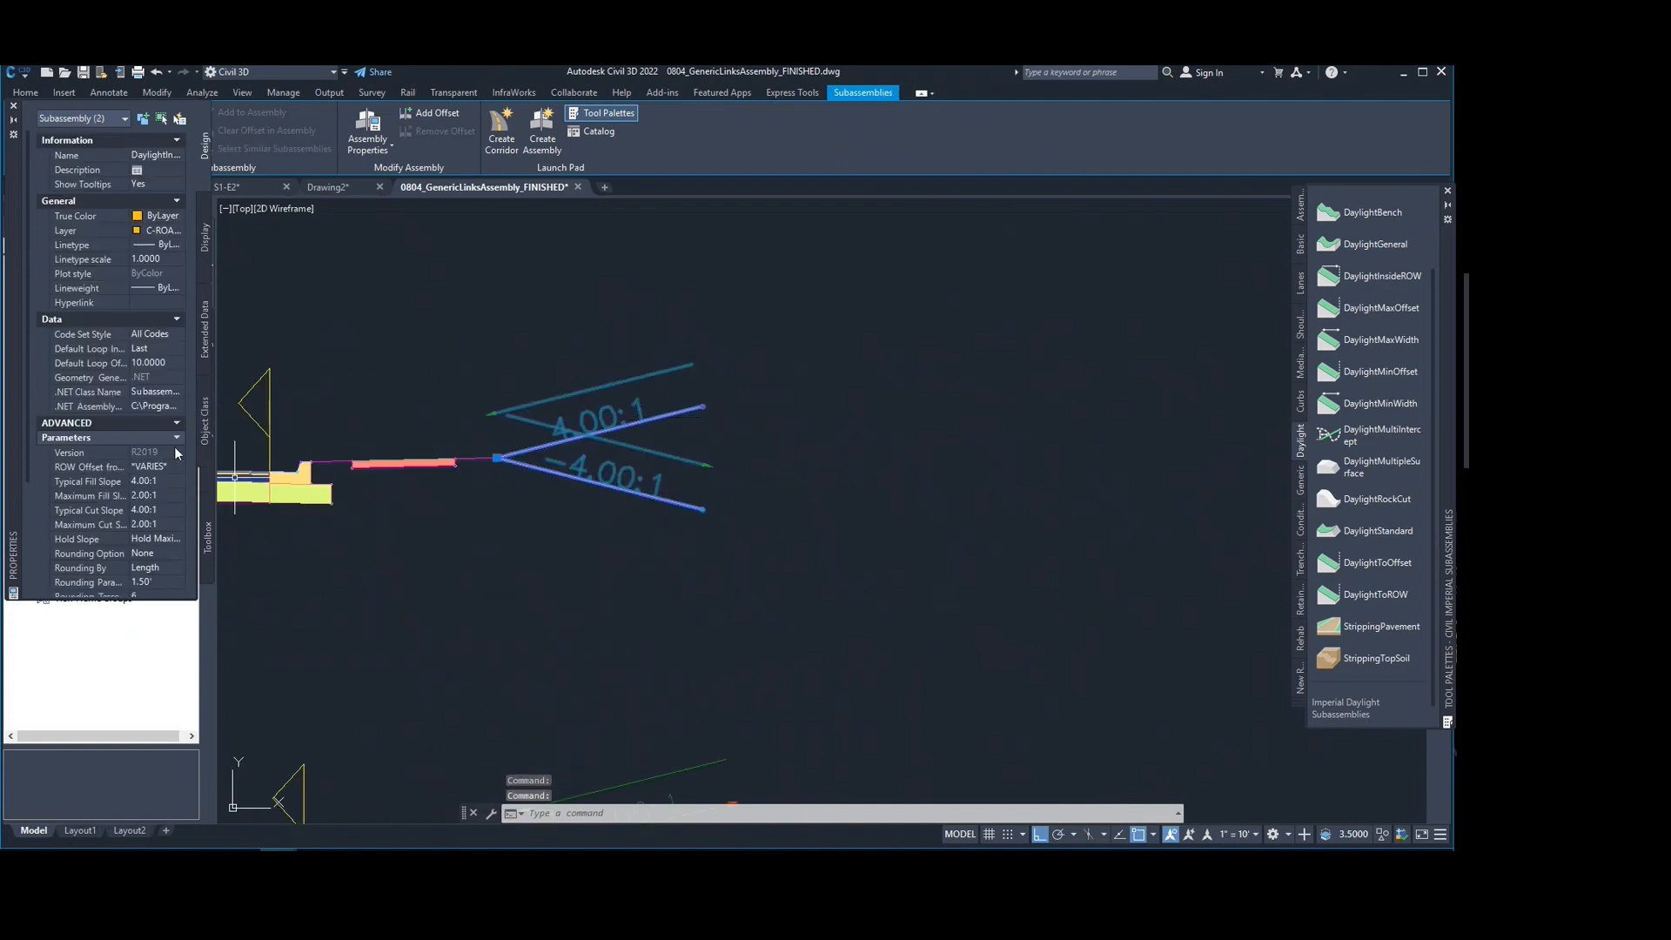
key("Escape")
left_click(600, 383)
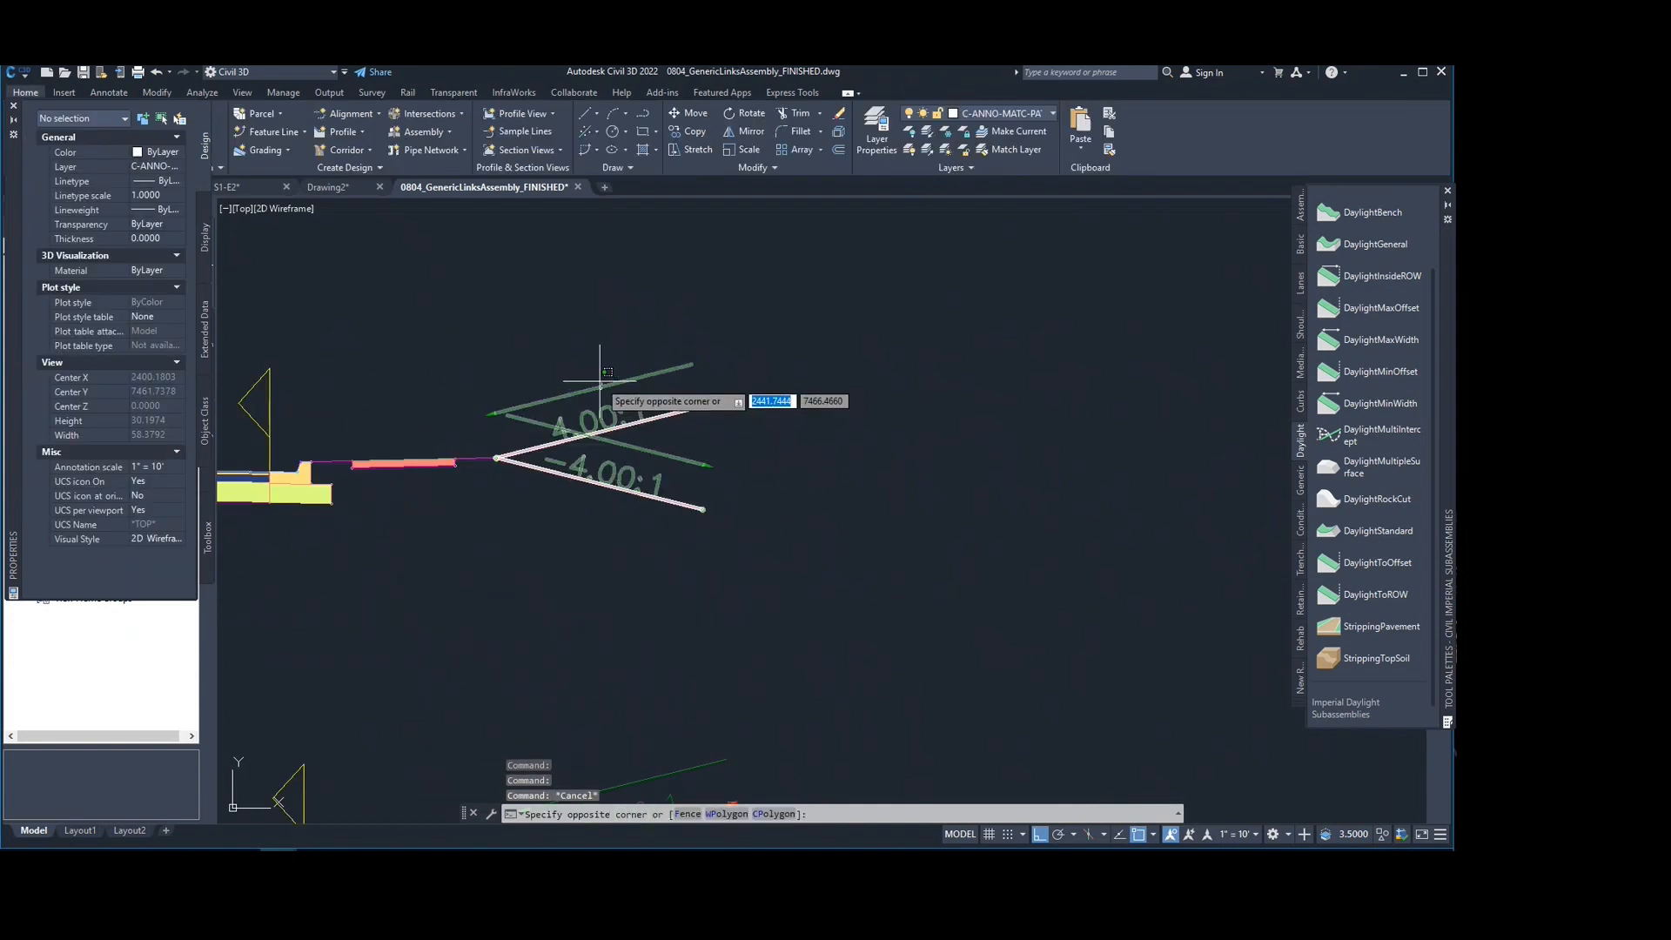
left_click(512, 376)
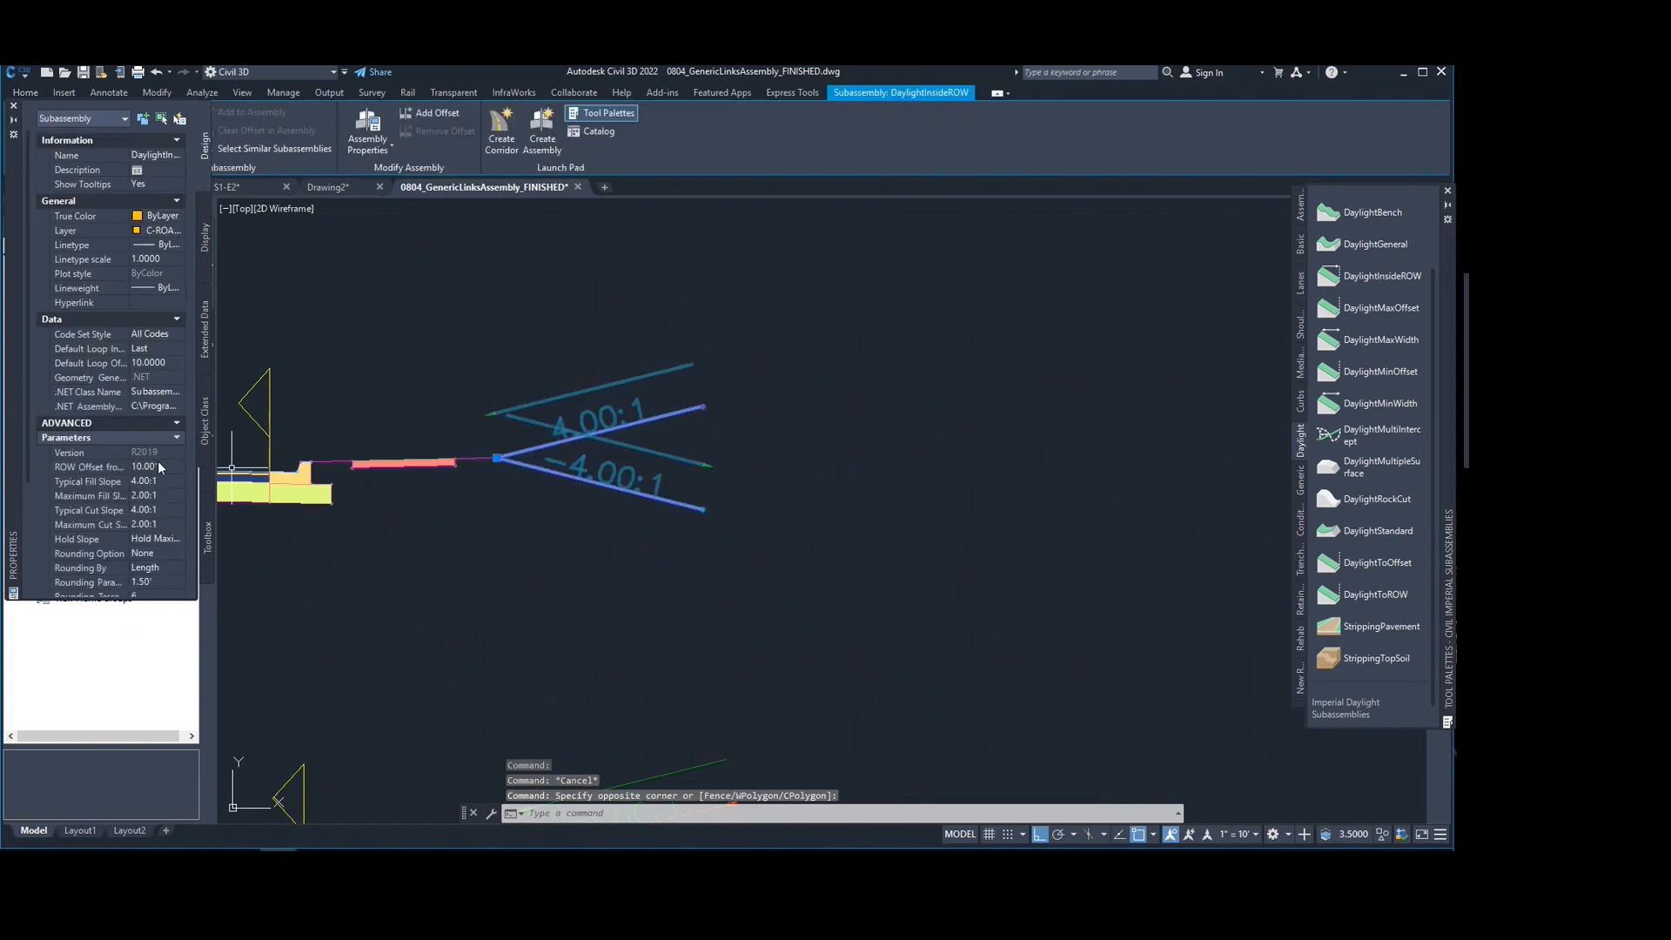
left_click(165, 467)
type("33")
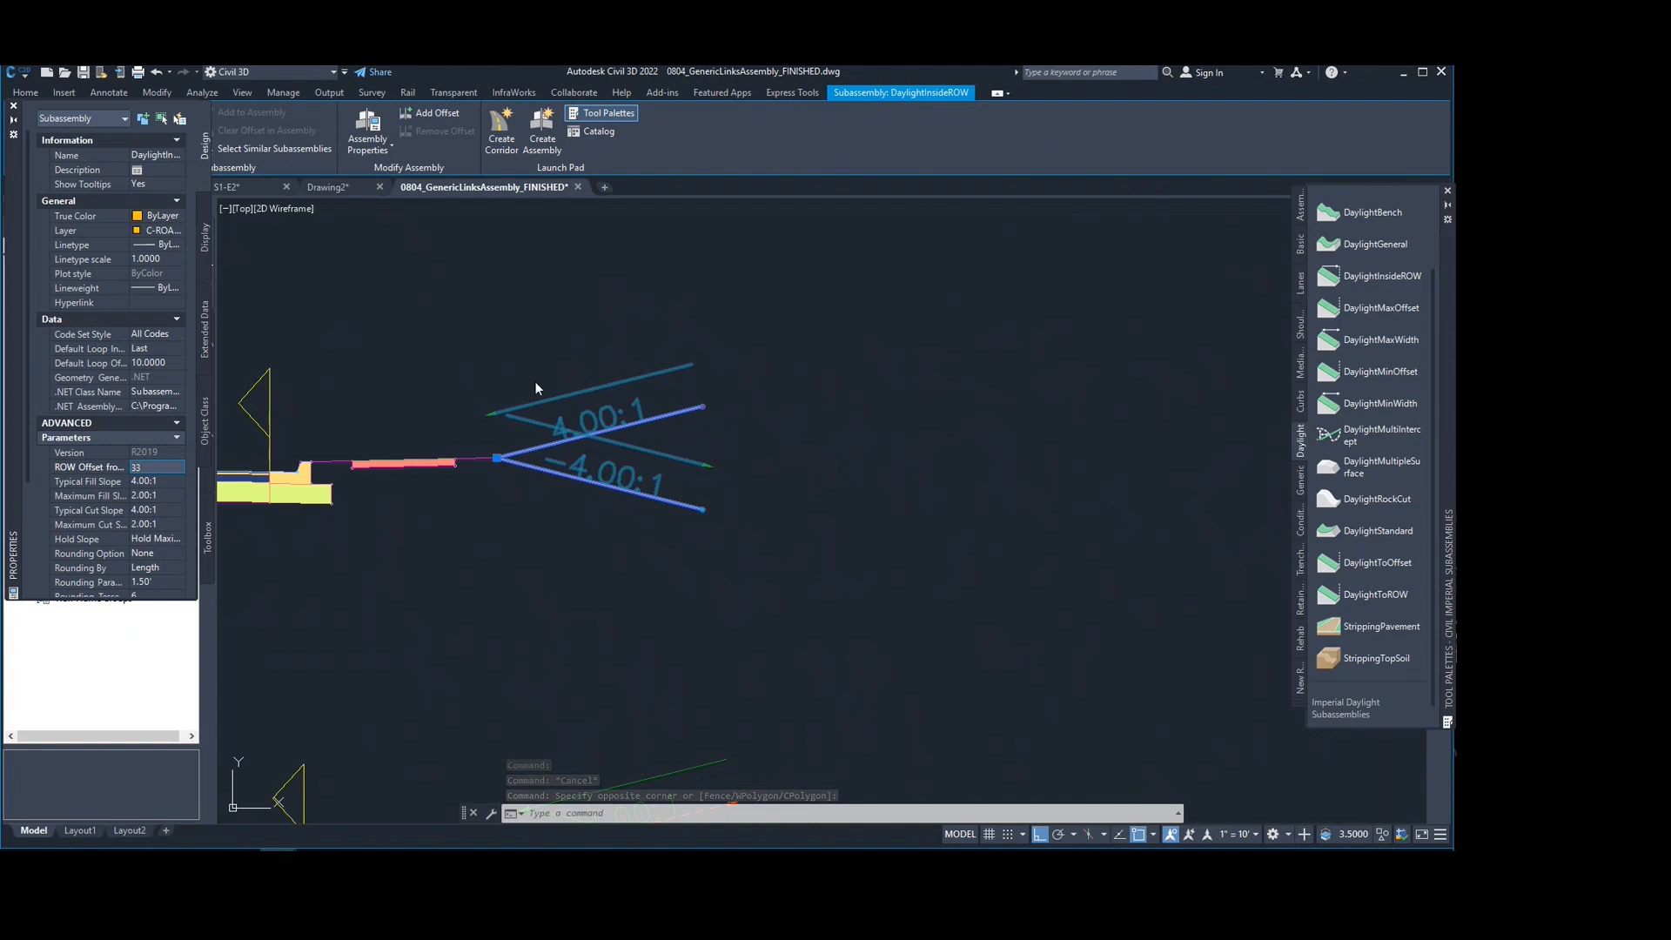
key("Return")
scroll(768, 519, "down", 5)
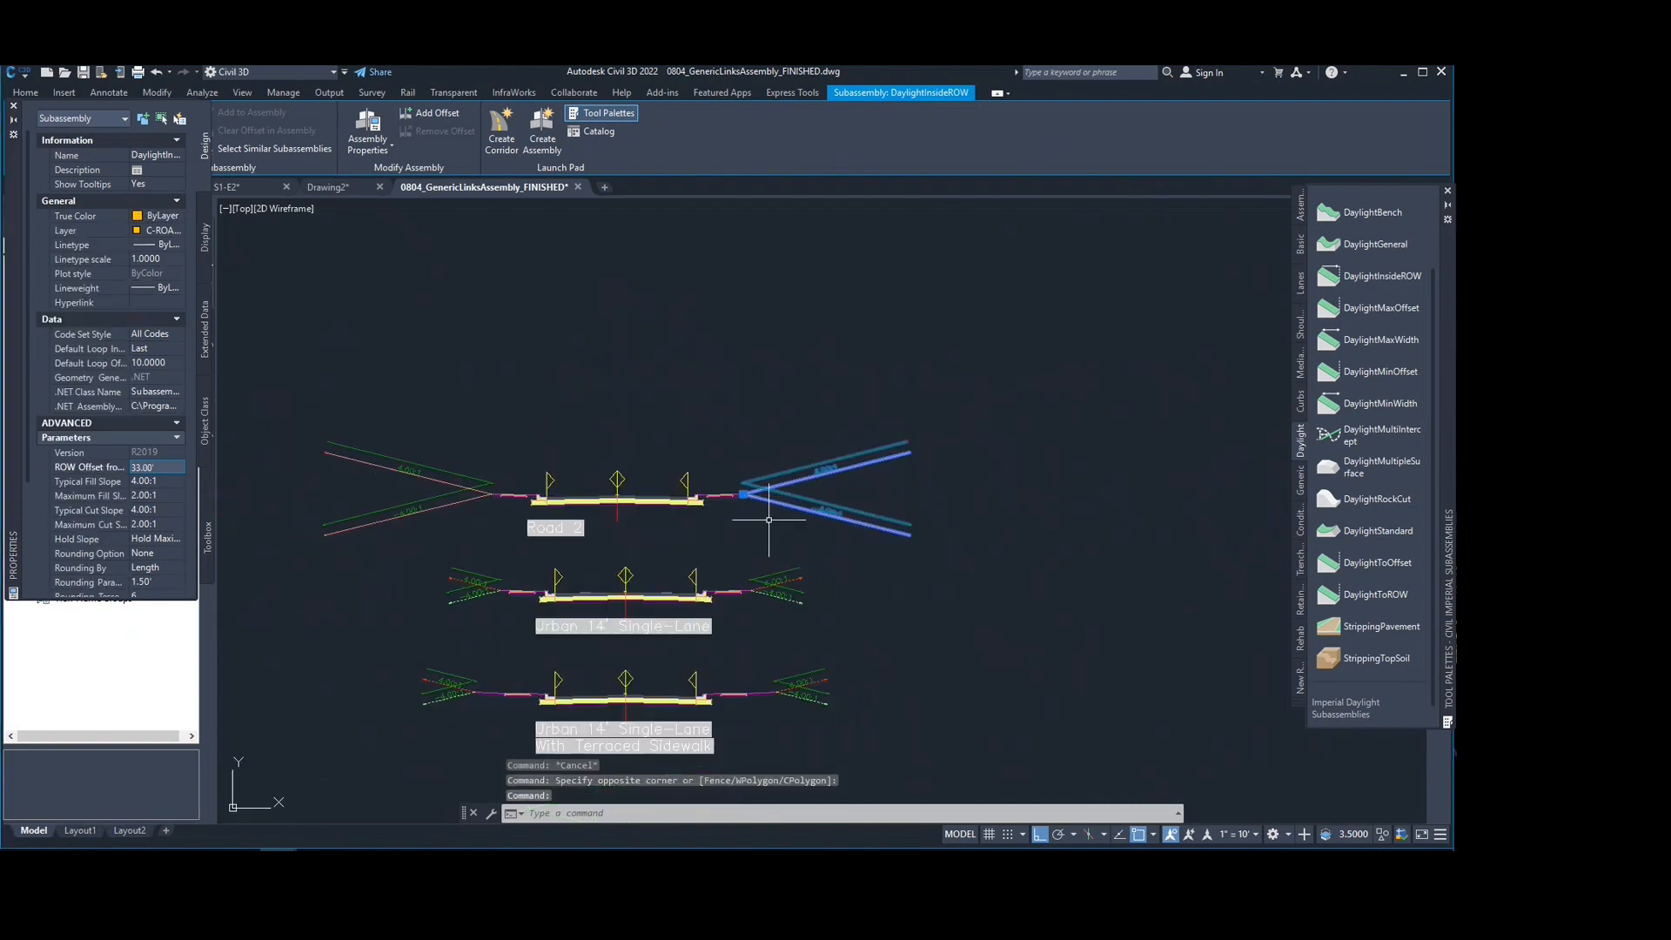
scroll(766, 513, "up", 2)
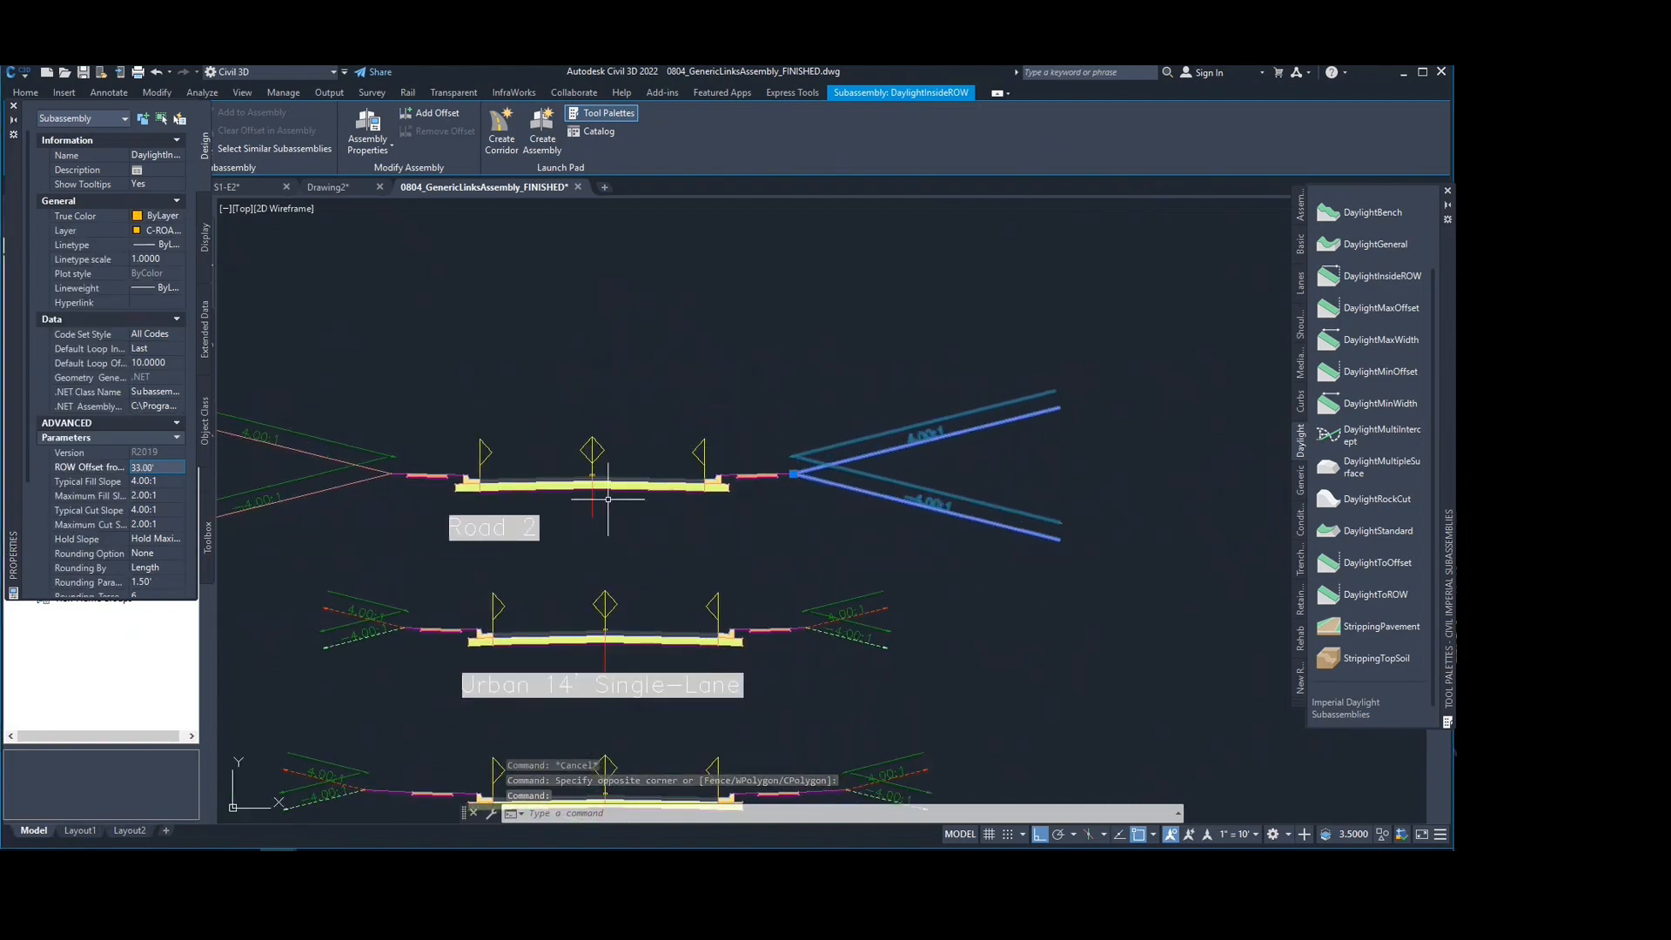
mouse_move(635, 499)
middle_mouse_down()
mouse_move(757, 444)
mouse_move(749, 403)
middle_mouse_up()
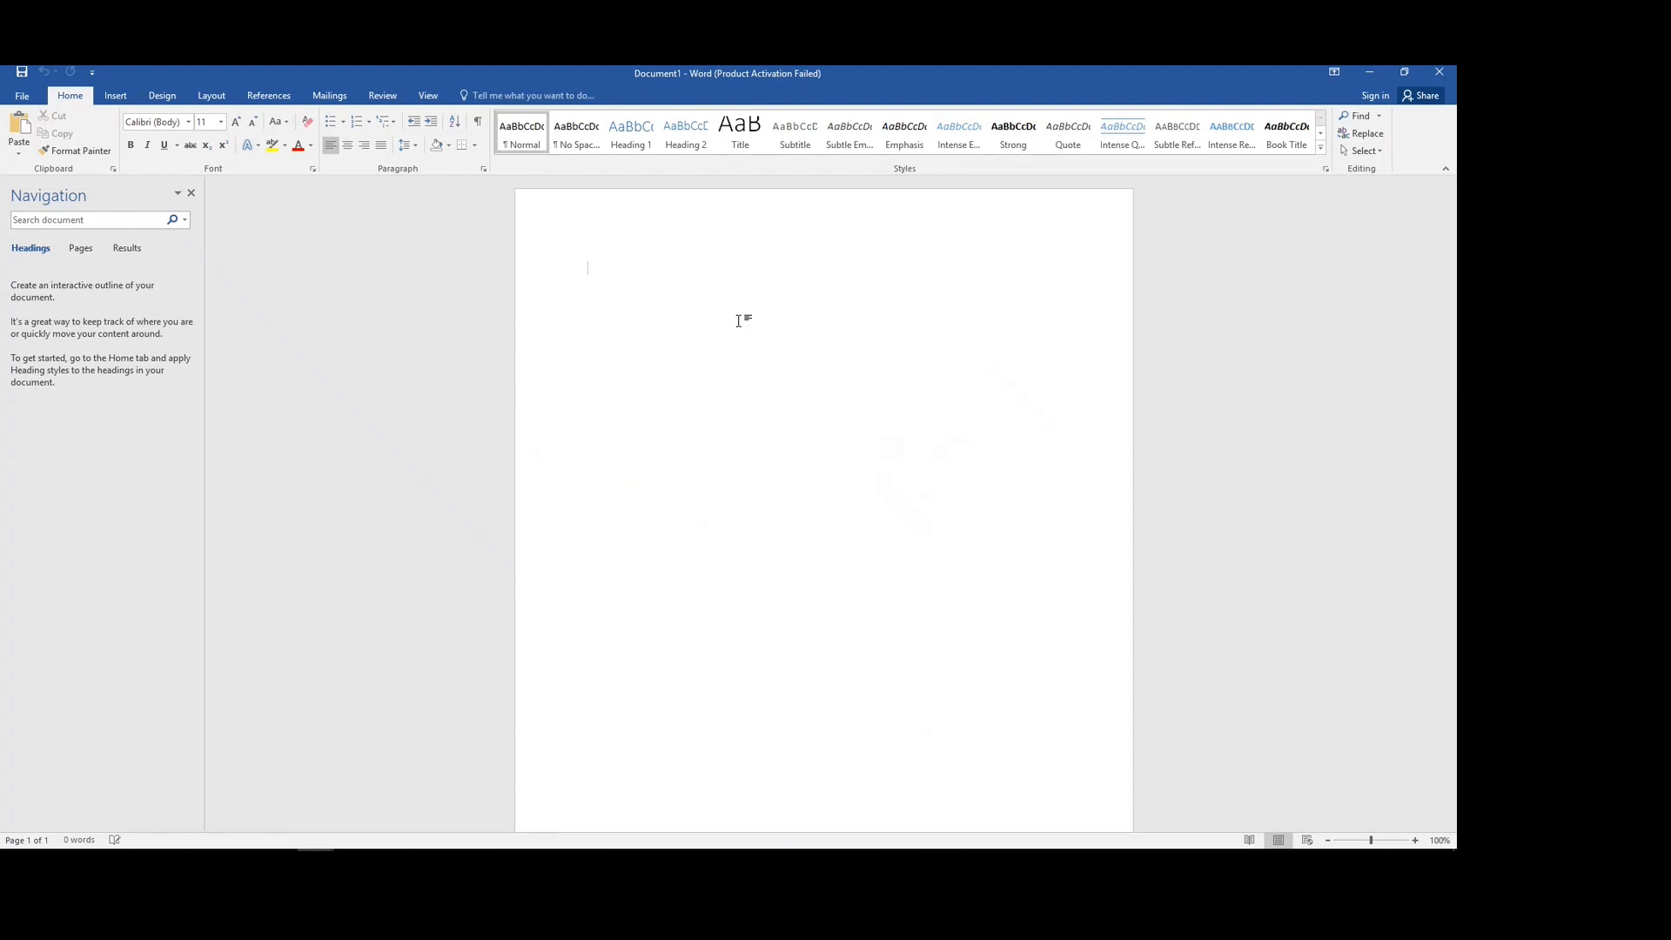
Step: Write the assignment's first line as "Create 3 different assemblies with Lanes, Shoulders, Curbs, and Daylights."
type("e")
type("3 different")
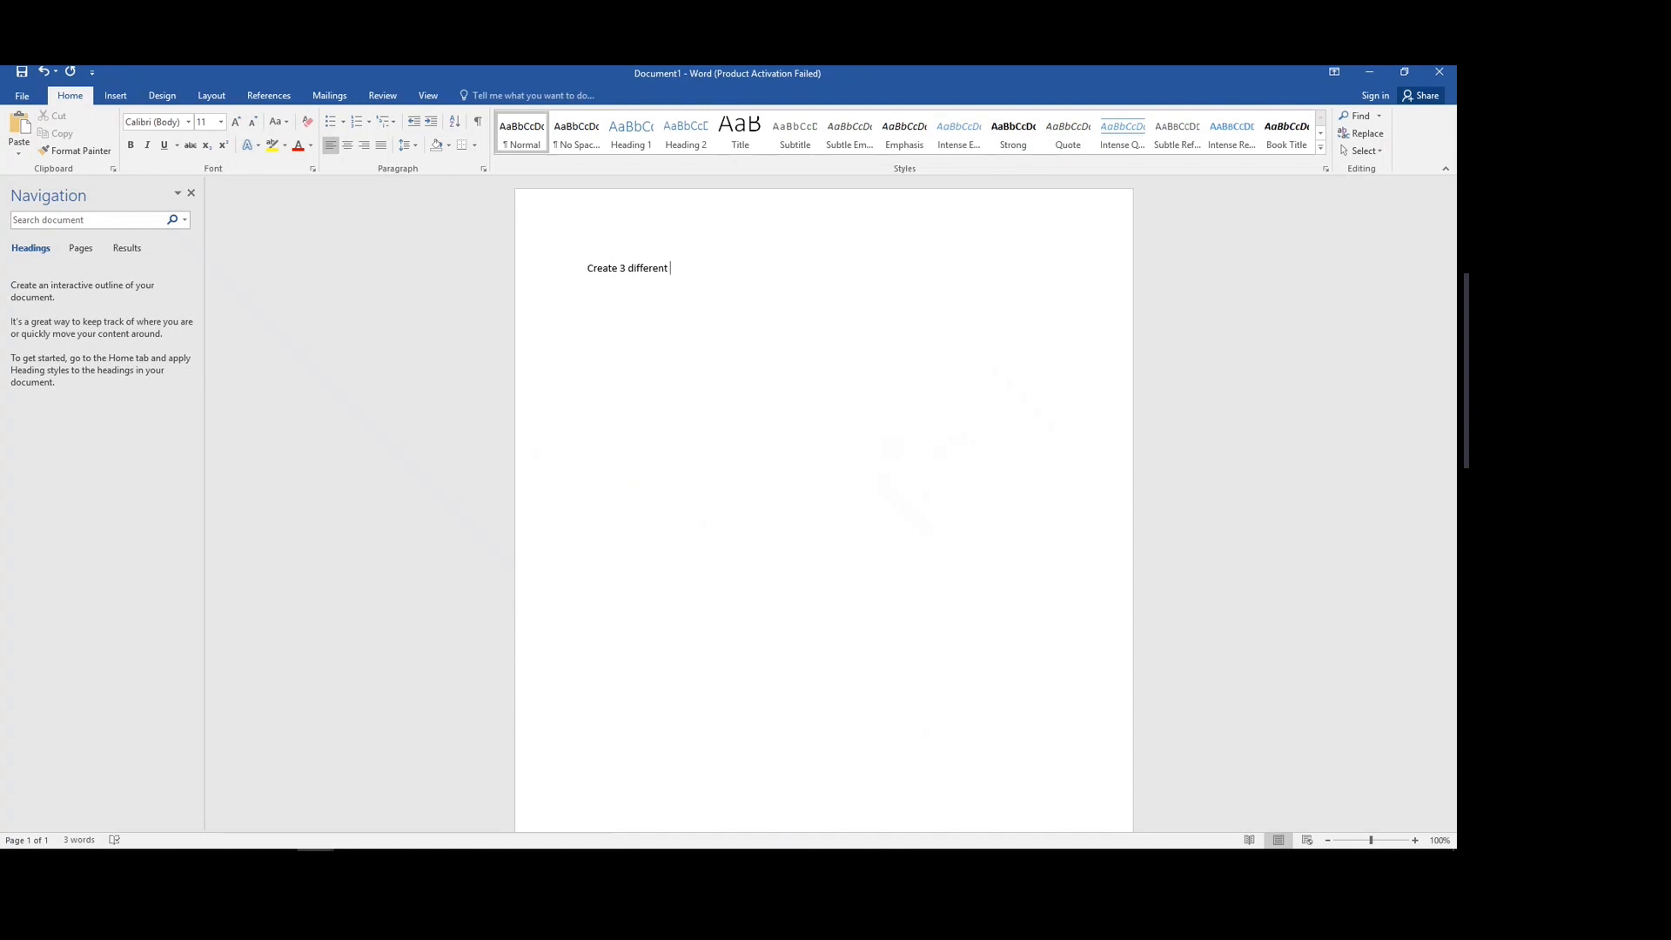
type(" assembl")
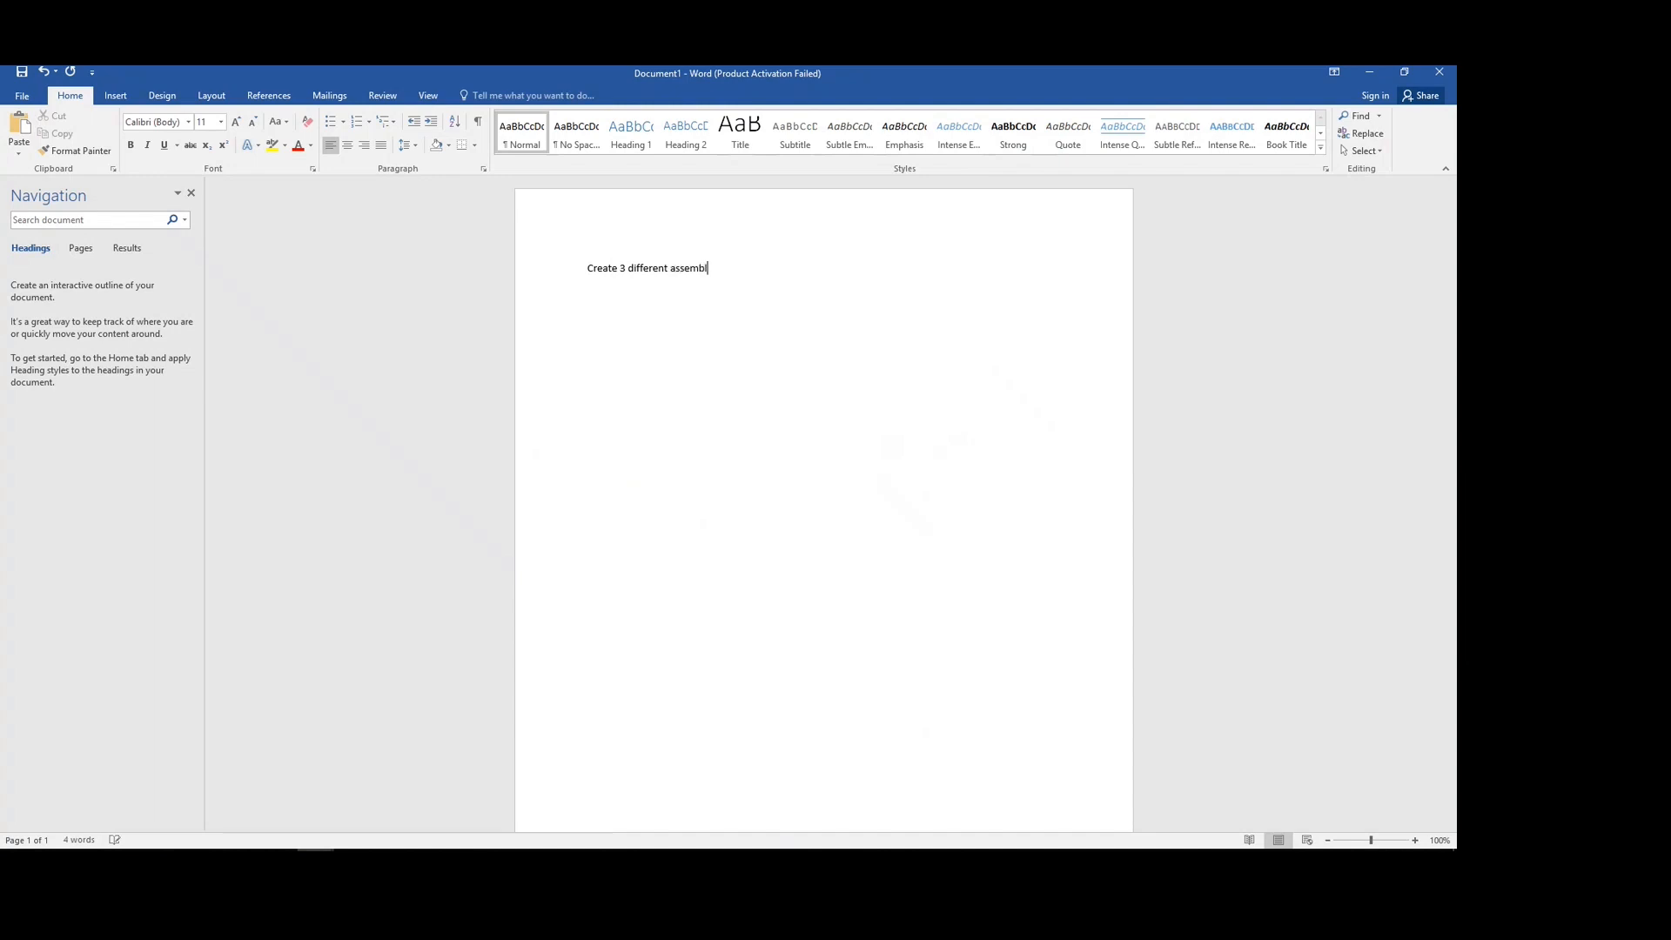
type("ies with Lanes, Shulders, Curbs, and Daylightsat")
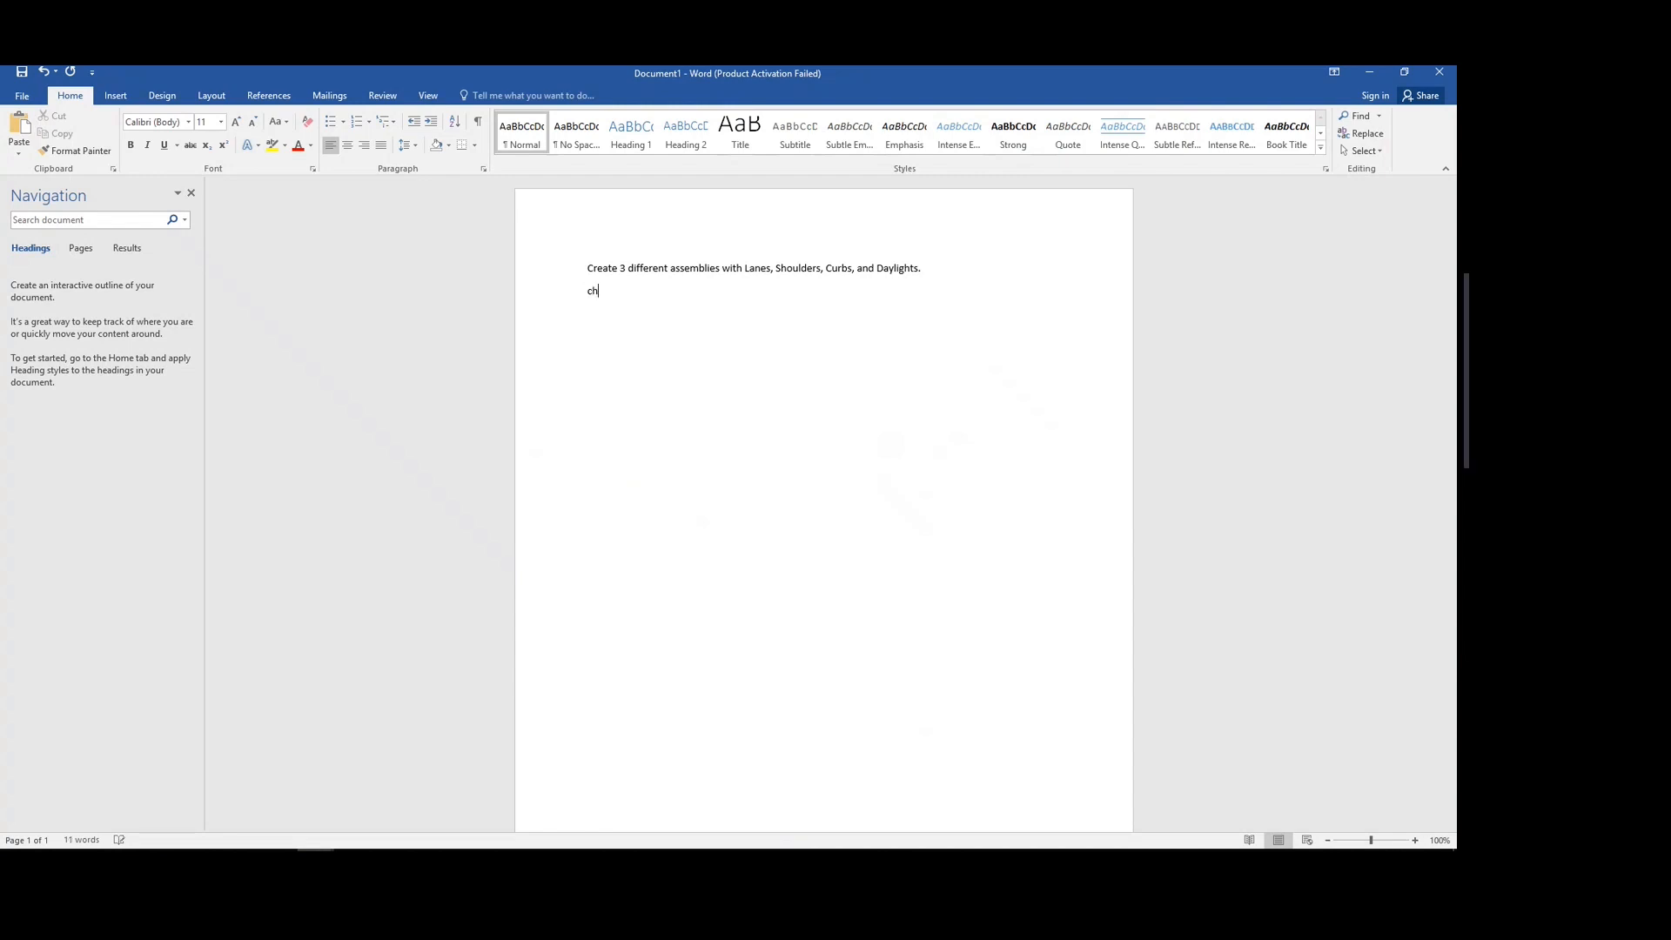
Step: Add a second assignment line reading "Change its name to your name."
key("BackSpace")
key("BackSpace")
type("Chan")
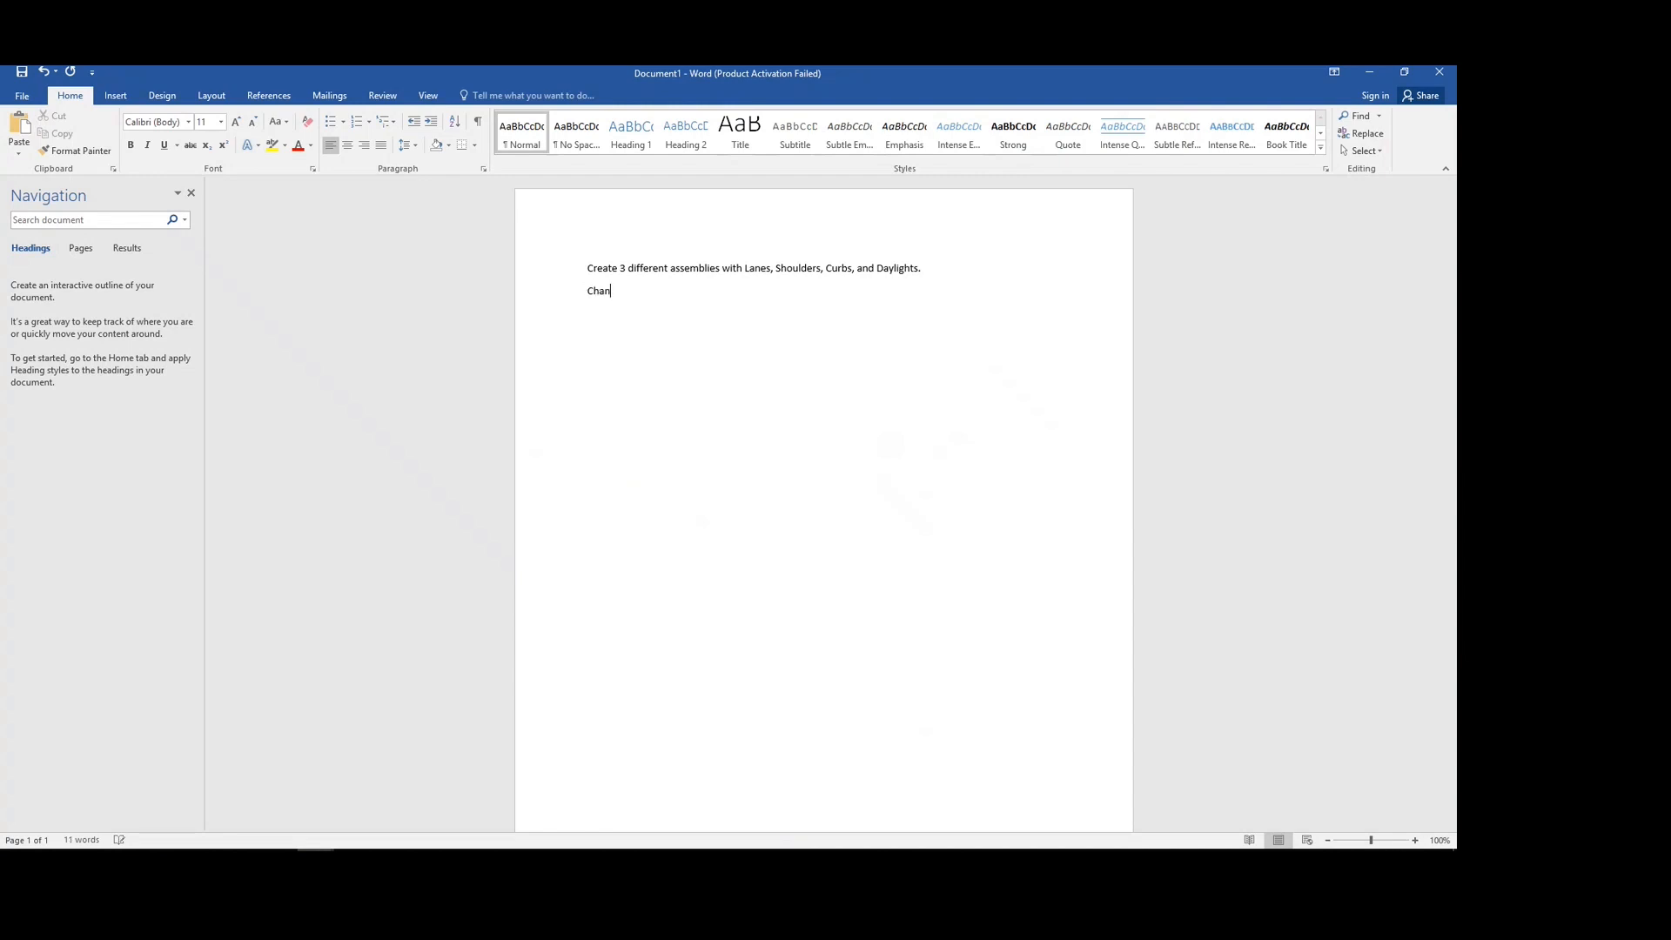
type("ge its name to your name.")
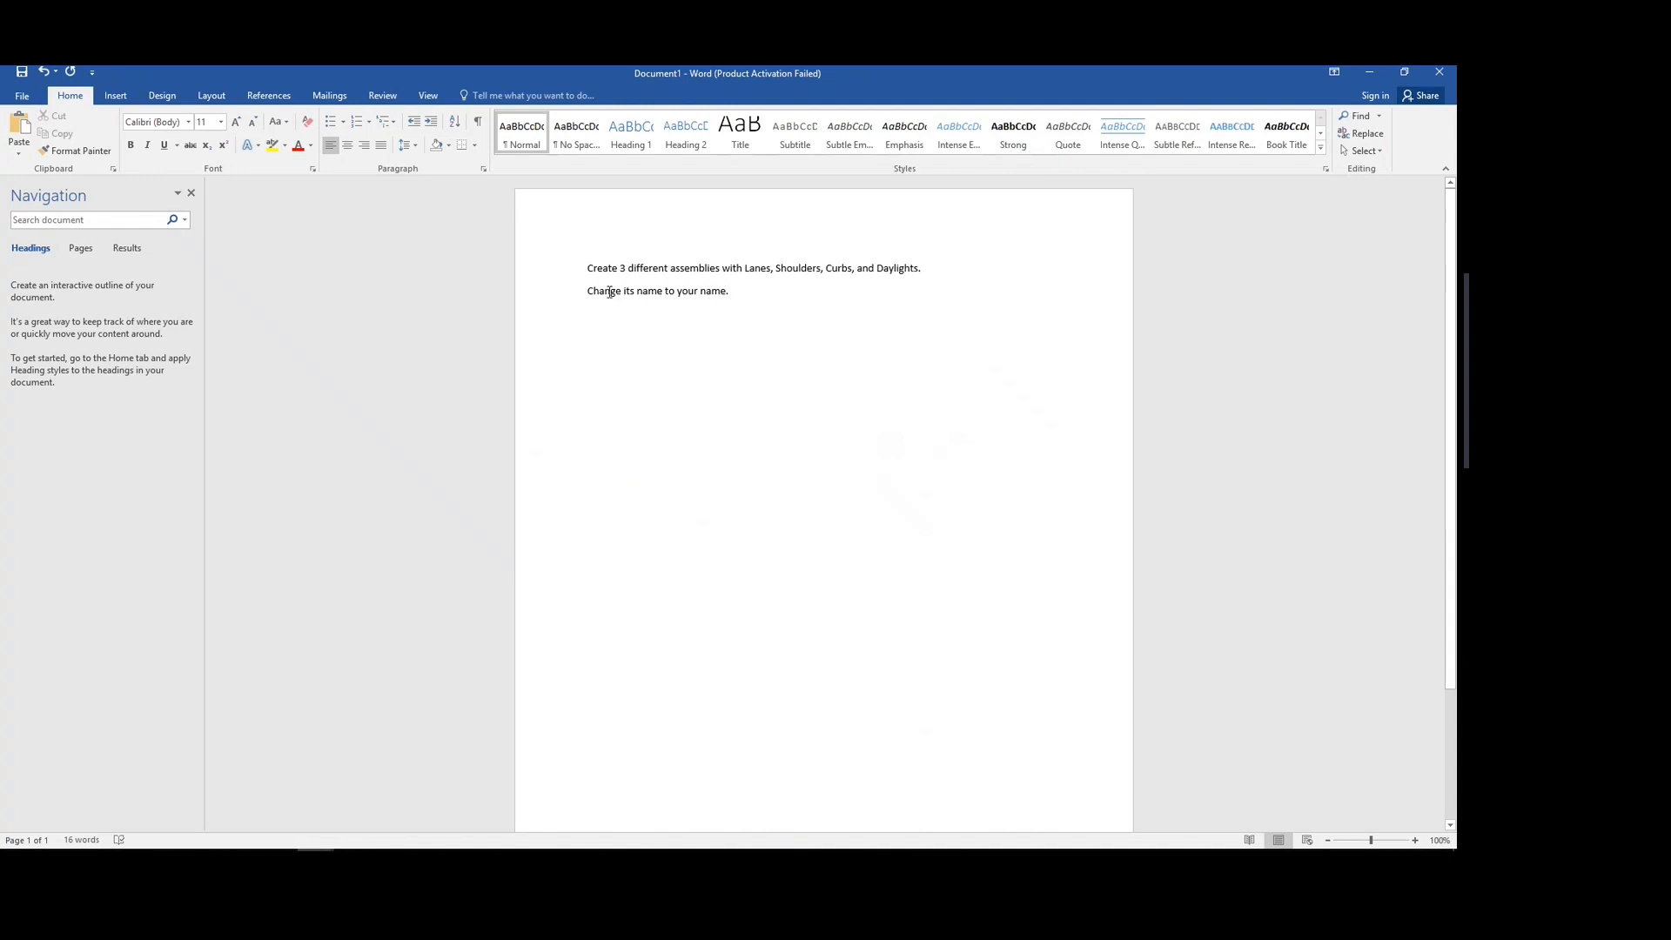
Step: Switch to the Civil 3D drawing and examine Road 2's daylight slopes alongside the two Urban 14' Single-Lane assemblies
left_click(1369, 73)
key("alt+Tab")
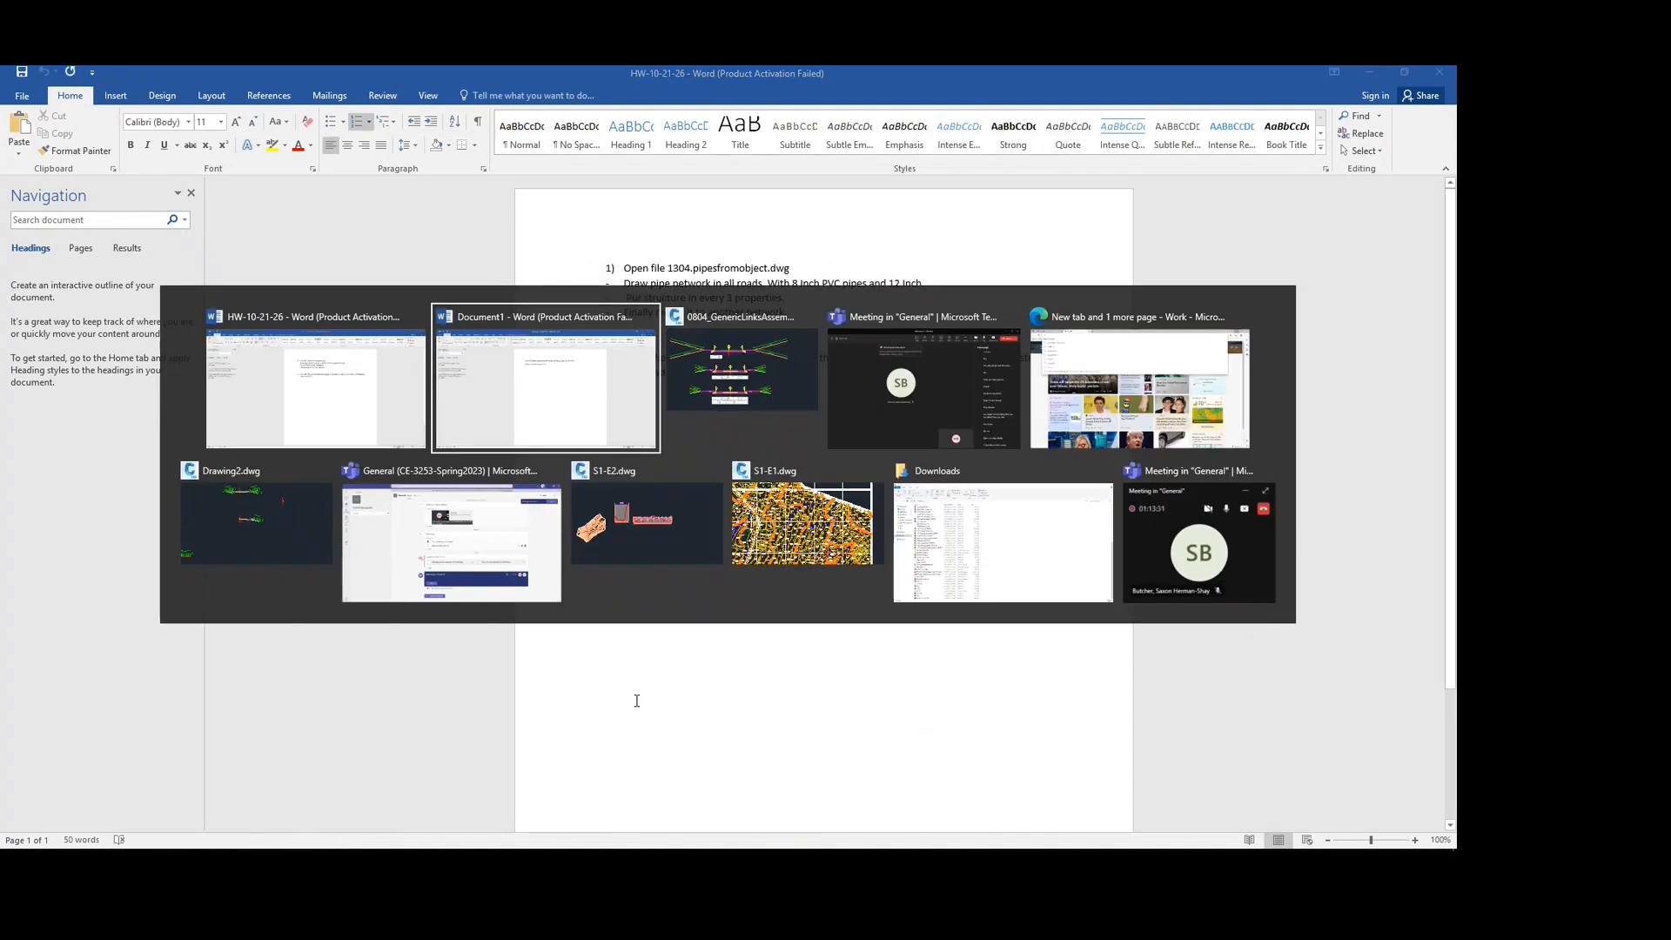
key("alt+Tab")
middle_click_drag(744, 369, 747, 400)
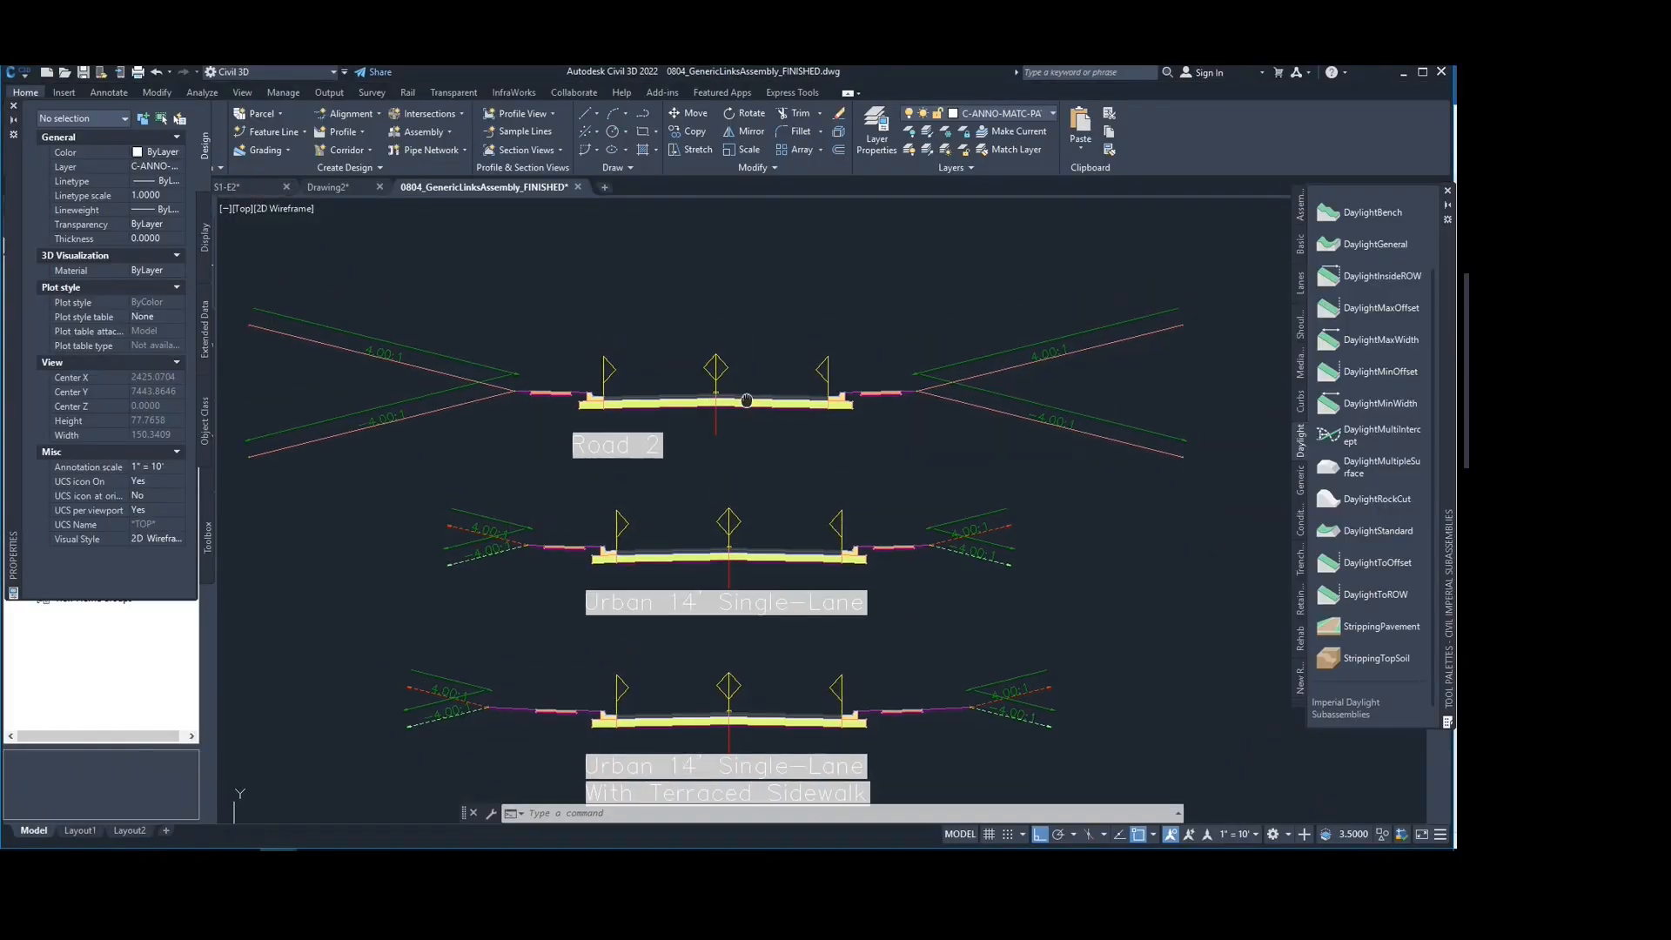
scroll(679, 616, "down", 2)
middle_click_drag(661, 644, 708, 560)
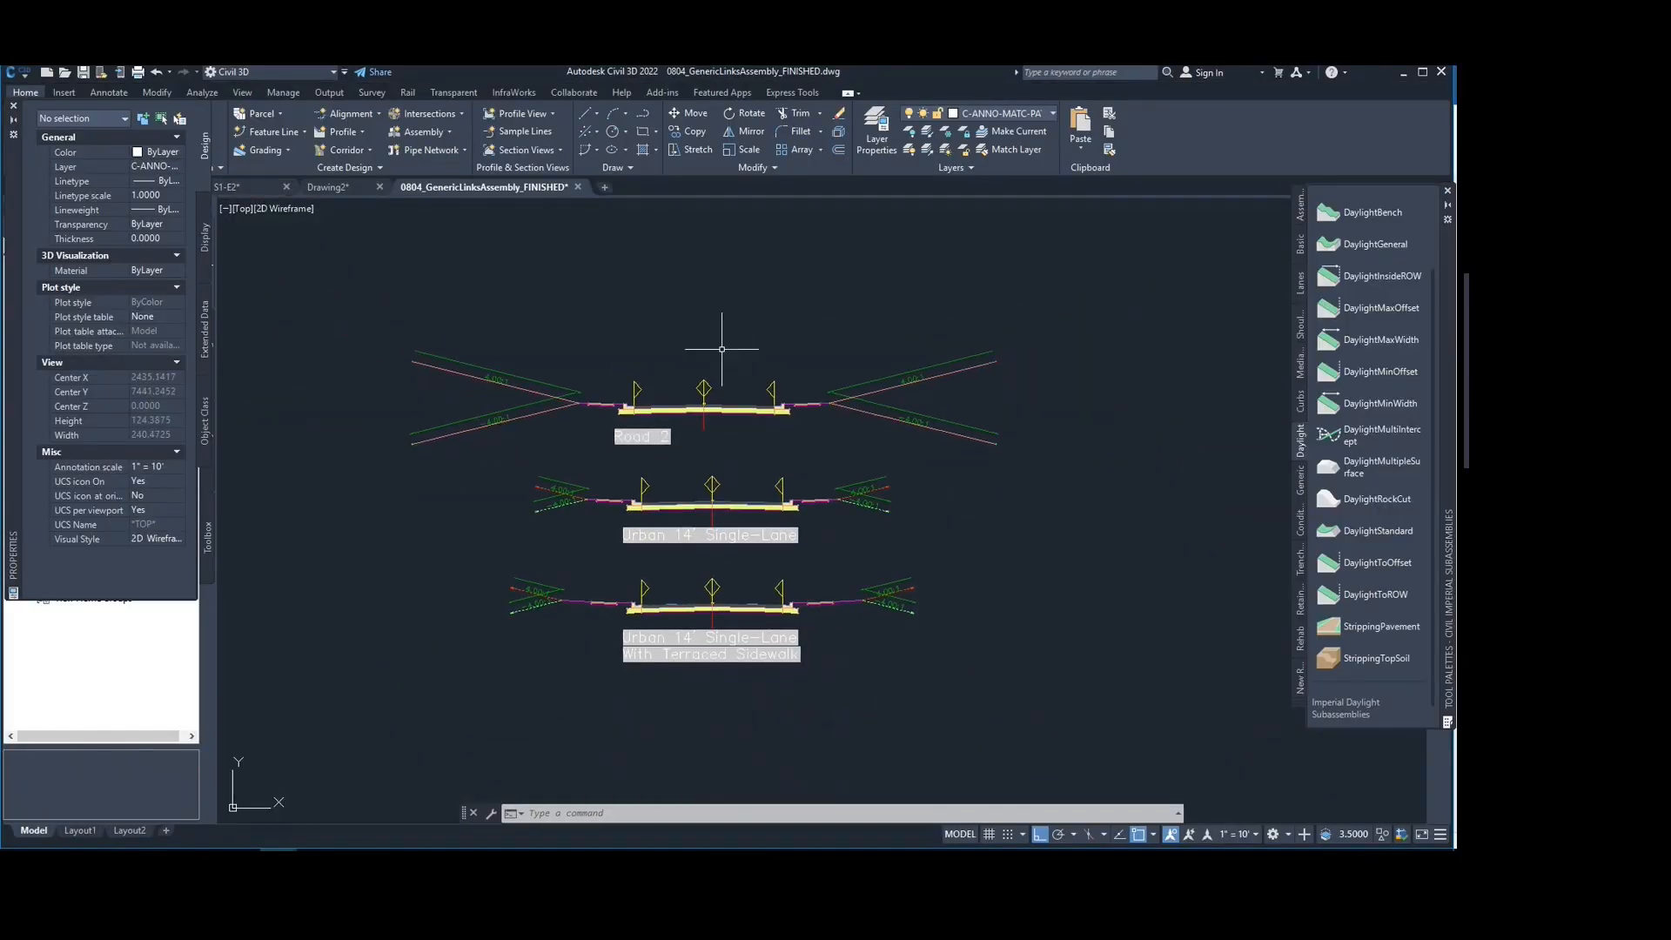
middle_click_drag(768, 313, 735, 329)
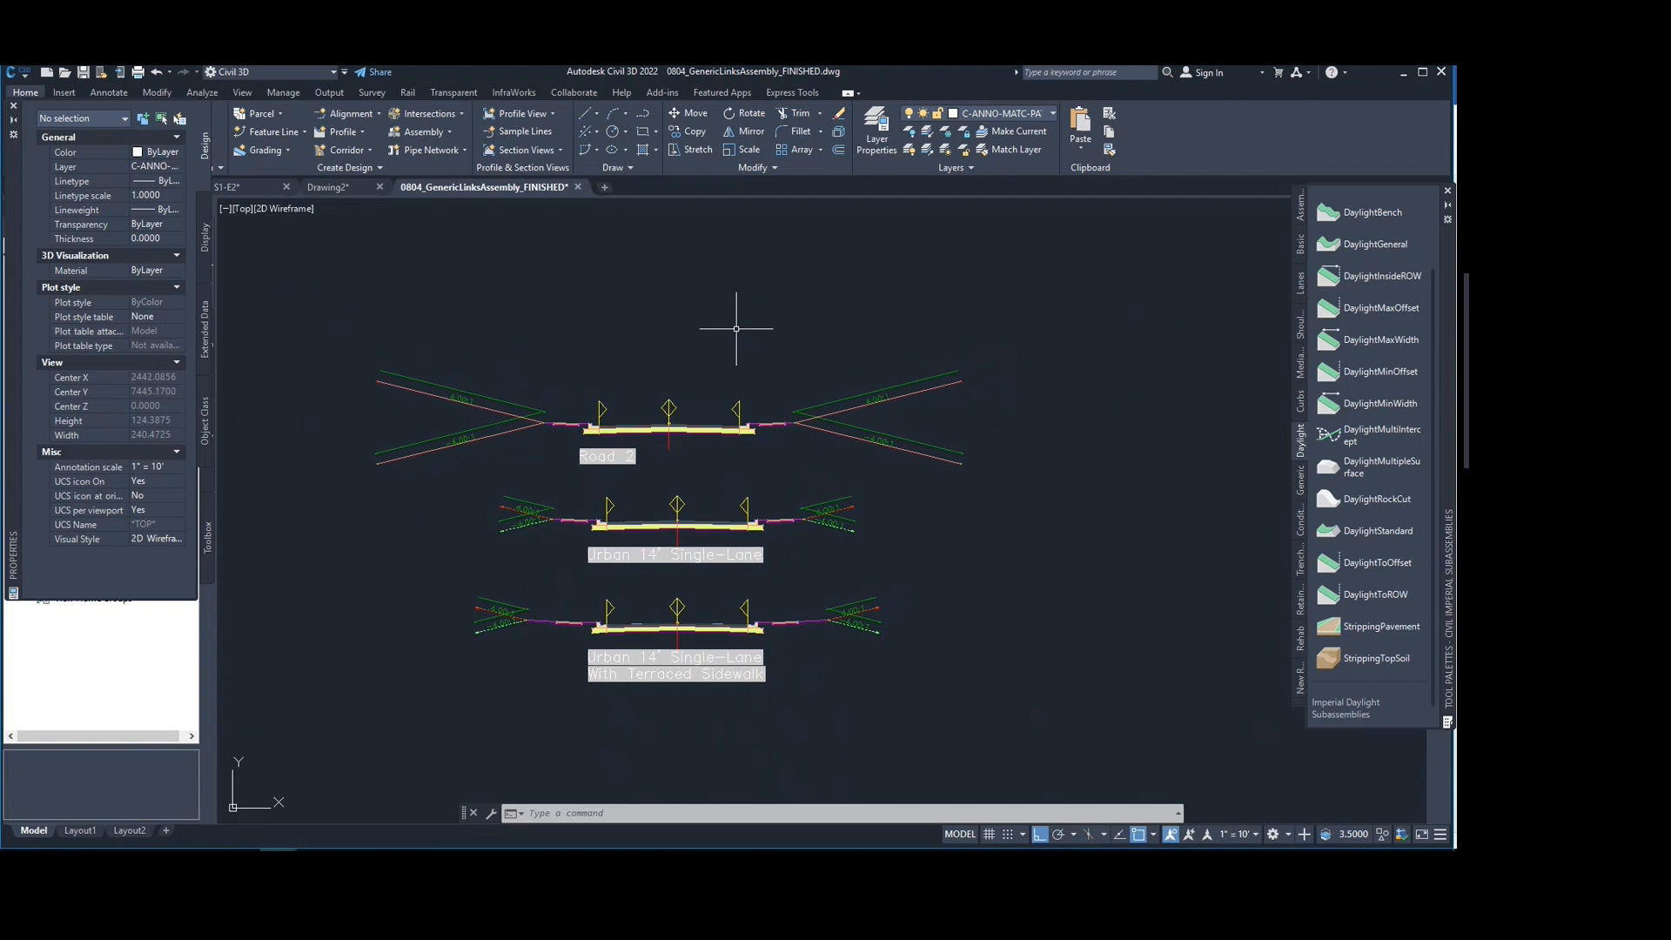
mouse_move(748, 440)
middle_mouse_down()
mouse_move(790, 439)
mouse_move(826, 409)
middle_mouse_up()
scroll(757, 470, "up", 2)
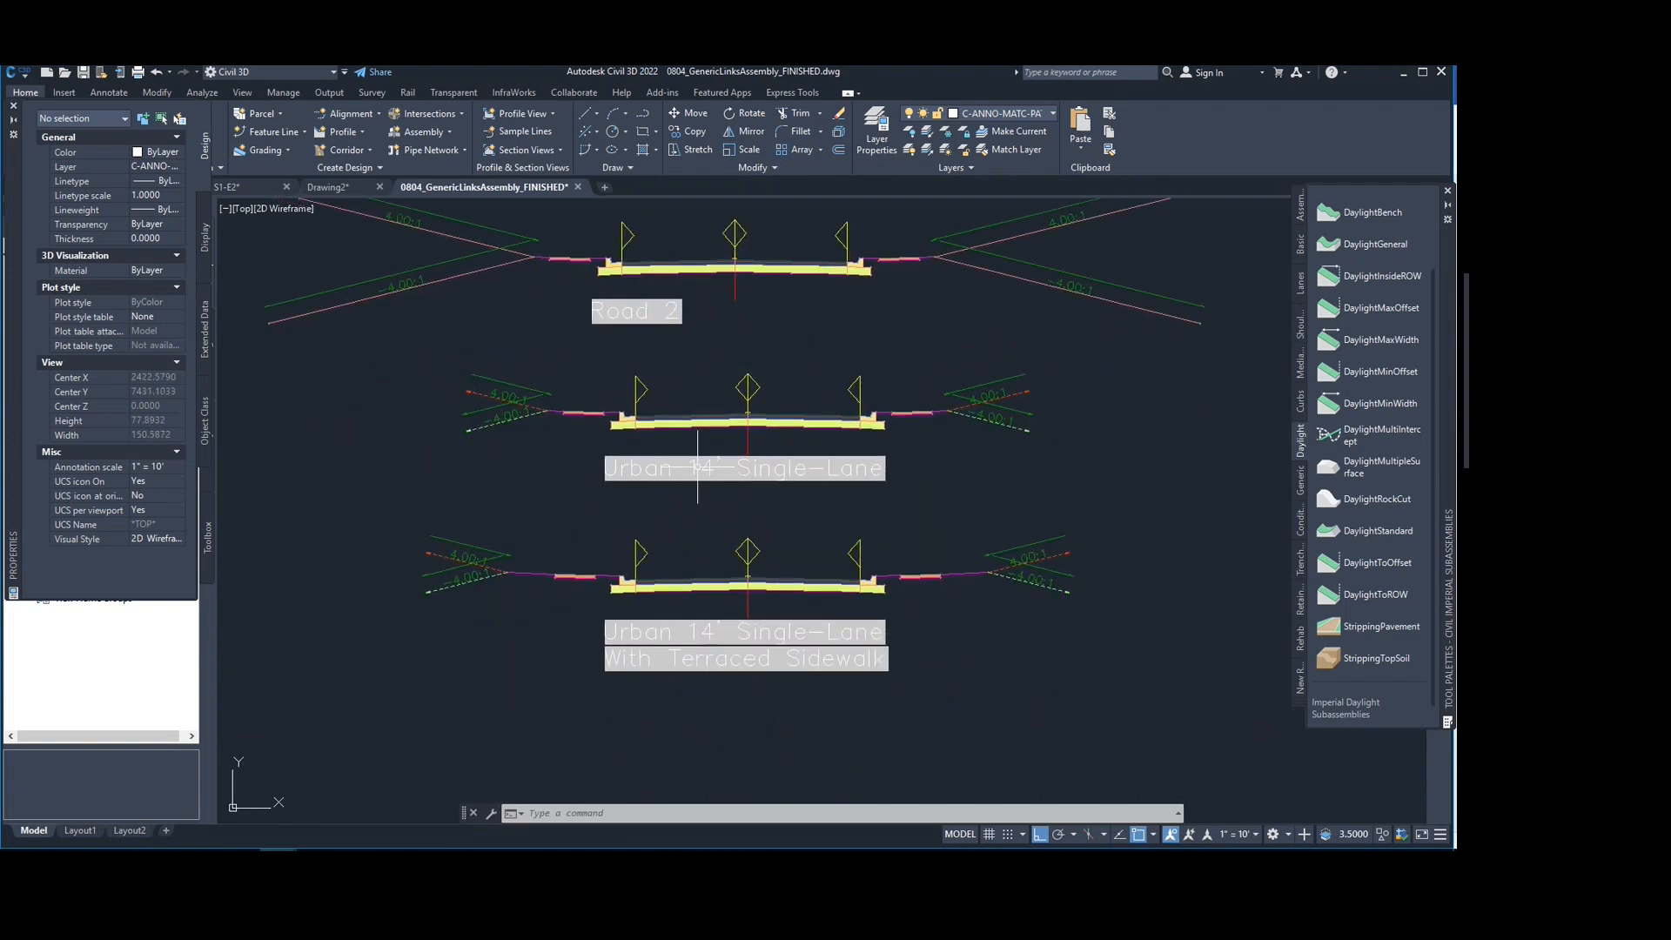
mouse_move(627, 317)
middle_mouse_down()
mouse_move(604, 439)
mouse_move(576, 452)
middle_mouse_up()
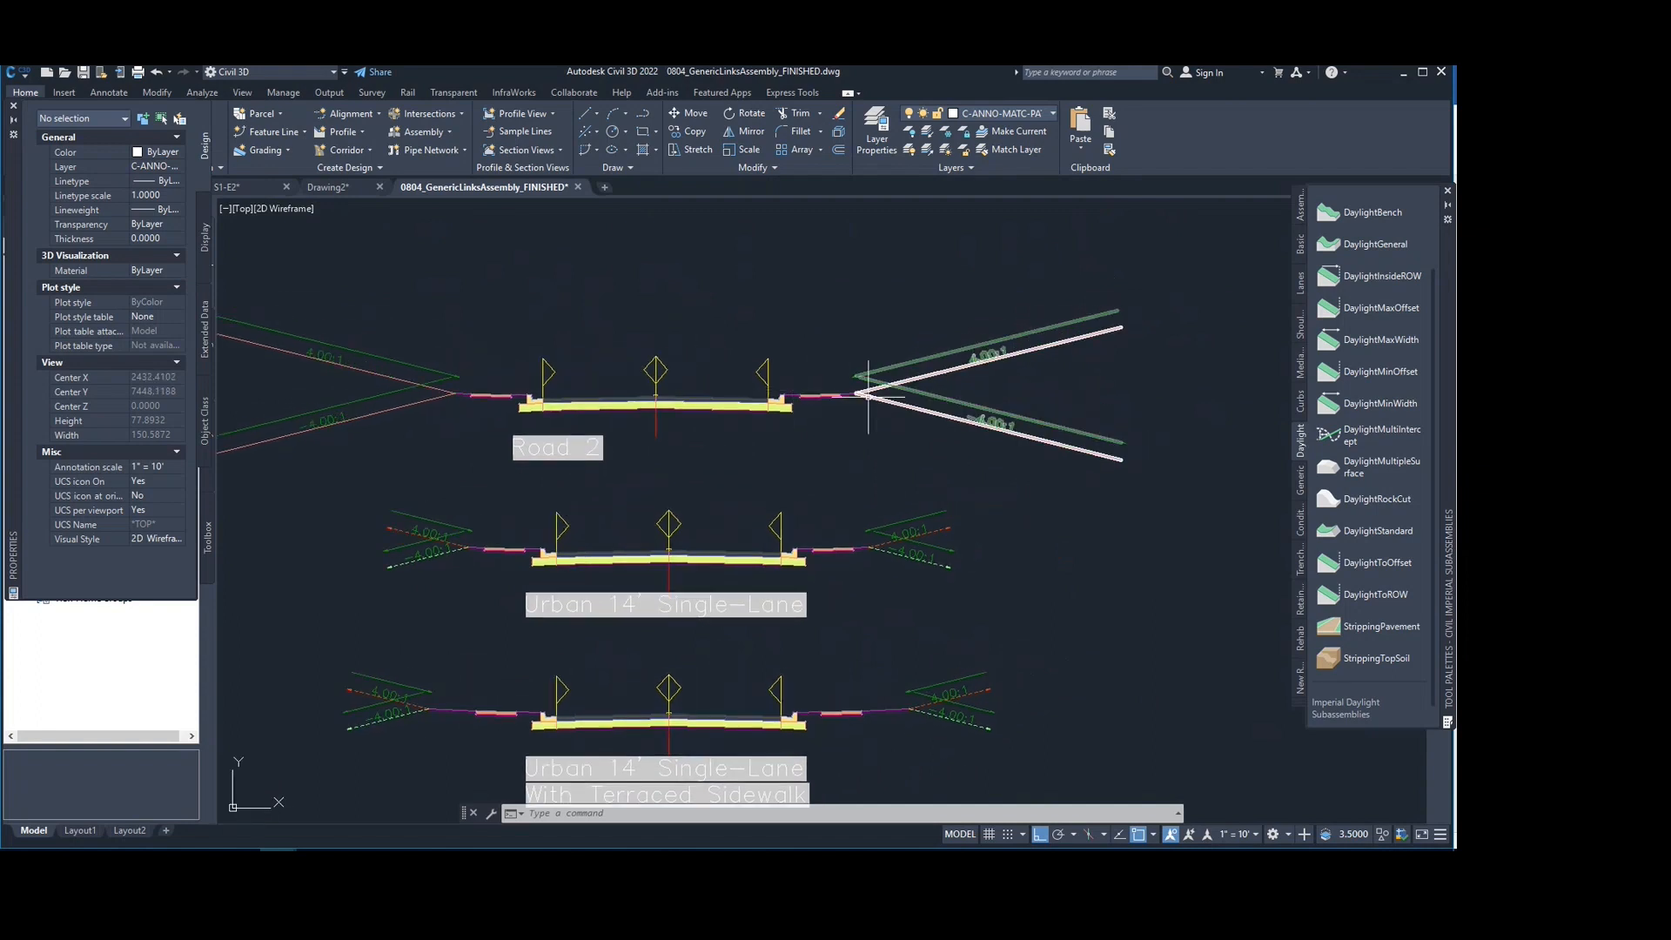
scroll(867, 396, "up", 2)
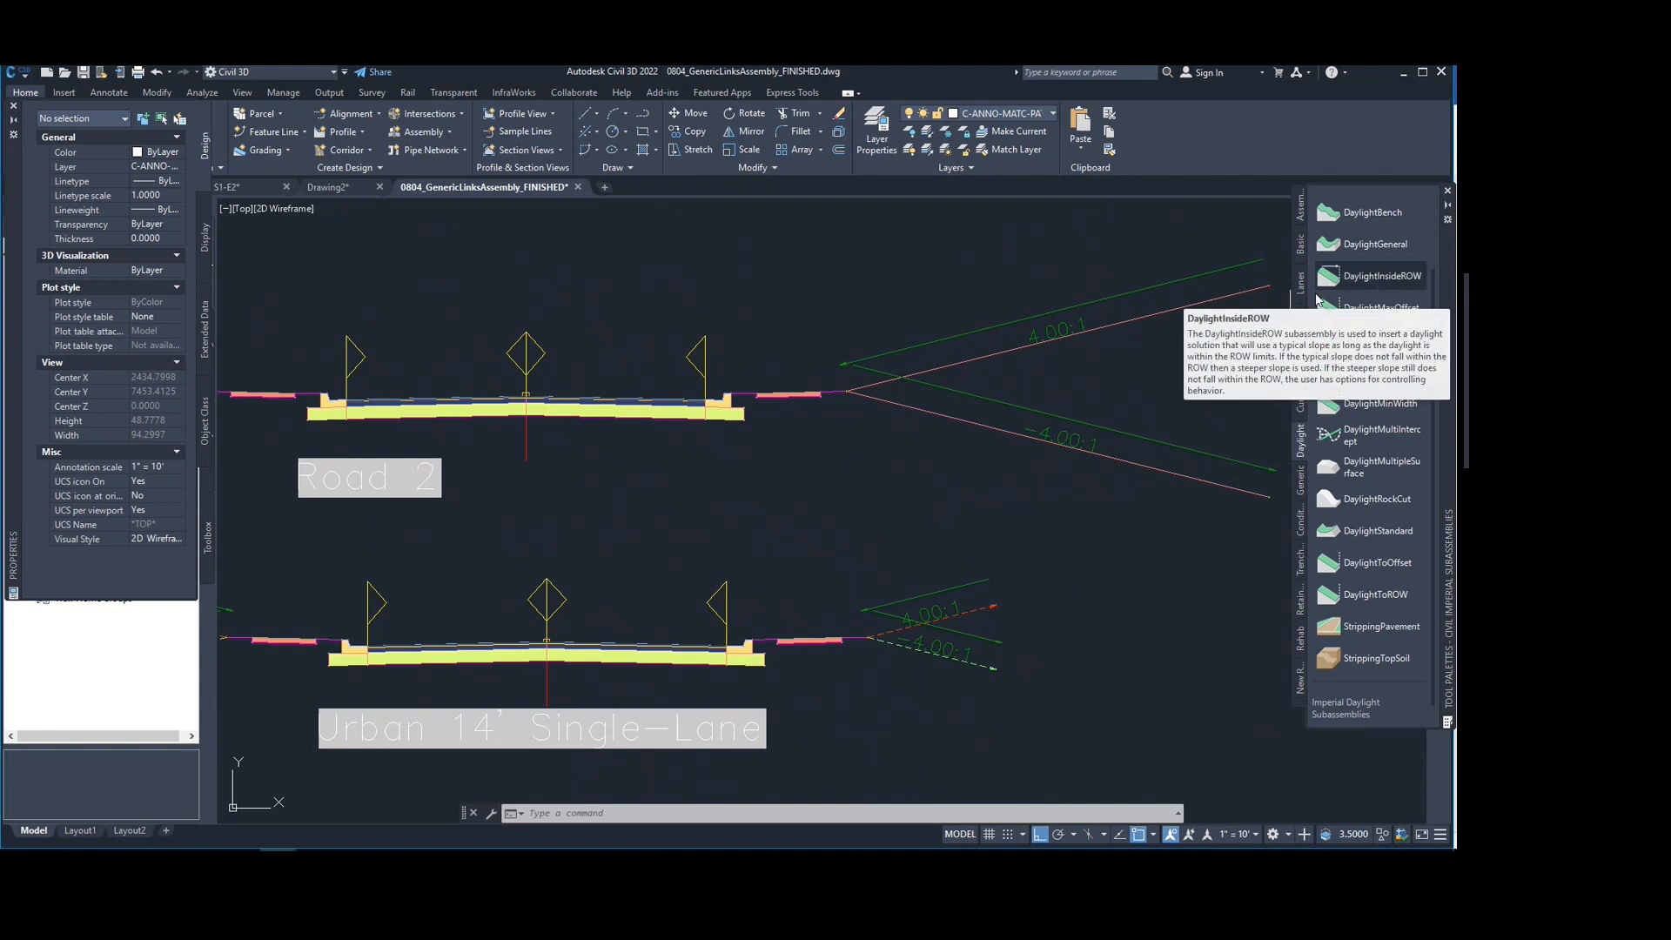
scroll(1026, 357, "down", 2)
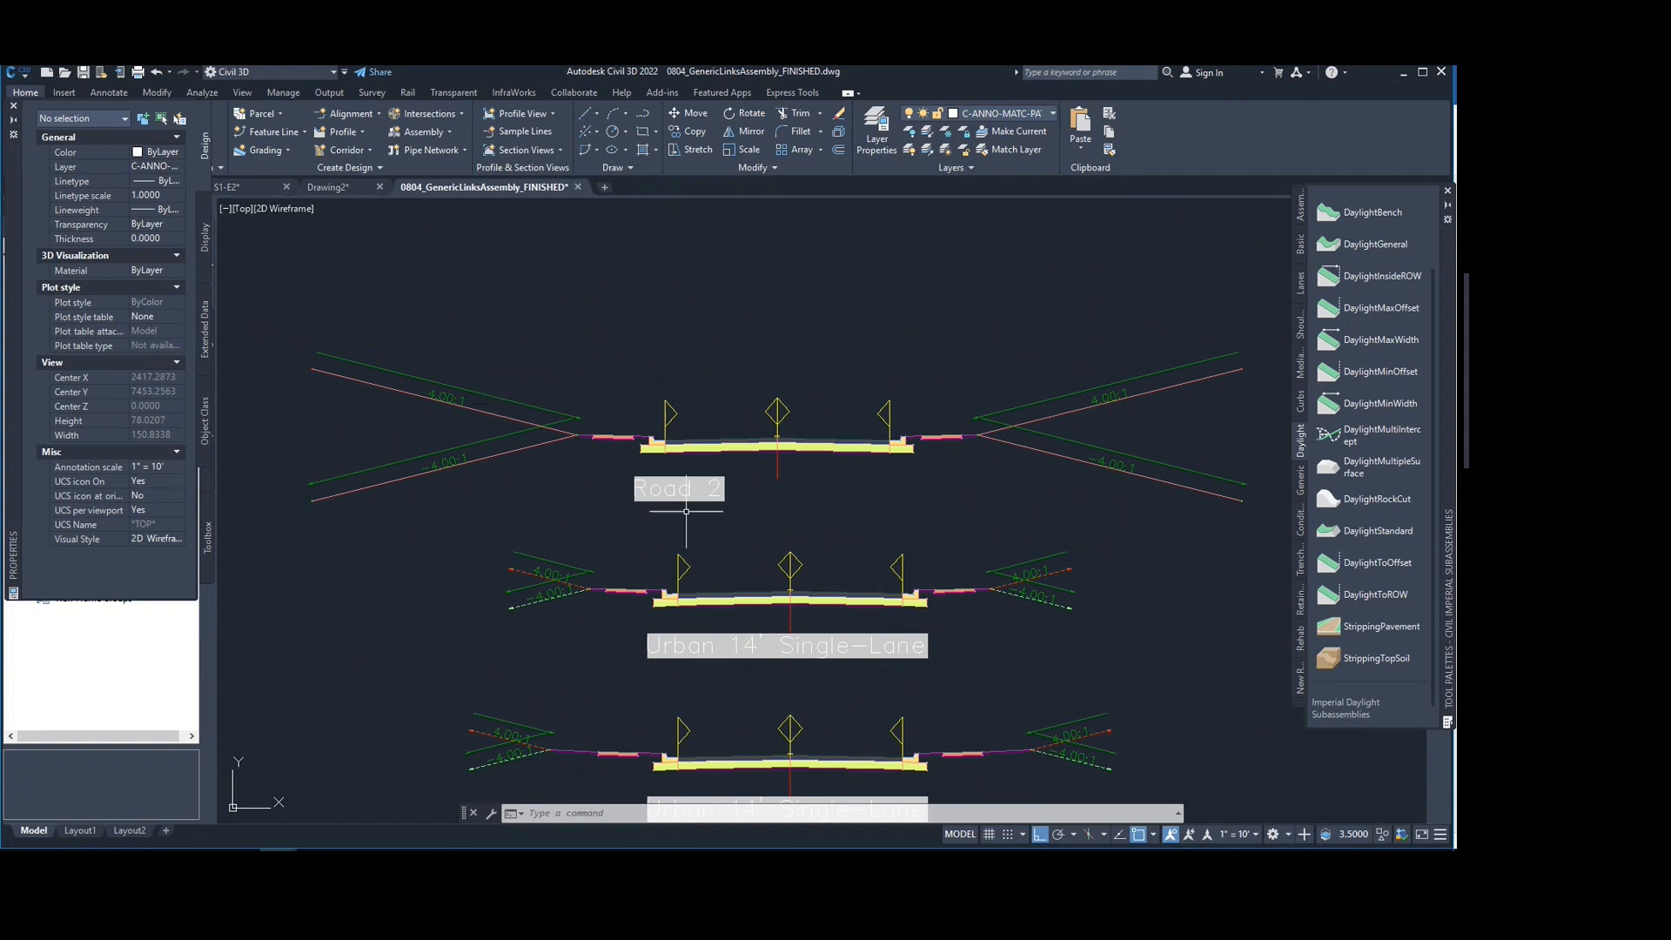
mouse_move(696, 498)
middle_mouse_down()
mouse_move(573, 471)
mouse_move(661, 485)
middle_mouse_up()
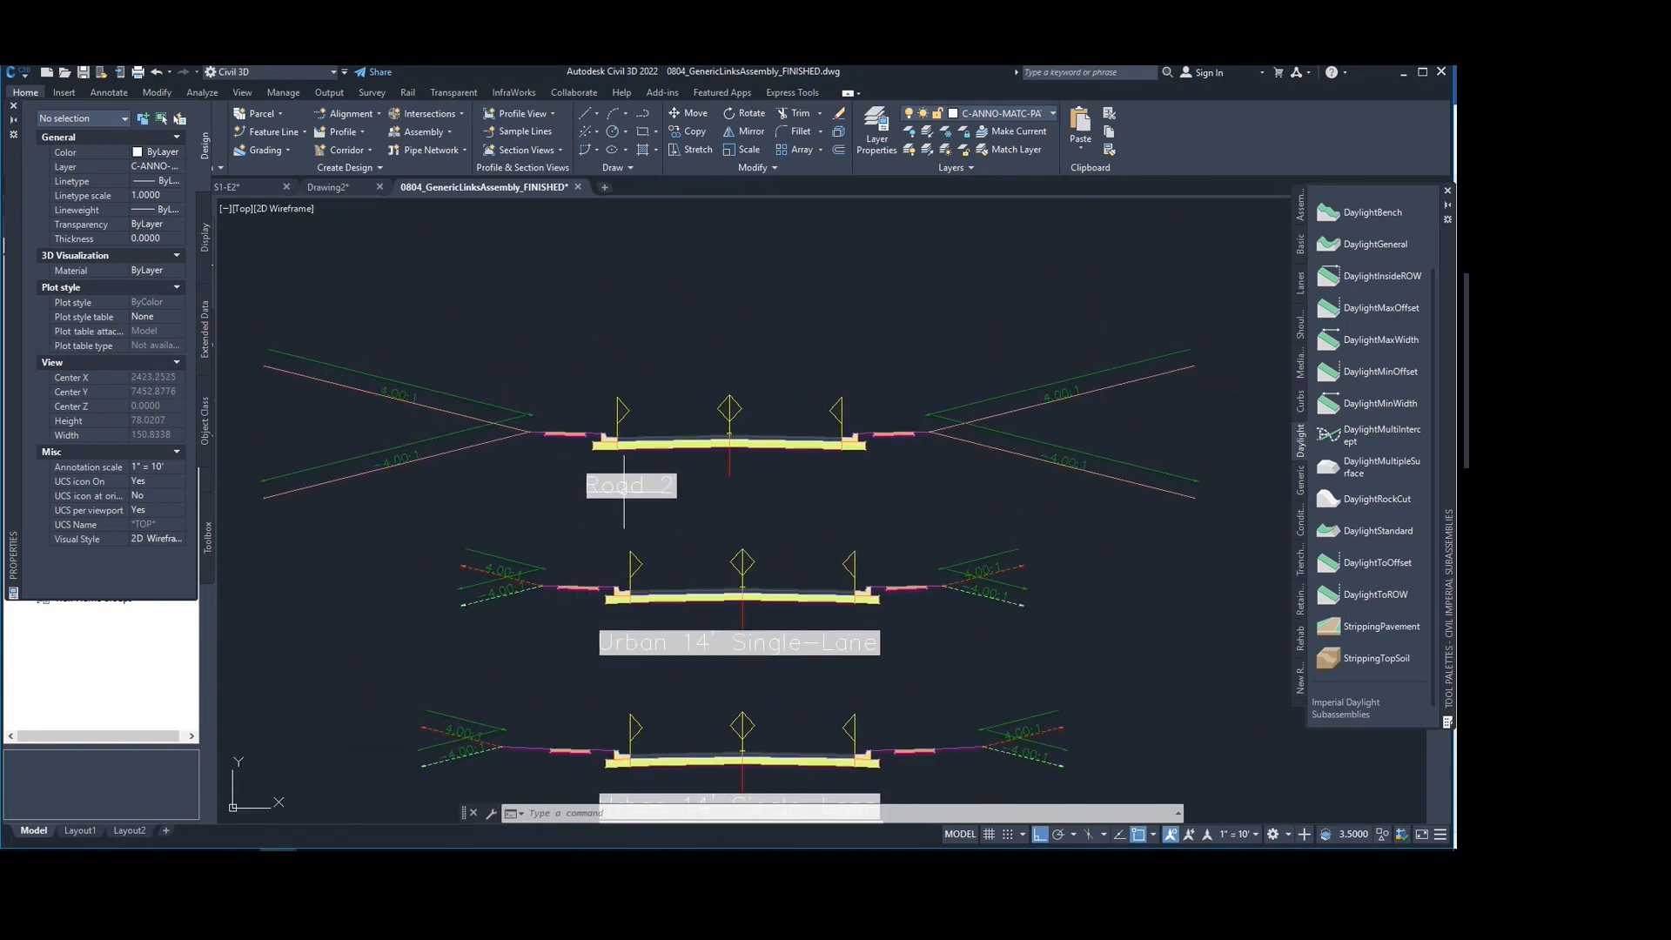
scroll(661, 485, "up", 2)
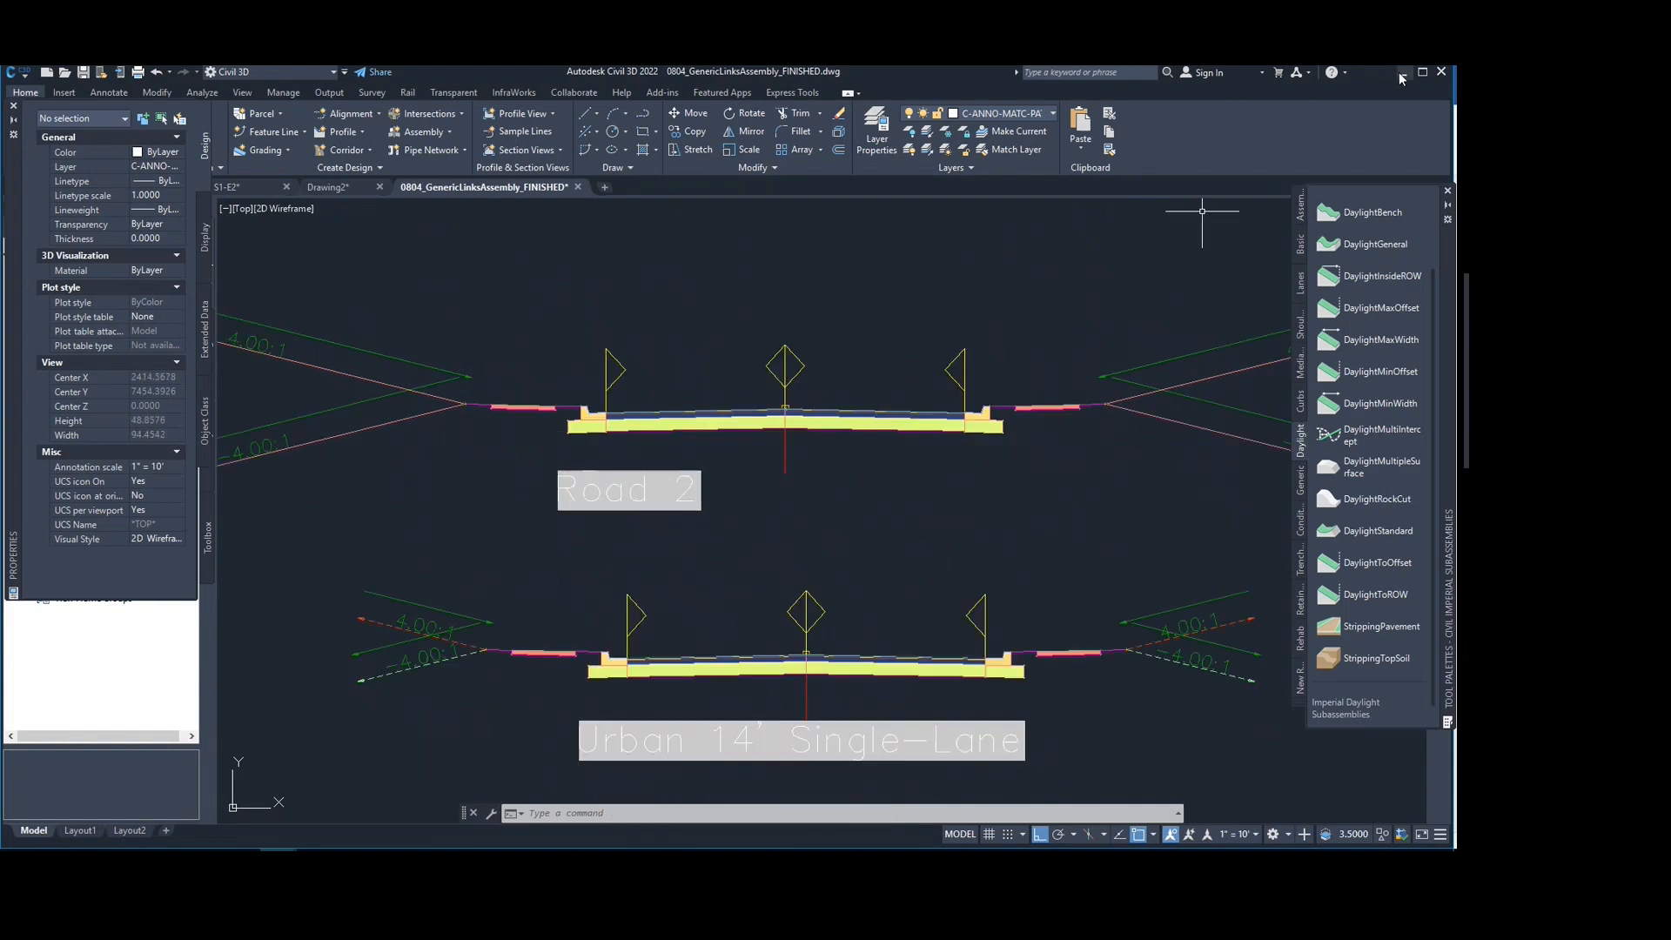
Step: Review the assignment text in the Word document, and return to the assemblies in the Civil 3D drawing
key("alt+Tab")
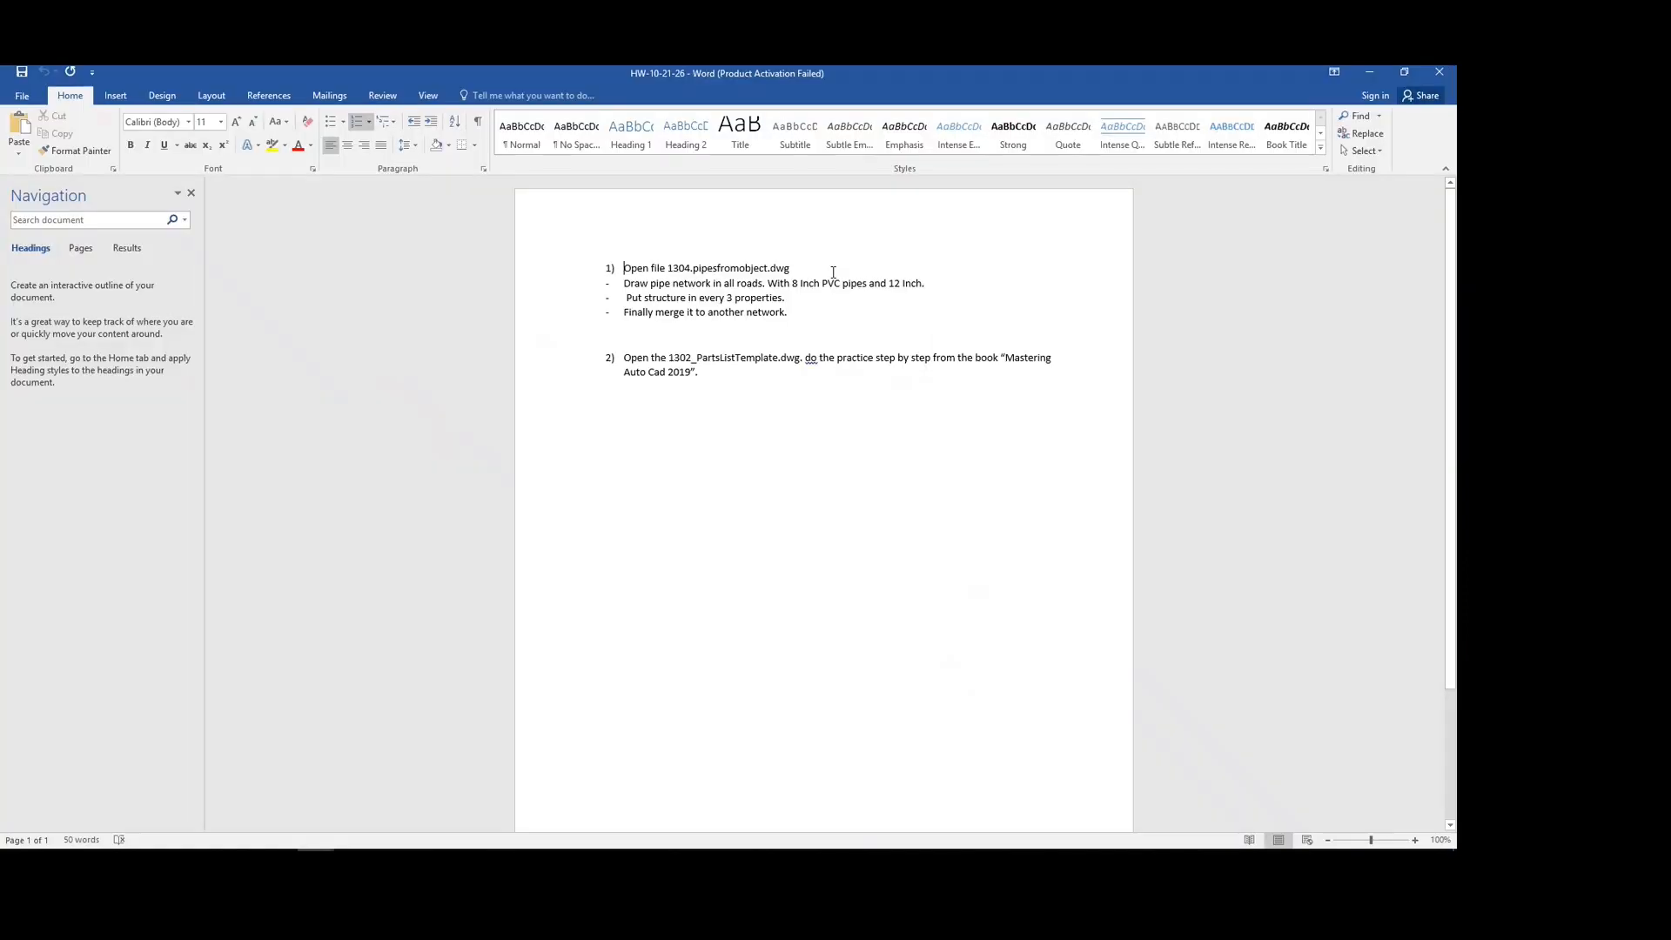
key("alt+Tab")
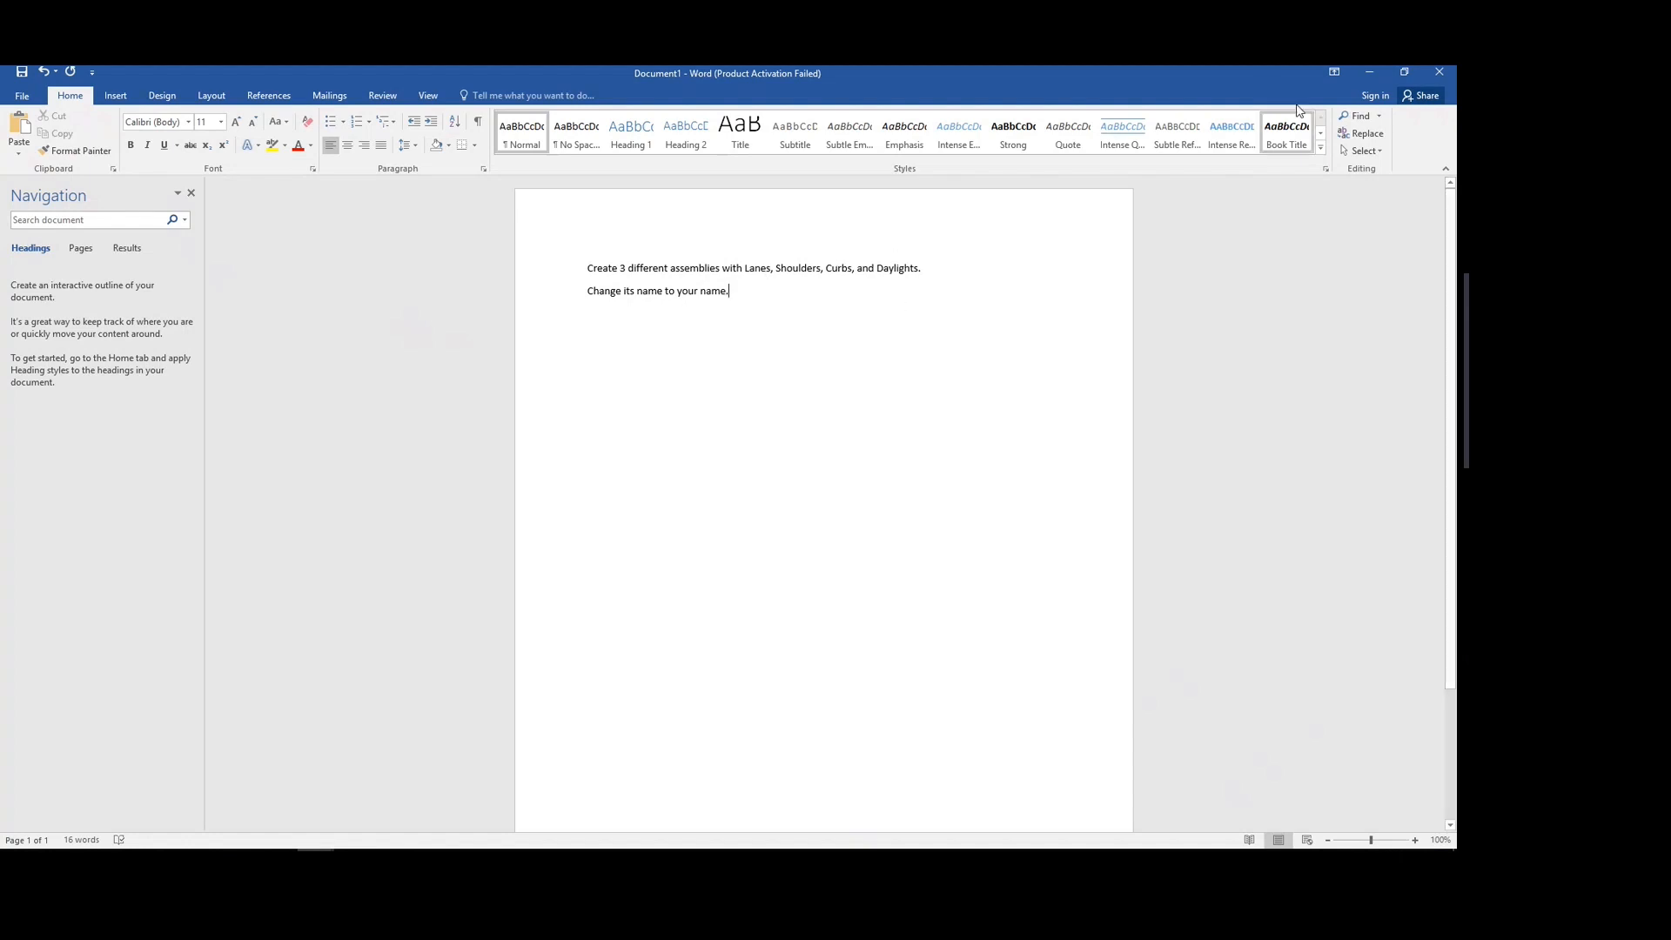
left_click(1359, 71)
key("alt+Tab")
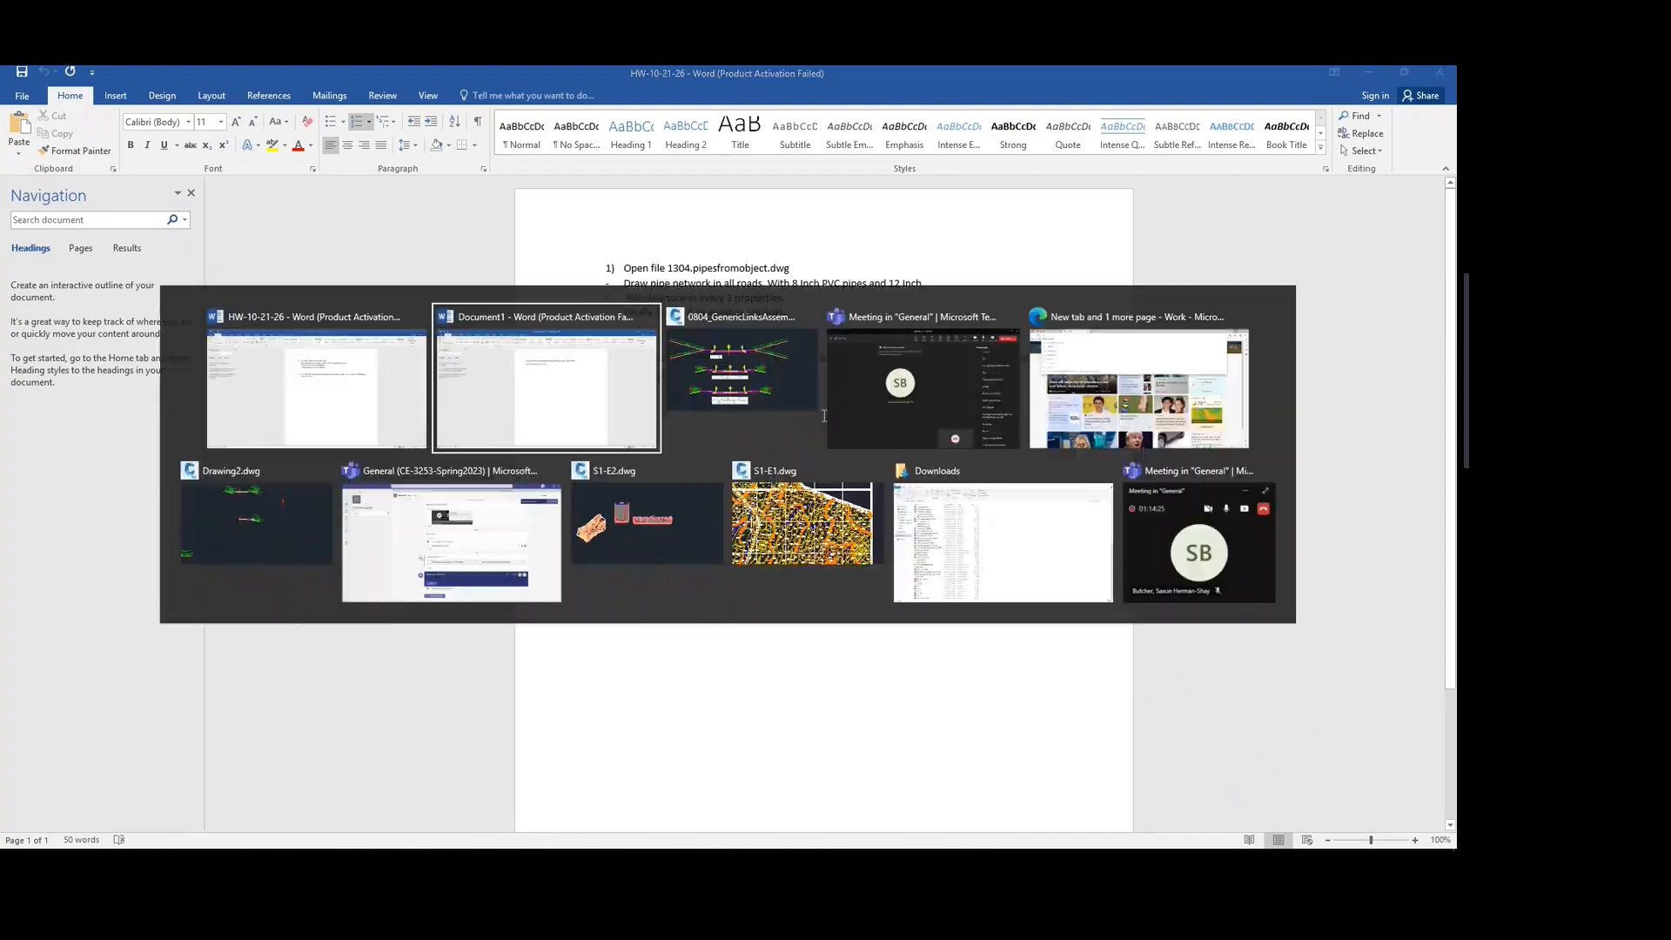
left_click(819, 422)
scroll(884, 436, "down", 3)
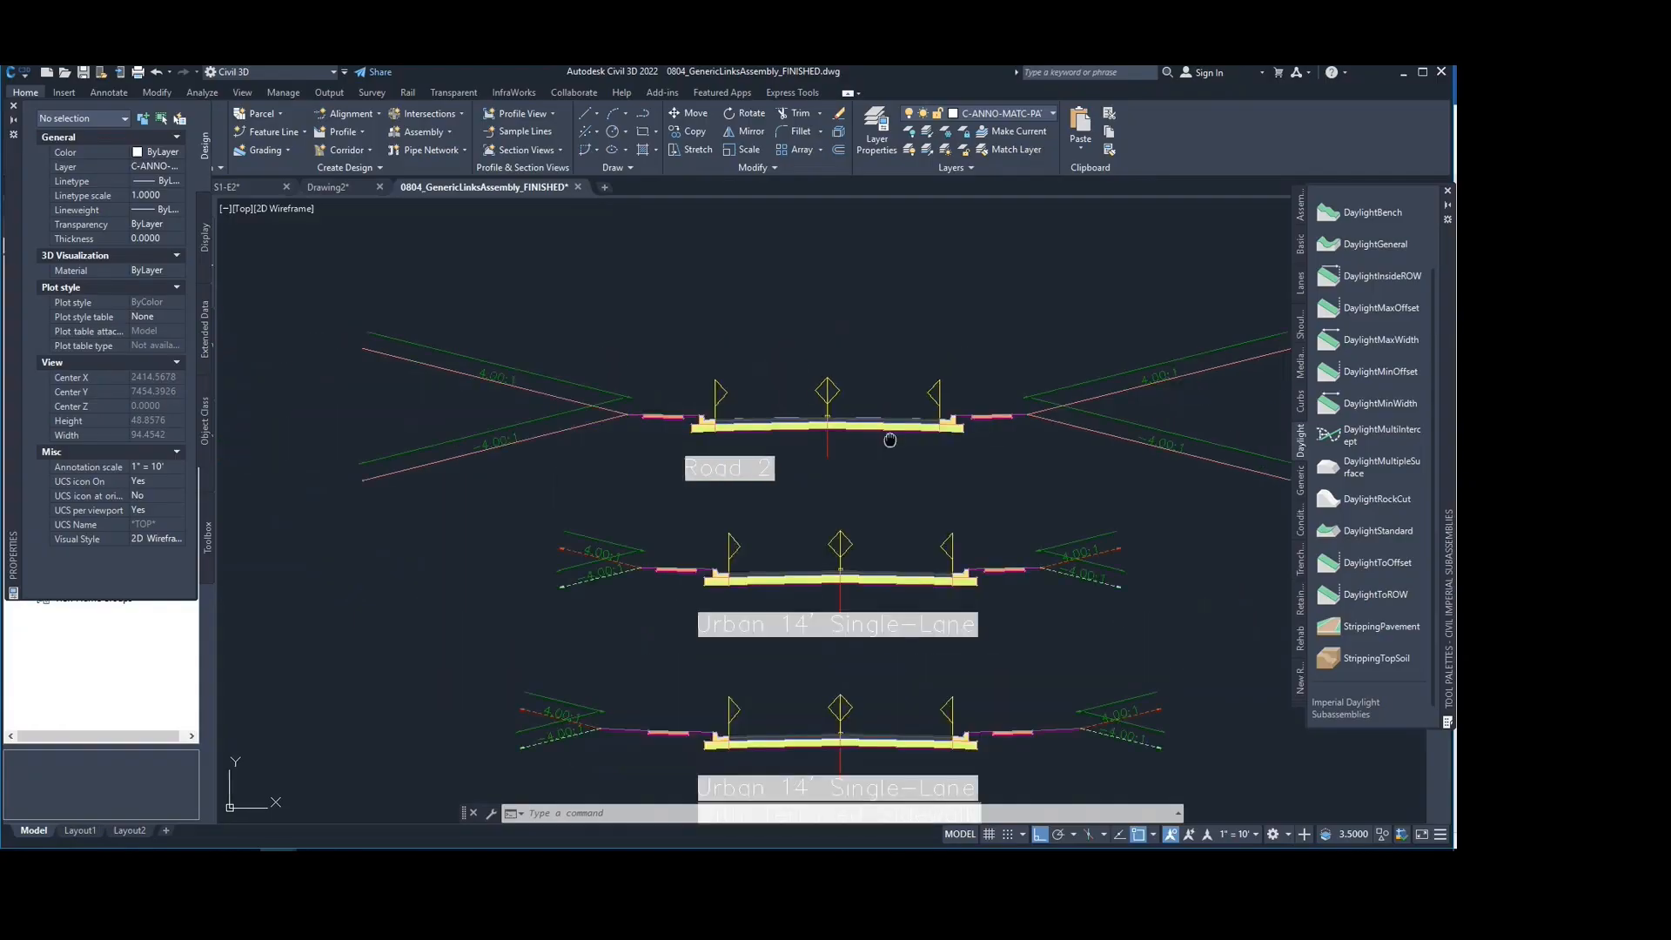